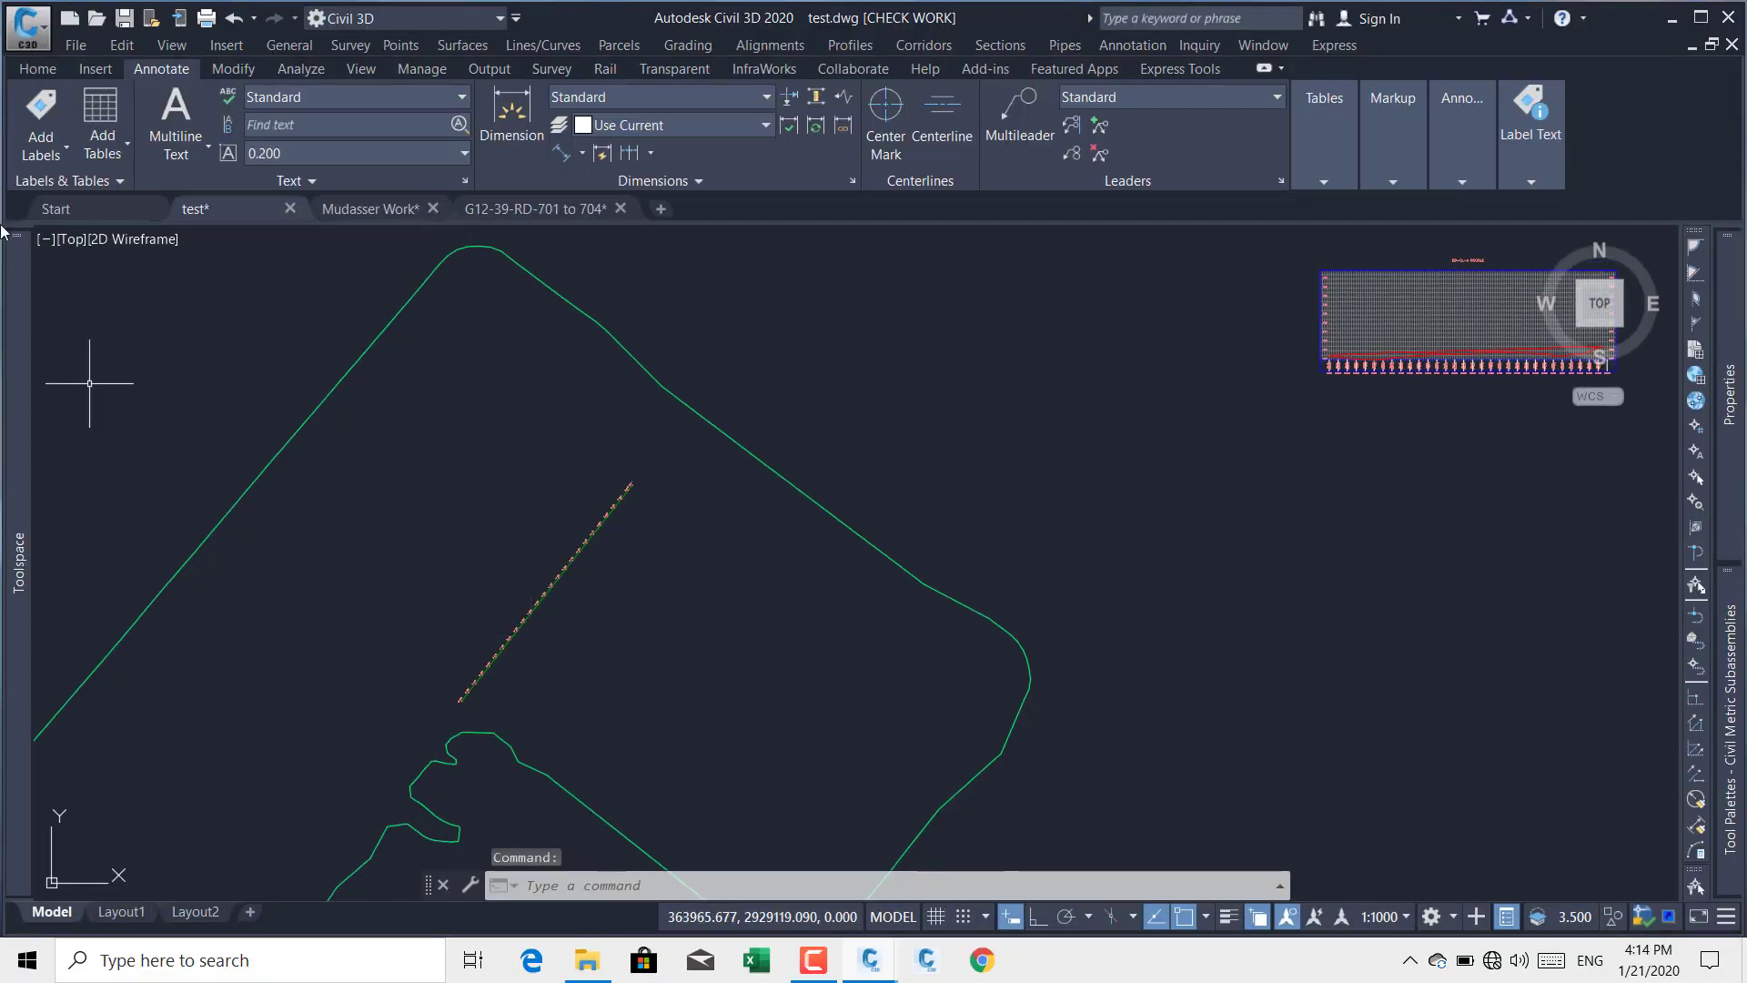
# Step: Examine the RD-CL-4 profile view, its data band labels and the alignment inside the green boundary
pyautogui.click(38, 68)
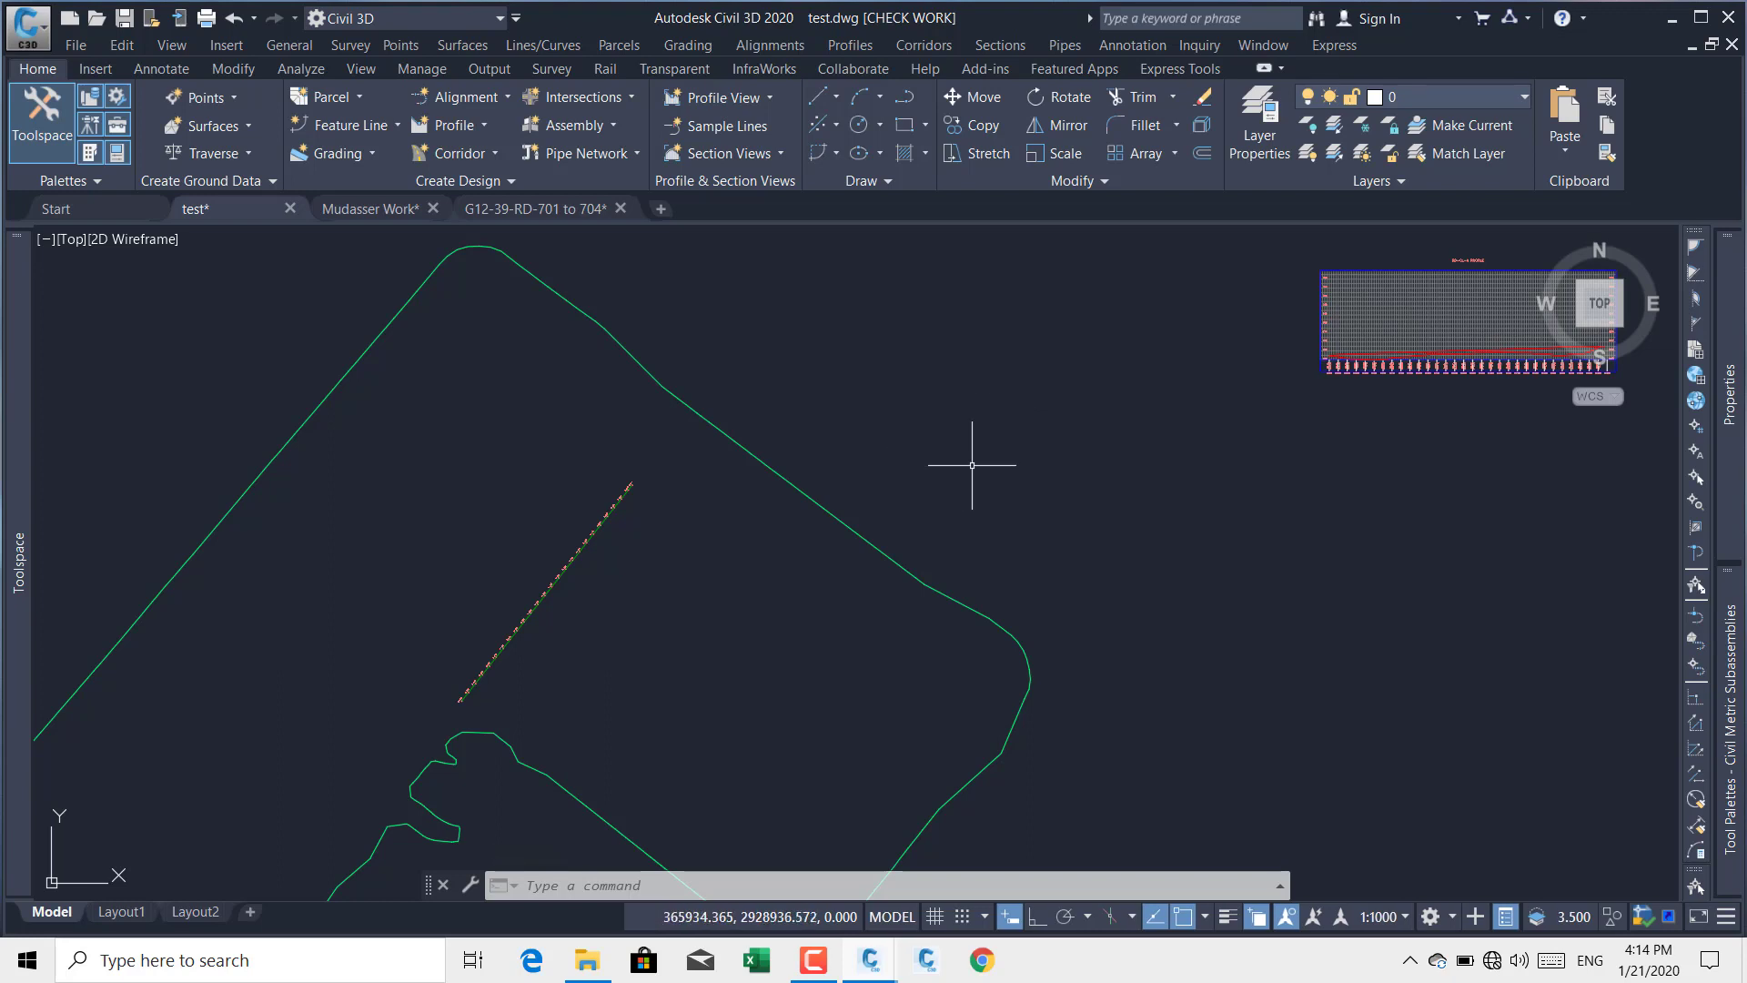
pyautogui.scroll(-3, 1061, 430)
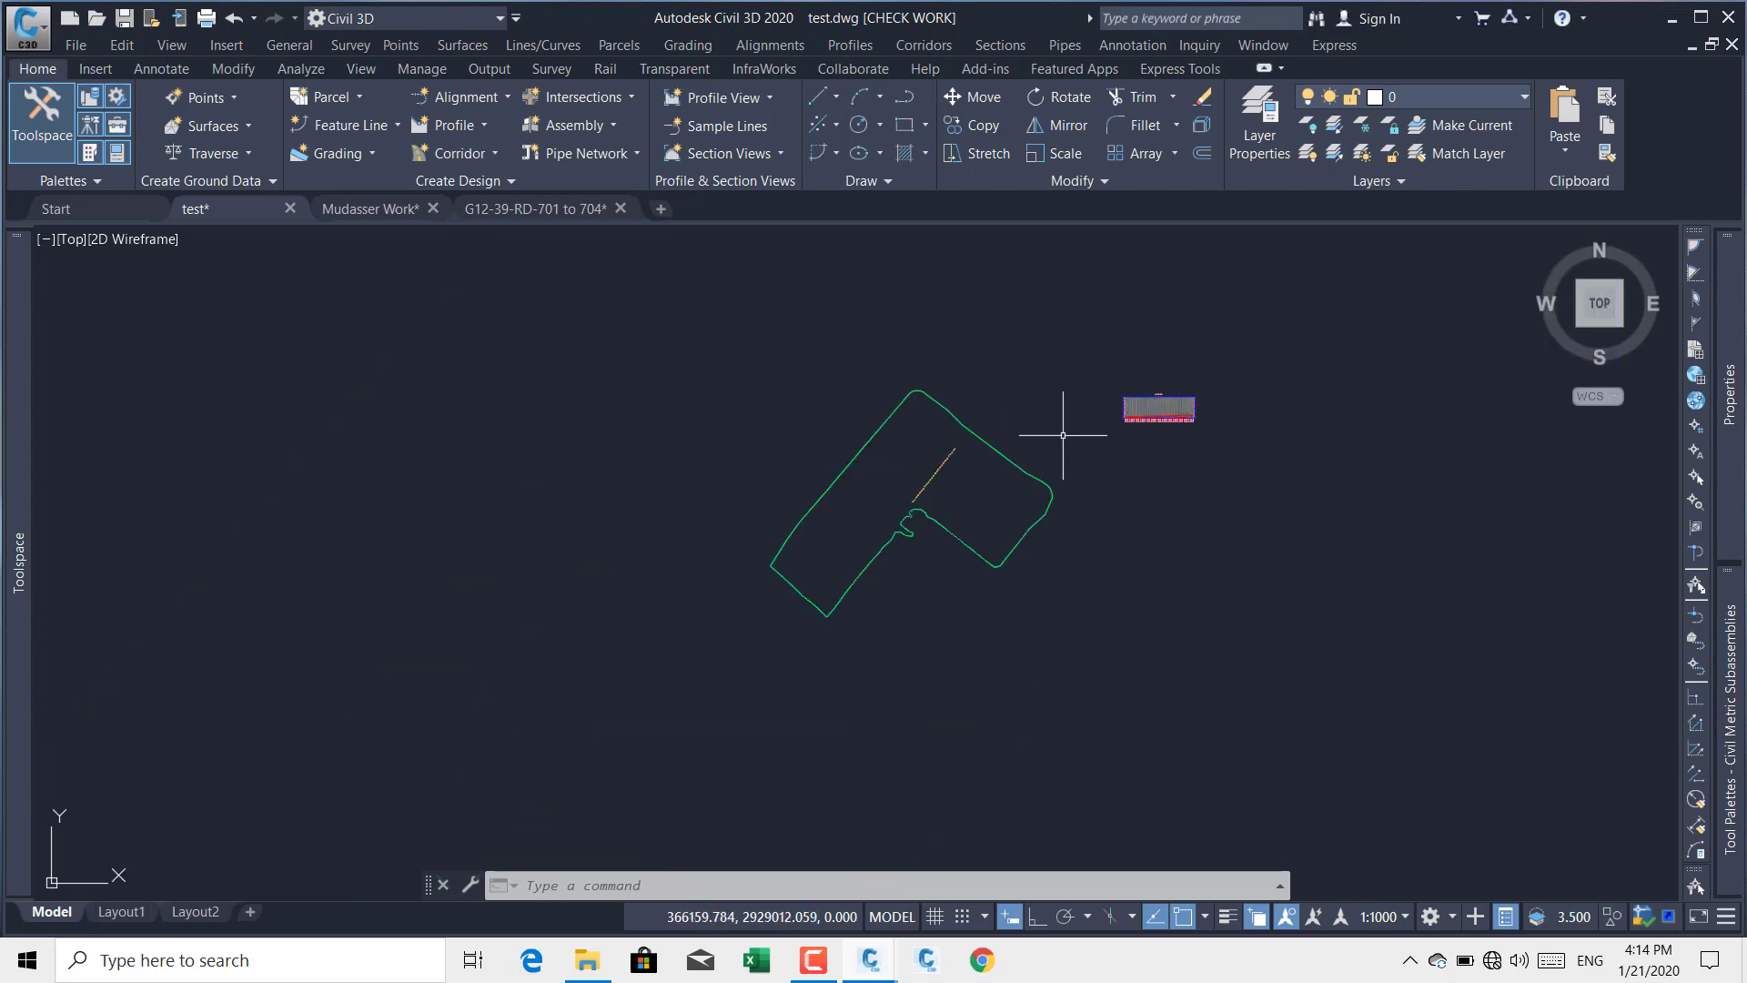
pyautogui.click(936, 471)
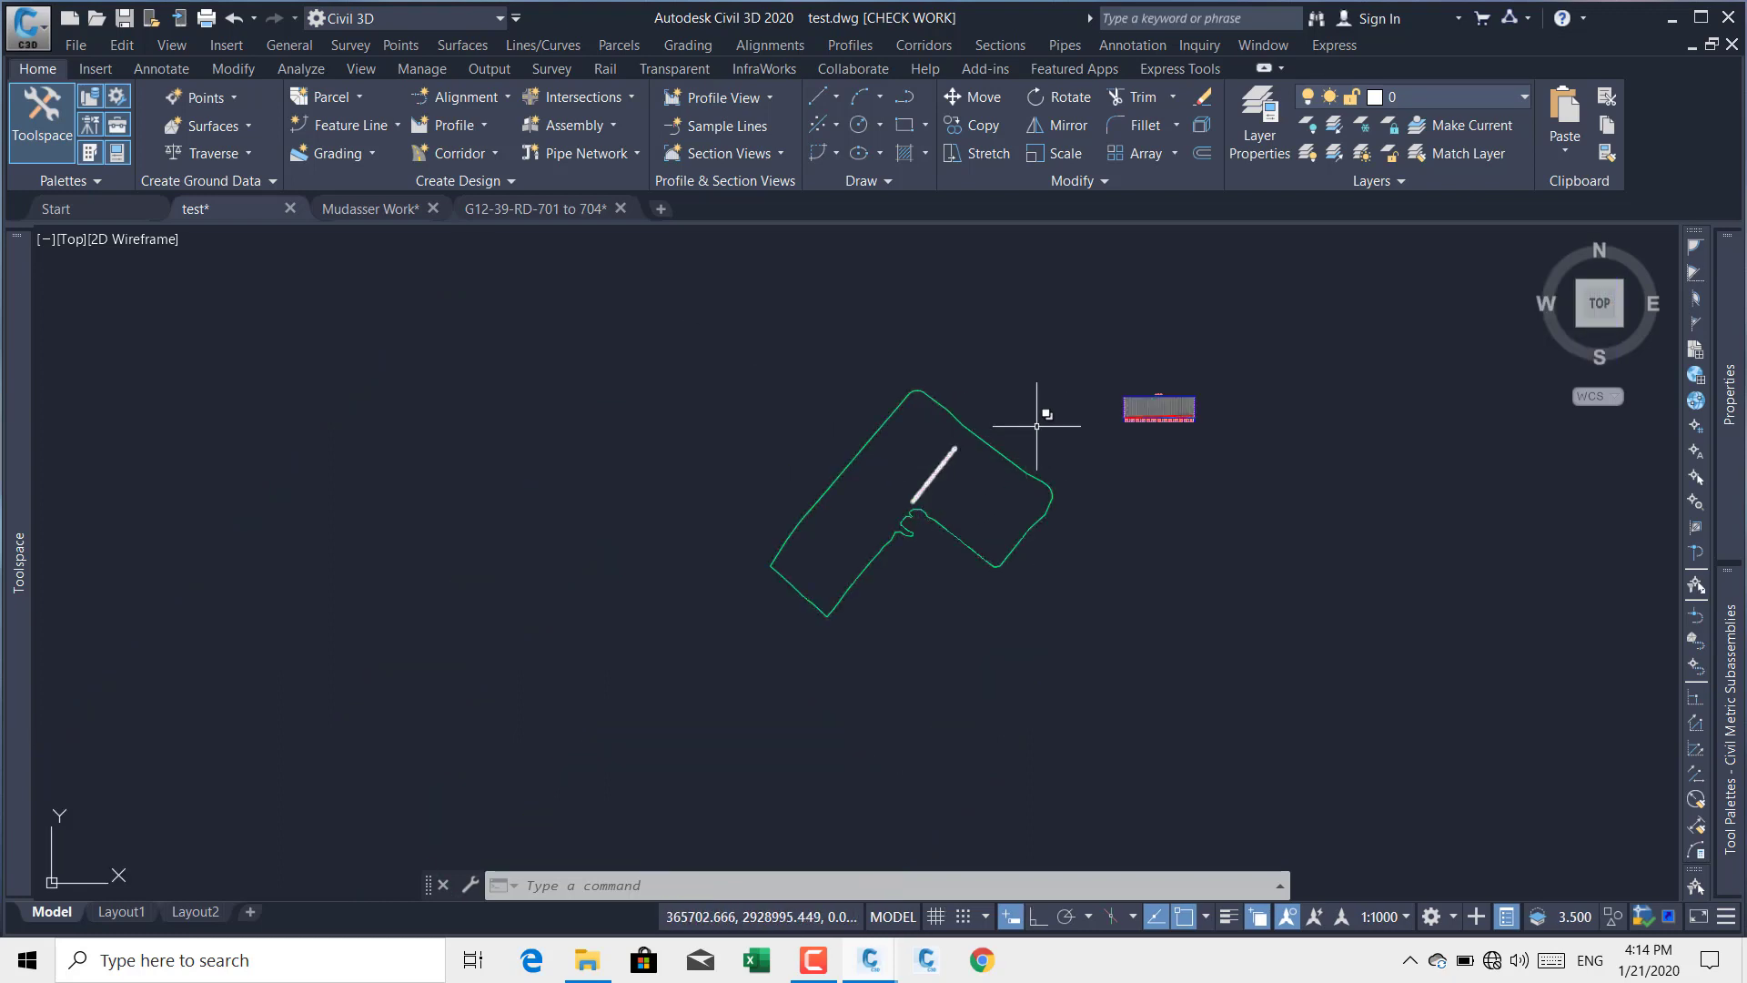
pyautogui.scroll(2, 1174, 411)
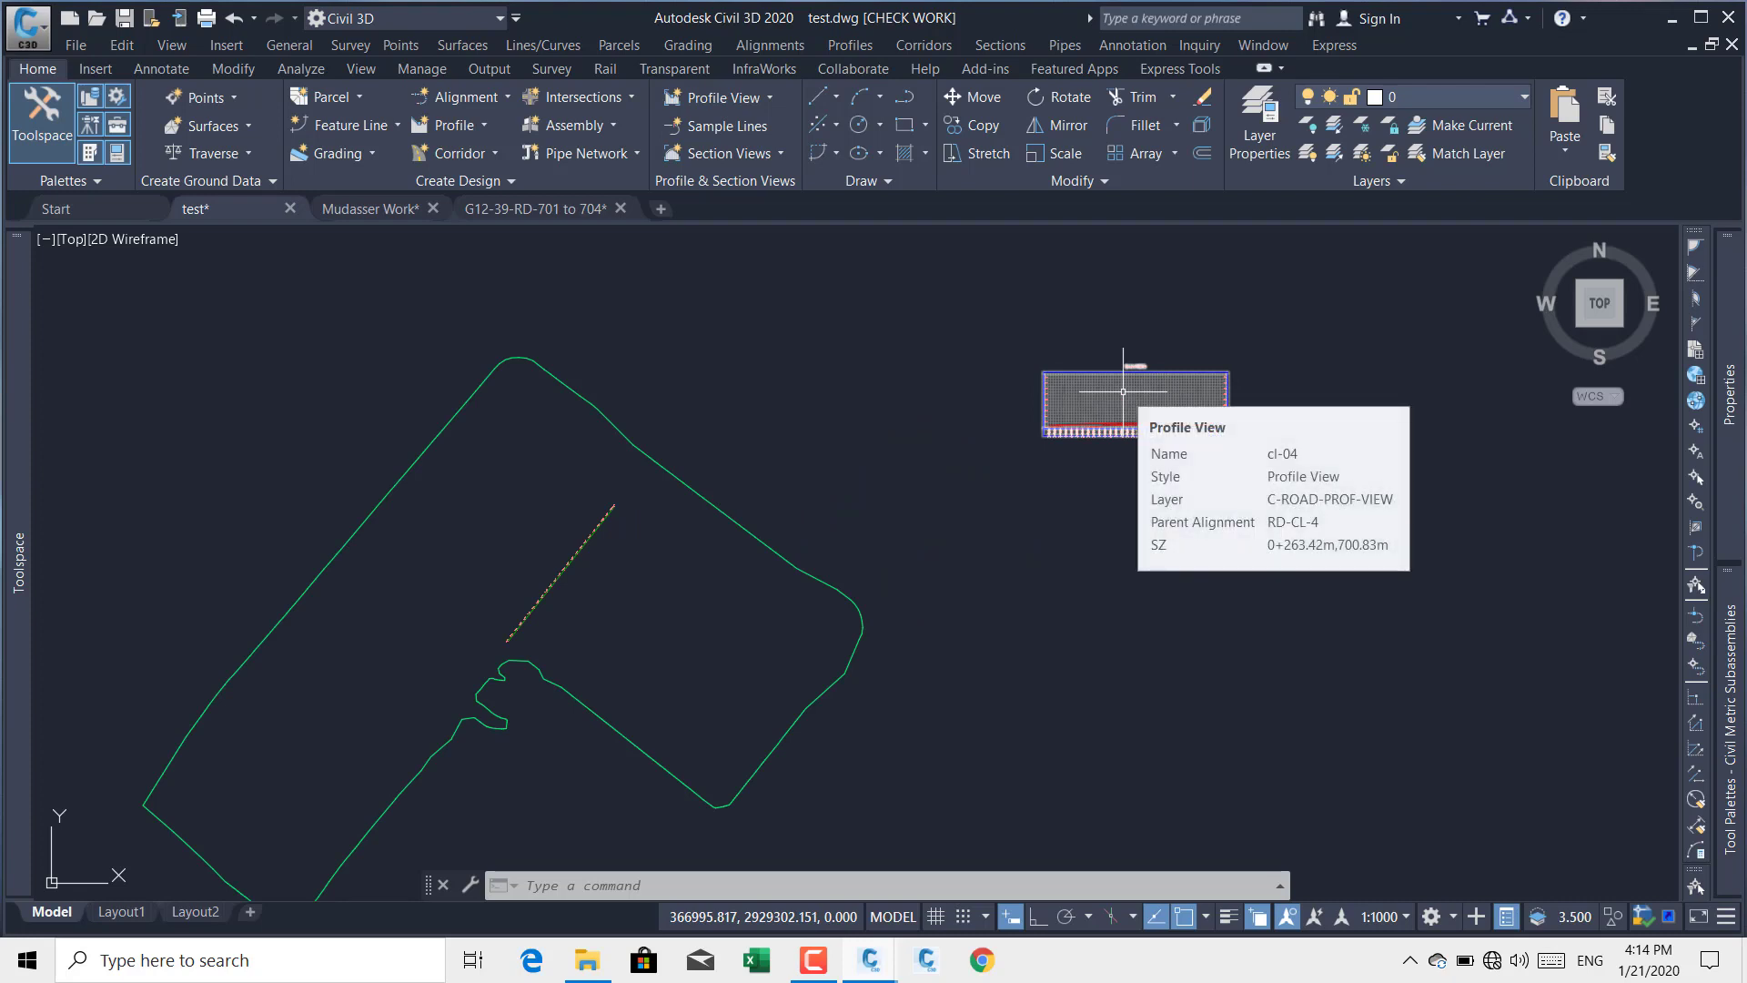
pyautogui.scroll(2, 1123, 392)
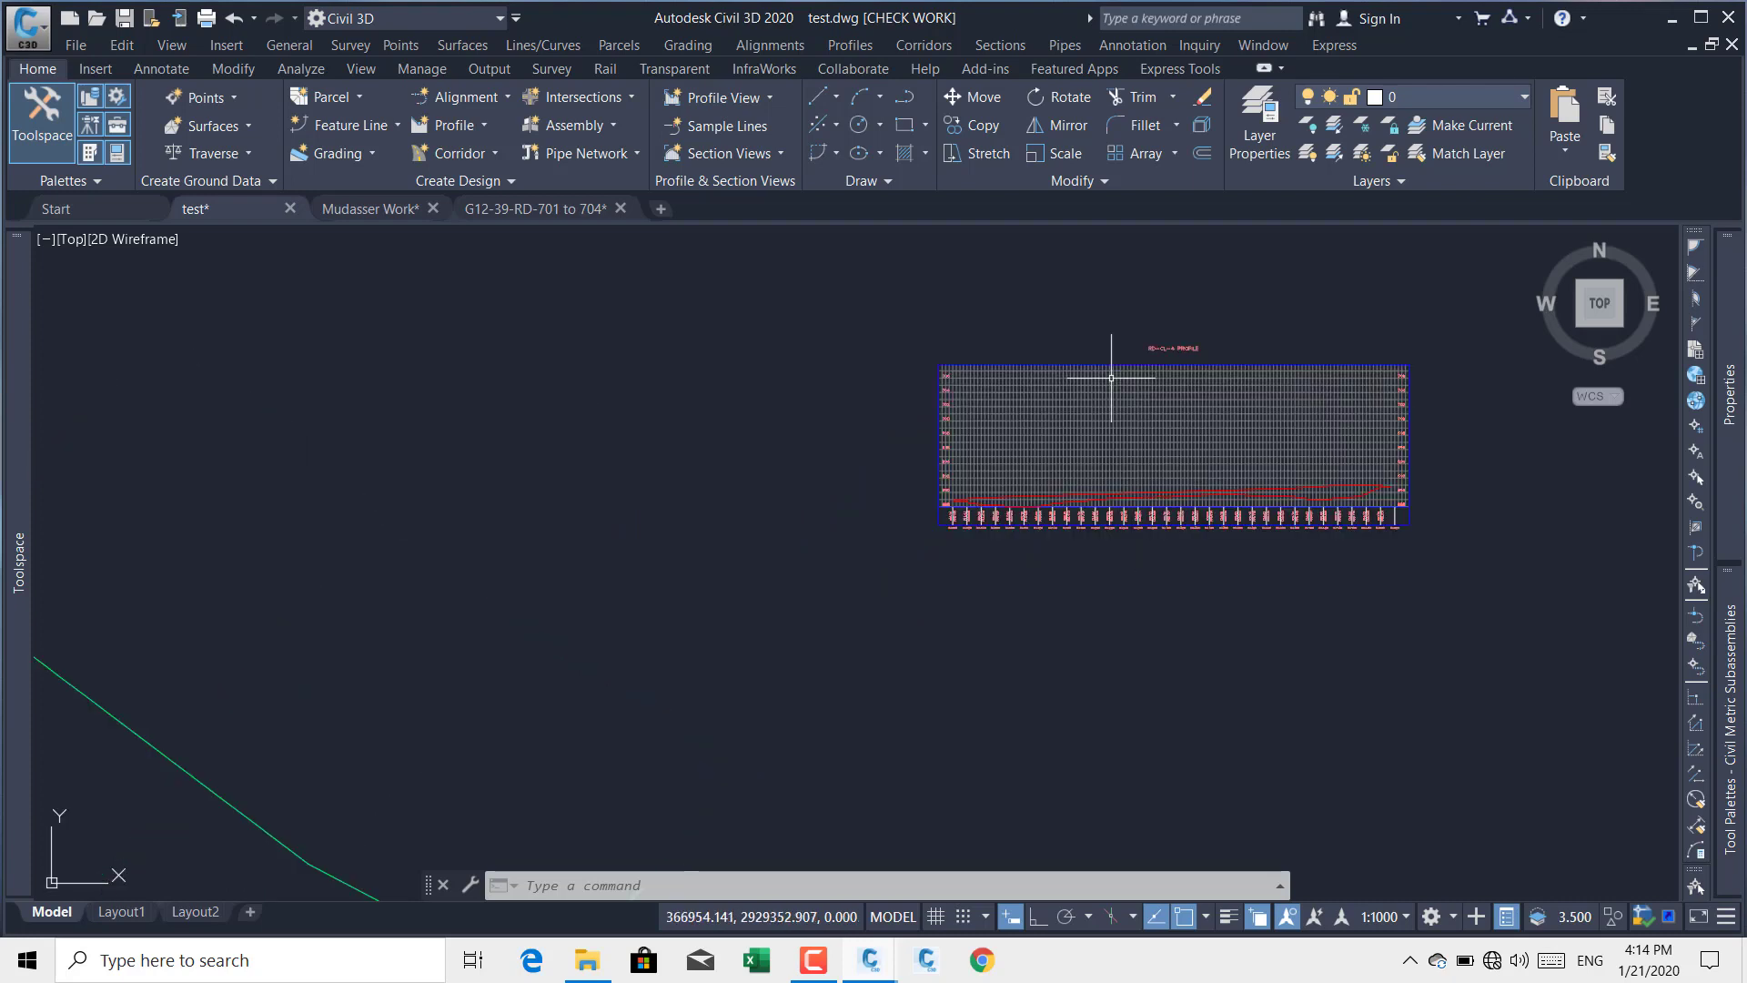
pyautogui.scroll(1, 974, 509)
pyautogui.scroll(1, 977, 514)
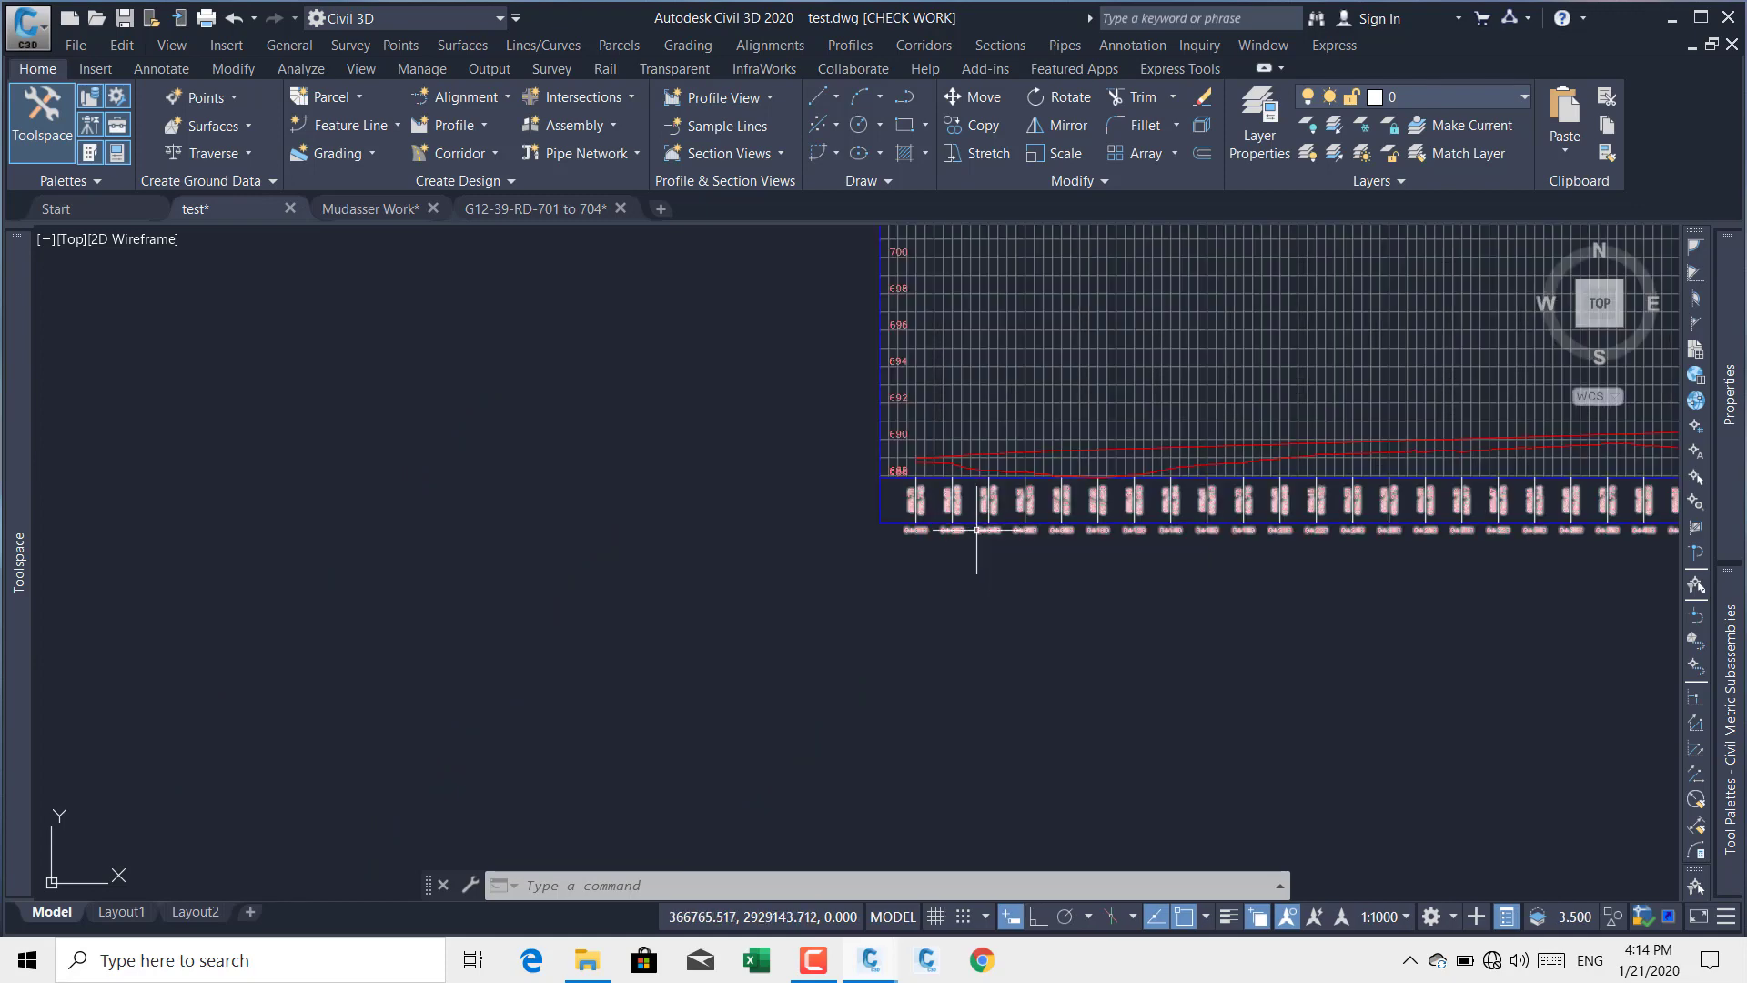
pyautogui.scroll(-5, 807, 728)
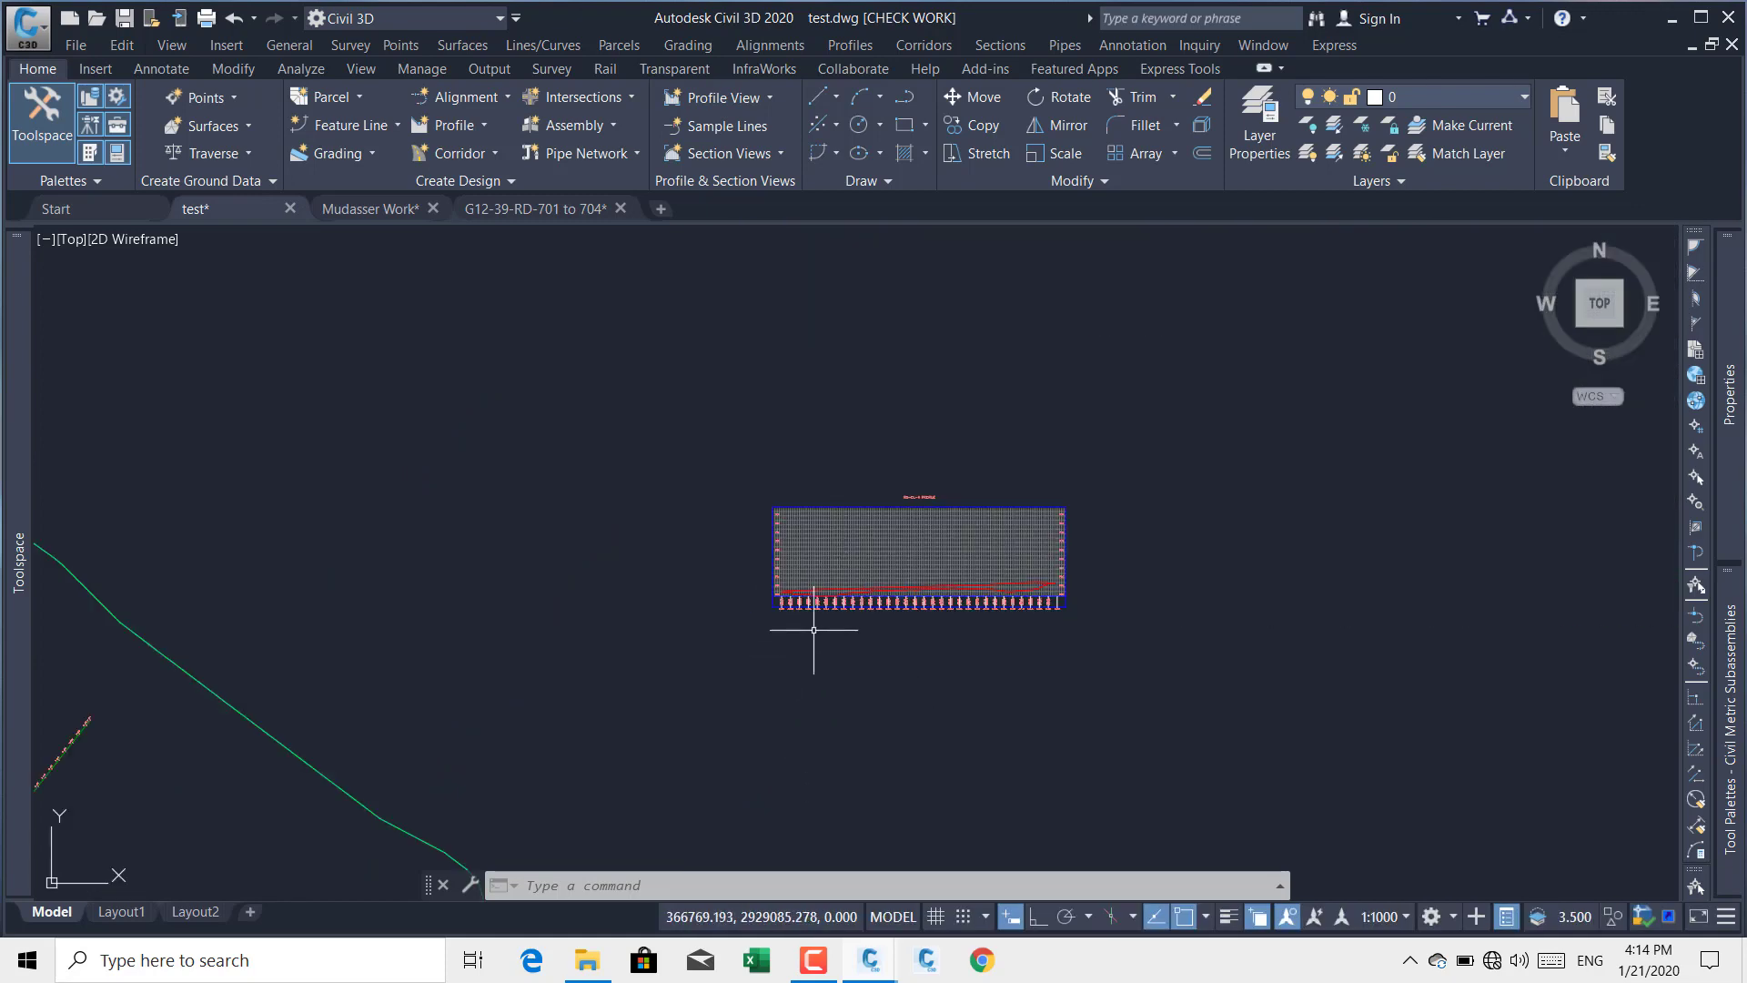
pyautogui.scroll(5, 782, 610)
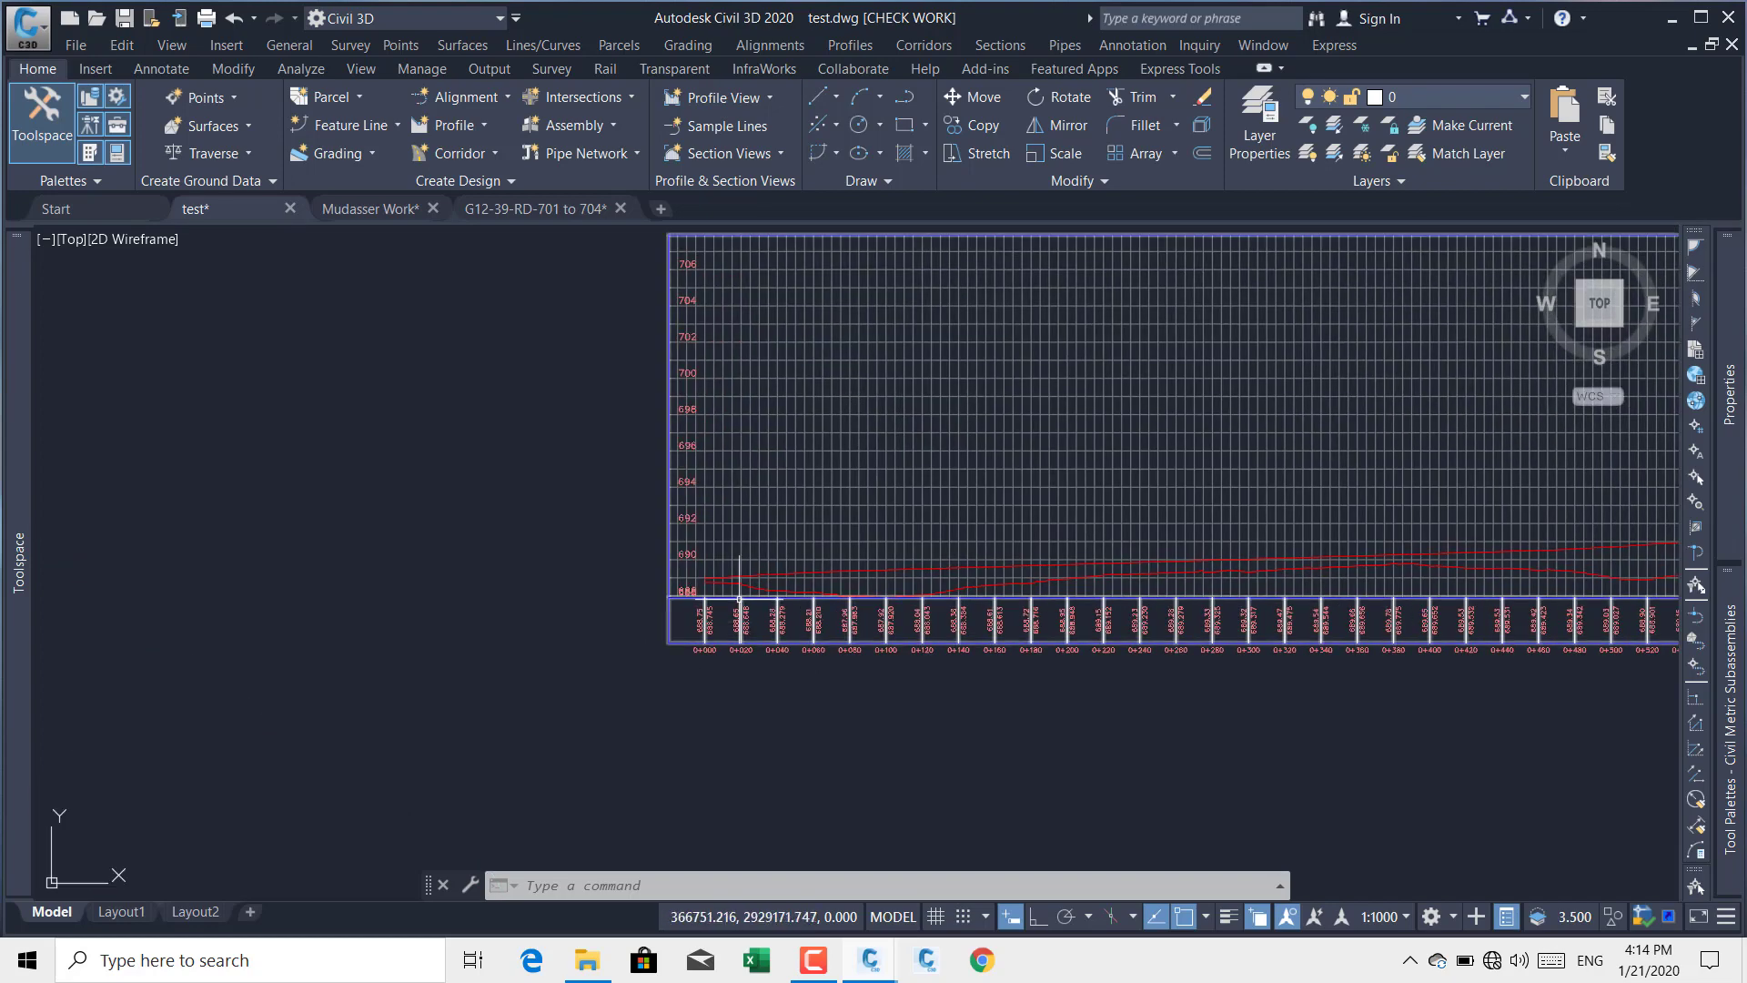
pyautogui.scroll(2, 741, 582)
pyautogui.scroll(-4, 764, 584)
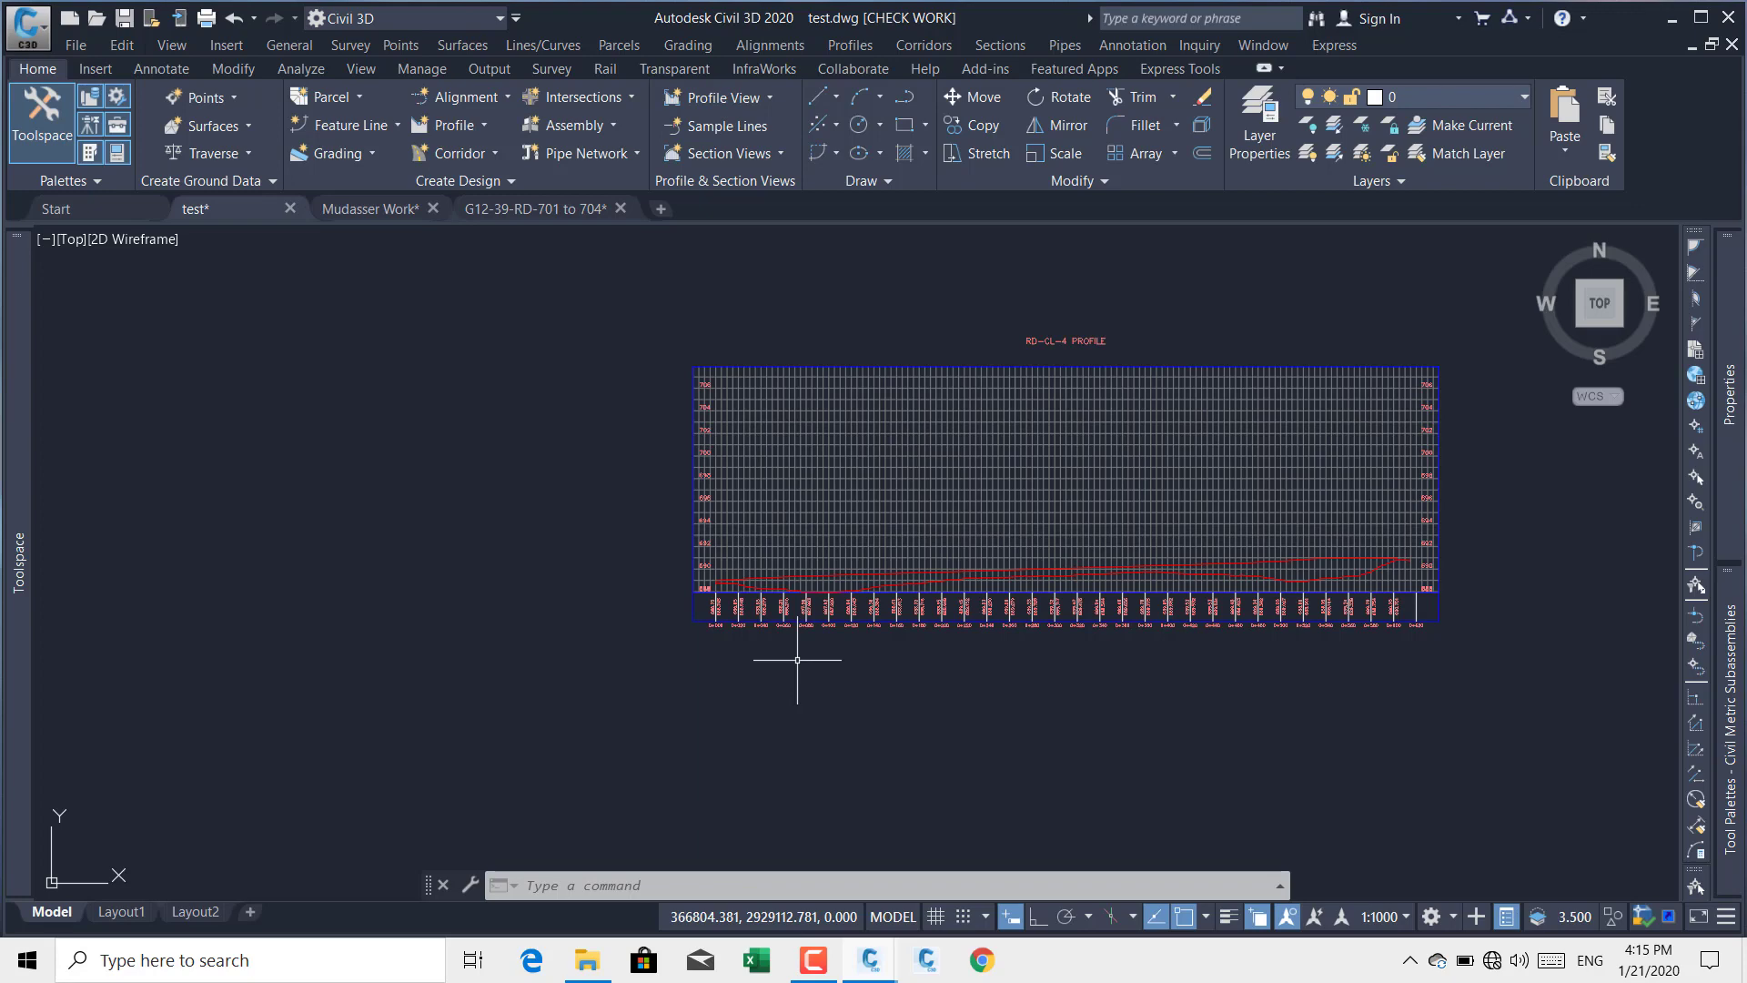
pyautogui.scroll(-6, 797, 660)
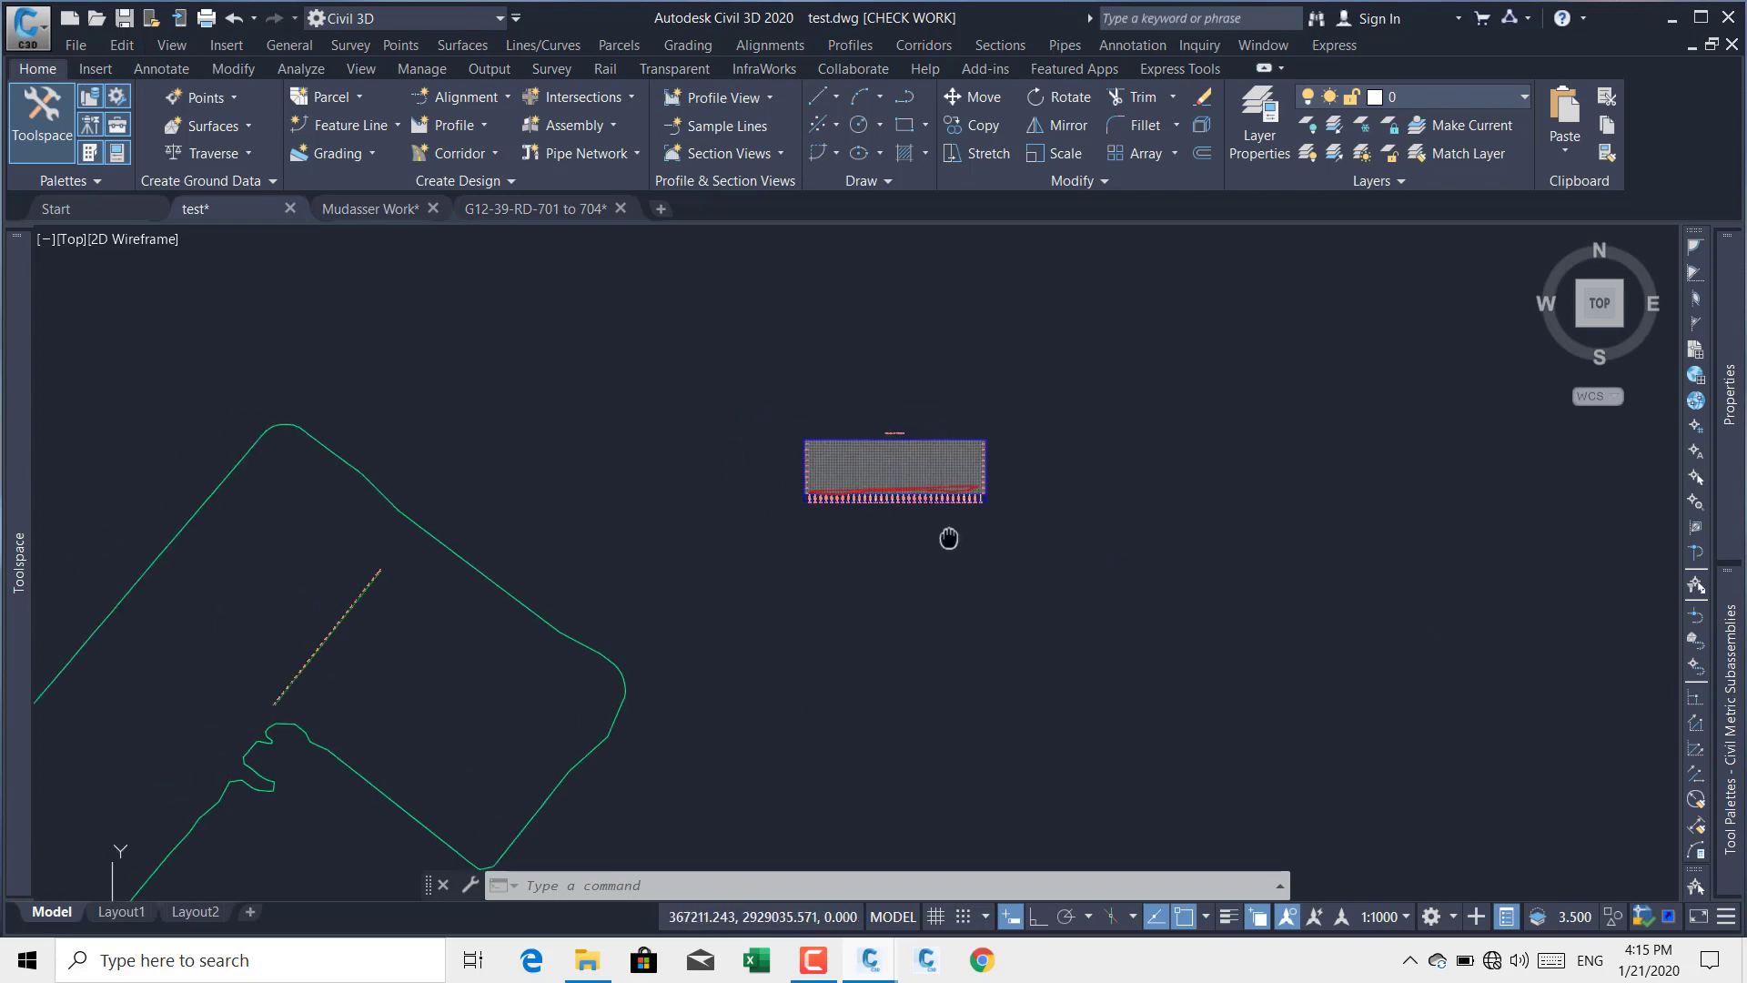
pyautogui.moveTo(908, 444)
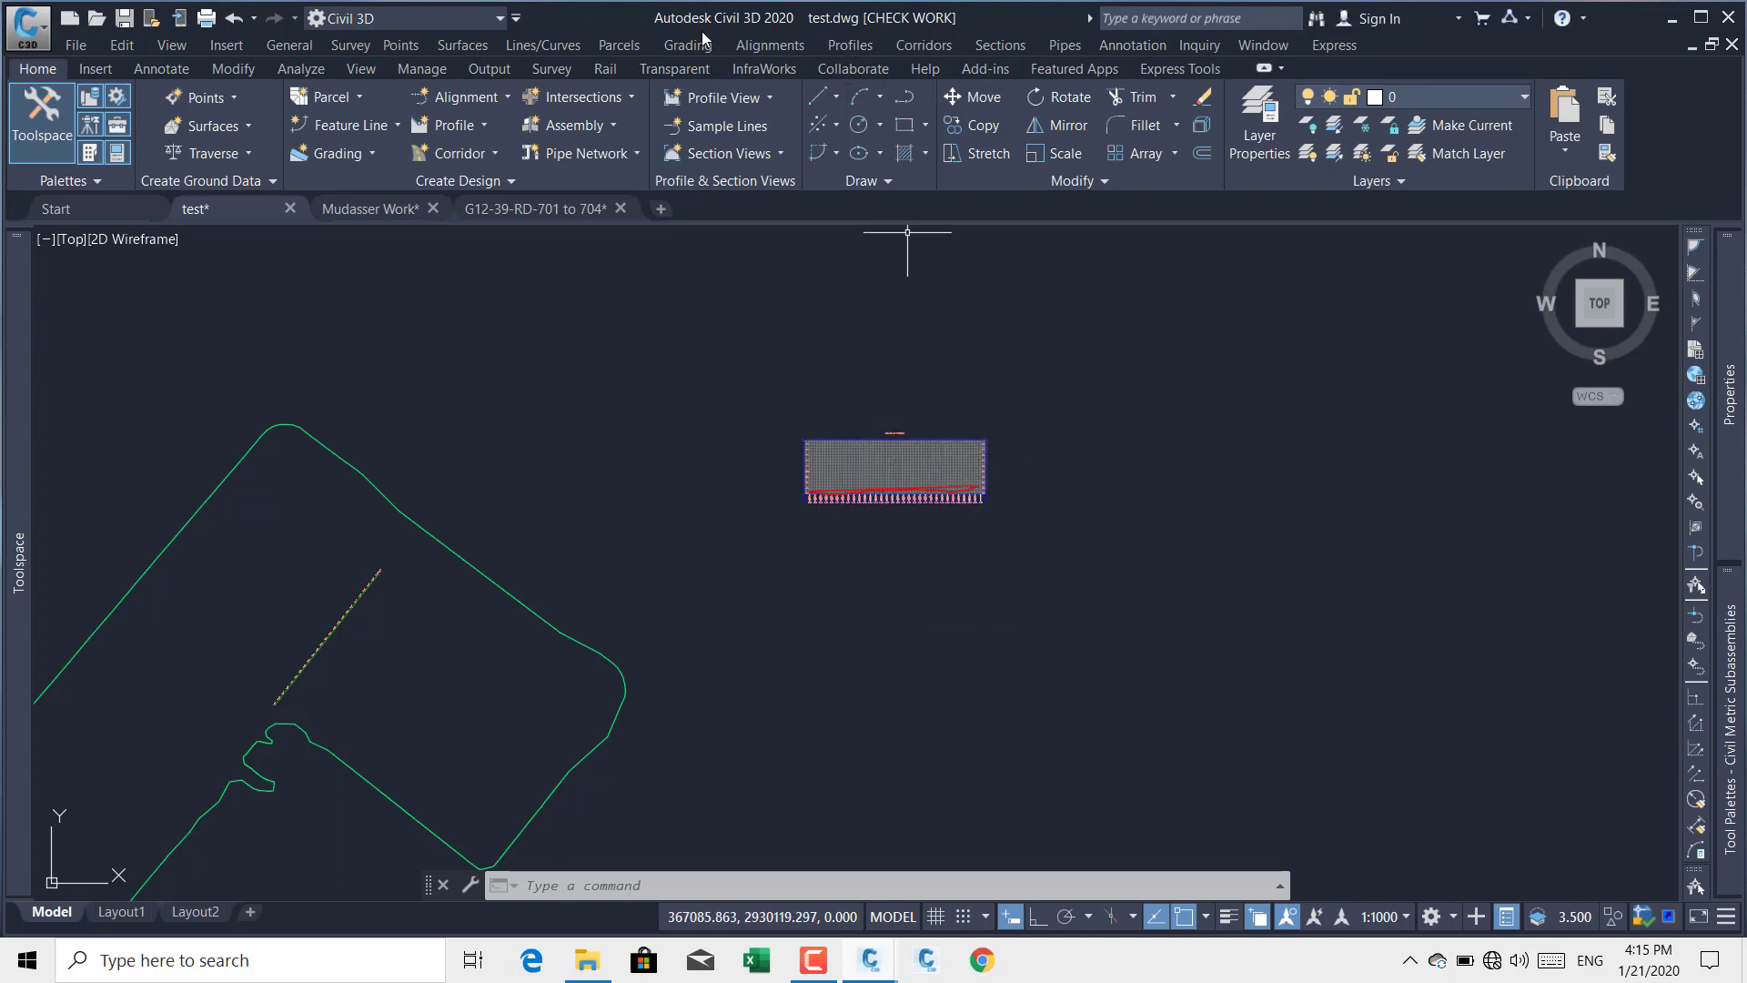
pyautogui.moveTo(796, 382); pyautogui.dragTo(816, 411, button='middle')
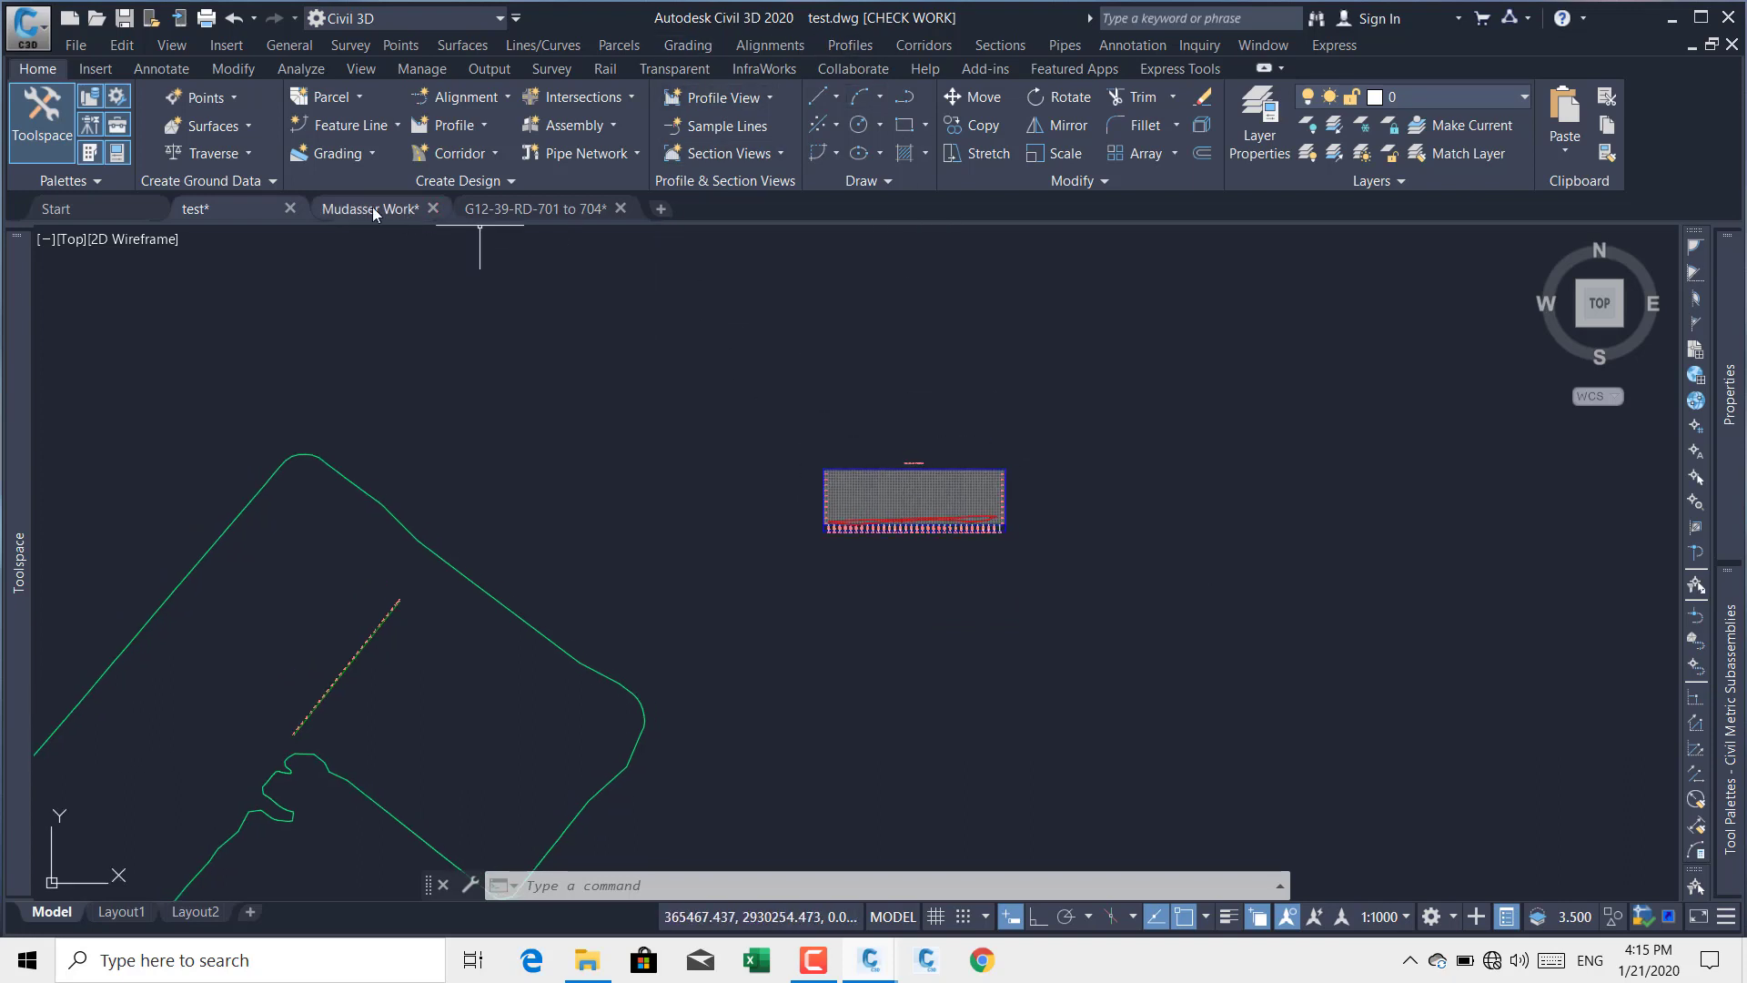
pyautogui.moveTo(876, 477); pyautogui.dragTo(858, 483, button='middle')
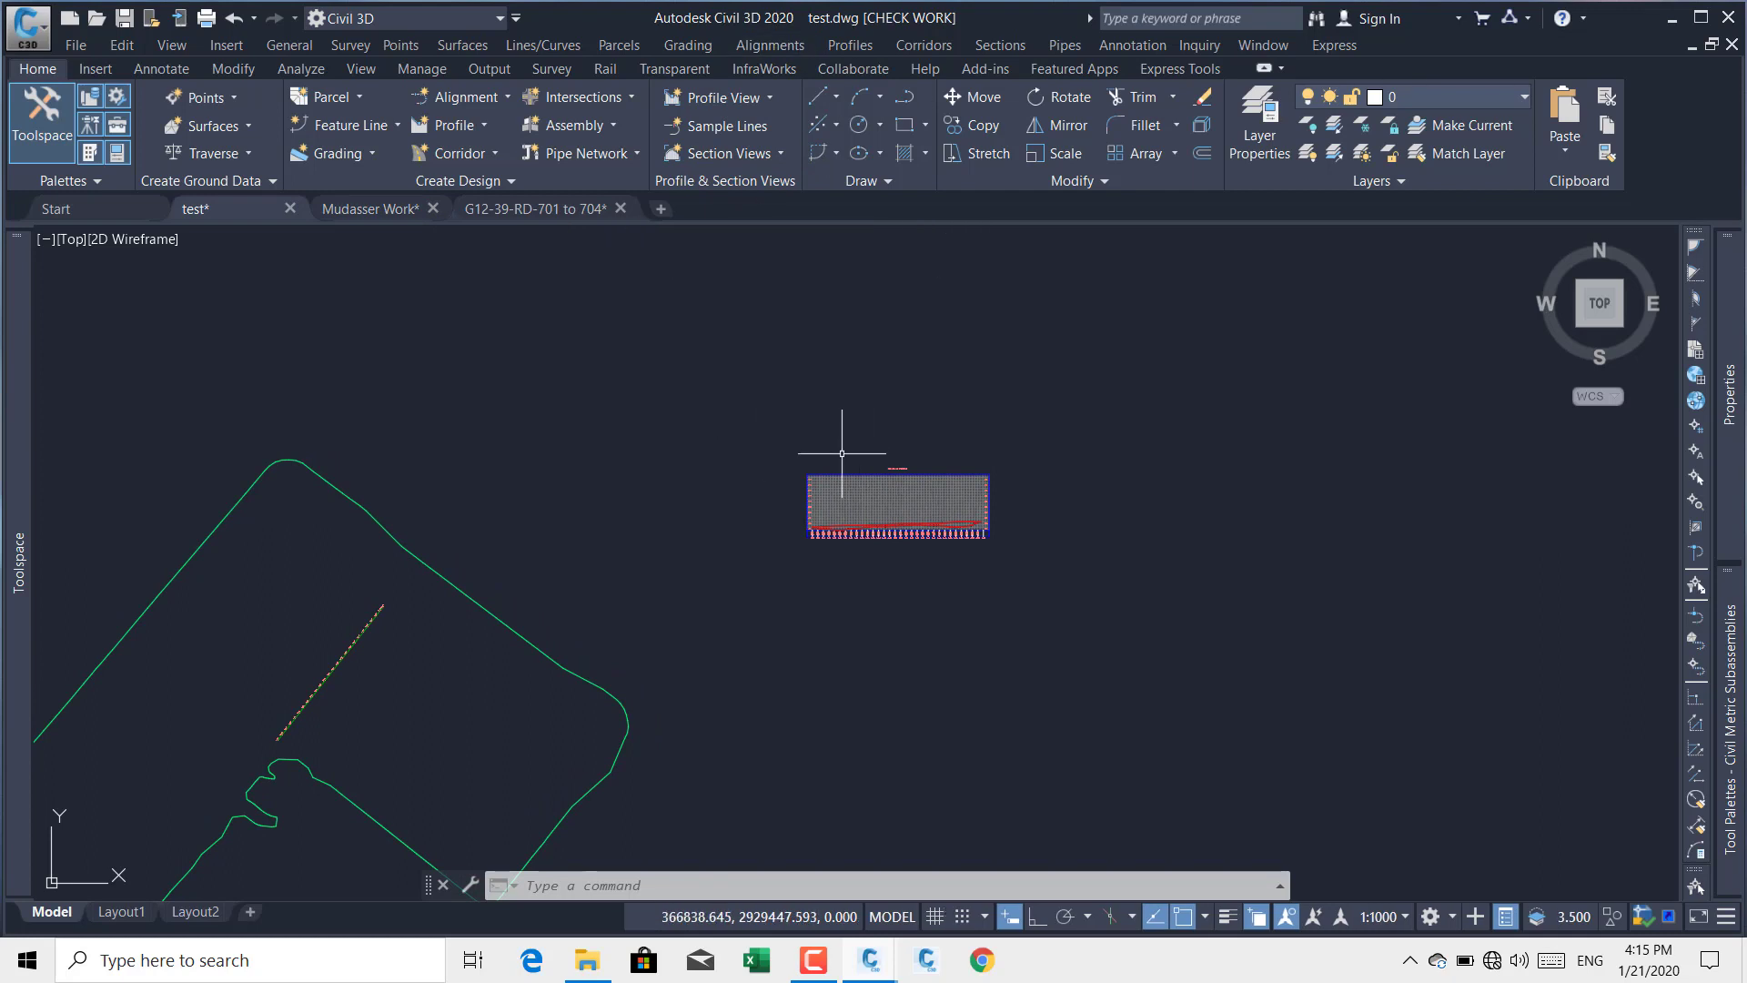
pyautogui.moveTo(909, 381); pyautogui.dragTo(893, 380, button='middle')
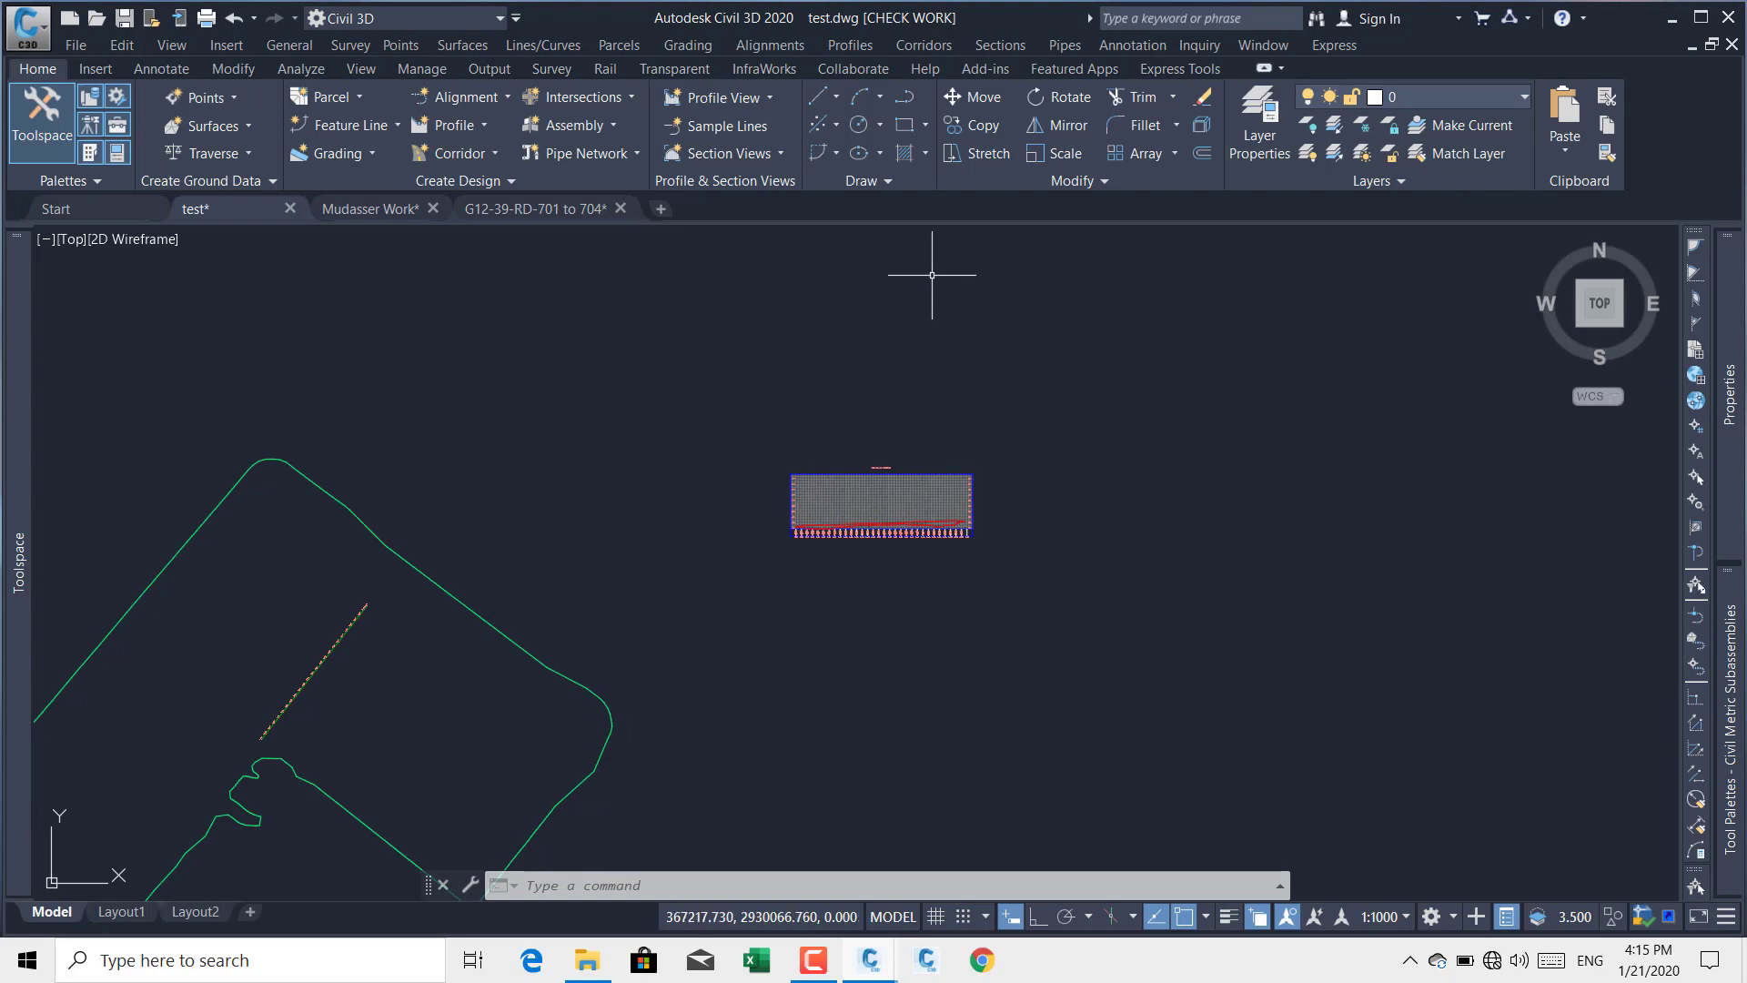
# Step: Try to import Civil 3D styles and settings into the drawing, and save the drawing after dismissing the warning
pyautogui.click(431, 73)
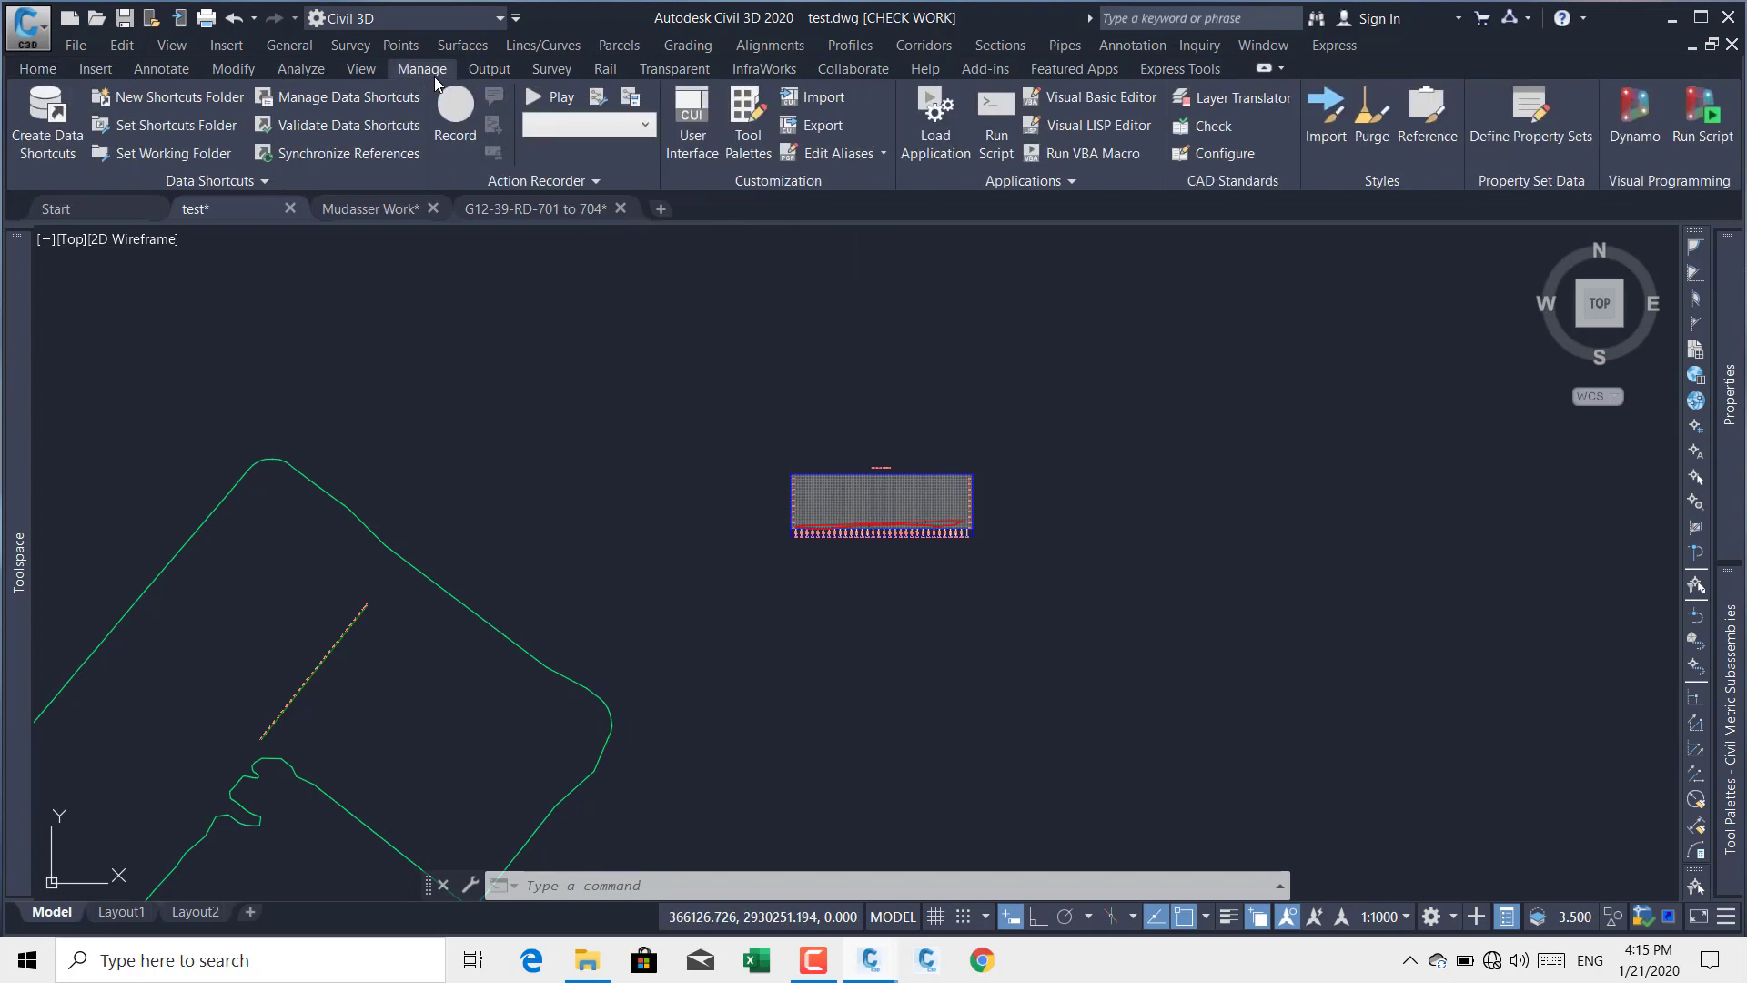
pyautogui.click(1320, 134)
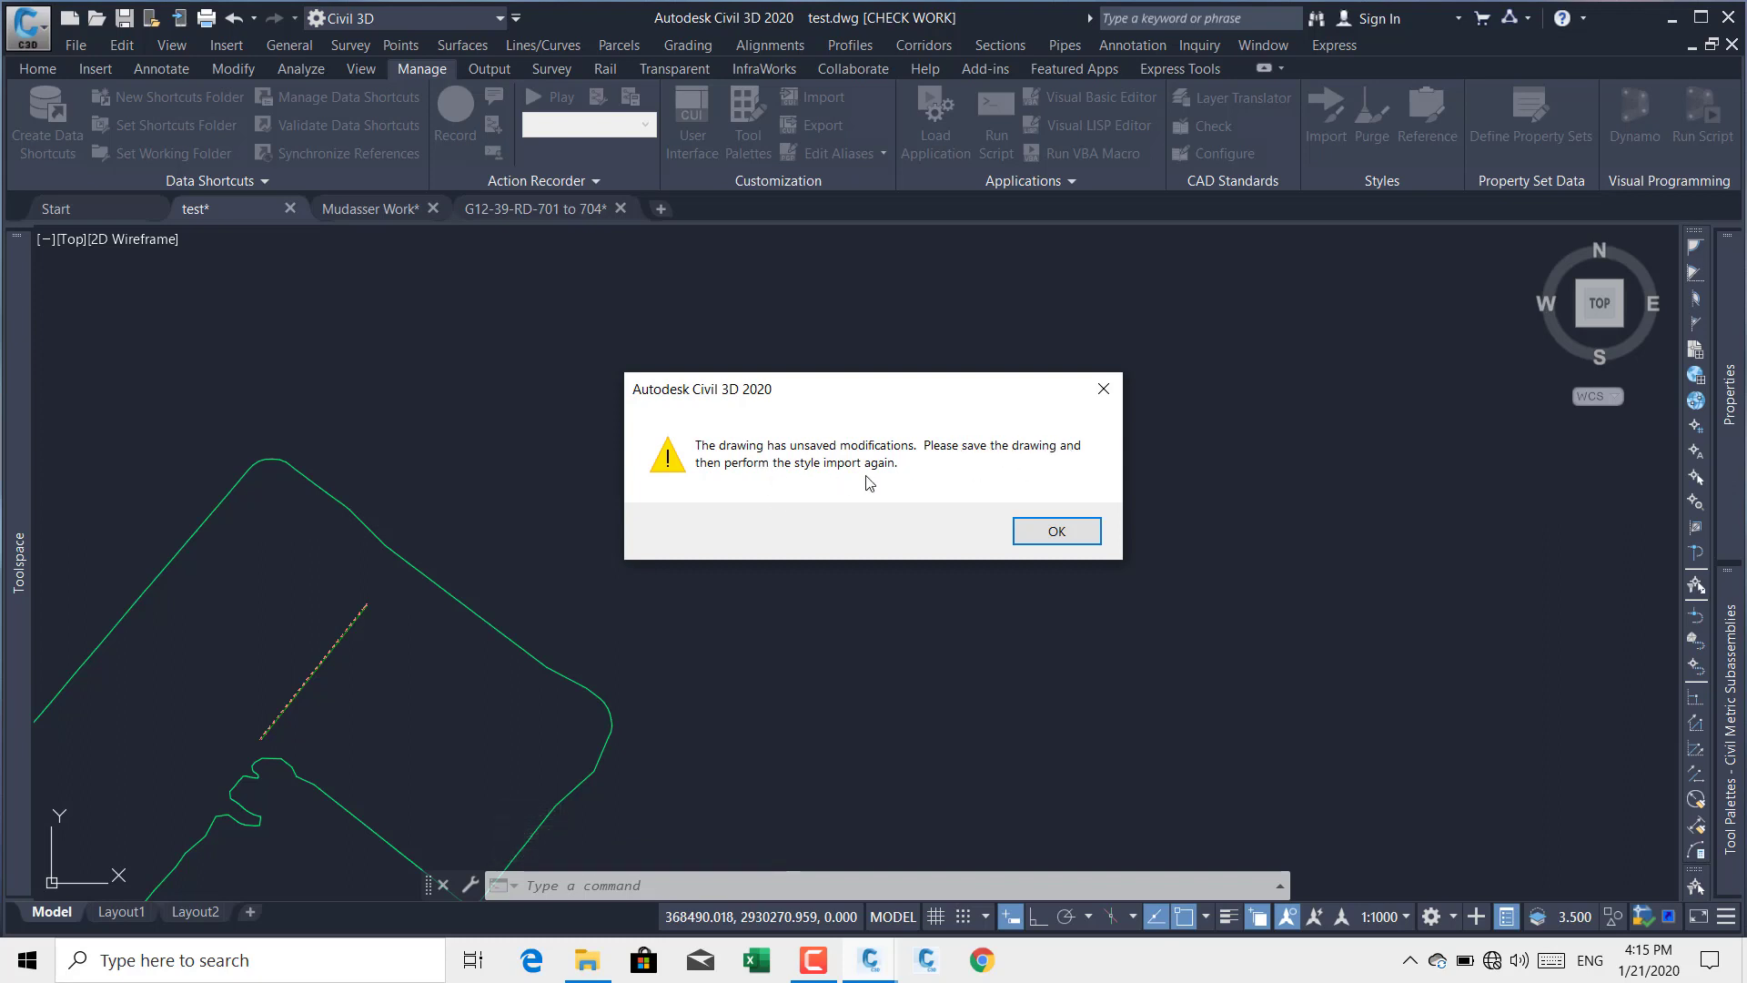
pyautogui.click(1045, 530)
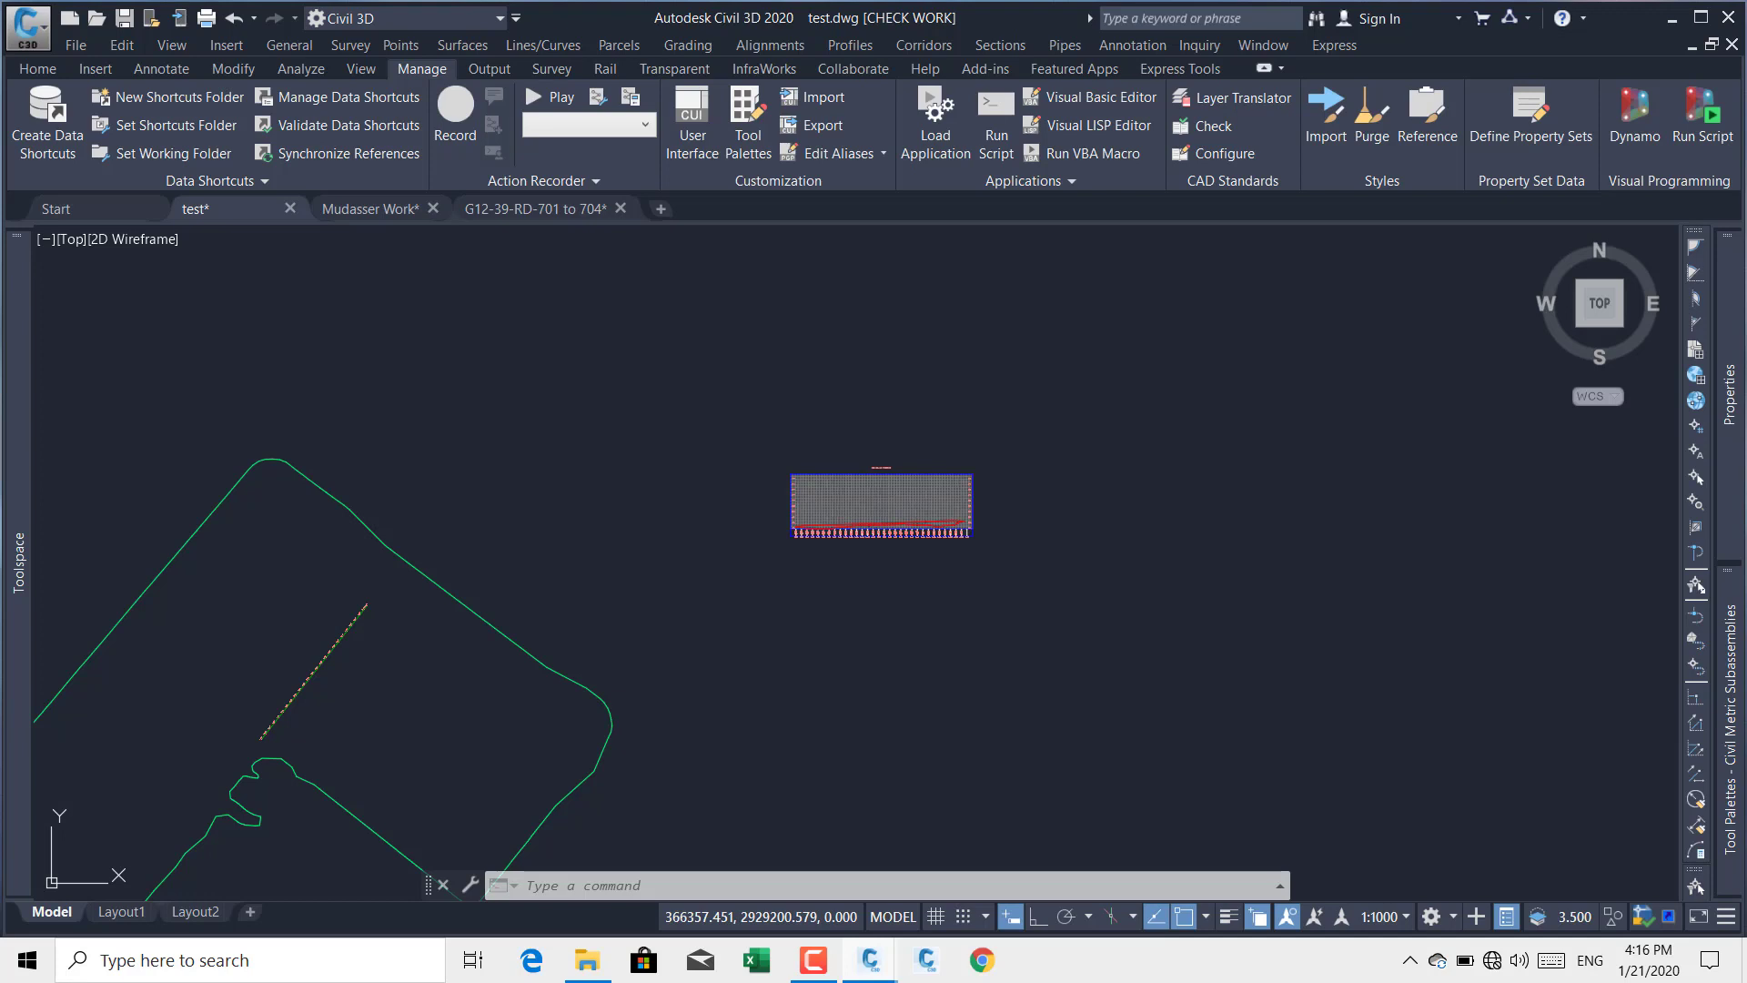
pyautogui.hotkey('ctrl', 's')
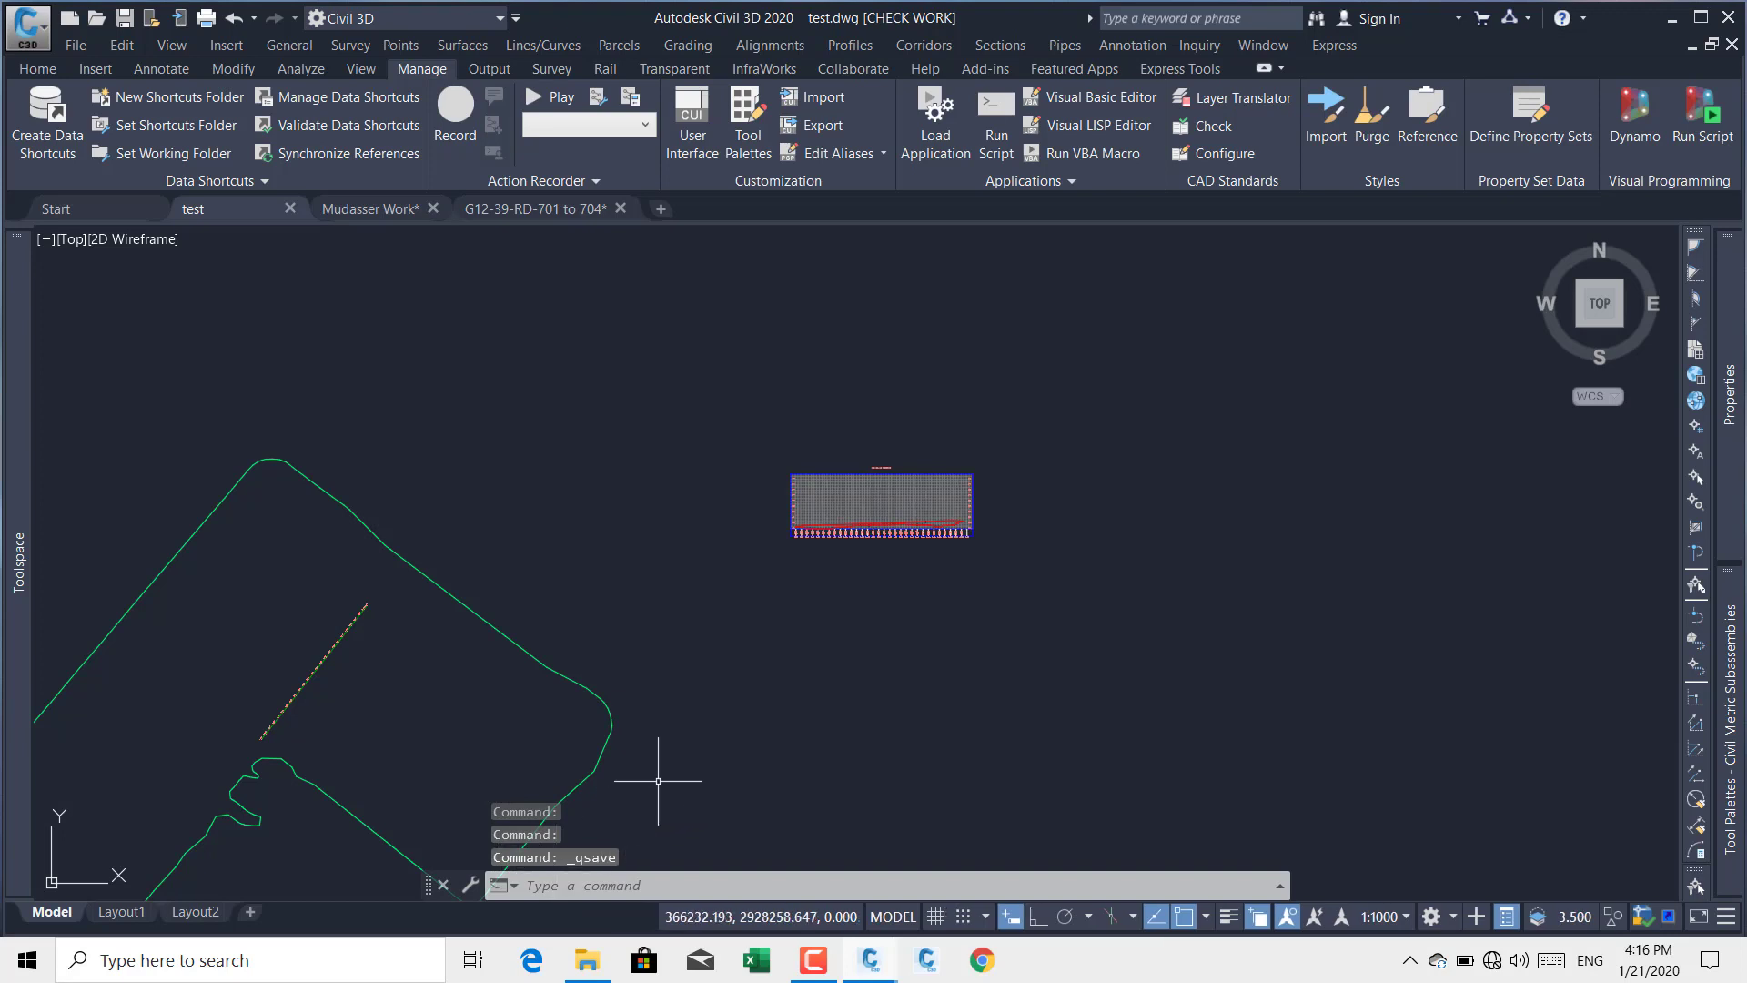
# Step: Draw a diagonal test line about 845 m long in the empty area east of the profile view
pyautogui.moveTo(920, 647)
pyautogui.mouseDown(button='middle')
pyautogui.moveTo(784, 612)
pyautogui.moveTo(595, 663)
pyautogui.mouseUp(button='middle')
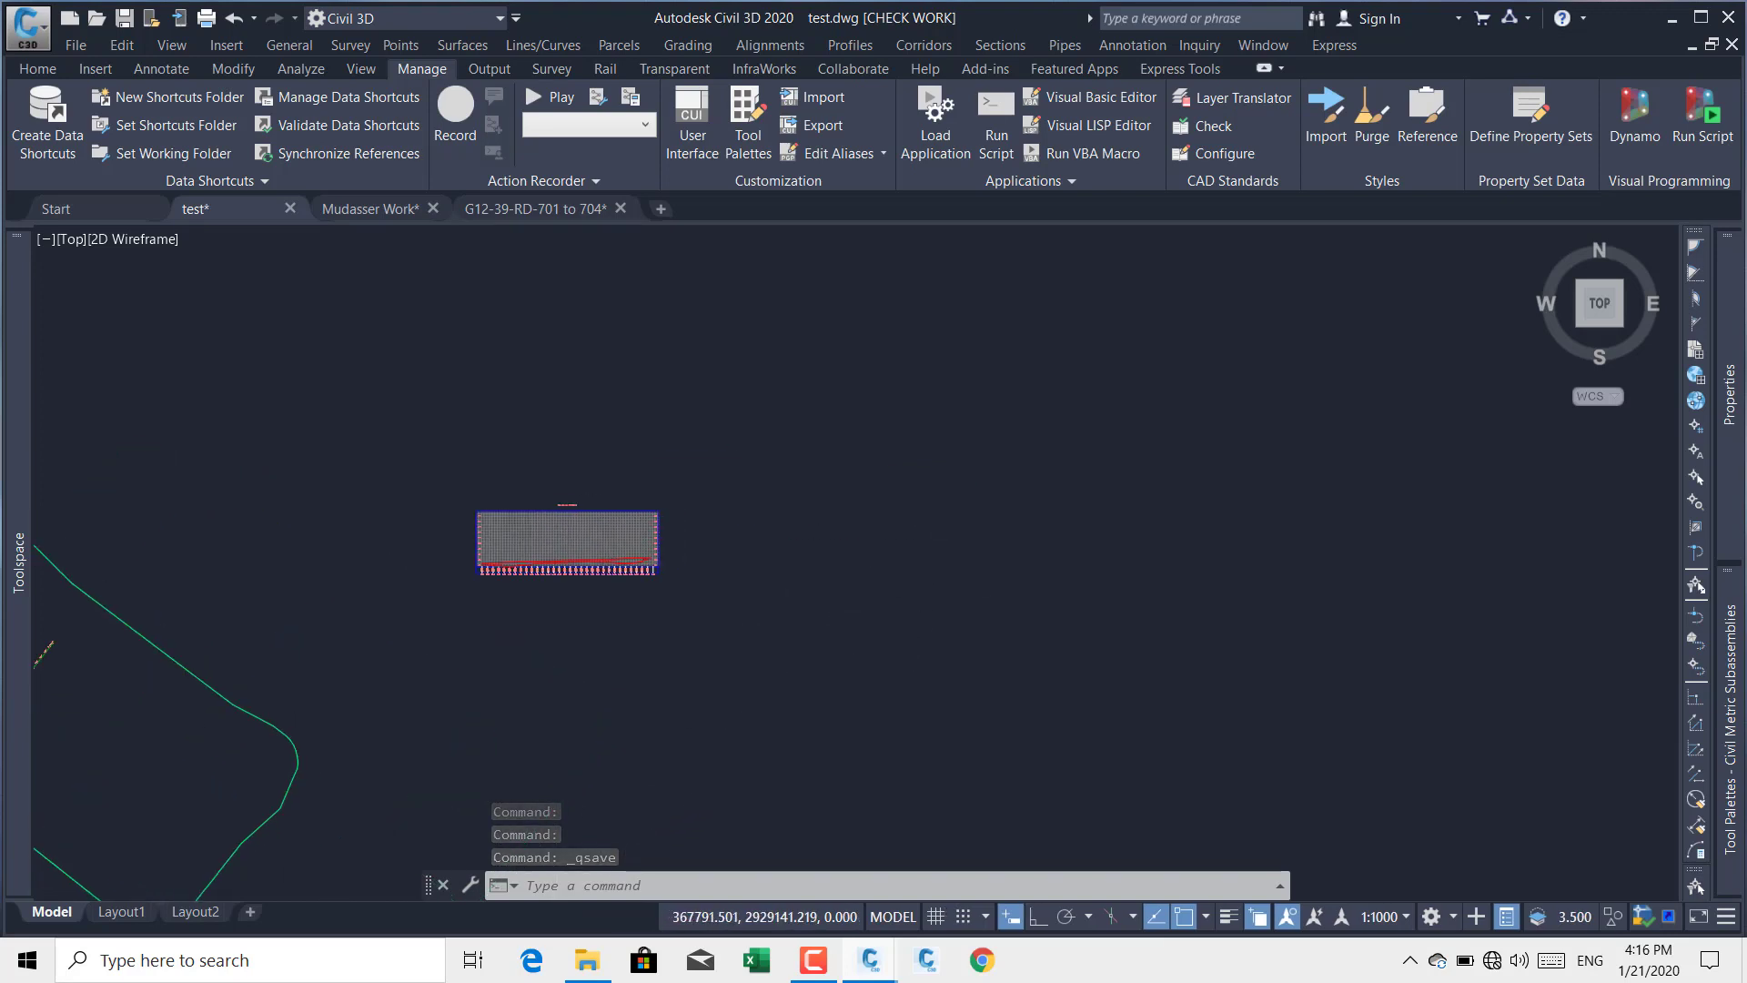
pyautogui.write('l')
pyautogui.press('Return')
pyautogui.click(863, 575)
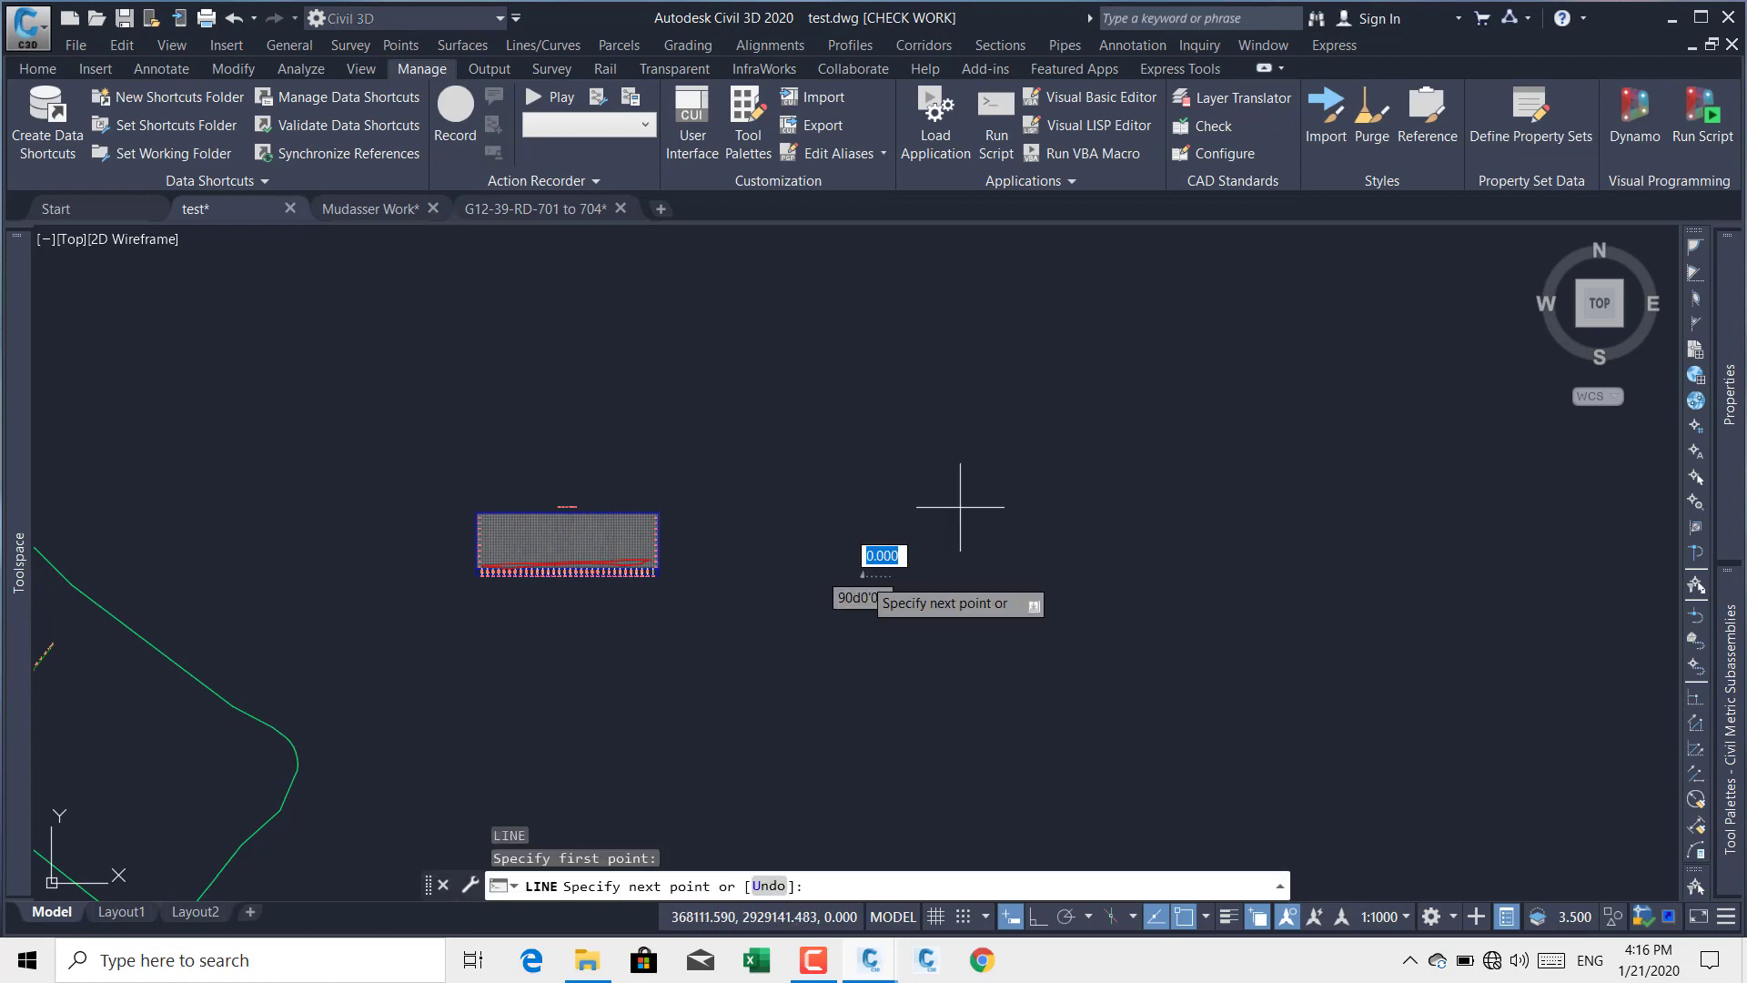
pyautogui.click(1015, 401)
pyautogui.press('Return')
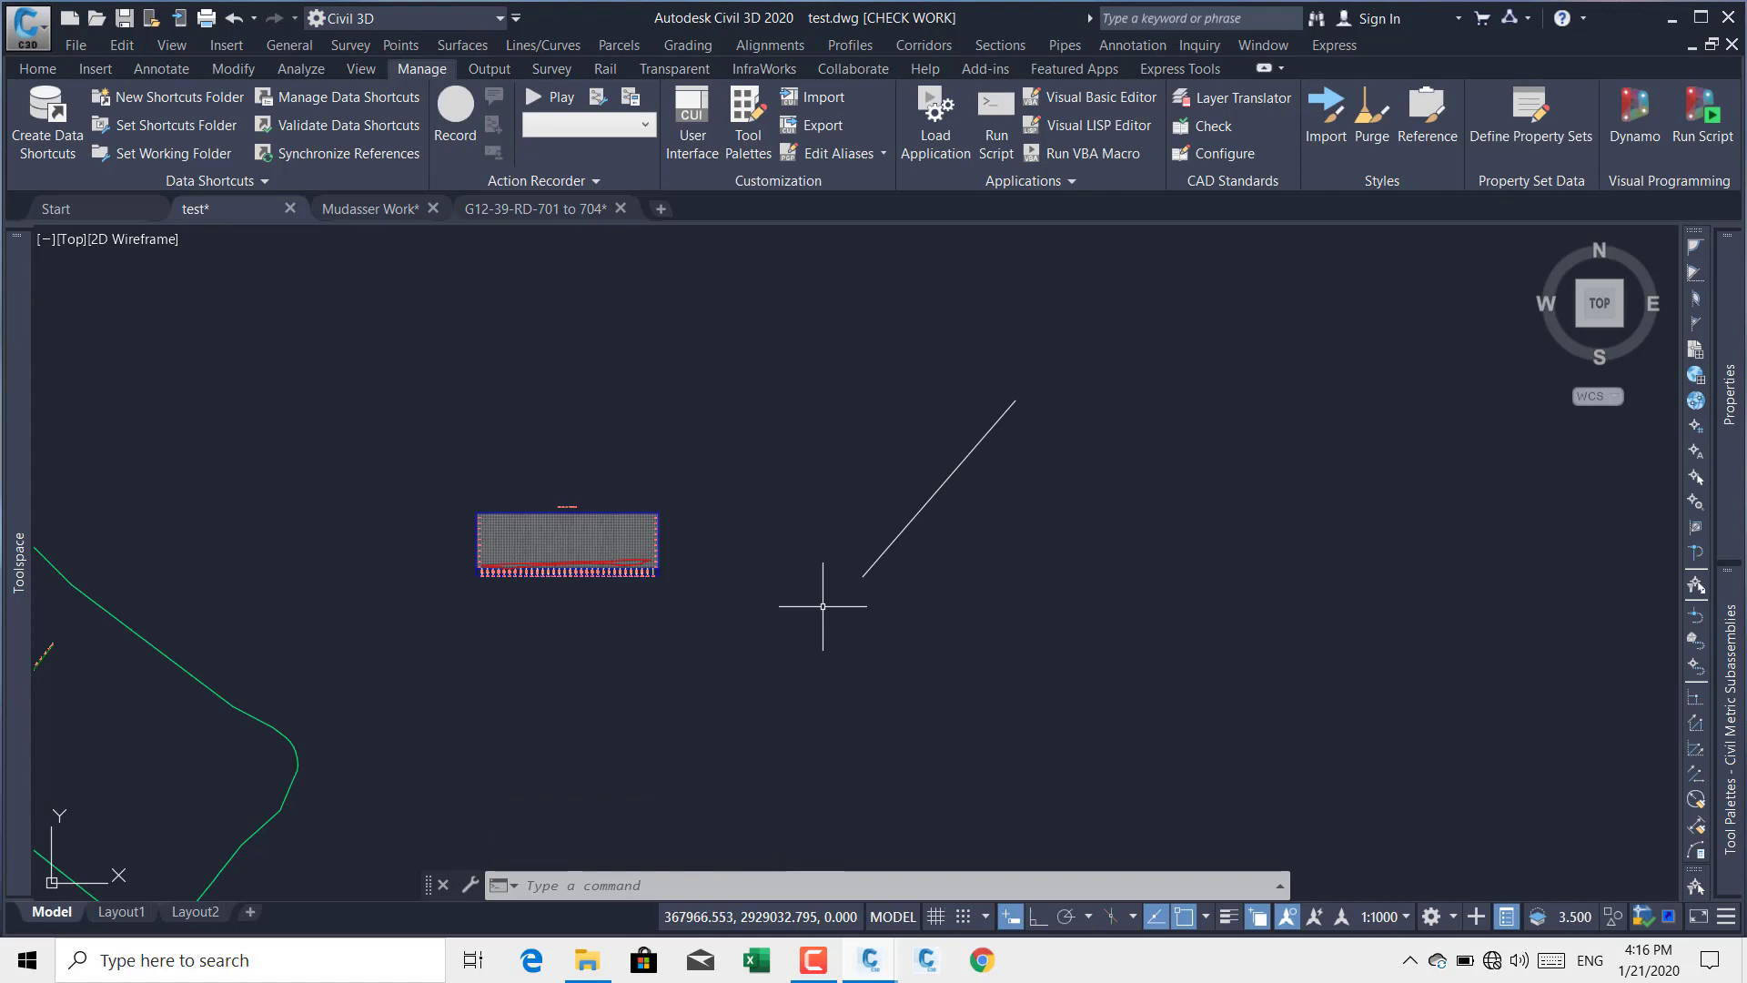
# Step: Try the style import with the line unsaved, save the drawing, and check that the source drawing selection opens
pyautogui.click(1321, 127)
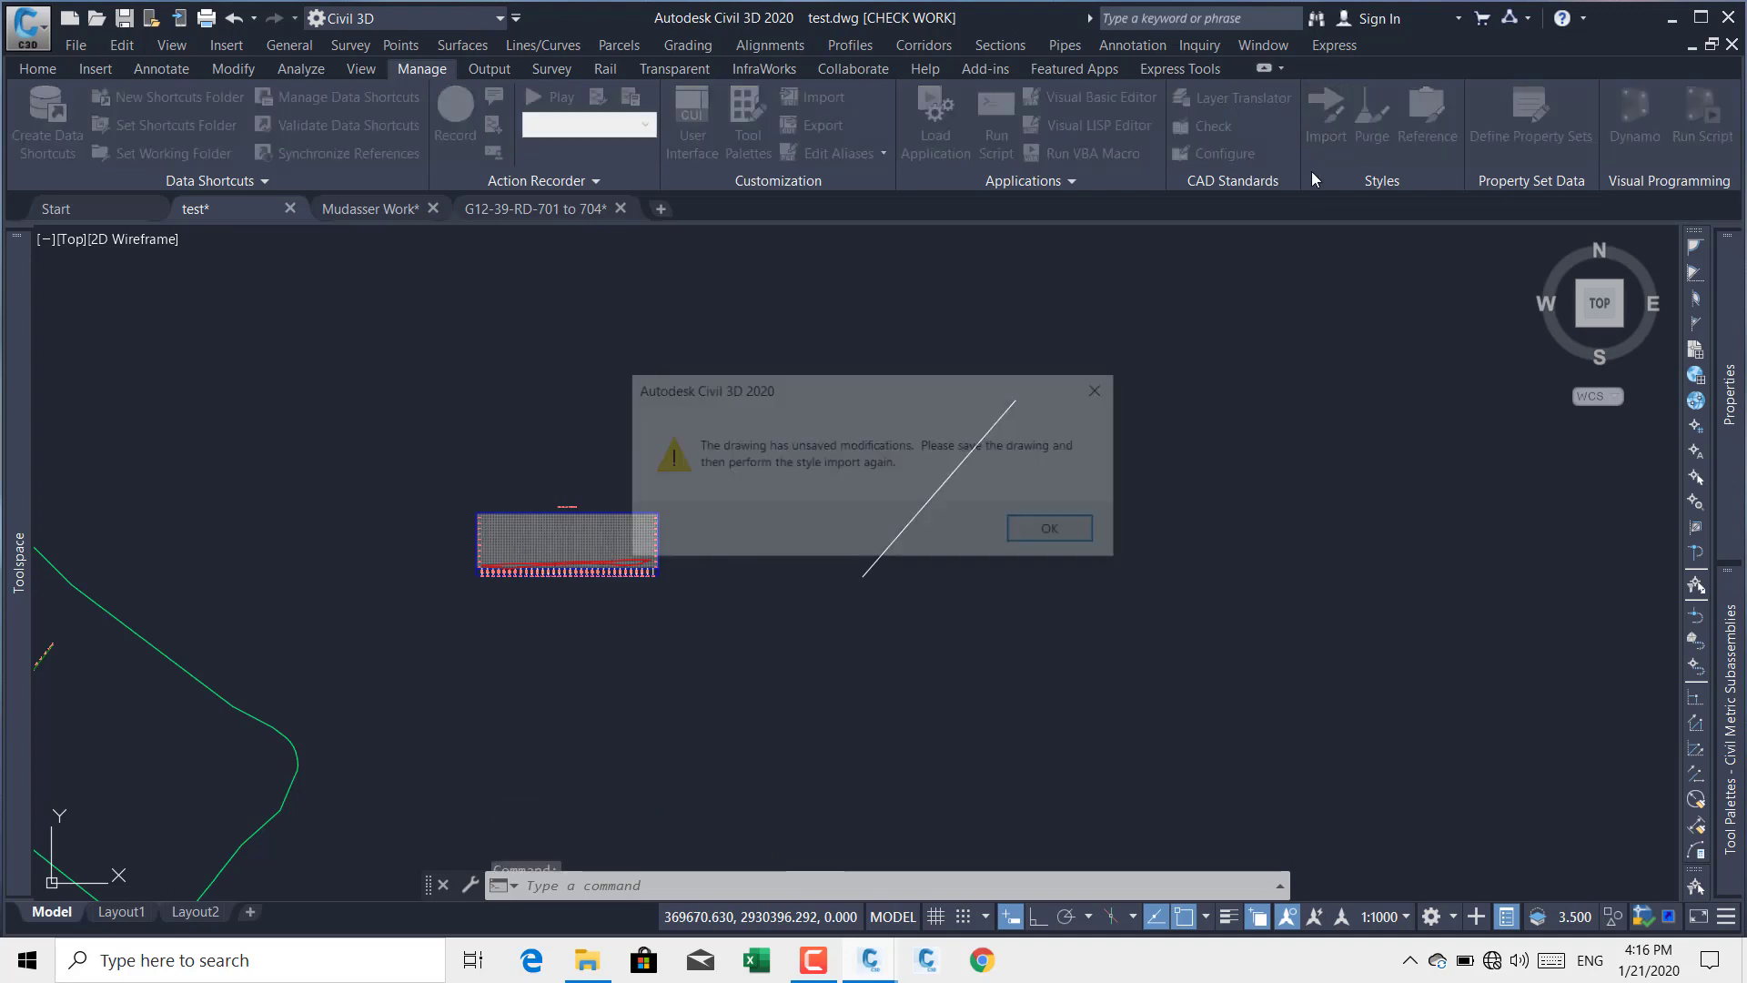
pyautogui.click(1047, 535)
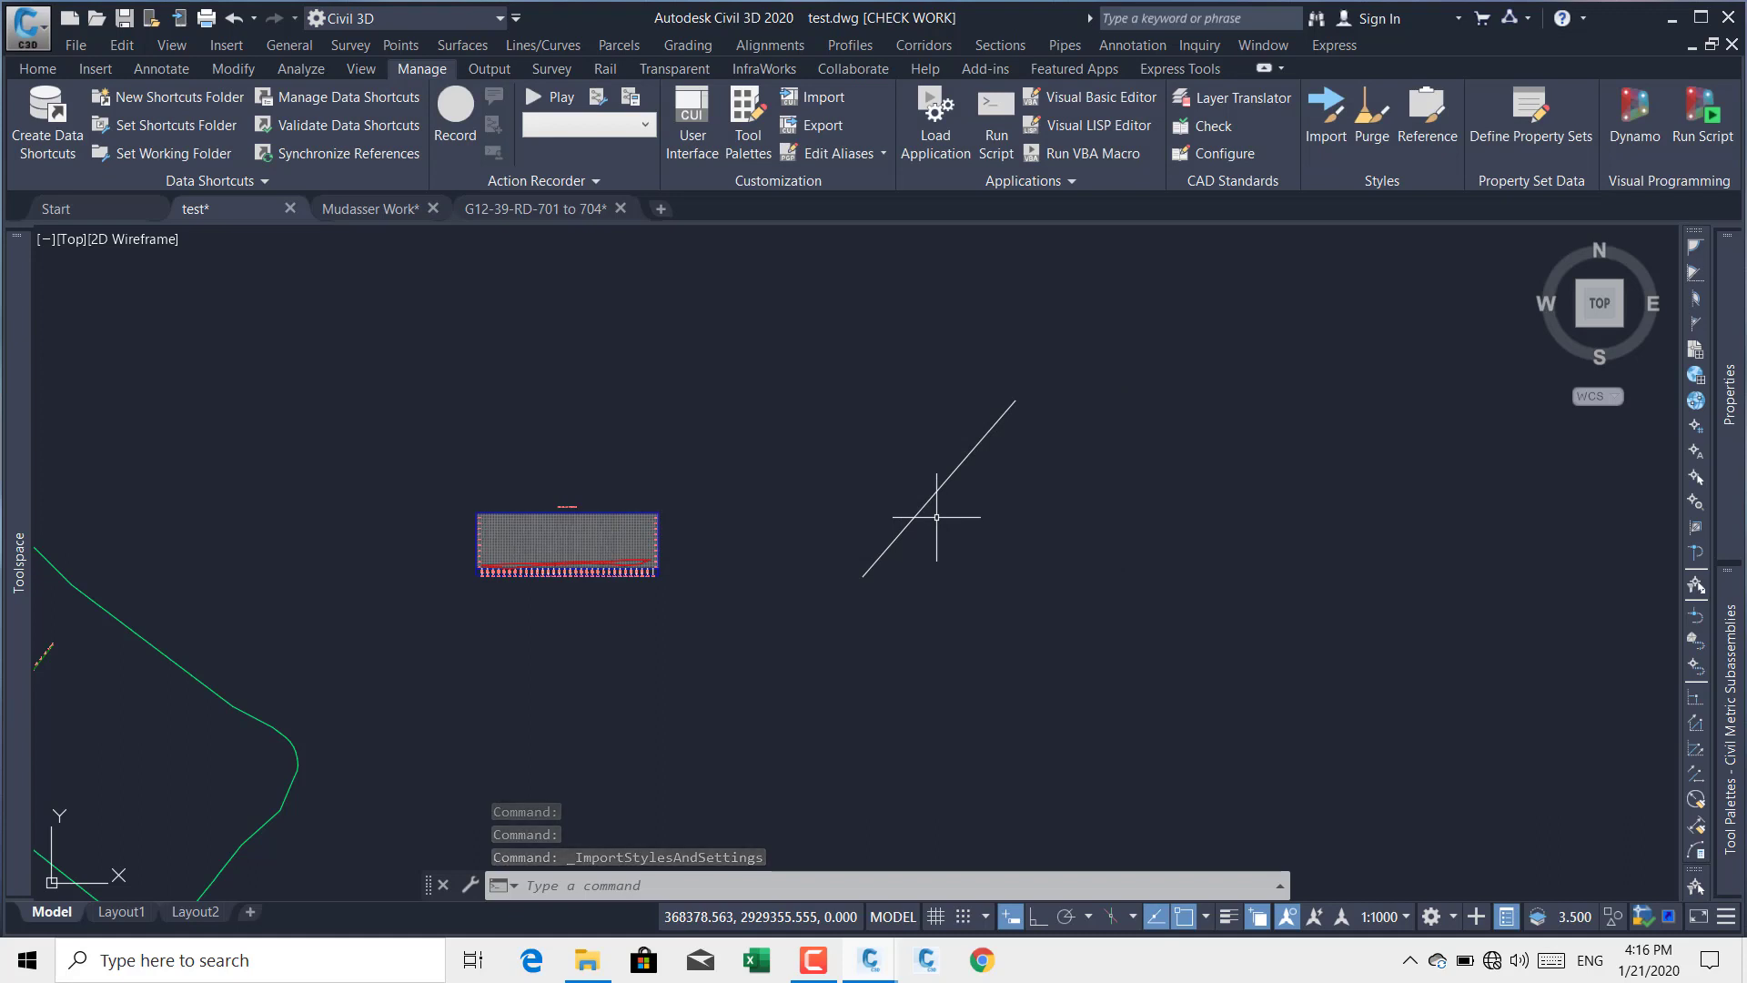
pyautogui.hotkey('ctrl', 's')
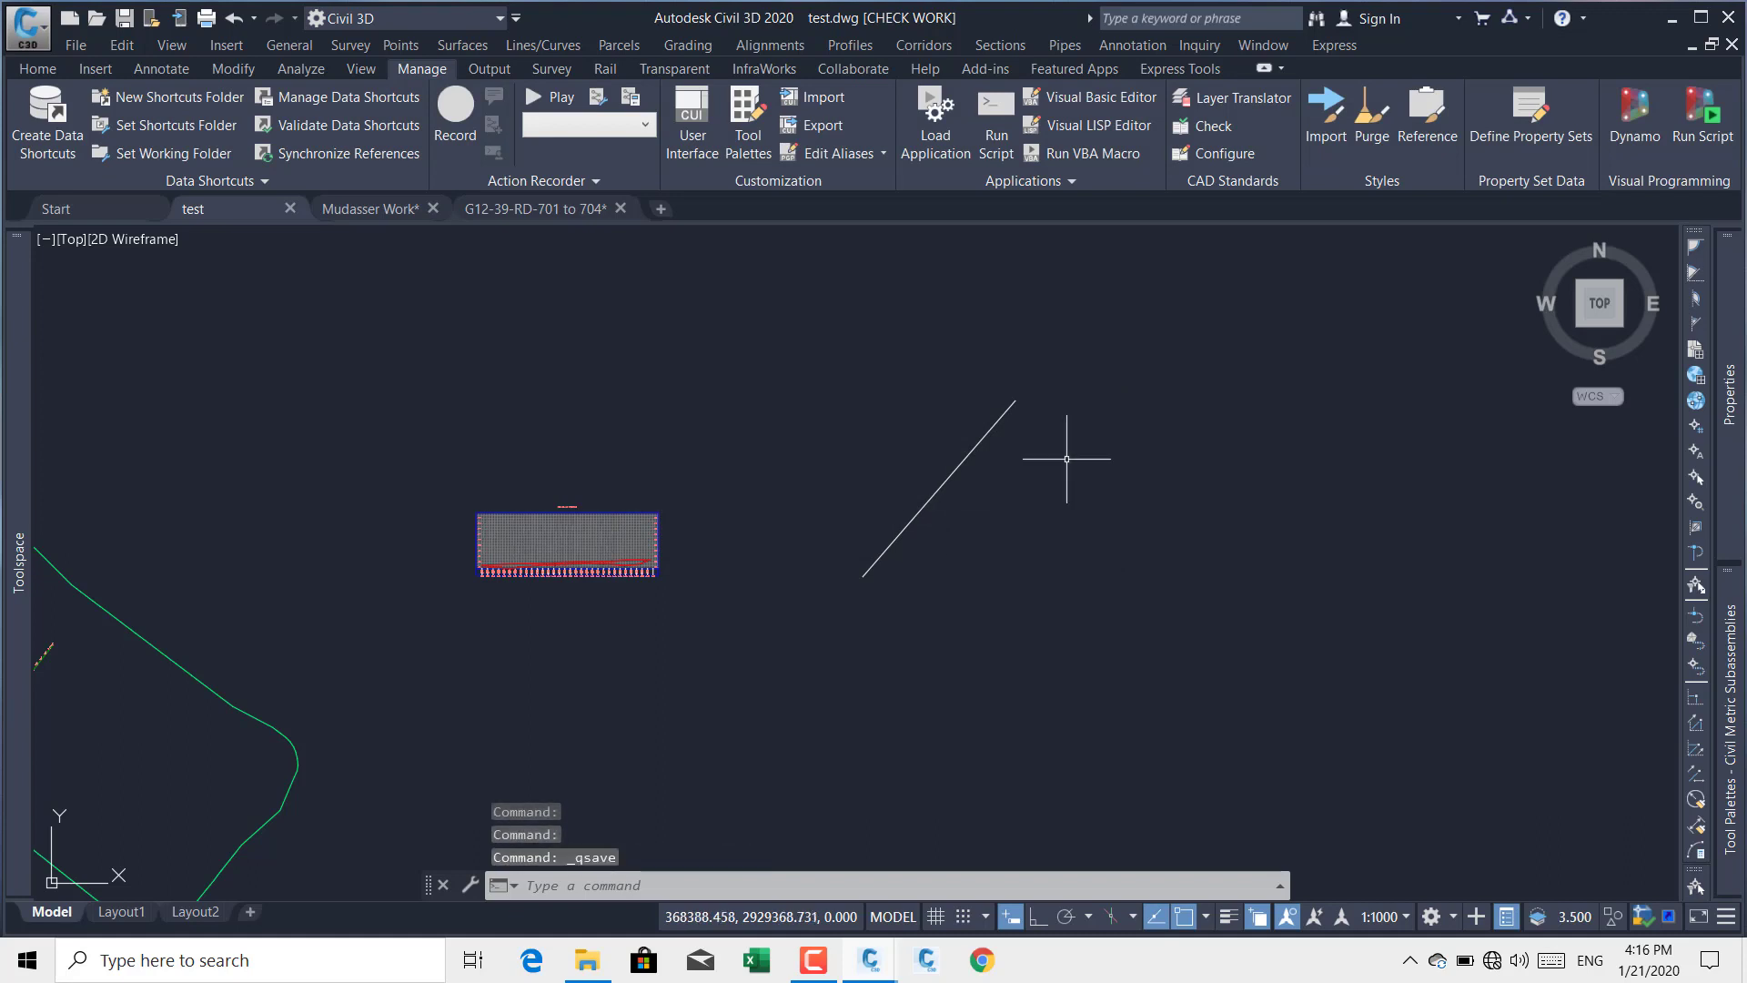
pyautogui.click(1325, 114)
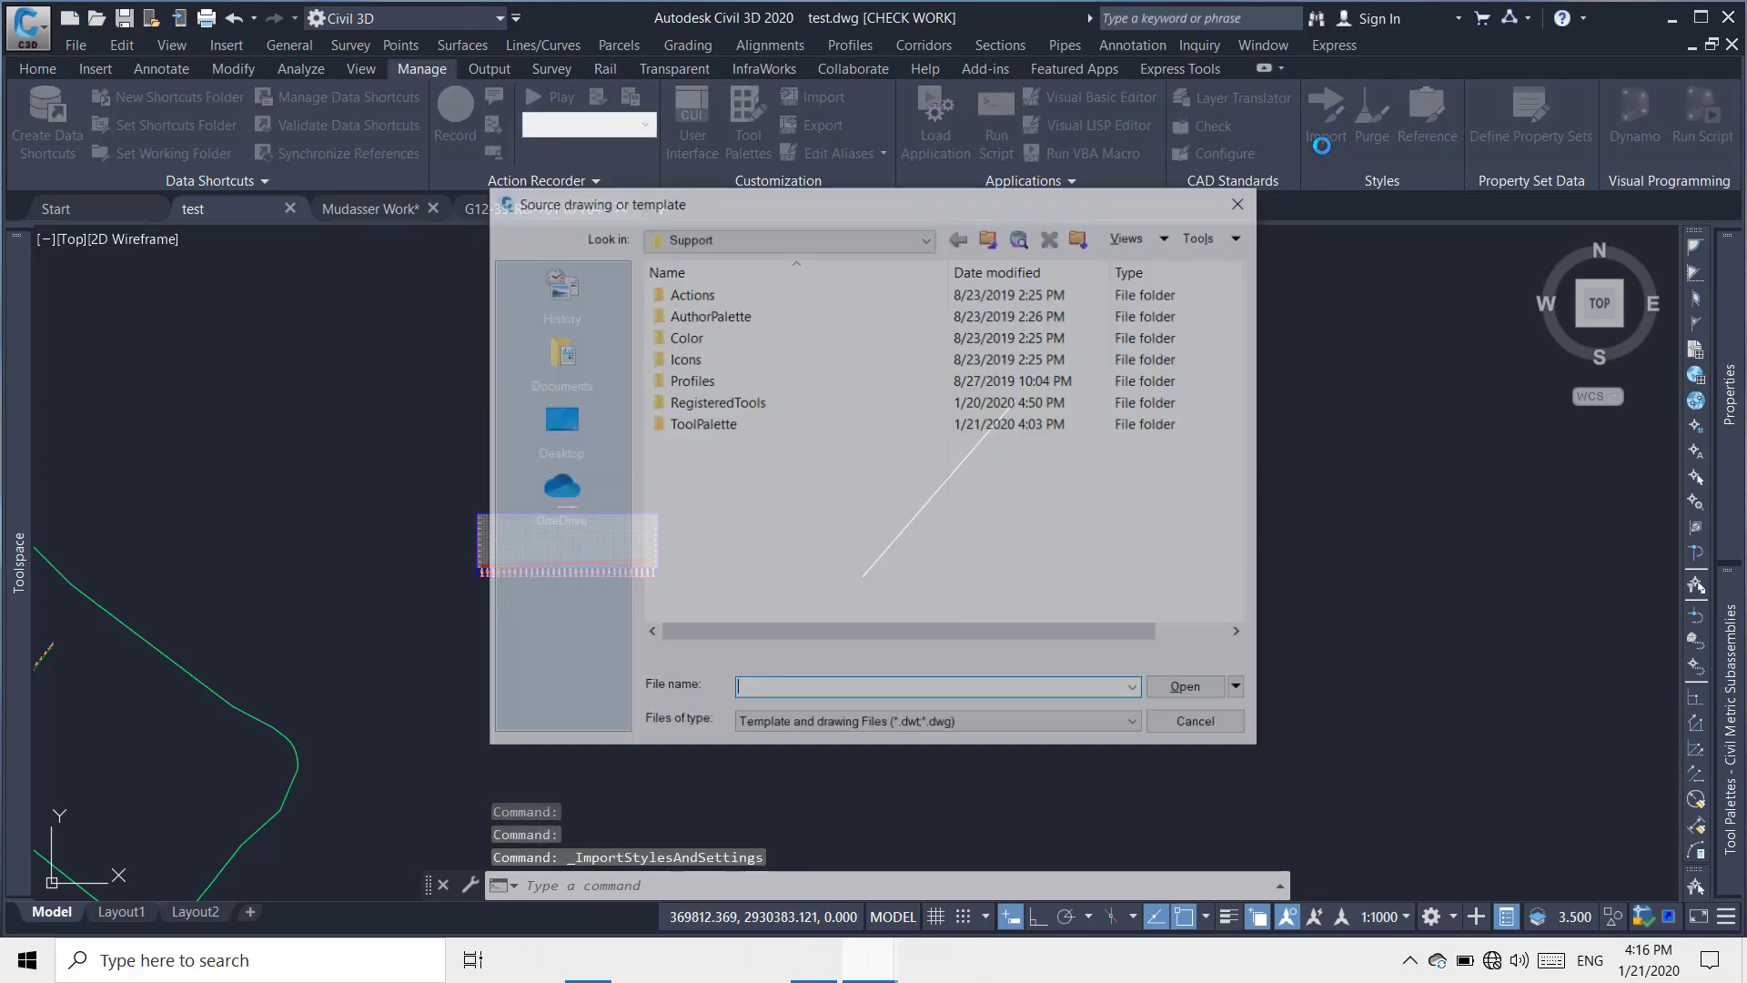
pyautogui.click(1243, 200)
# Step: Erase the diagonal test line east of the profile view
pyautogui.click(1080, 399)
pyautogui.click(990, 419)
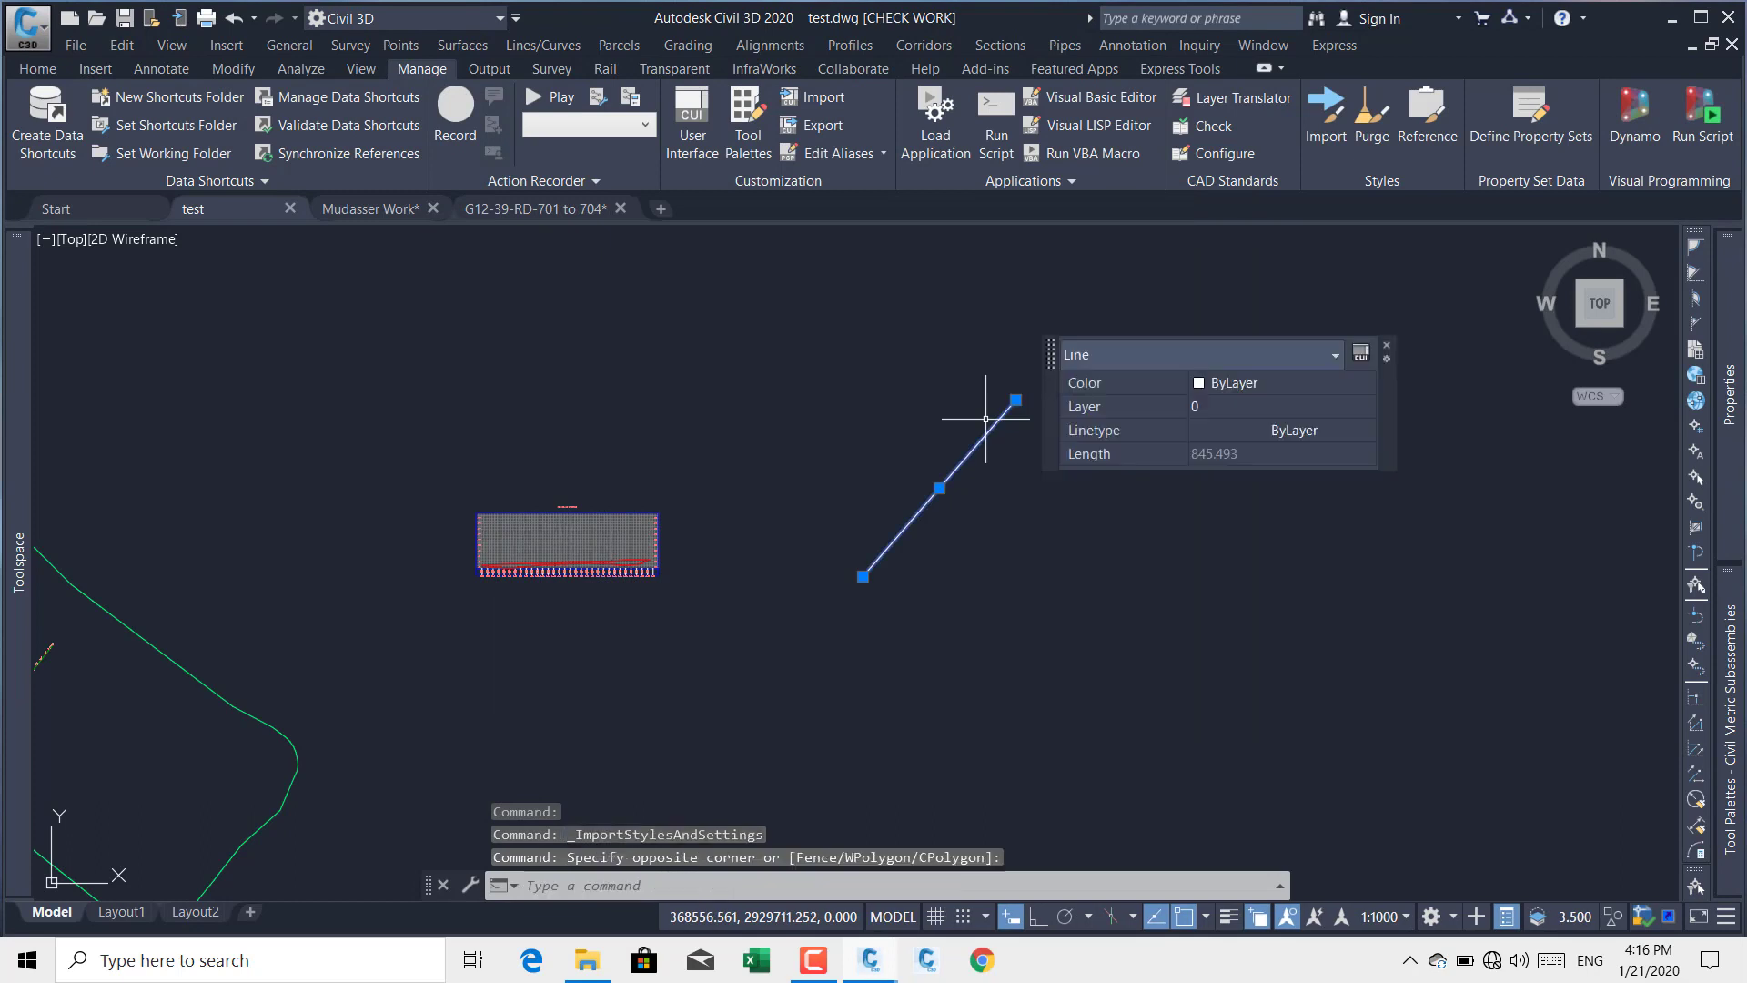
pyautogui.press('Delete')
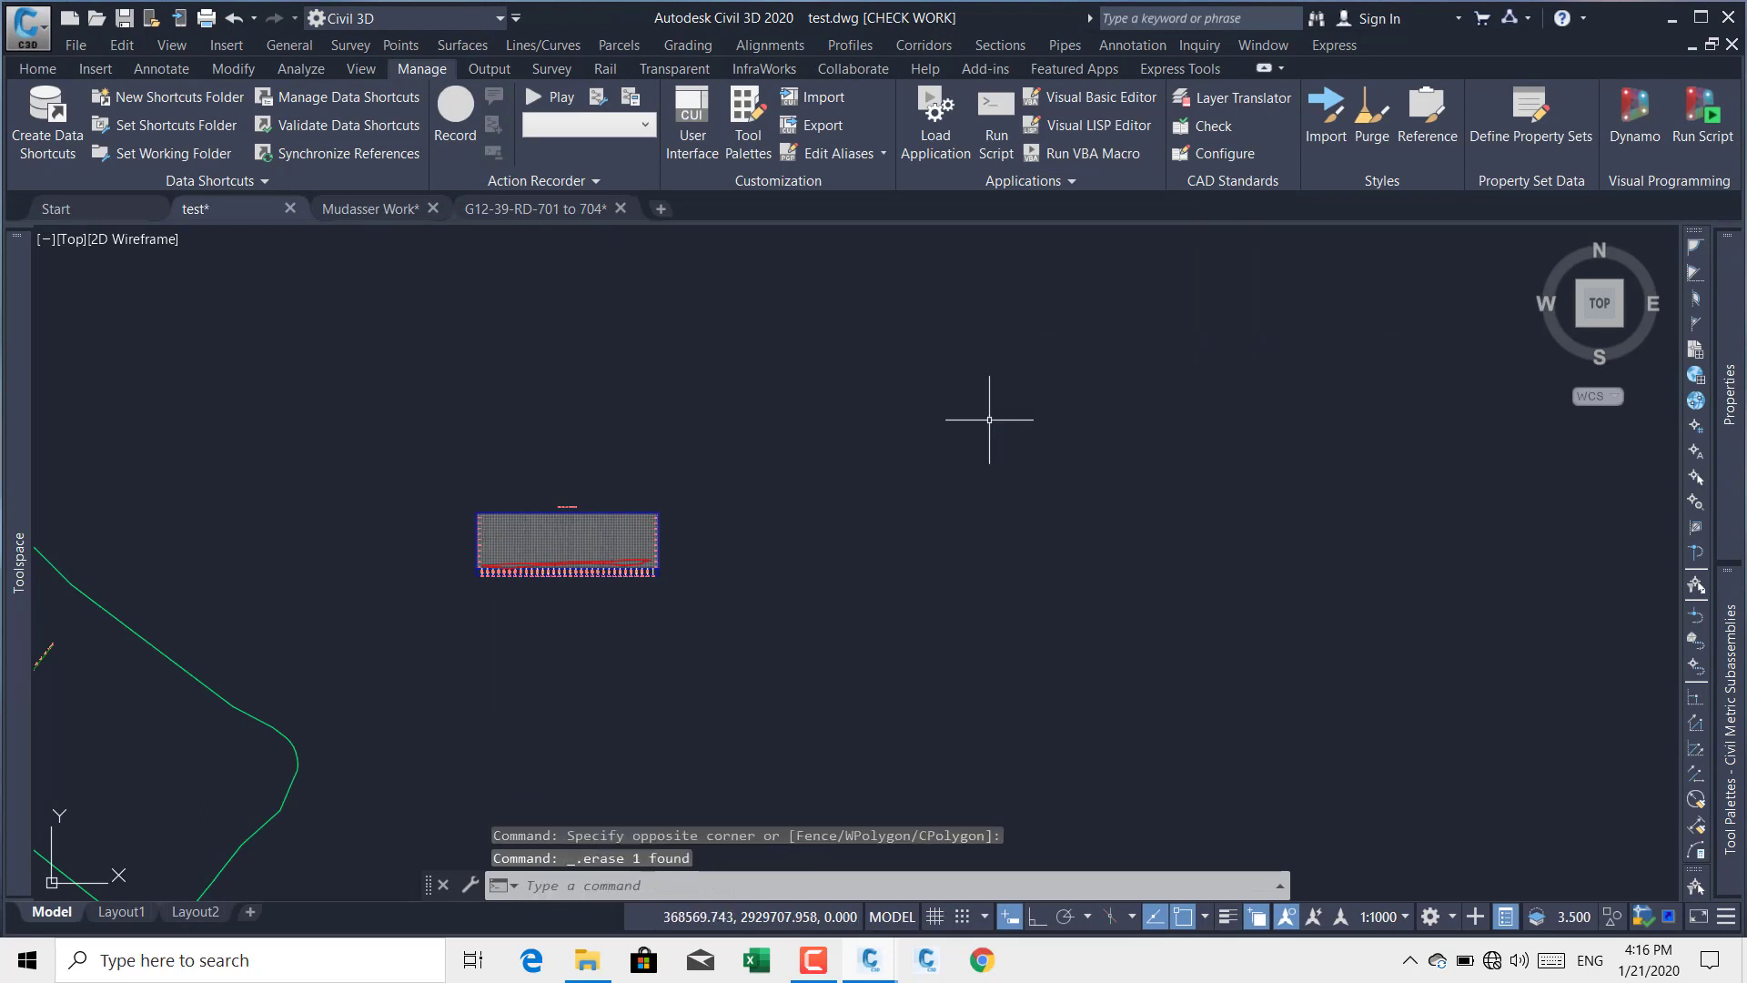
pyautogui.press('Escape')
pyautogui.press('Escape')
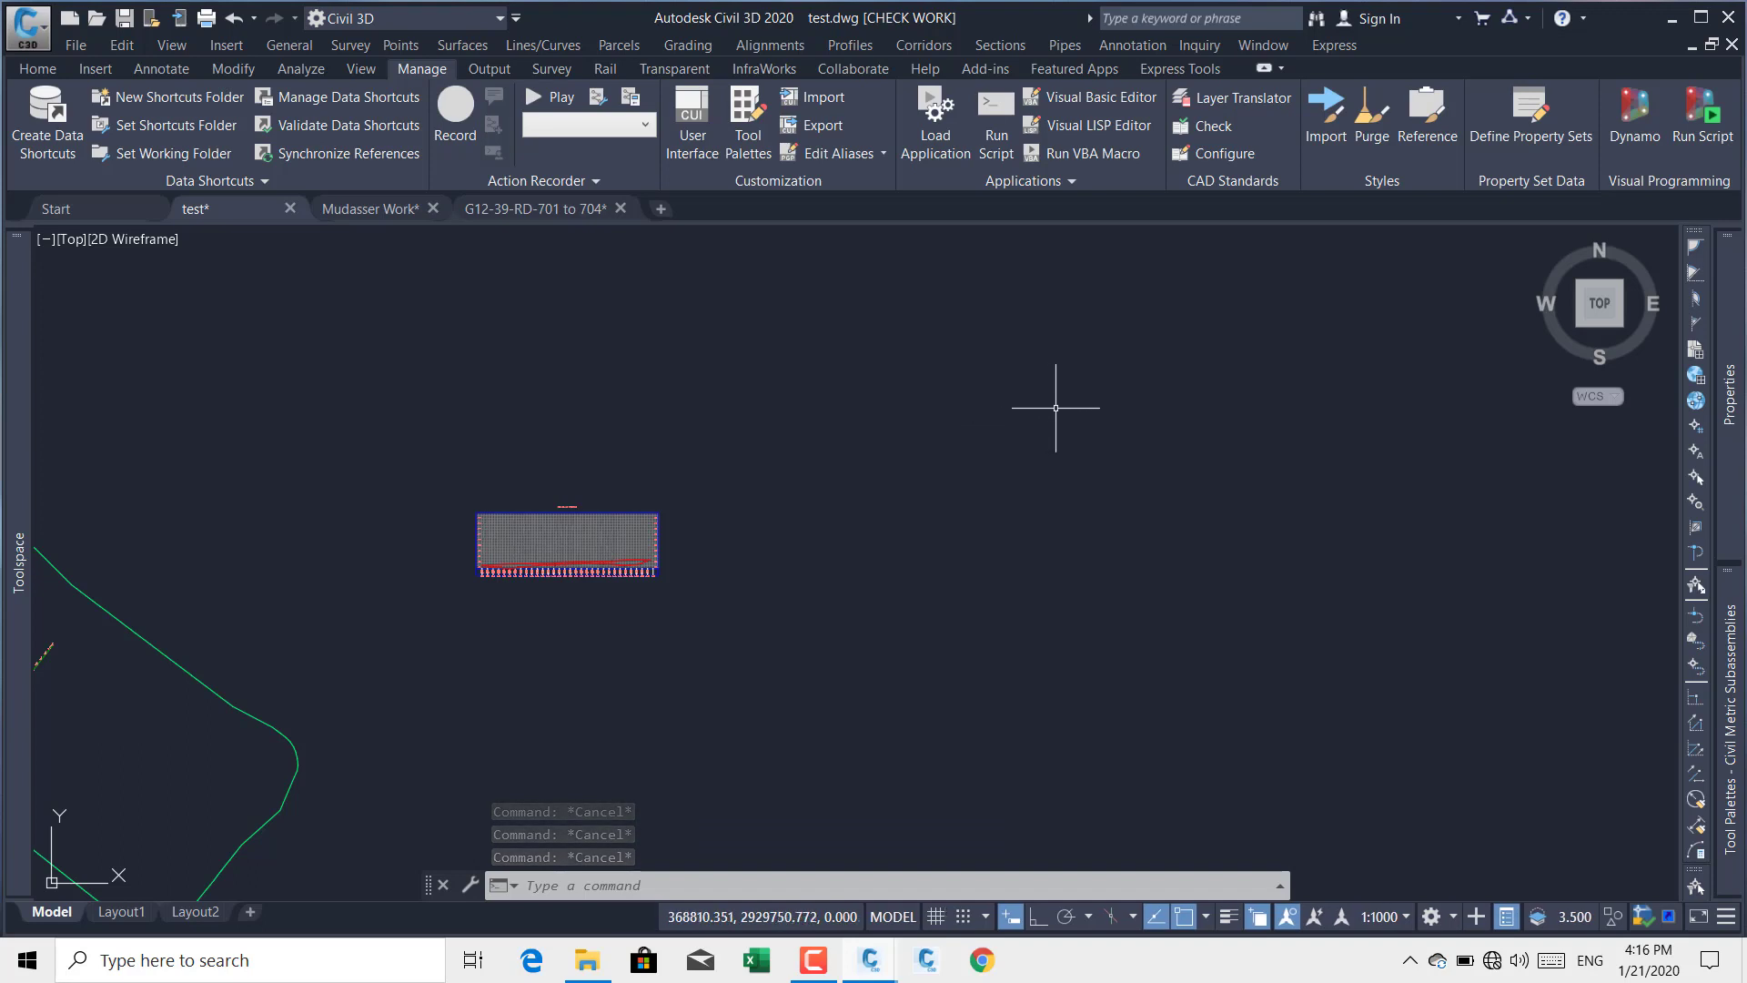
# Step: Save the drawing and load the Cooridoor drawing from the desktop folder 12-2-2019 as the source for the style import
pyautogui.click(1325, 111)
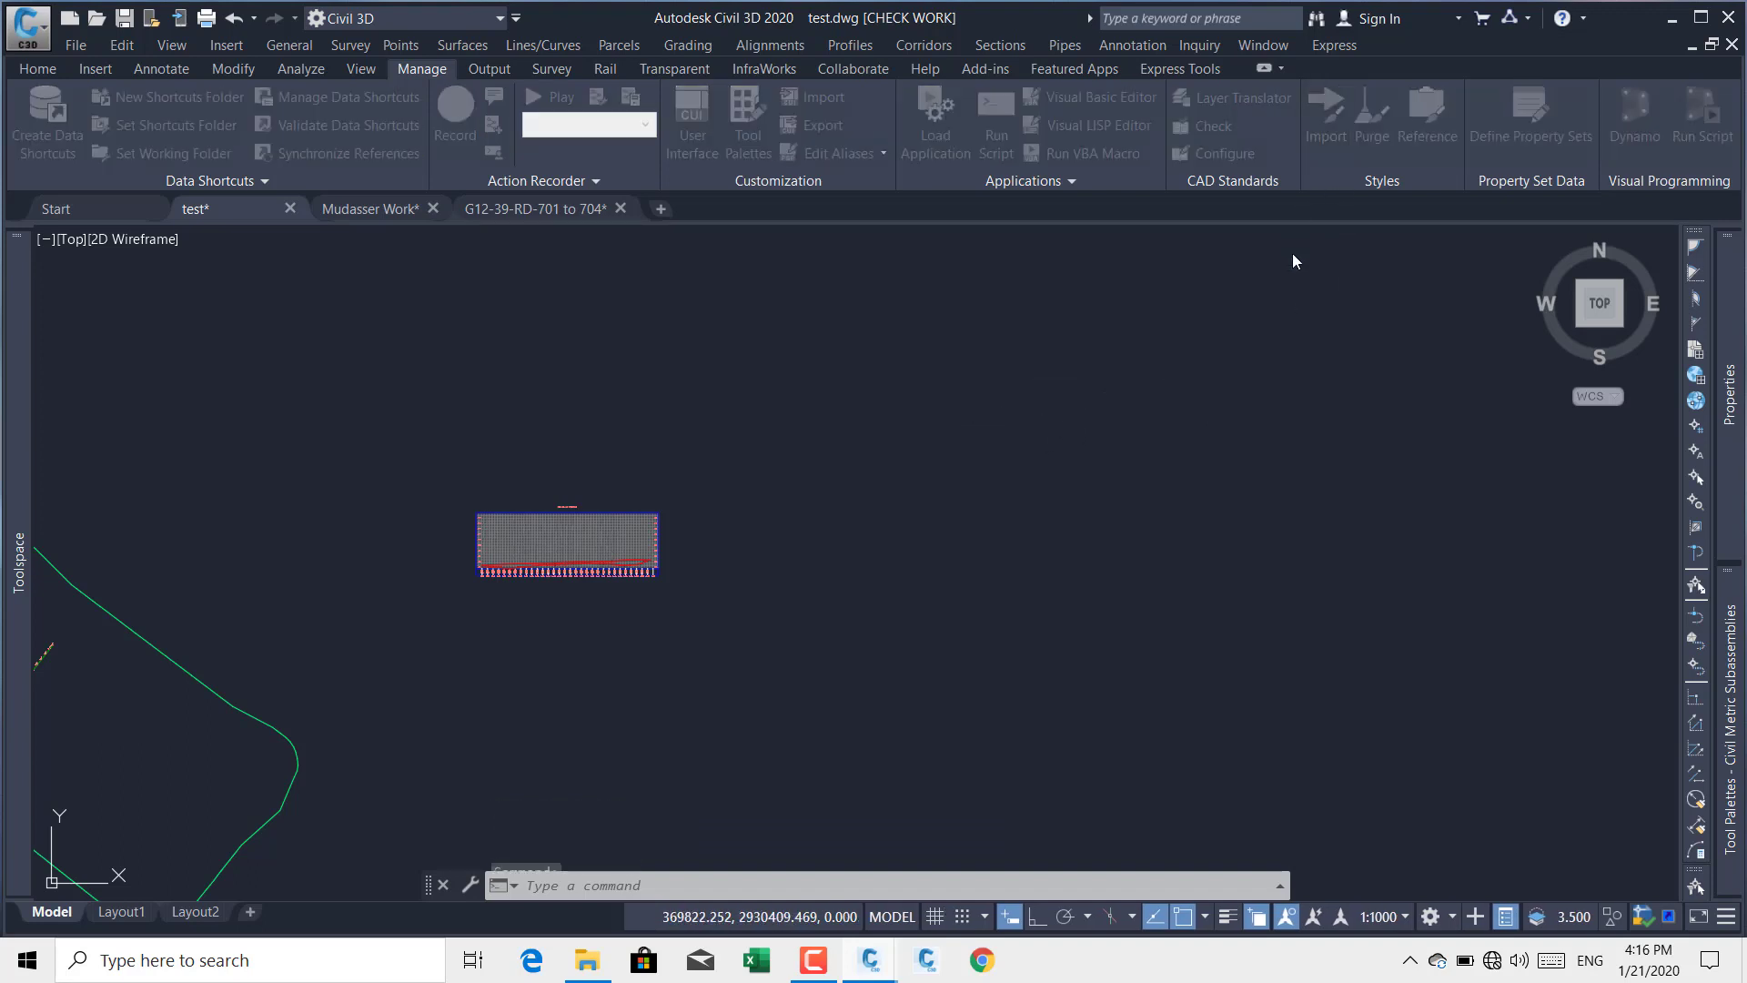
pyautogui.click(1033, 532)
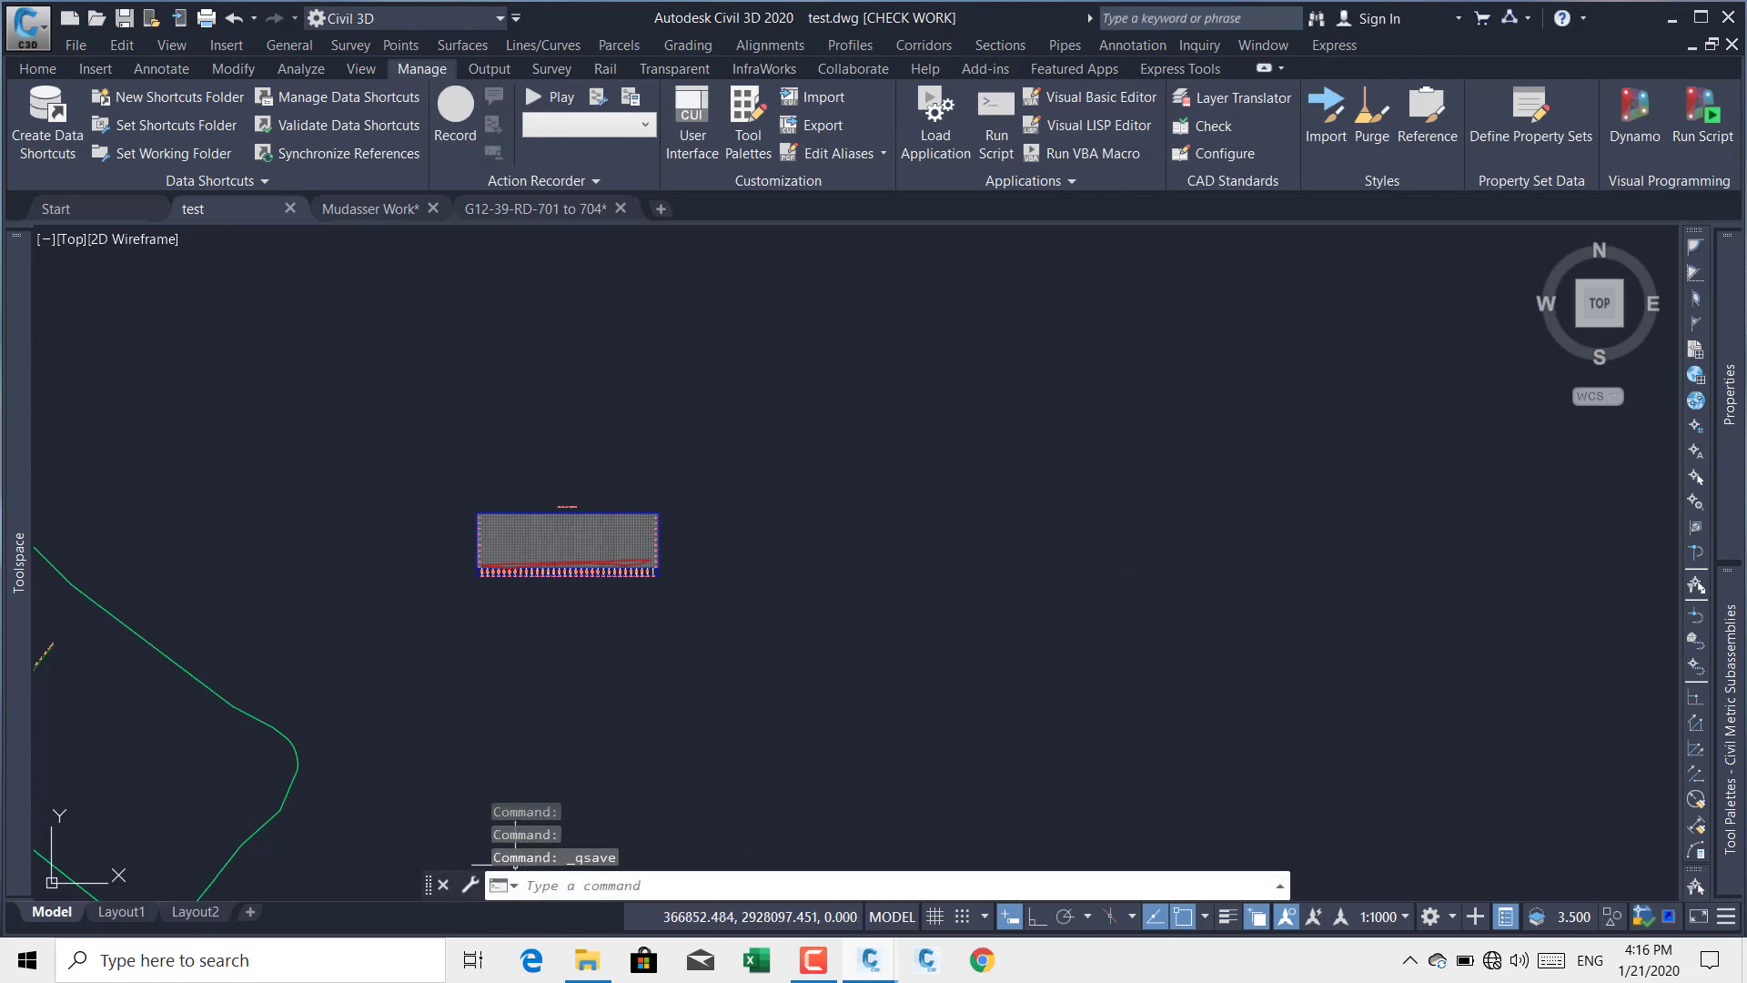
pyautogui.click(1327, 124)
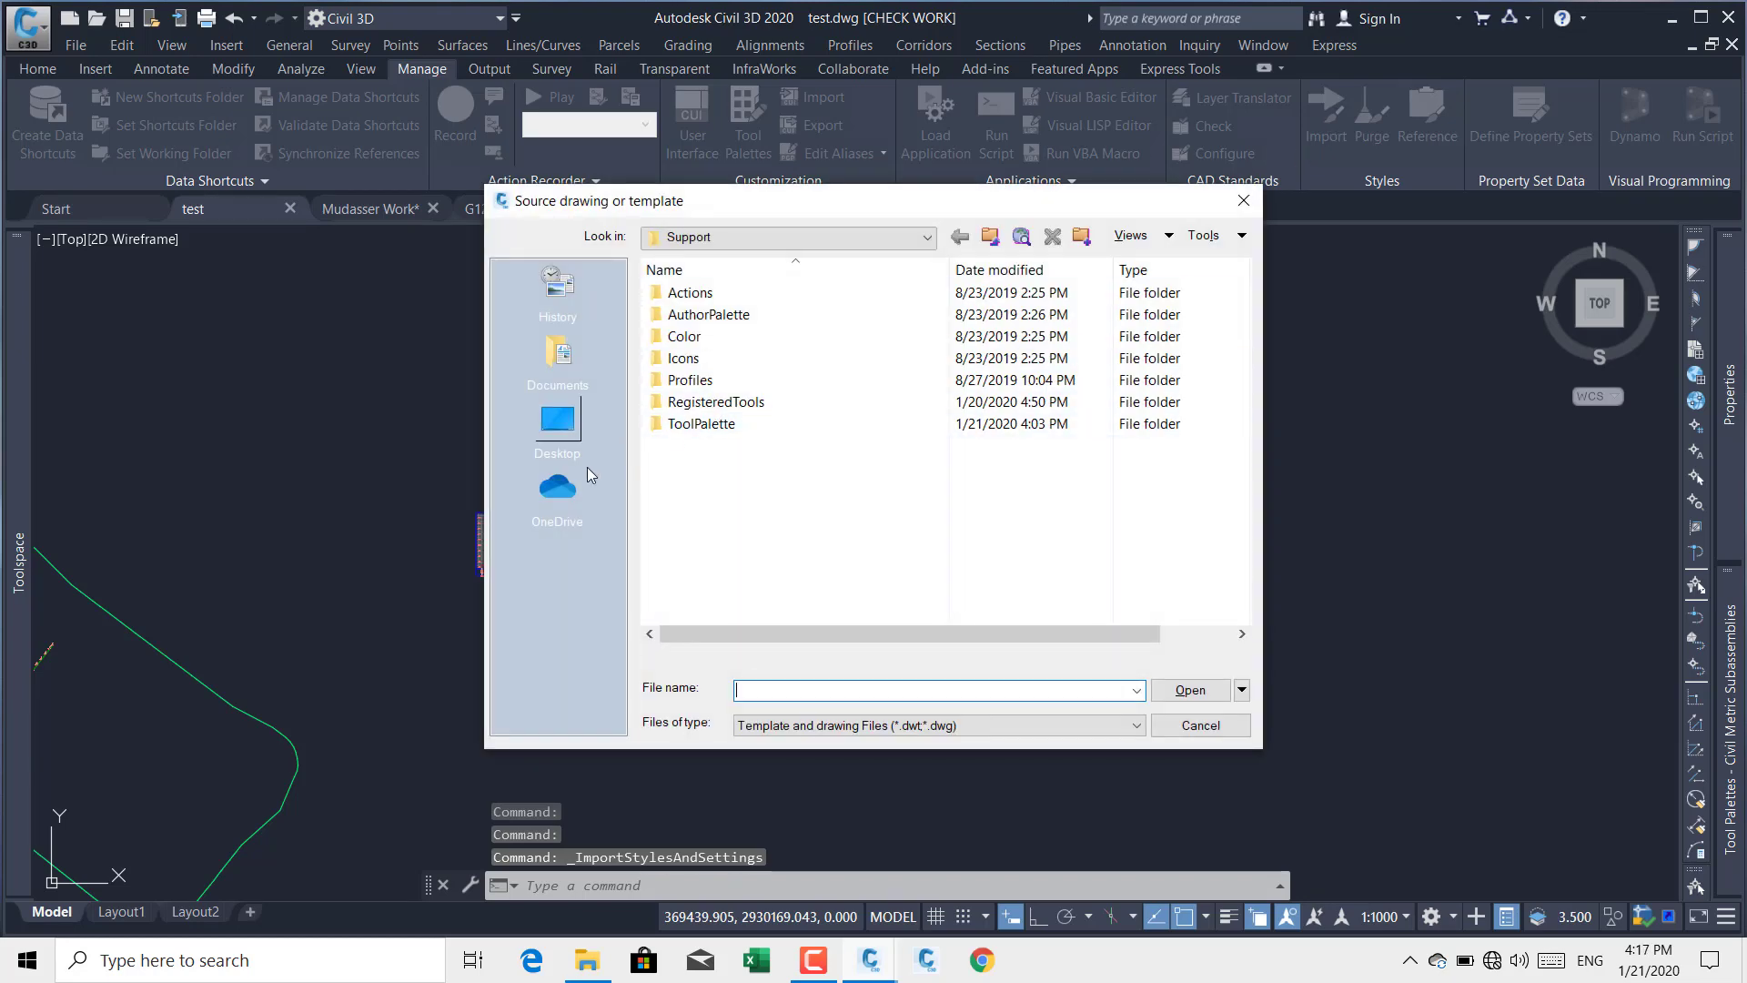
pyautogui.click(760, 237)
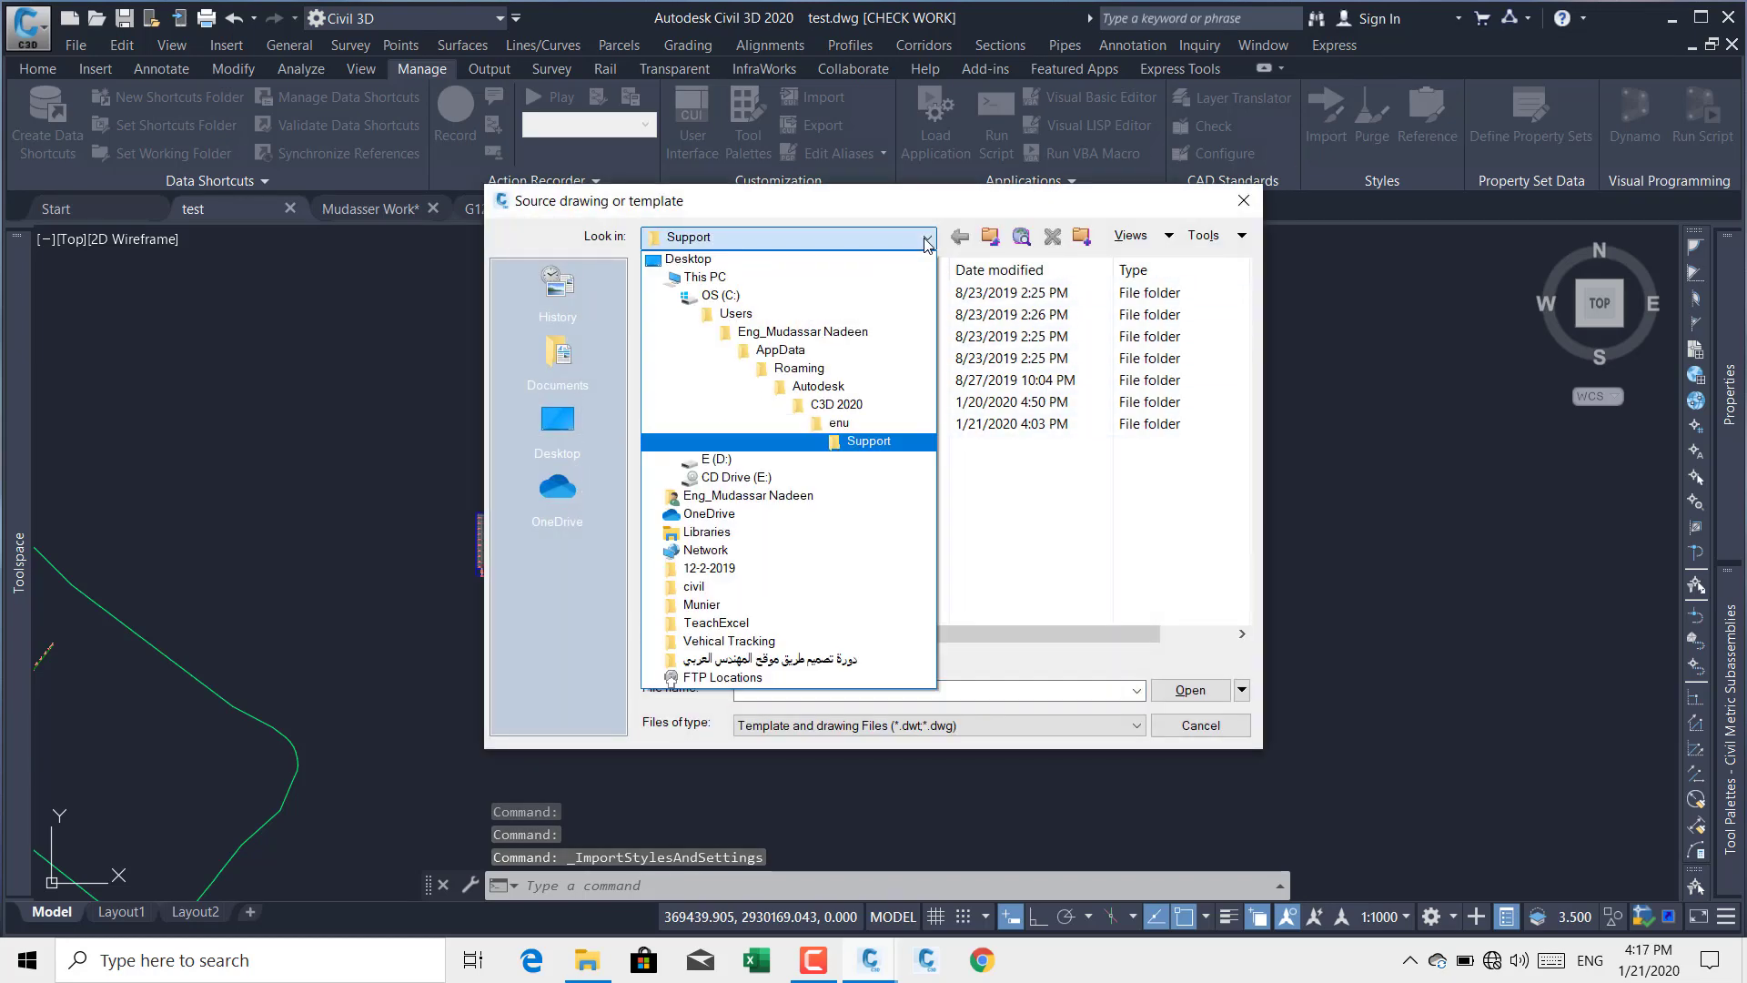
pyautogui.click(760, 259)
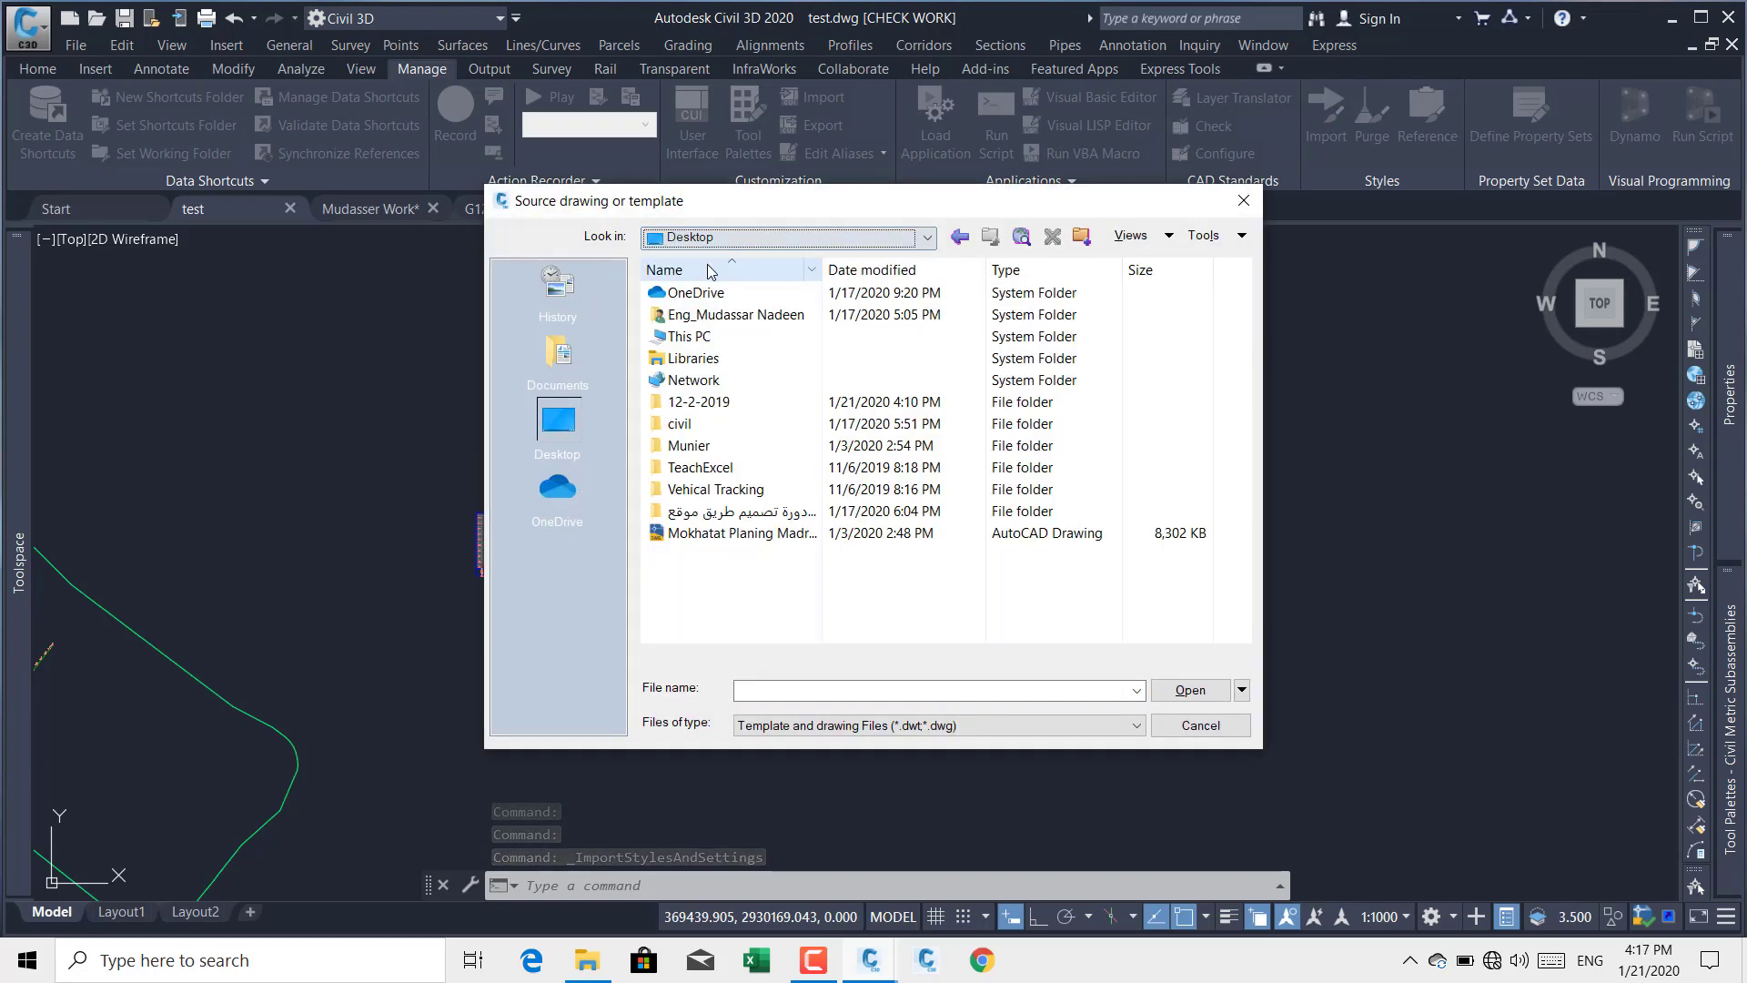
pyautogui.click(709, 403)
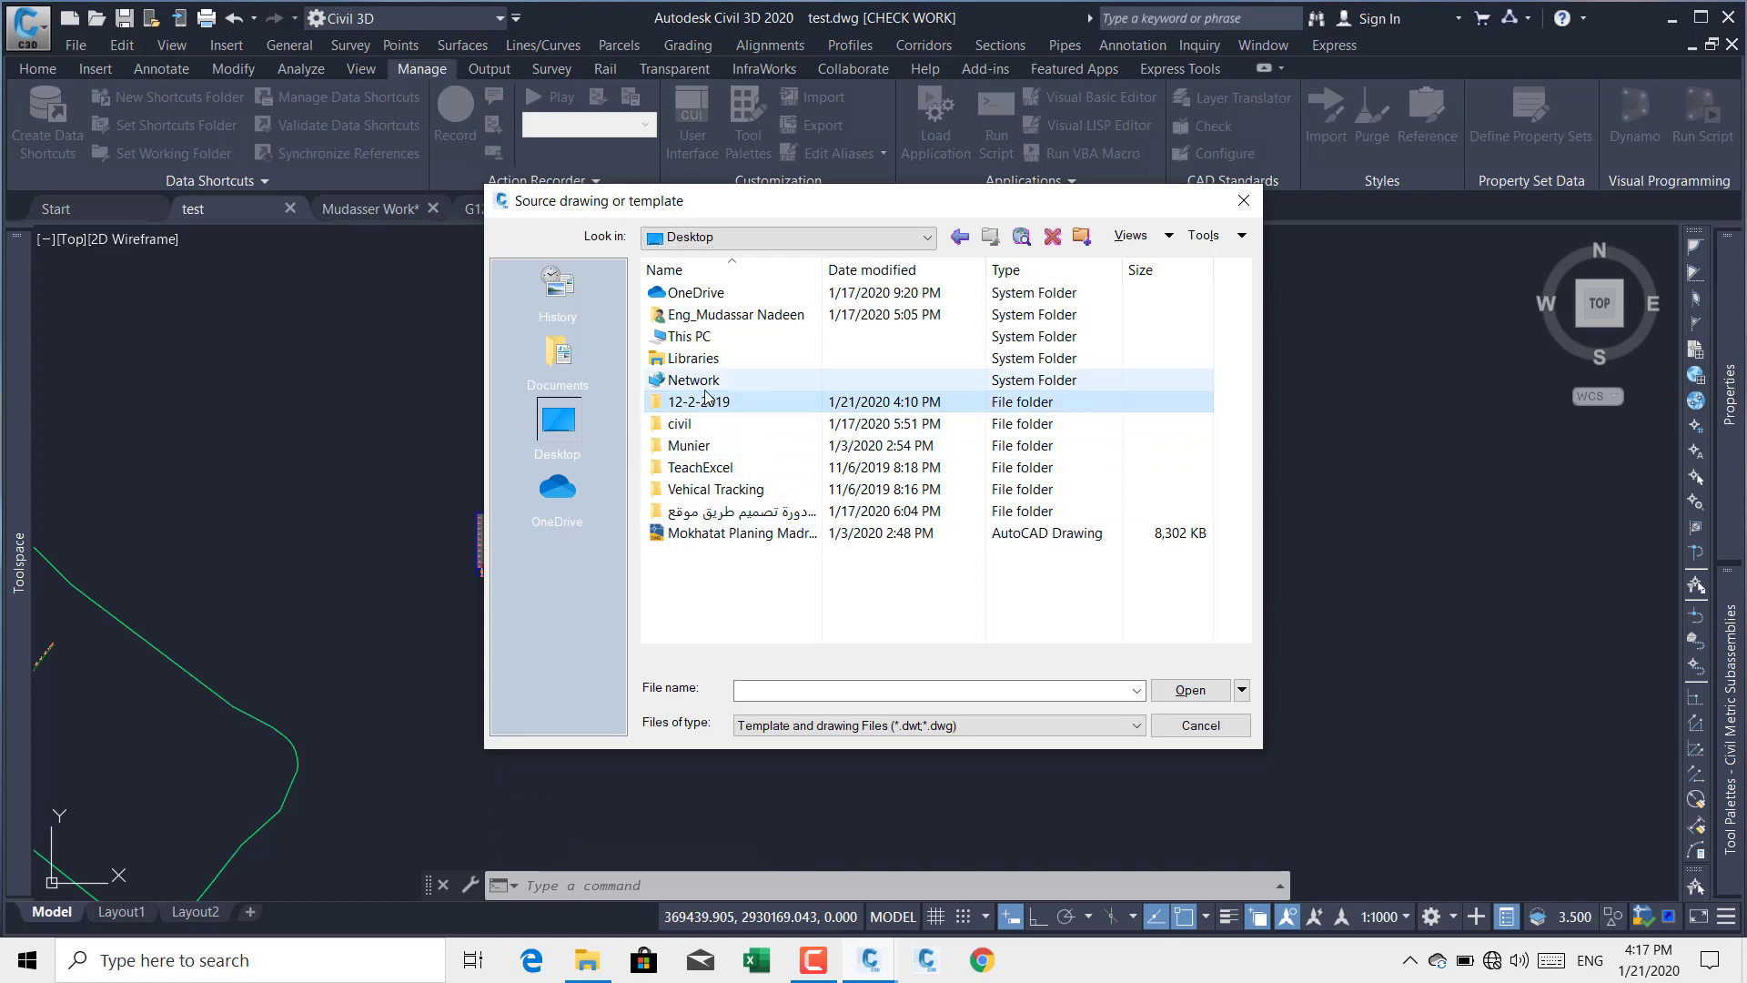
pyautogui.doubleClick(709, 403)
pyautogui.scroll(-2, 728, 455)
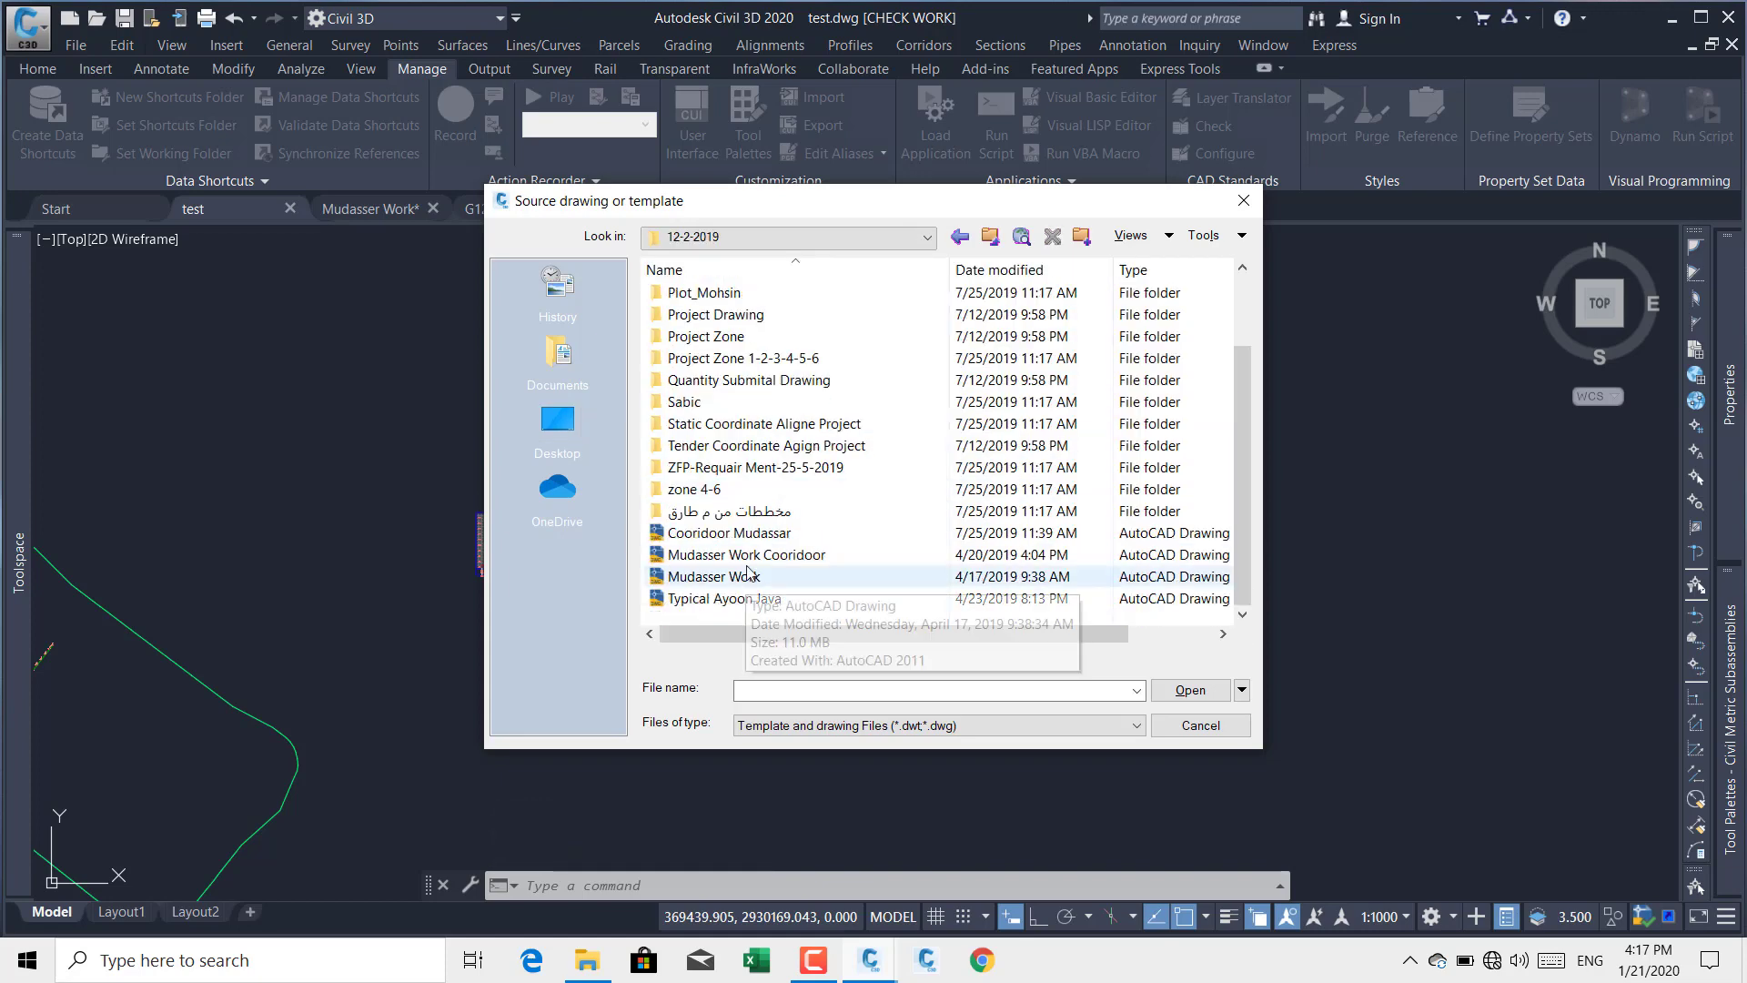
pyautogui.click(763, 534)
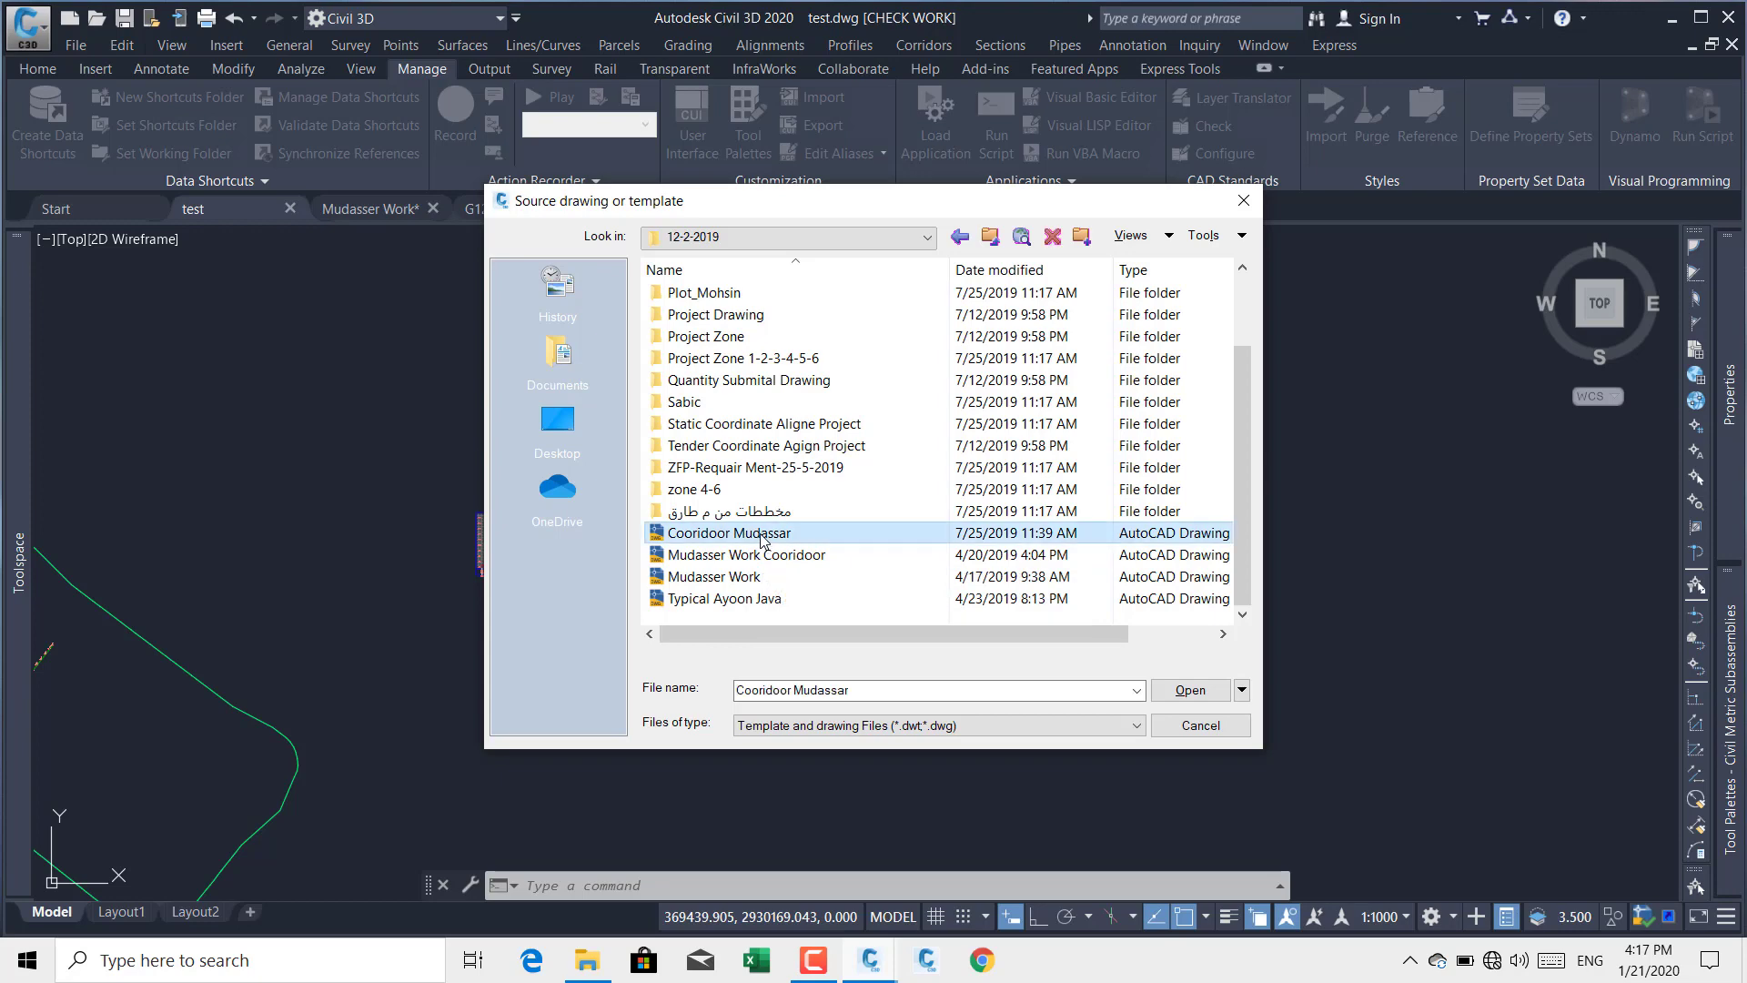
pyautogui.click(1191, 690)
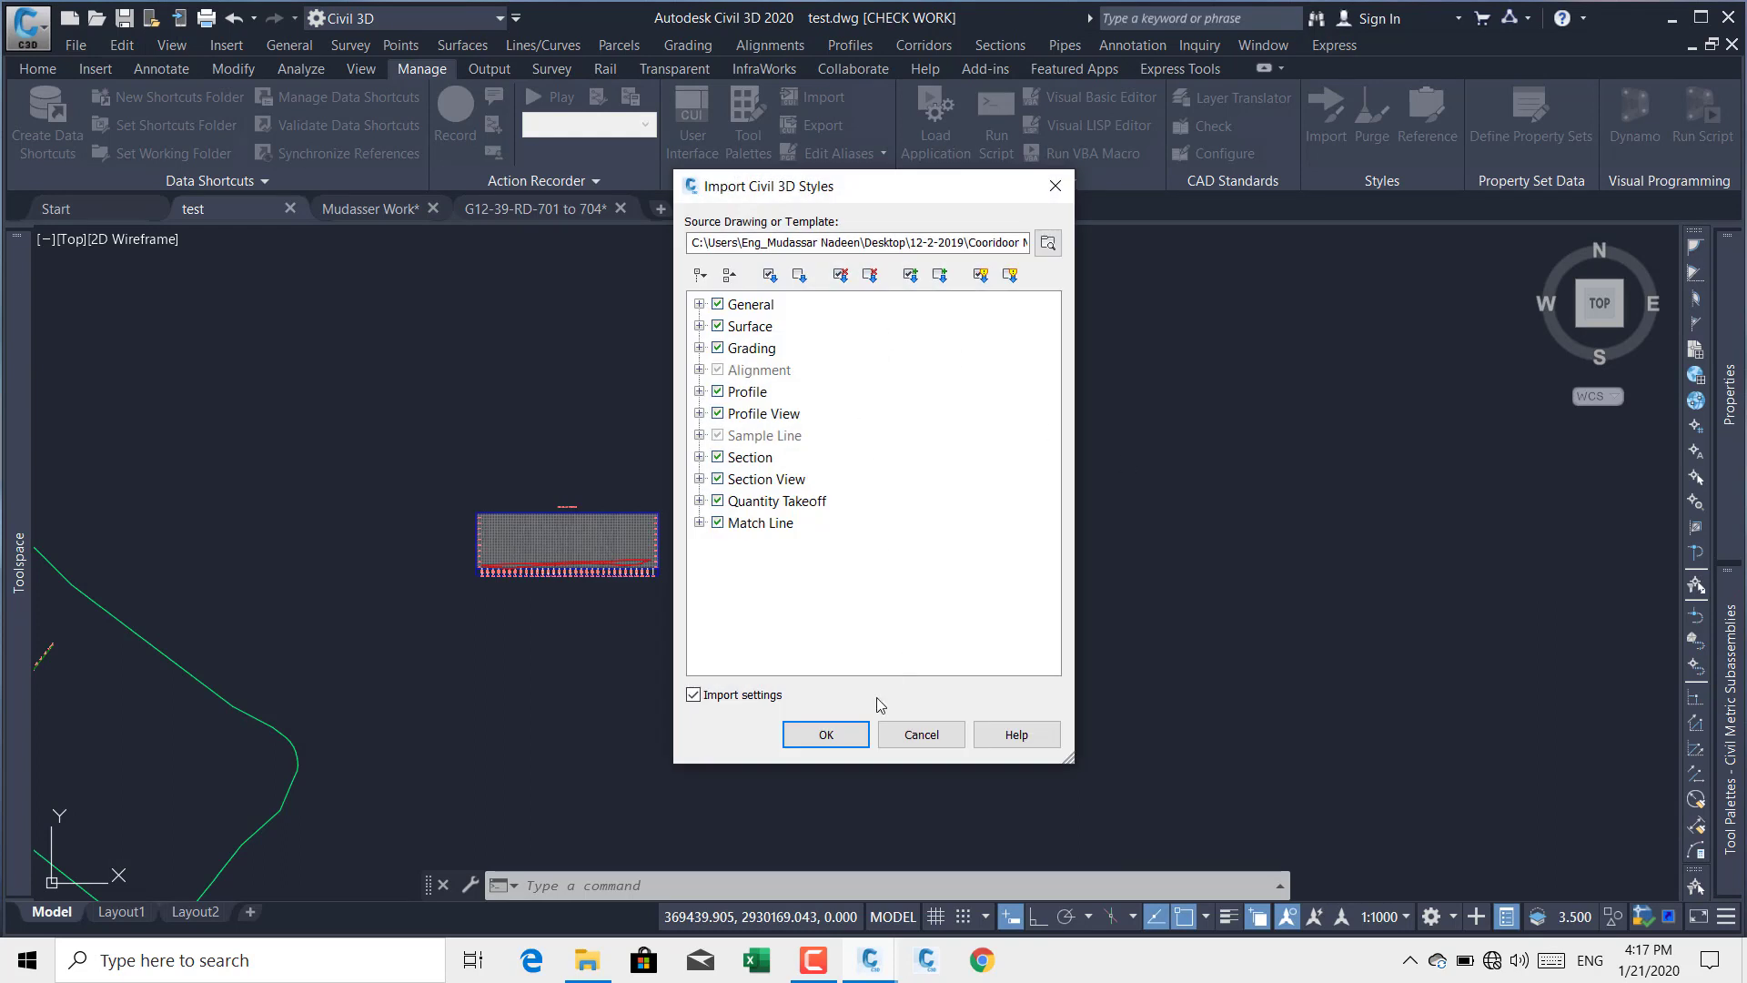
# Step: Import all preselected Civil 3D style categories together with the settings from the source drawing
pyautogui.click(837, 738)
pyautogui.click(957, 532)
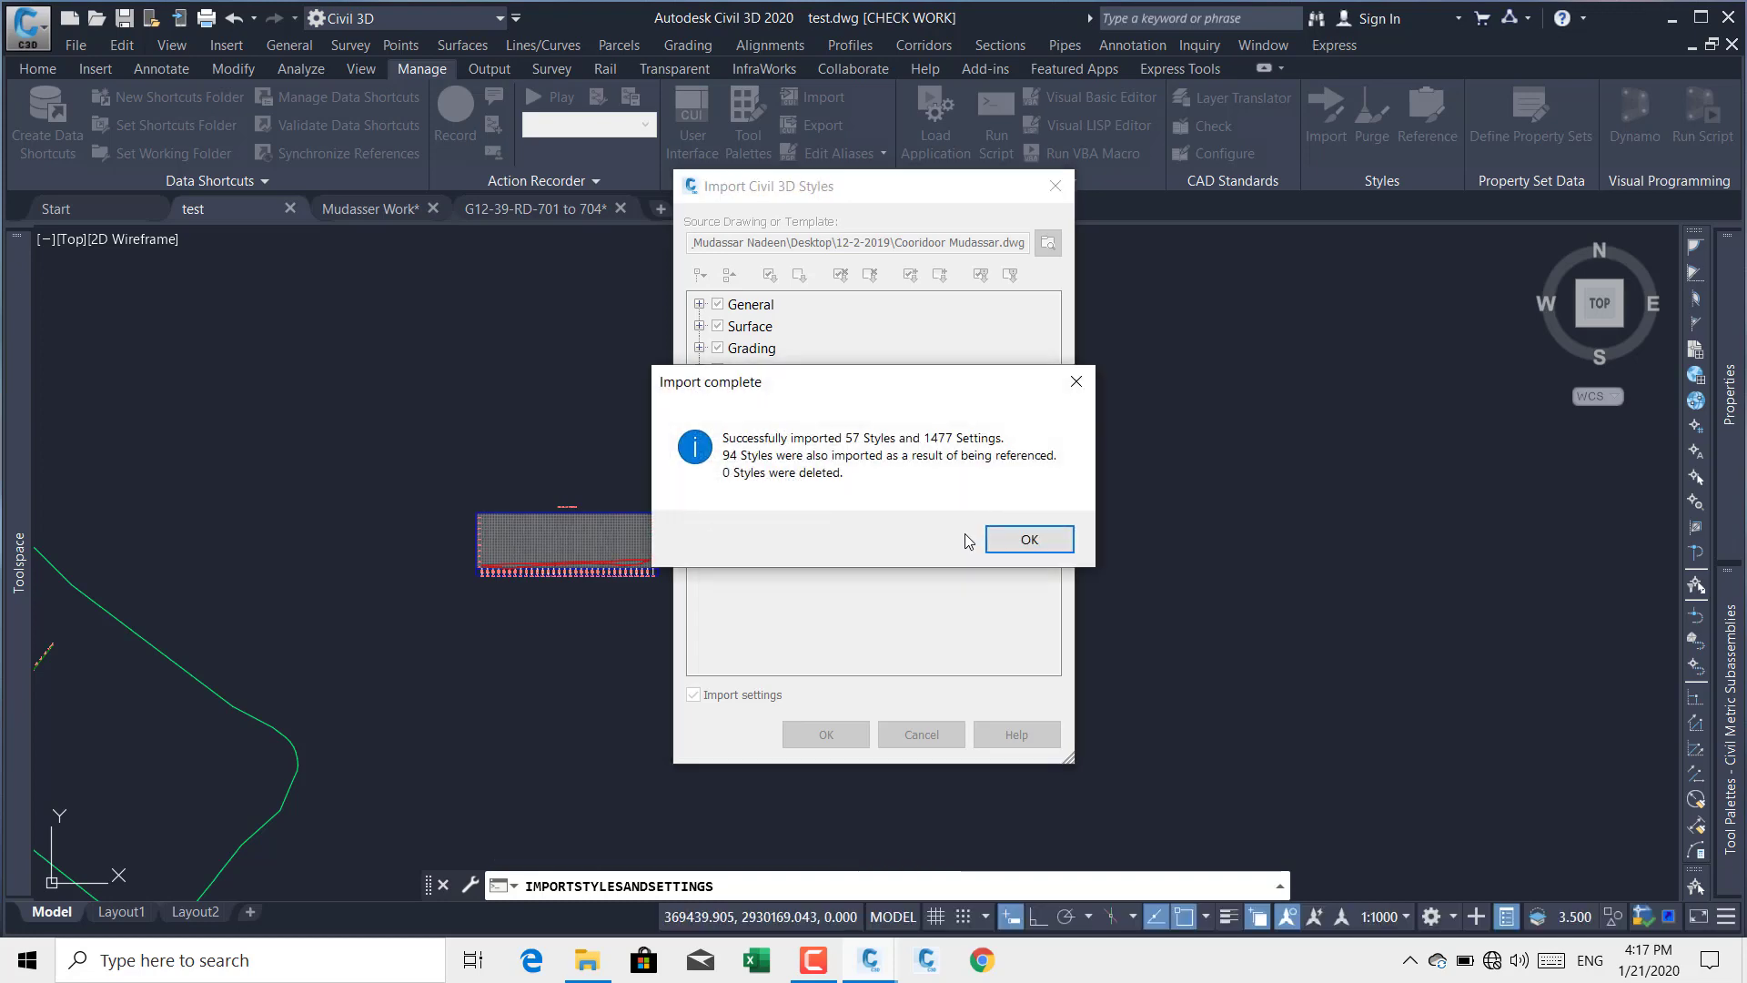
pyautogui.click(999, 551)
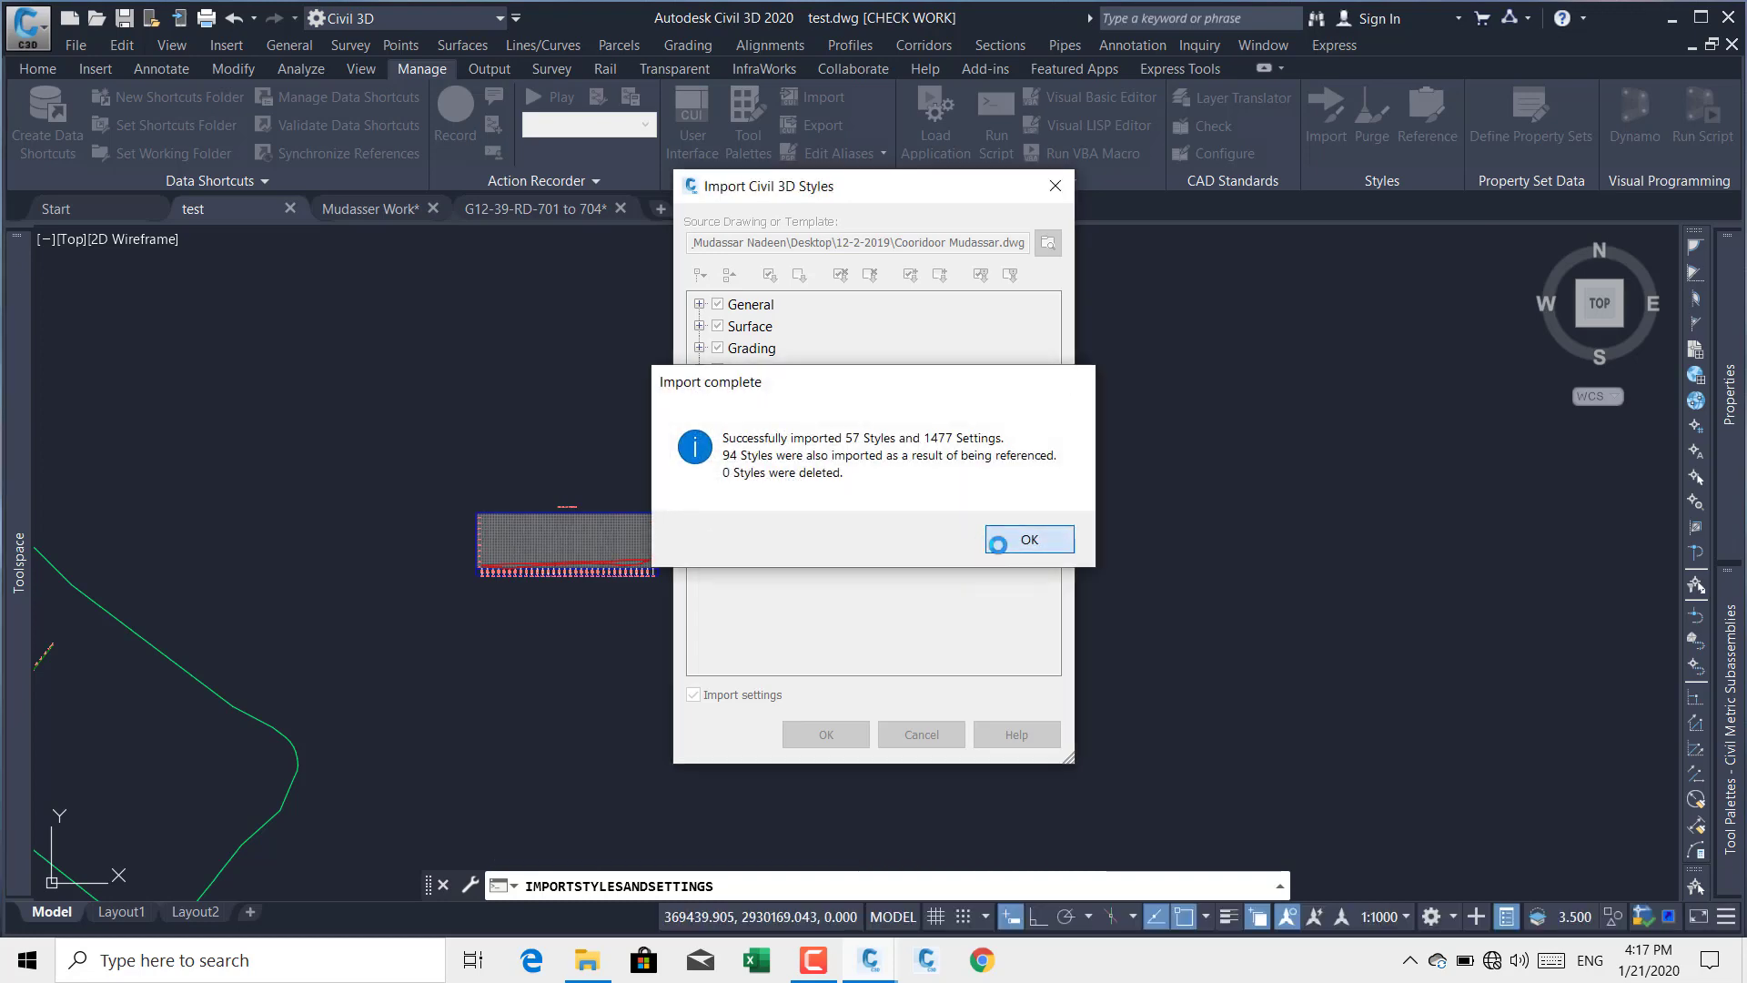
# Step: Open the properties of profile view cl-04 and remove the existing profile data band from its bottom band list
pyautogui.scroll(10, 458, 568)
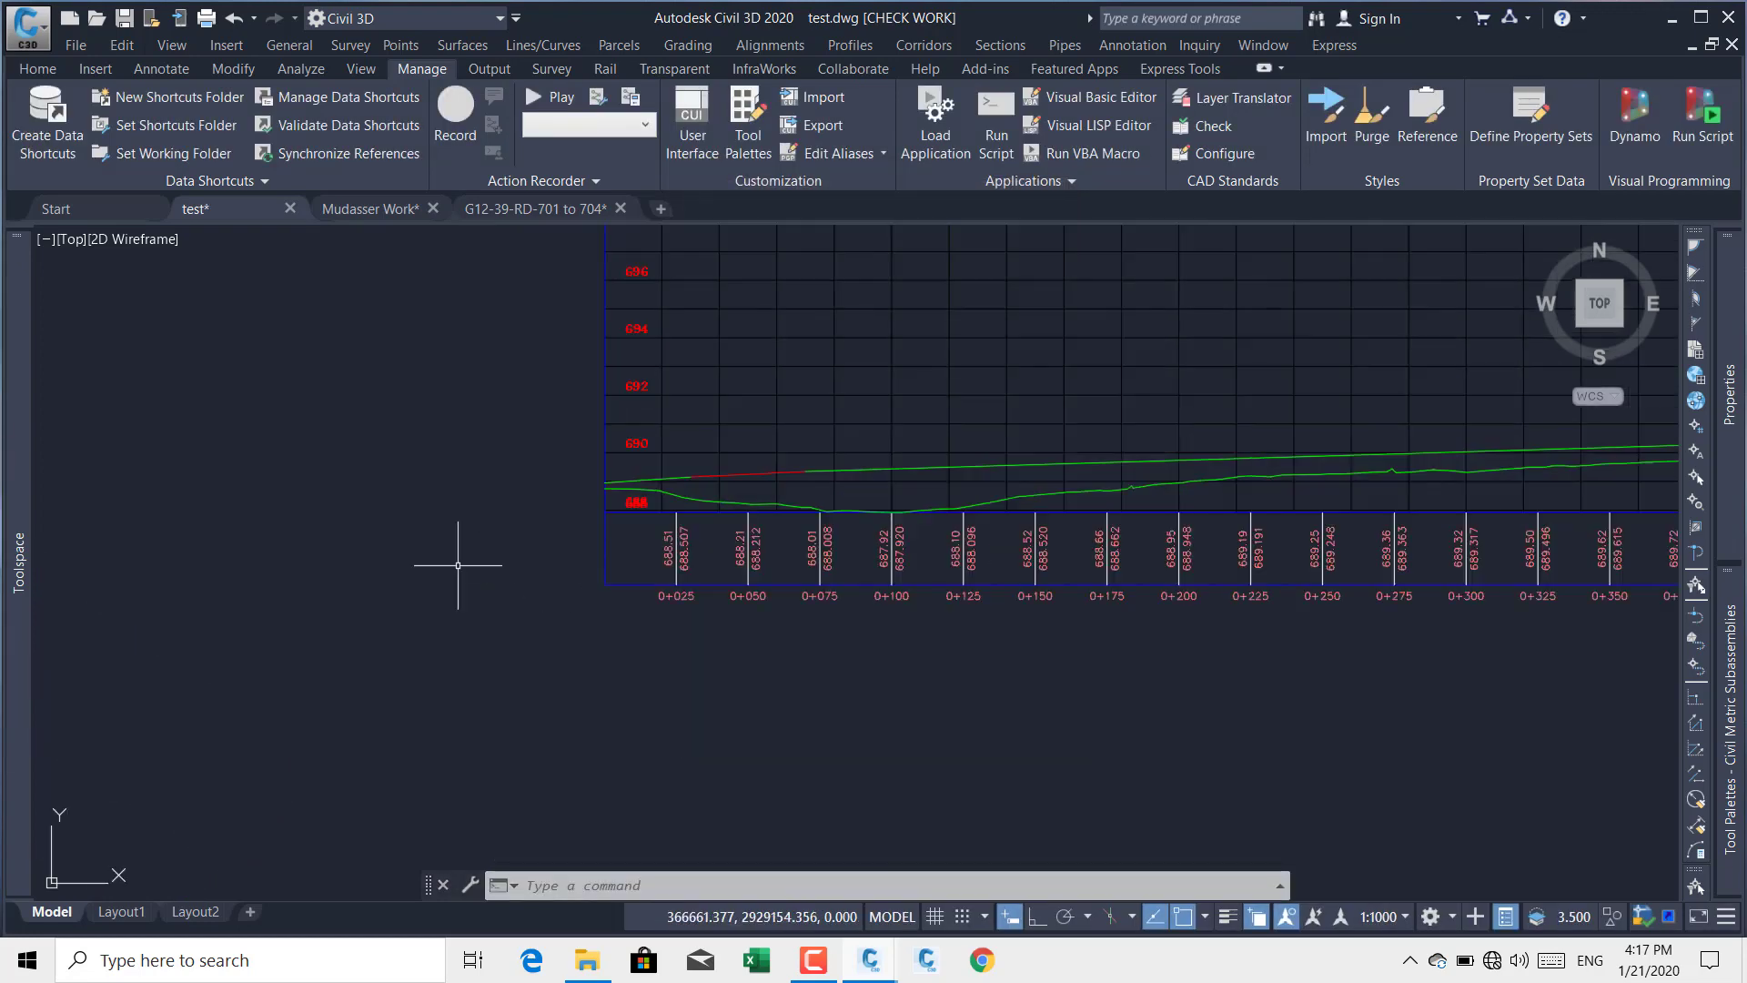
pyautogui.moveTo(945, 425); pyautogui.dragTo(542, 612, button='middle')
pyautogui.scroll(-6, 542, 612)
pyautogui.scroll(-1, 707, 643)
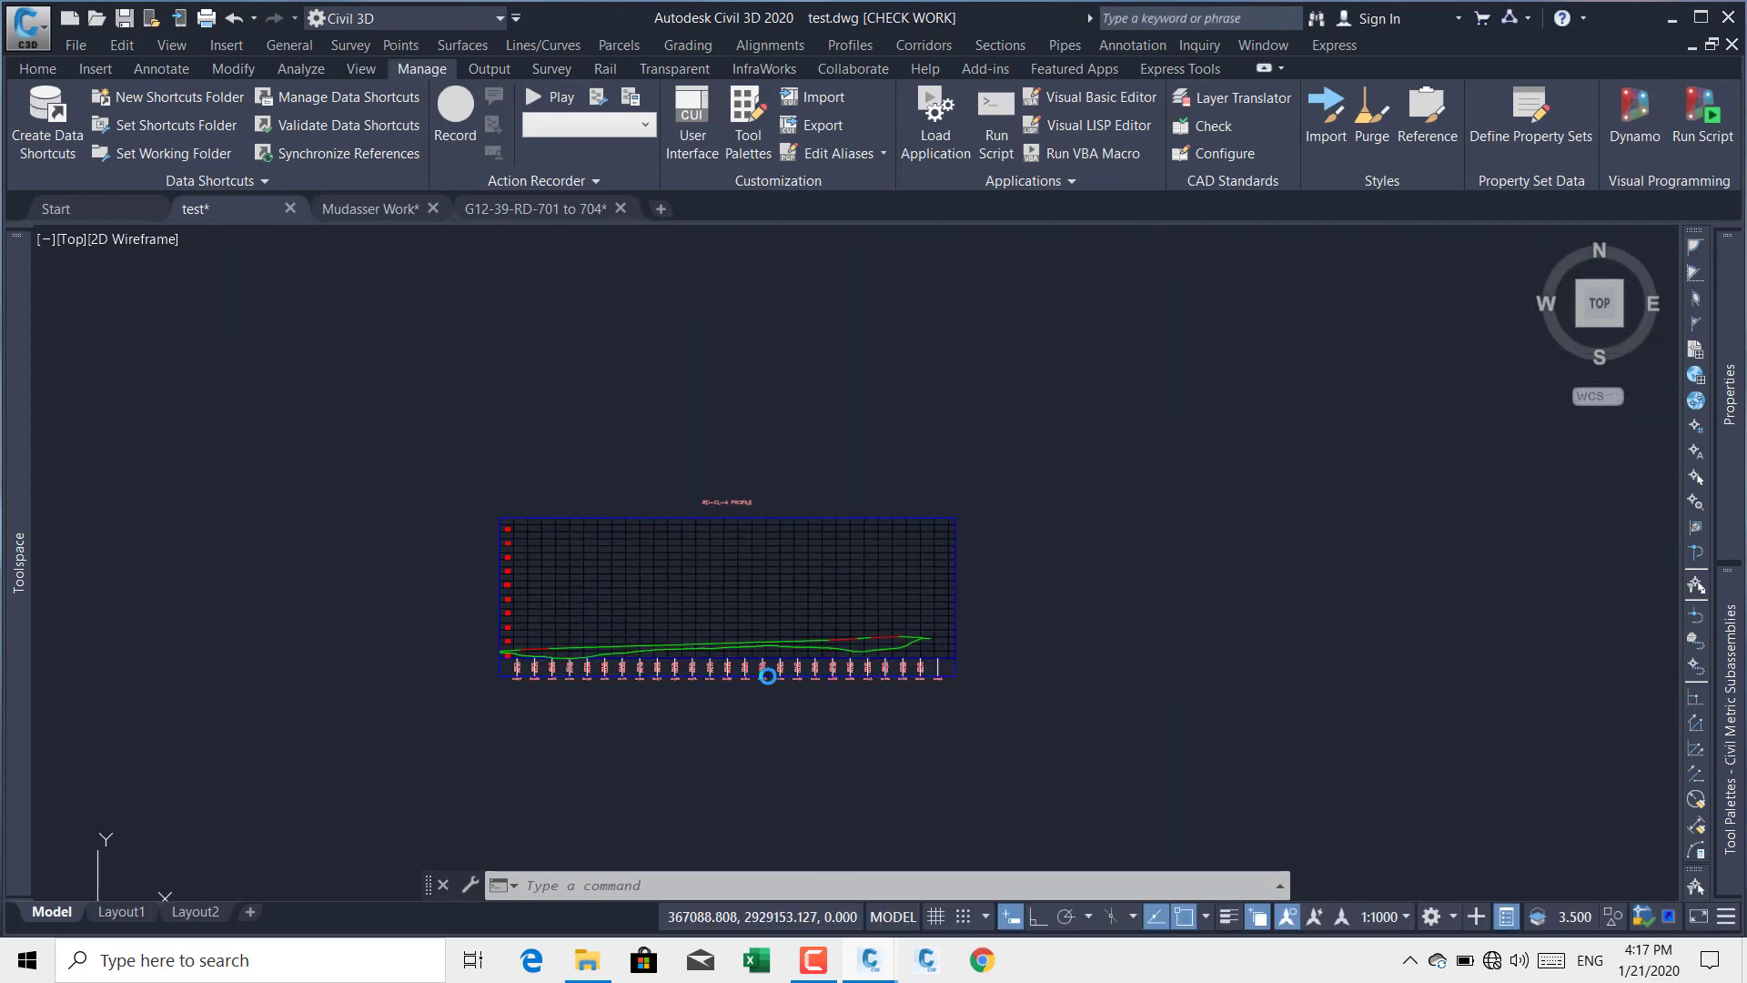
pyautogui.scroll(6, 578, 541)
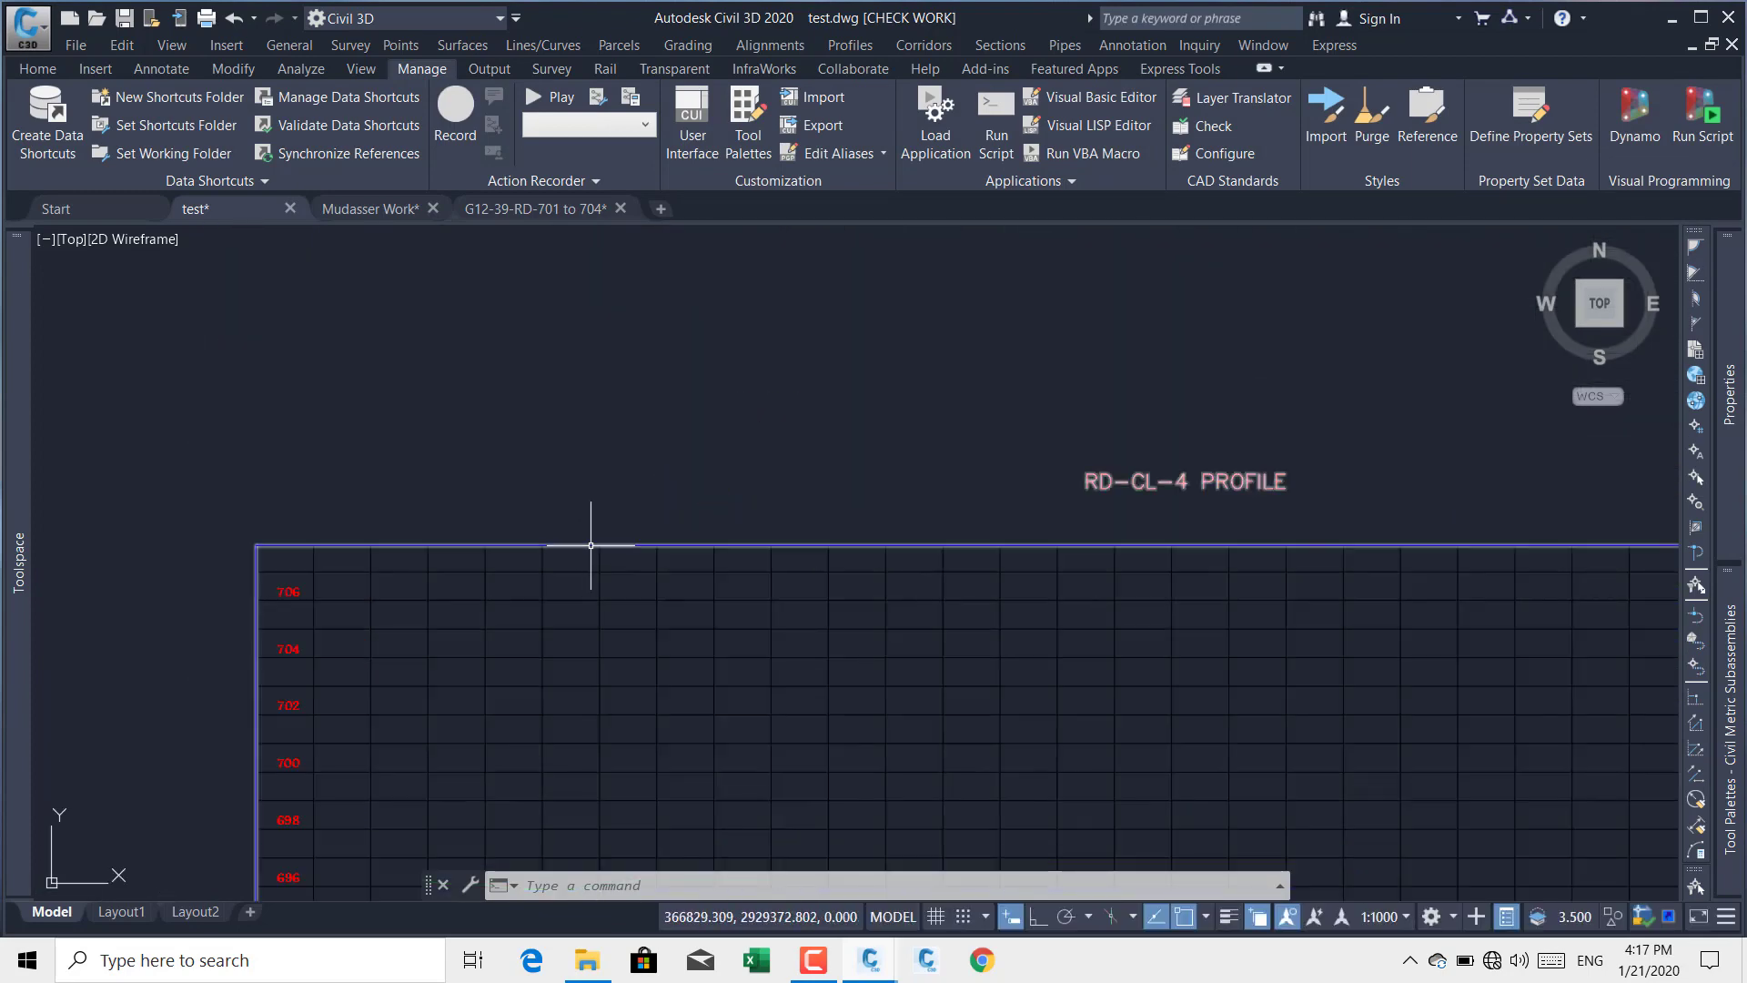
pyautogui.click(589, 549)
pyautogui.scroll(-6, 725, 389)
pyautogui.rightClick(453, 418)
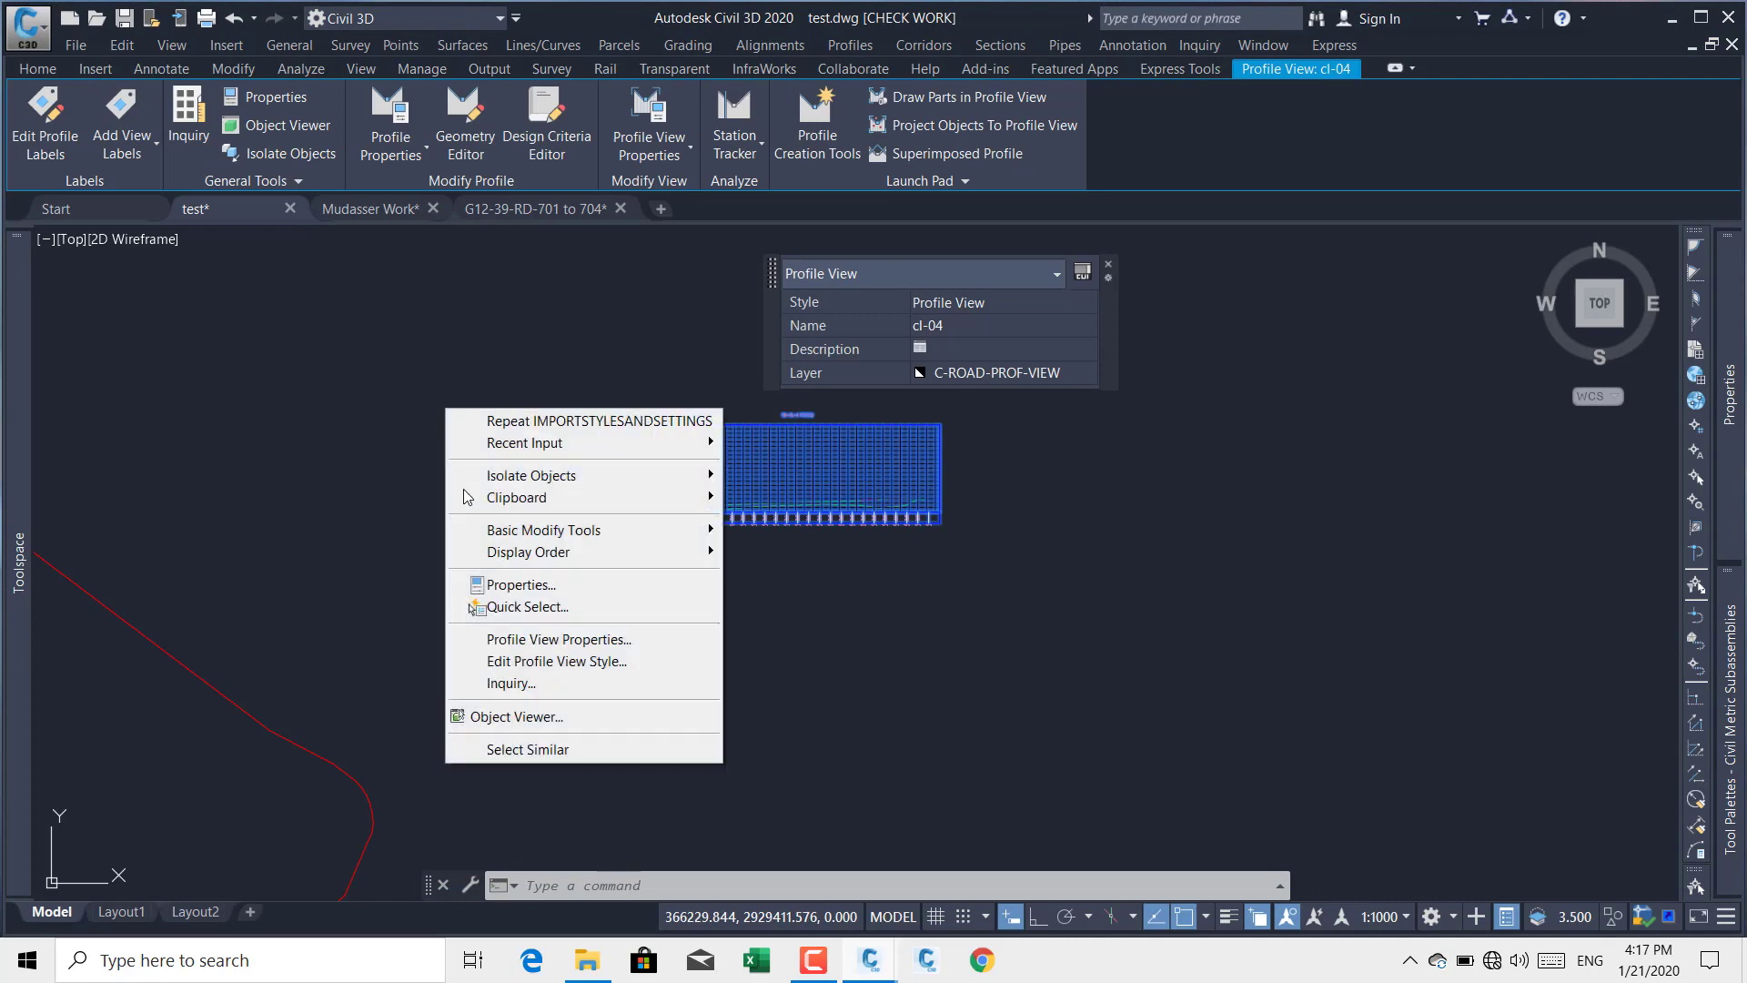
pyautogui.click(592, 640)
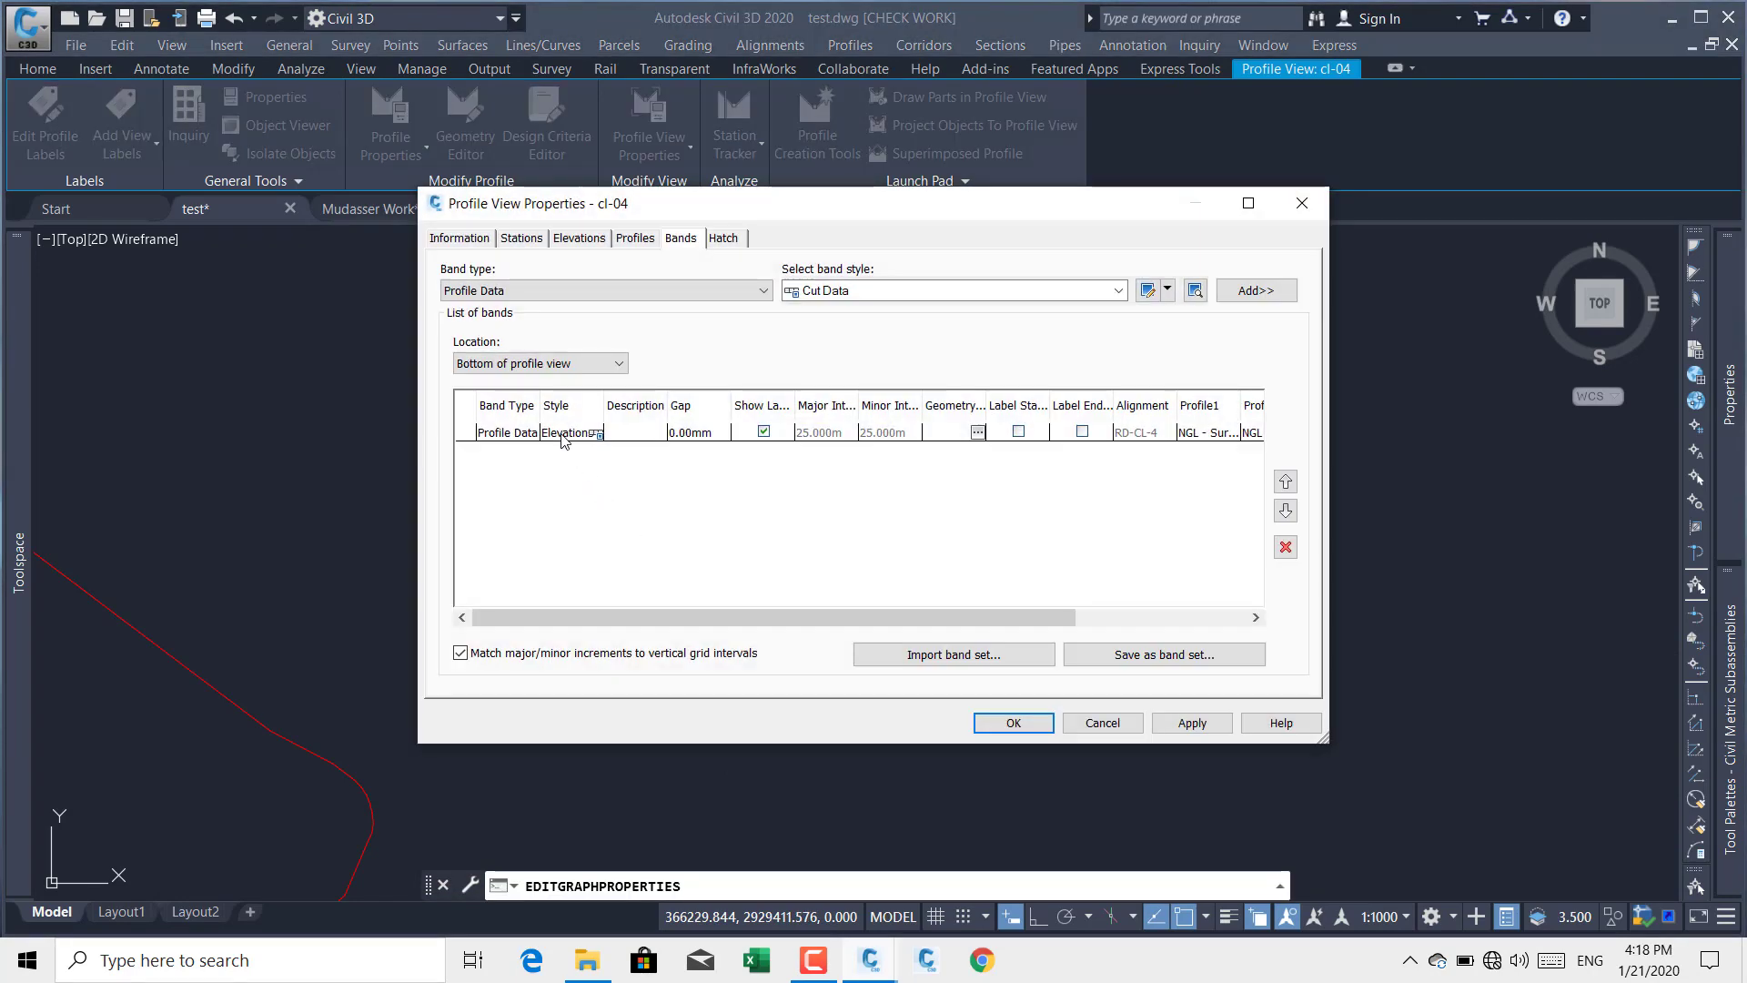
pyautogui.click(563, 434)
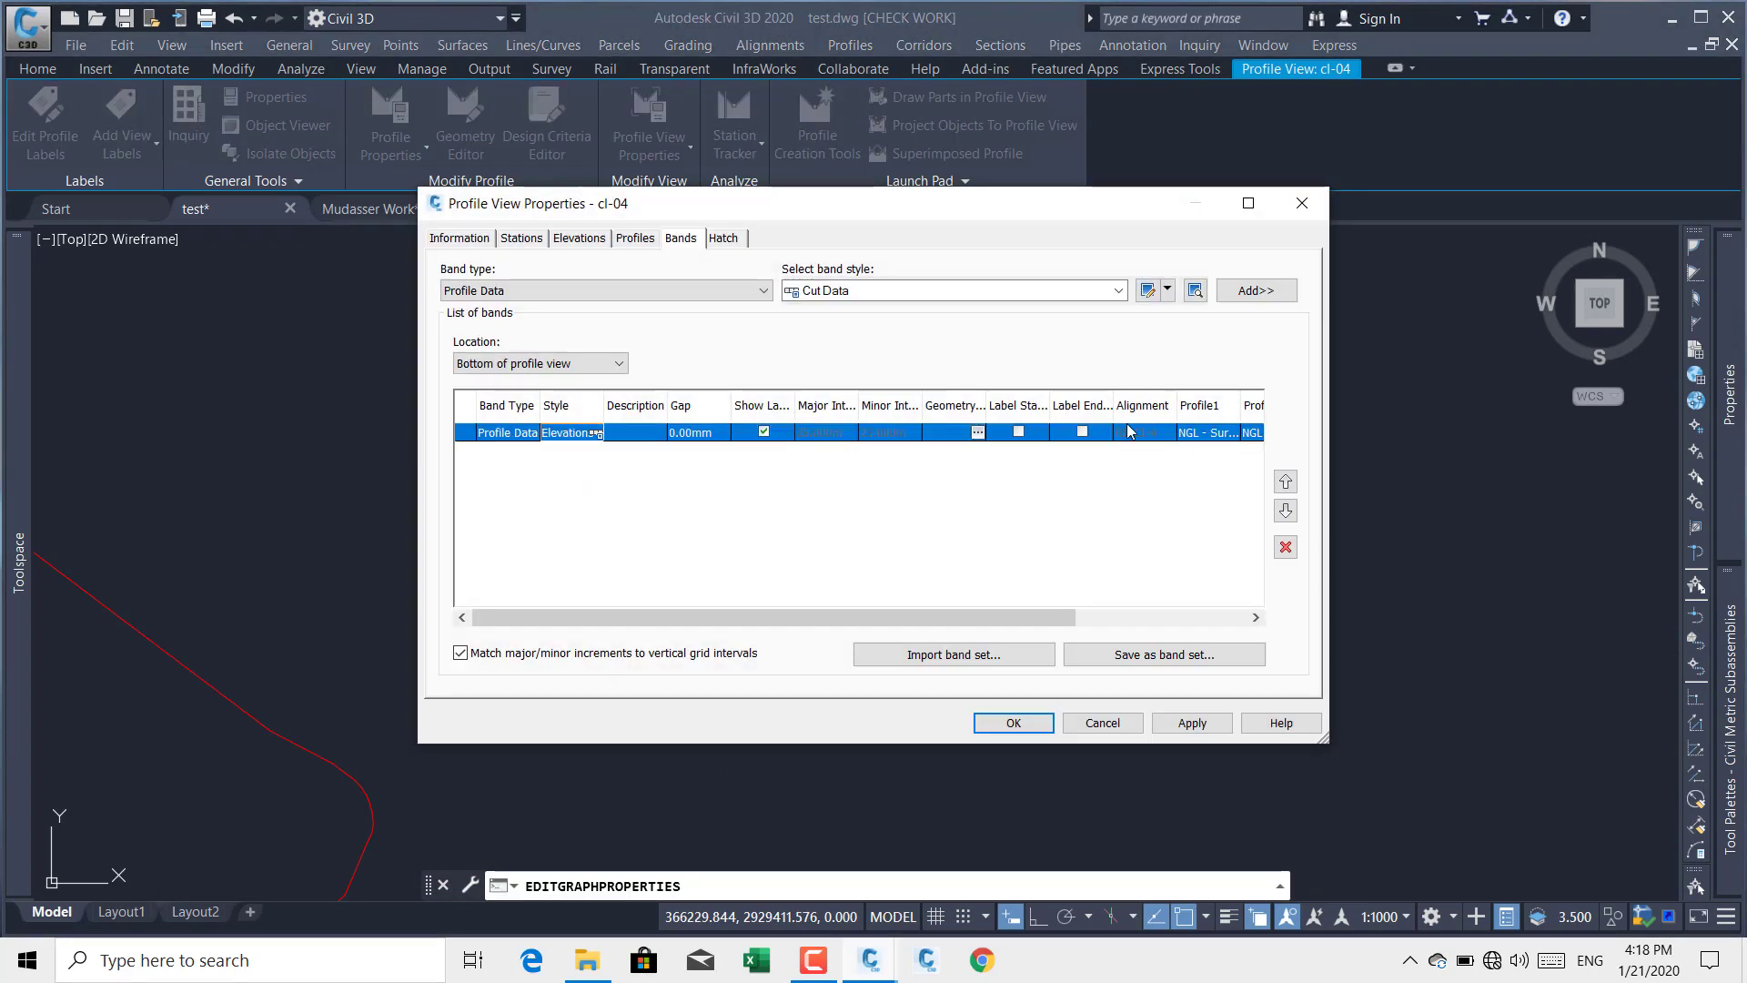
pyautogui.click(1284, 547)
# Step: Add the profile data bands M_NGL, M_PGL and M_Stations at the bottom of the profile view with the default geometry points
pyautogui.click(1118, 290)
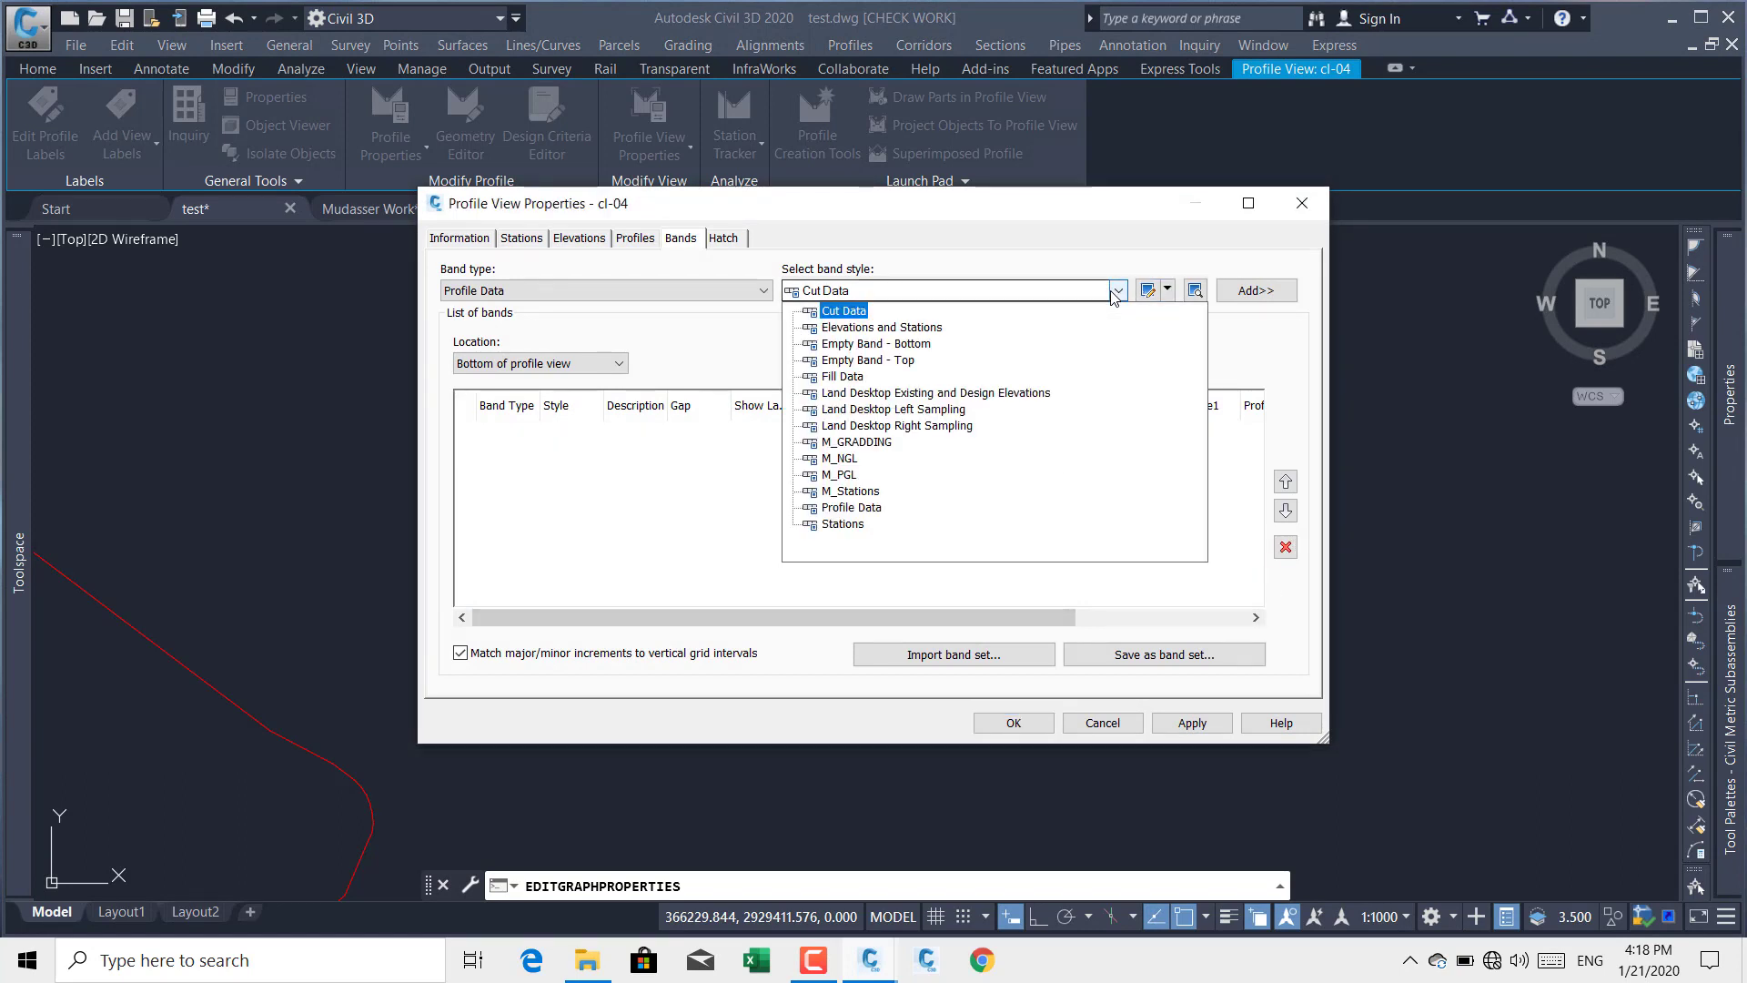
pyautogui.click(846, 459)
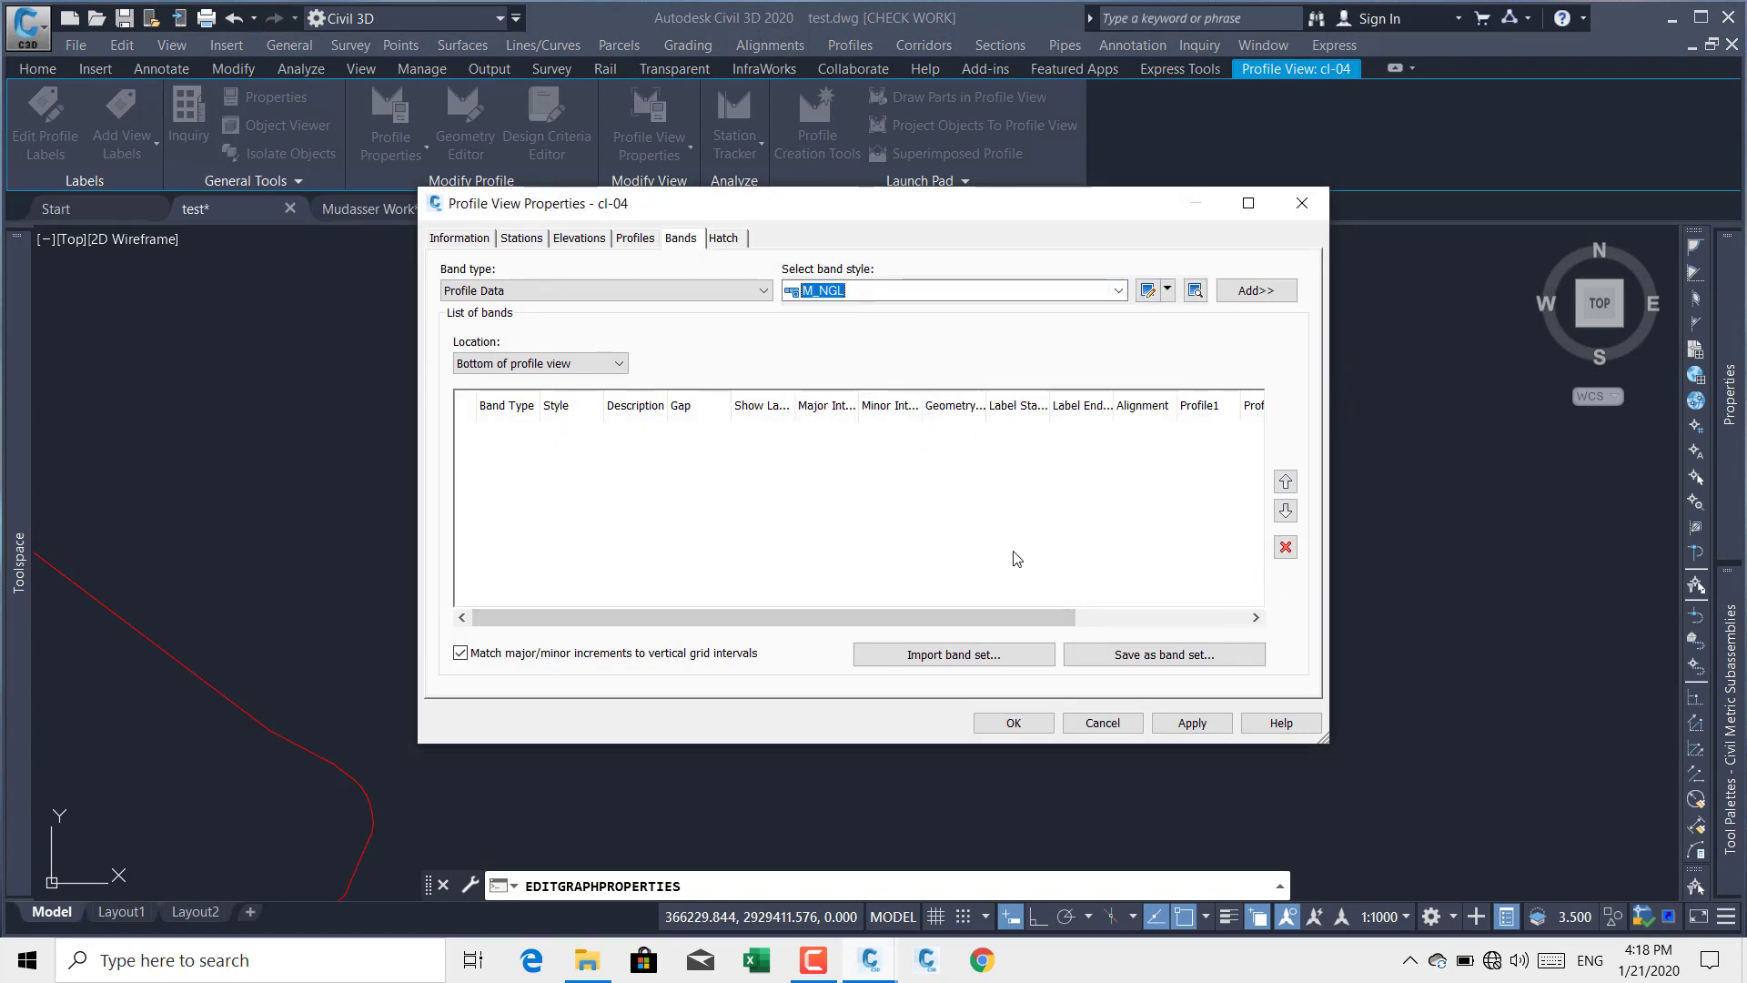
pyautogui.click(1256, 291)
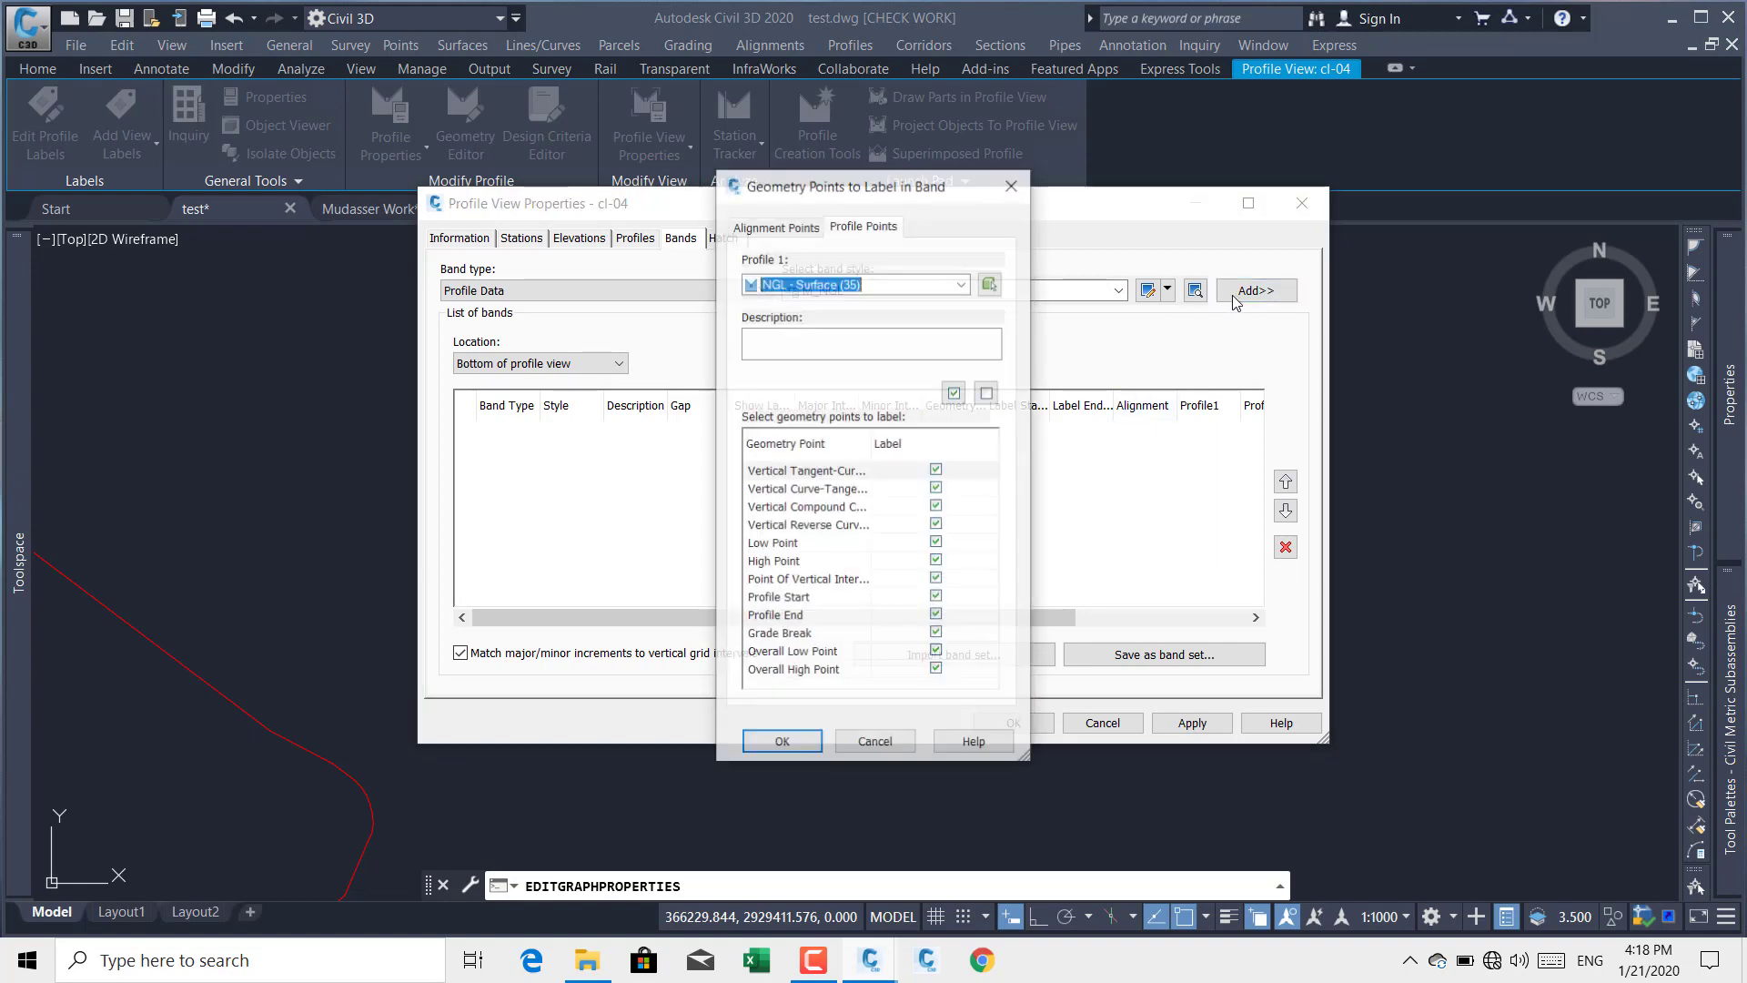
pyautogui.click(804, 744)
pyautogui.click(1091, 290)
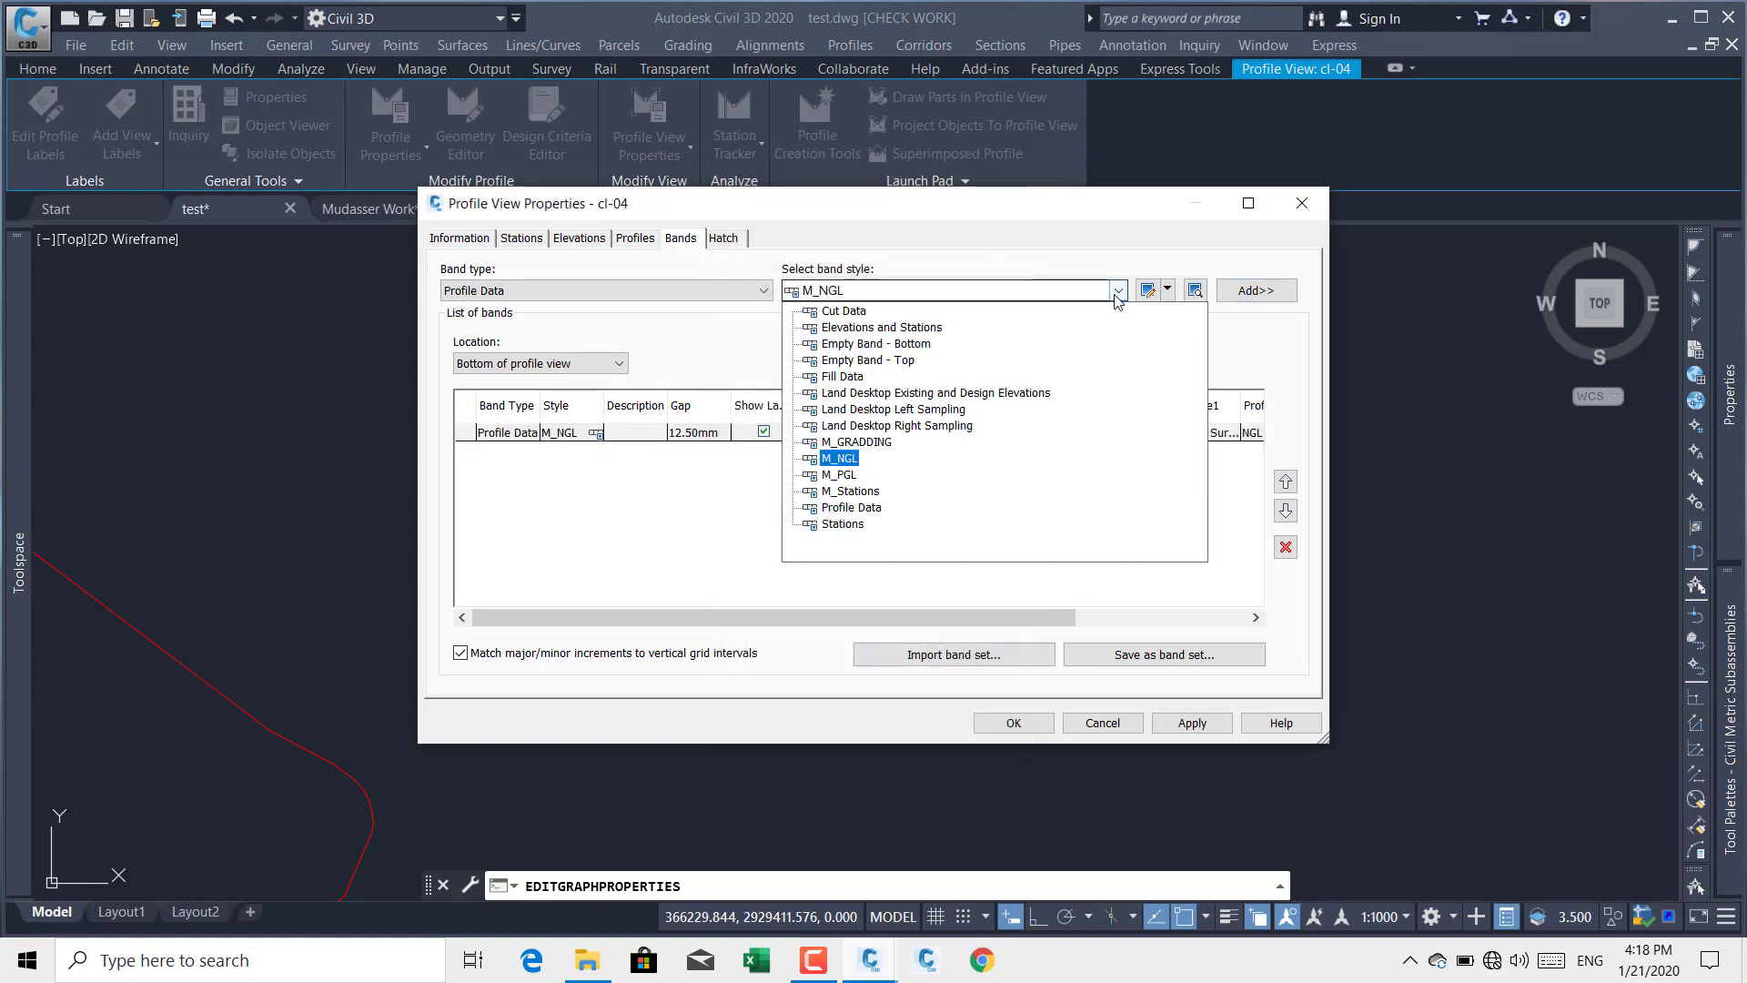
pyautogui.click(839, 474)
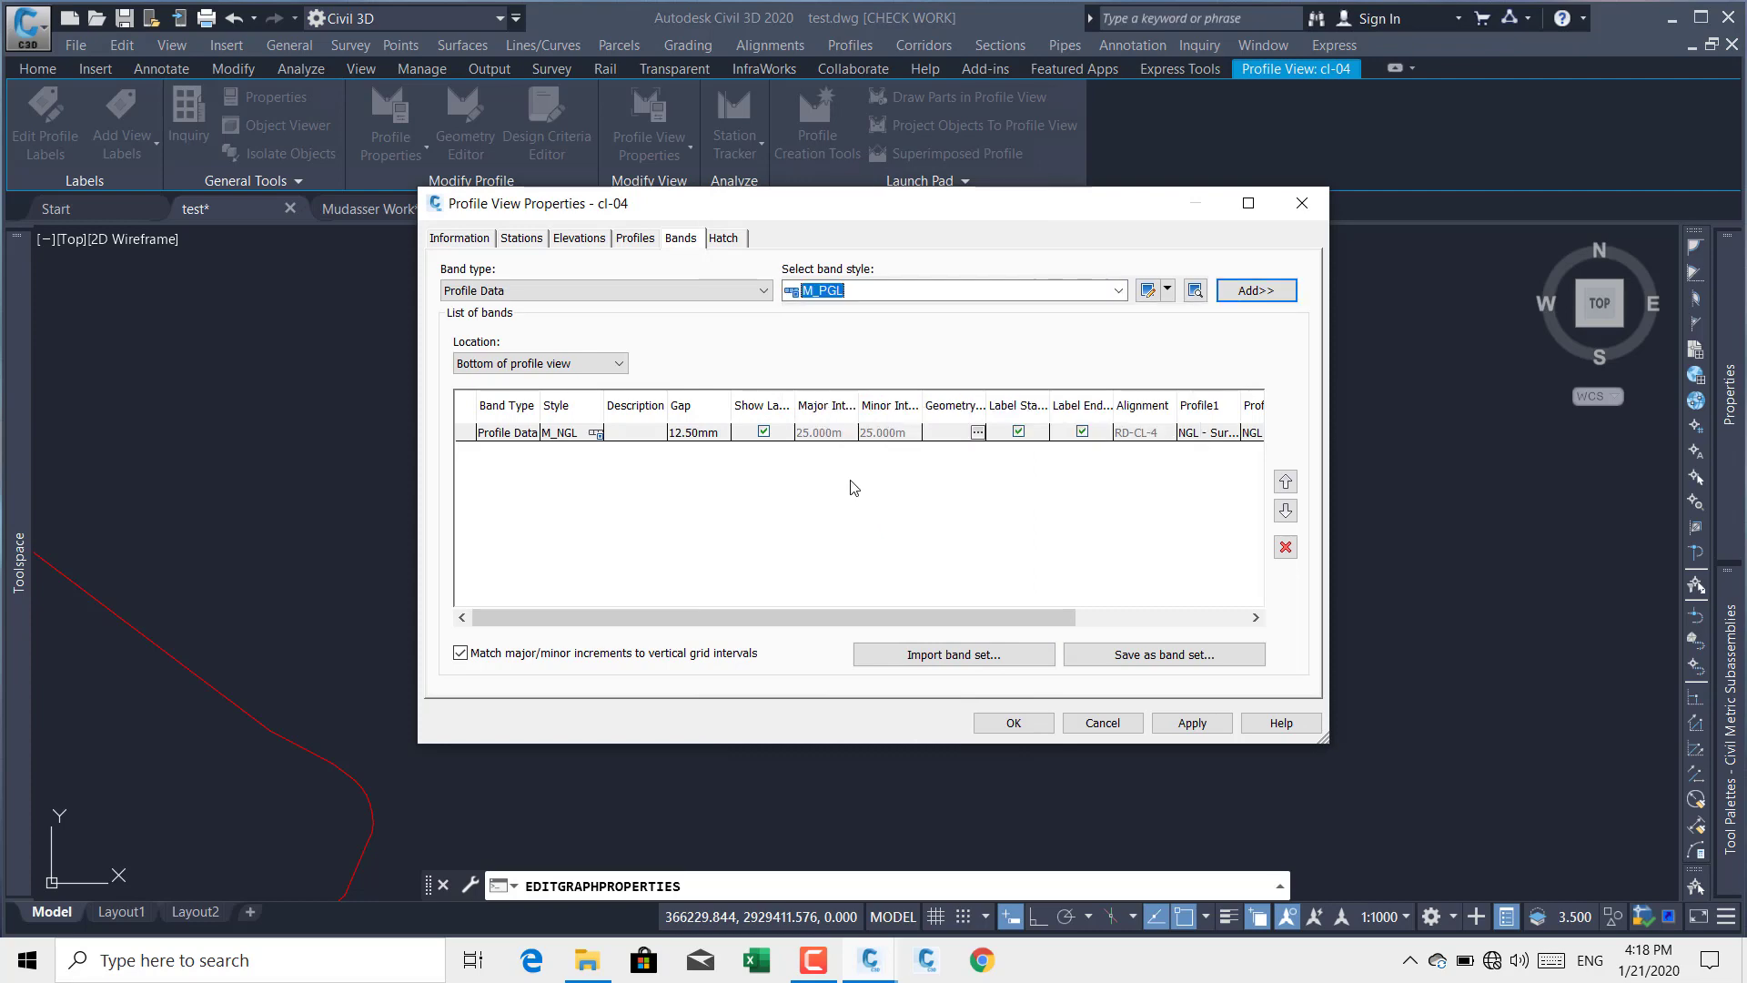
pyautogui.click(1255, 290)
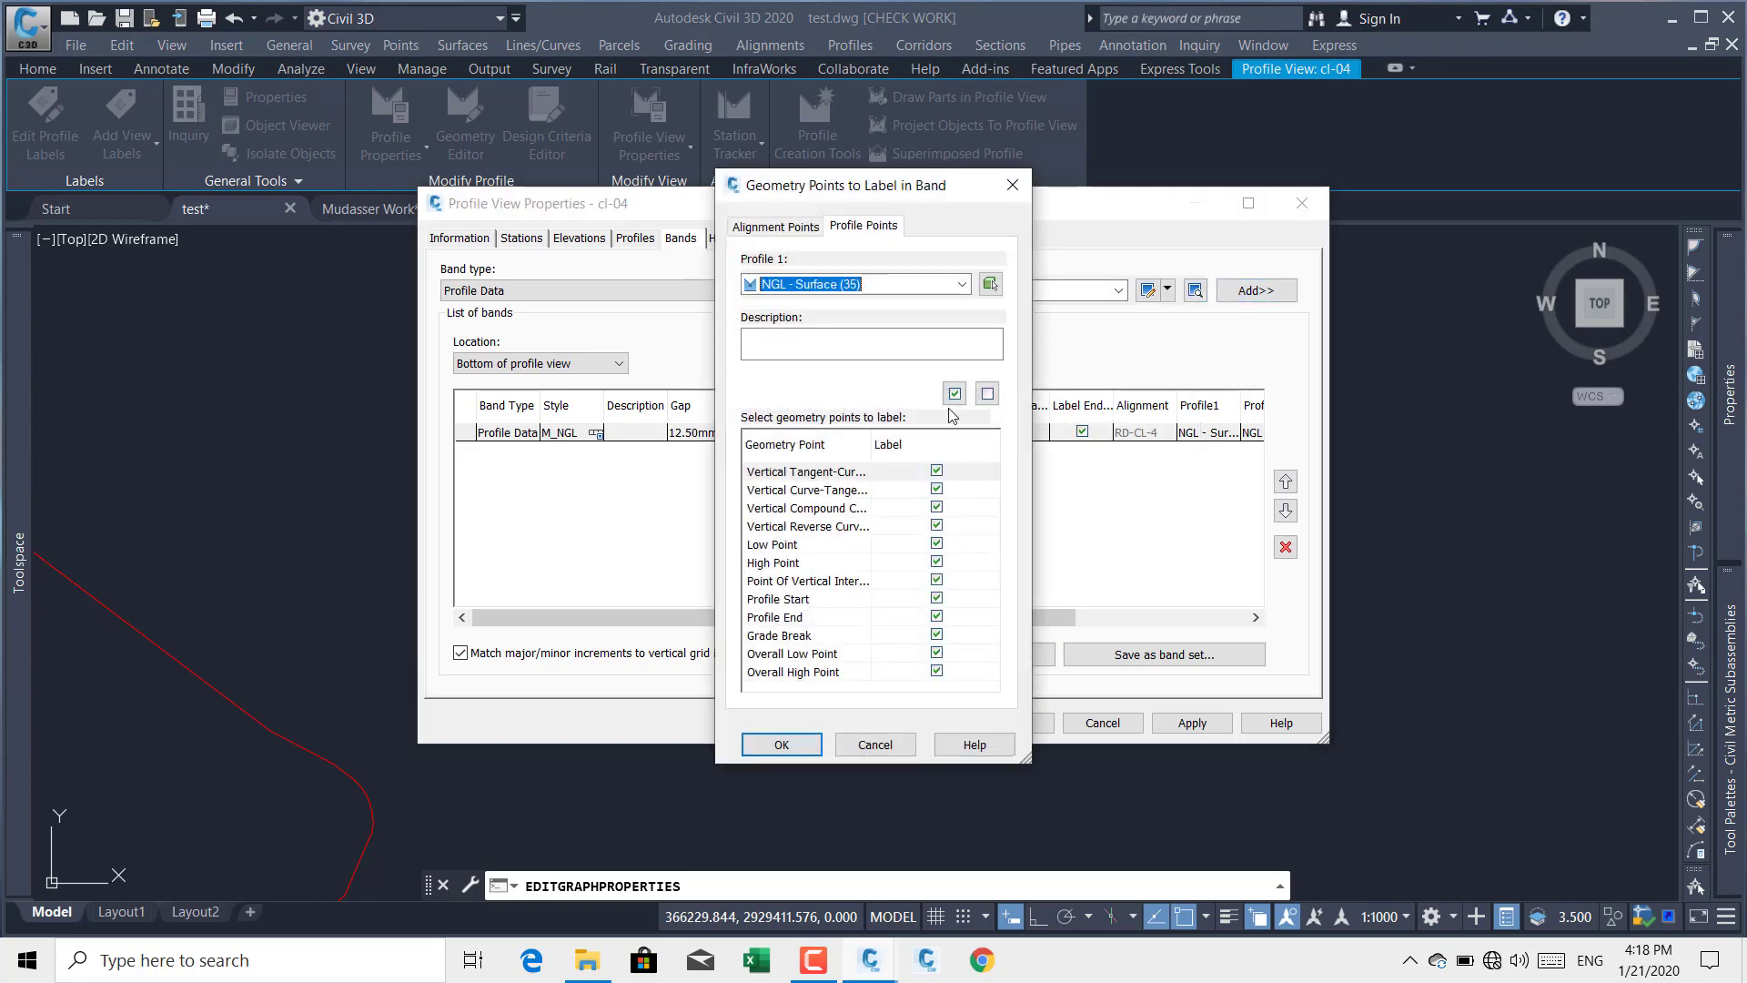
pyautogui.click(785, 746)
pyautogui.click(1091, 291)
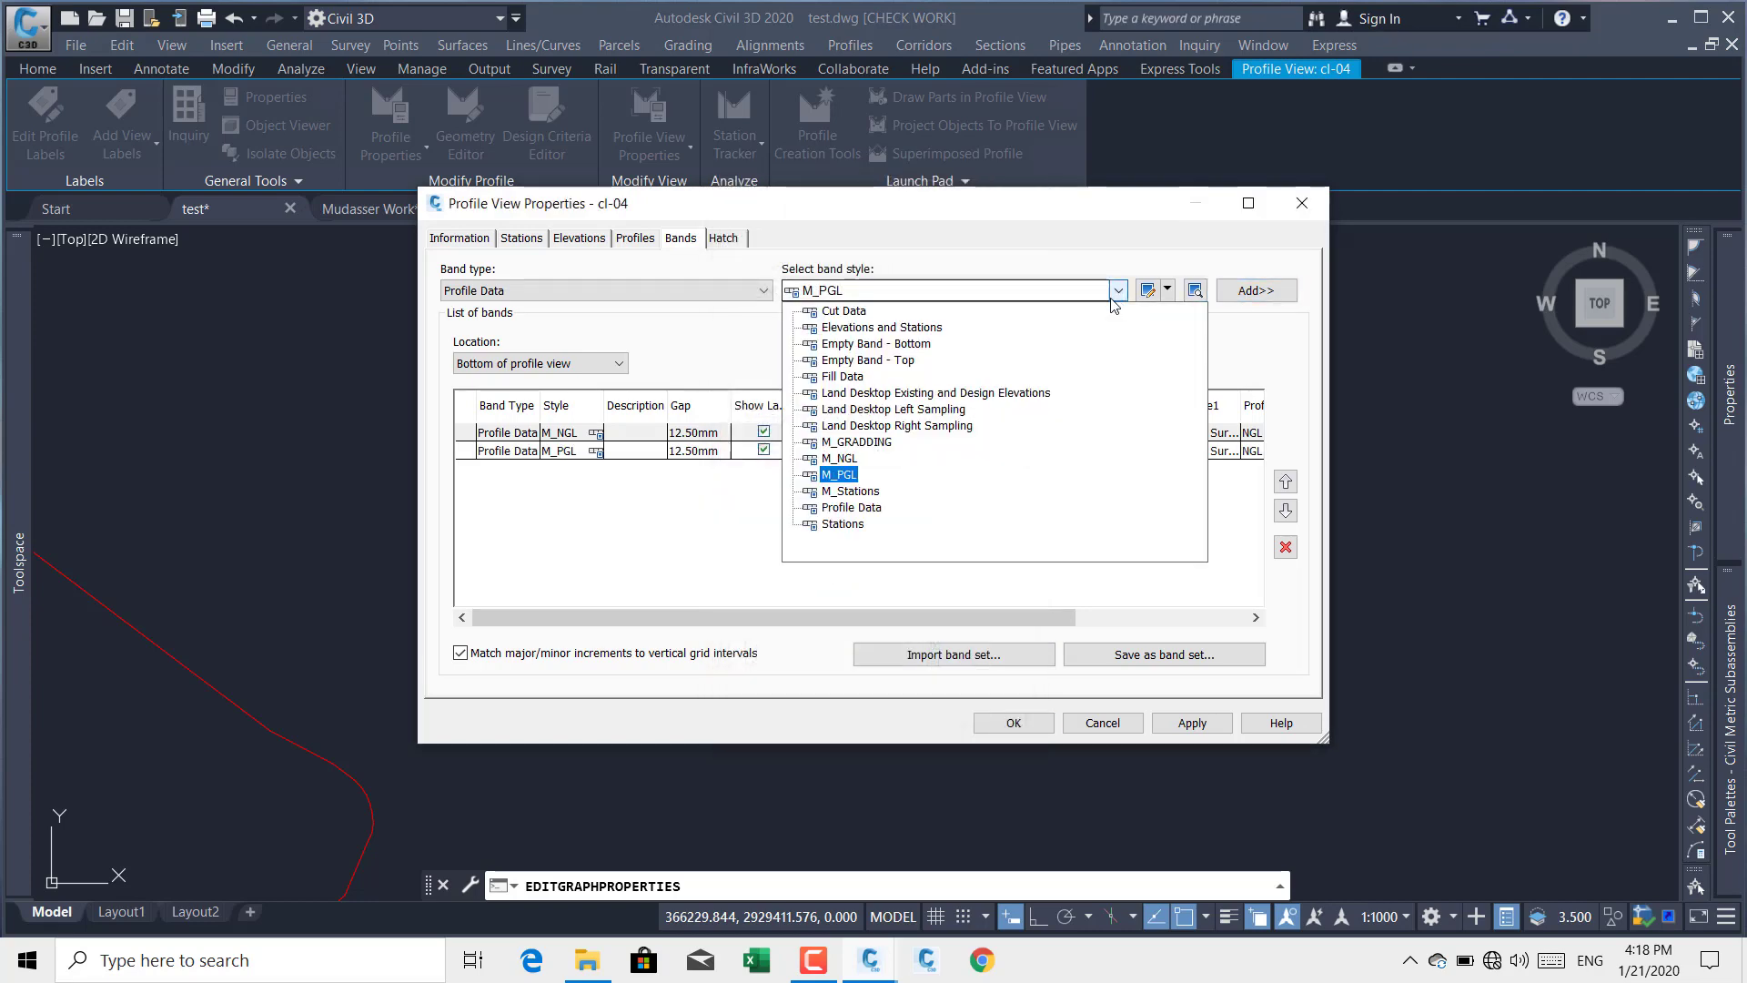
pyautogui.click(838, 492)
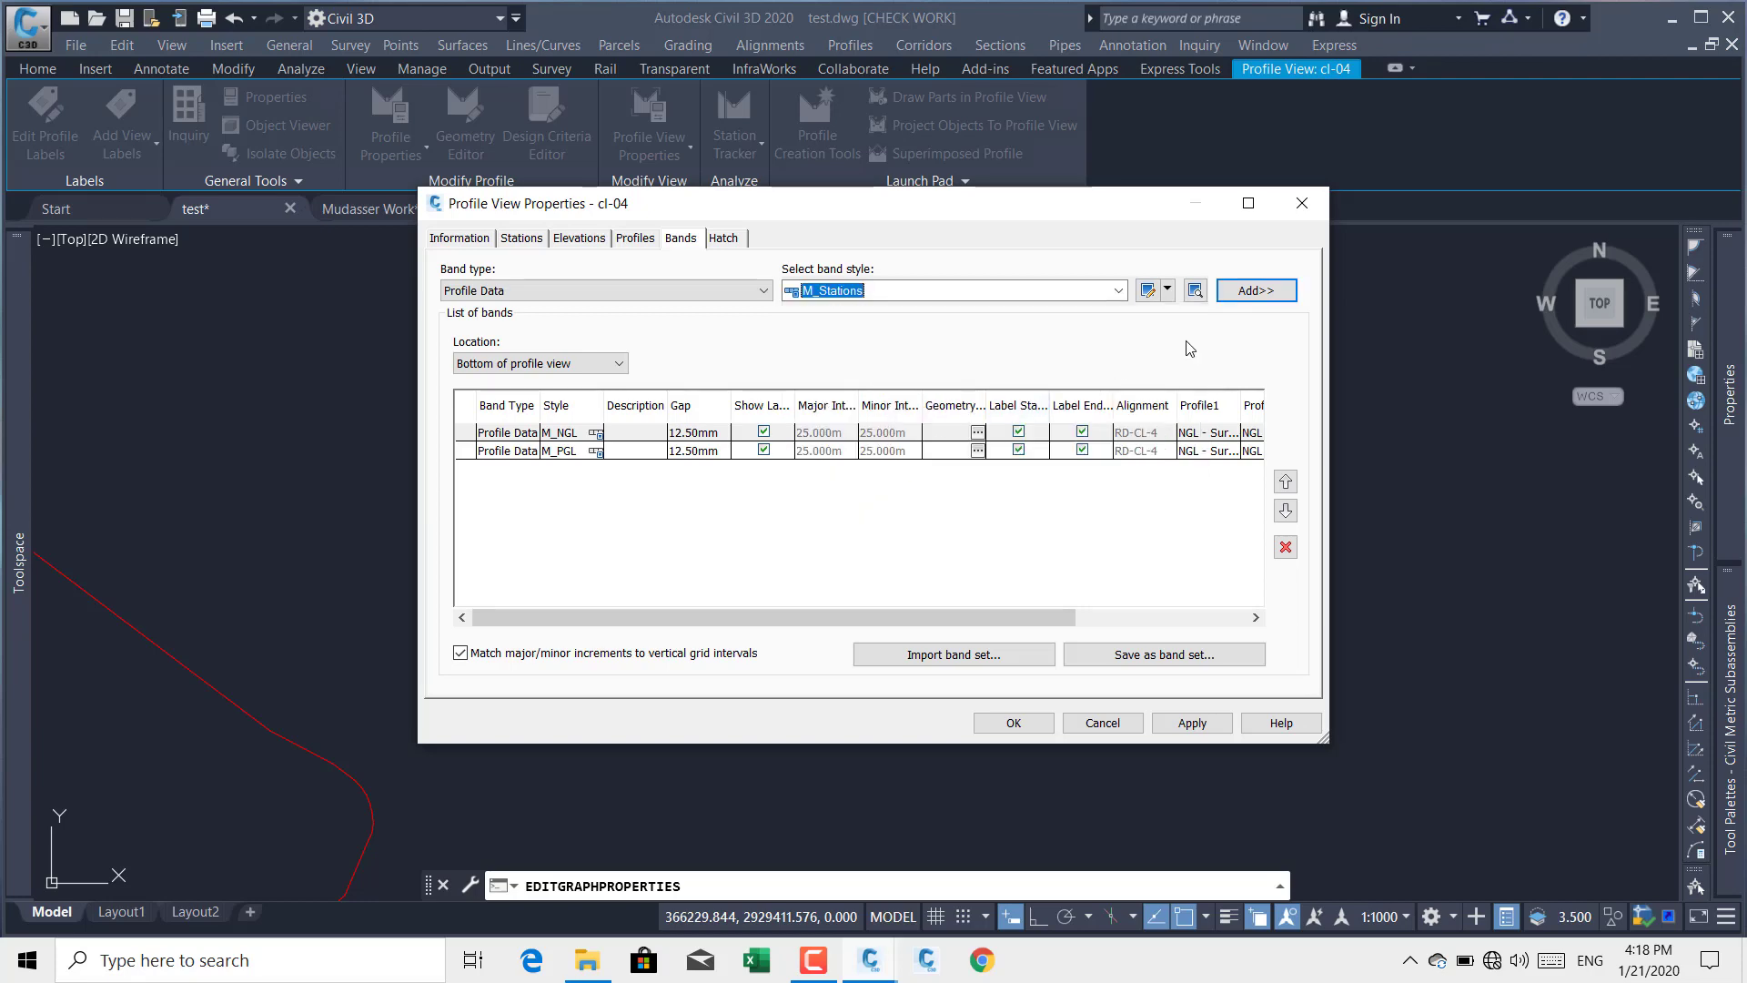
pyautogui.click(1254, 290)
pyautogui.click(785, 745)
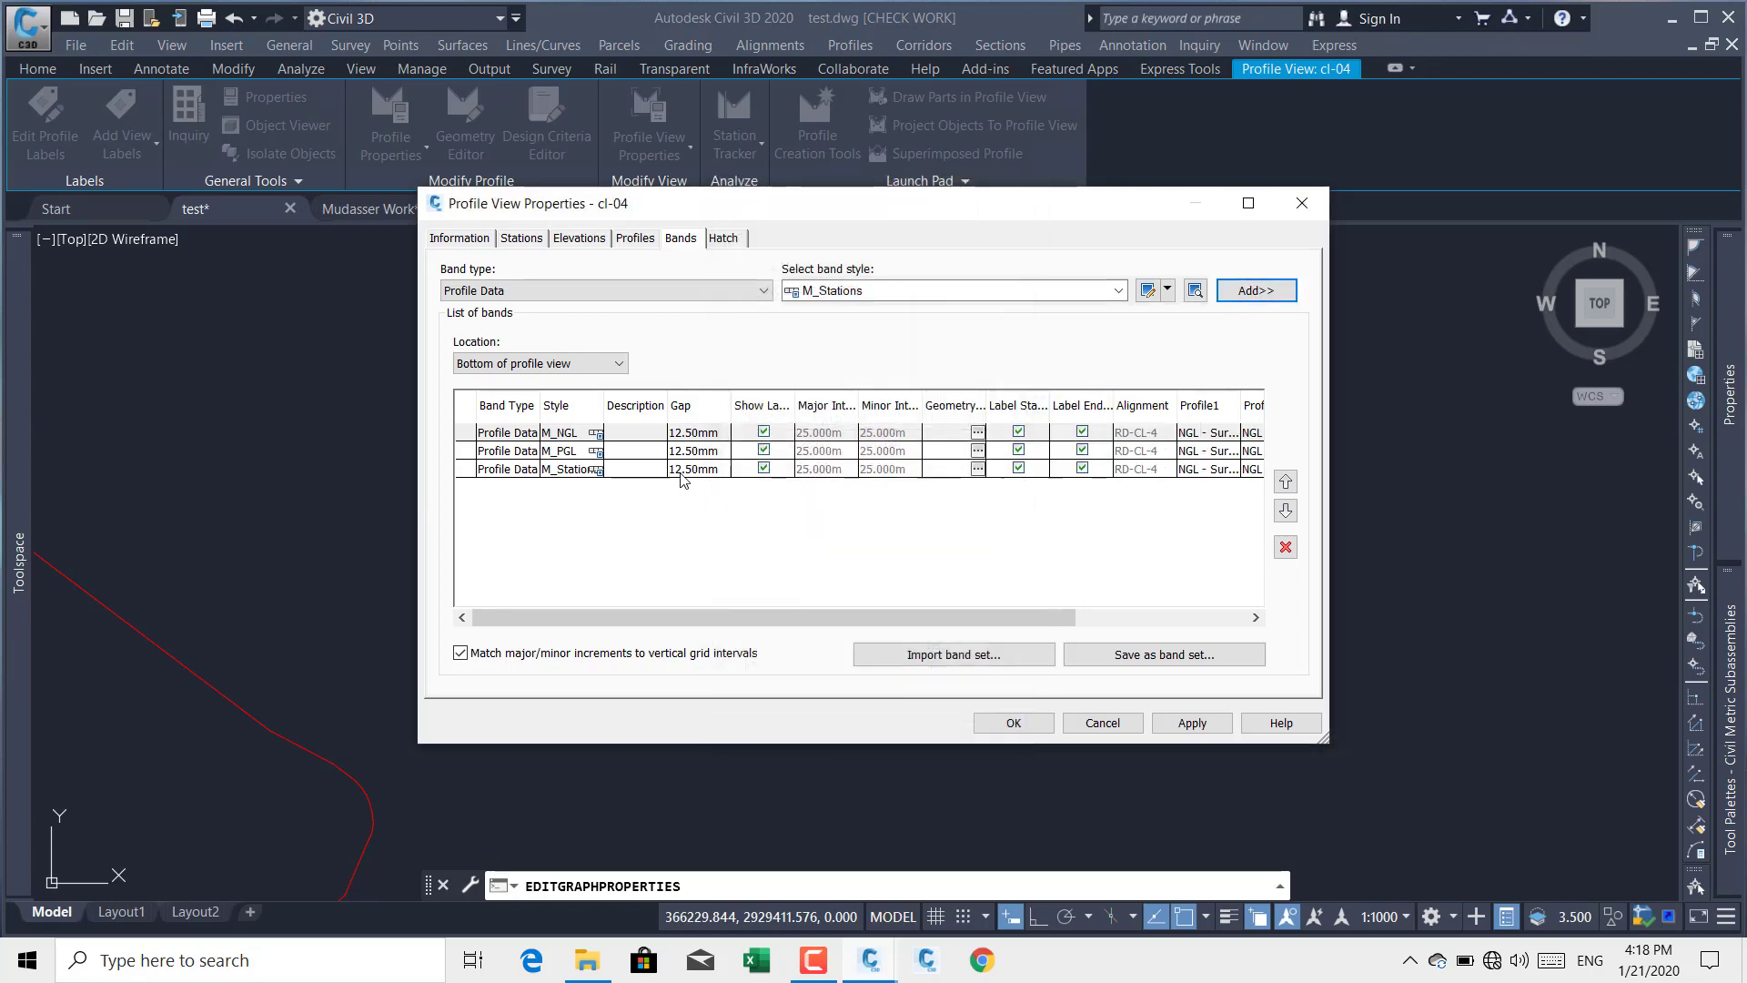
# Step: Set the gap of the M_Stations, M_PGL and M_NGL bands to 0 mm
pyautogui.click(720, 474)
pyautogui.click(720, 473)
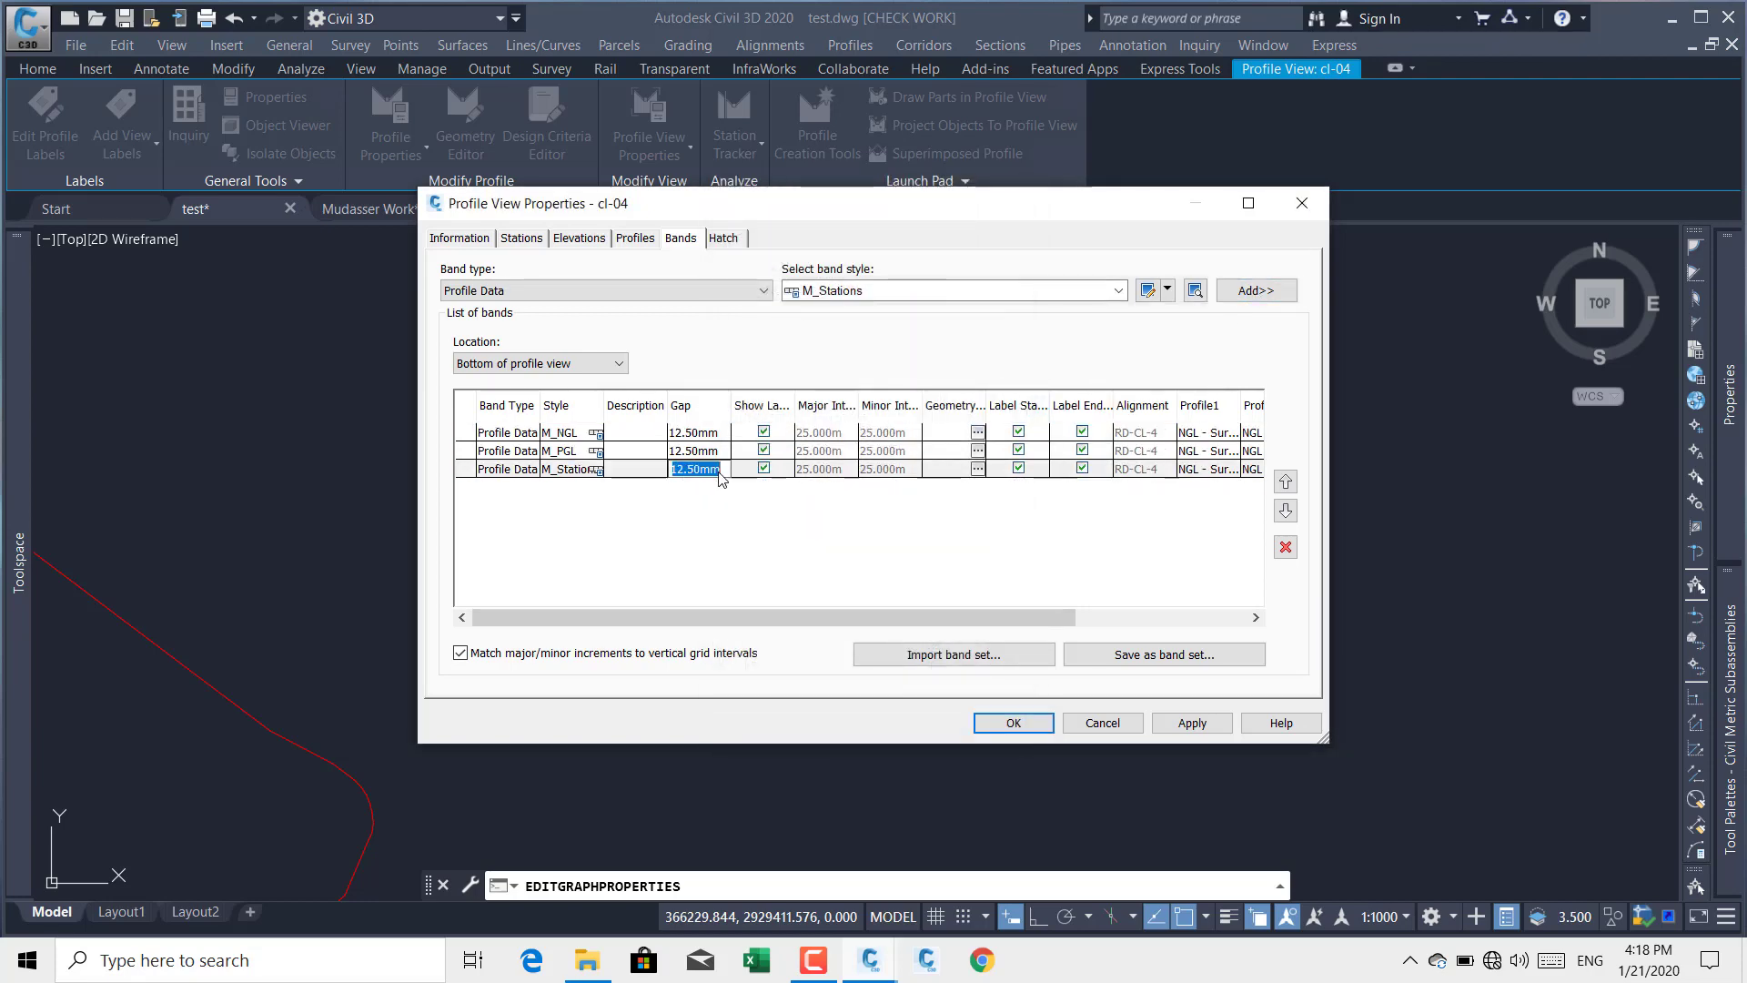
pyautogui.write('0')
pyautogui.press('Return')
pyautogui.click(722, 452)
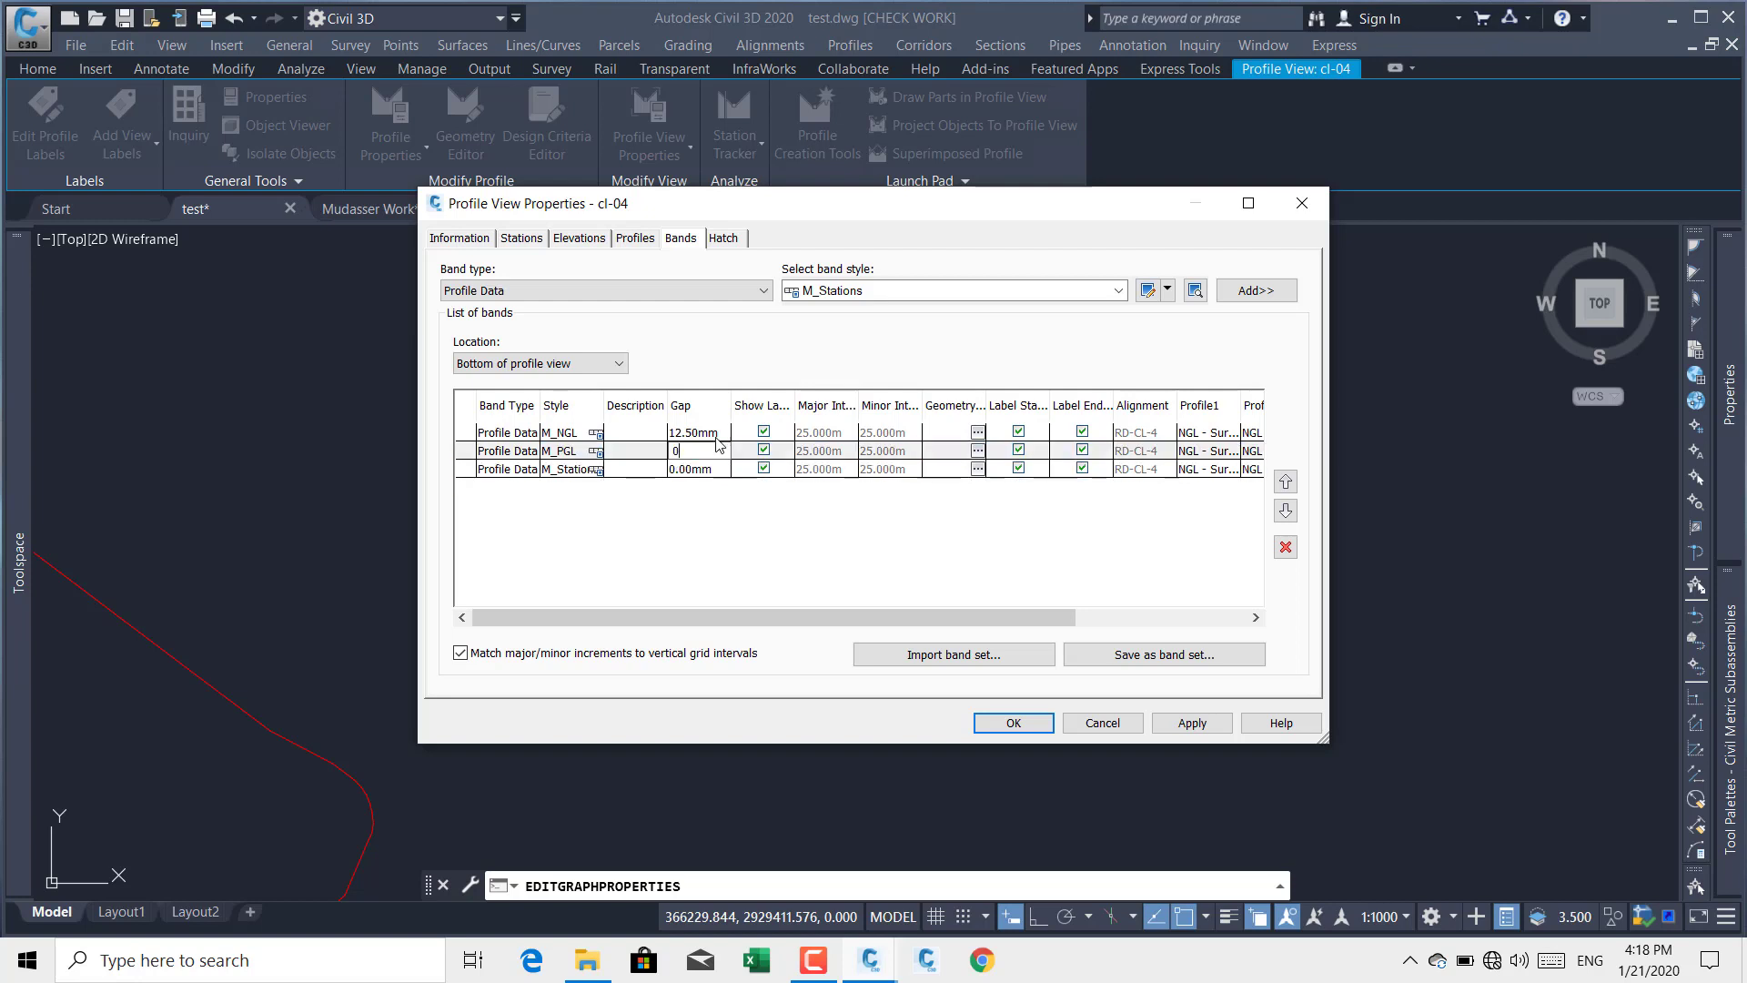
pyautogui.click(719, 434)
pyautogui.click(720, 435)
pyautogui.press('Return')
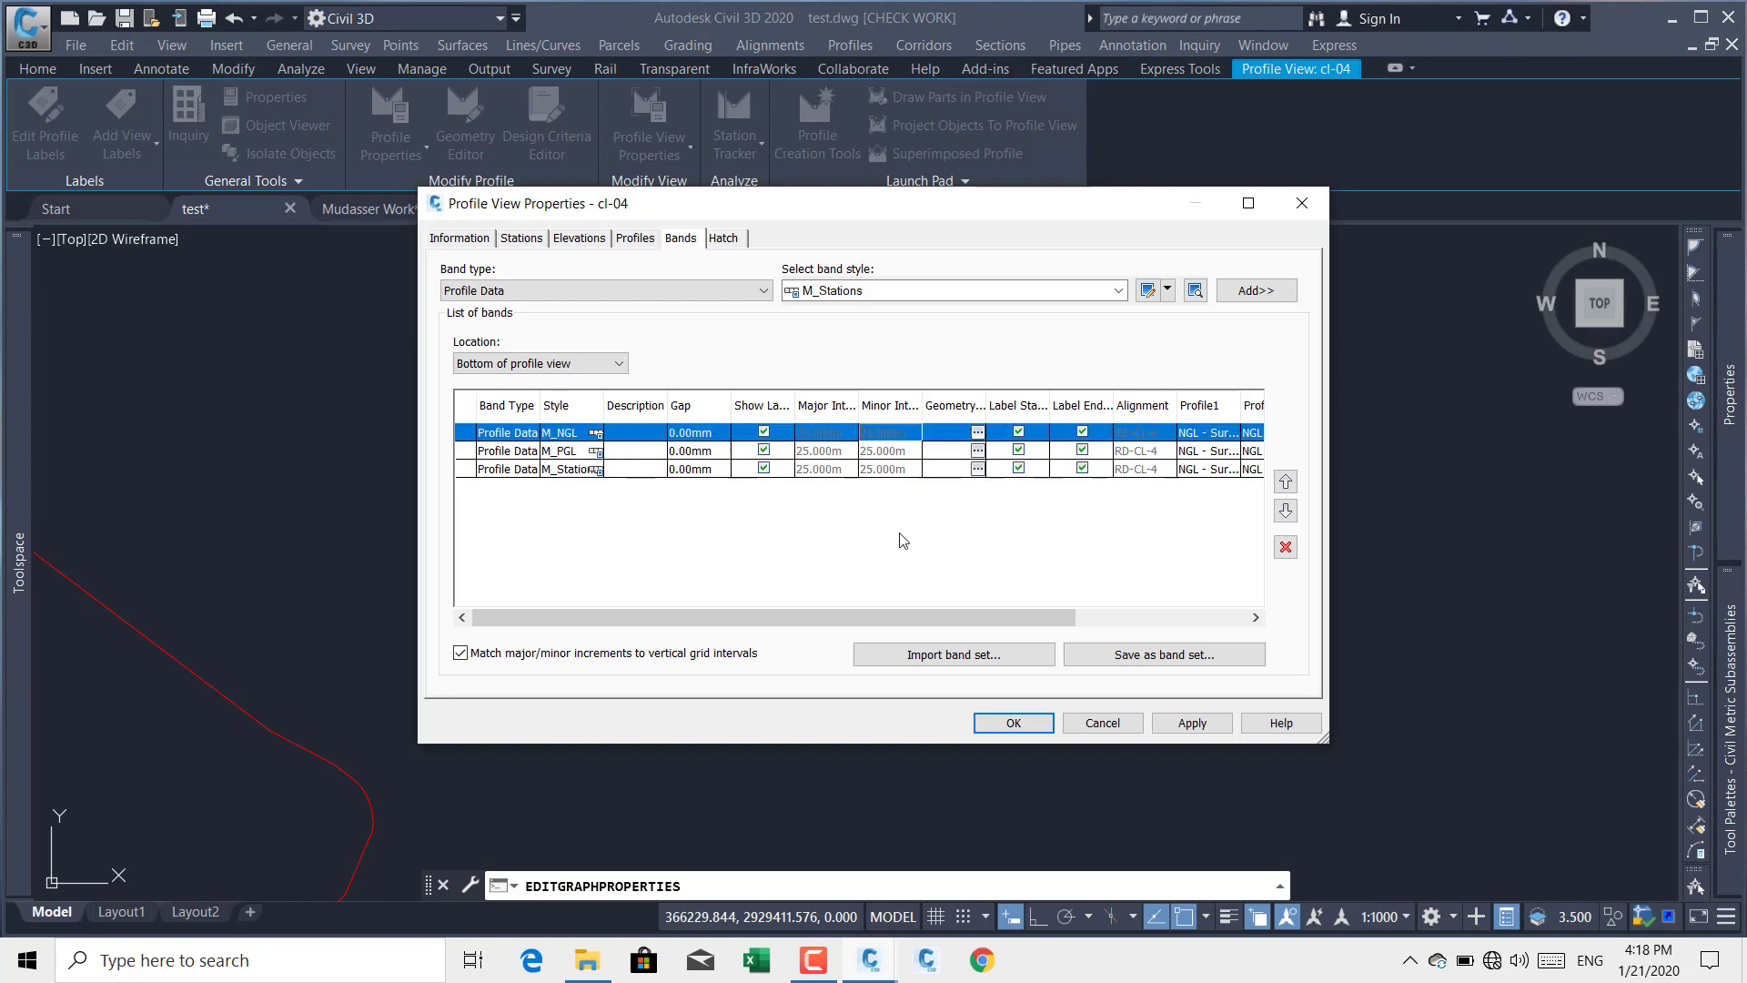
# Step: Set Profile2 of the M_PGL band to the RD-CL-04 profile and apply the band changes to the profile view
pyautogui.moveTo(924, 615); pyautogui.dragTo(1085, 615)
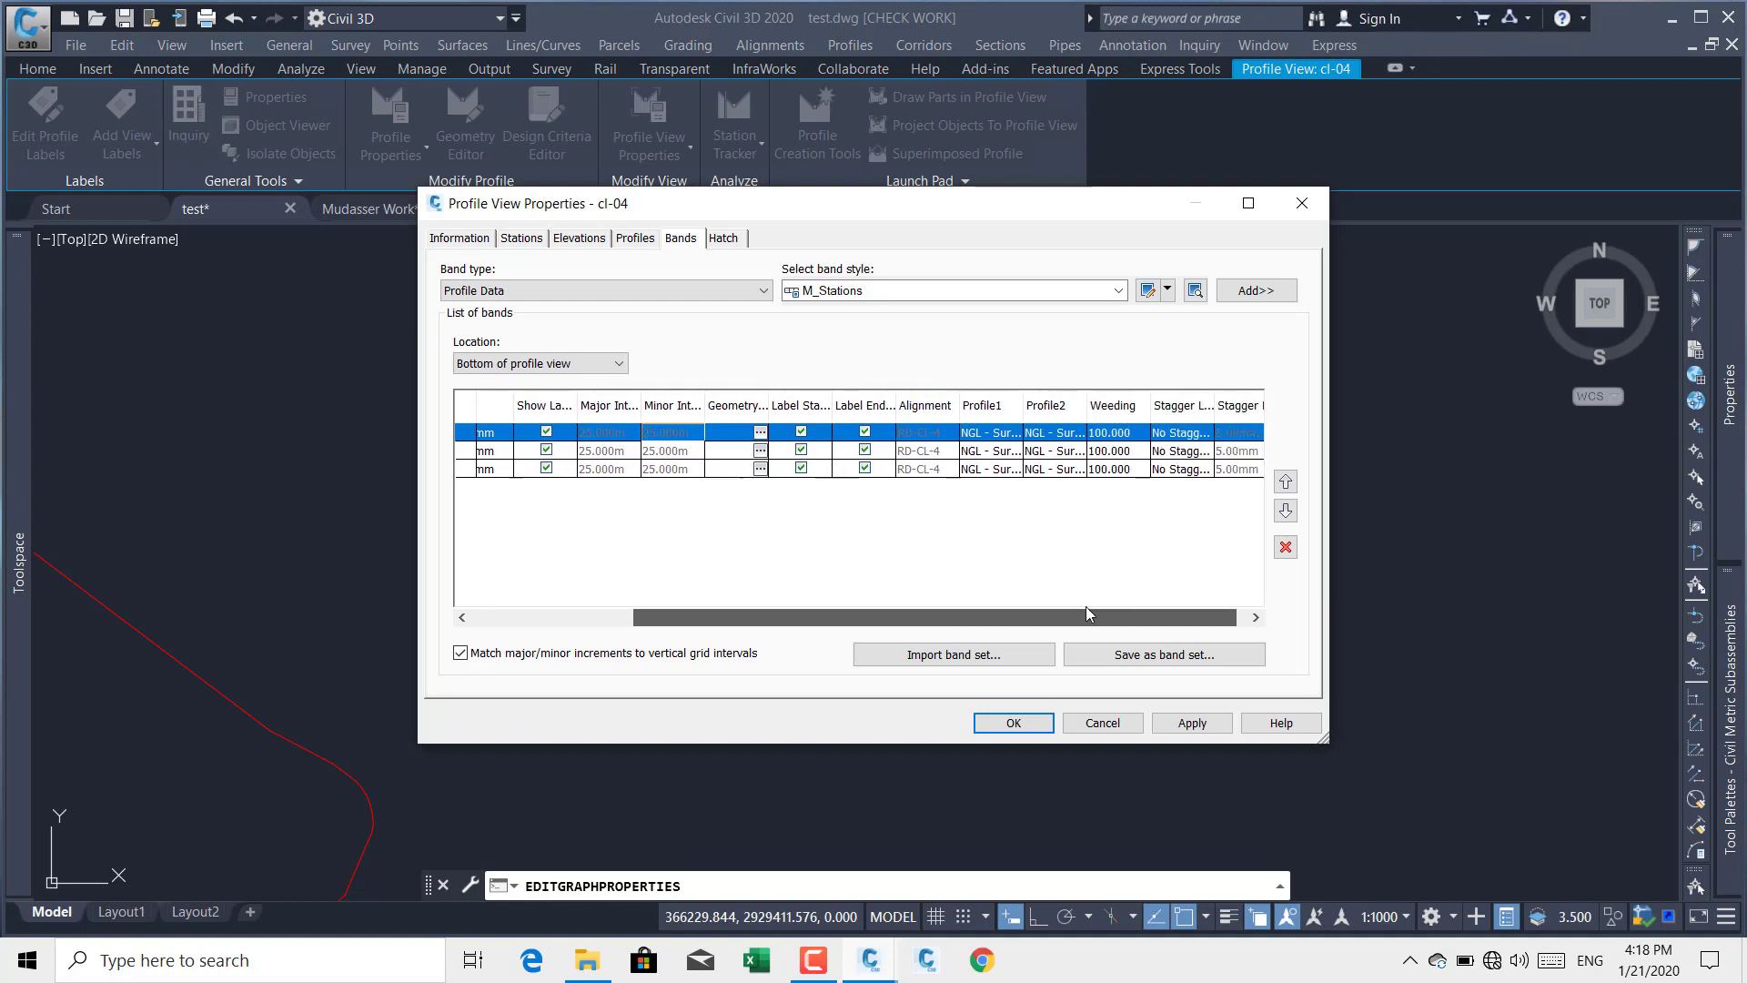
pyautogui.moveTo(769, 615); pyautogui.dragTo(667, 615)
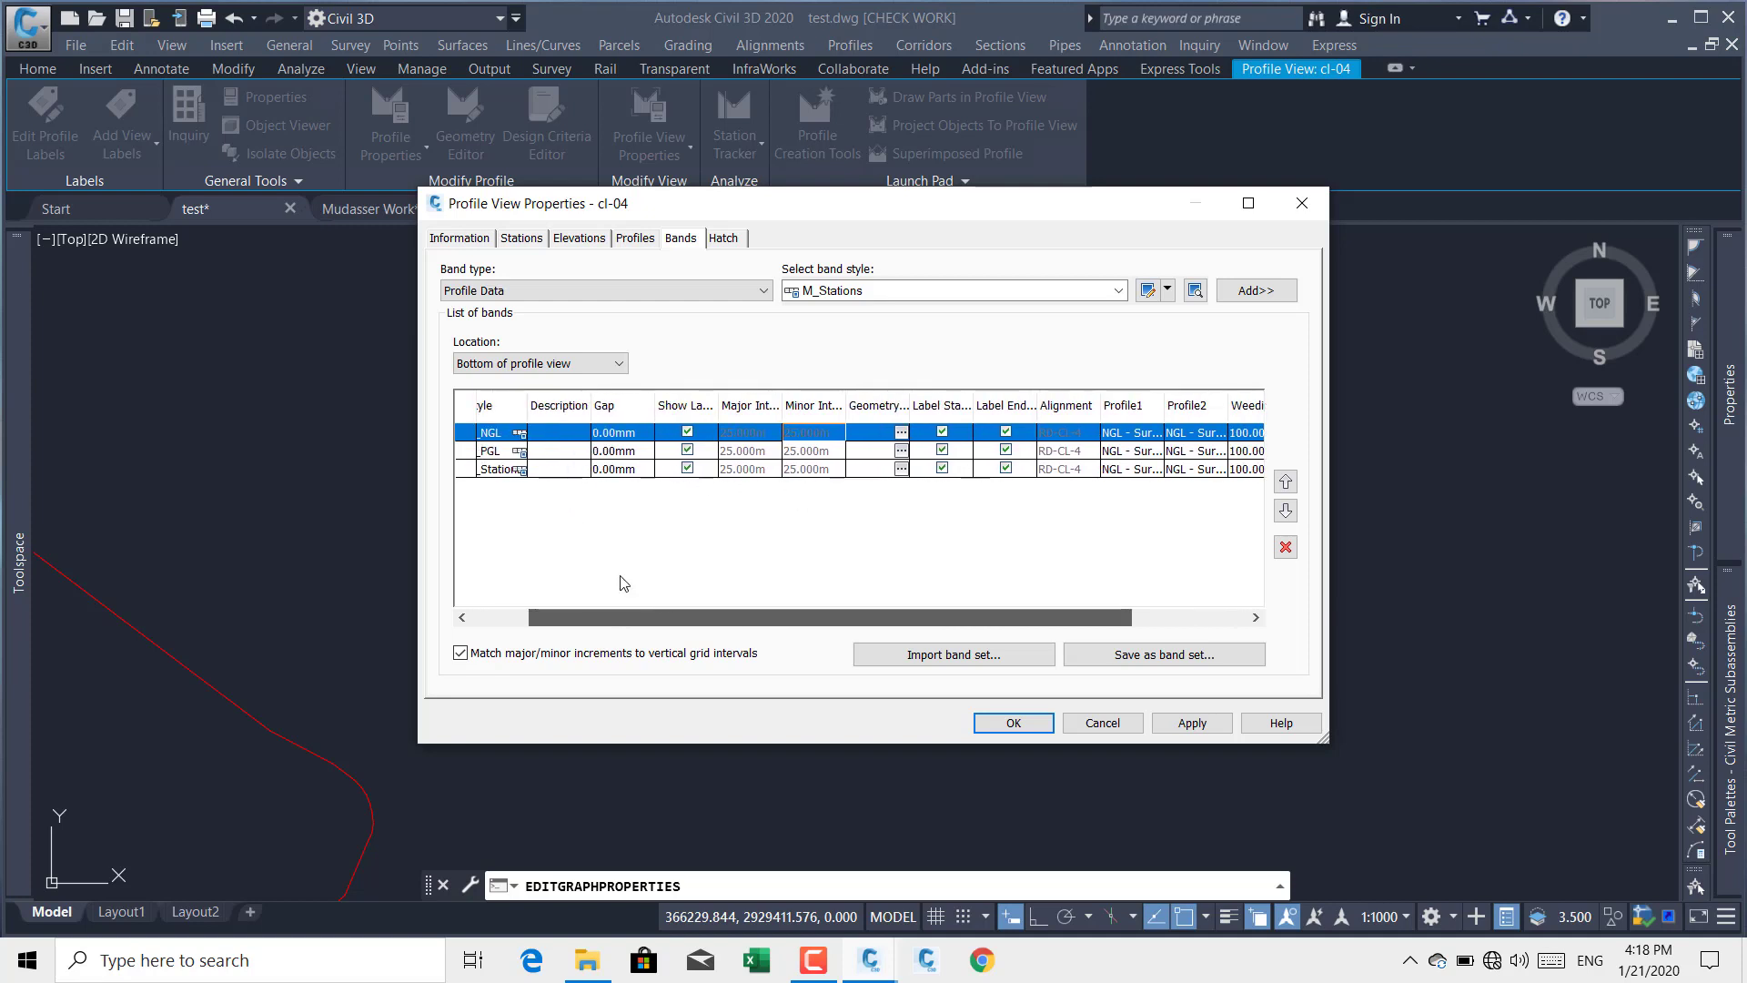
pyautogui.click(1203, 455)
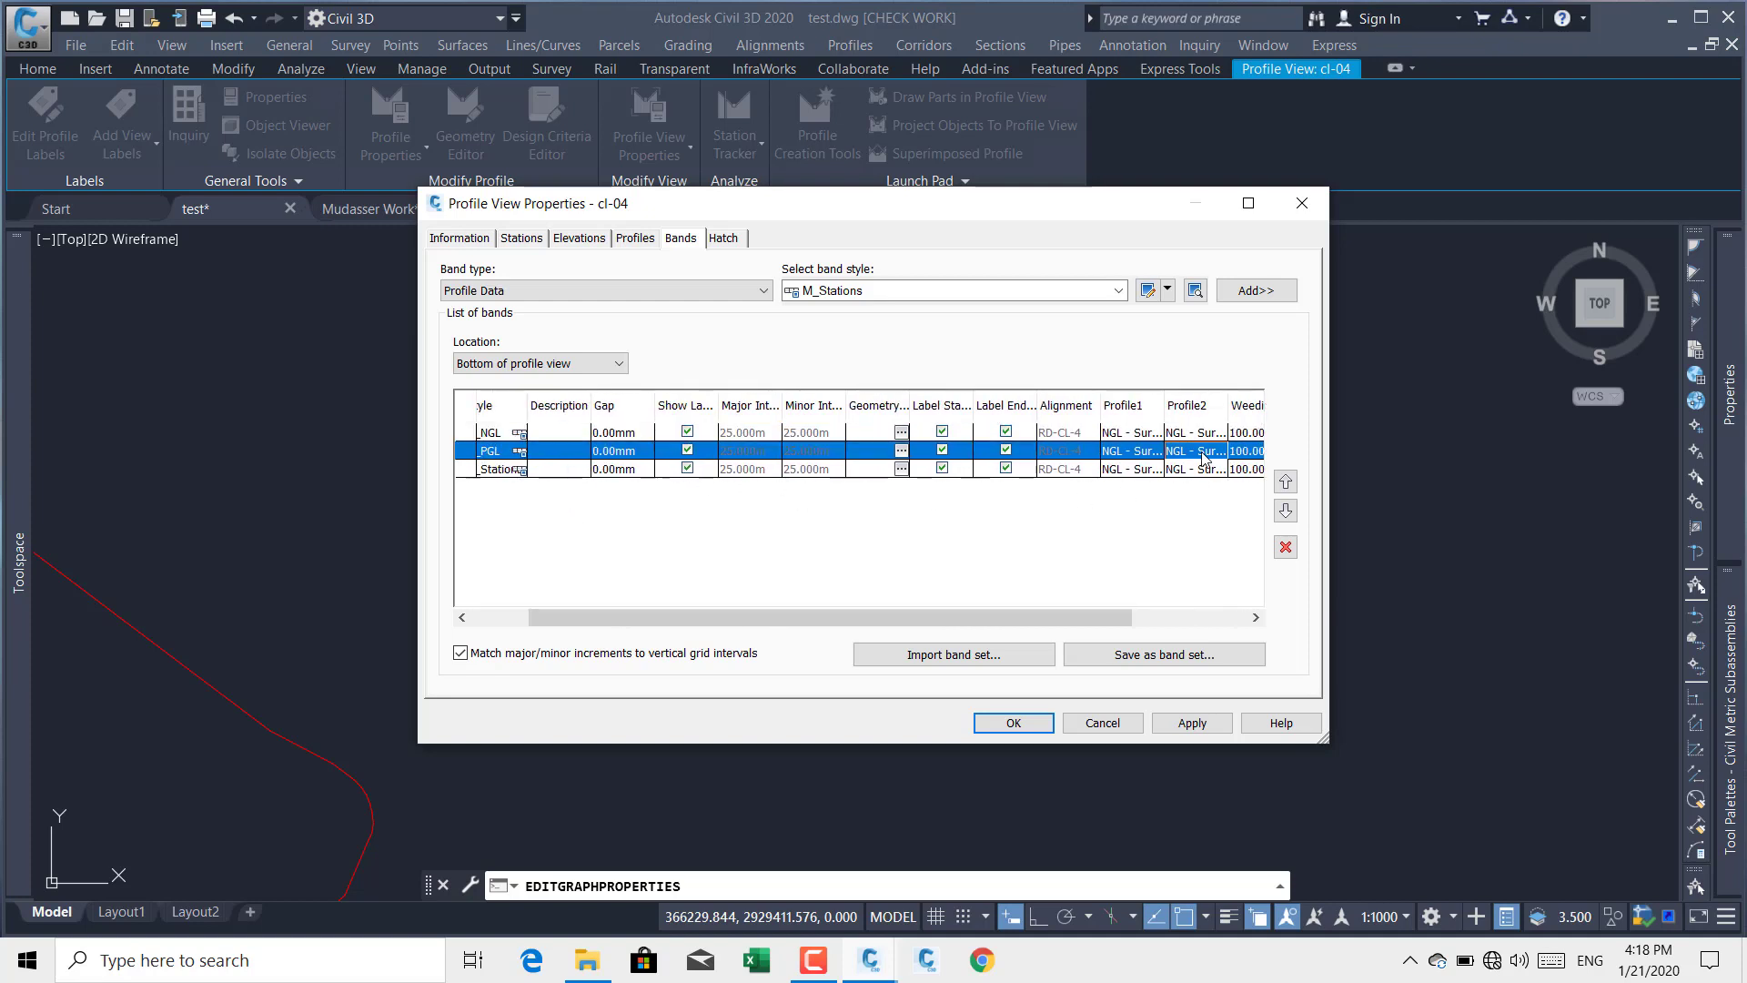
pyautogui.click(1202, 455)
pyautogui.click(1180, 491)
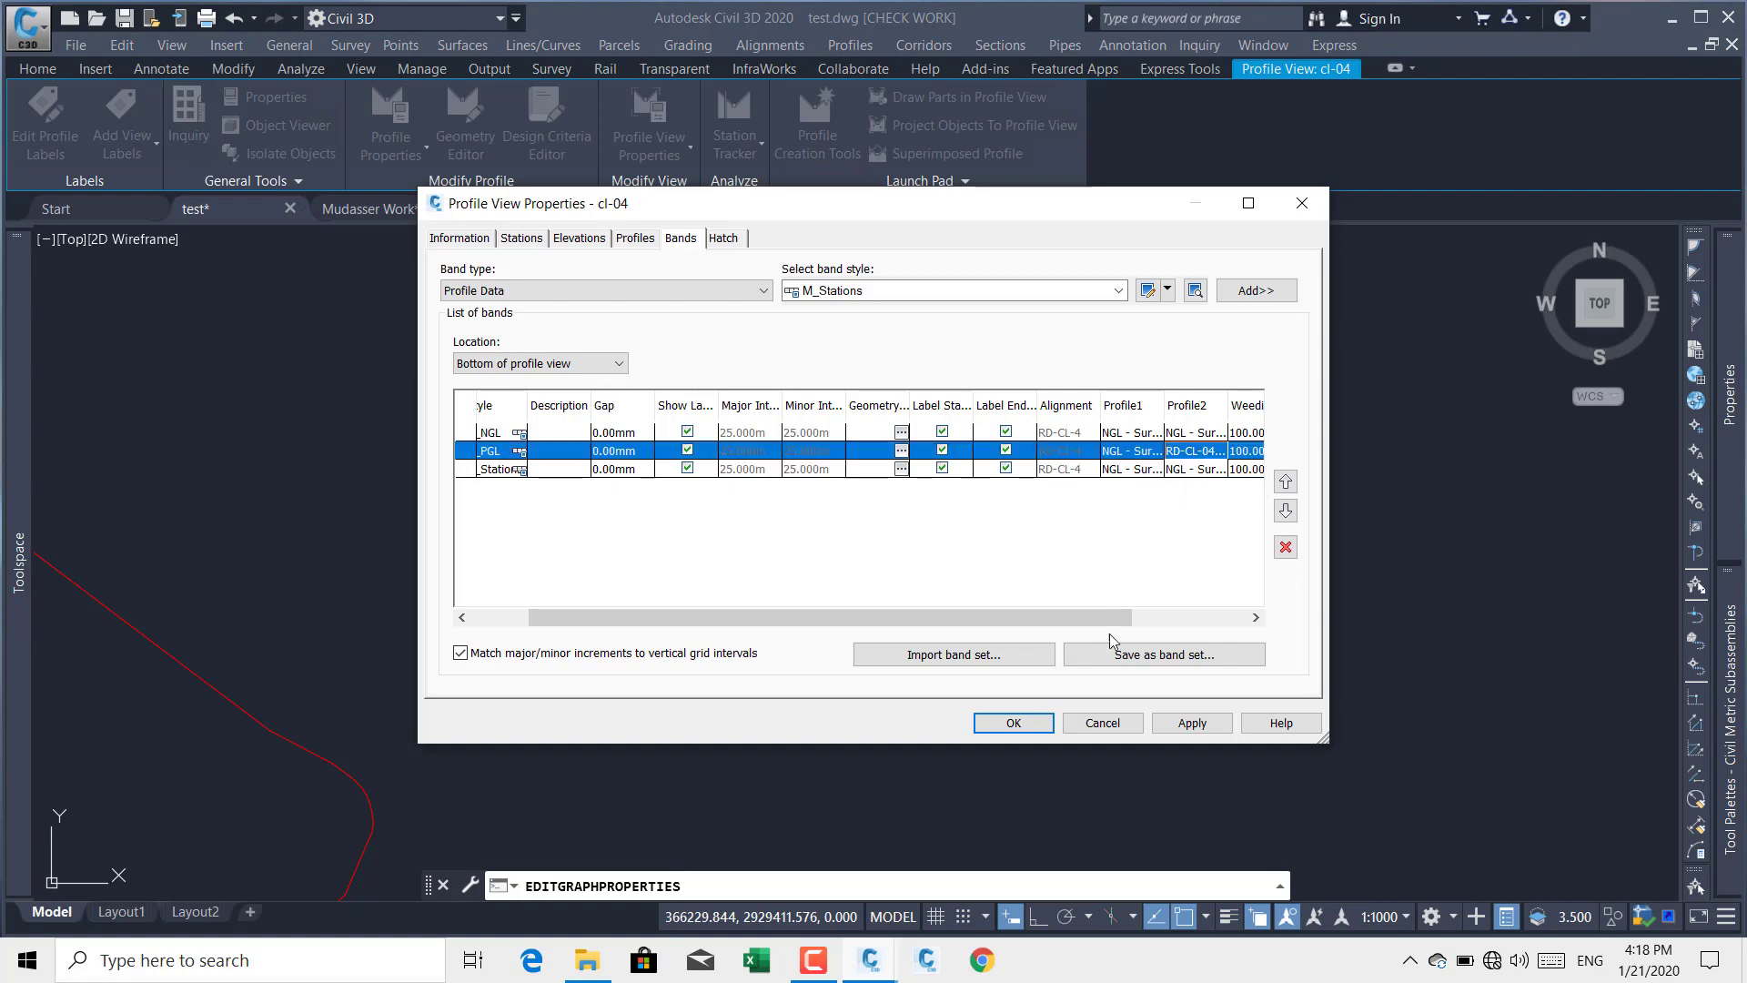
pyautogui.click(1172, 725)
pyautogui.click(1012, 723)
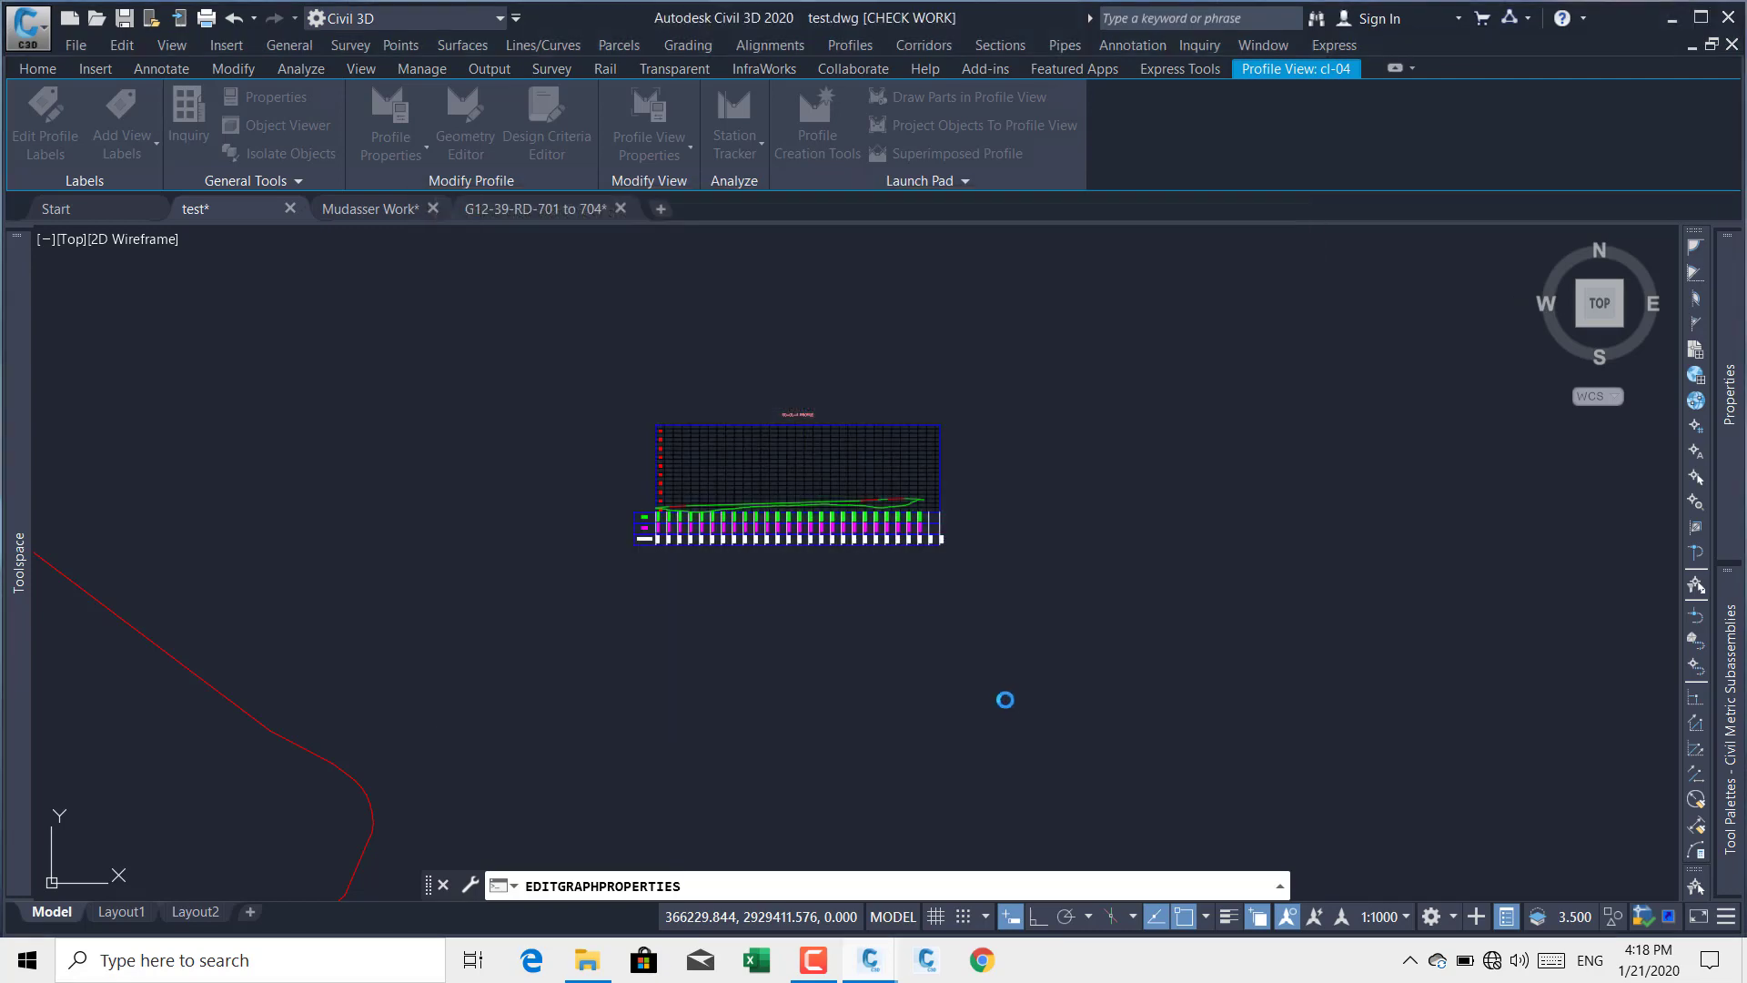
pyautogui.scroll(5, 671, 476)
pyautogui.scroll(-7, 800, 612)
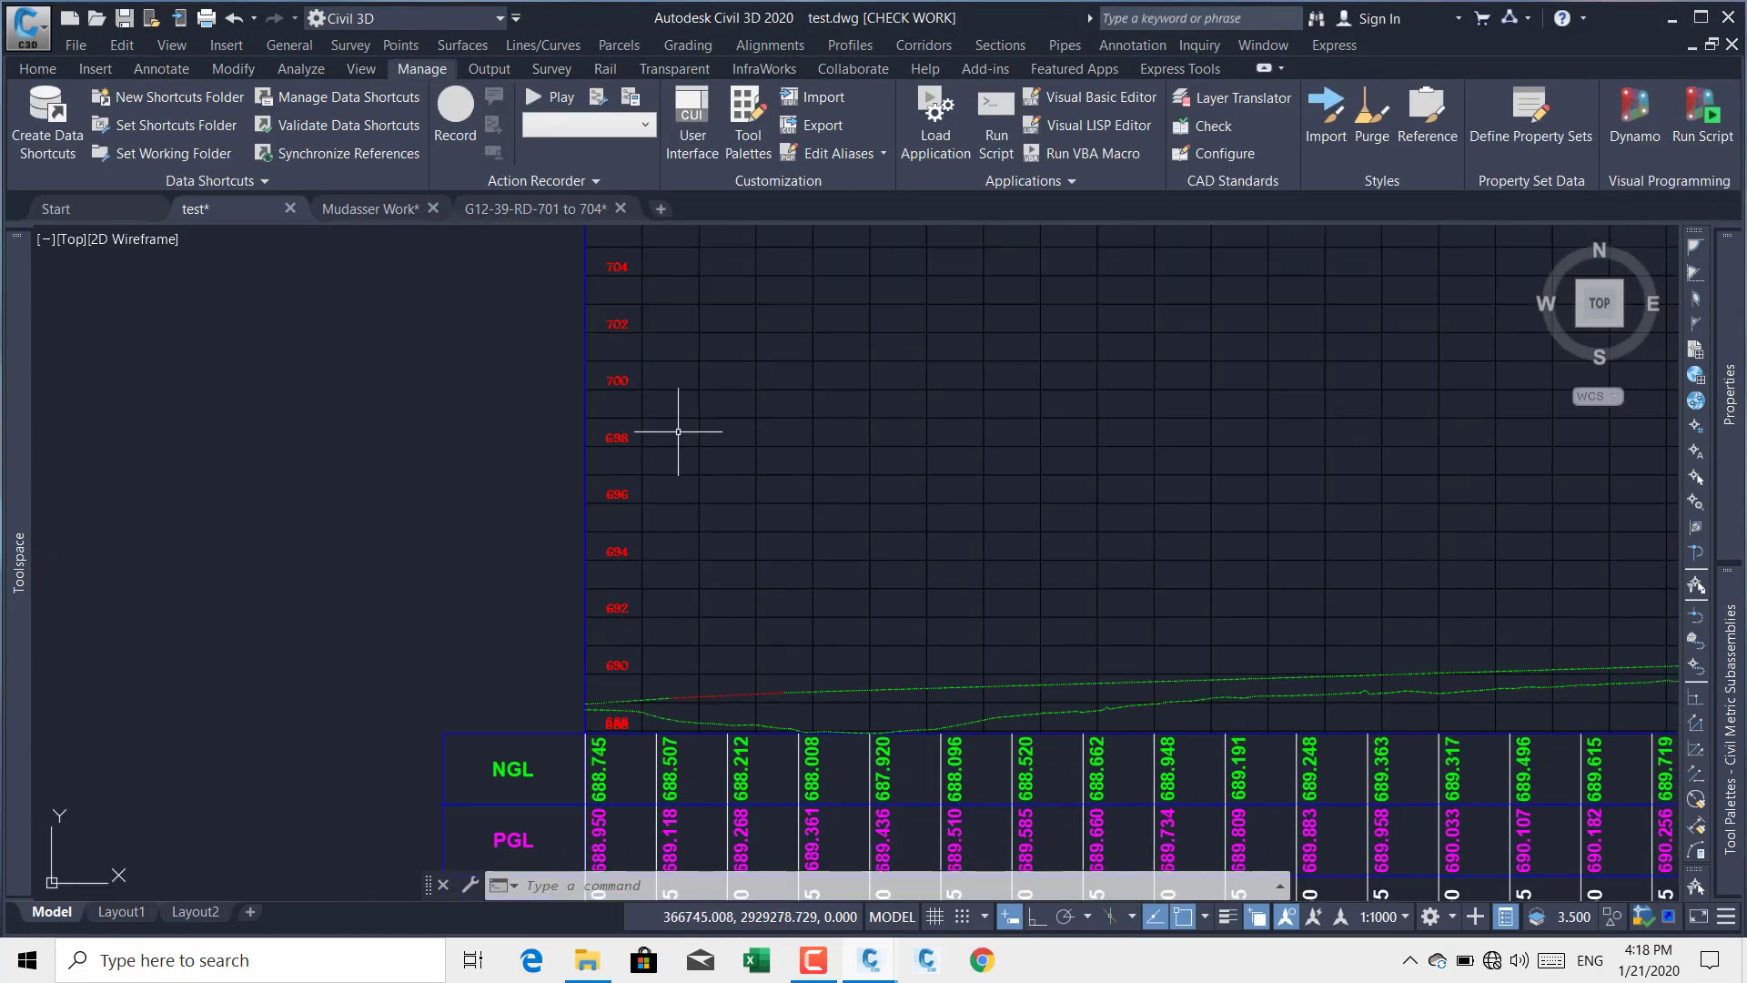
# Step: Examine the NGL, PGL and station bands along the full length of the cl-04 profile view and its place in the site plan
pyautogui.scroll(7, 1083, 491)
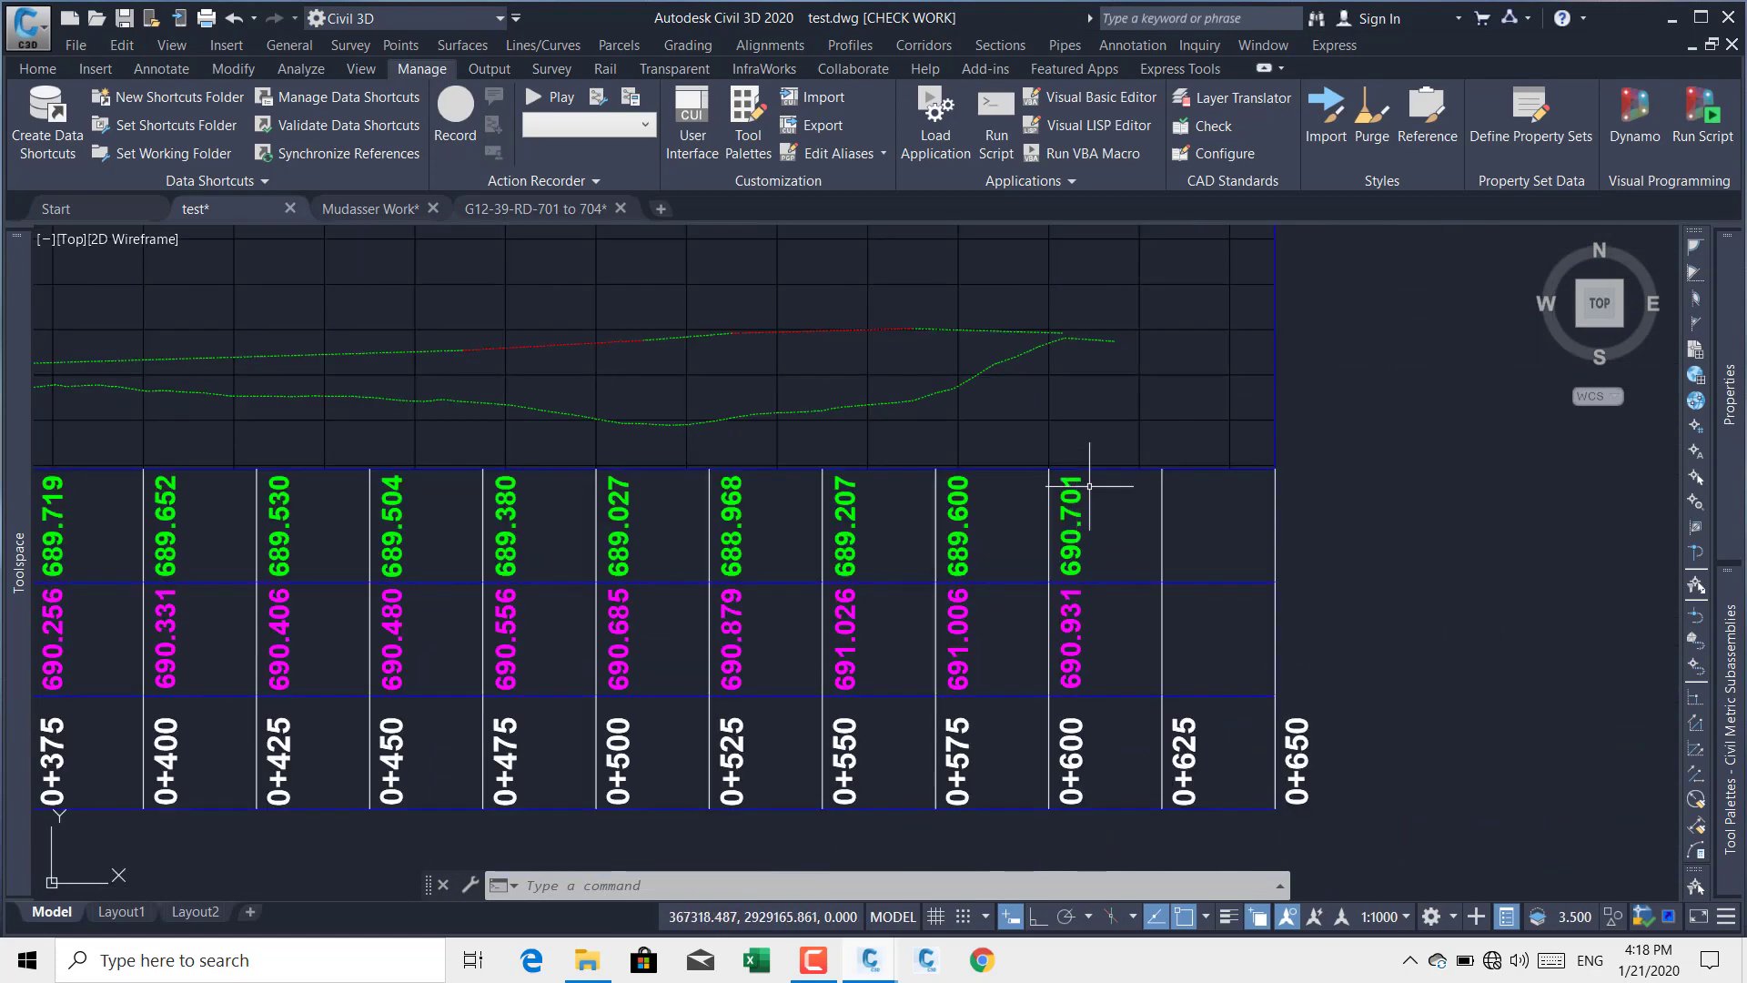
pyautogui.scroll(-1, 1179, 491)
pyautogui.scroll(-4, 1179, 491)
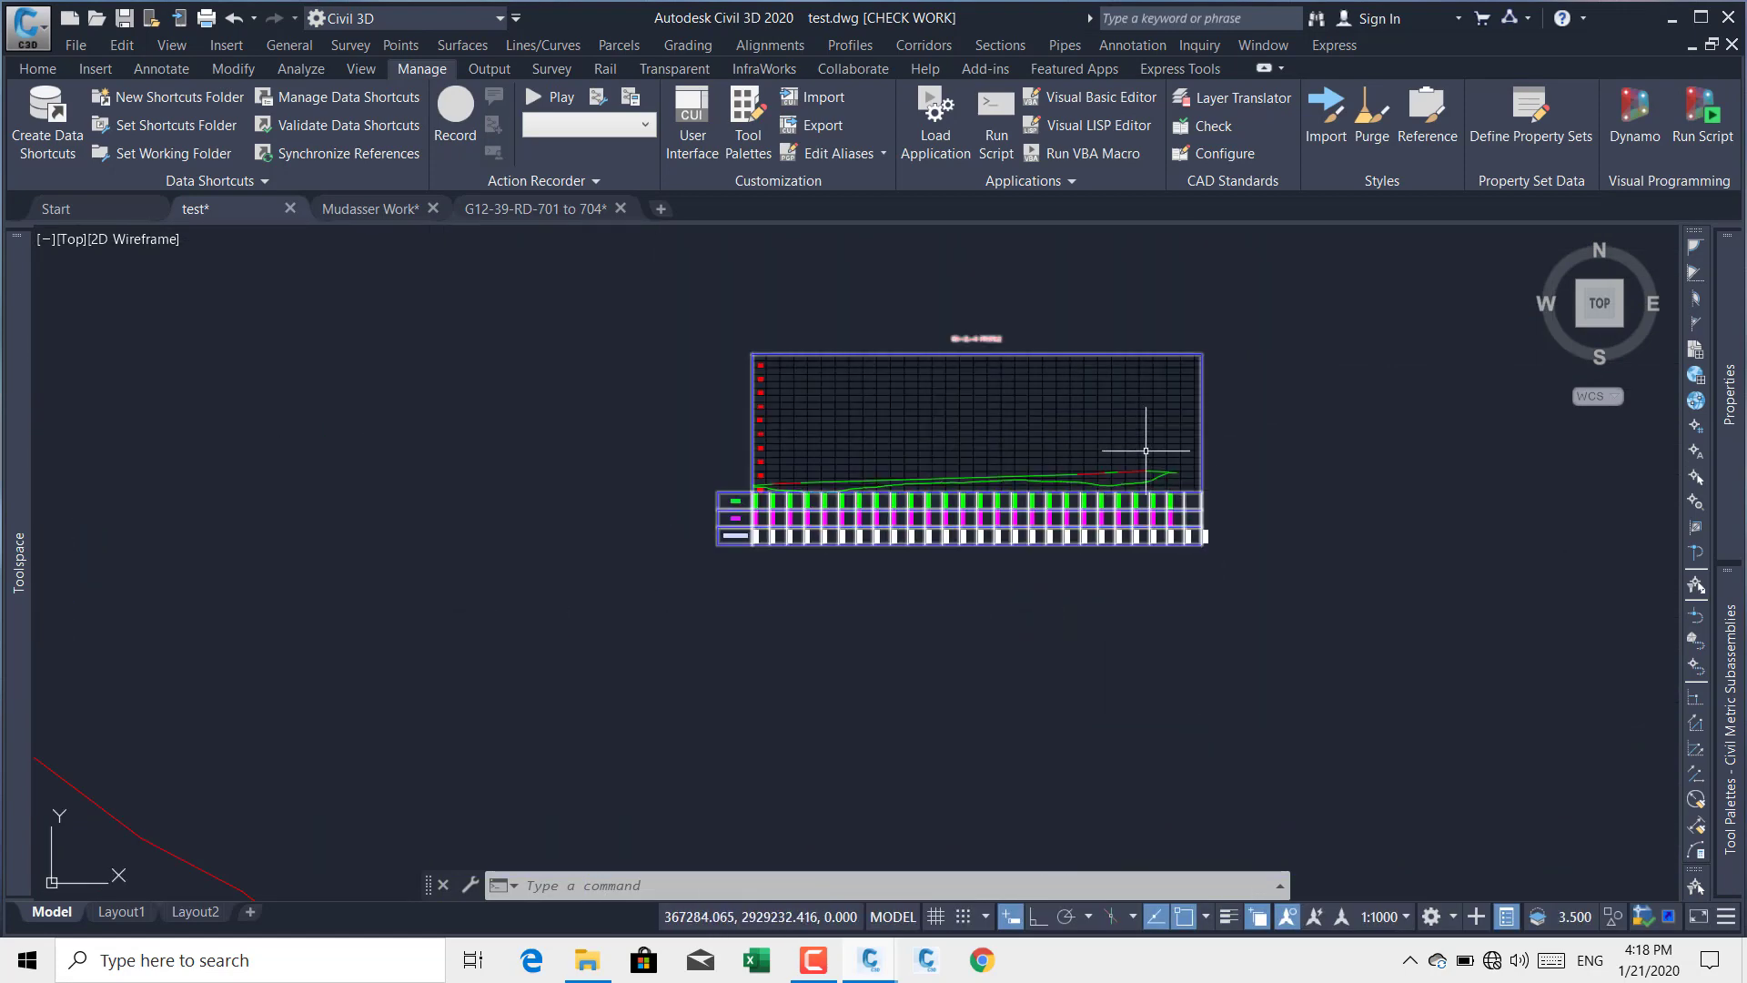
pyautogui.scroll(8, 816, 552)
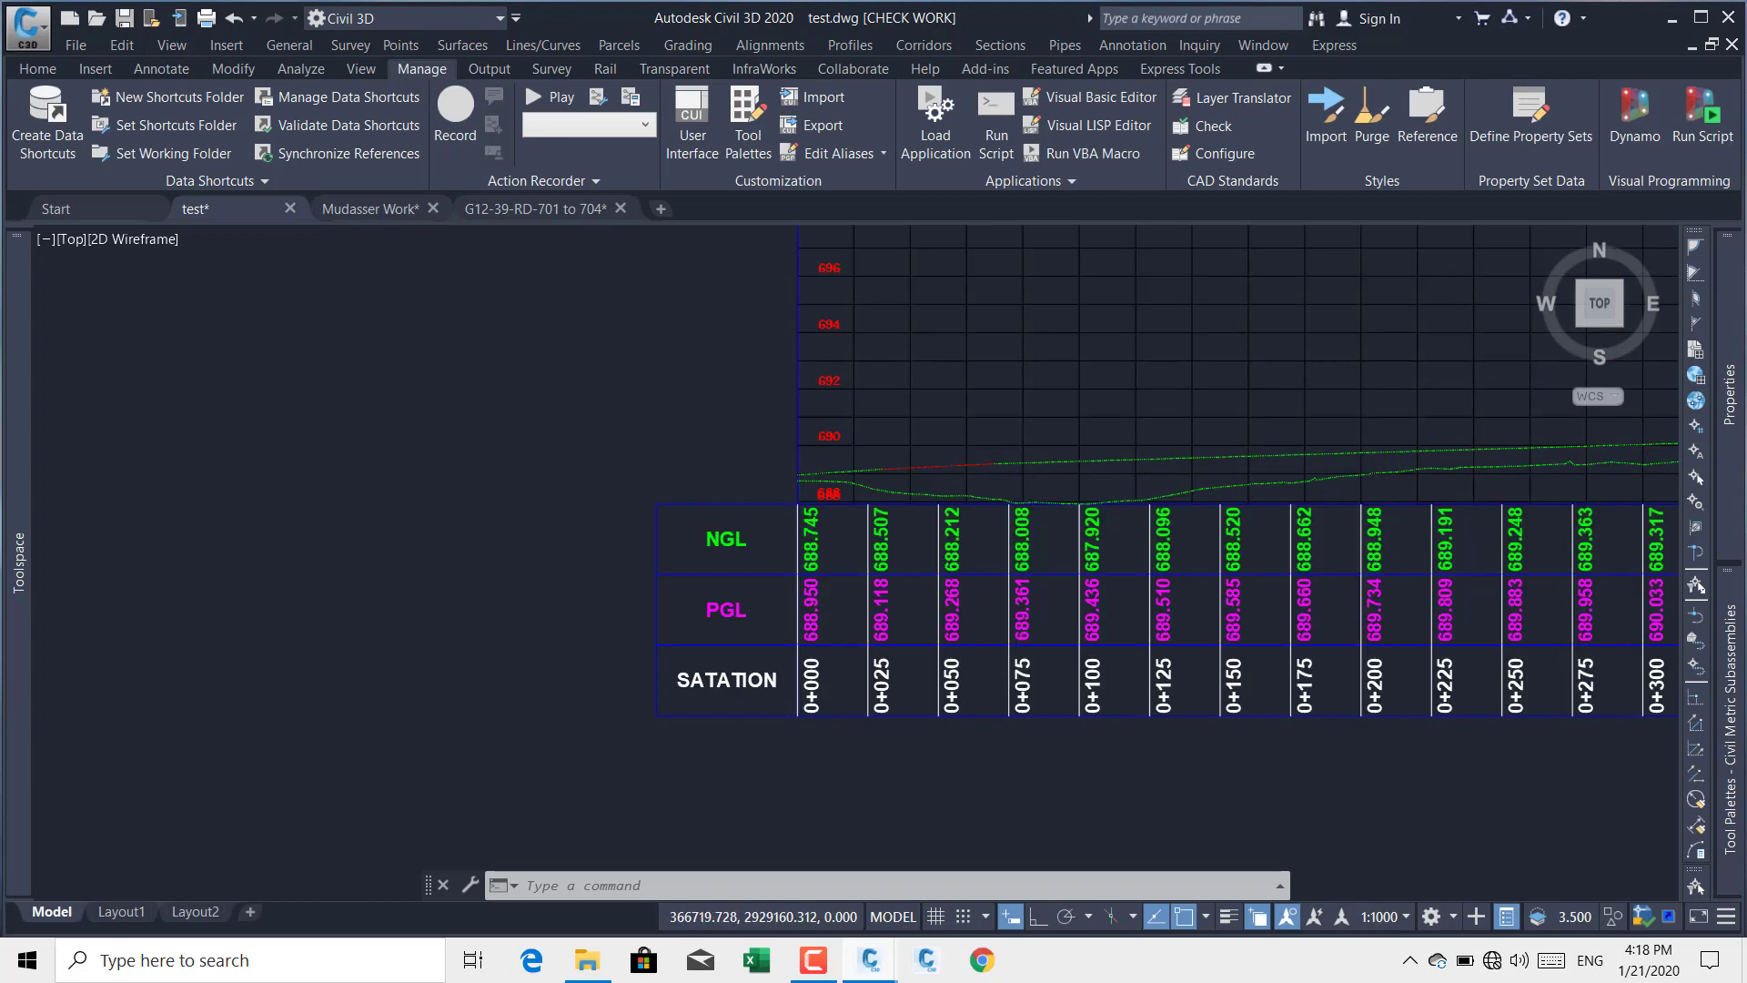
pyautogui.scroll(-5, 816, 552)
pyautogui.scroll(7, 896, 582)
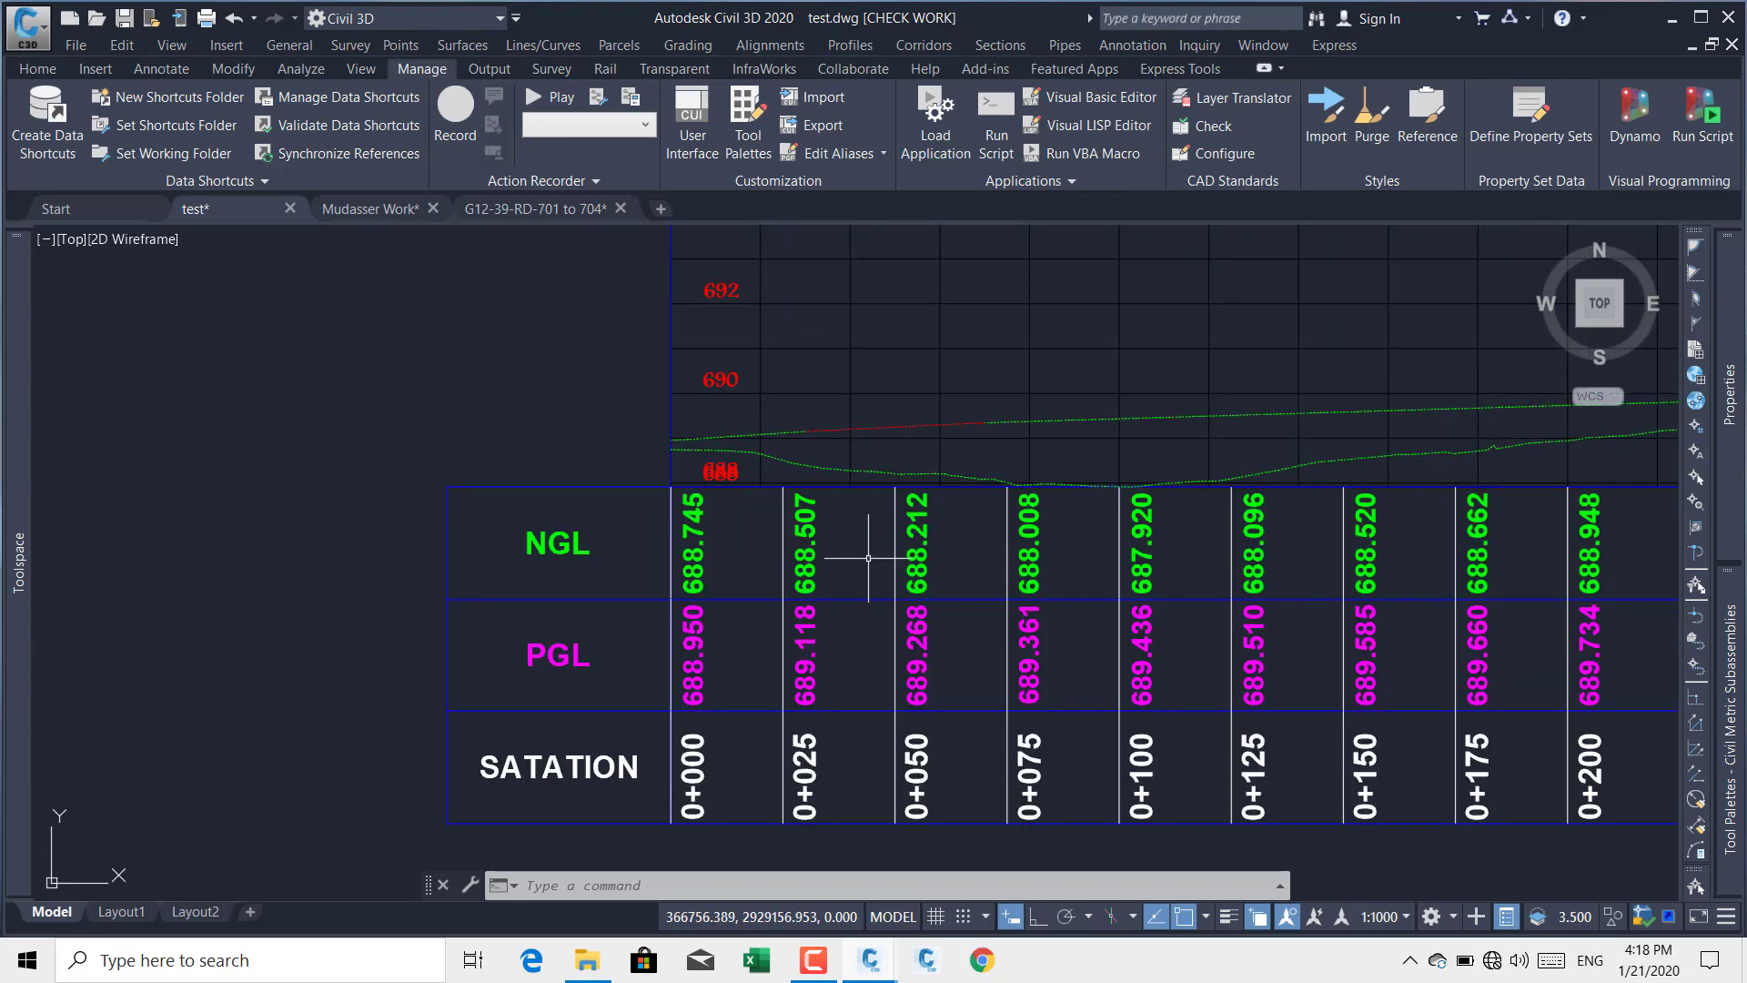
pyautogui.scroll(-10, 866, 603)
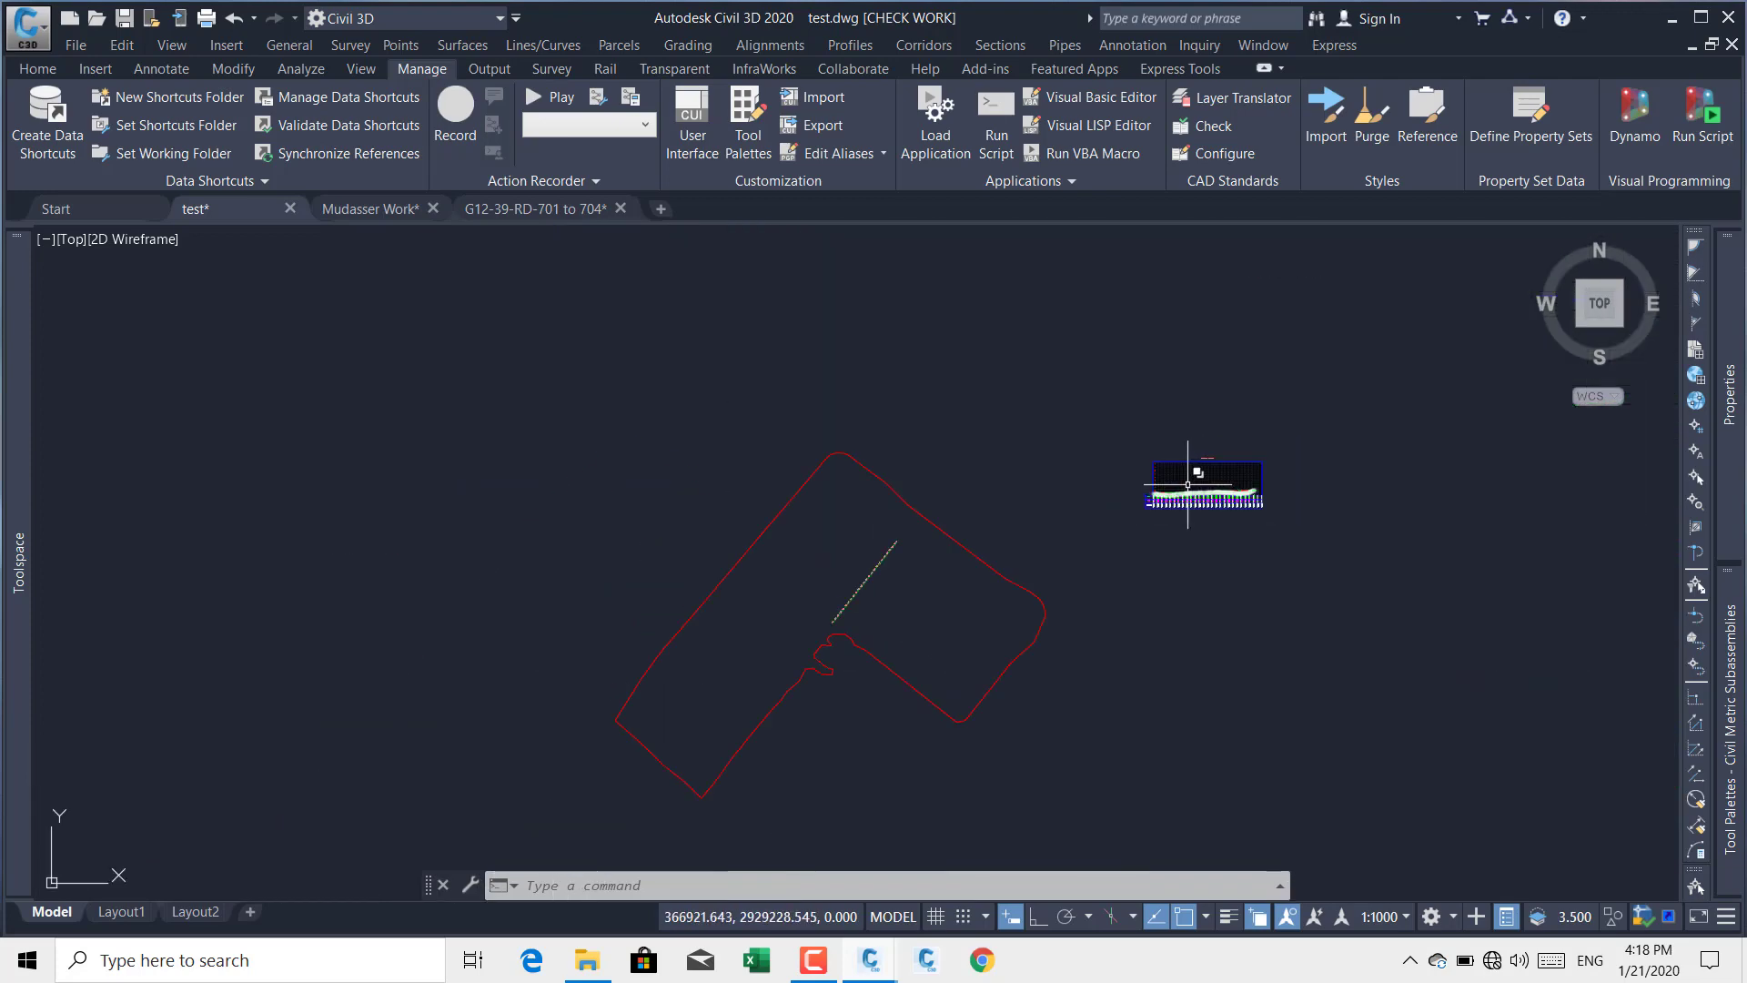
pyautogui.scroll(5, 878, 597)
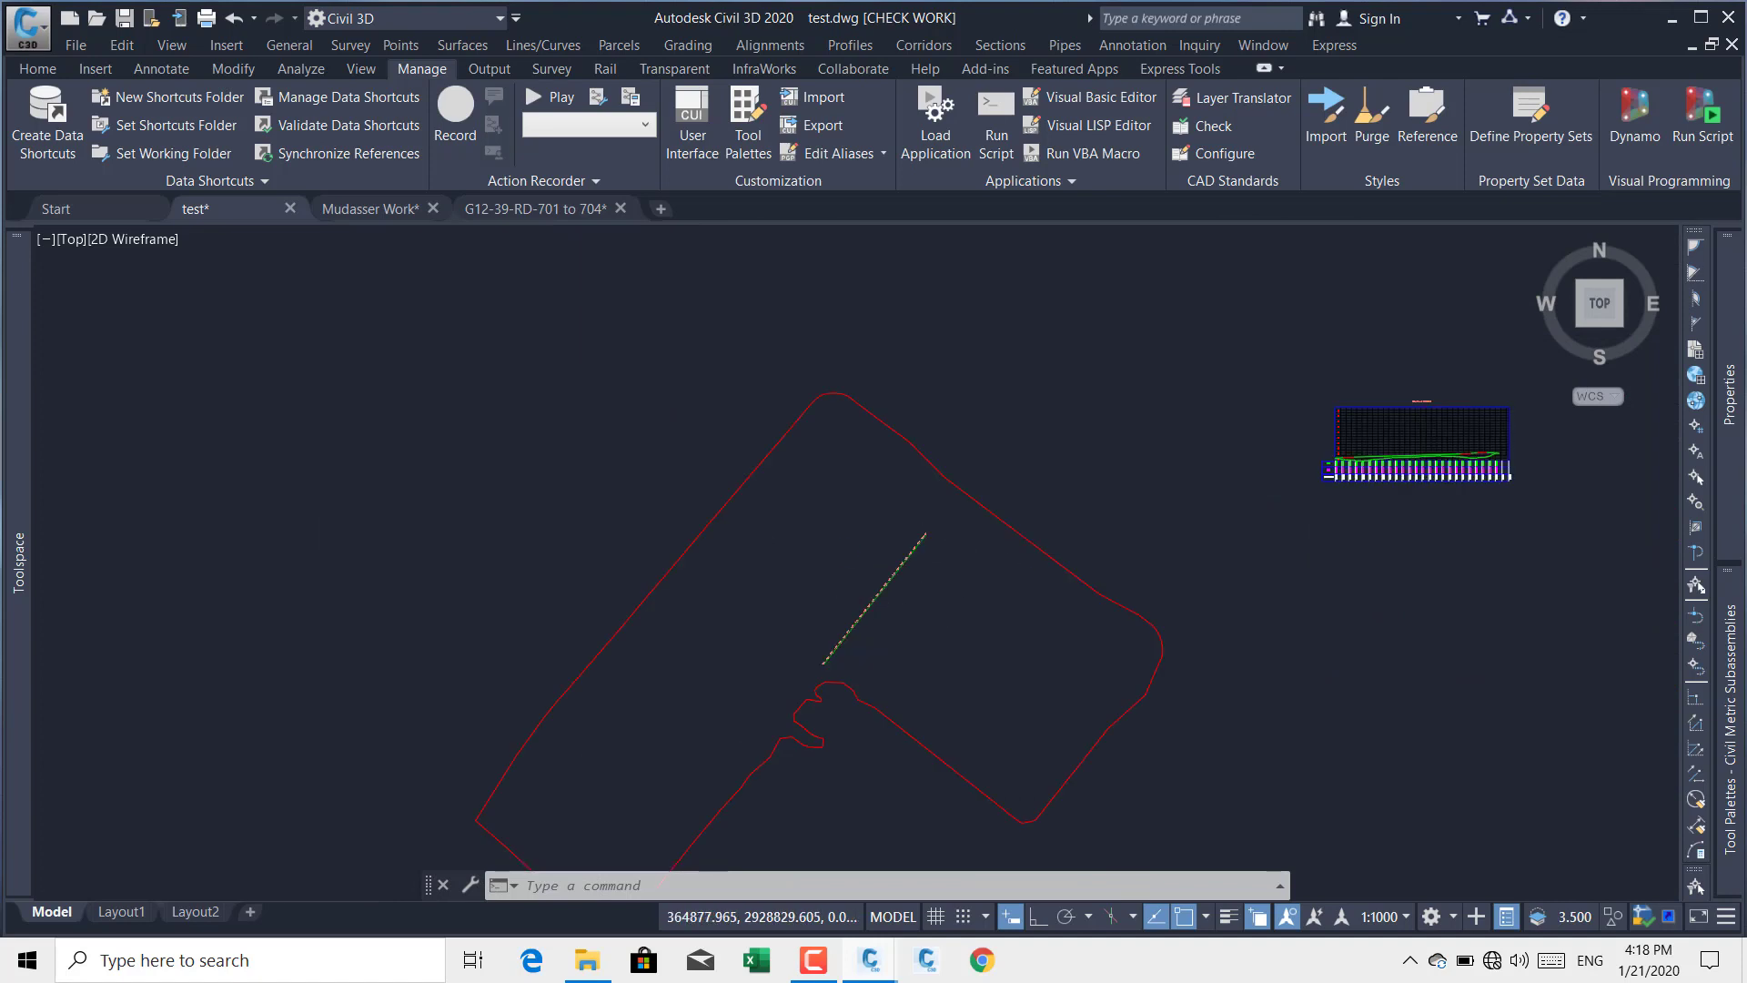
pyautogui.scroll(-5, 858, 546)
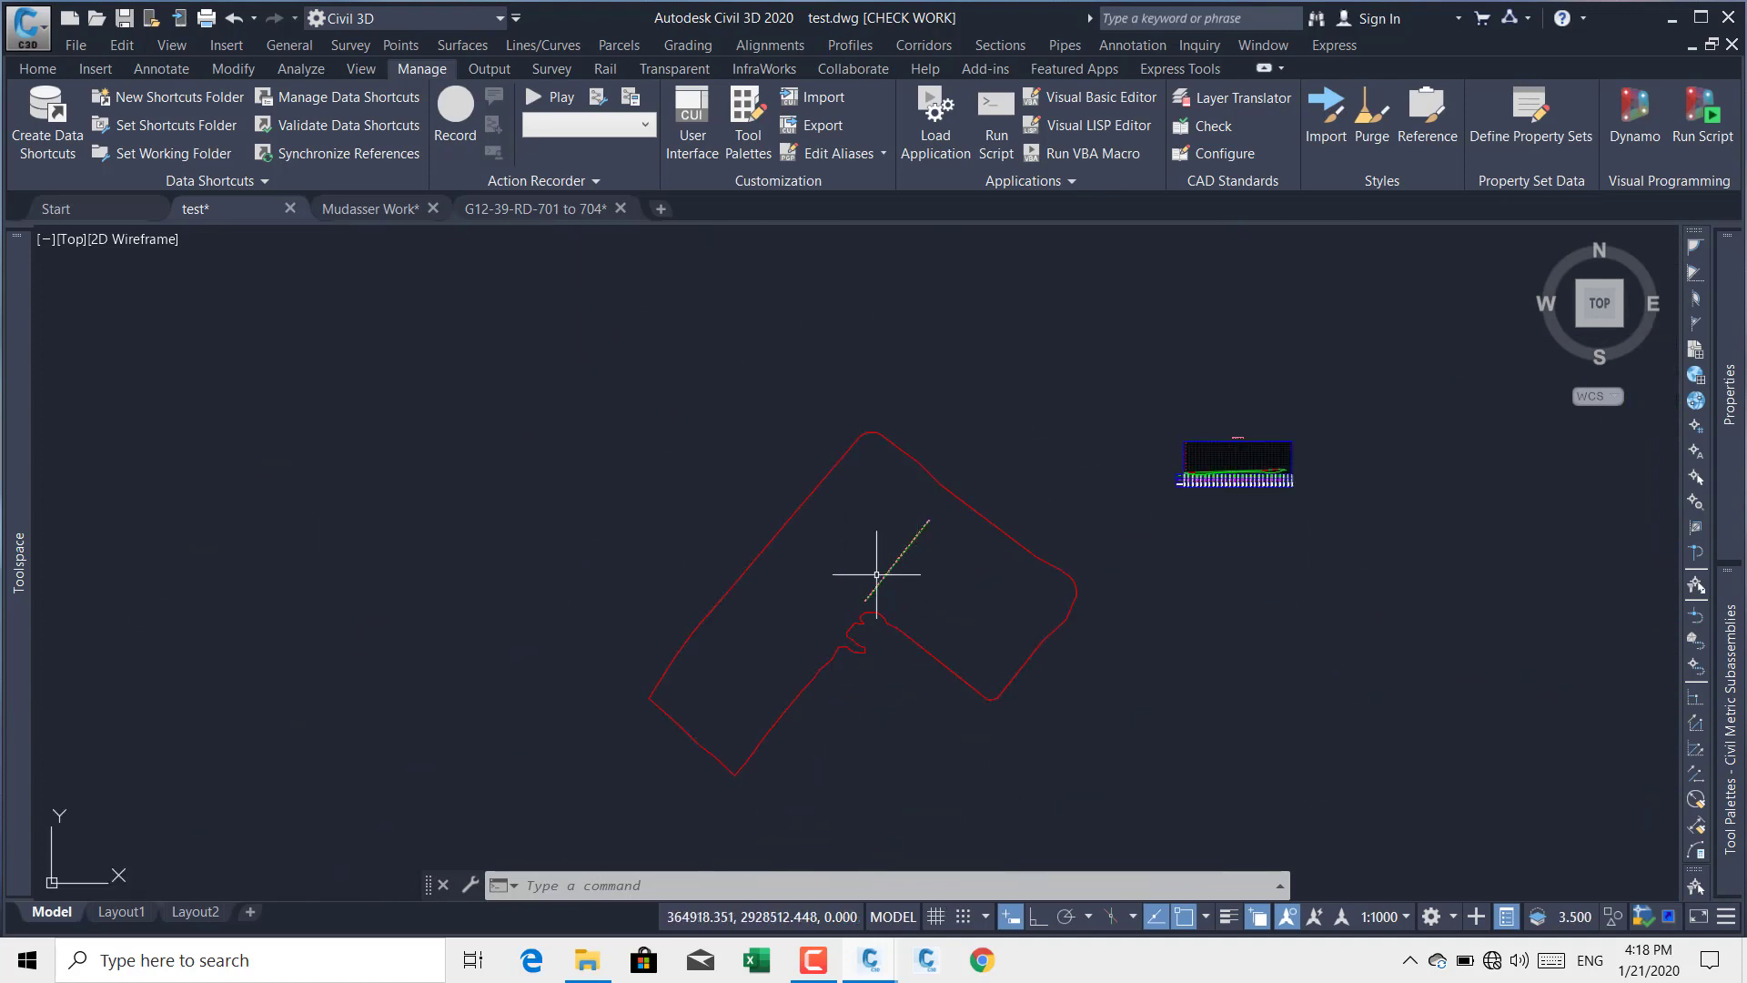
# Step: Switch to the open Work drawing and examine the road layout around RD-CL-04, RD-CL-05 and RD-CL-06
pyautogui.click(386, 213)
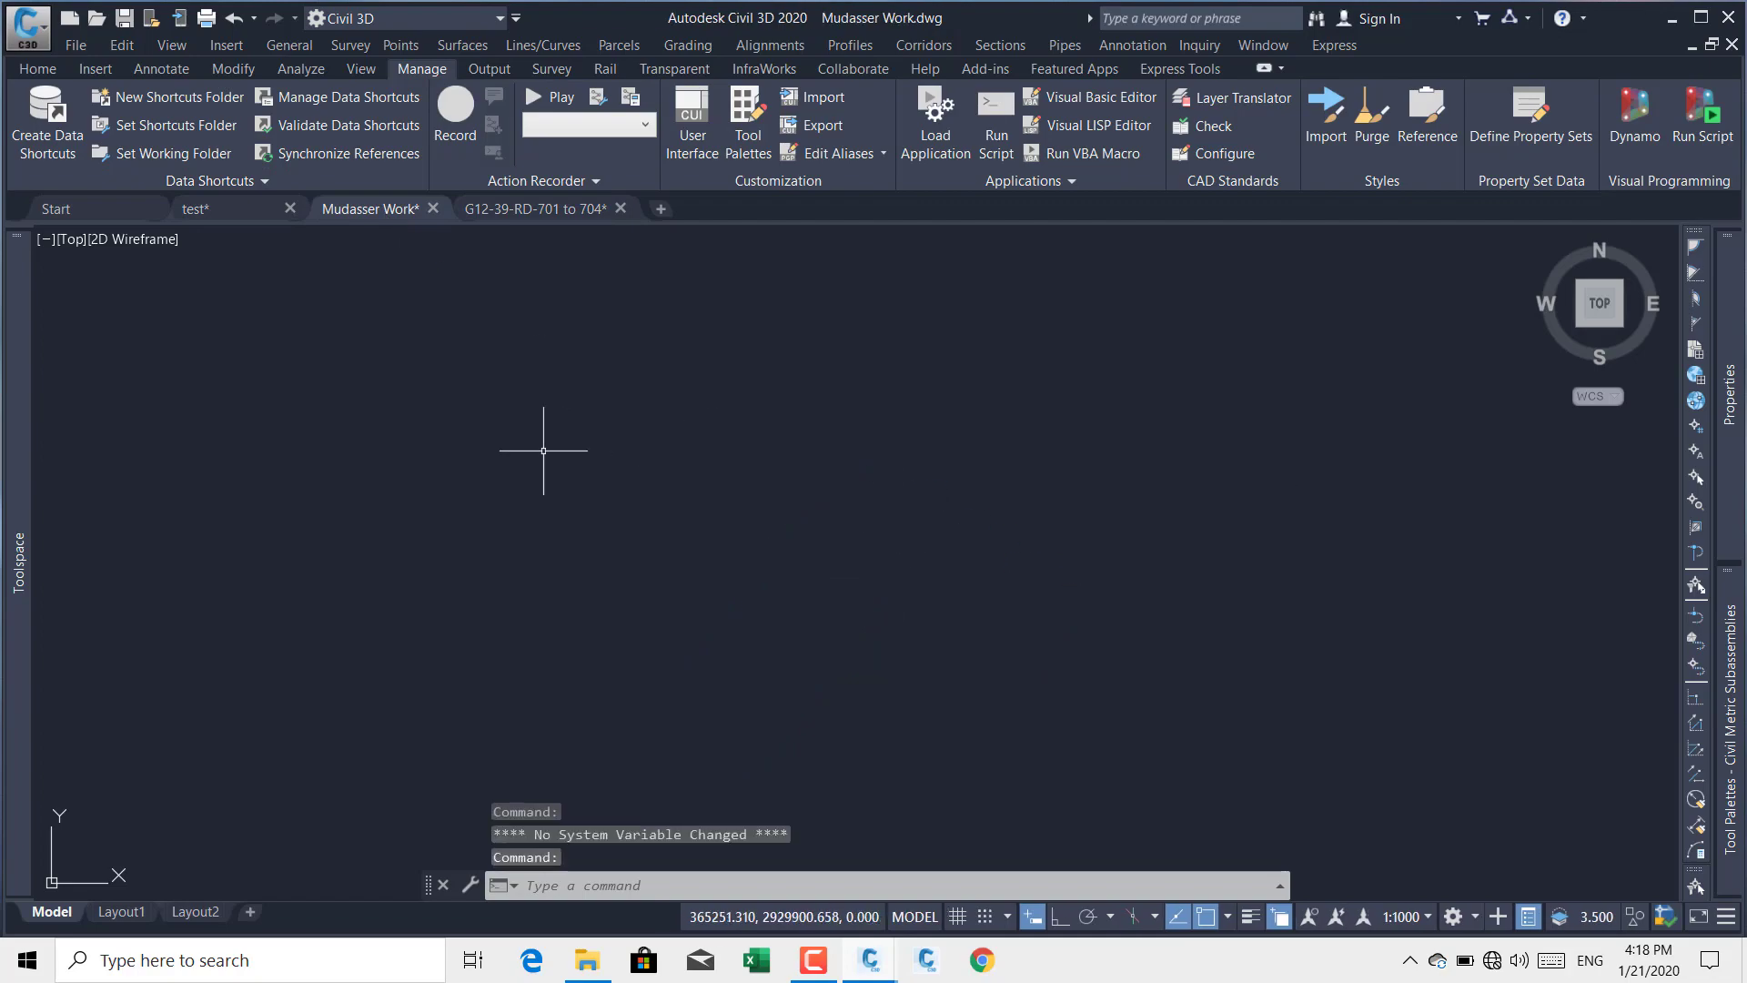
pyautogui.scroll(5, 653, 543)
pyautogui.scroll(5, 652, 543)
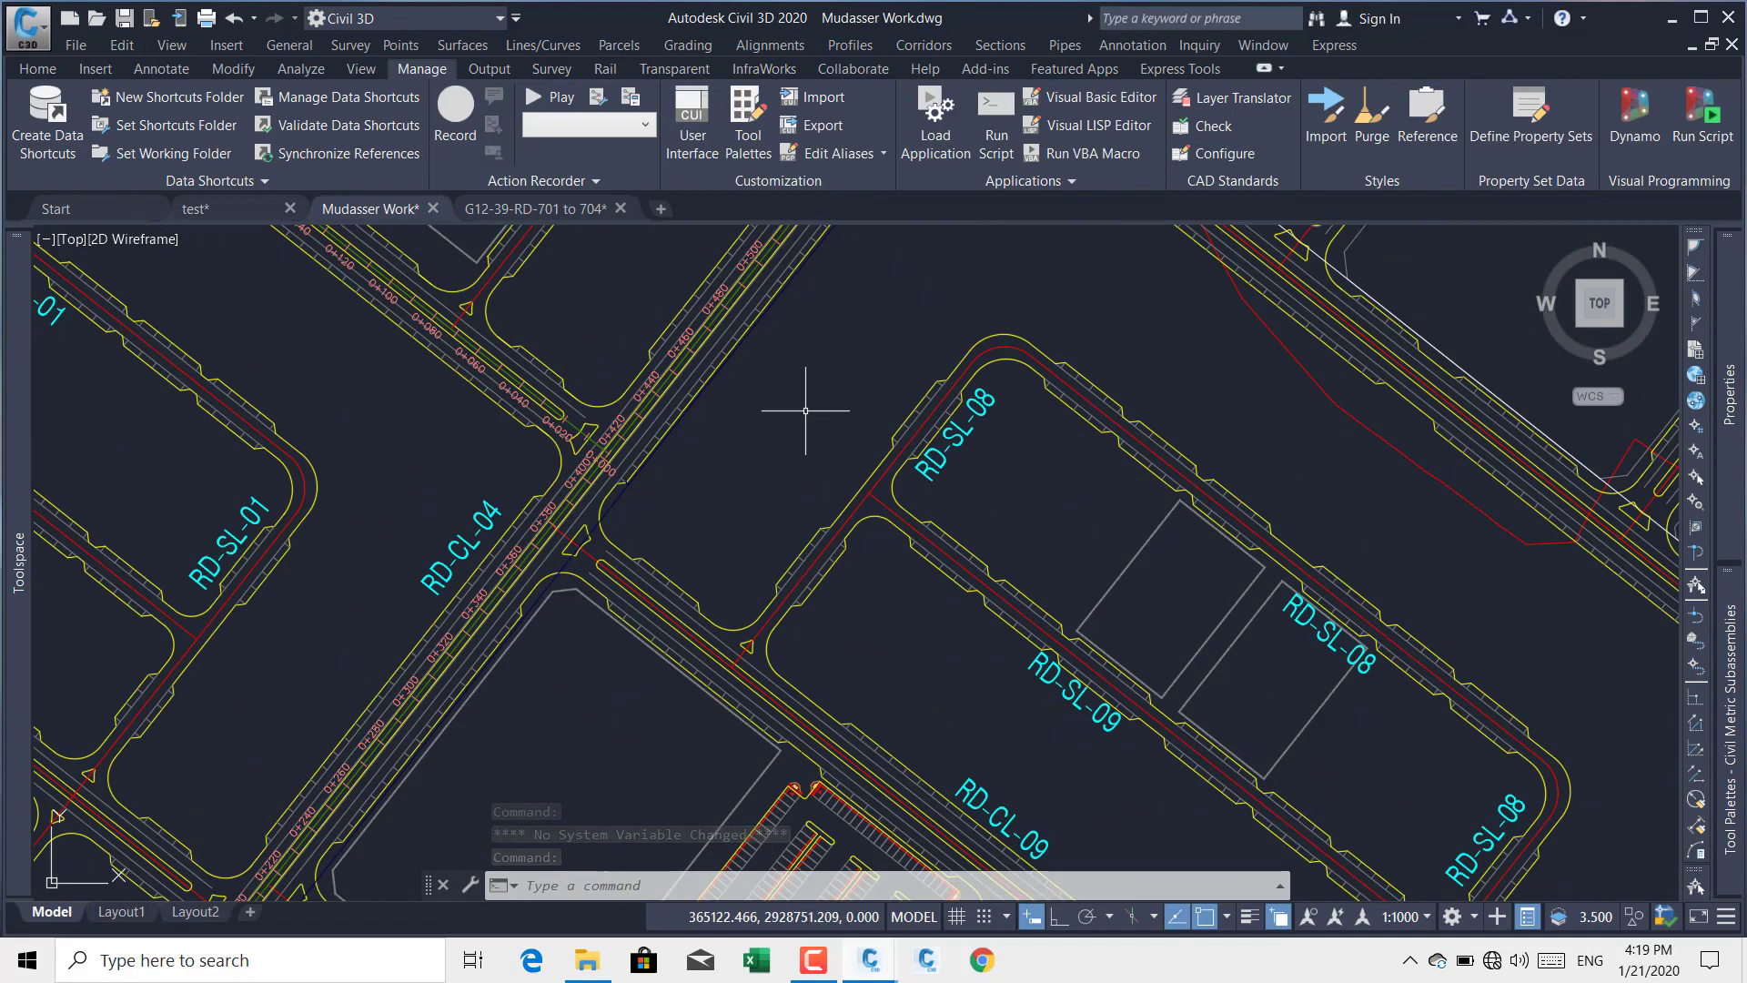
pyautogui.moveTo(455, 510)
pyautogui.mouseDown(button='middle')
pyautogui.moveTo(570, 540)
pyautogui.moveTo(631, 587)
pyautogui.moveTo(659, 543)
pyautogui.mouseUp(button='middle')
pyautogui.scroll(-5, 659, 543)
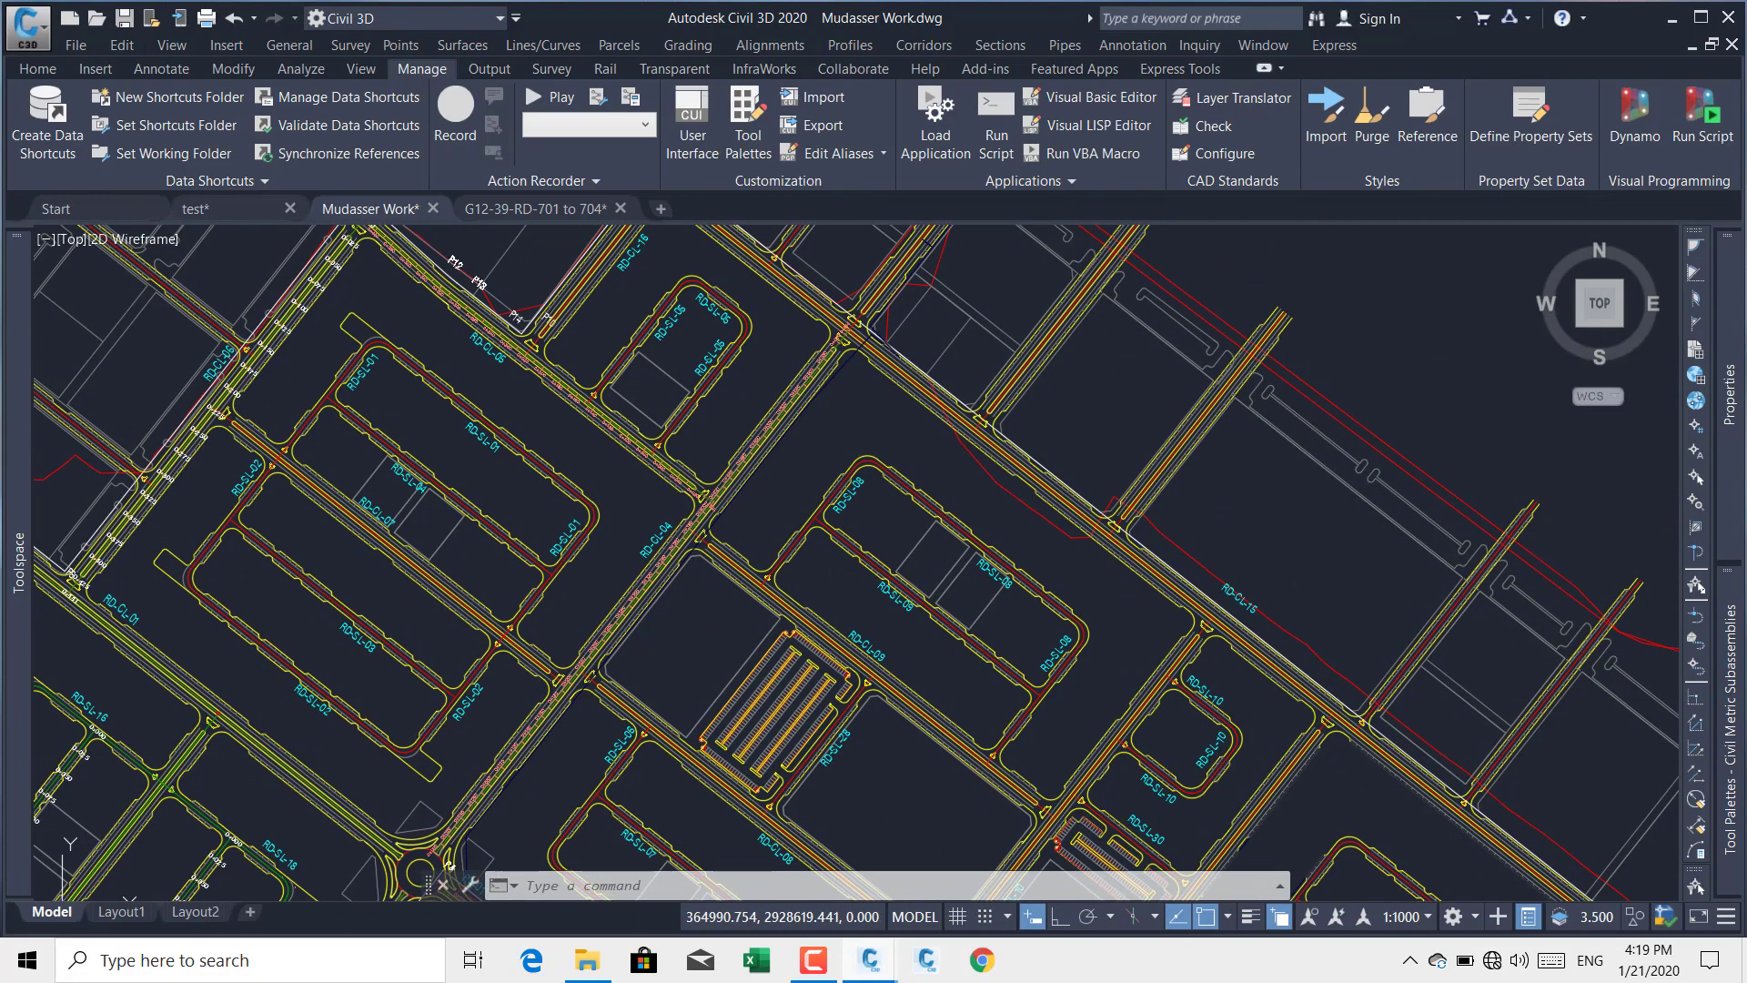
pyautogui.scroll(6, 538, 389)
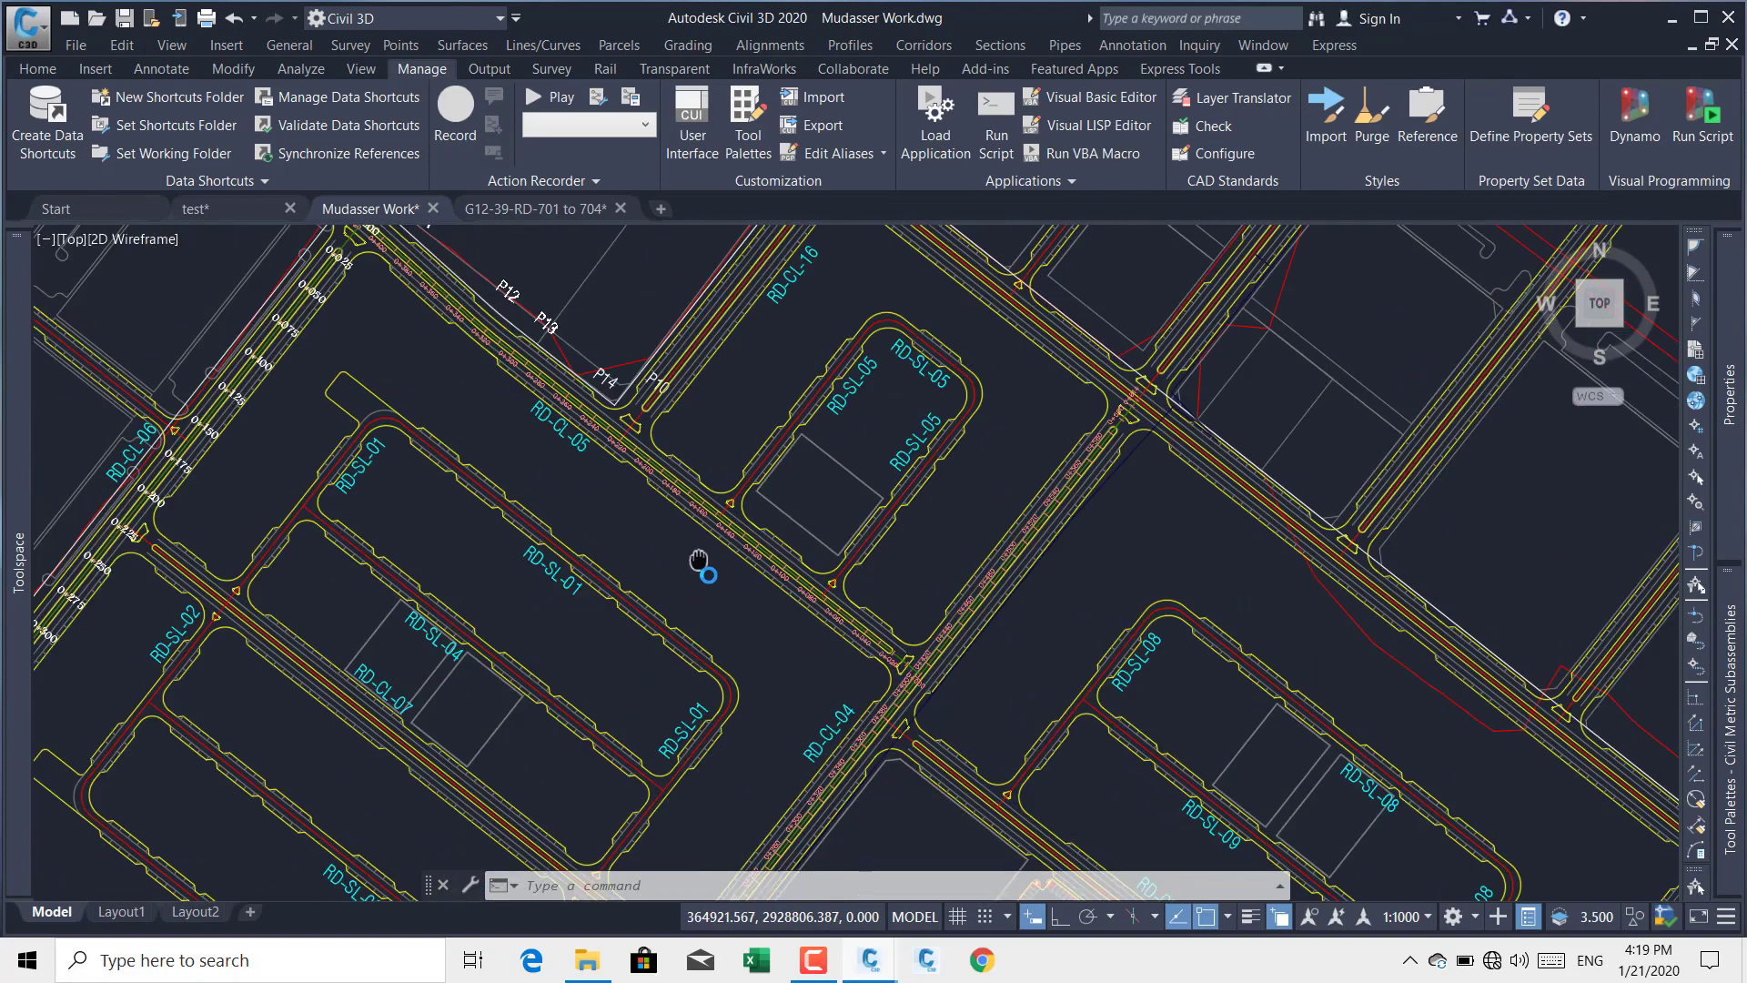
pyautogui.scroll(-5, 573, 444)
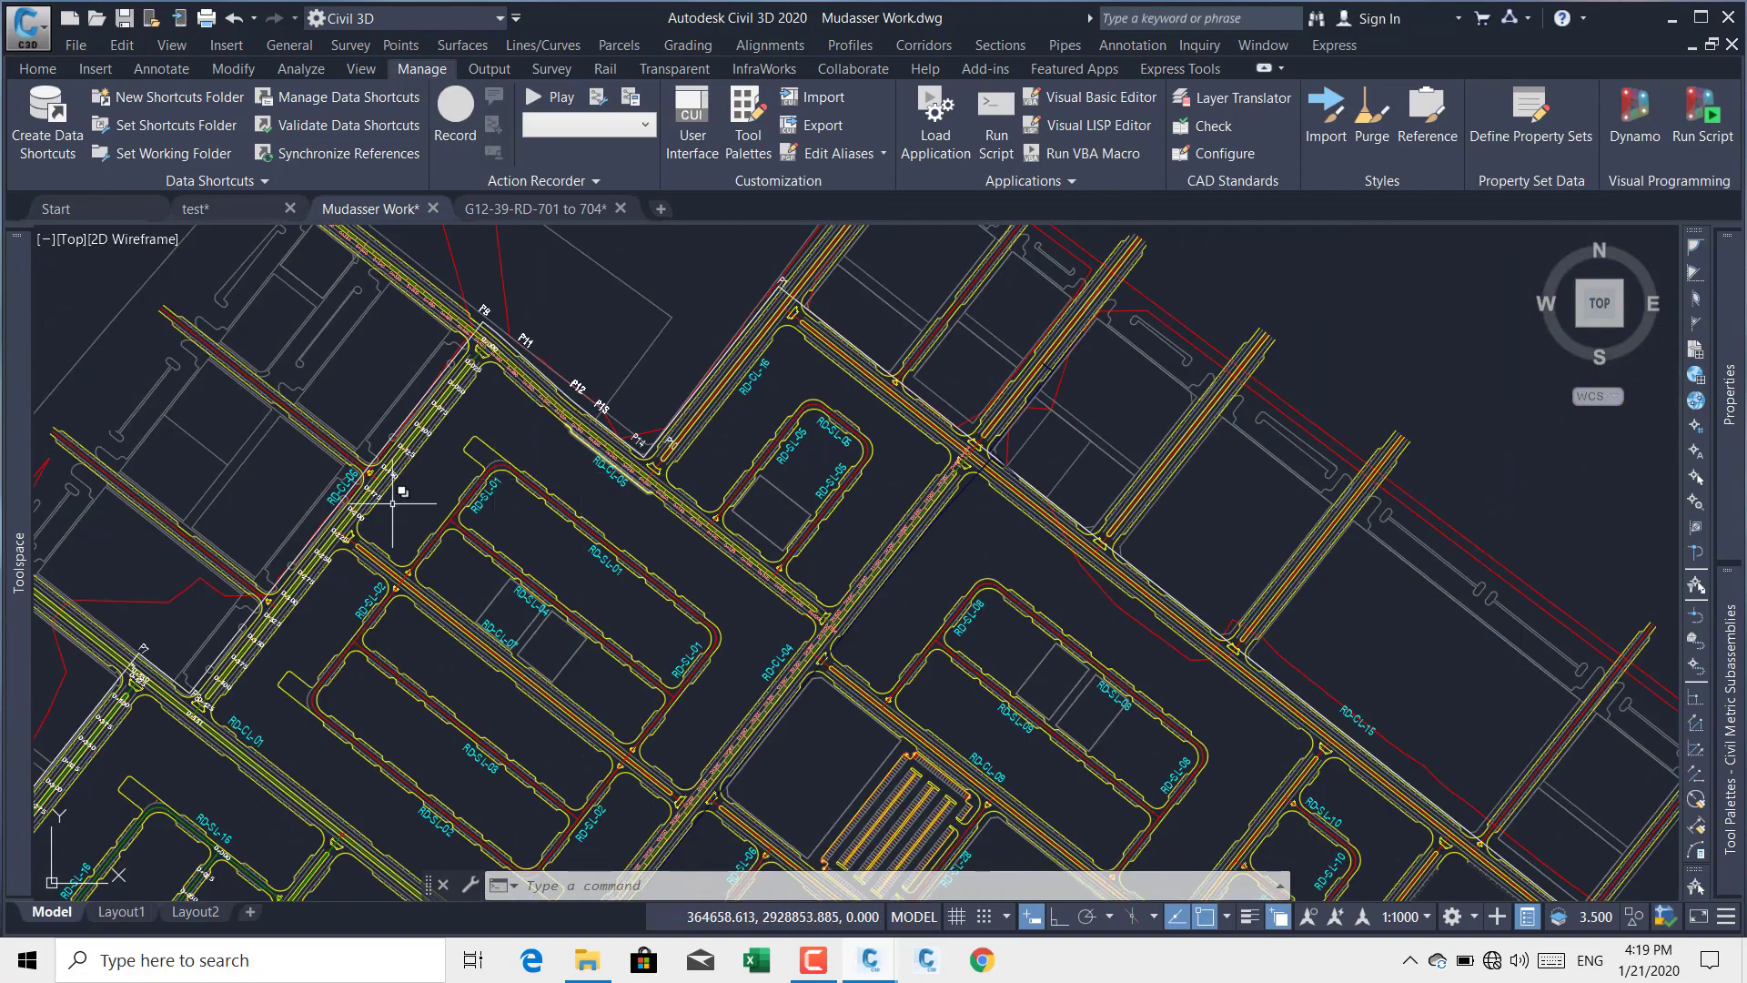
# Step: Draw an open three-segment polyline around the RD-SL-01 block, running alongside RD-CL-06, RD-CL-05 and RD-CL-04
pyautogui.scroll(4, 347, 522)
pyautogui.scroll(-2, 881, 355)
pyautogui.moveTo(881, 355); pyautogui.dragTo(601, 465, button='middle')
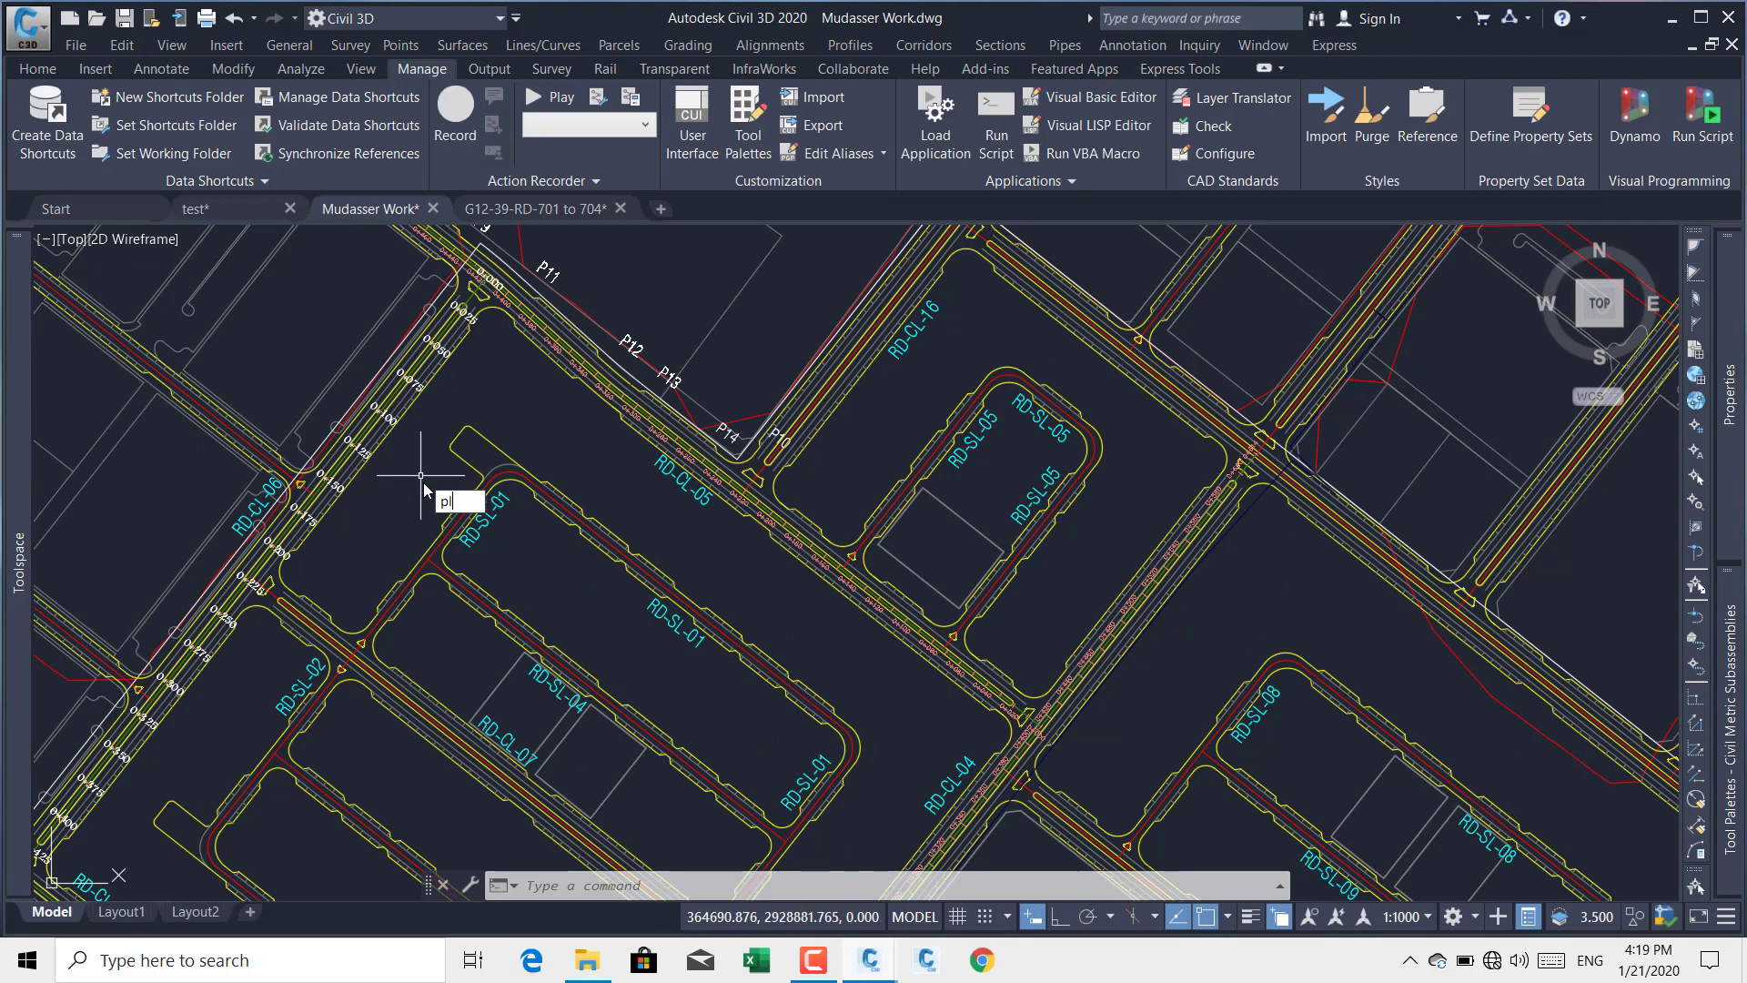
pyautogui.press('Return')
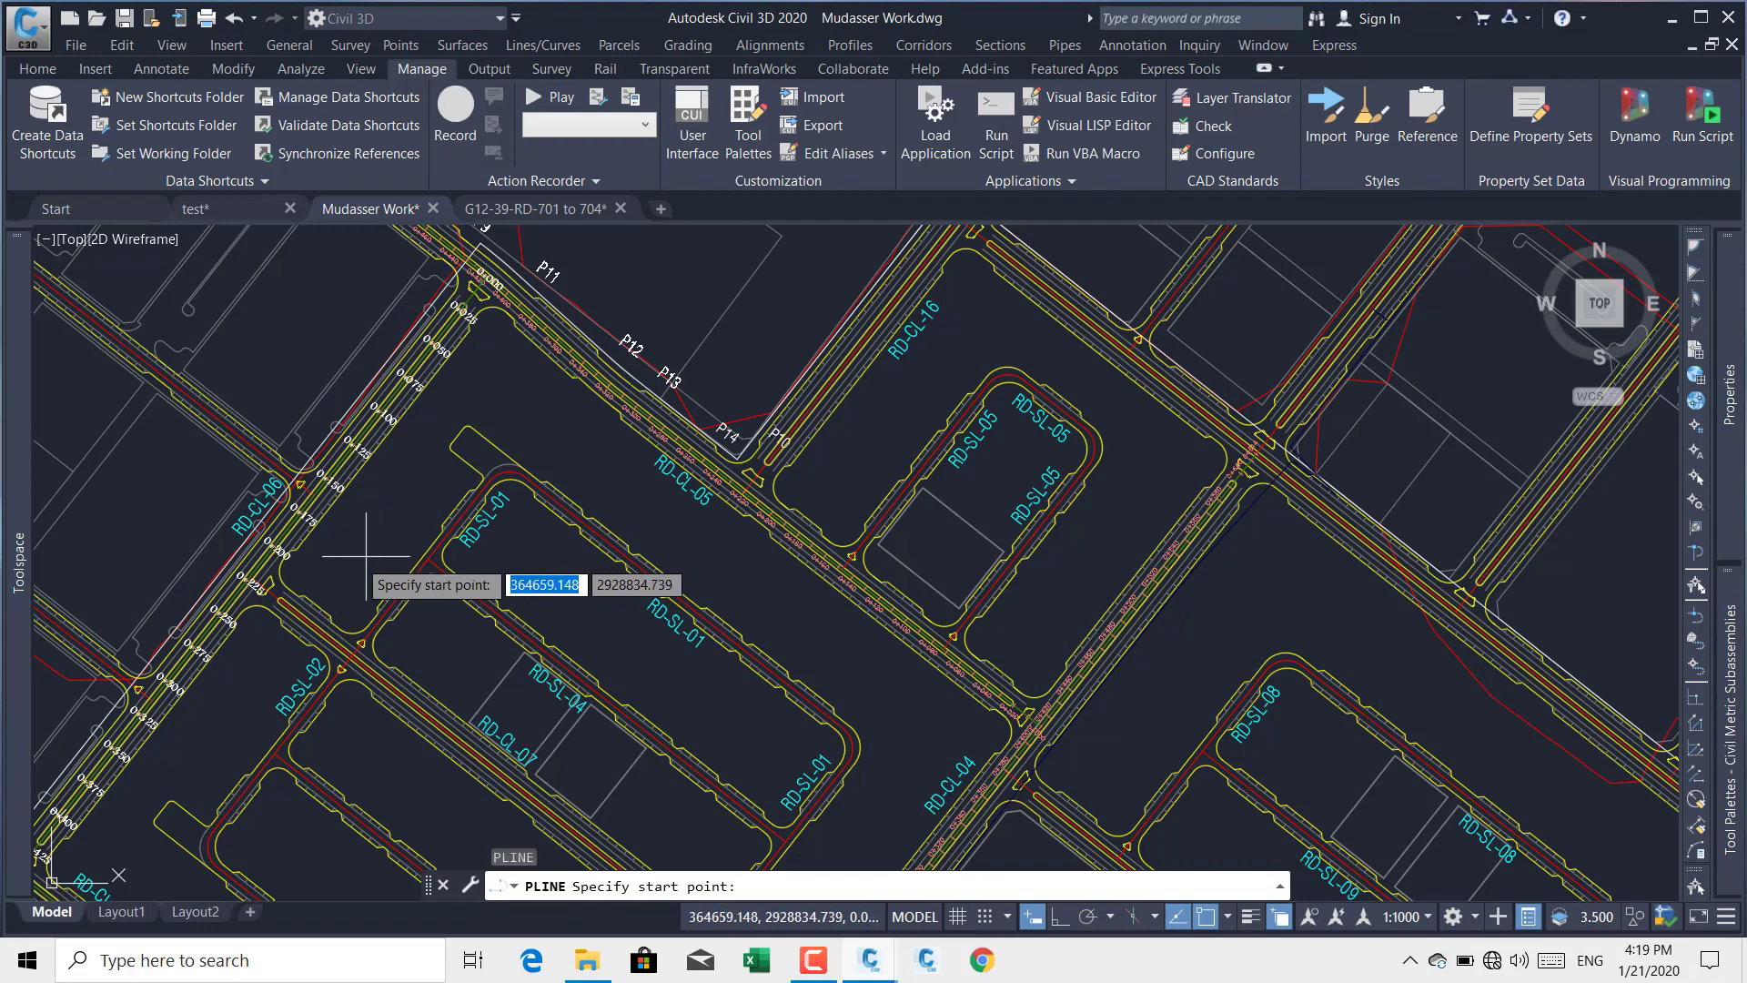
pyautogui.click(361, 556)
pyautogui.click(496, 378)
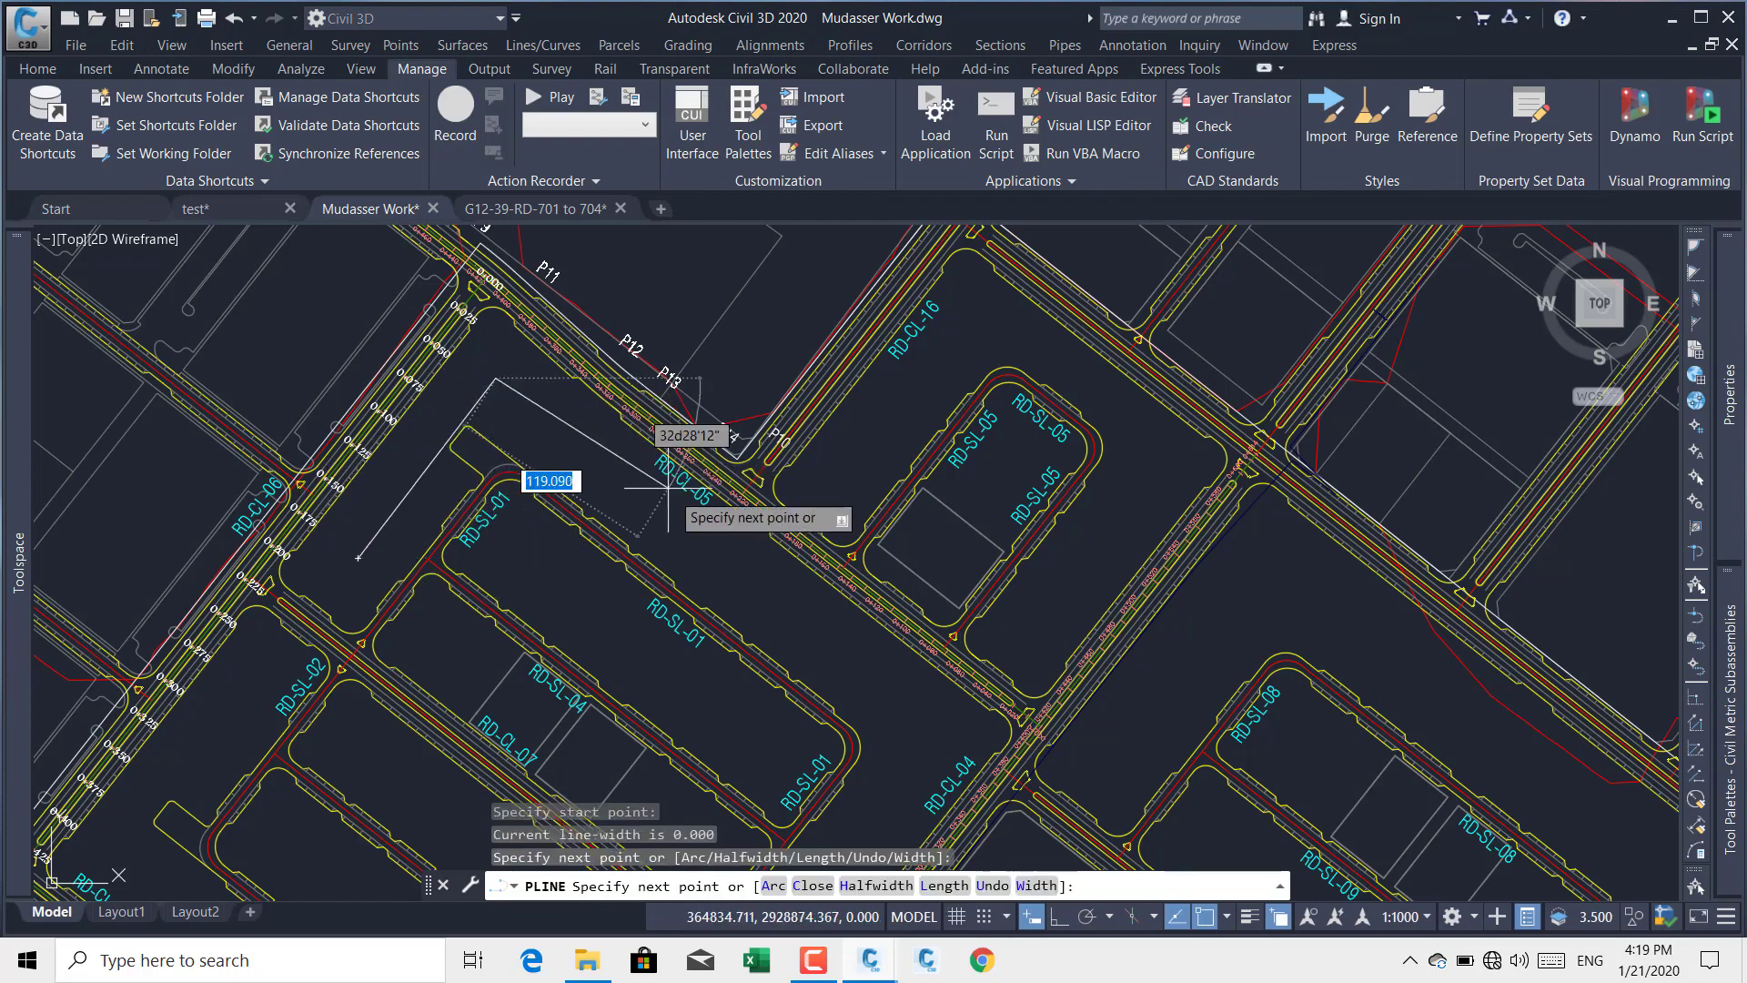
pyautogui.click(938, 731)
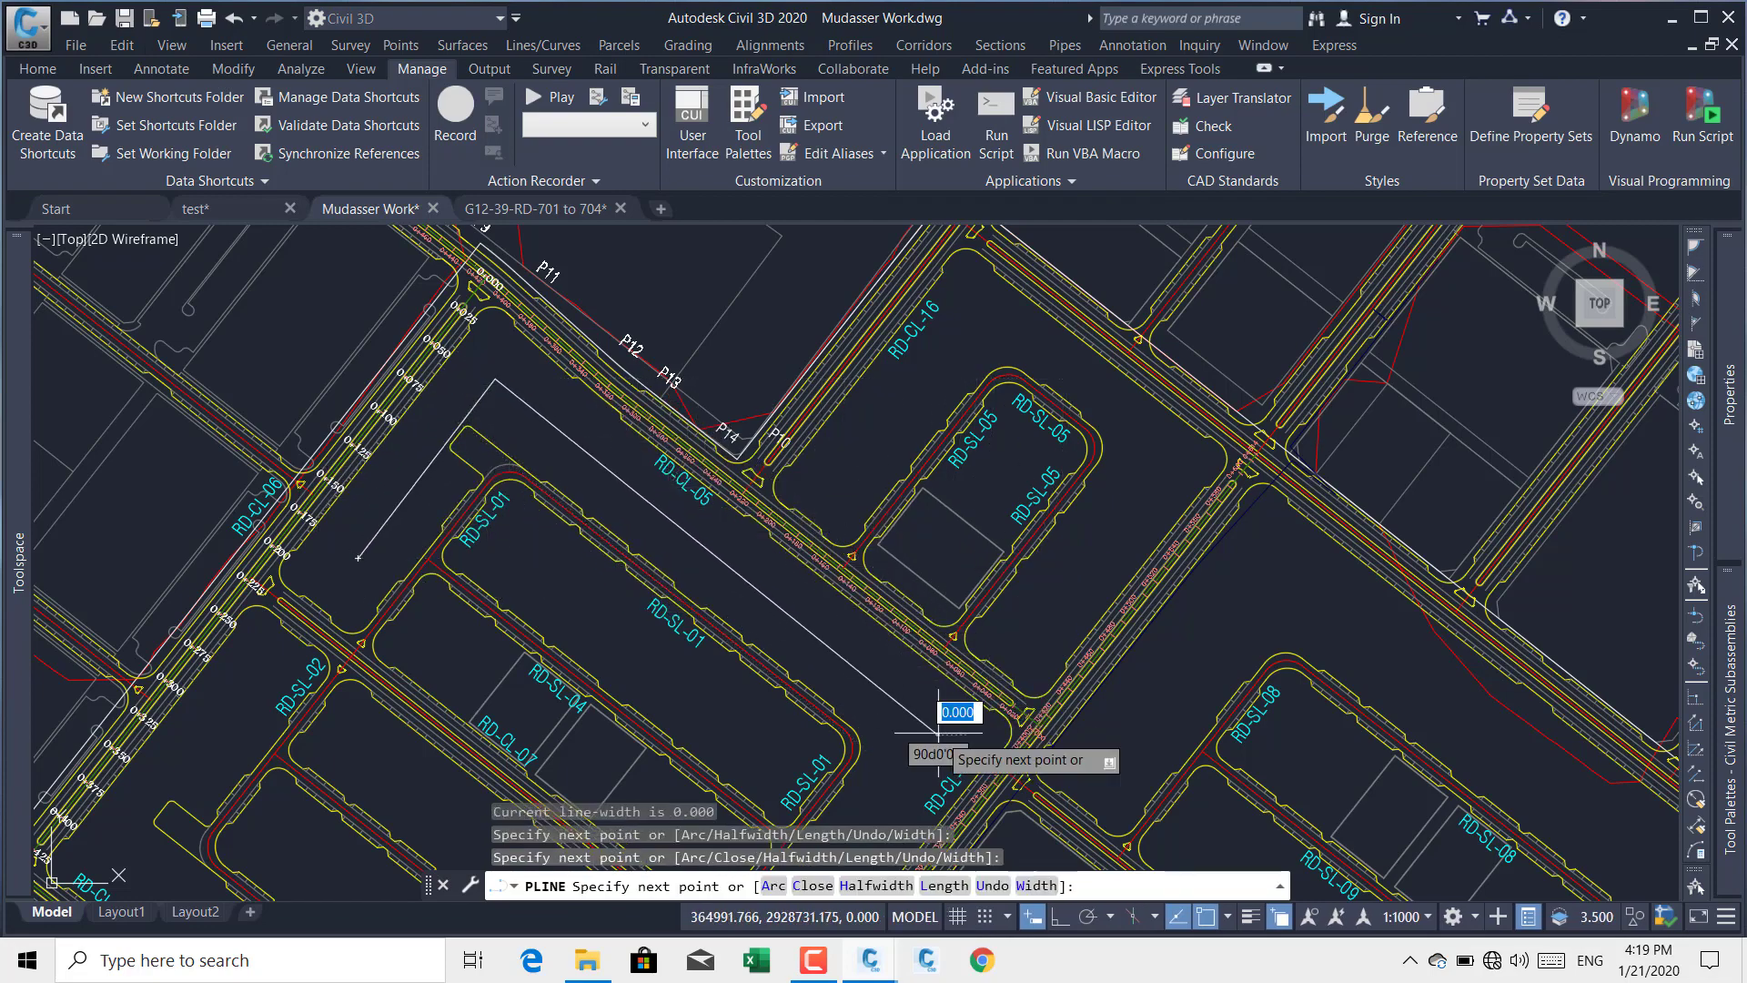
pyautogui.moveTo(938, 731); pyautogui.dragTo(1004, 528, button='middle')
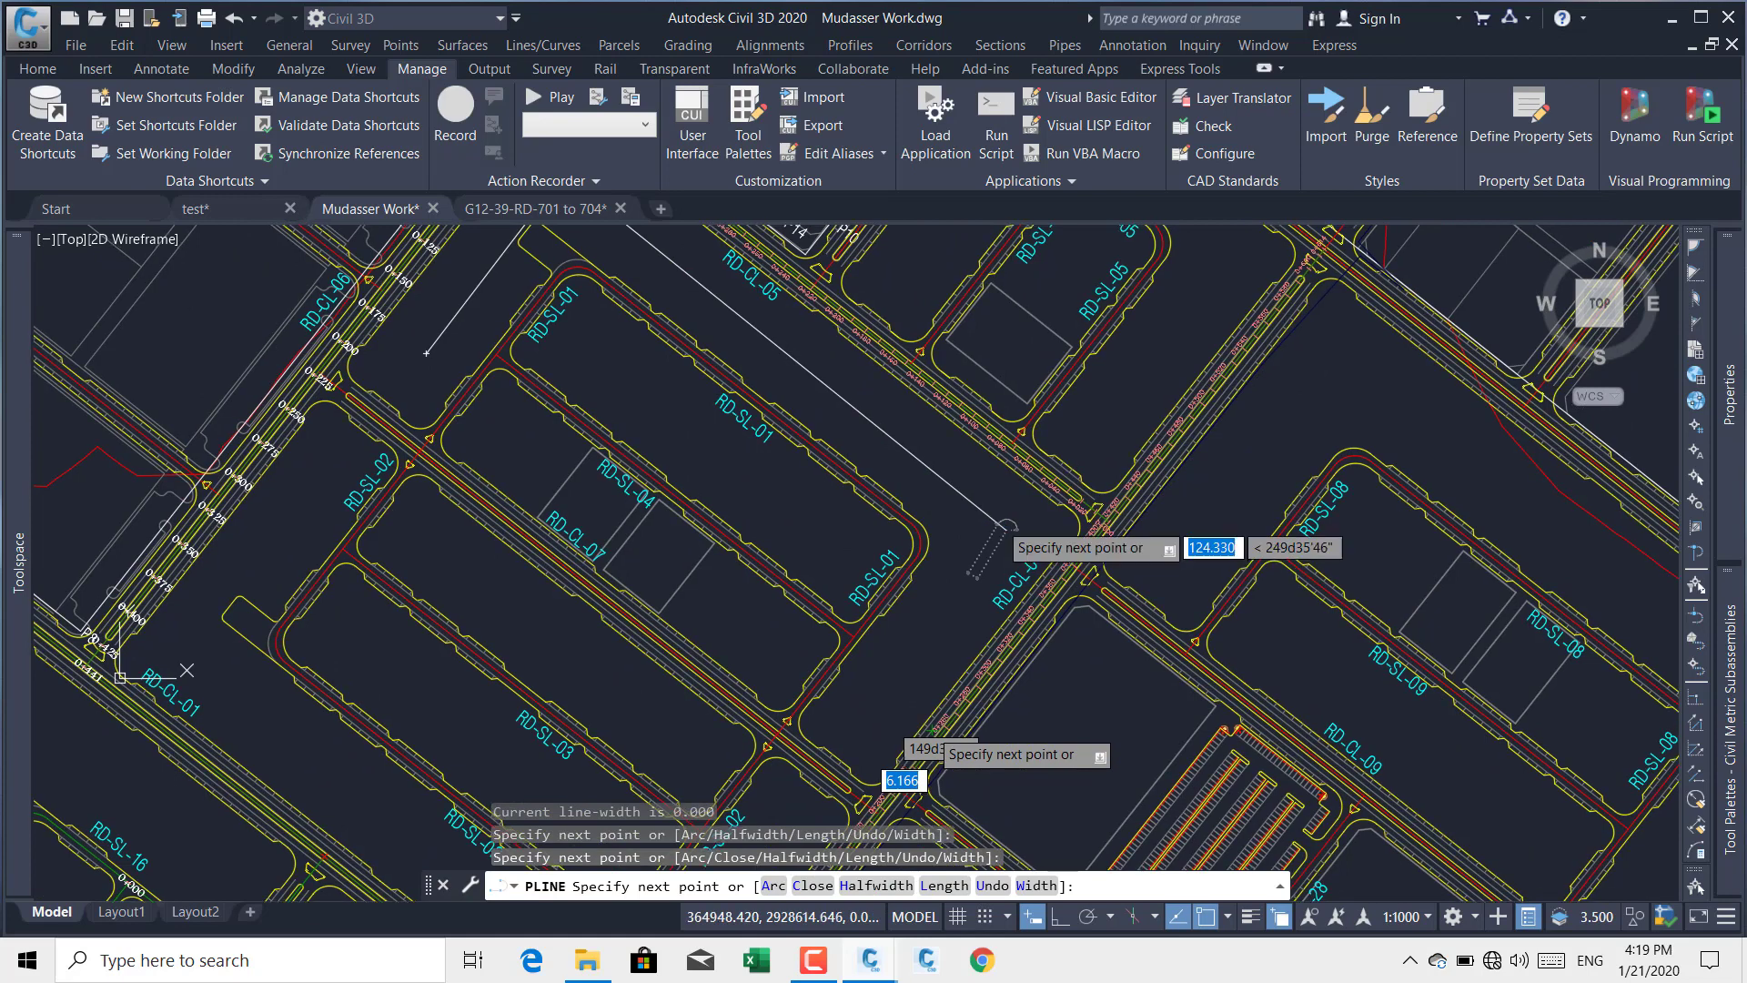
pyautogui.click(866, 730)
pyautogui.press('Return')
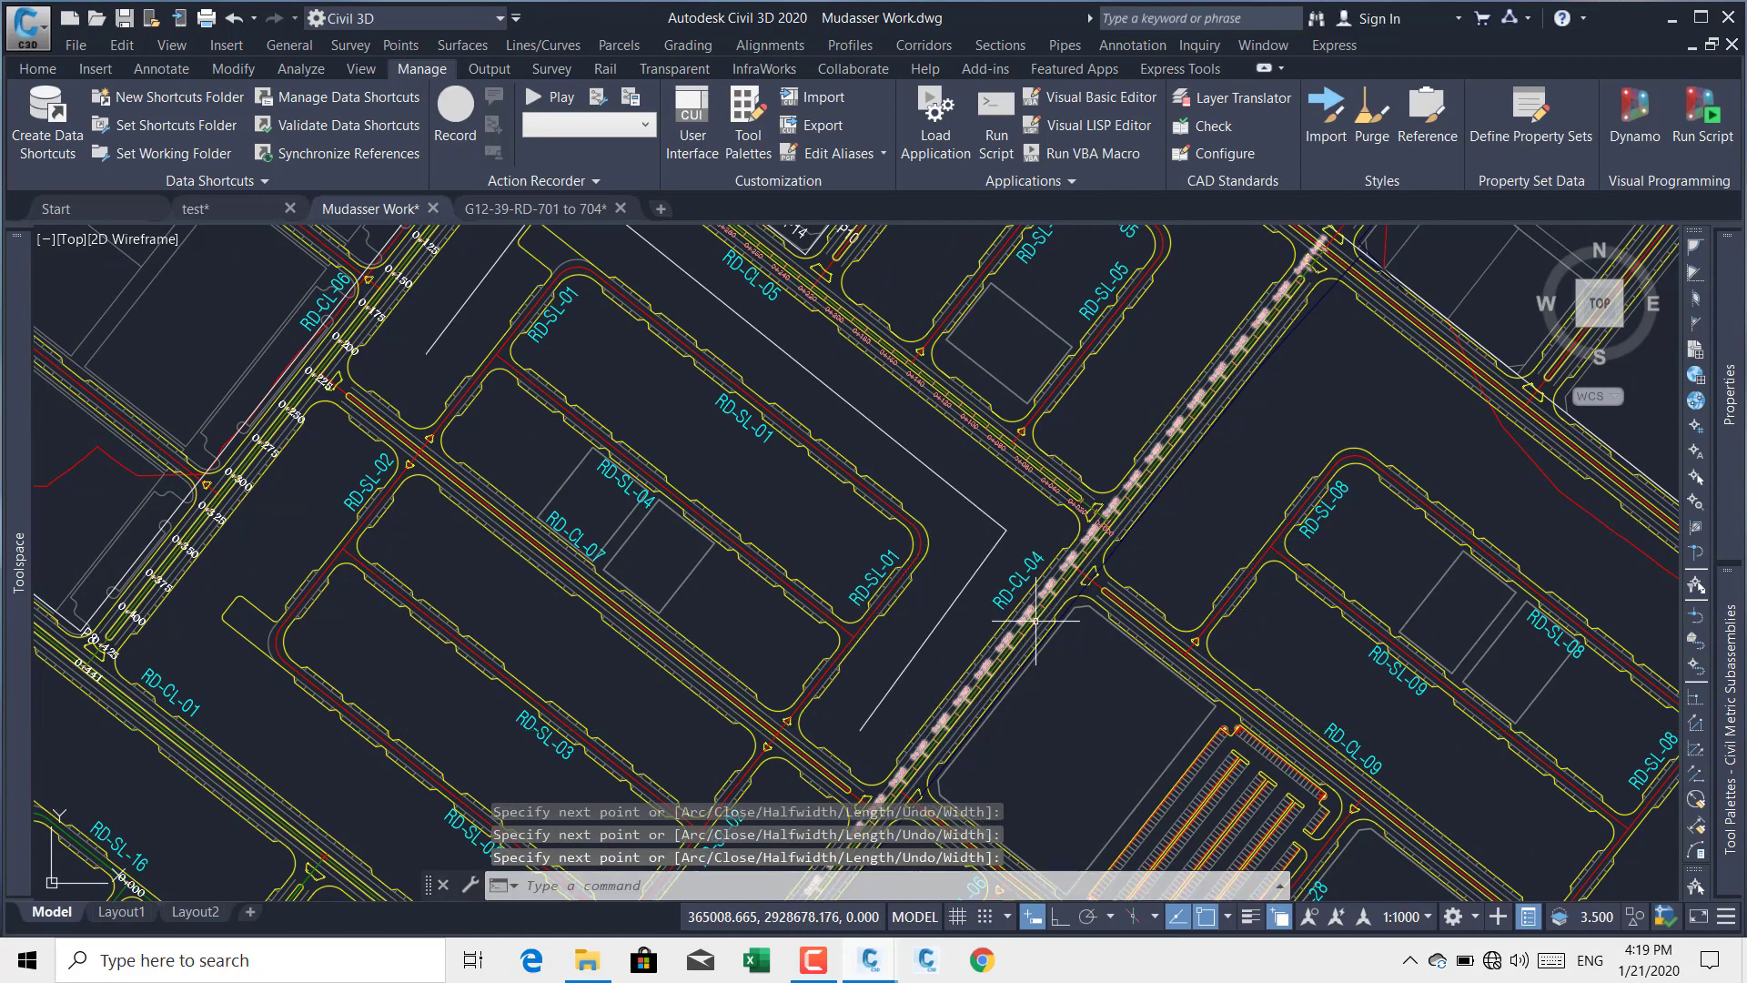
# Step: Examine the roads bordering the new polyline and their station labels, from close up and across the wider network
pyautogui.moveTo(1046, 623); pyautogui.dragTo(1092, 683, button='middle')
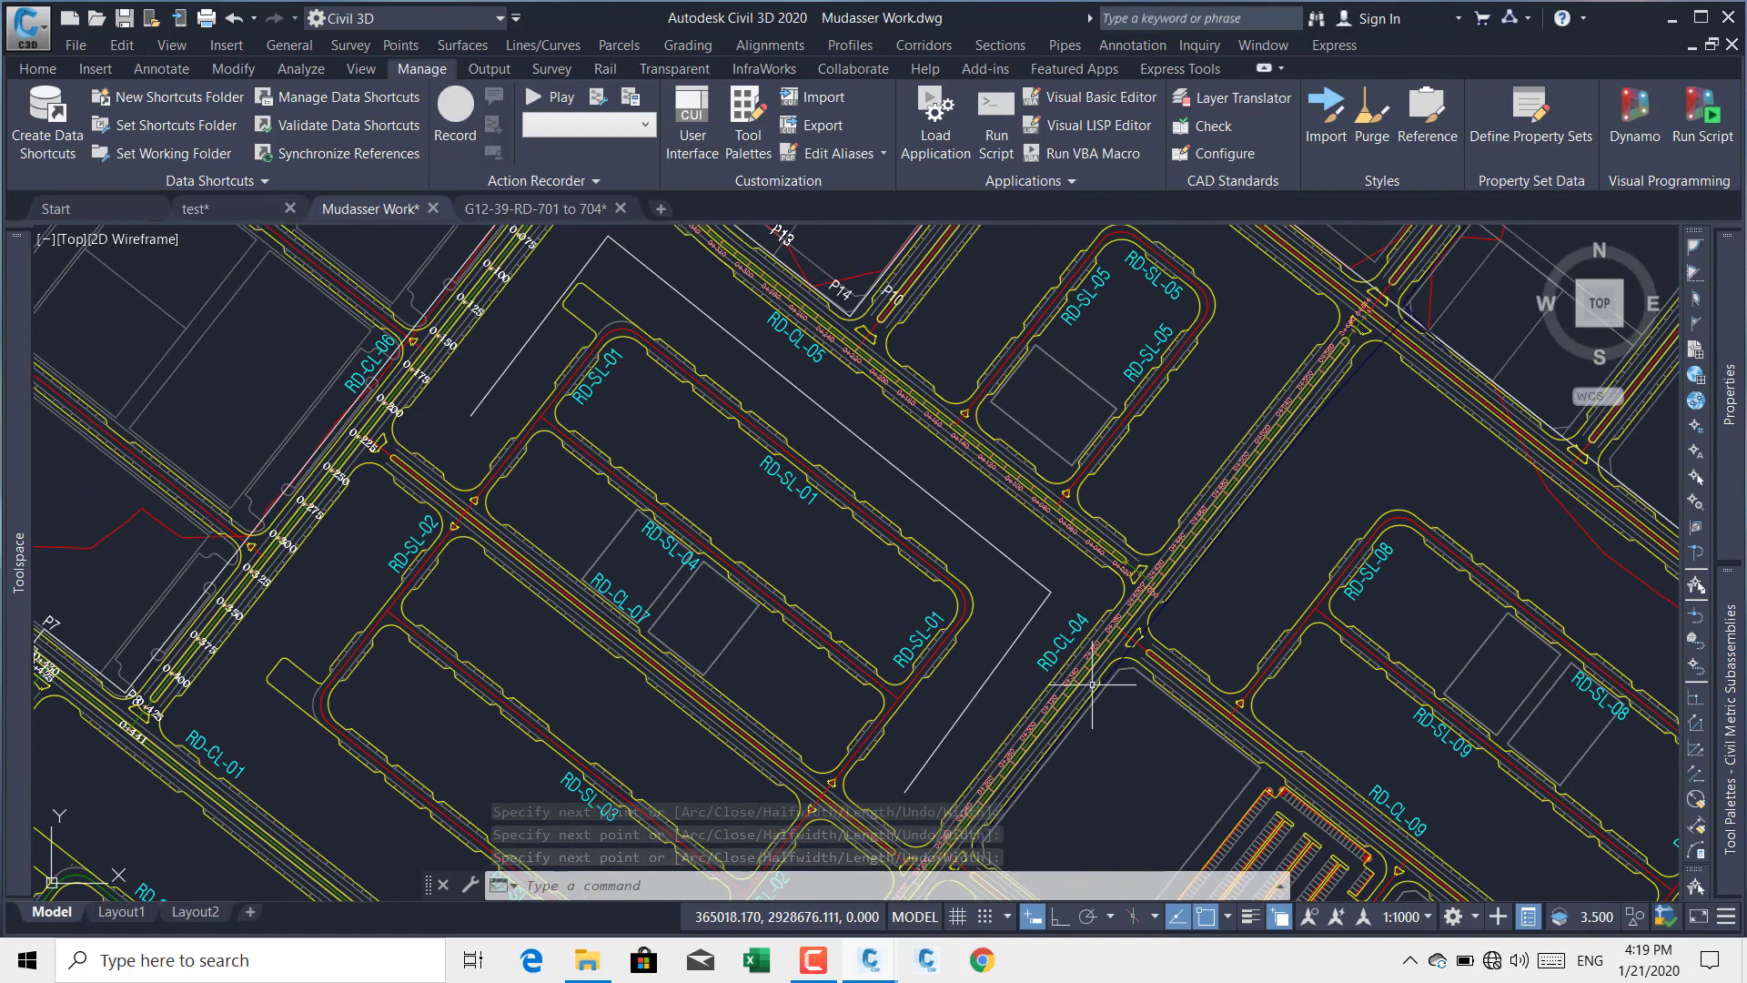
pyautogui.moveTo(833, 383); pyautogui.dragTo(923, 514, button='middle')
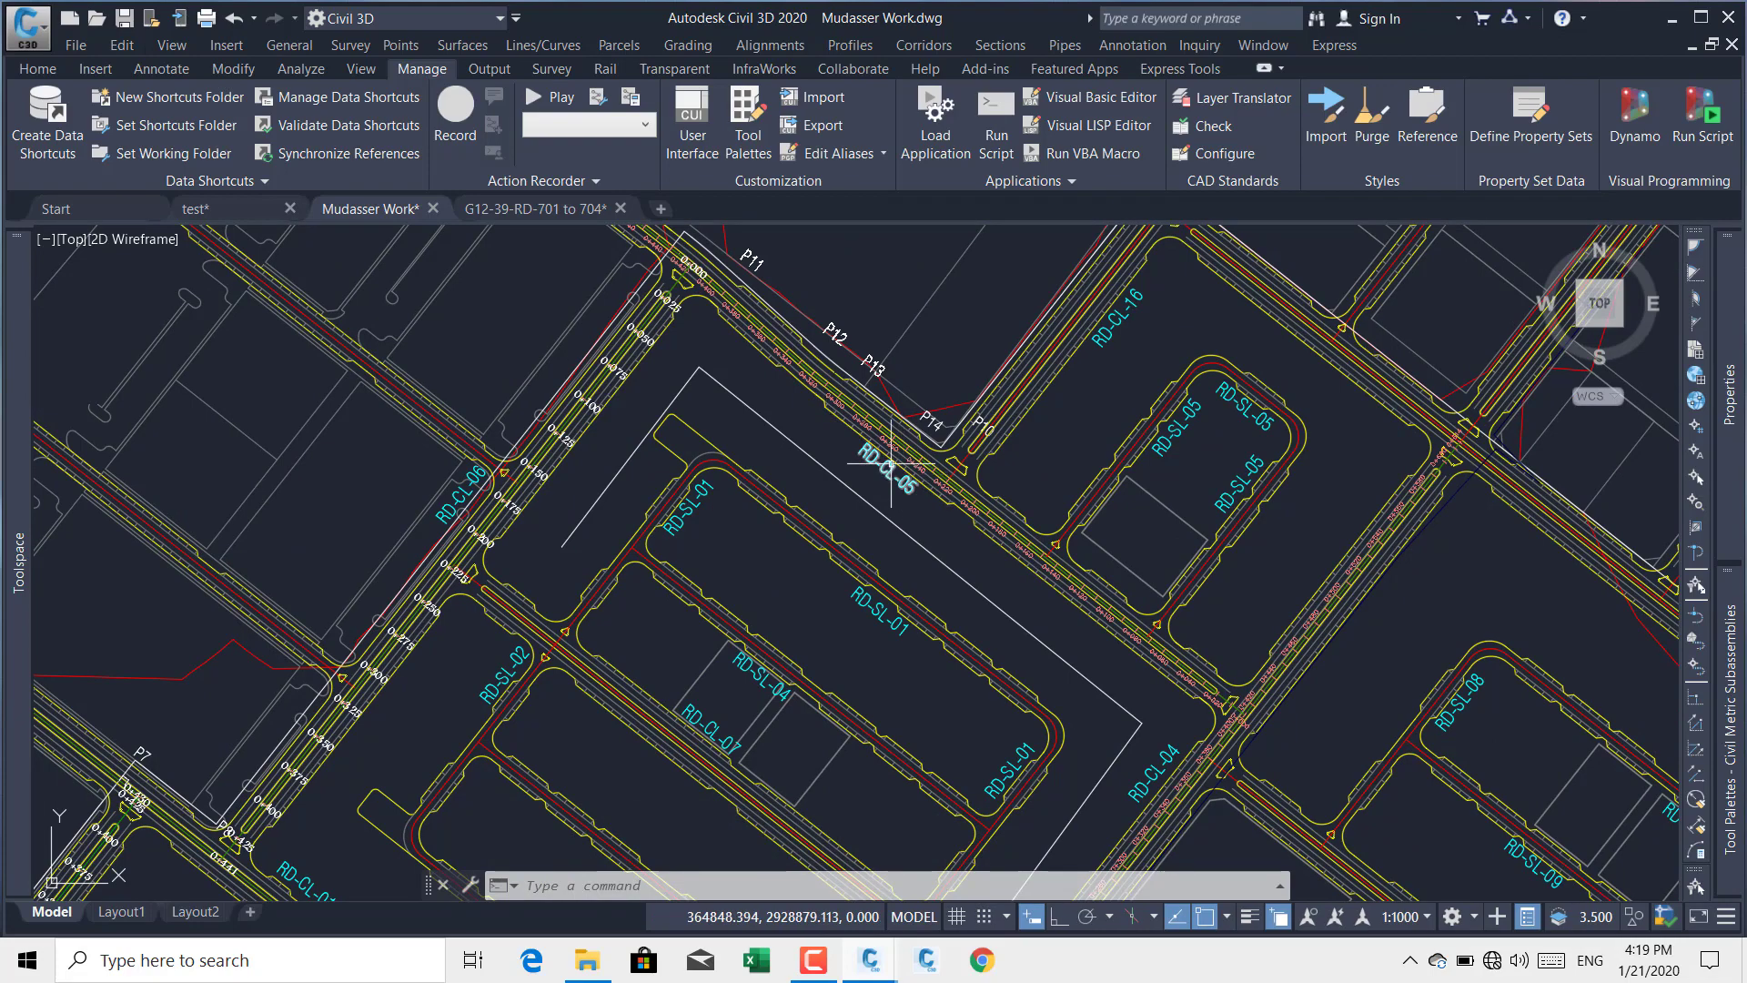
pyautogui.scroll(4, 828, 419)
pyautogui.scroll(-5, 838, 399)
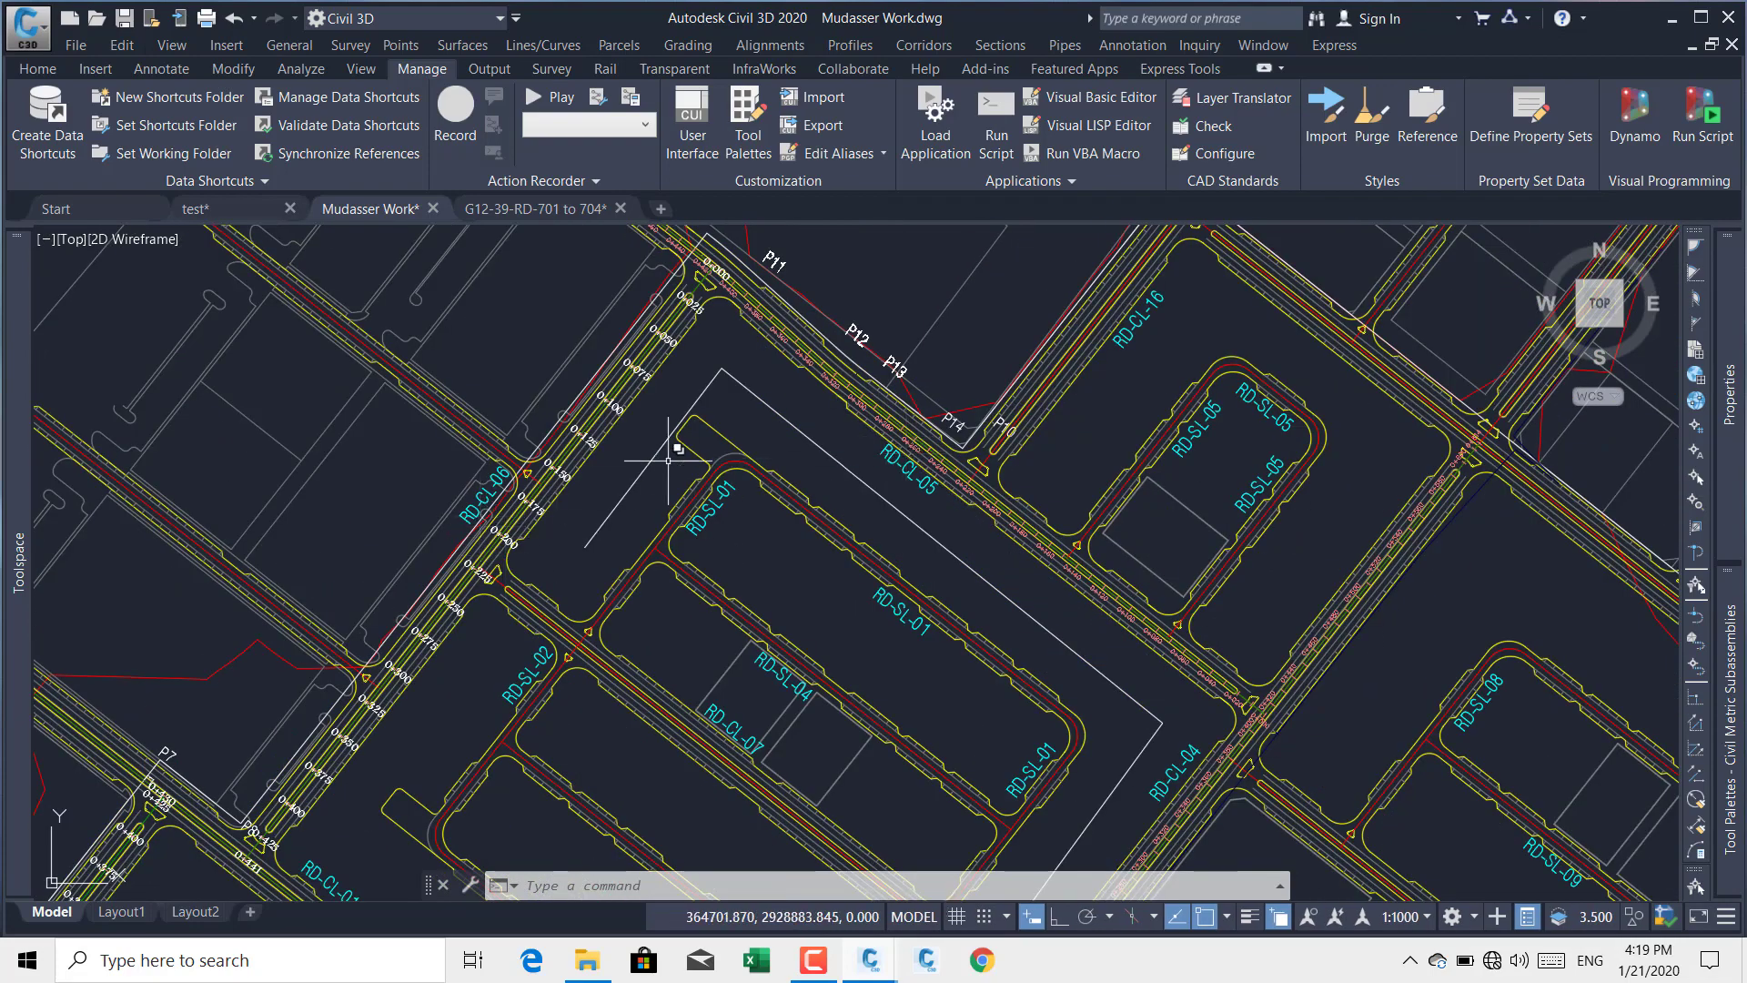
pyautogui.scroll(2, 664, 593)
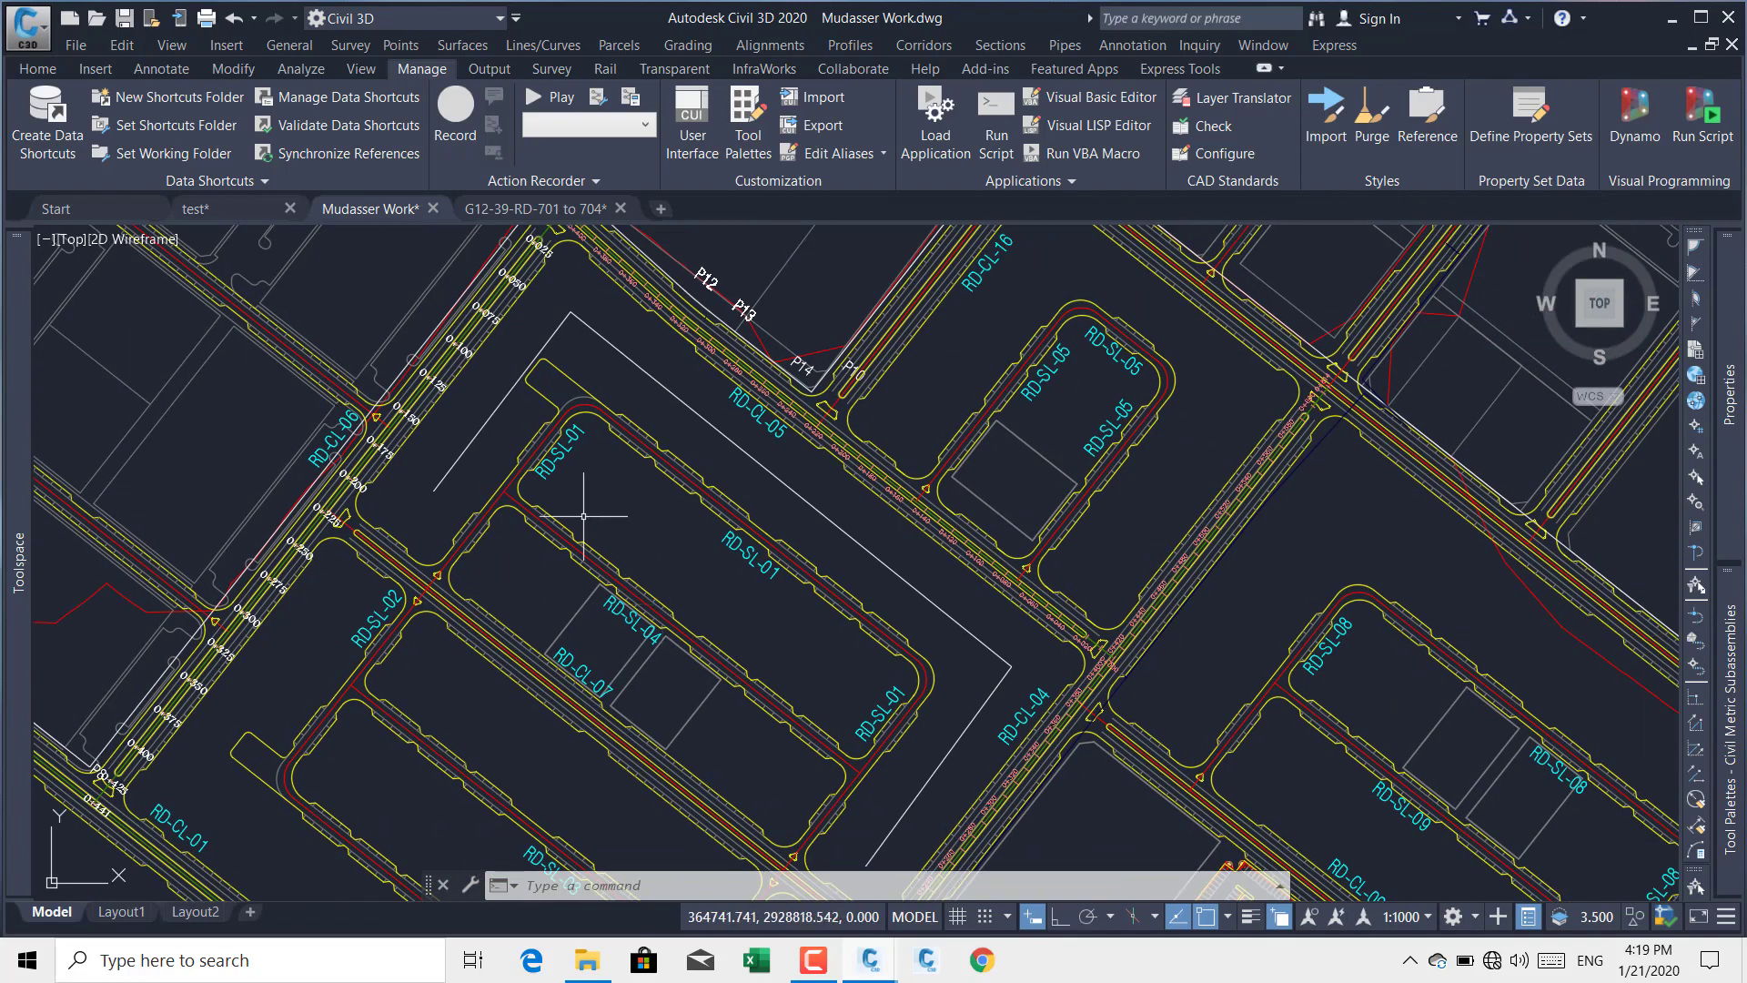
pyautogui.scroll(3, 564, 473)
pyautogui.scroll(-3, 813, 394)
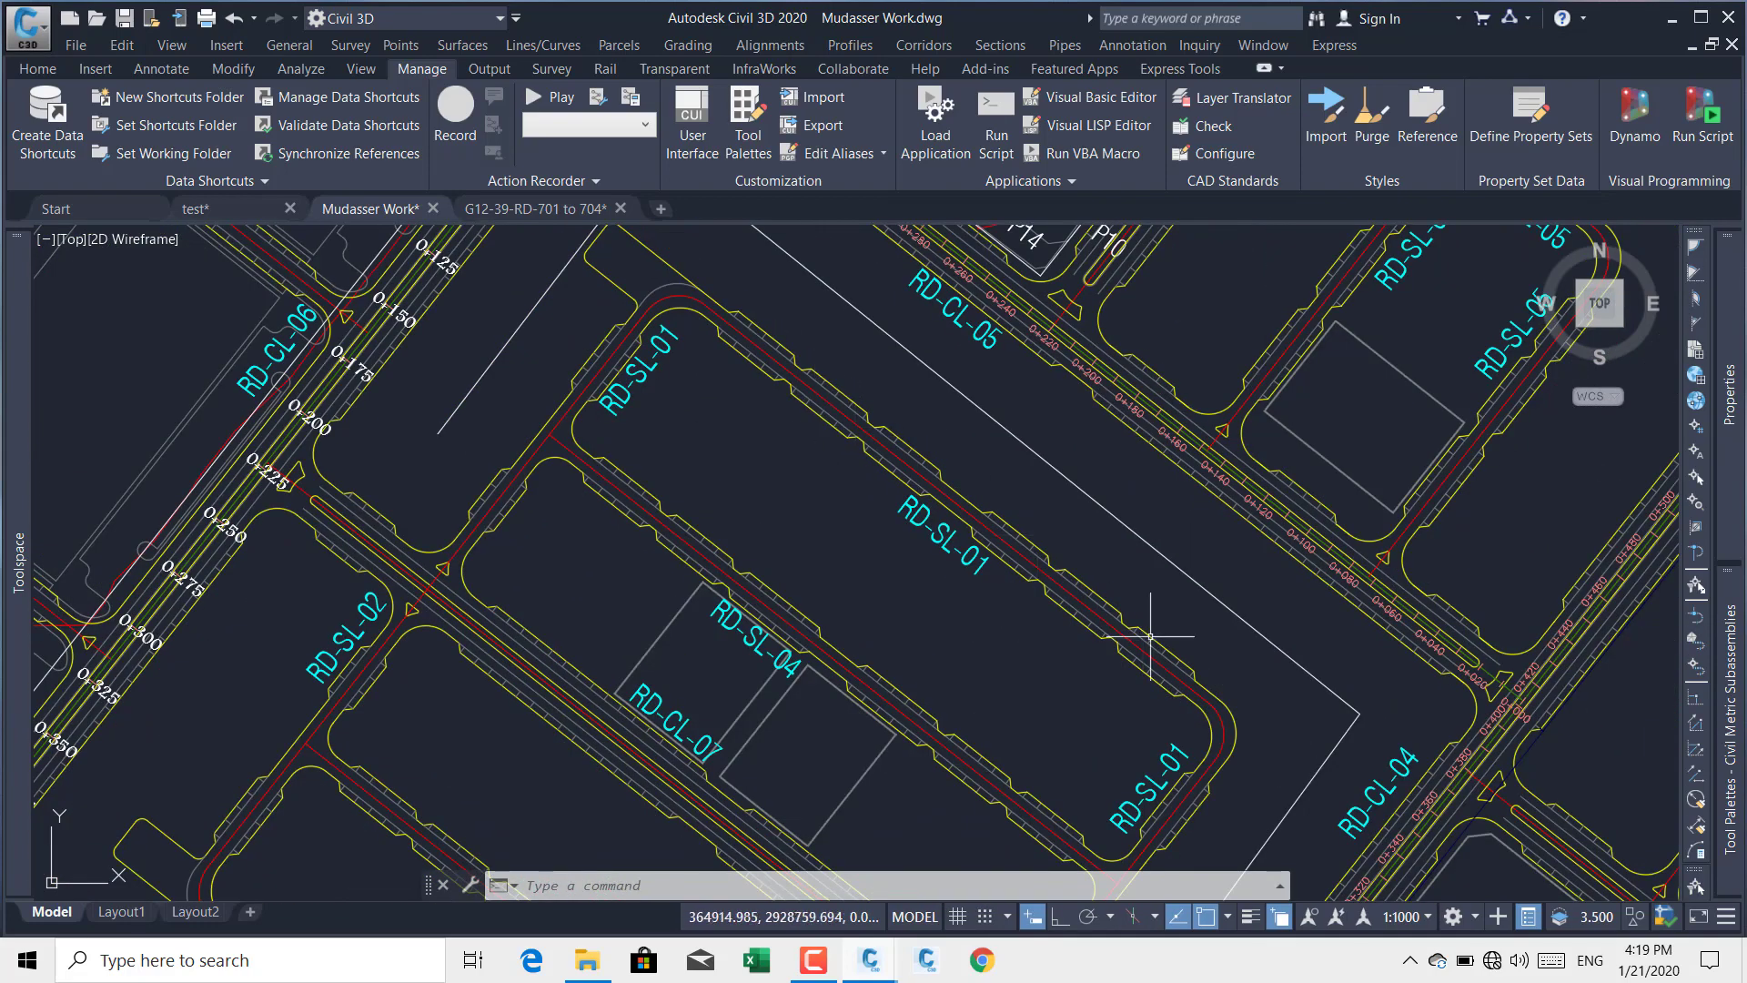
pyautogui.scroll(2, 1001, 500)
pyautogui.moveTo(980, 475)
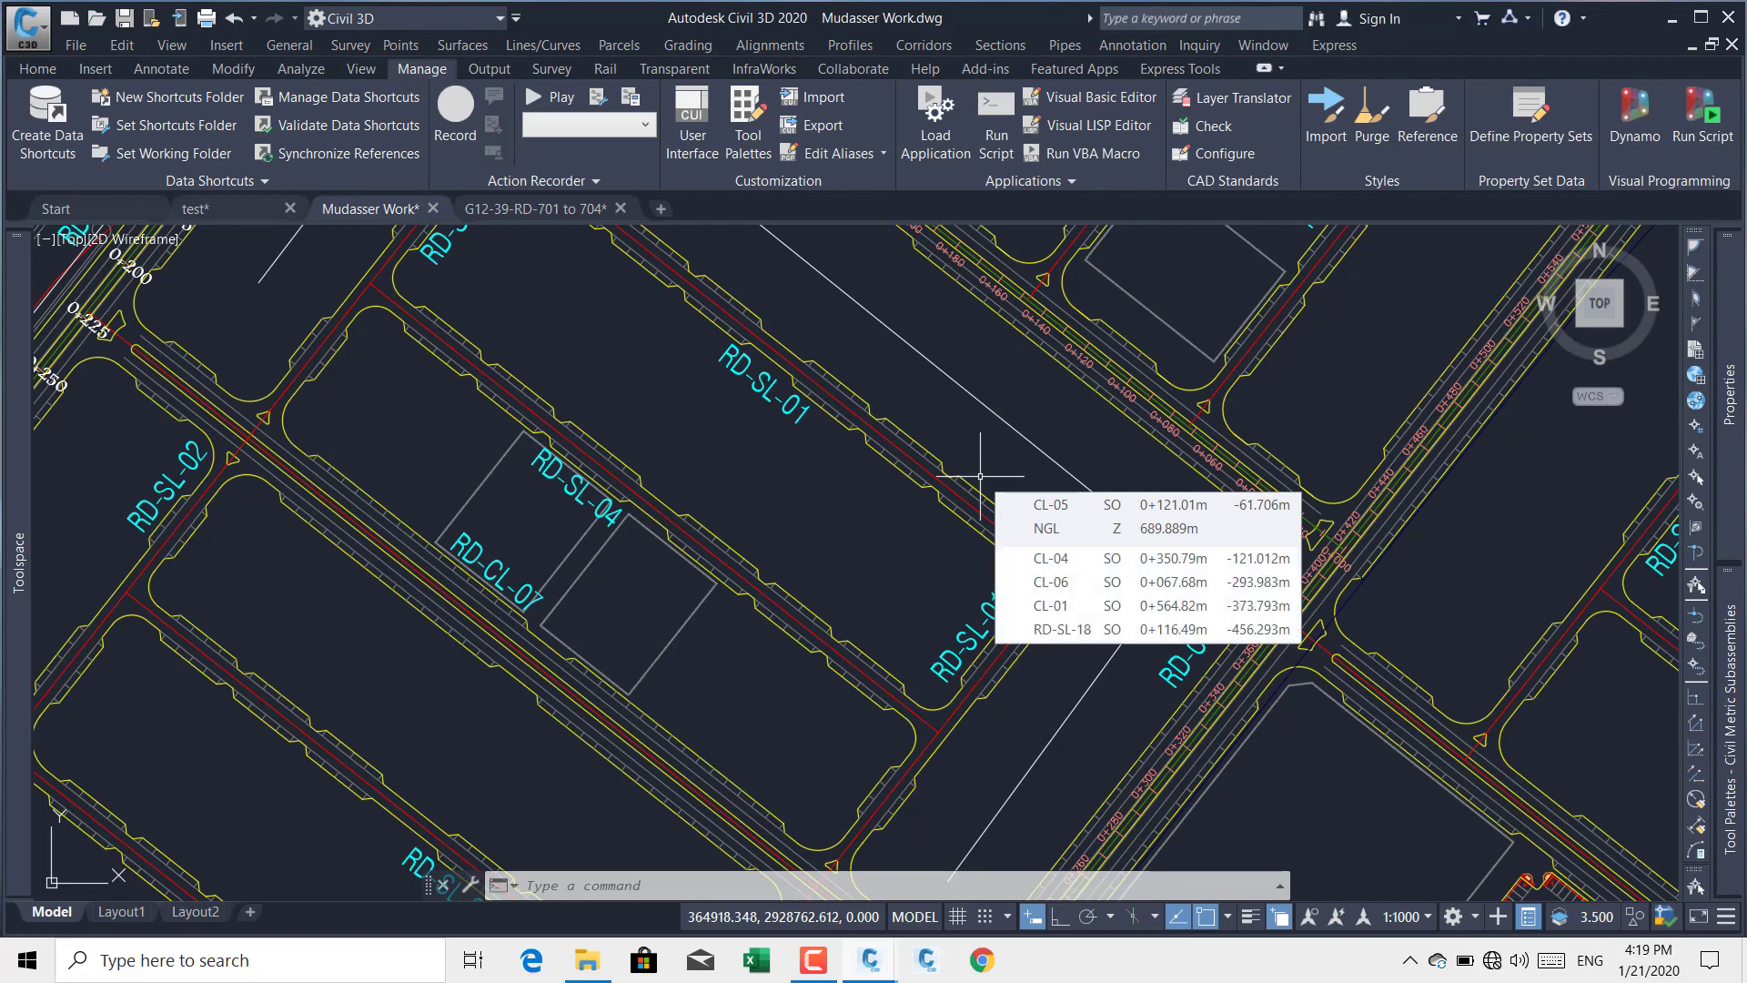
pyautogui.scroll(-5, 994, 467)
pyautogui.moveTo(1033, 451)
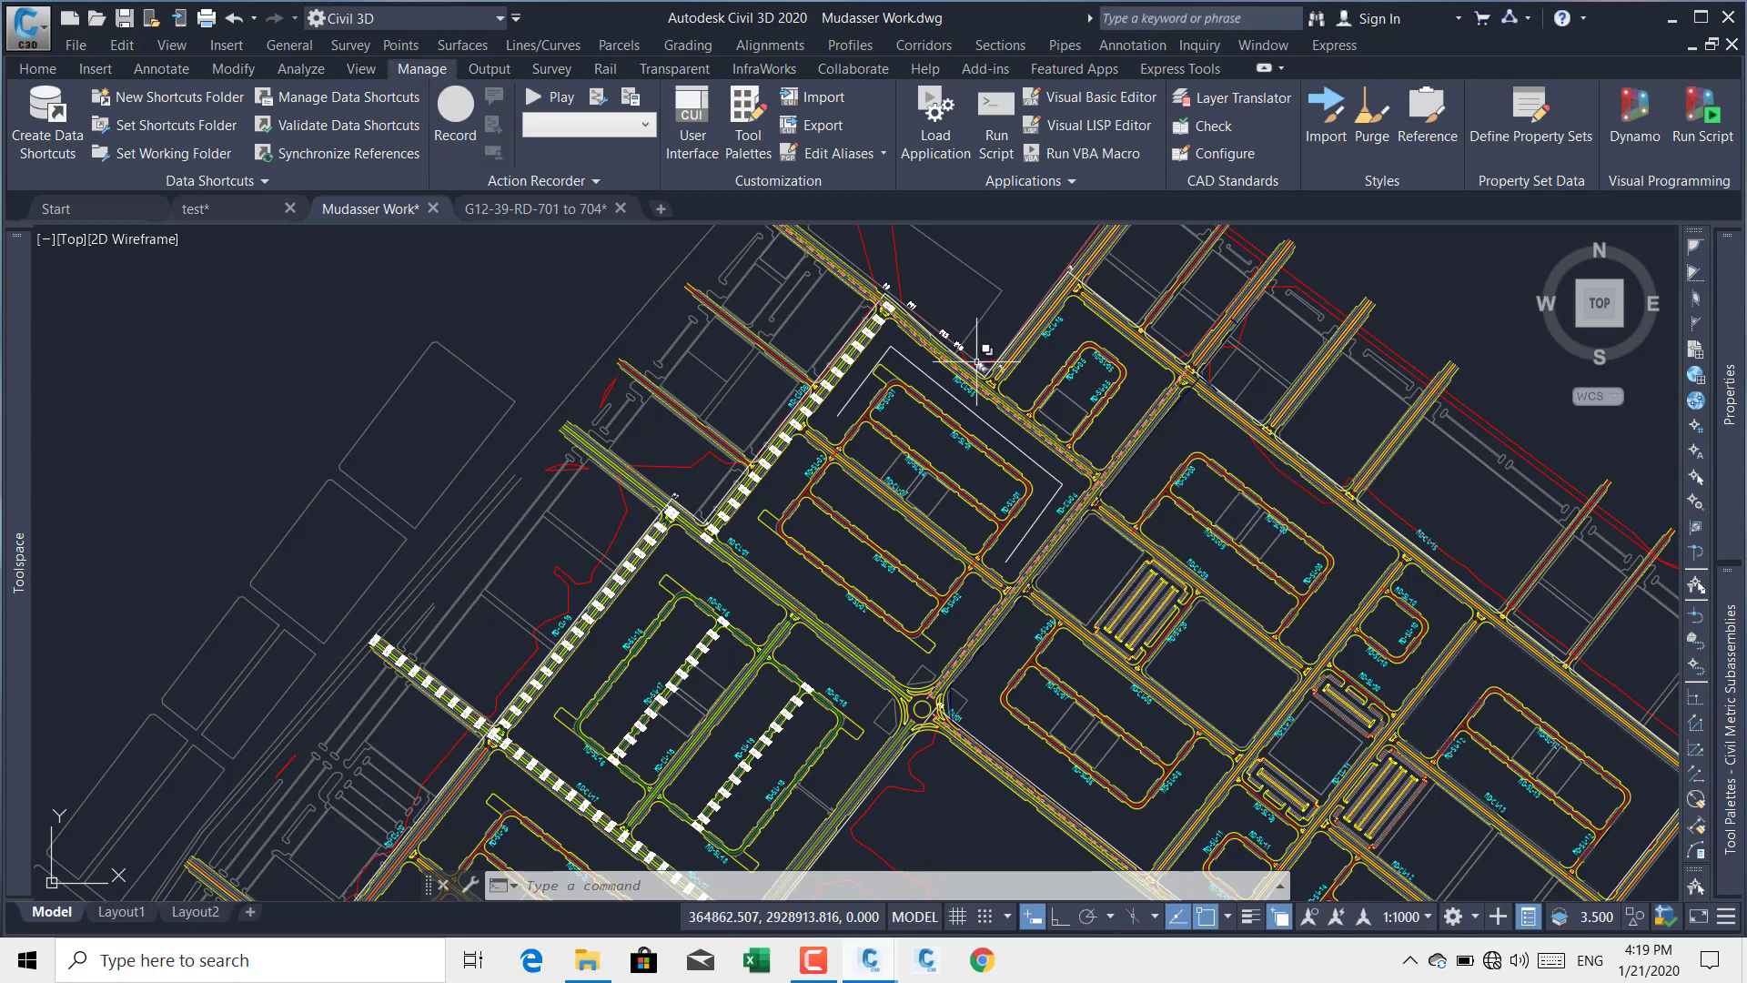
pyautogui.moveTo(976, 362)
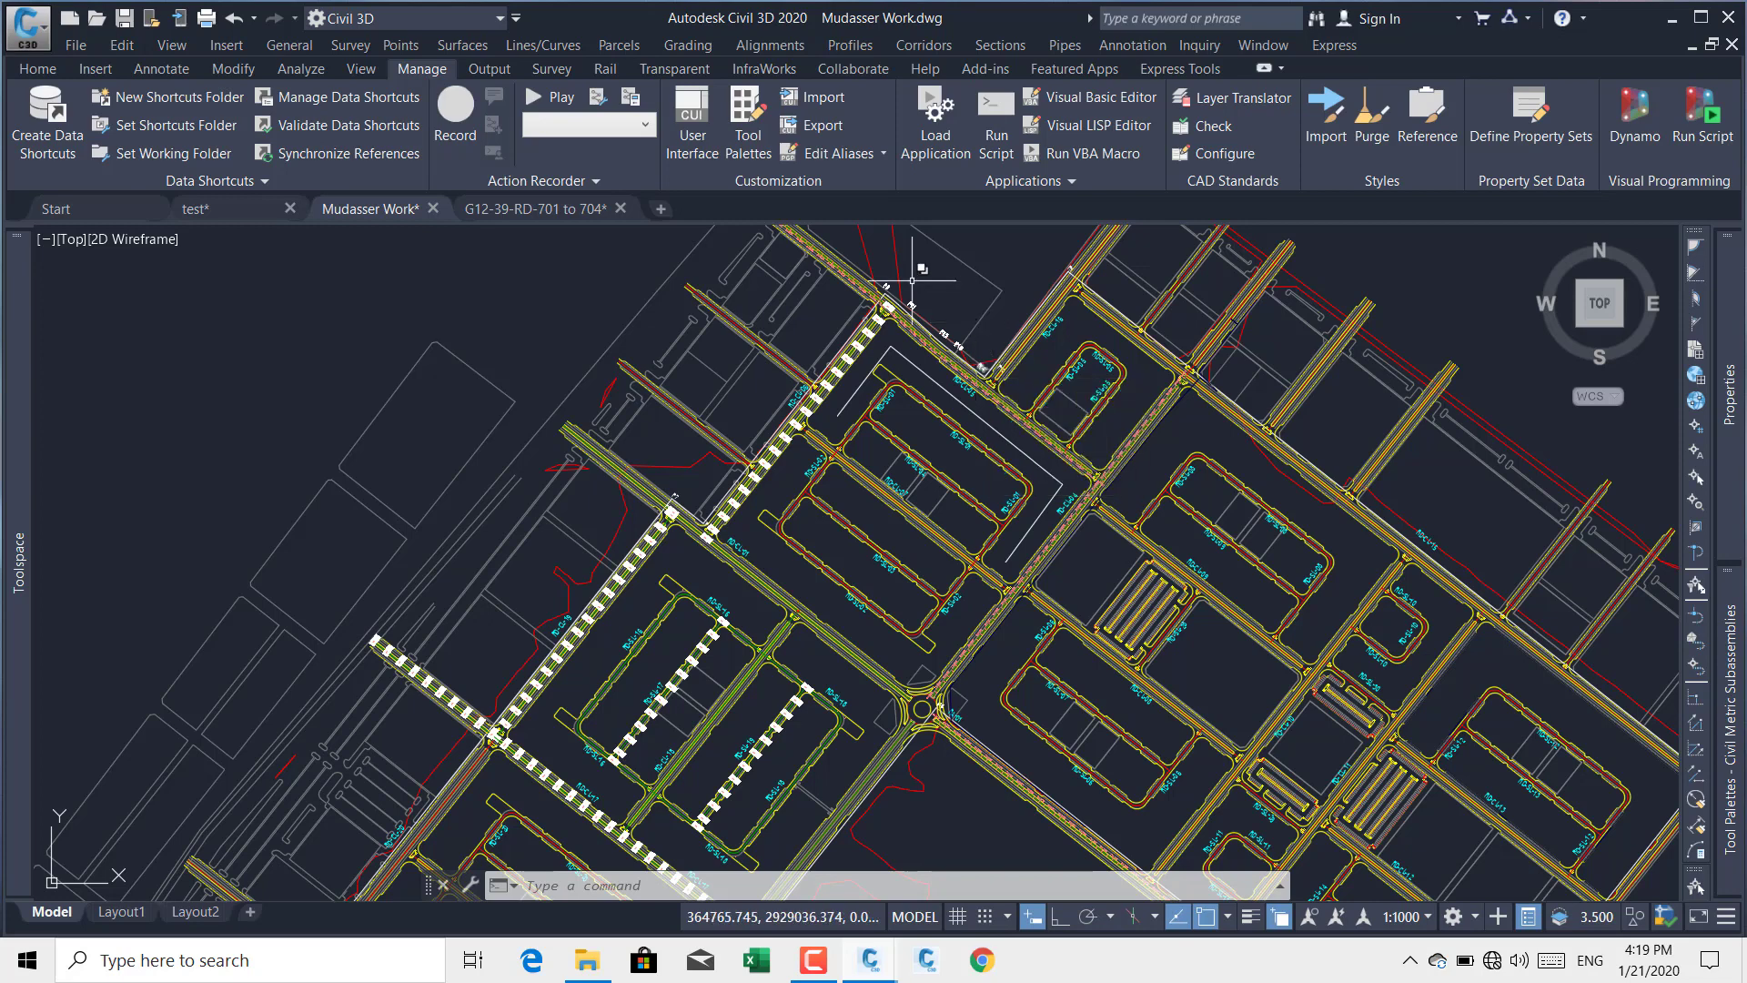
pyautogui.click(804, 964)
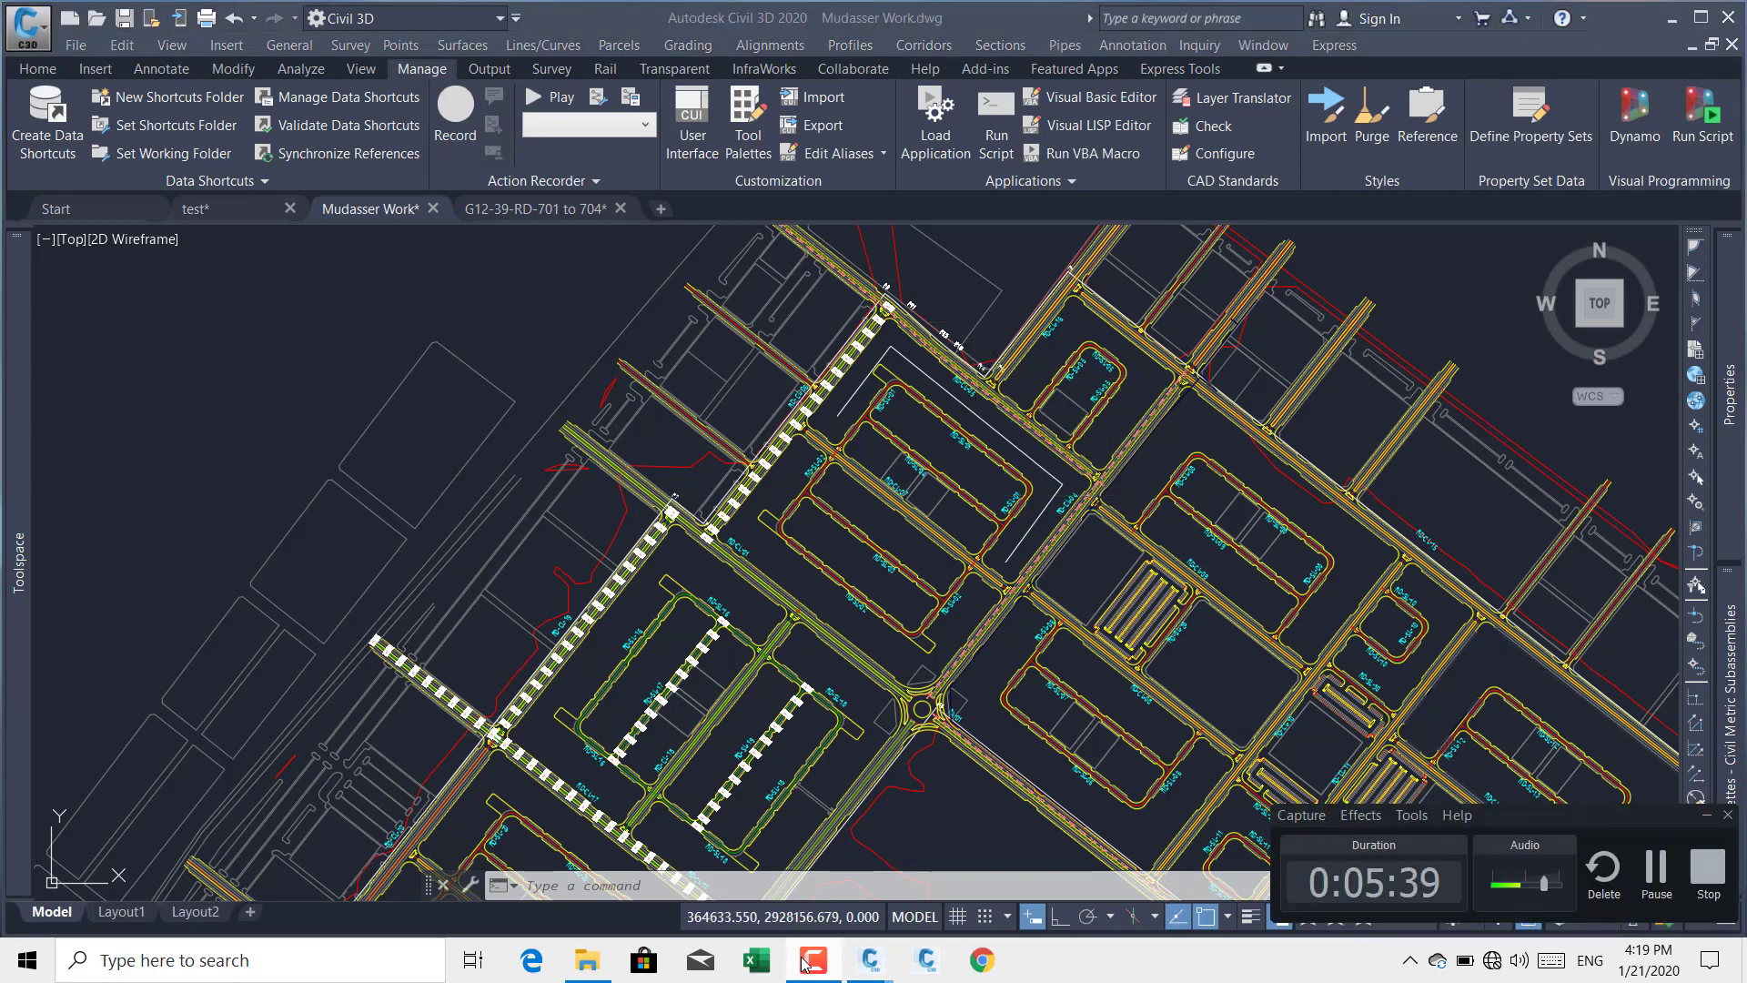
pyautogui.click(820, 971)
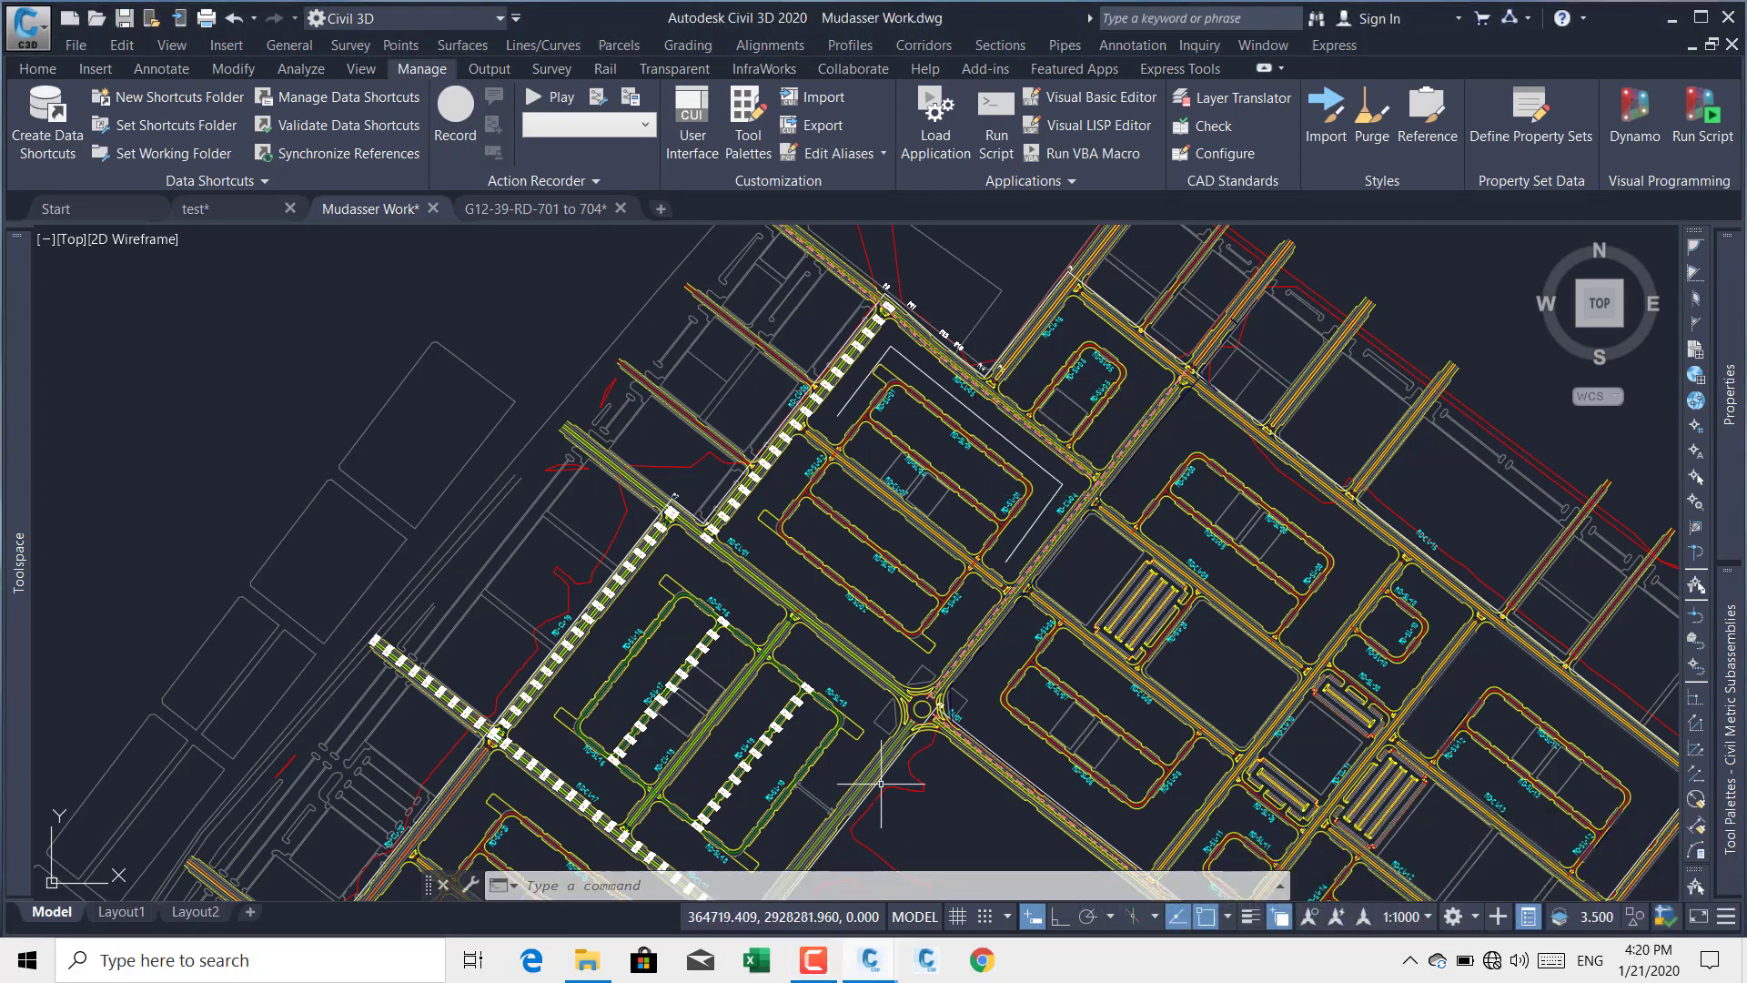
pyautogui.moveTo(918, 489)
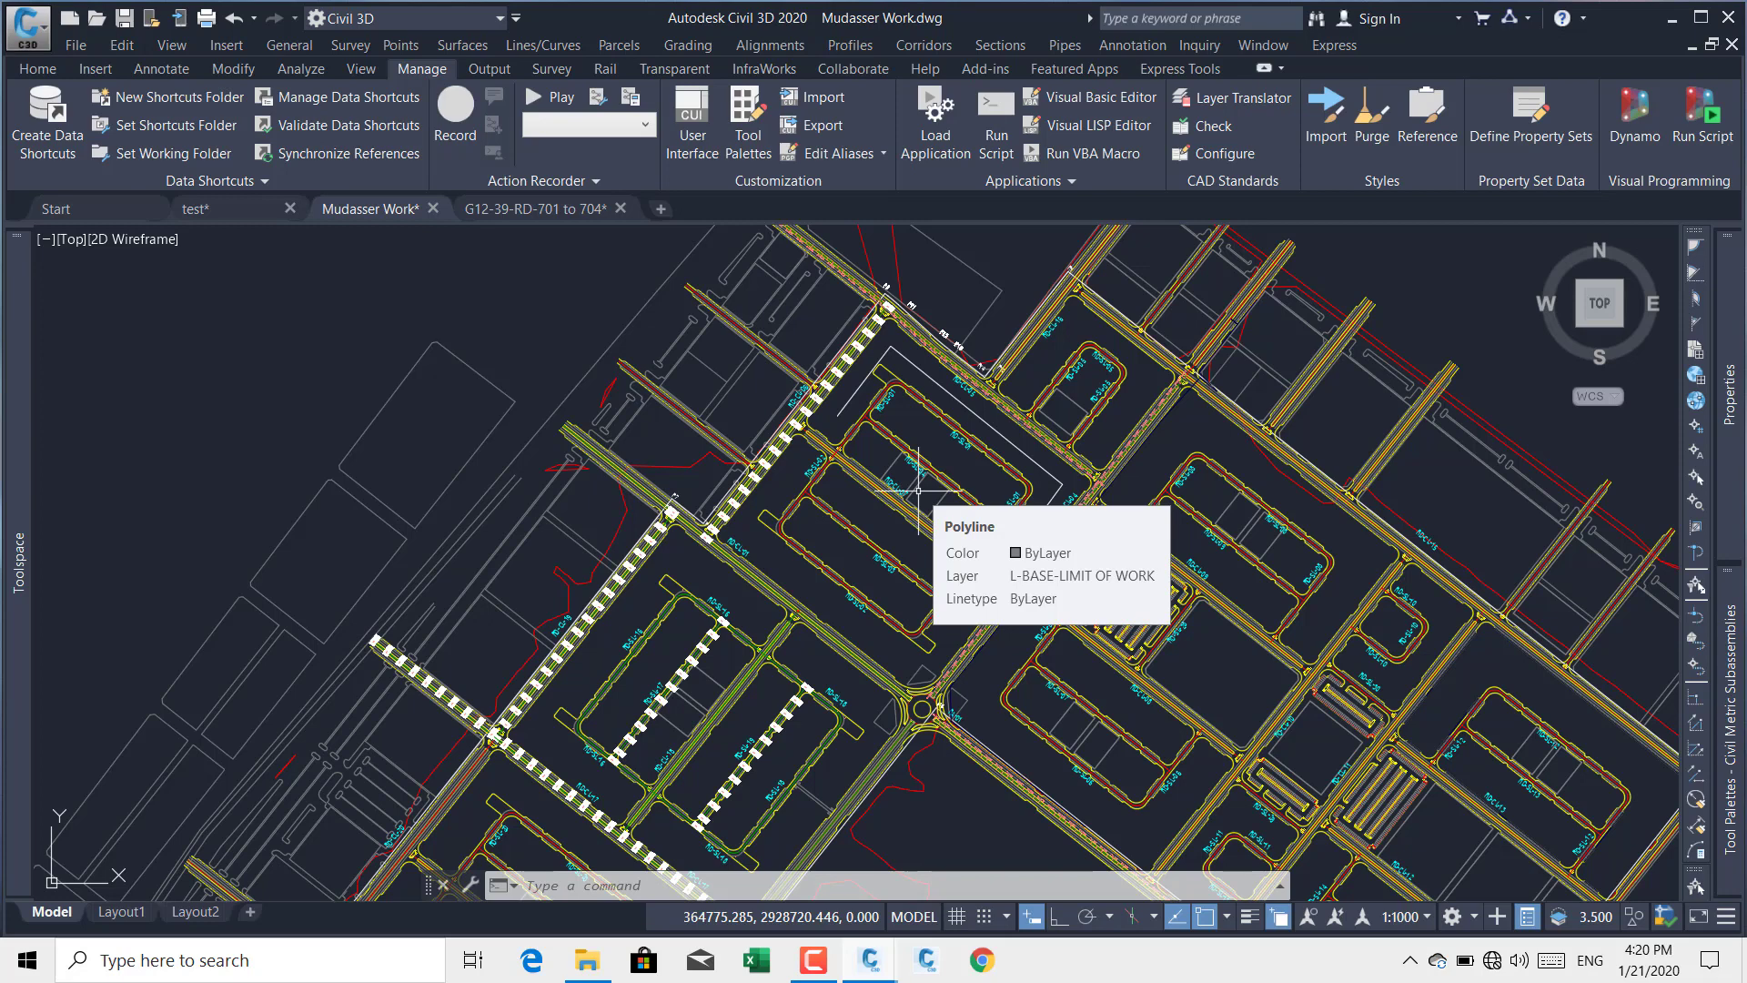
# Step: Show the design creation tools and examine the RD-CL-04 corridor and its junctions with RD-CL-05 and the RD-SL-01 block
pyautogui.click(41, 70)
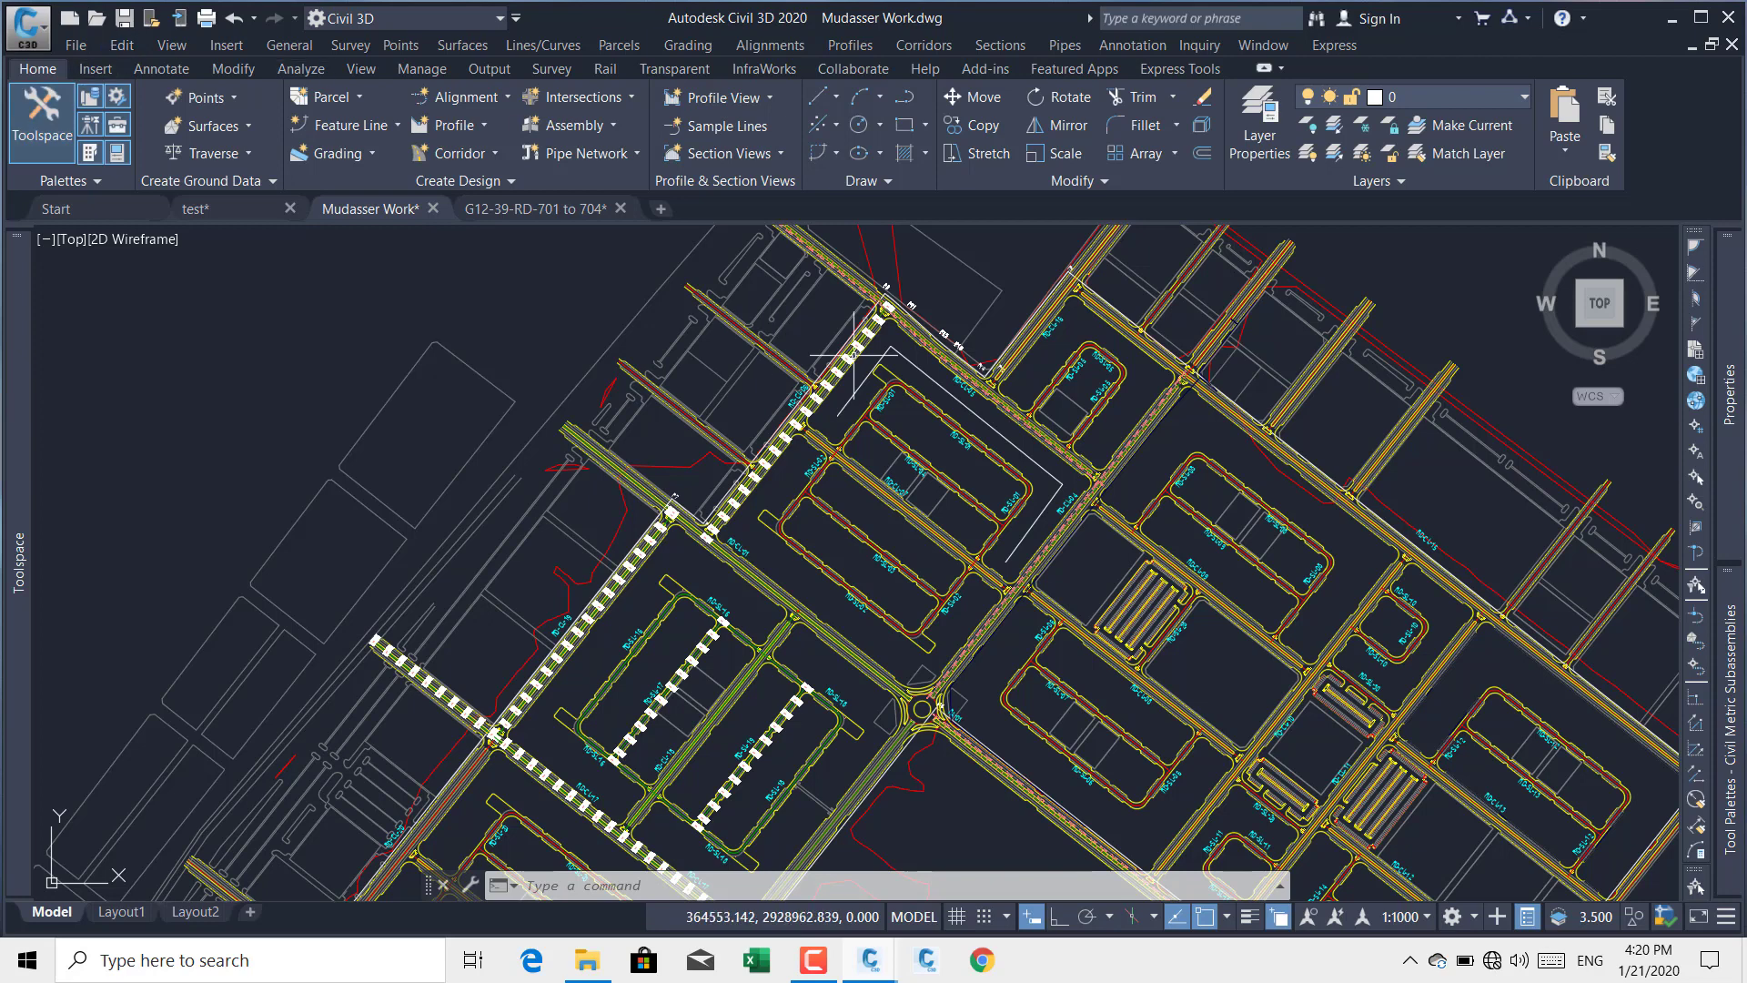
pyautogui.moveTo(1107, 418); pyautogui.dragTo(975, 366, button='middle')
pyautogui.scroll(5, 965, 485)
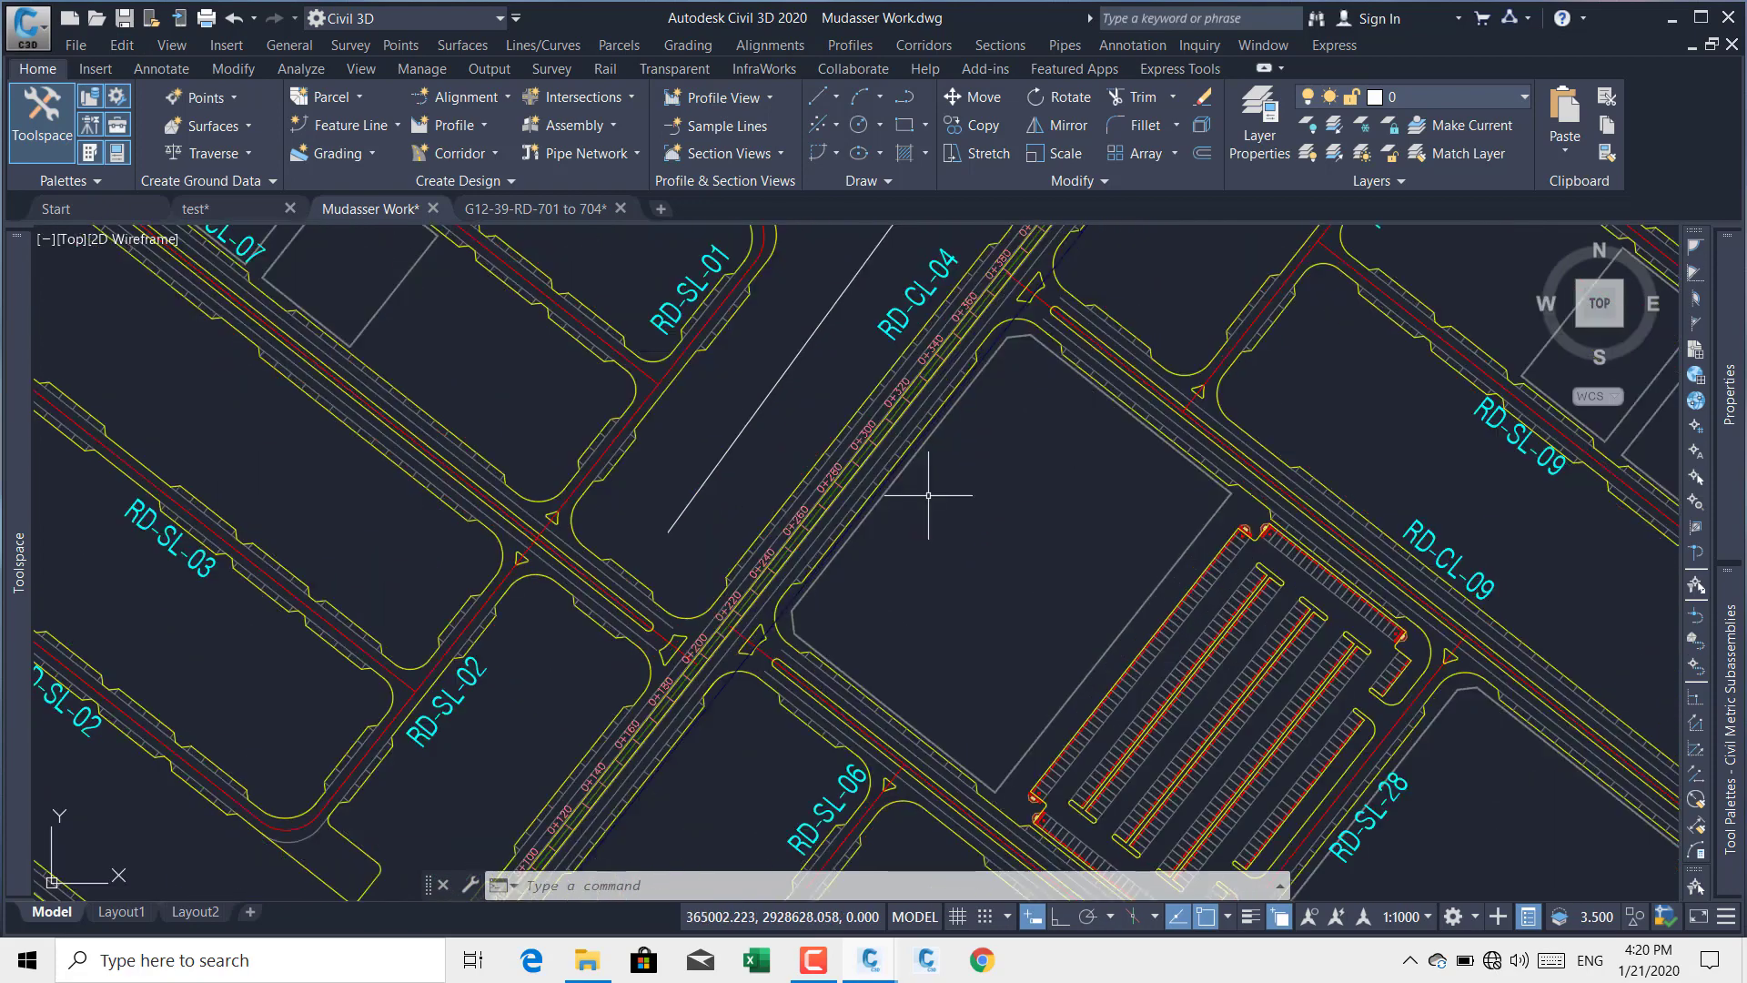
pyautogui.scroll(-5, 911, 452)
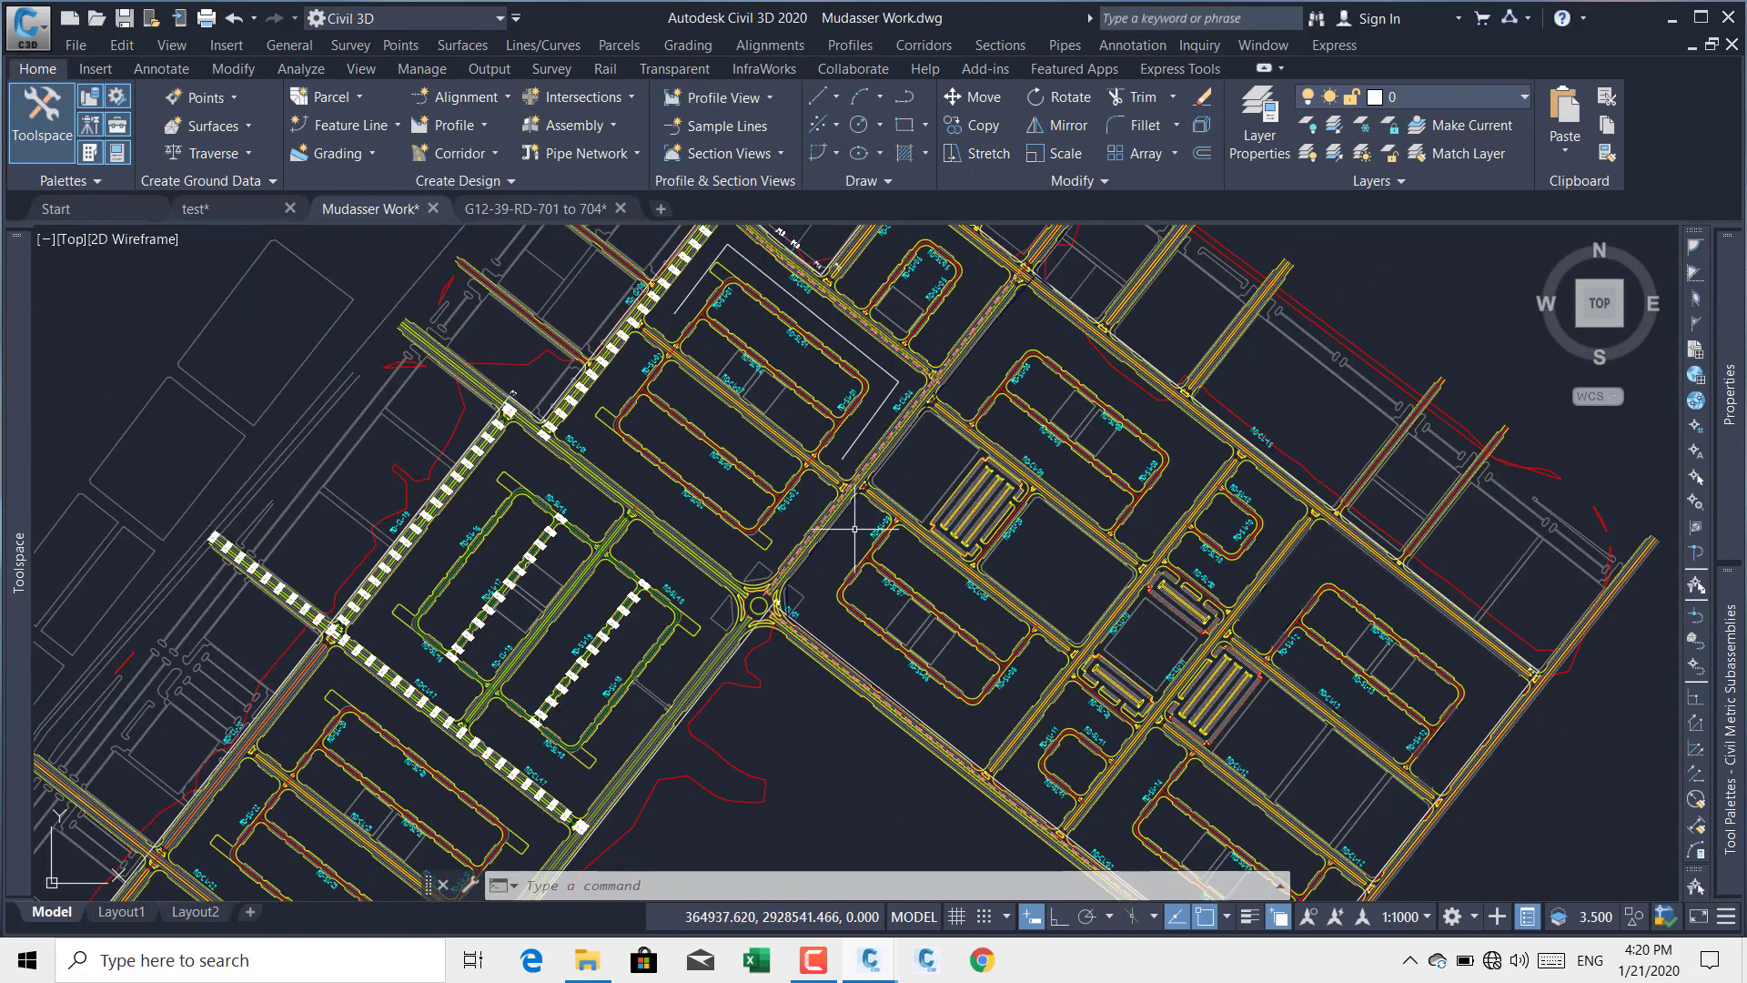
pyautogui.moveTo(956, 309); pyautogui.dragTo(1002, 444, button='middle')
pyautogui.scroll(10, 846, 451)
pyautogui.moveTo(869, 380)
pyautogui.mouseDown(button='middle')
pyautogui.moveTo(830, 659)
pyautogui.moveTo(839, 646)
pyautogui.mouseUp(button='middle')
pyautogui.scroll(-5, 857, 440)
pyautogui.moveTo(1026, 549); pyautogui.dragTo(963, 461, button='middle')
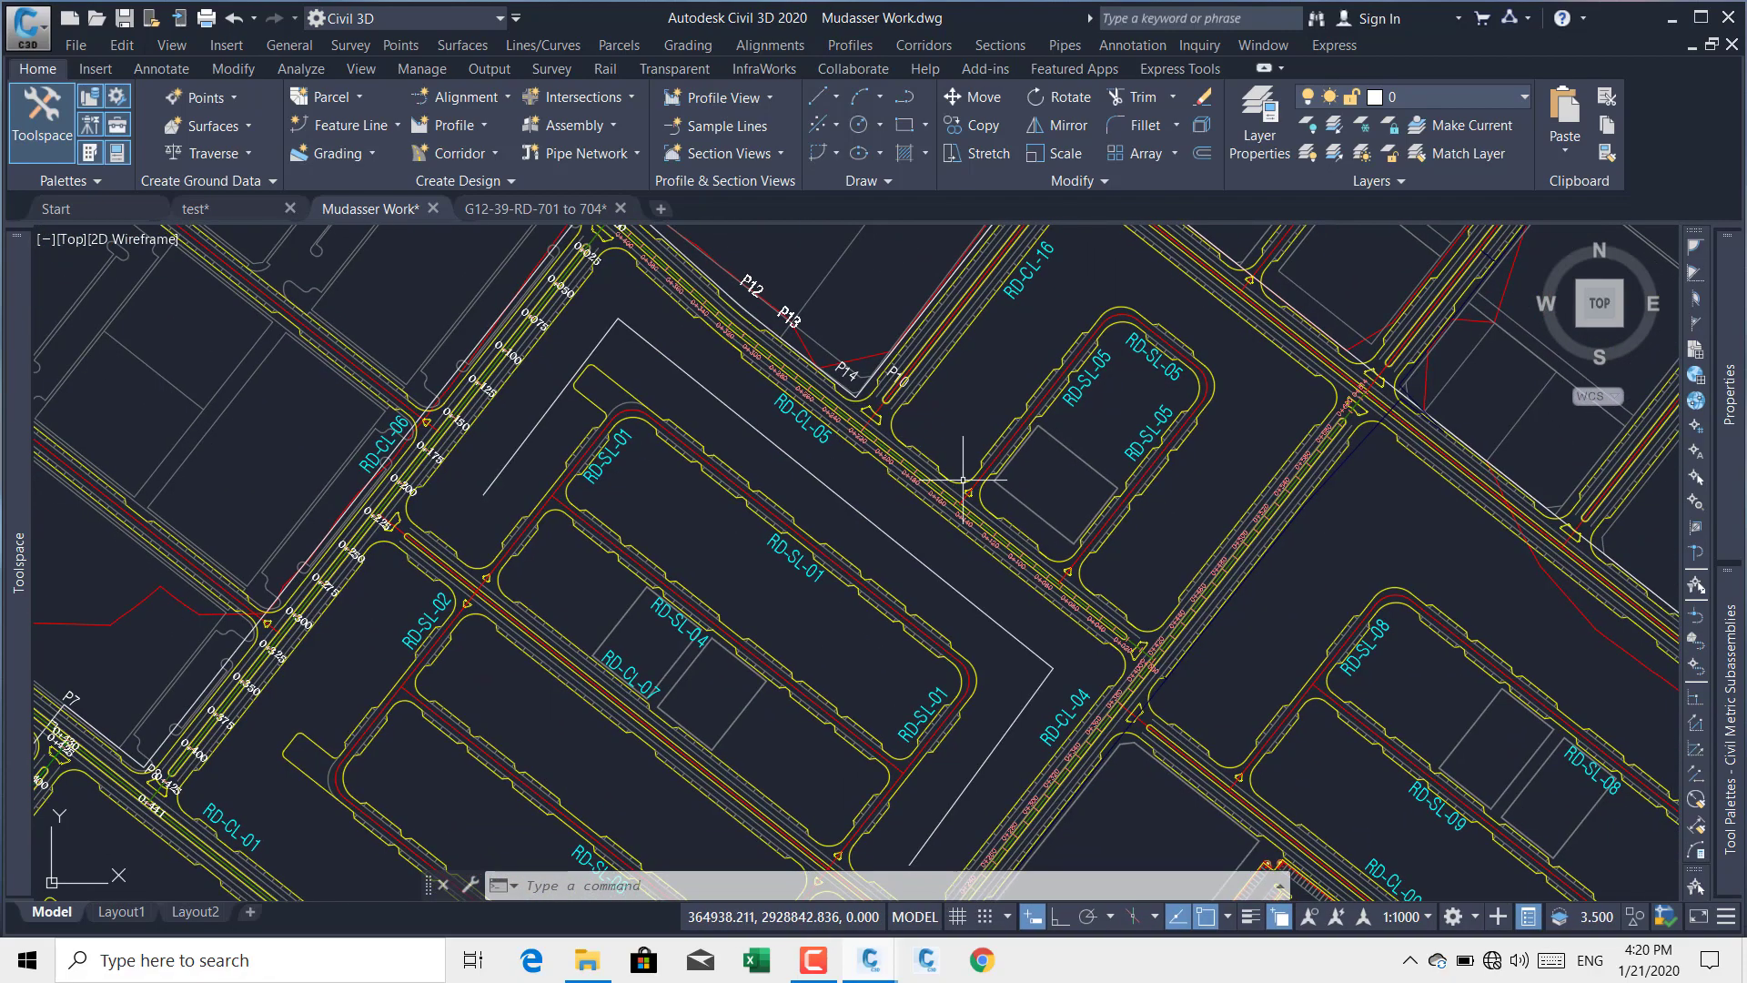
pyautogui.moveTo(854, 462); pyautogui.dragTo(931, 451, button='middle')
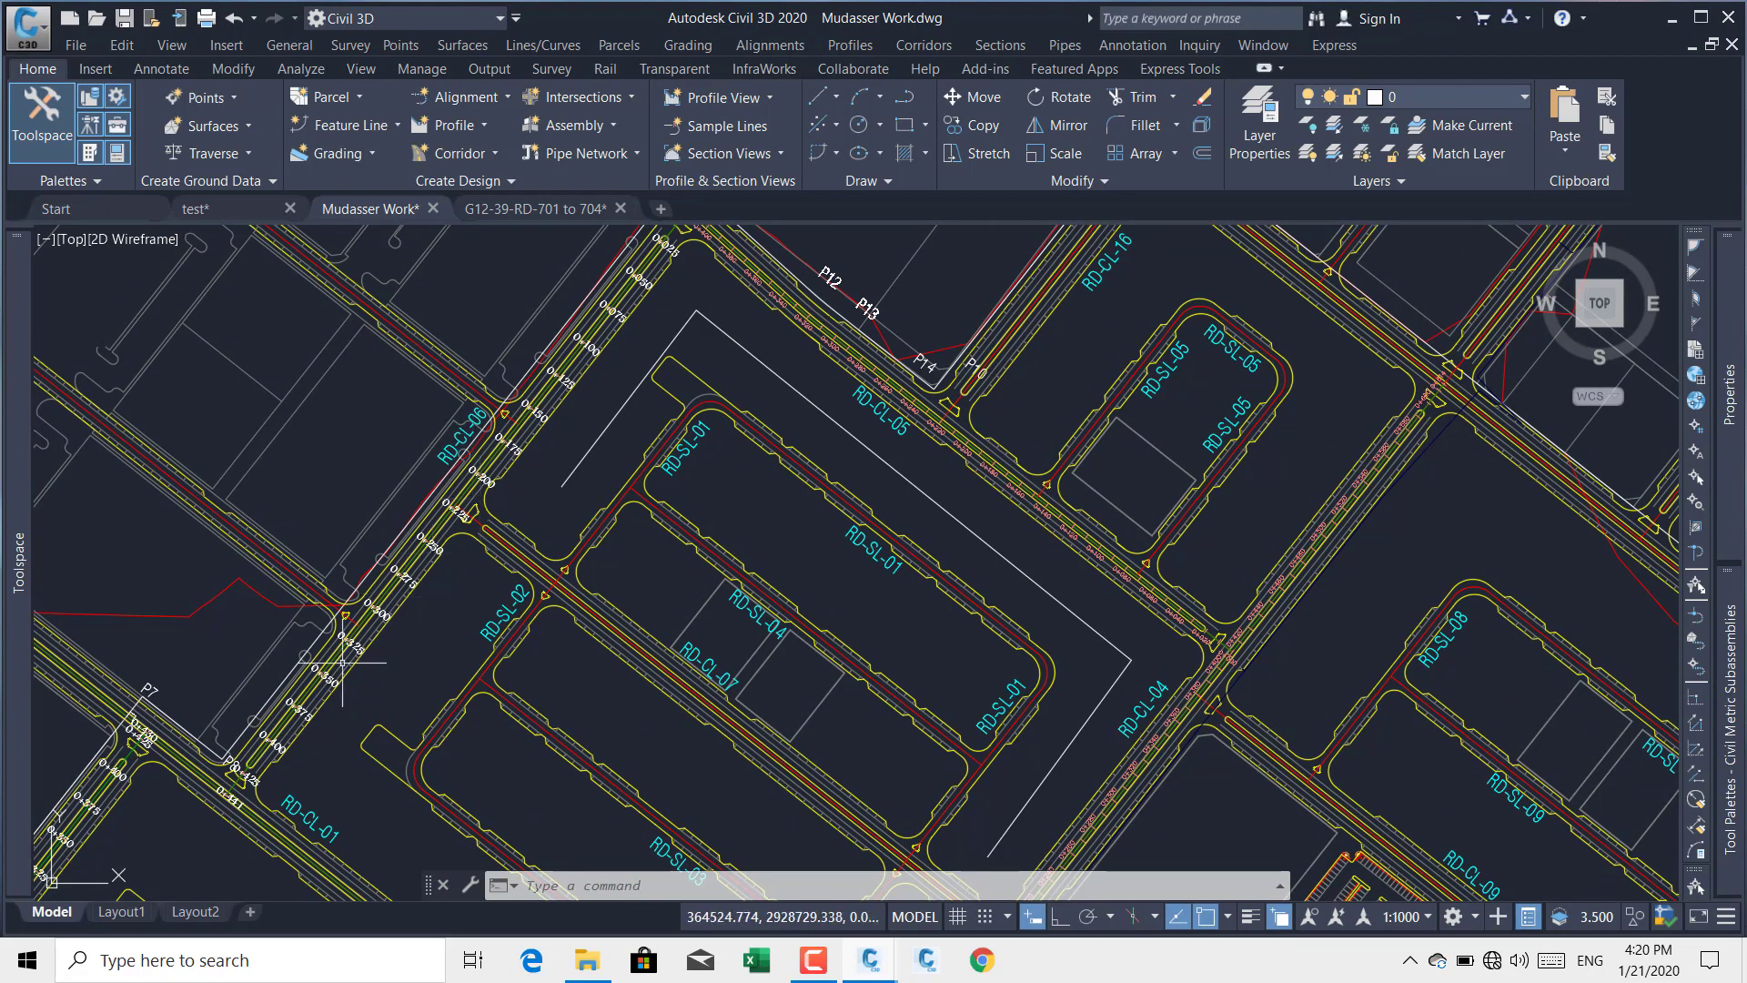
pyautogui.scroll(-2, 532, 405)
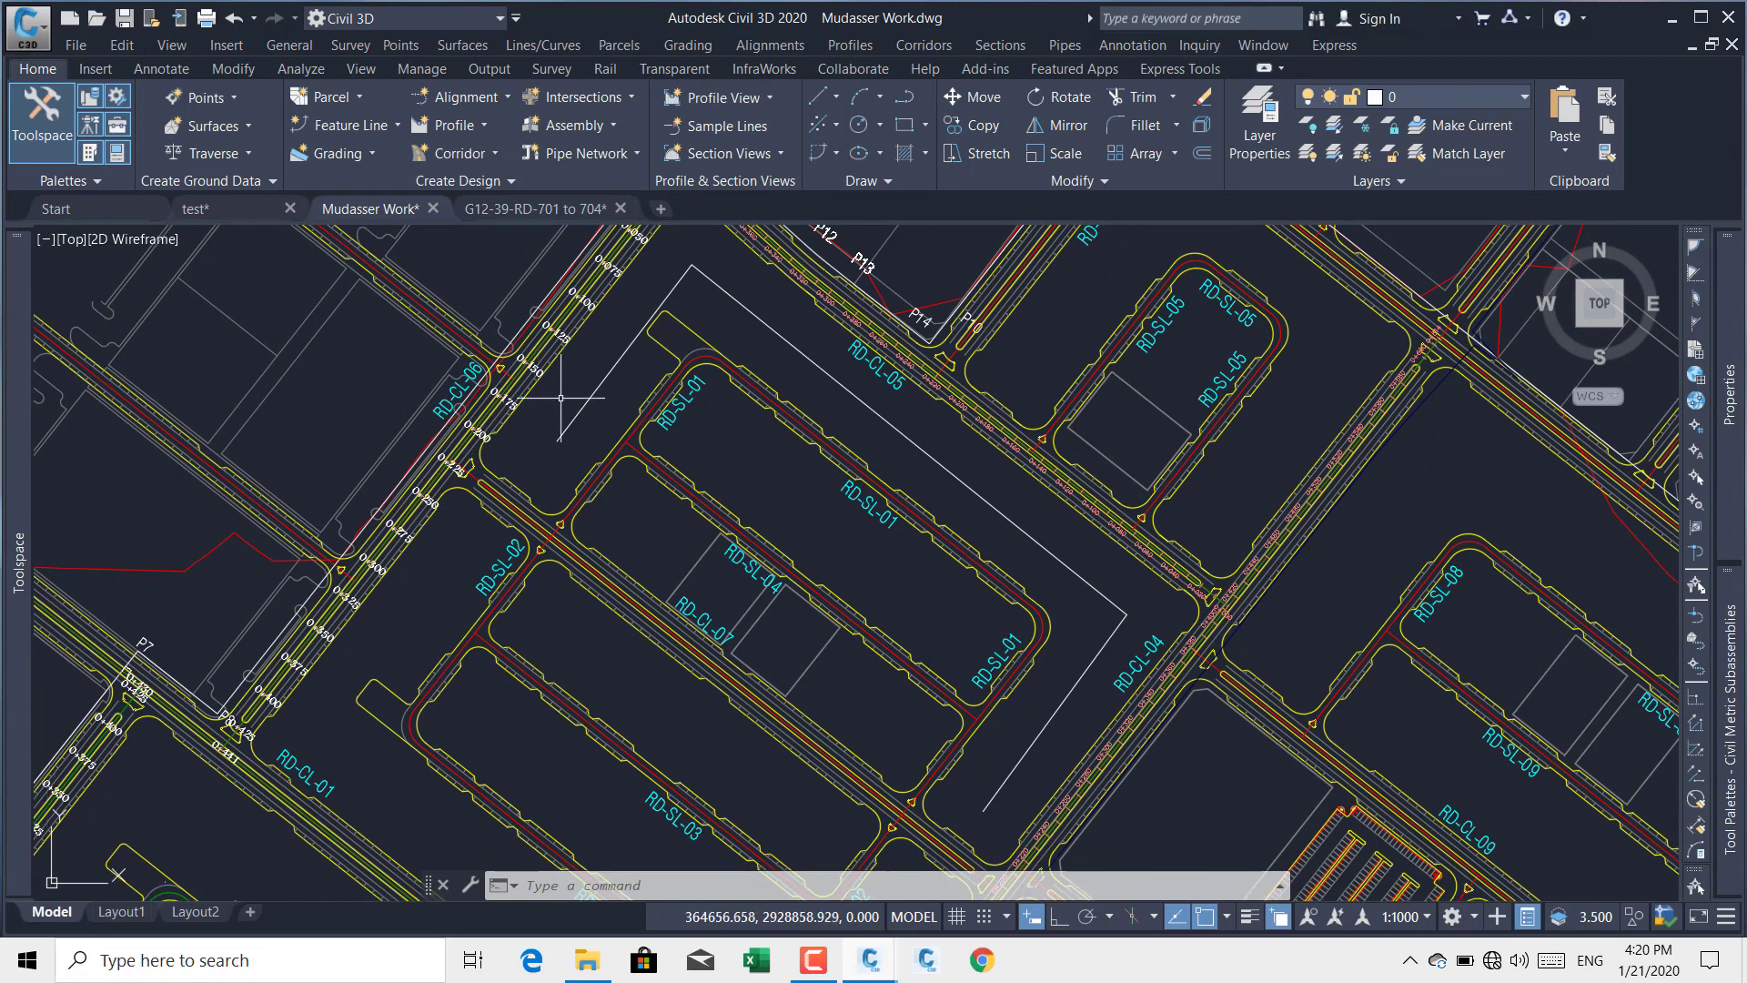
# Step: Examine the roads around the RD-SL-01 block, from RD-CL-04 up to the junction of RD-CL-05 and RD-CL-06
pyautogui.scroll(-2, 578, 396)
pyautogui.scroll(2, 590, 448)
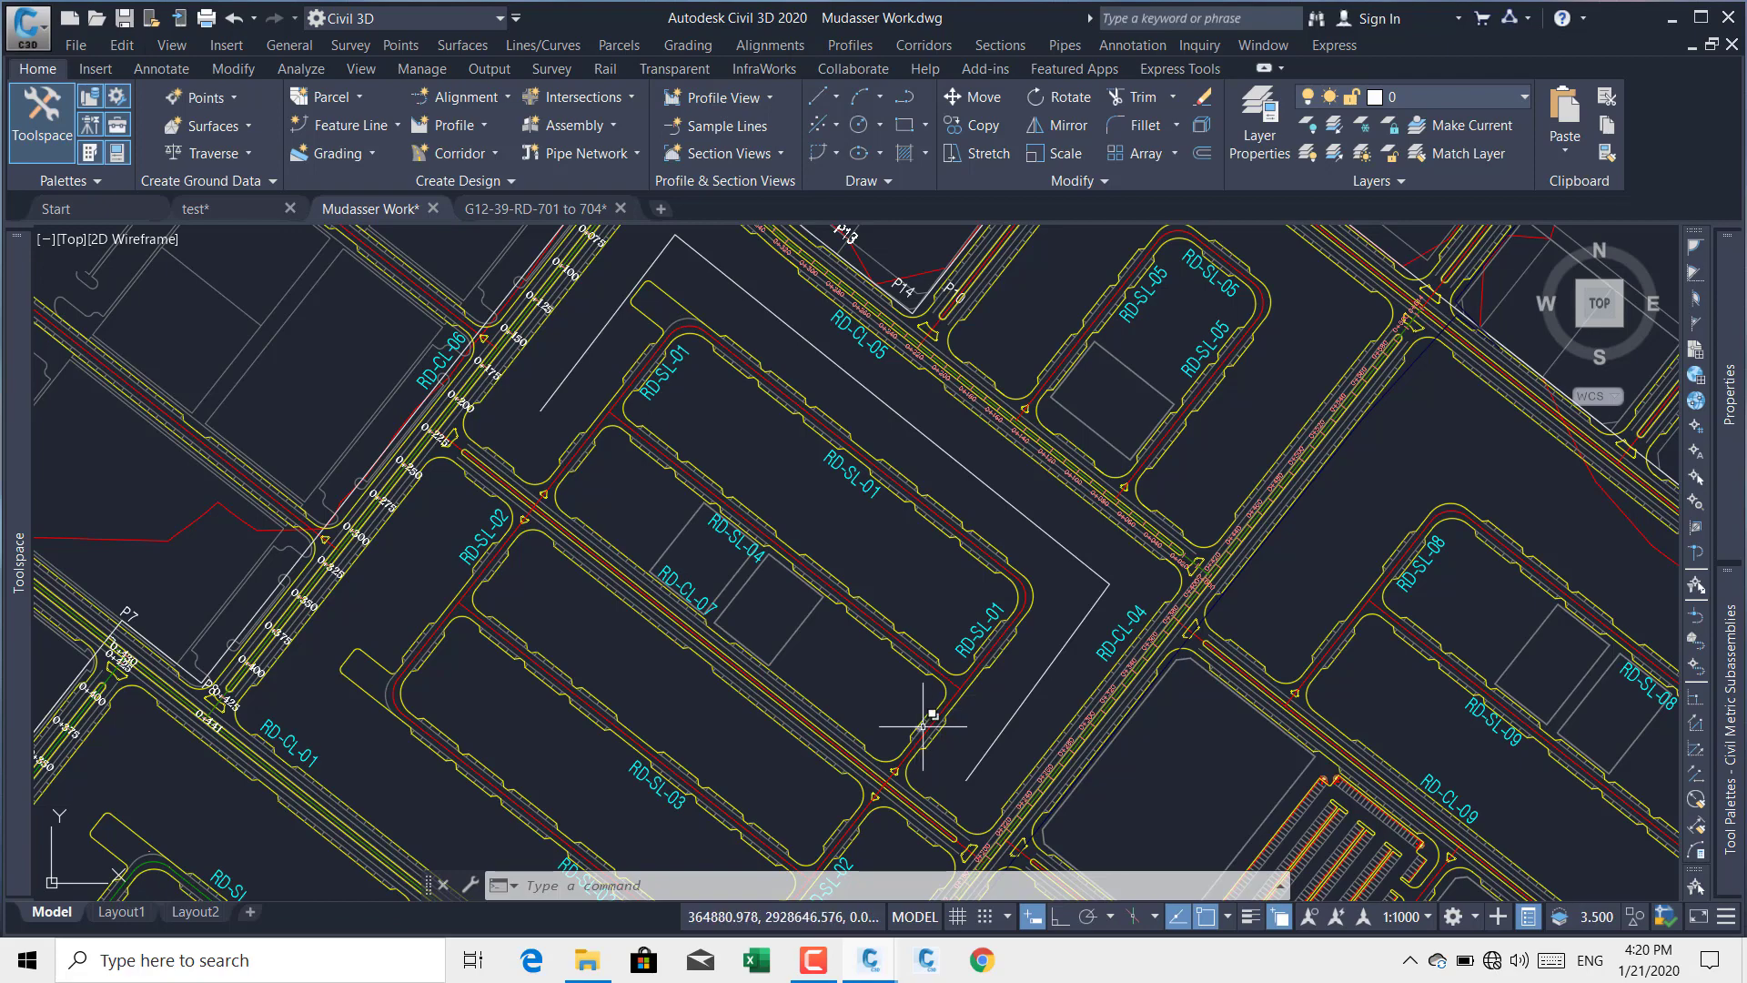
pyautogui.moveTo(922, 727); pyautogui.dragTo(916, 647, button='middle')
pyautogui.moveTo(837, 563); pyautogui.dragTo(808, 688, button='middle')
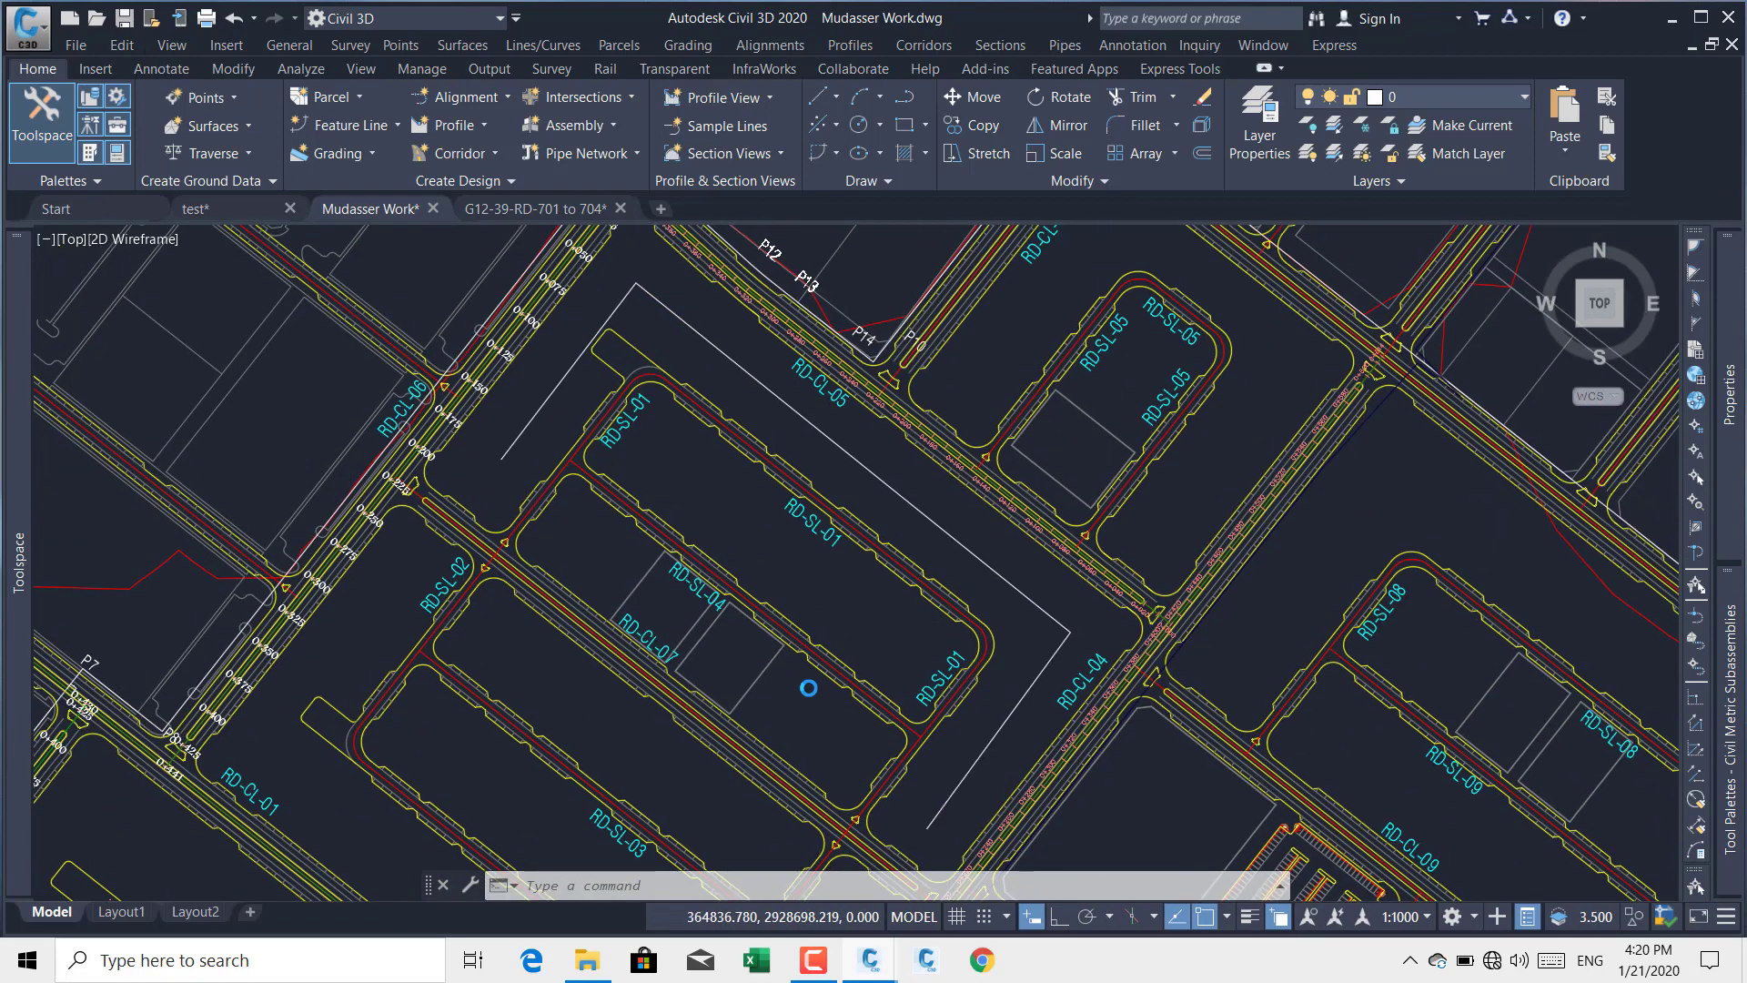
pyautogui.moveTo(686, 360); pyautogui.dragTo(626, 543, button='middle')
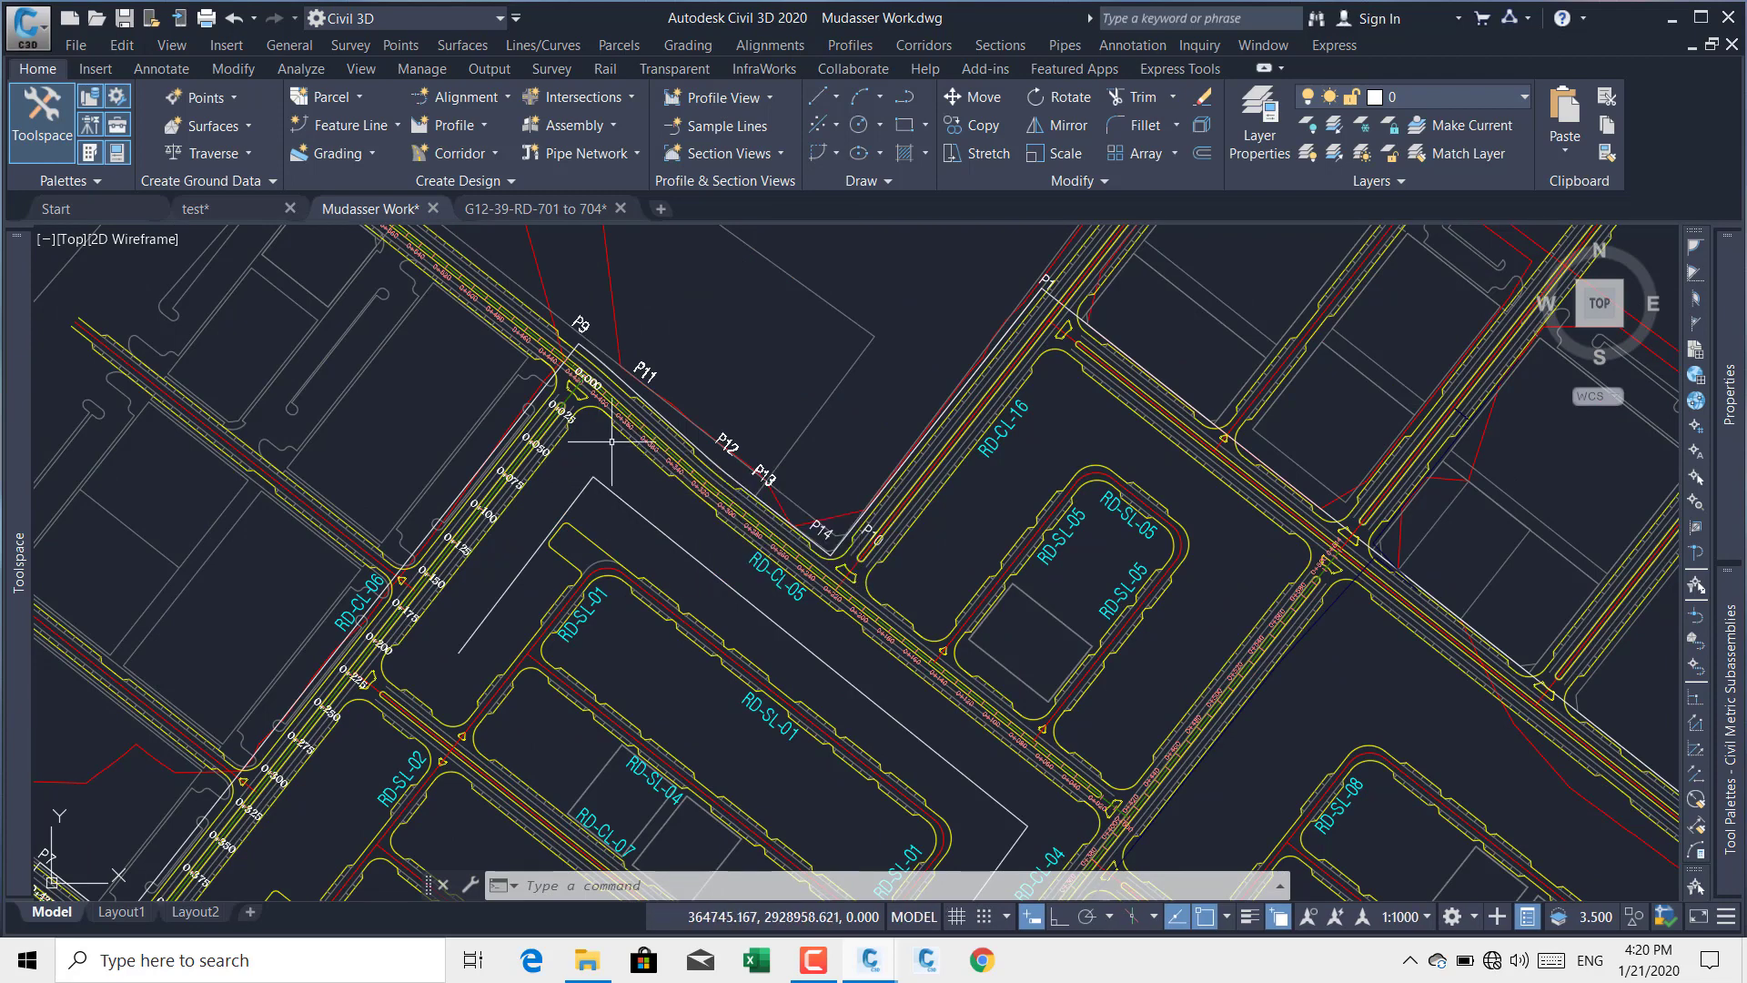
# Step: Switch to the G12-39-RD-701 to 704 drawing and examine its typical road sections, including the 25 m and 30 m R.O.W. sheets
pyautogui.click(552, 212)
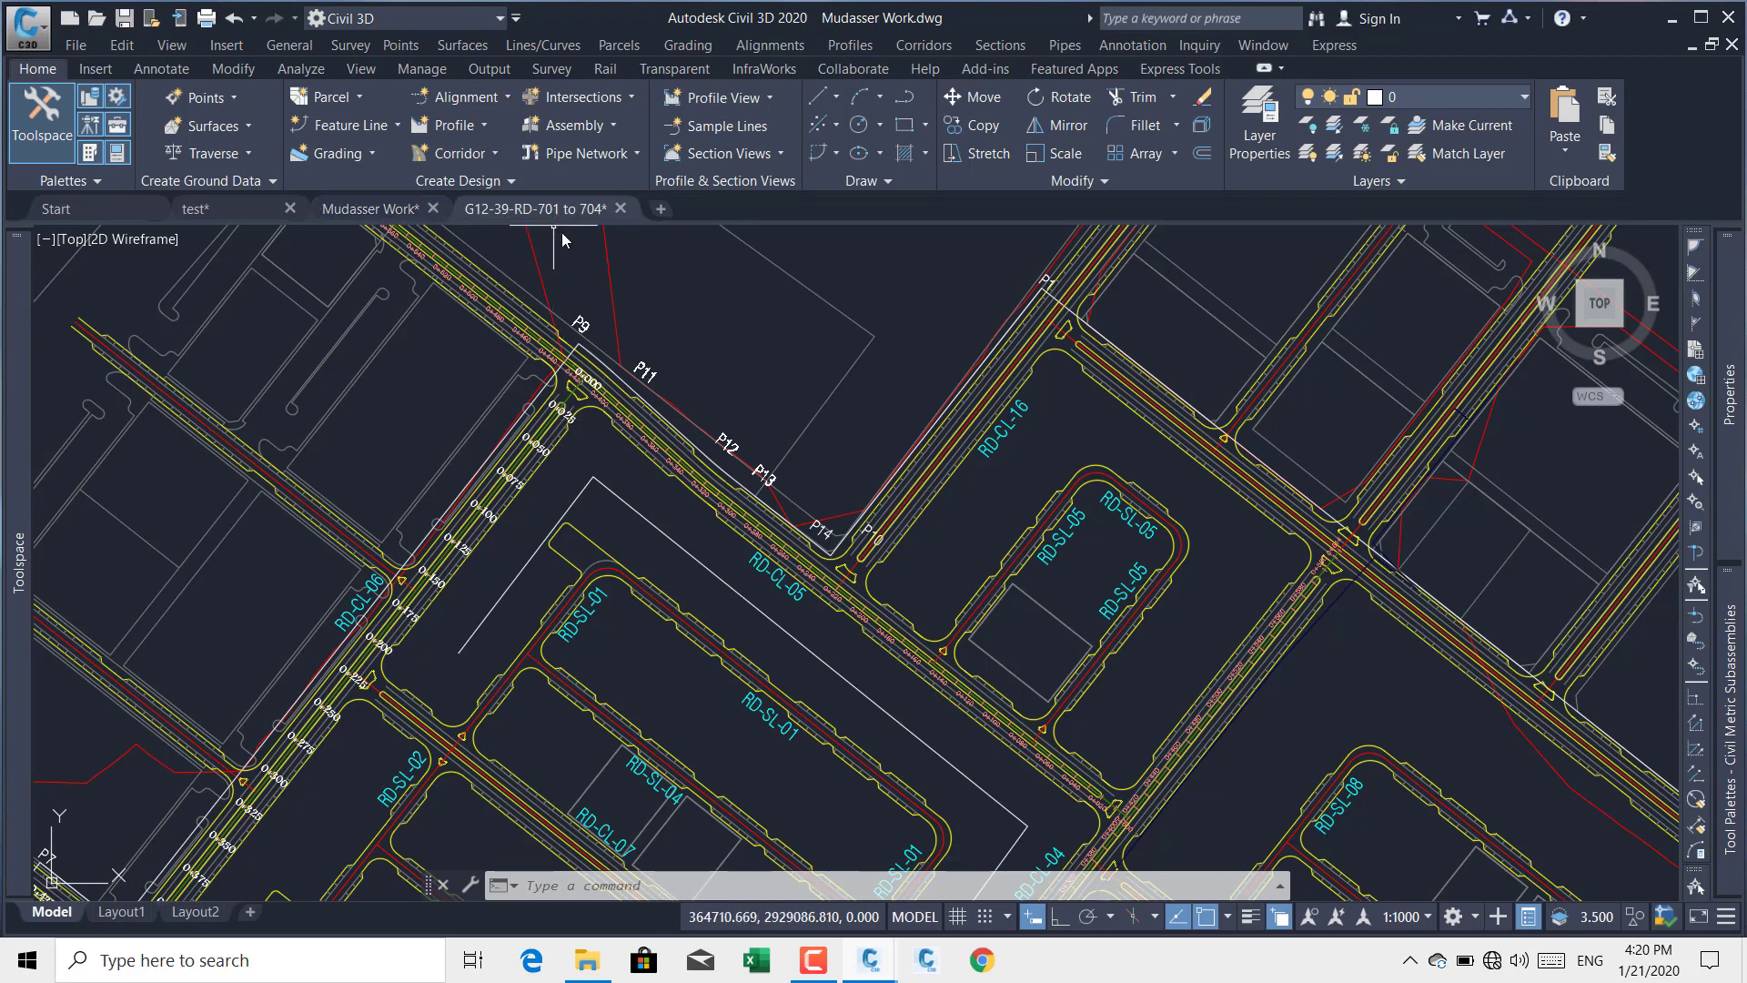
pyautogui.moveTo(894, 364); pyautogui.dragTo(1089, 498, button='middle')
pyautogui.scroll(5, 869, 421)
pyautogui.scroll(-6, 1182, 446)
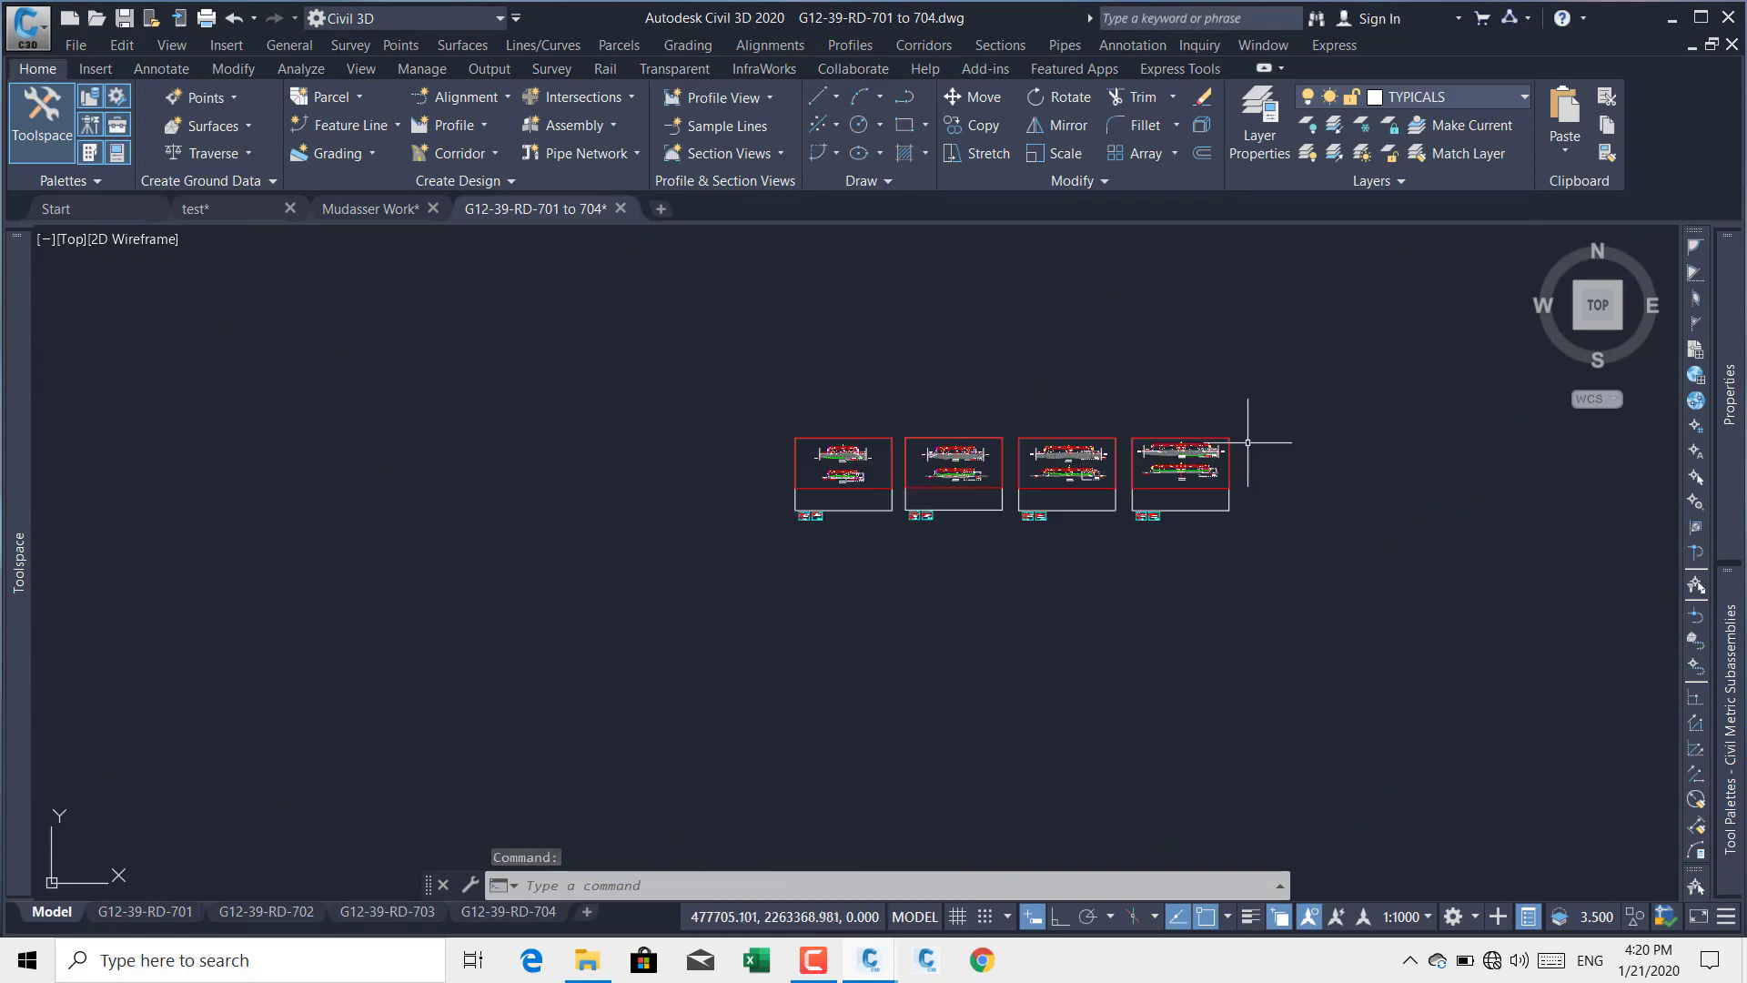
pyautogui.scroll(10, 1091, 350)
pyautogui.scroll(-8, 1173, 472)
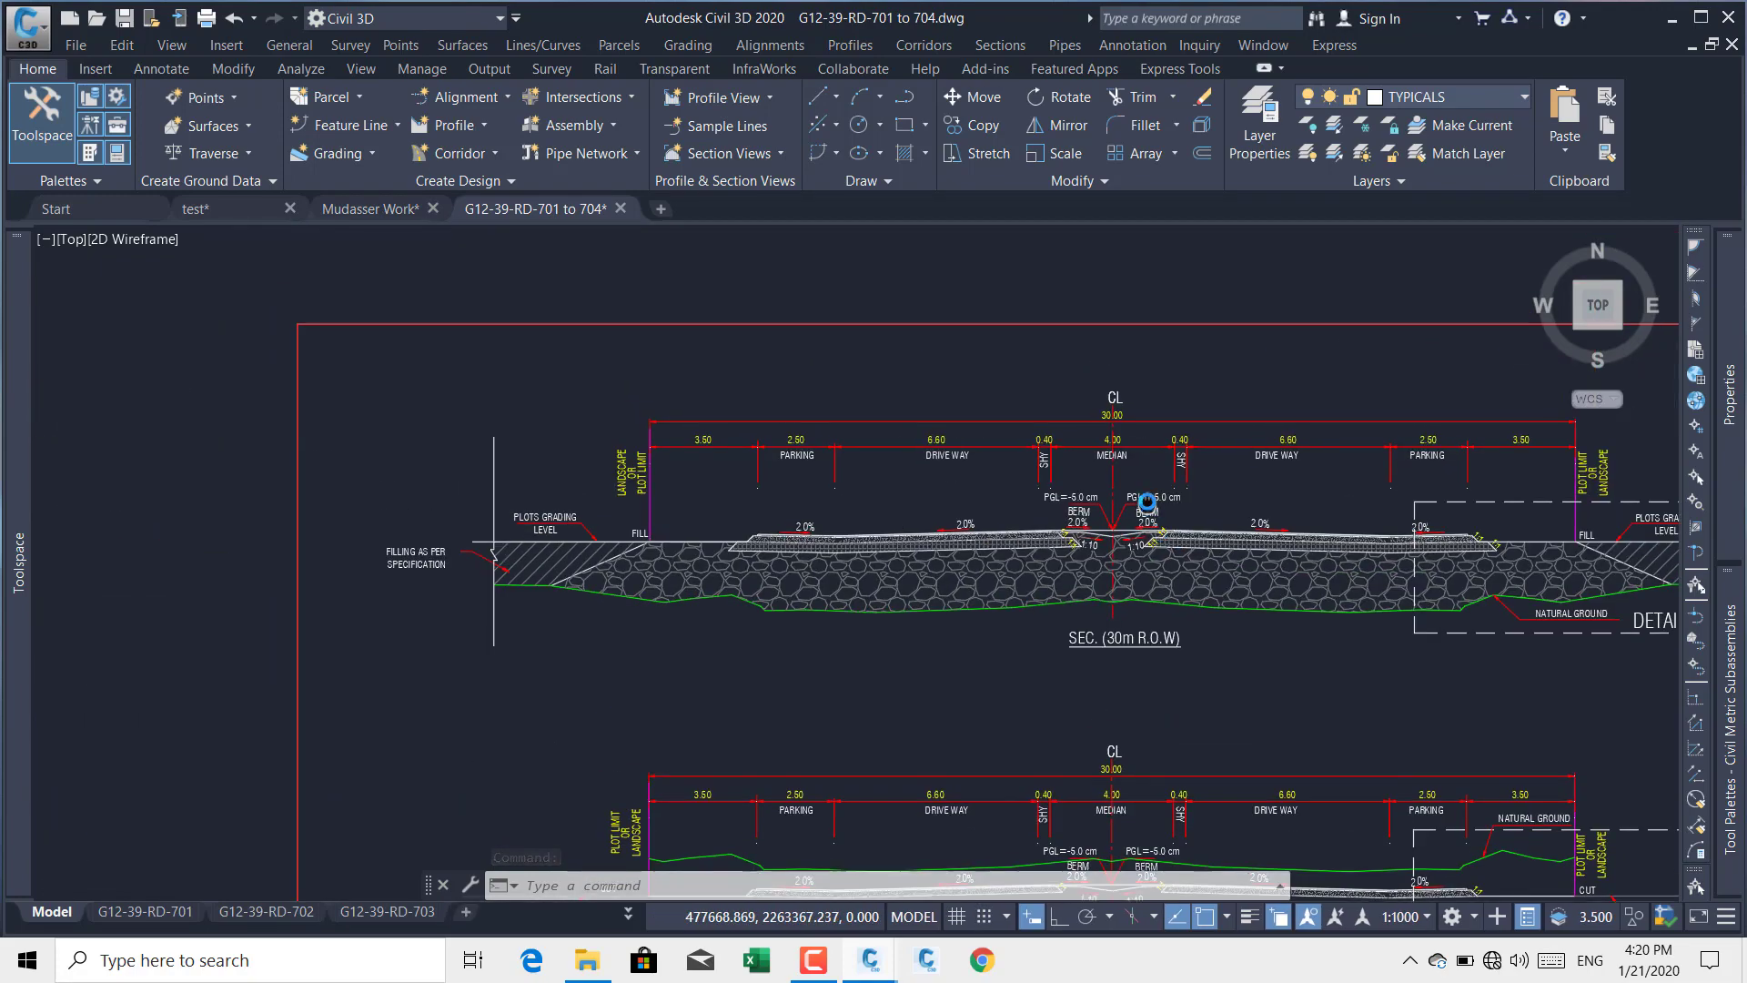
pyautogui.scroll(10, 1045, 444)
pyautogui.moveTo(1295, 393); pyautogui.dragTo(691, 526, button='middle')
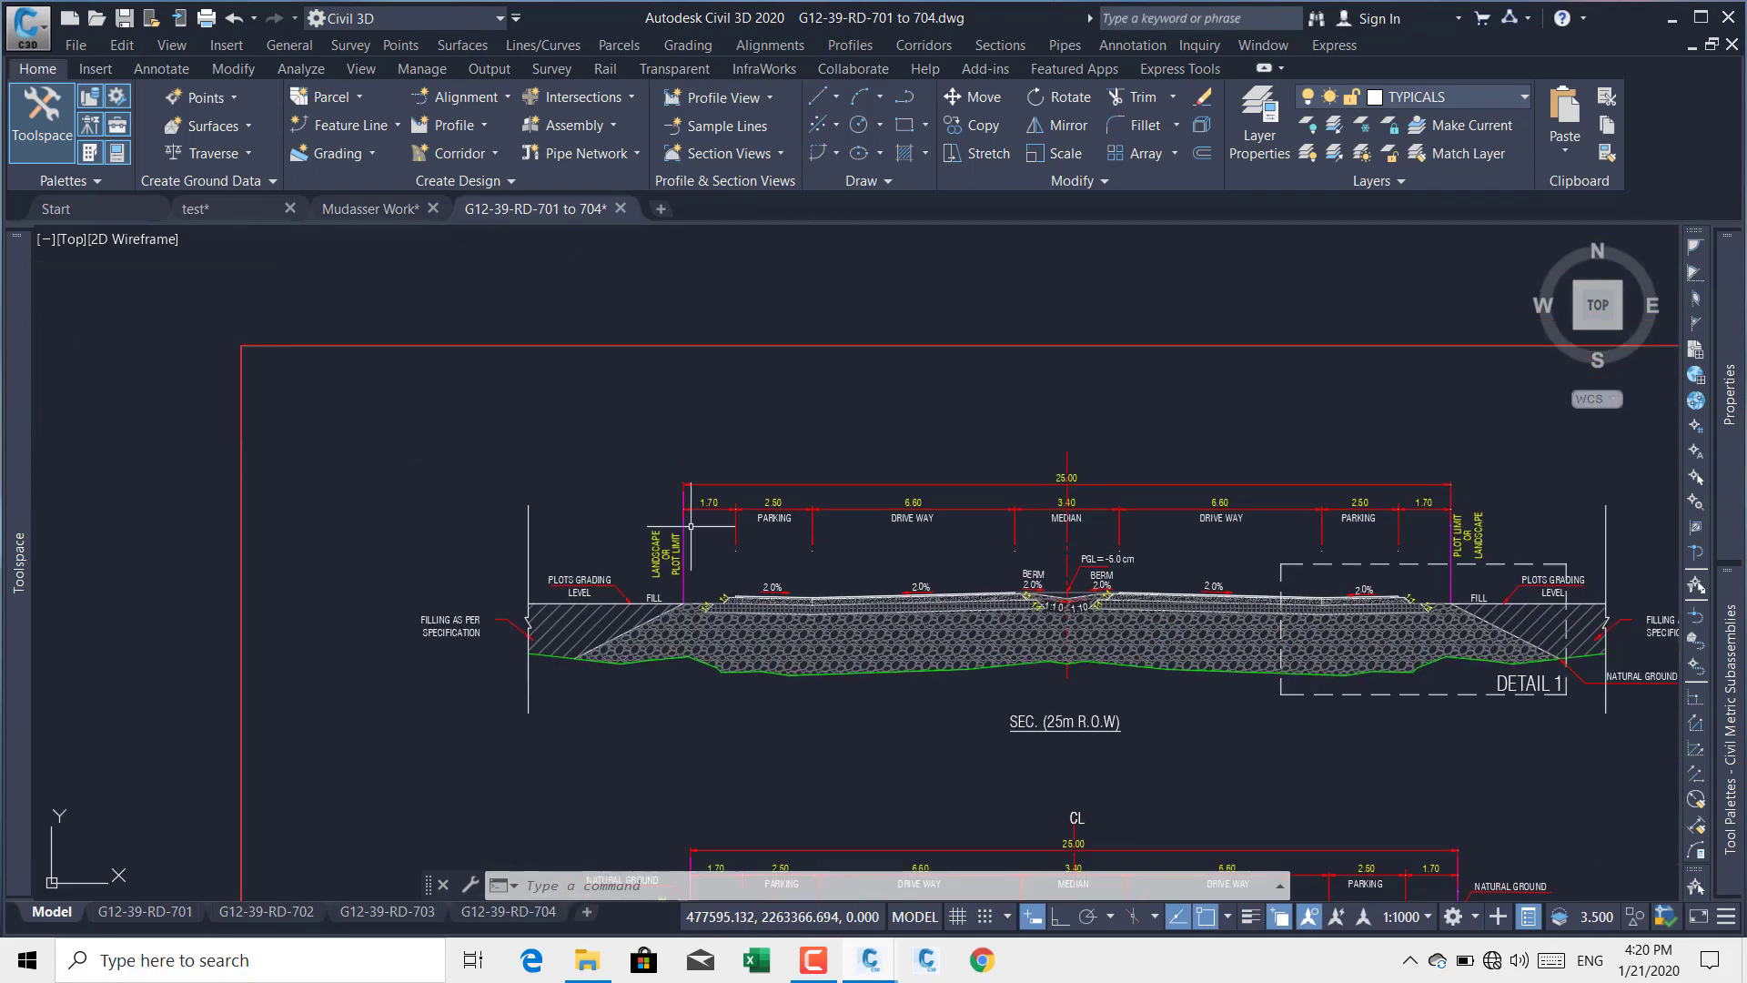
pyautogui.scroll(-7, 691, 515)
pyautogui.scroll(1, 442, 473)
pyautogui.scroll(-1, 442, 473)
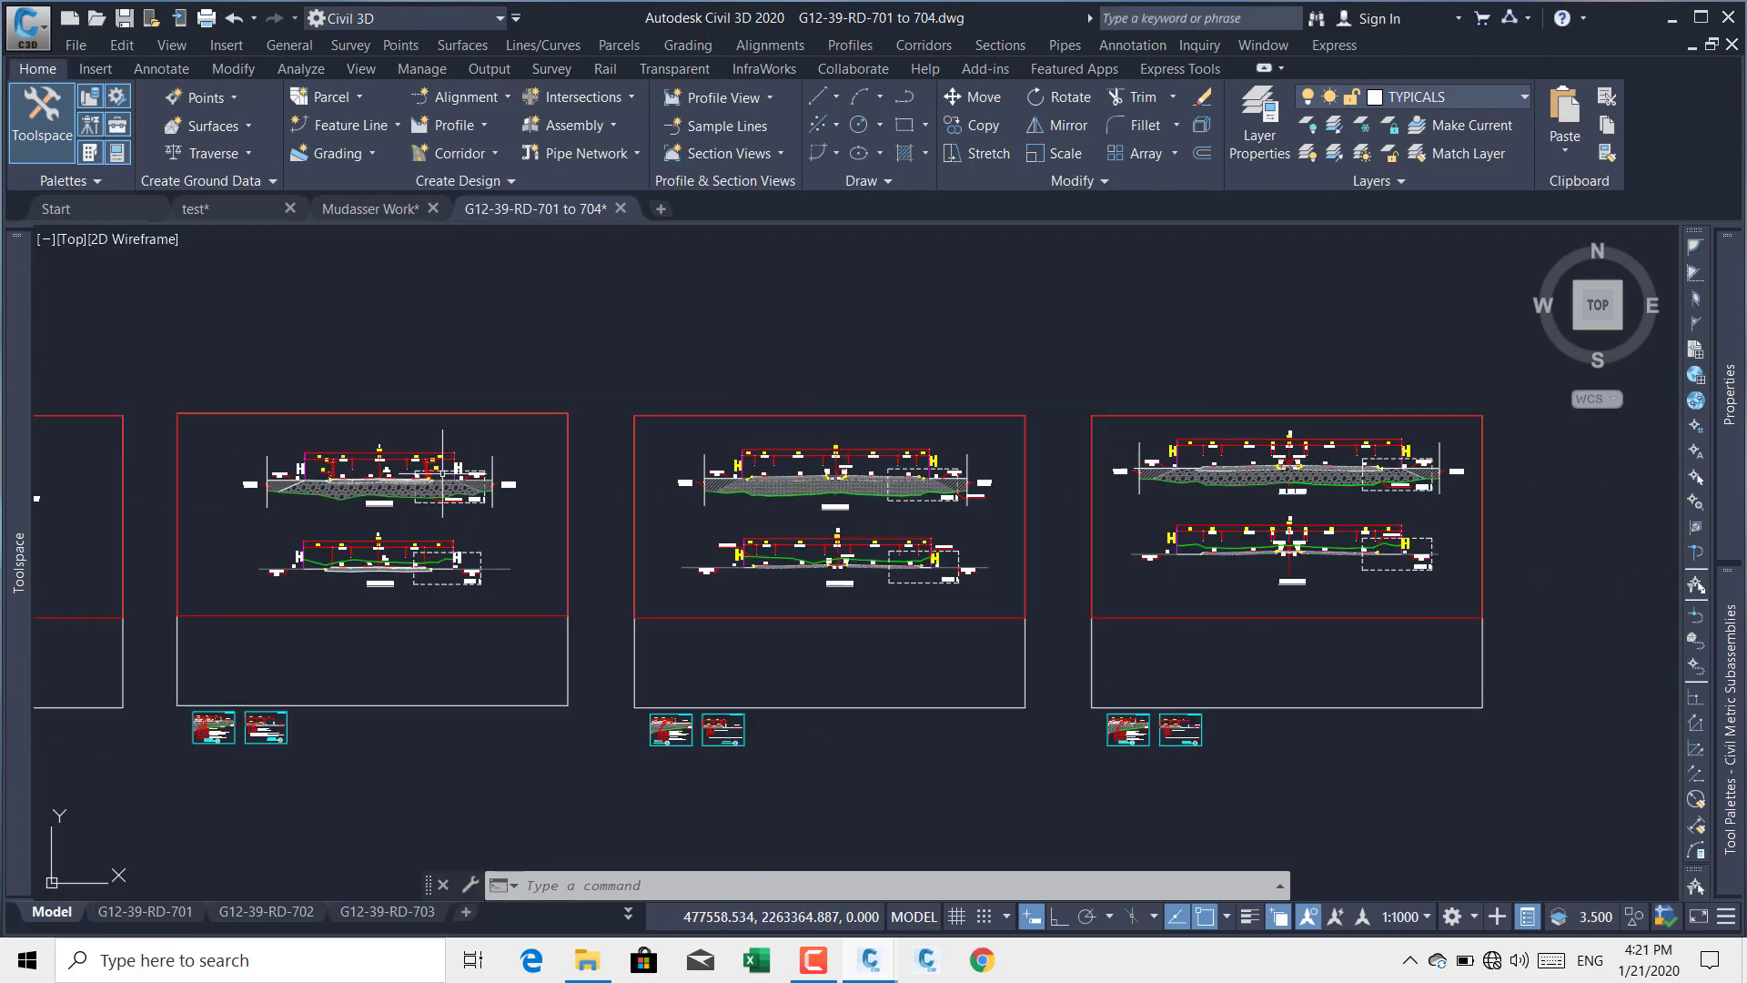
pyautogui.moveTo(1362, 435); pyautogui.dragTo(1116, 441, button='middle')
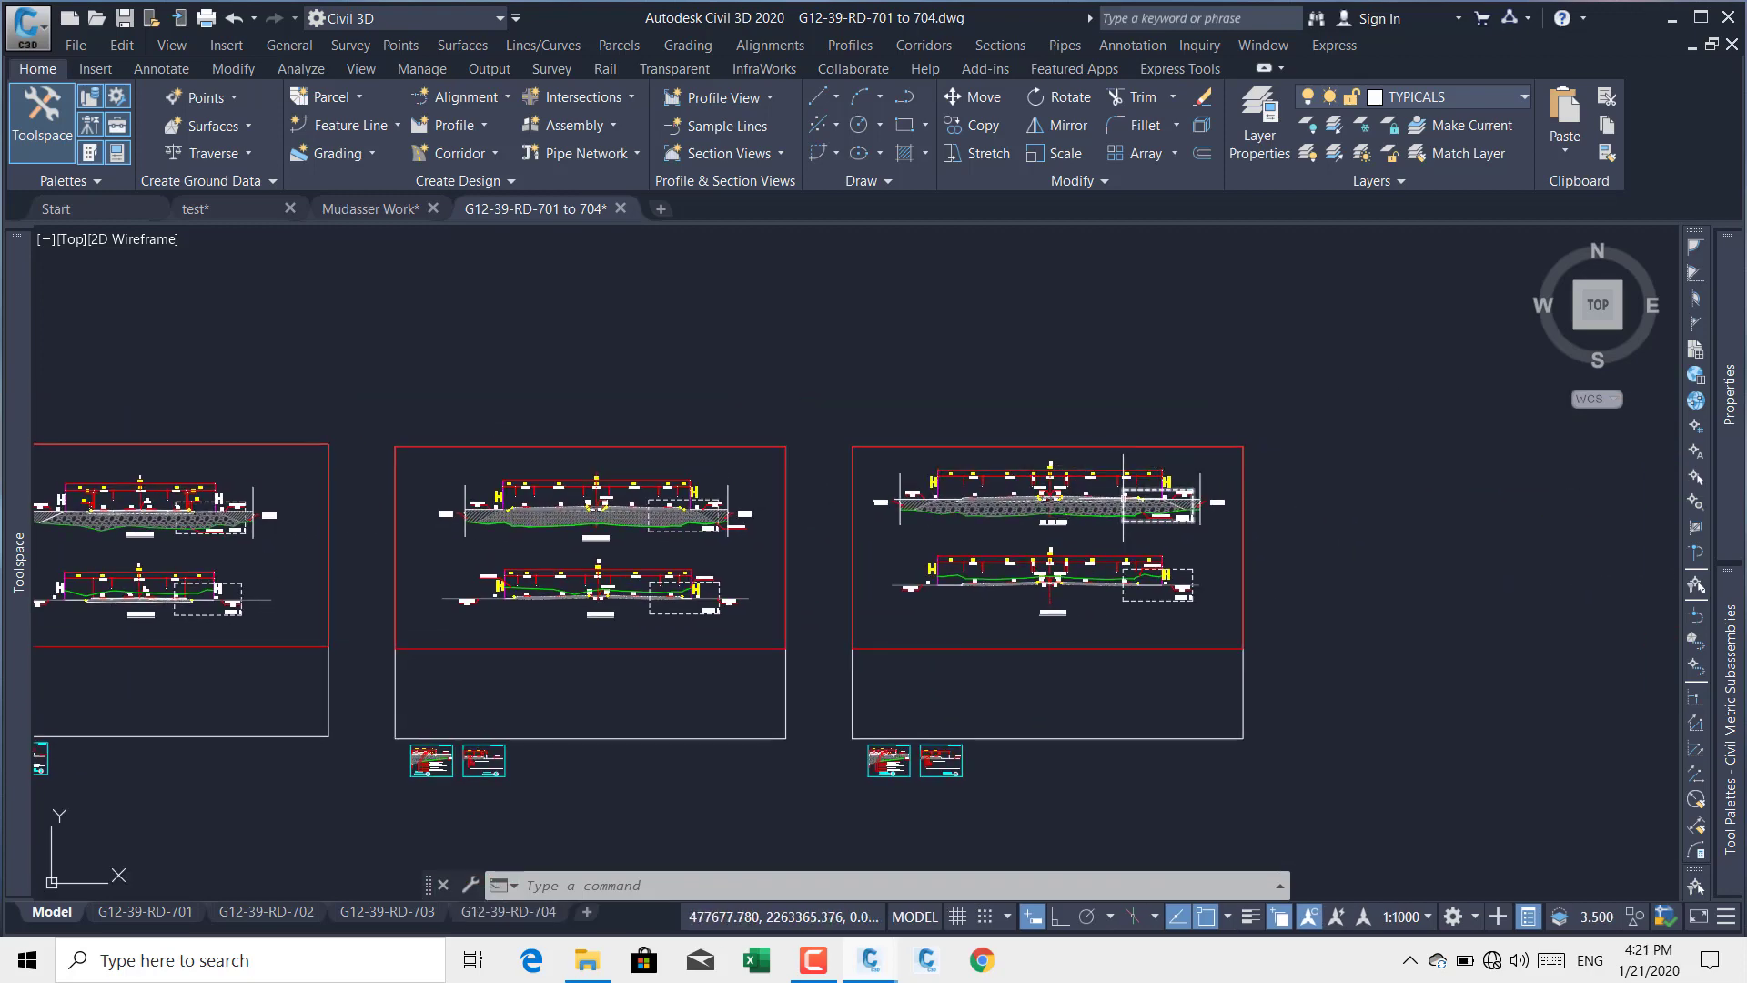
# Step: Examine the 30 m R.O.W. typical section in fill from the median and berms across the driveway to the parking edge
pyautogui.scroll(6, 1070, 474)
pyautogui.scroll(6, 942, 450)
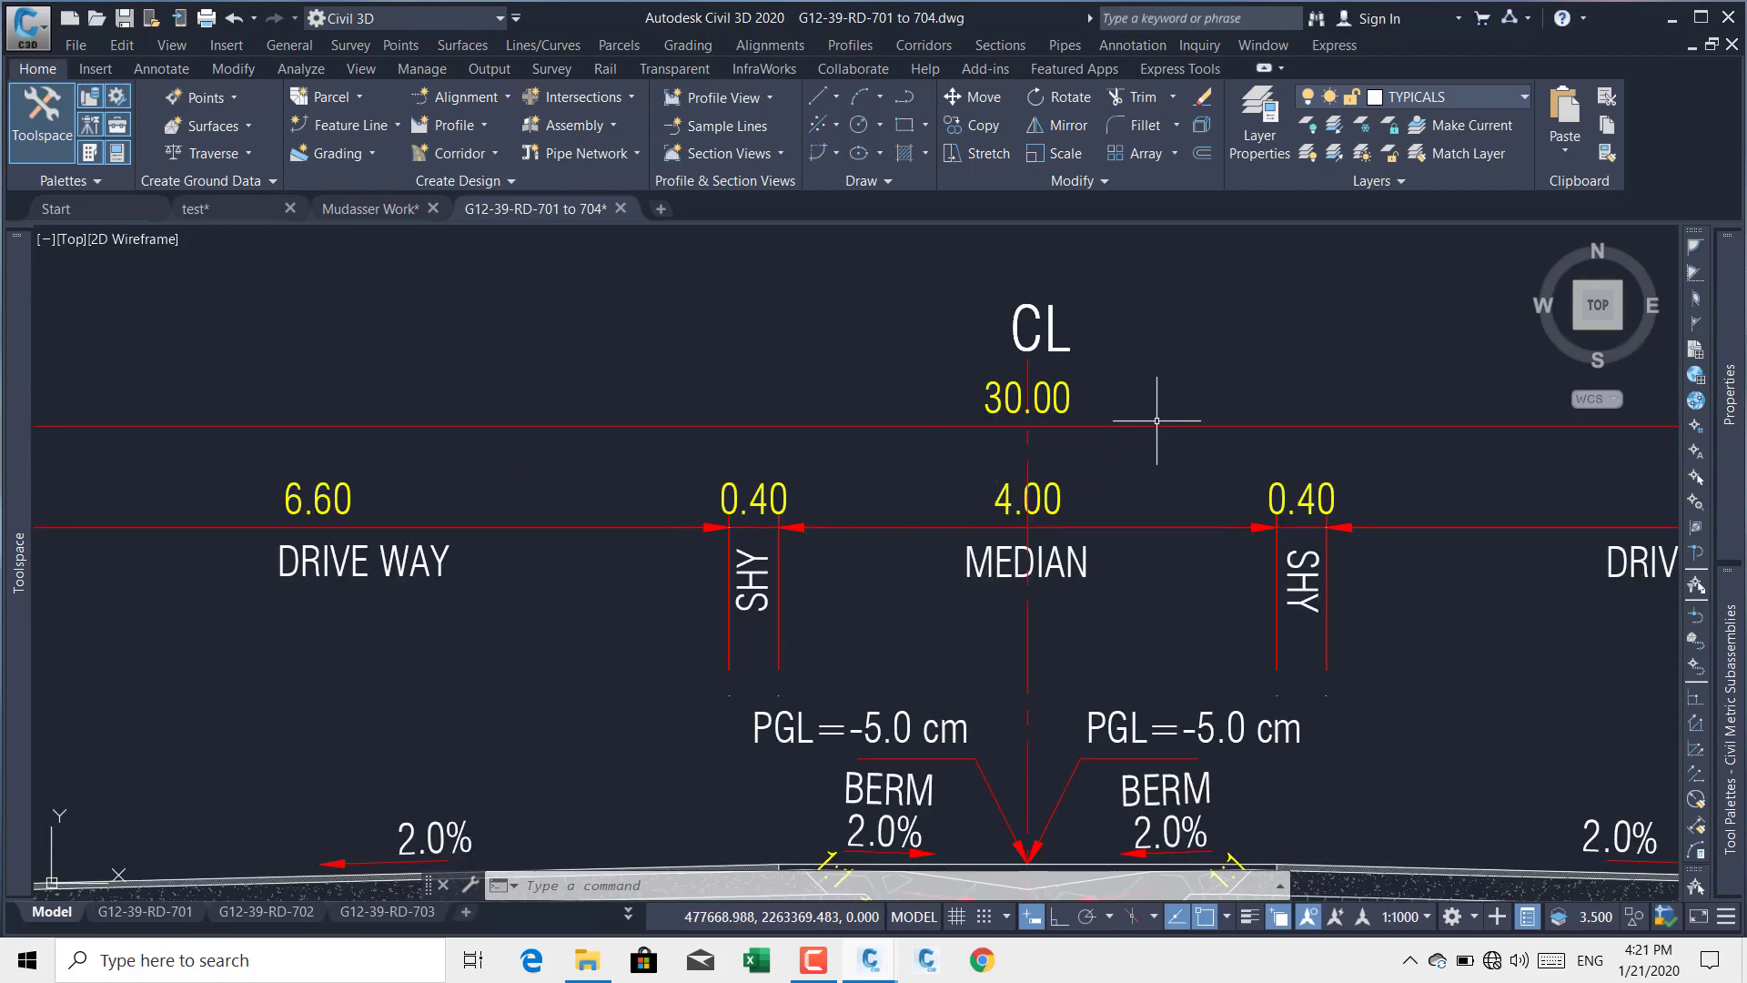
pyautogui.scroll(-7, 1124, 405)
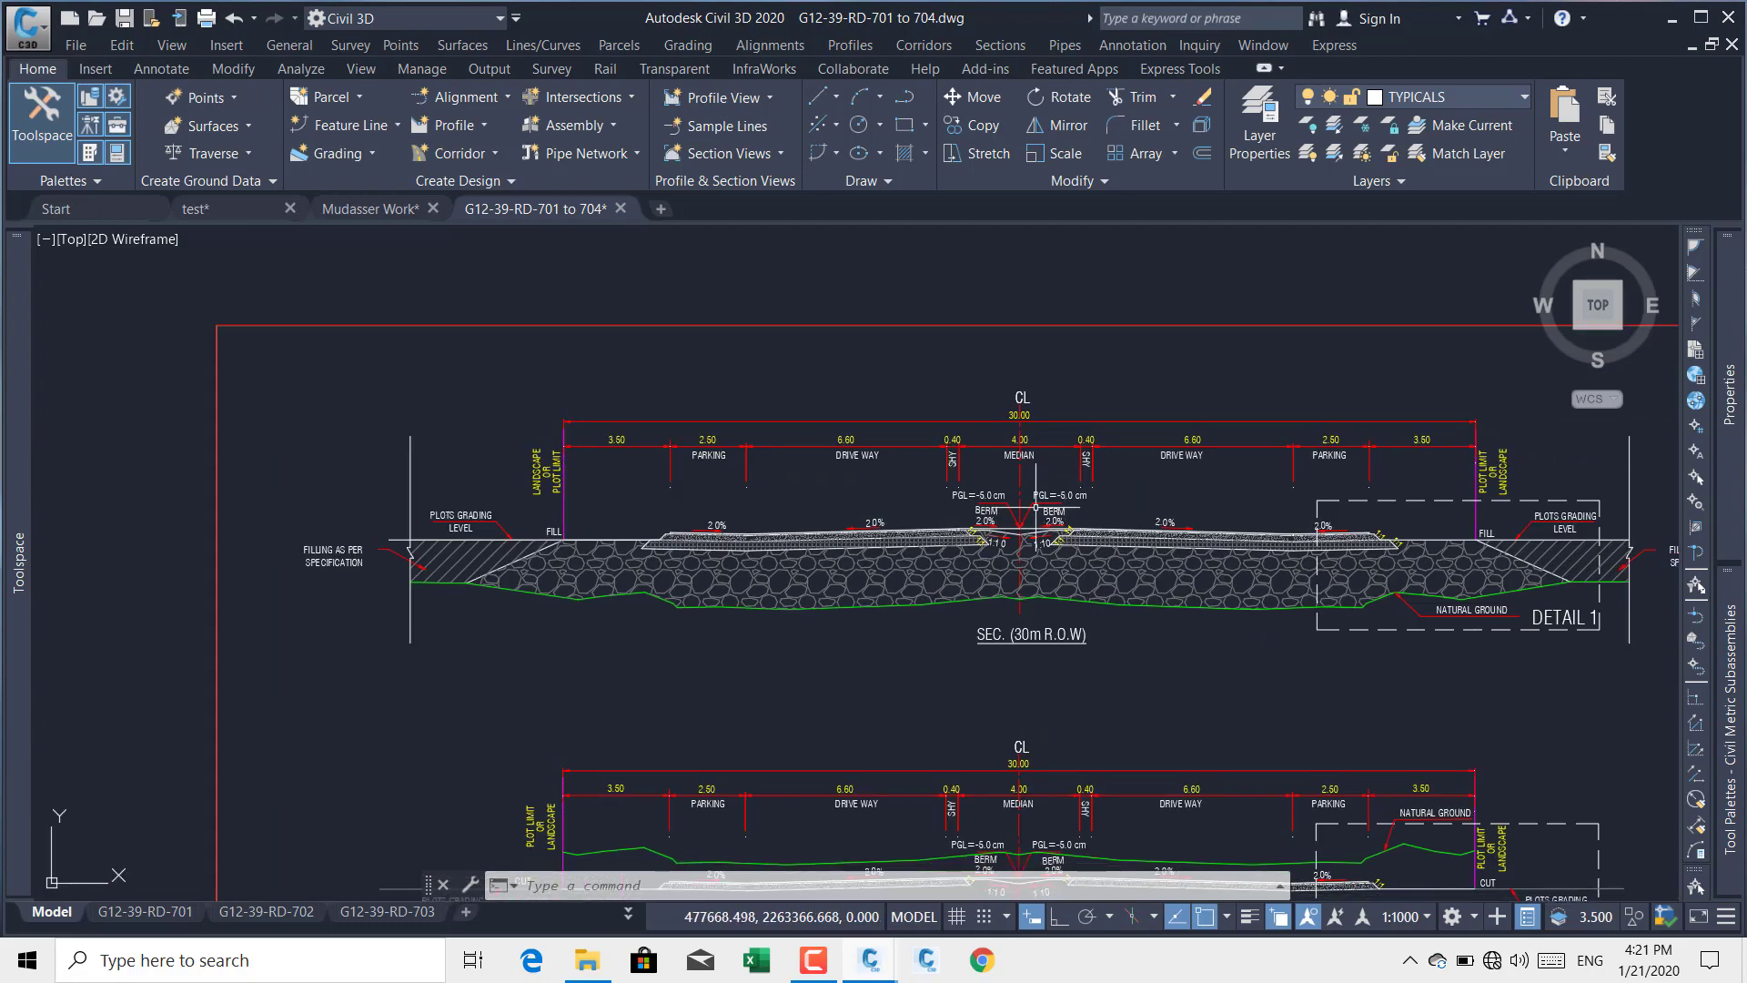
pyautogui.scroll(6, 1035, 507)
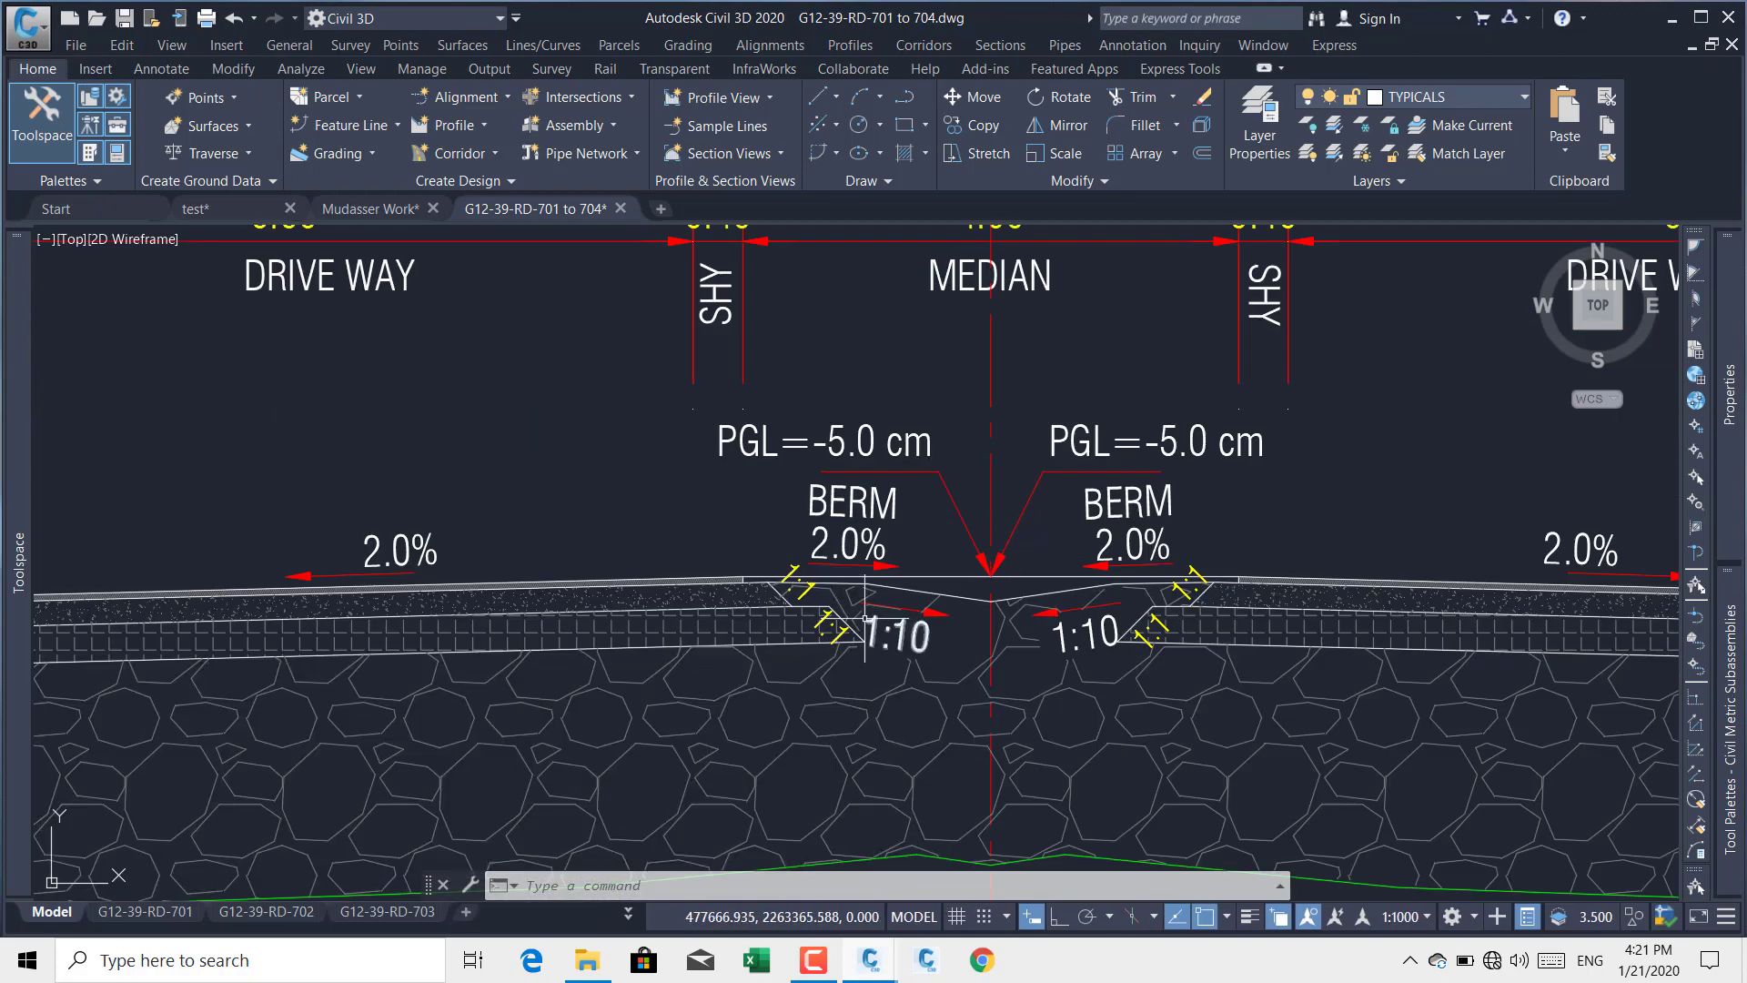
pyautogui.moveTo(1083, 596); pyautogui.dragTo(938, 628, button='middle')
pyautogui.scroll(-2, 507, 581)
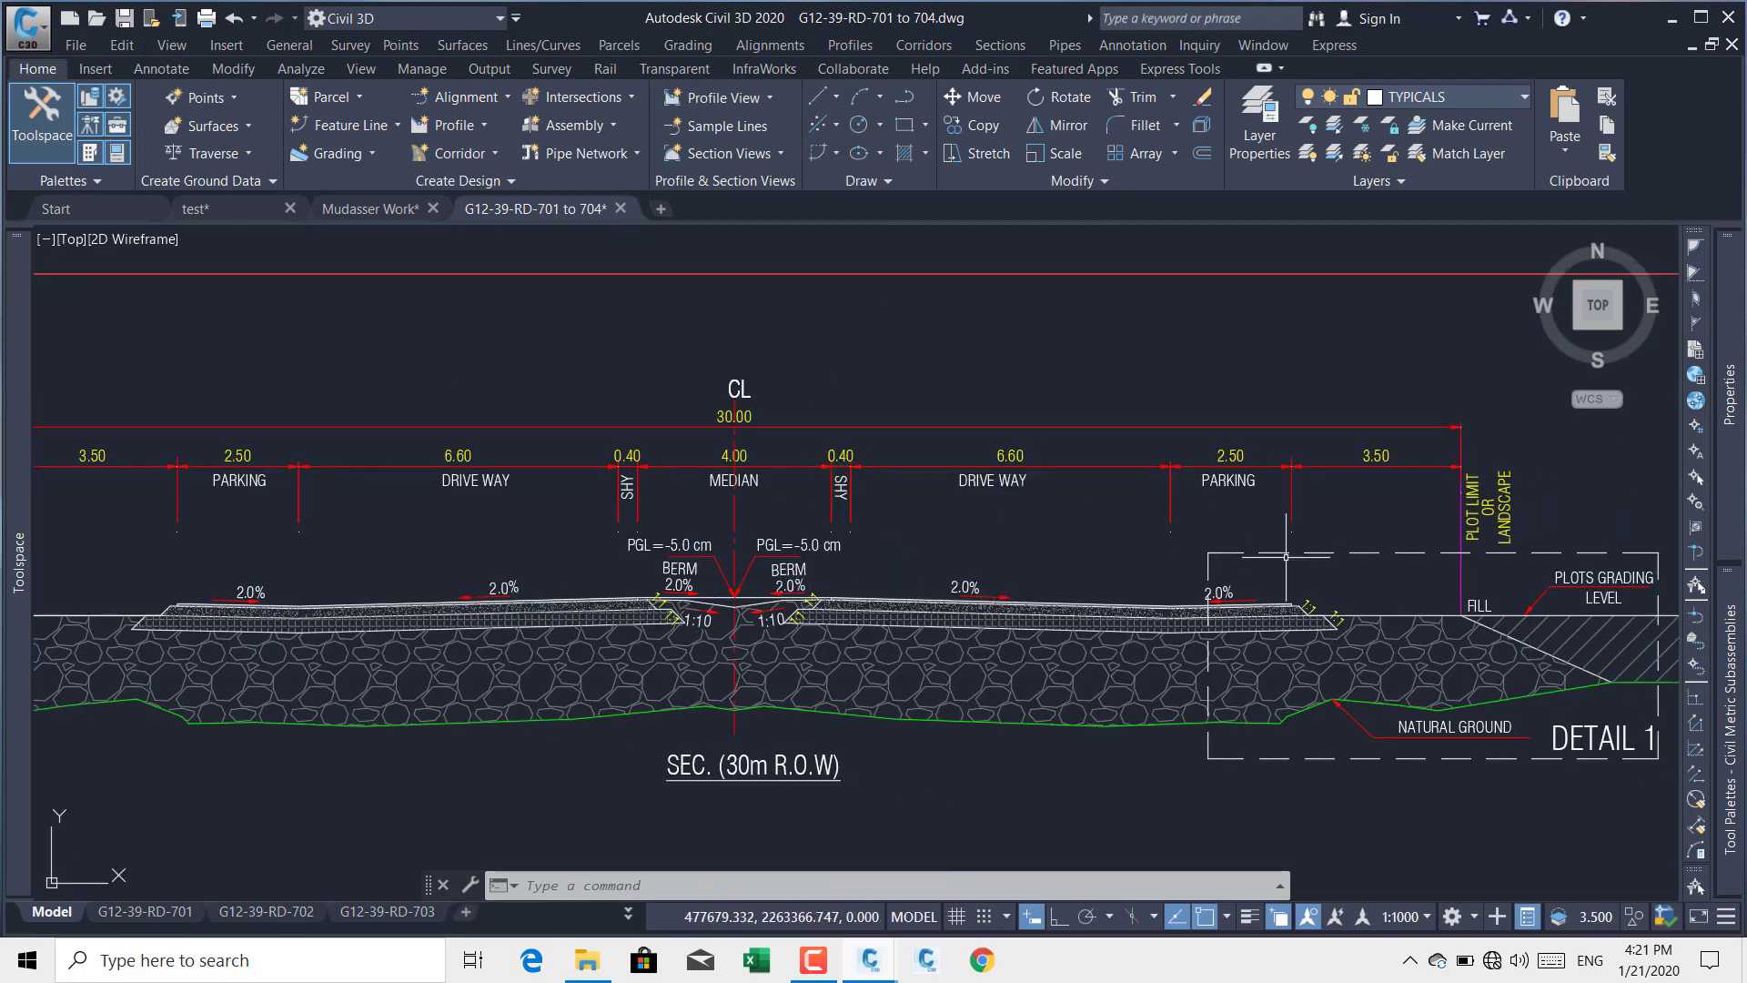
pyautogui.scroll(2, 1305, 610)
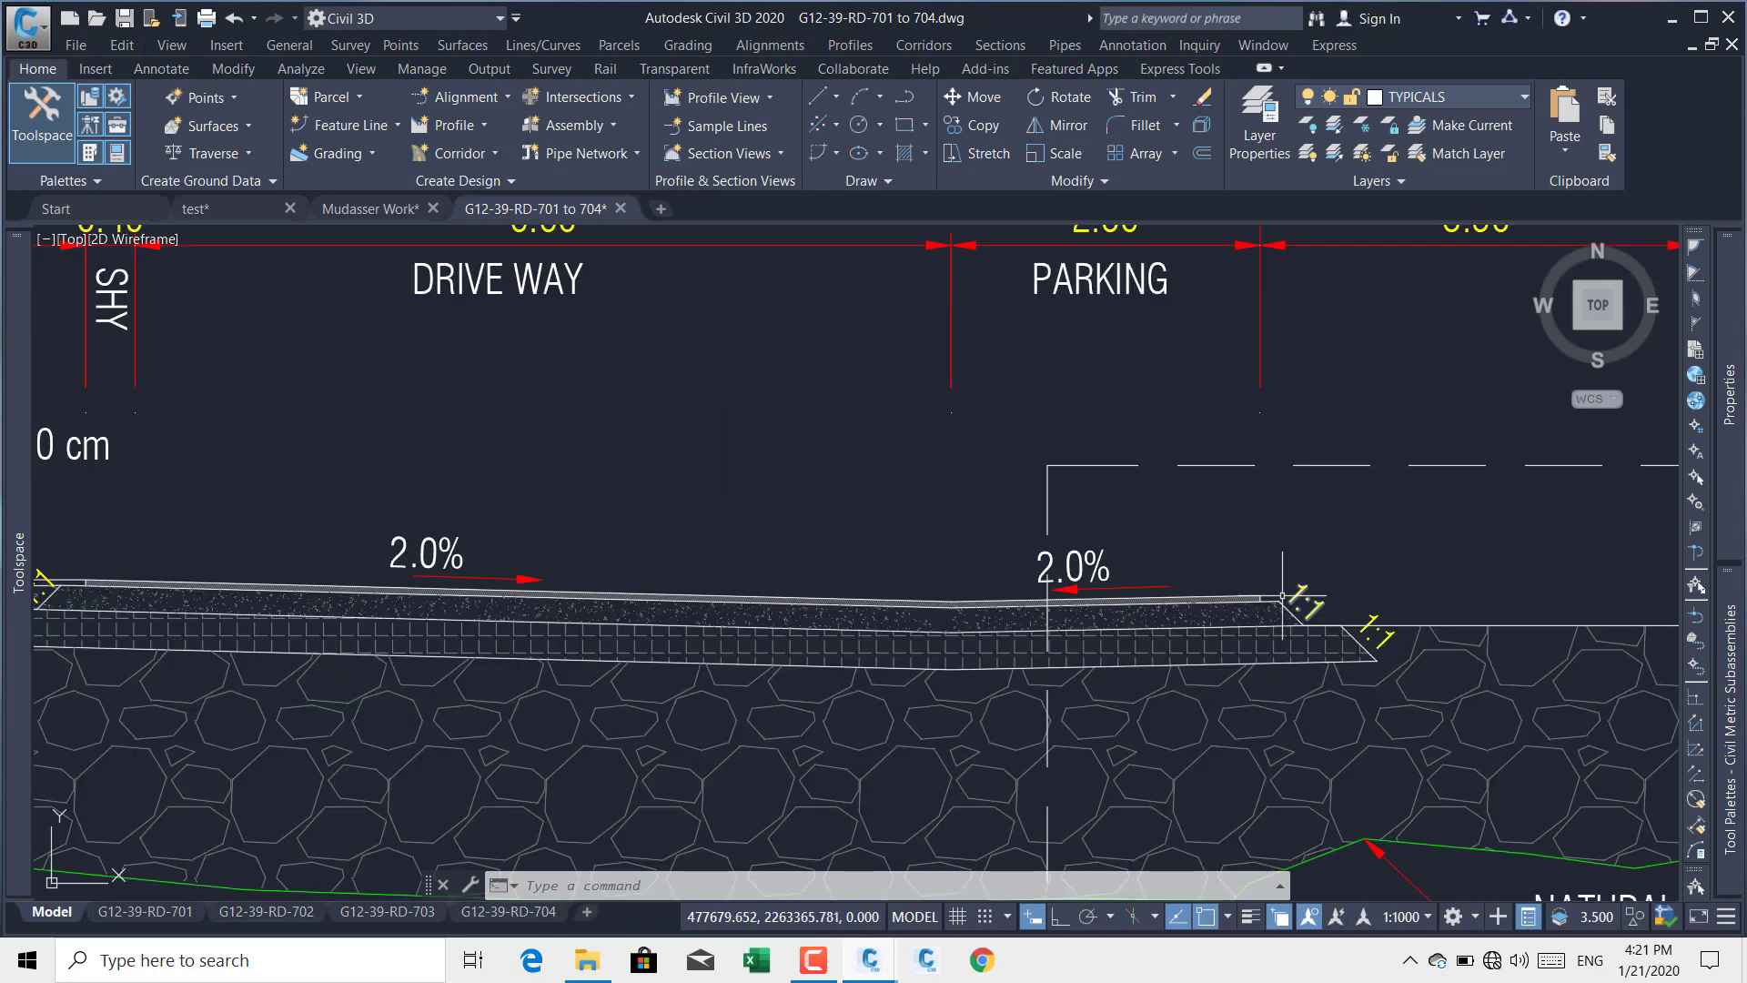
pyautogui.moveTo(1280, 599); pyautogui.dragTo(1193, 702, button='middle')
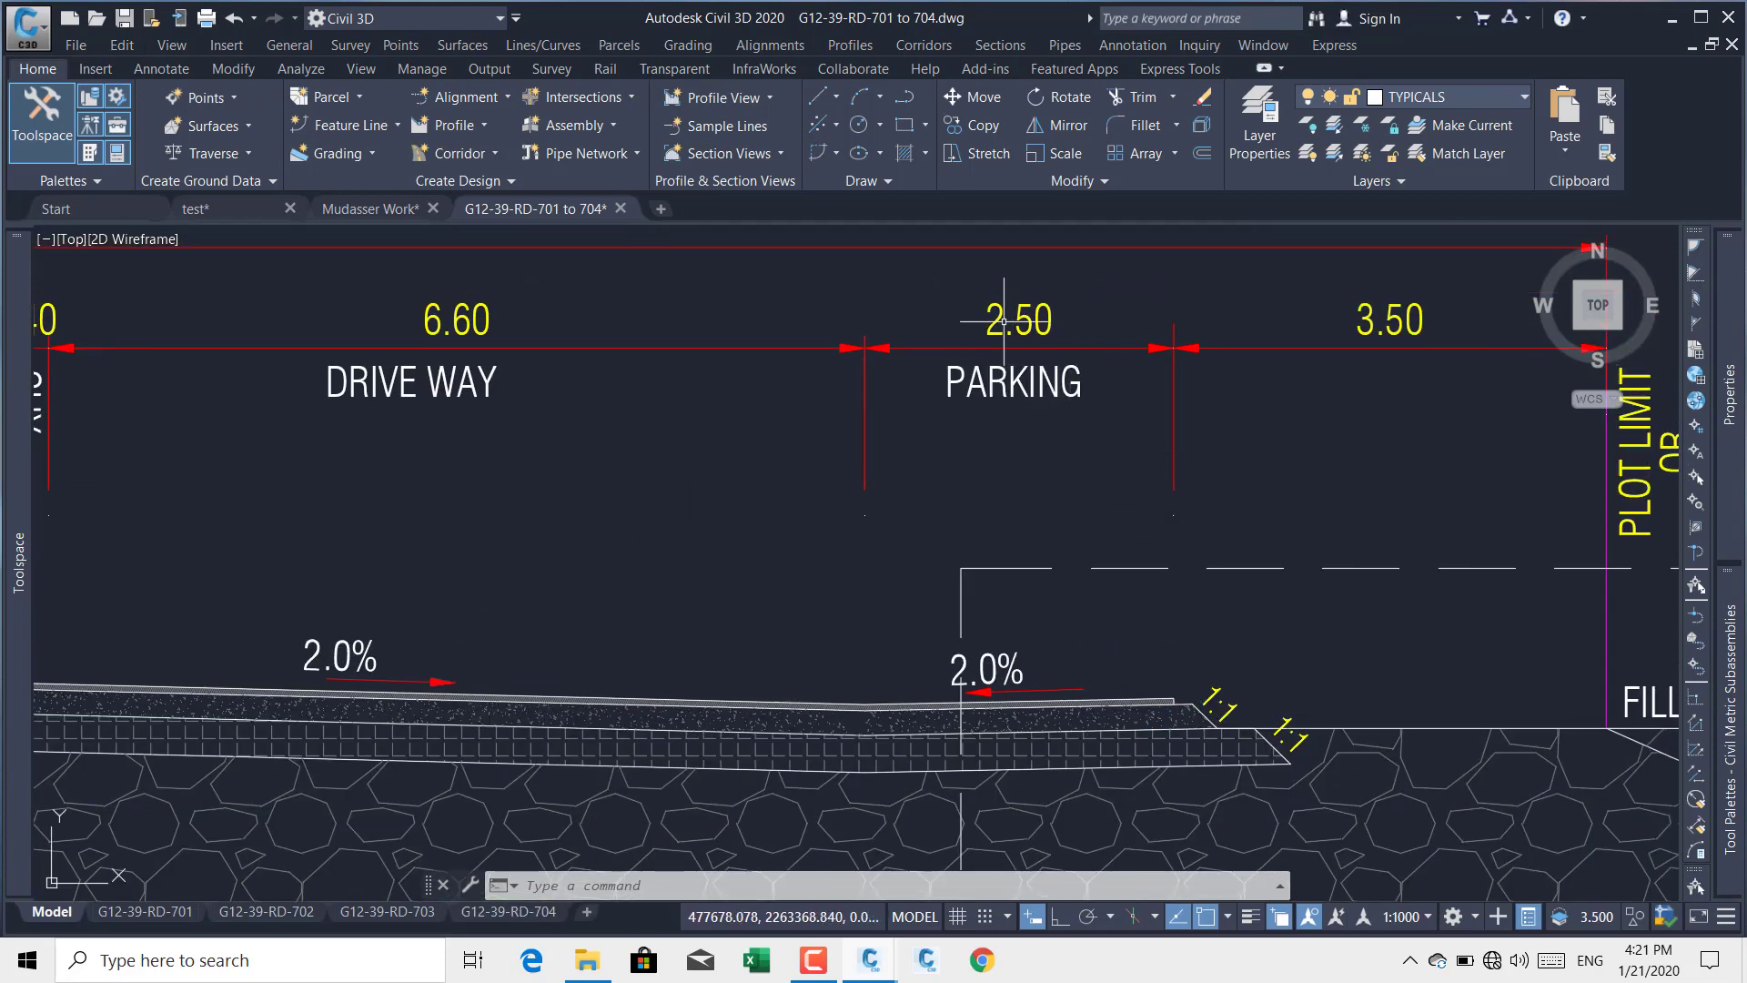
pyautogui.scroll(5, 1209, 701)
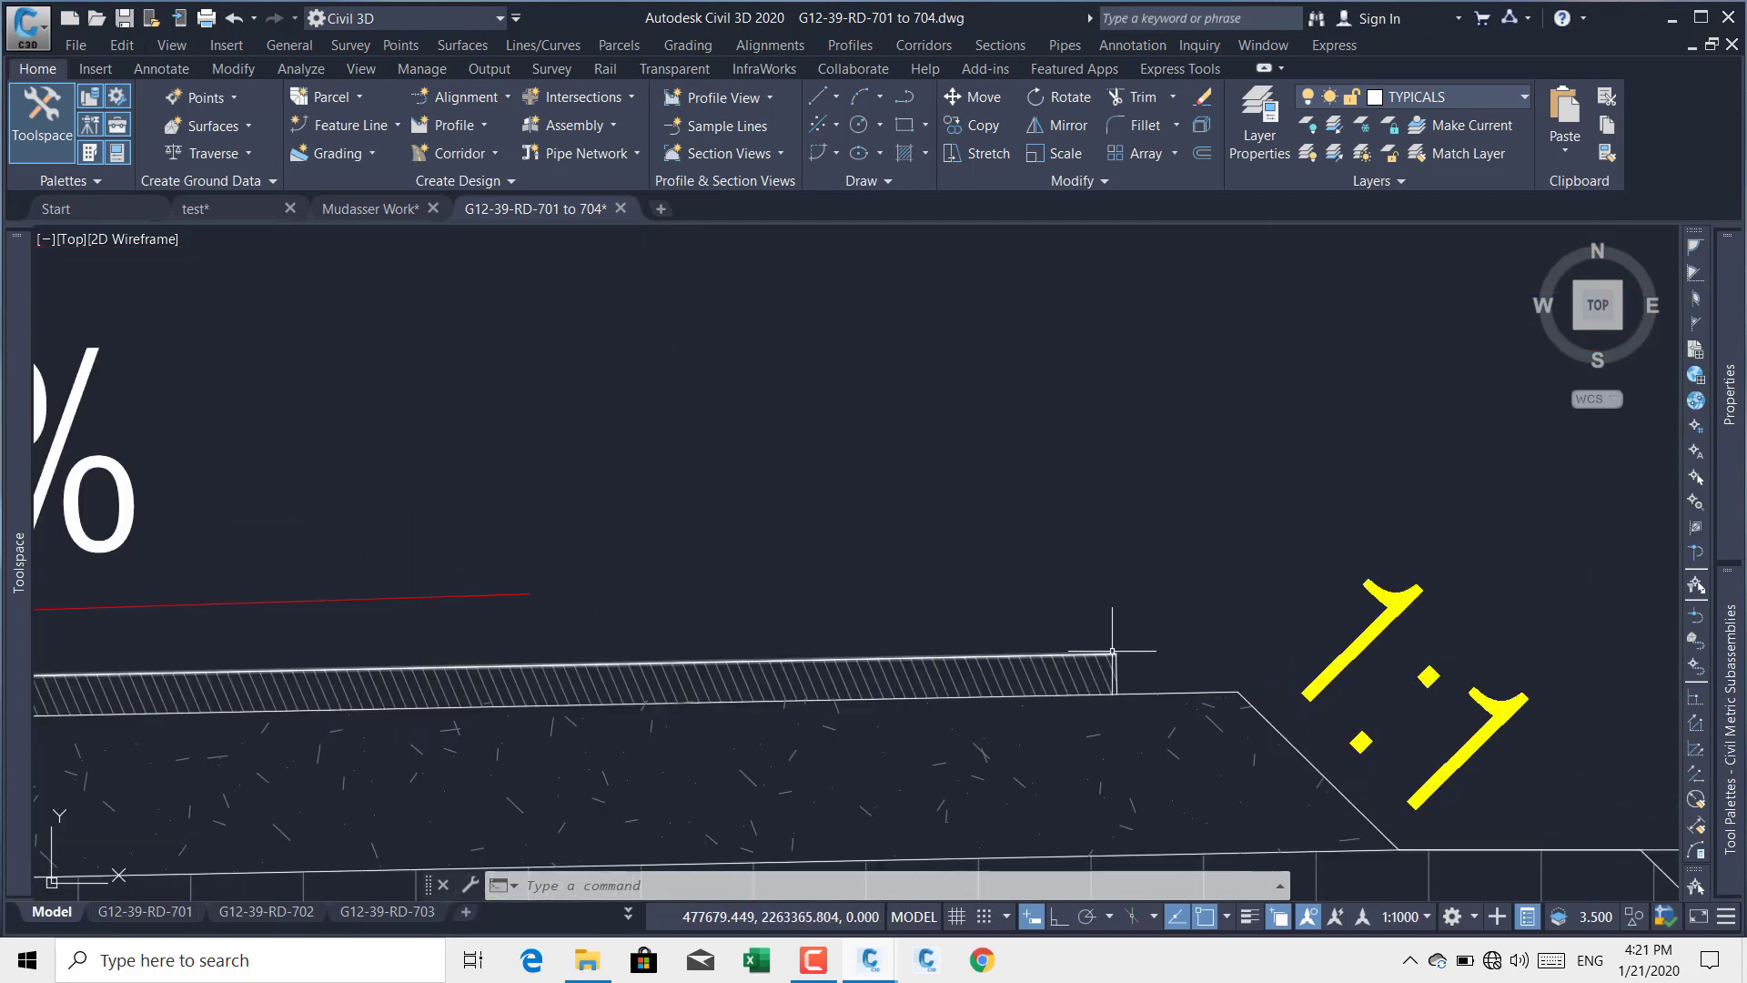
# Step: Switch to the Work drawing and examine the RD-CL-04 road edge and parking bays up to the RD-CL-05 junction
pyautogui.click(414, 214)
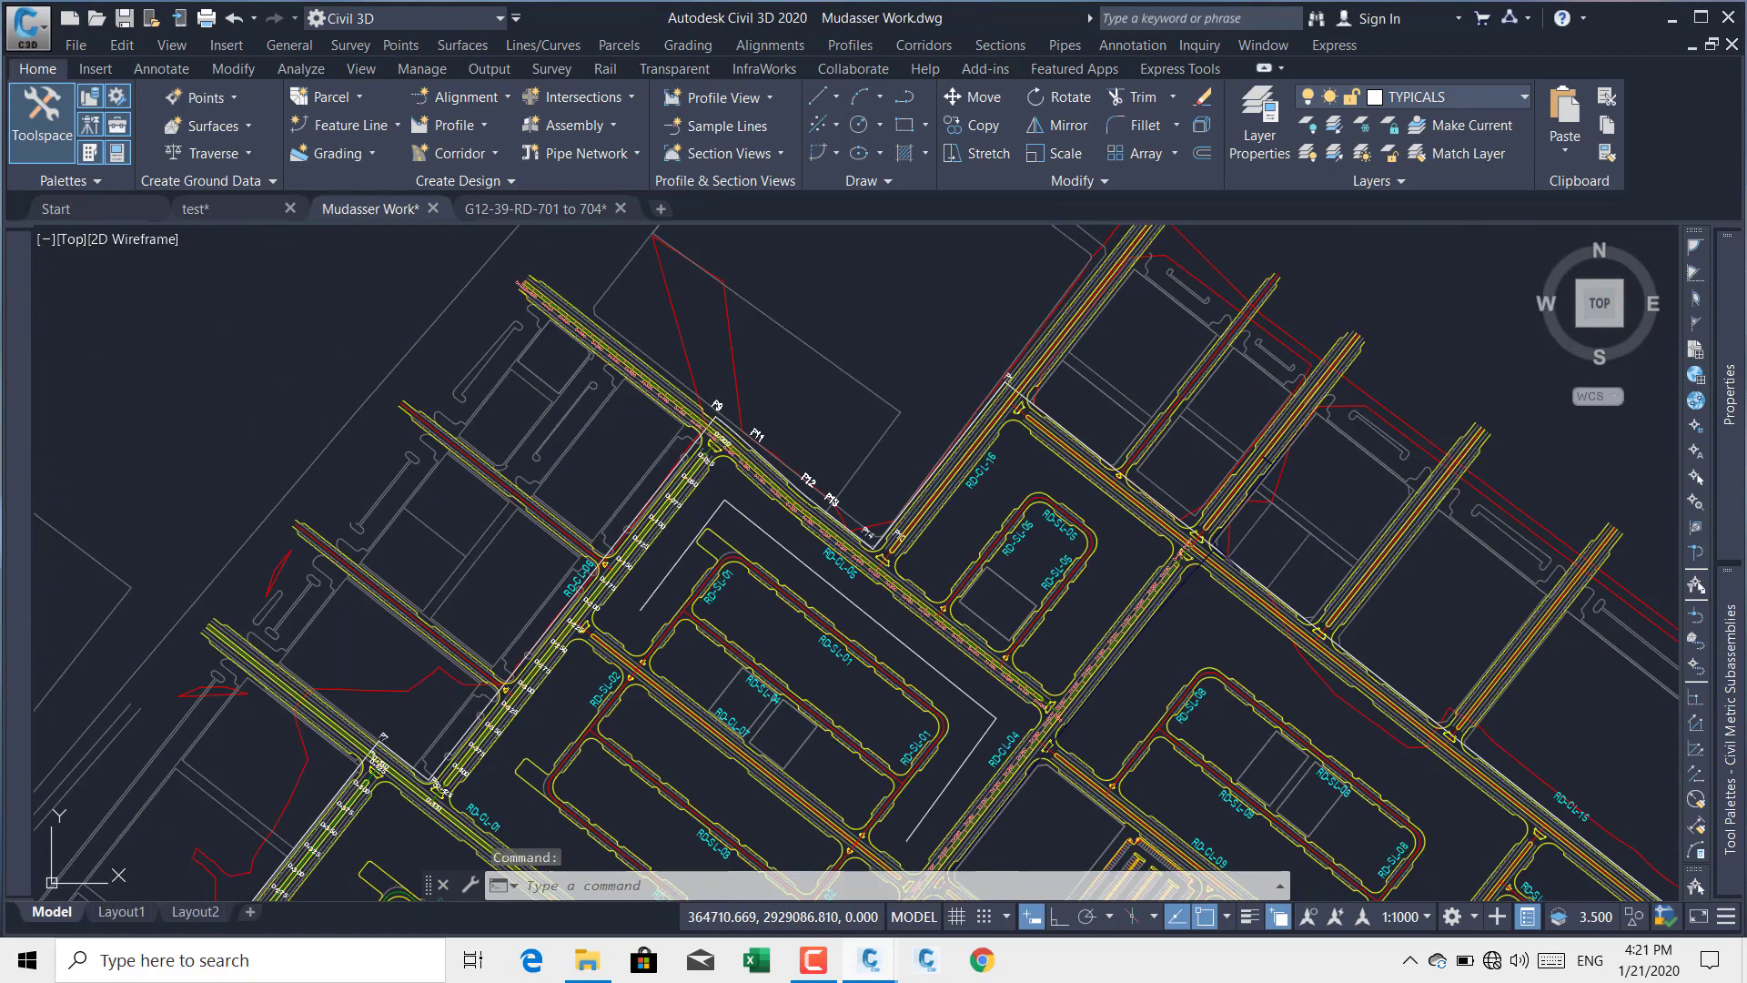
pyautogui.scroll(6, 1006, 722)
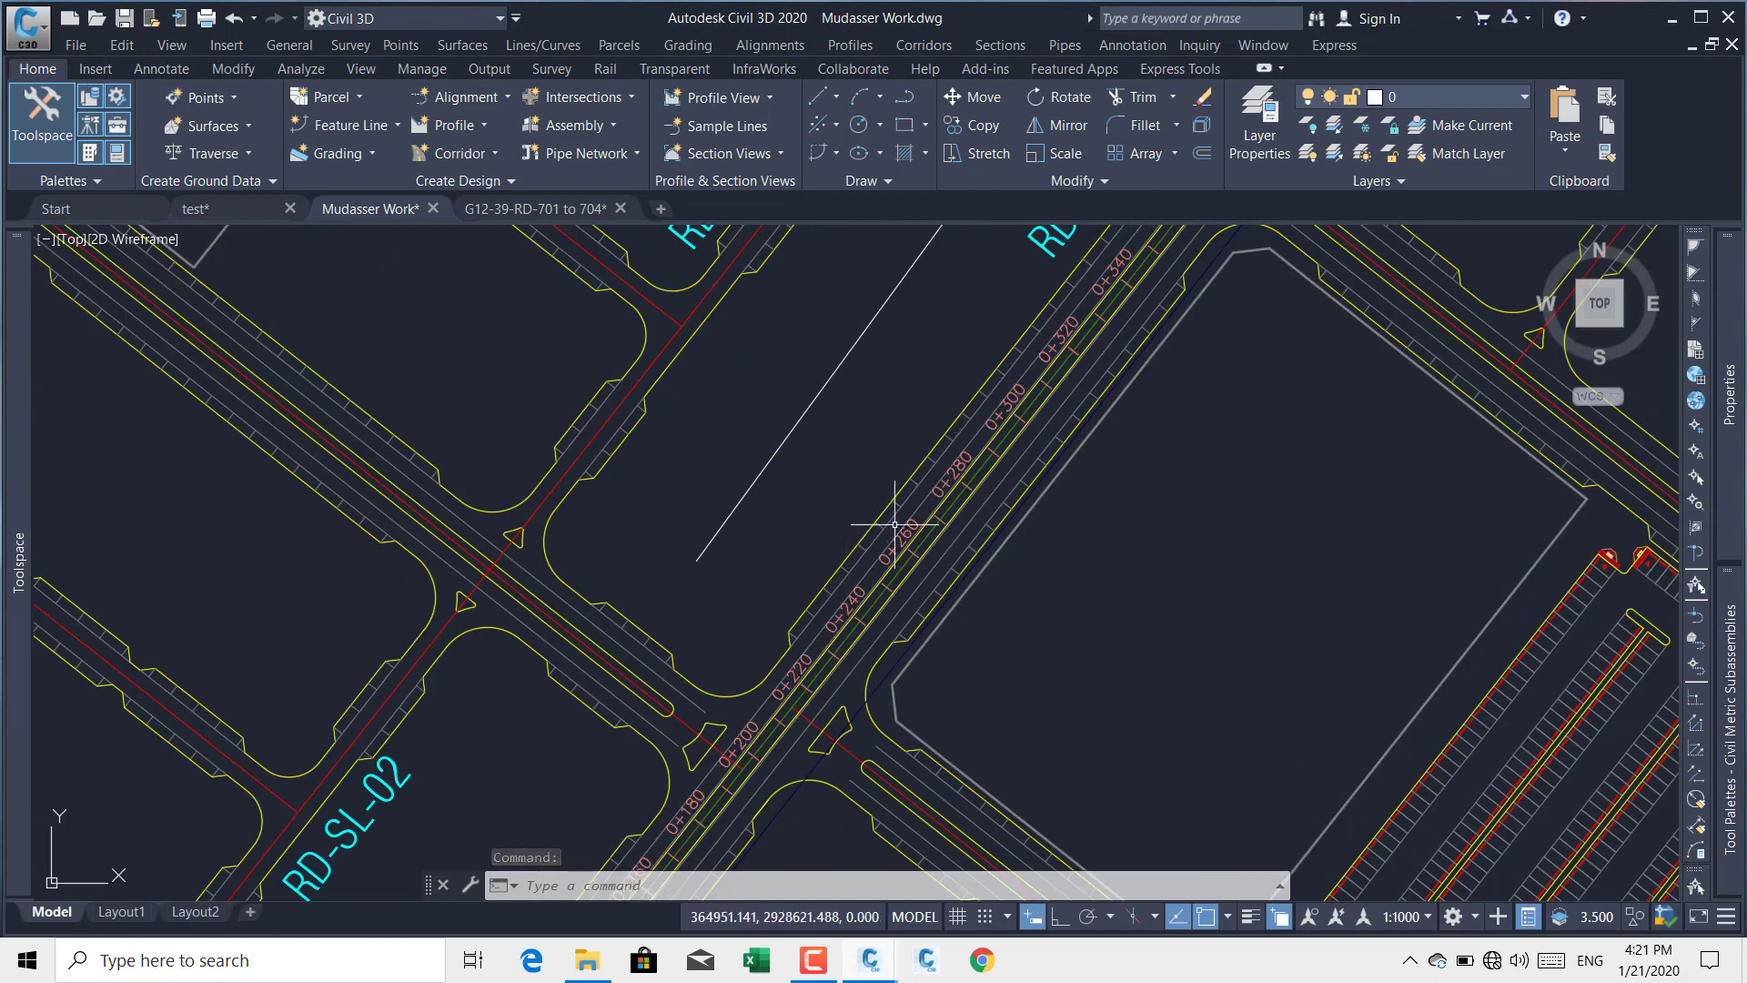
pyautogui.moveTo(898, 515); pyautogui.dragTo(727, 747, button='middle')
pyautogui.scroll(5, 1033, 331)
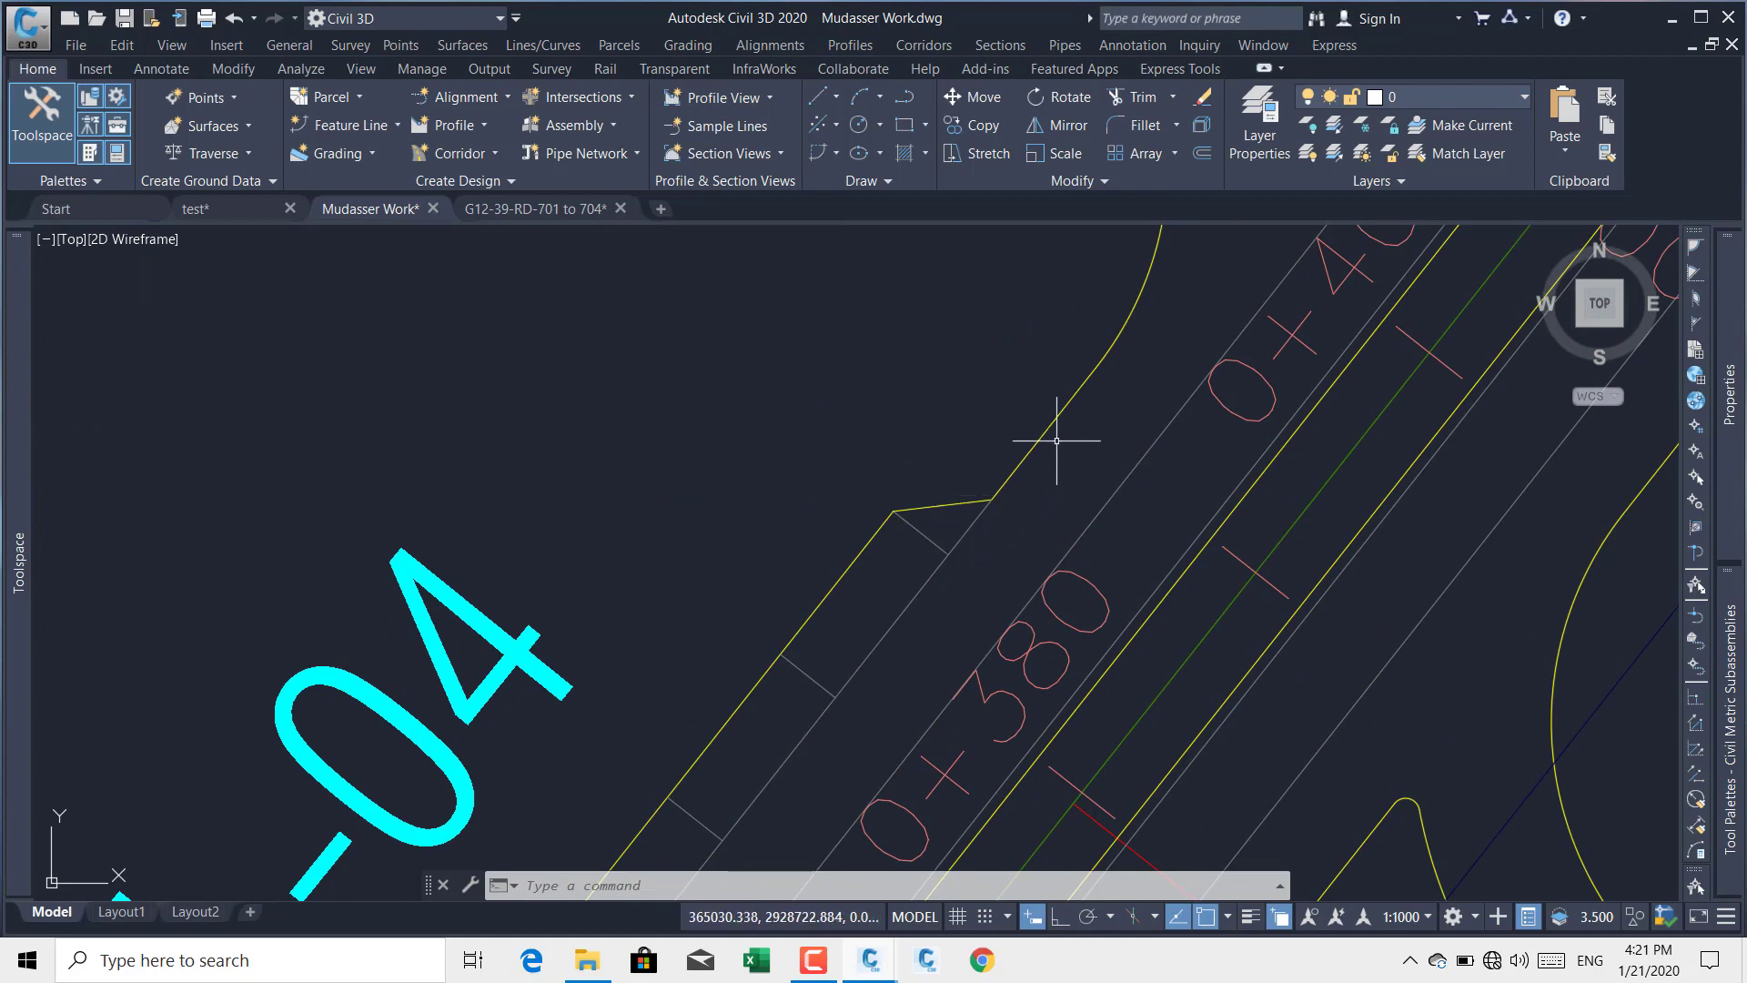
pyautogui.scroll(-5, 1078, 396)
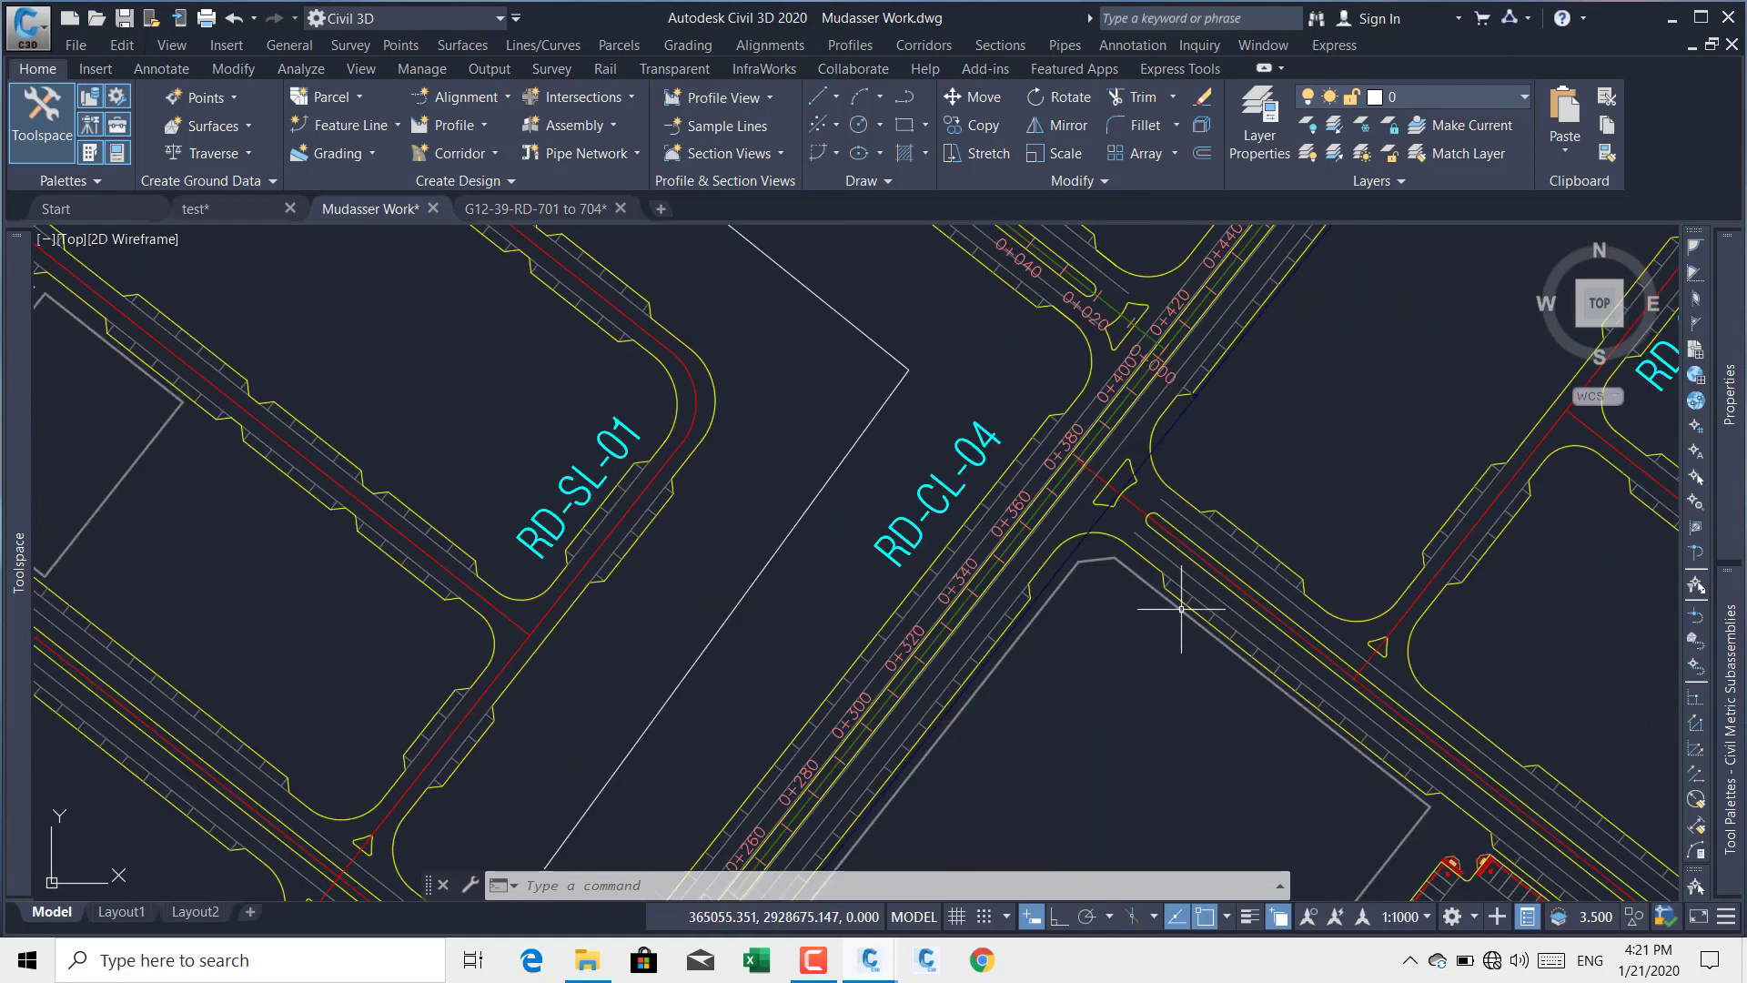
# Step: Return to the G12-39-RD-701 to 704 drawing and examine the 1:1 pavement layer edges beside the parking lane
pyautogui.click(535, 208)
pyautogui.scroll(-6, 984, 445)
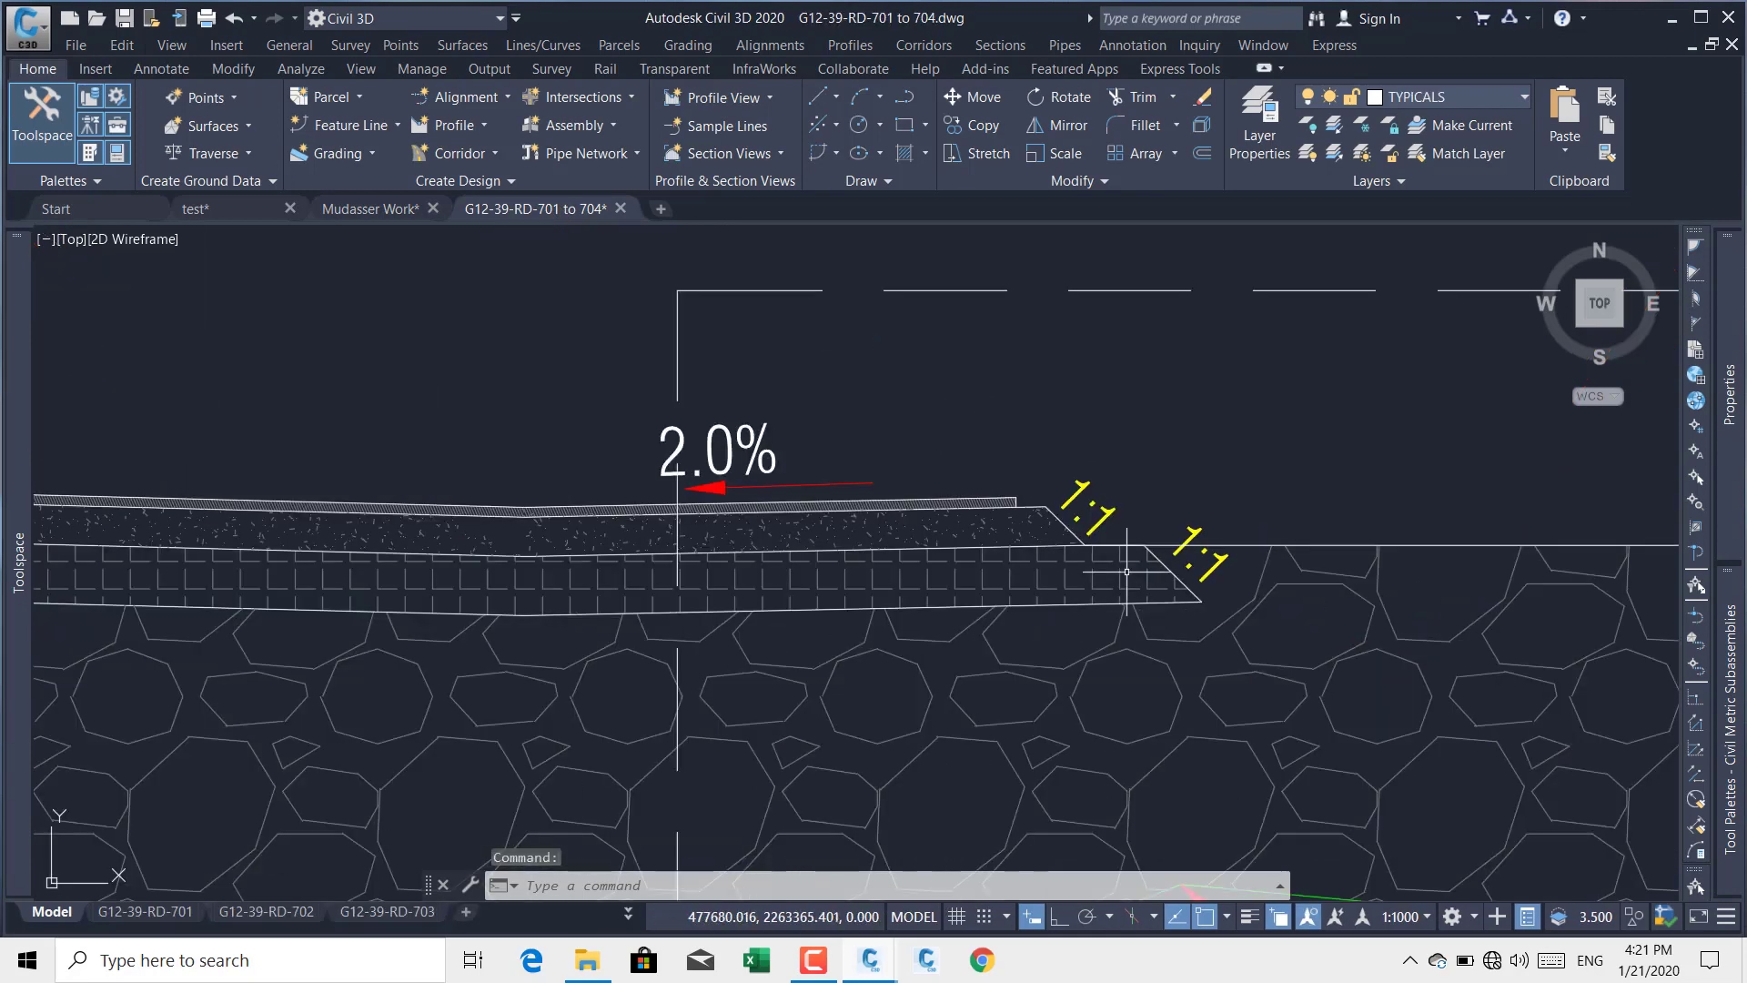
pyautogui.moveTo(1104, 538); pyautogui.dragTo(1004, 519, button='middle')
pyautogui.moveTo(1096, 600); pyautogui.dragTo(1022, 619, button='middle')
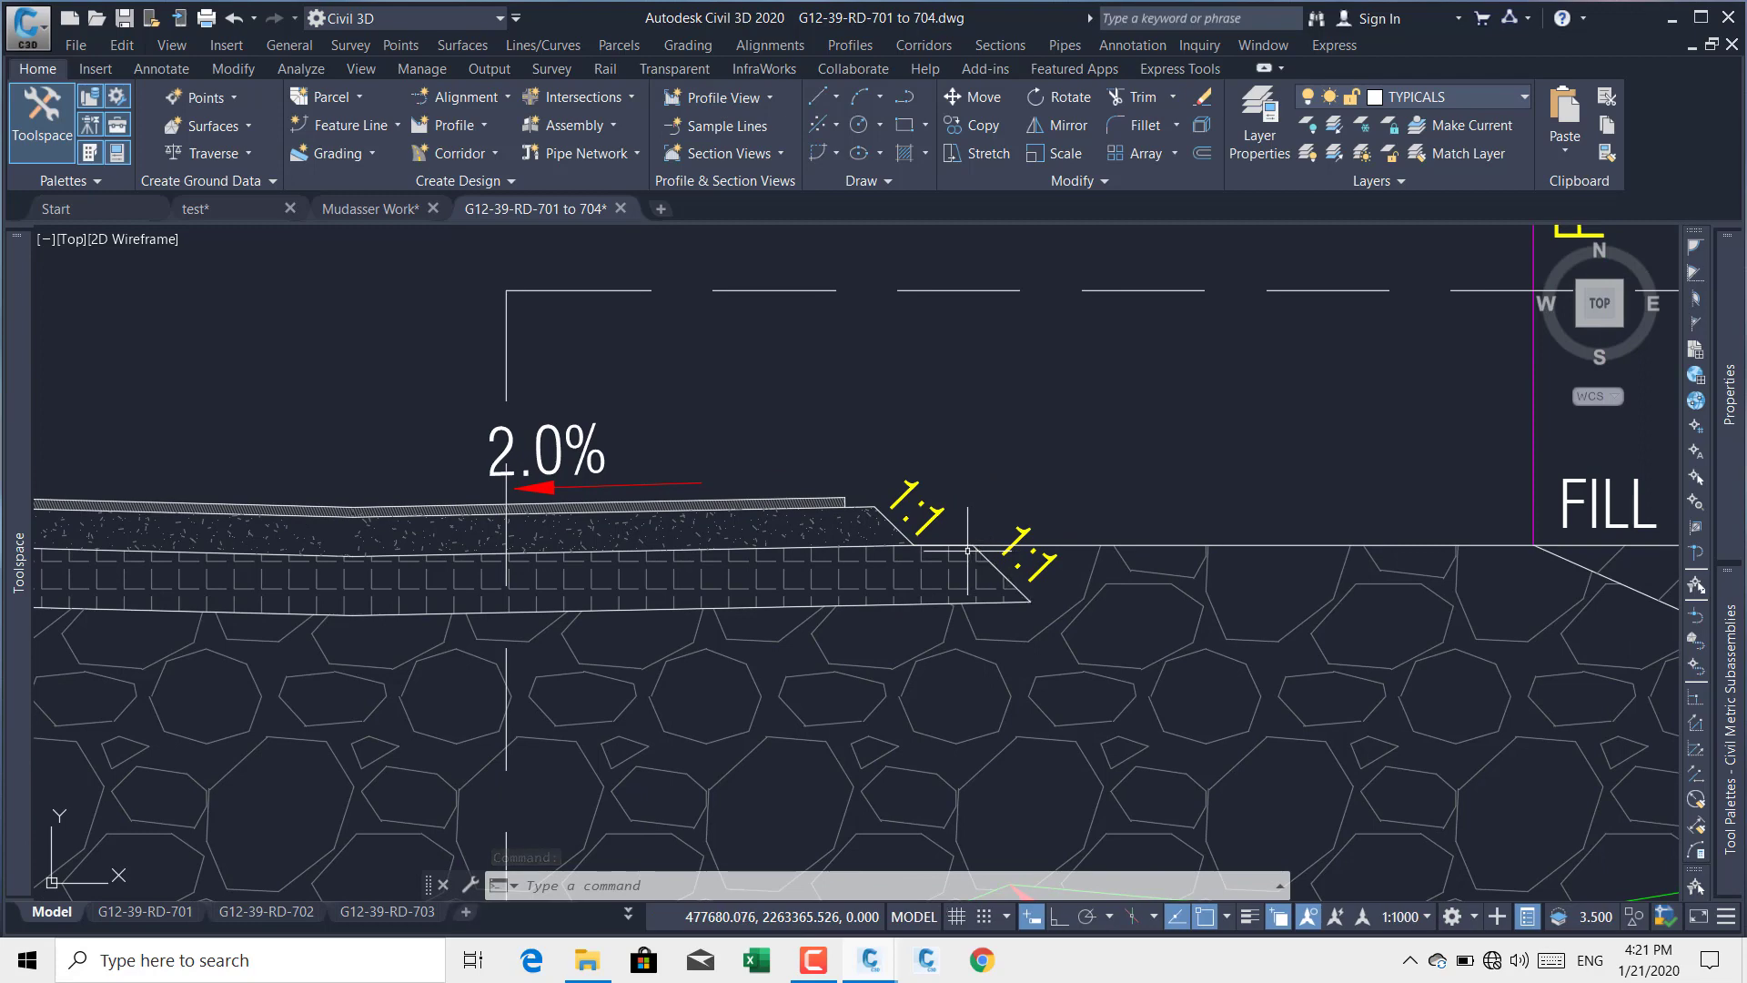
pyautogui.scroll(-5, 976, 549)
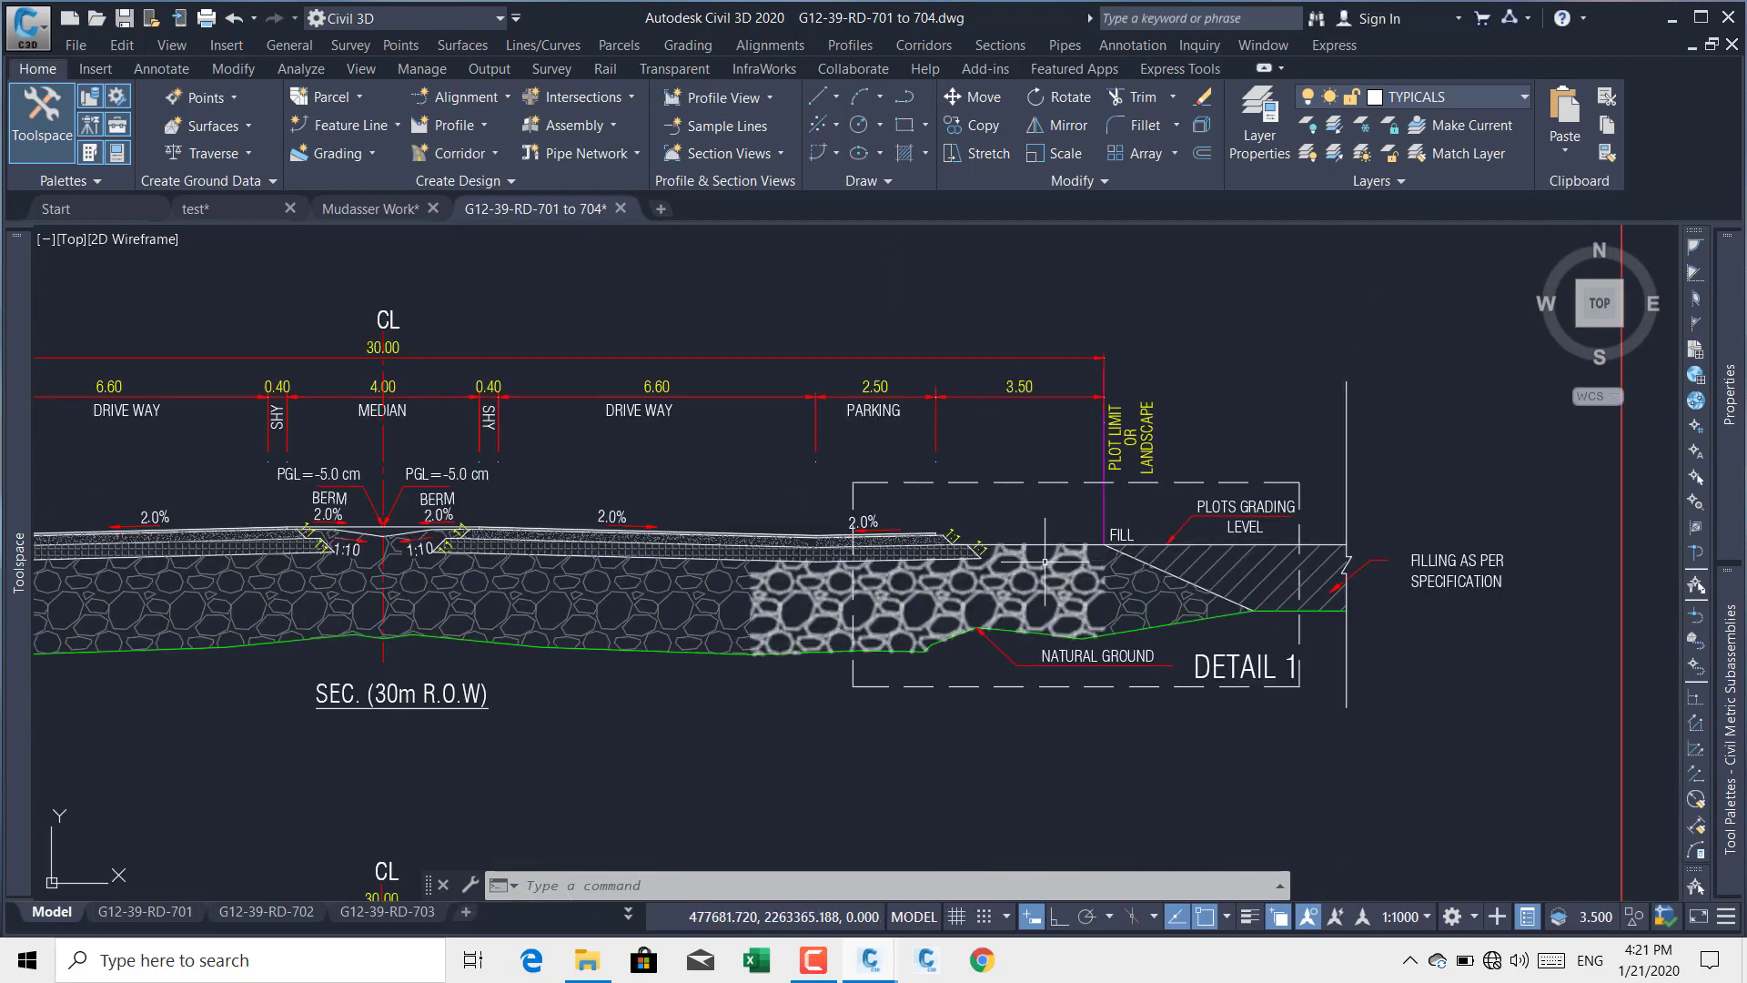
pyautogui.moveTo(982, 582)
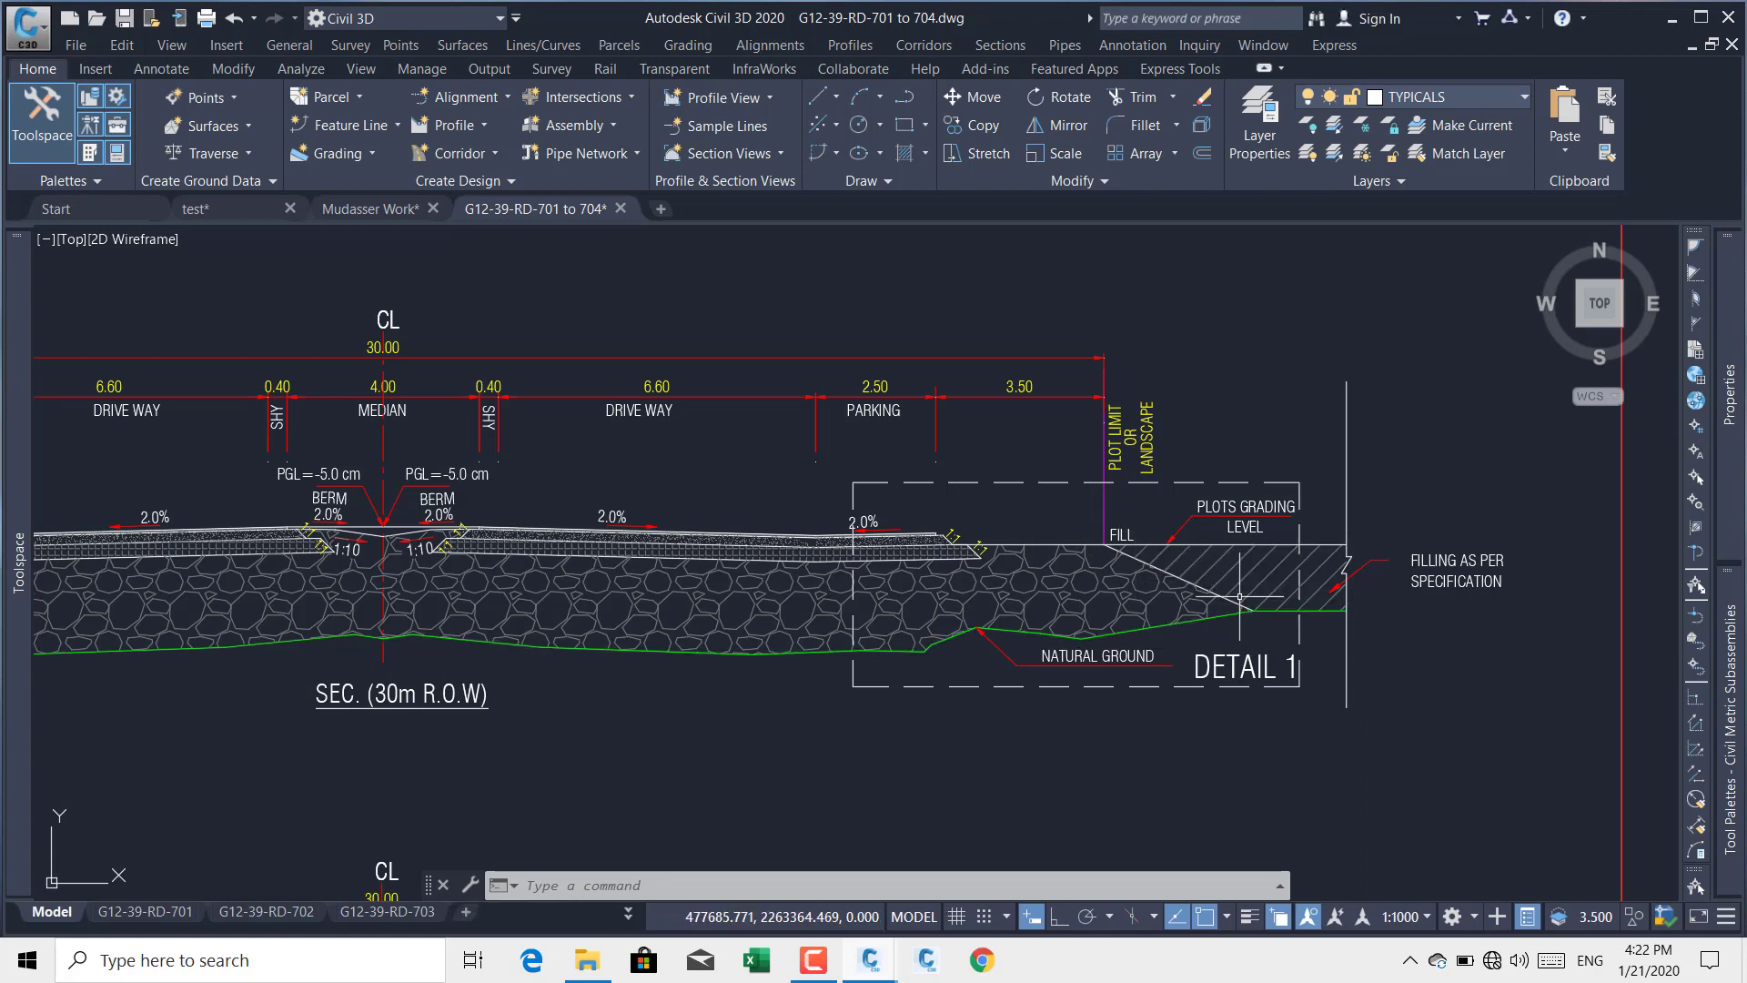
# Step: Examine the 30 m section's fill slope, plot grading level and natural ground around Detail 1, and compare it with the cut section
pyautogui.scroll(-2, 1206, 551)
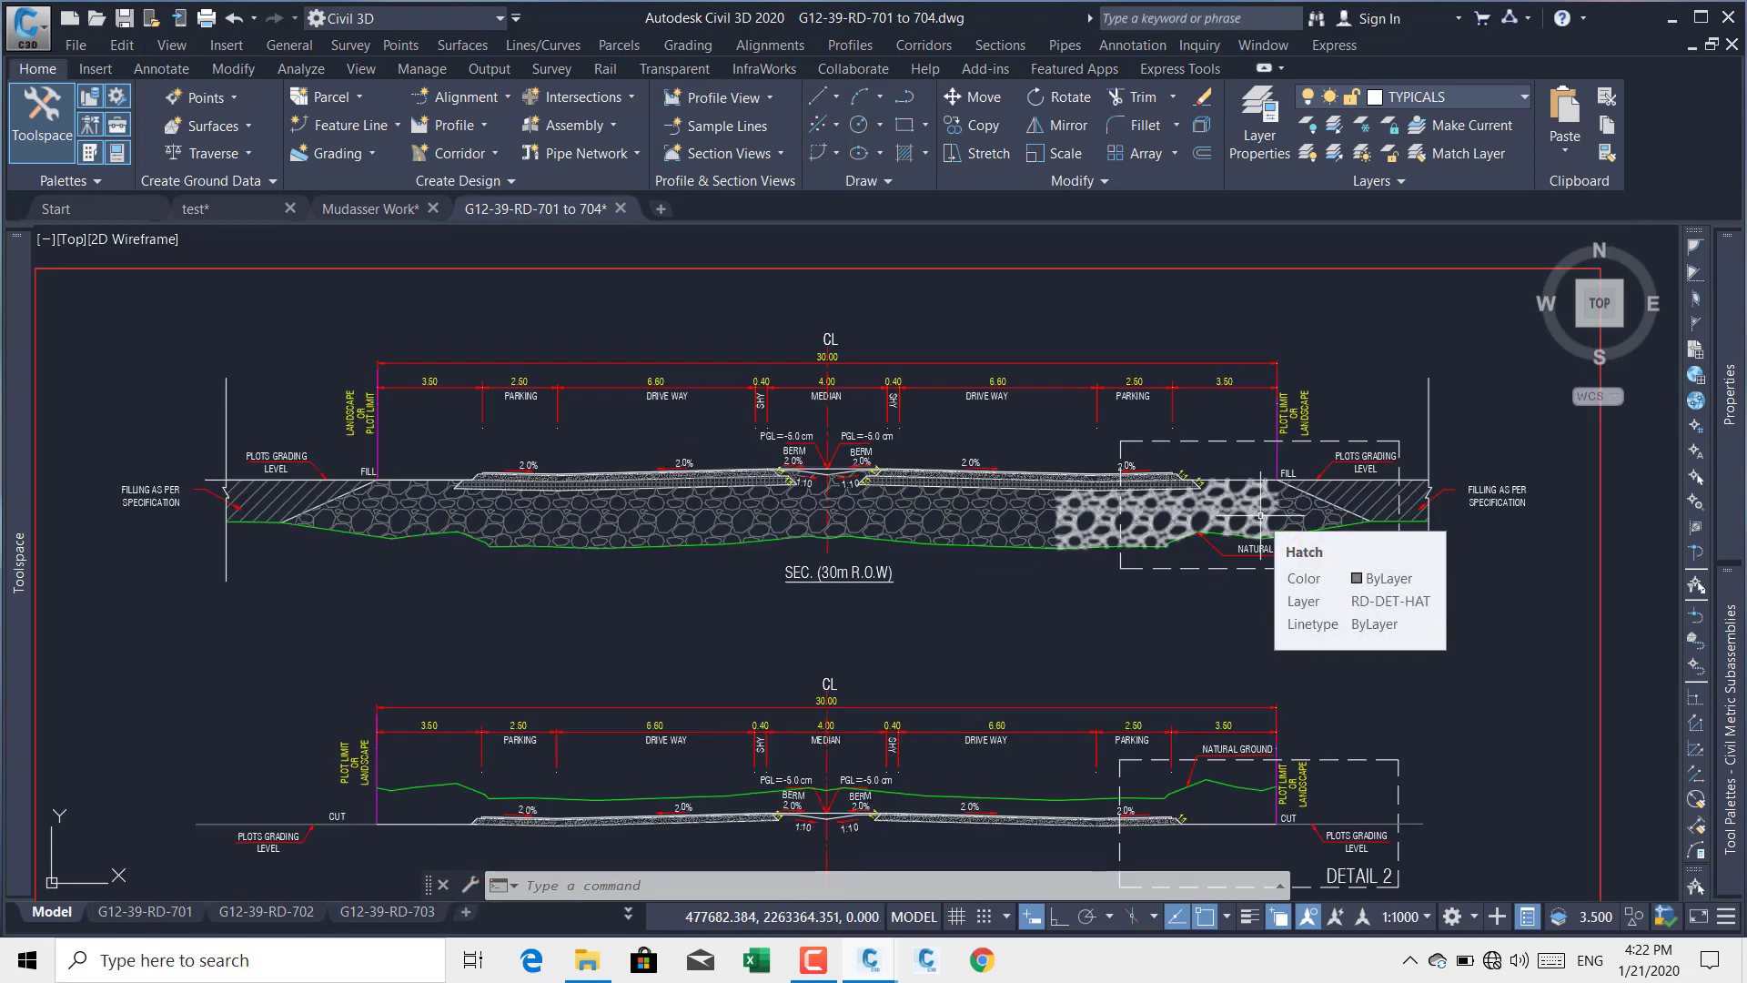
pyautogui.moveTo(1320, 565); pyautogui.dragTo(1327, 581, button='middle')
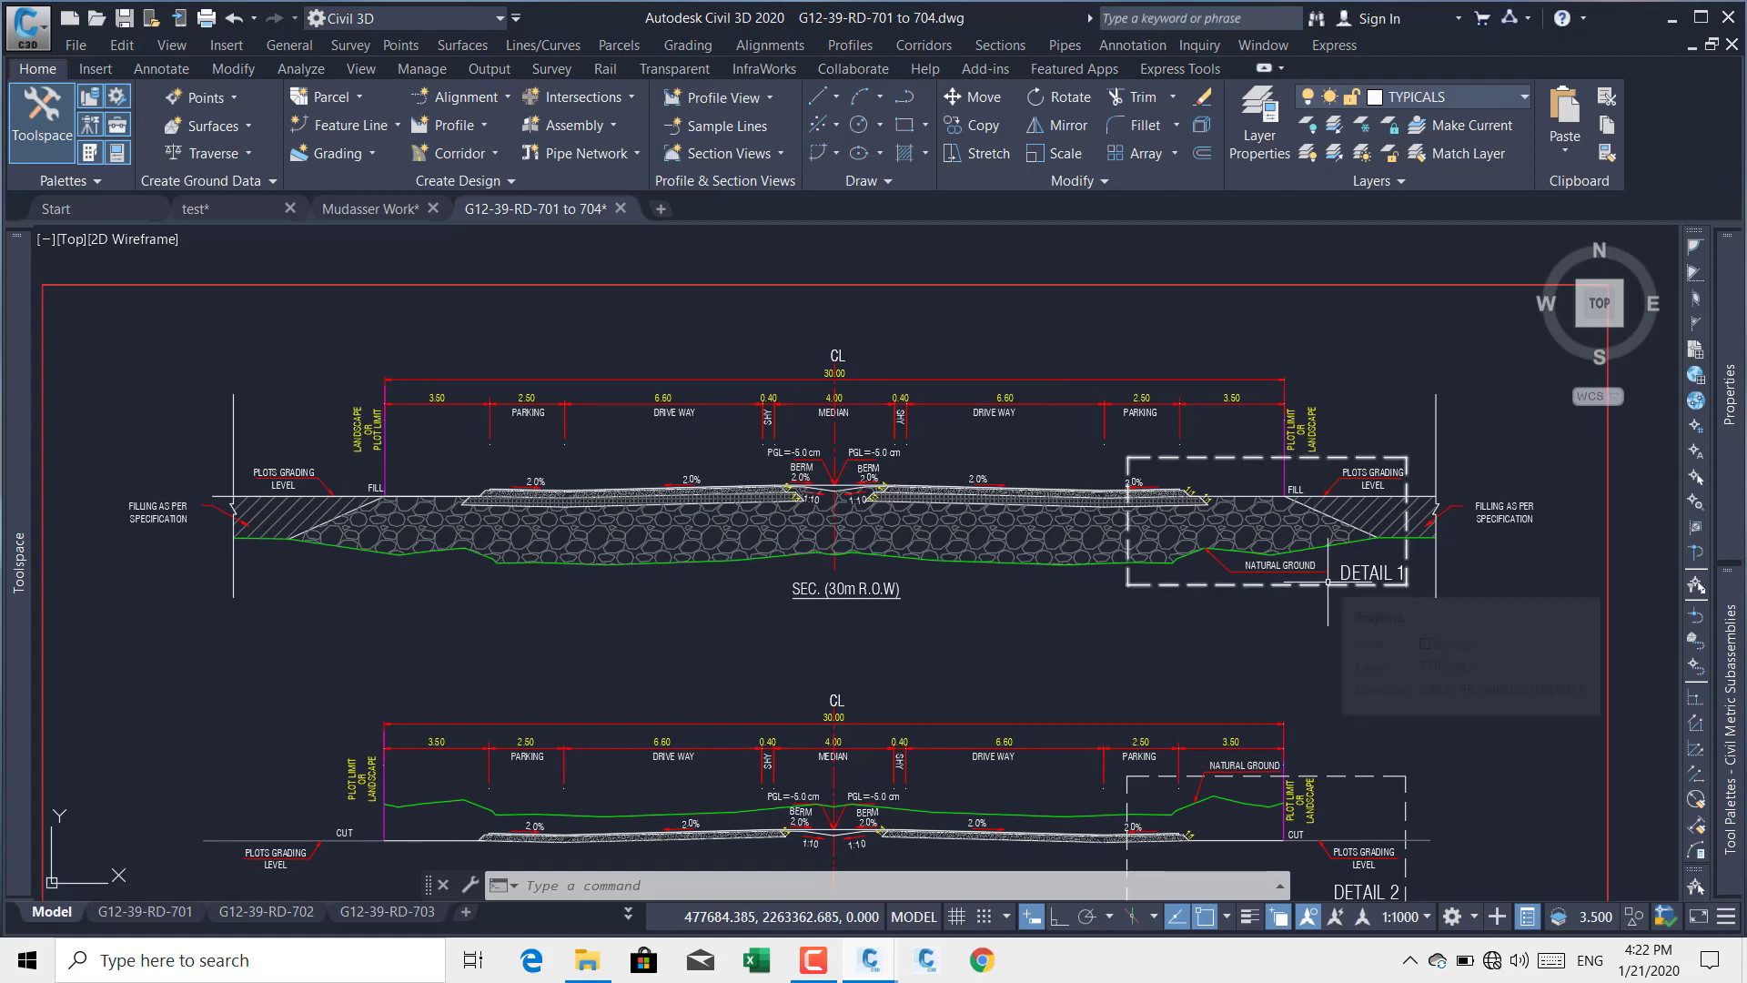
pyautogui.moveTo(1293, 484); pyautogui.dragTo(1266, 518, button='middle')
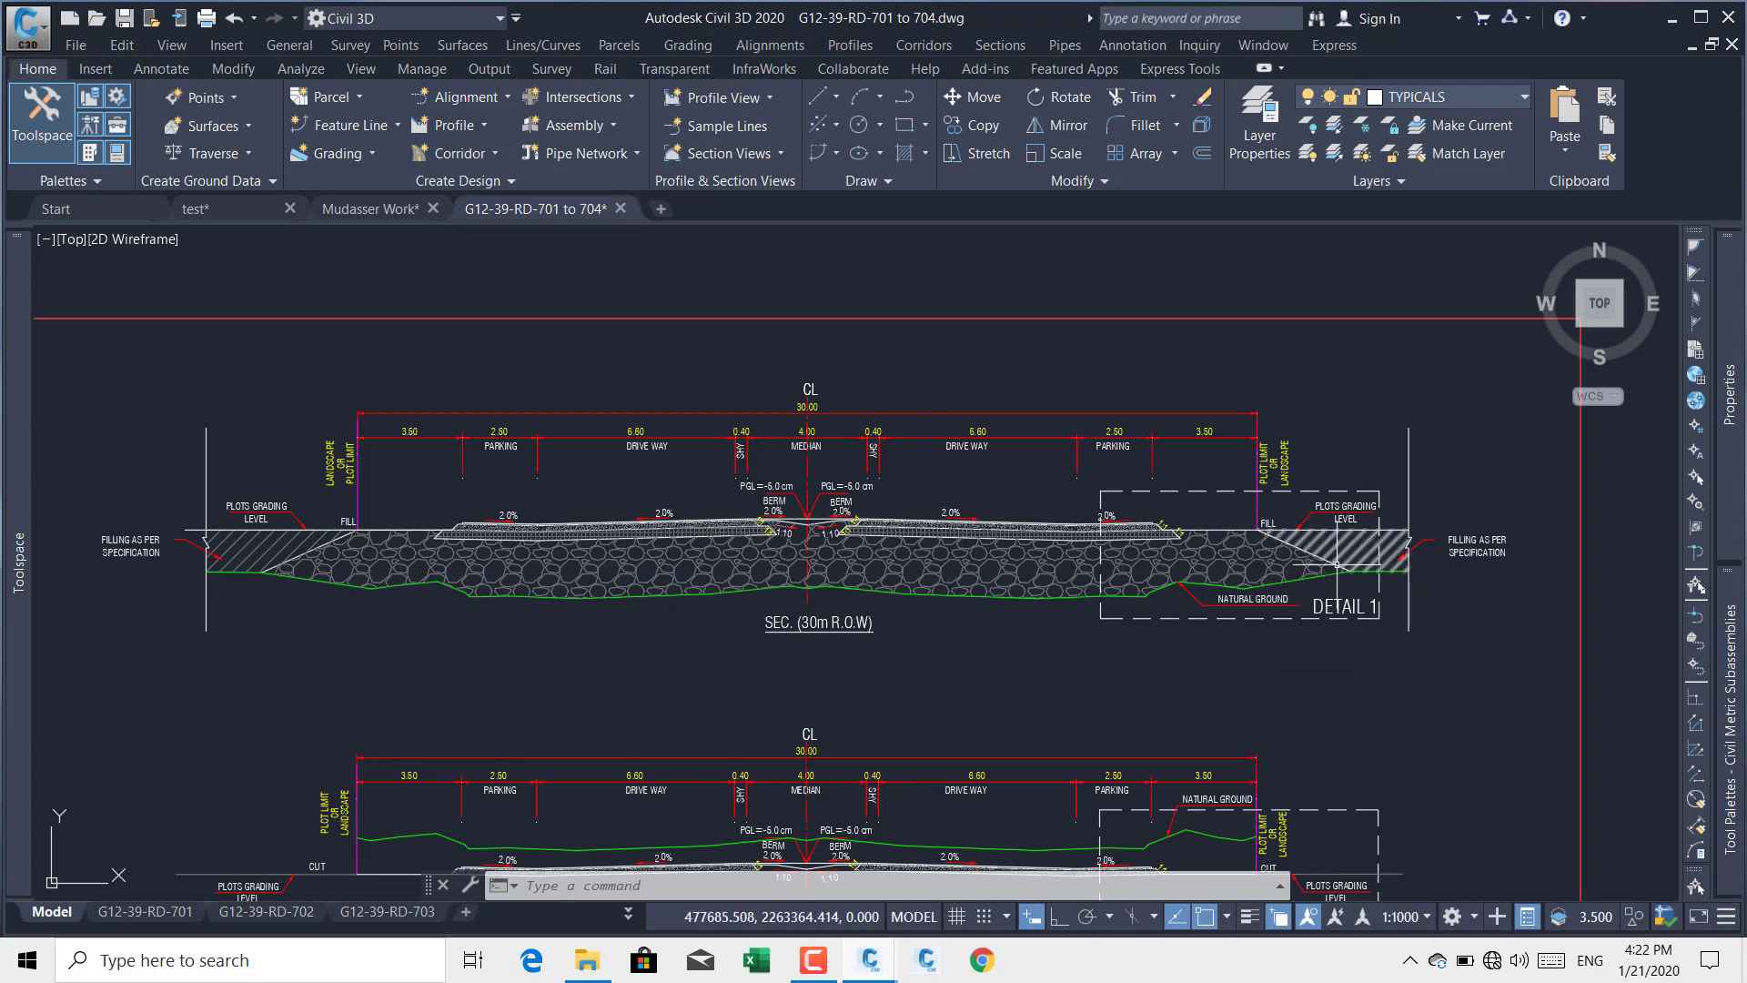
pyautogui.moveTo(1323, 548)
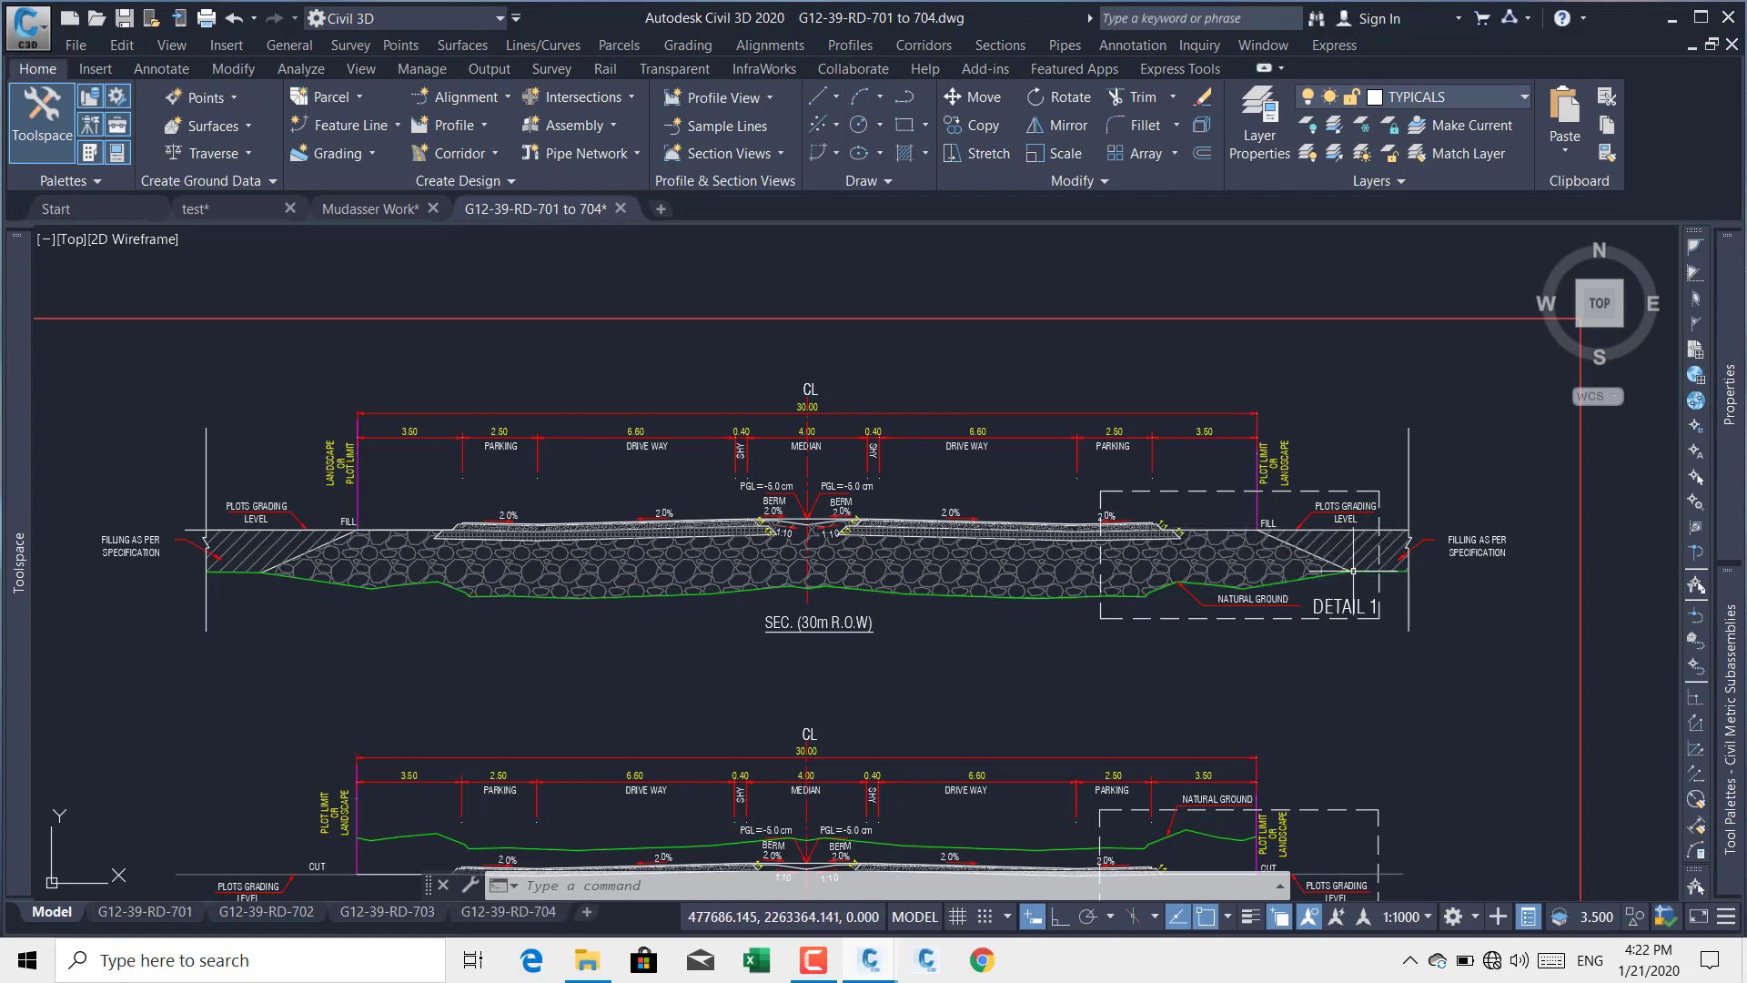
pyautogui.moveTo(1282, 515); pyautogui.dragTo(1271, 486, button='middle')
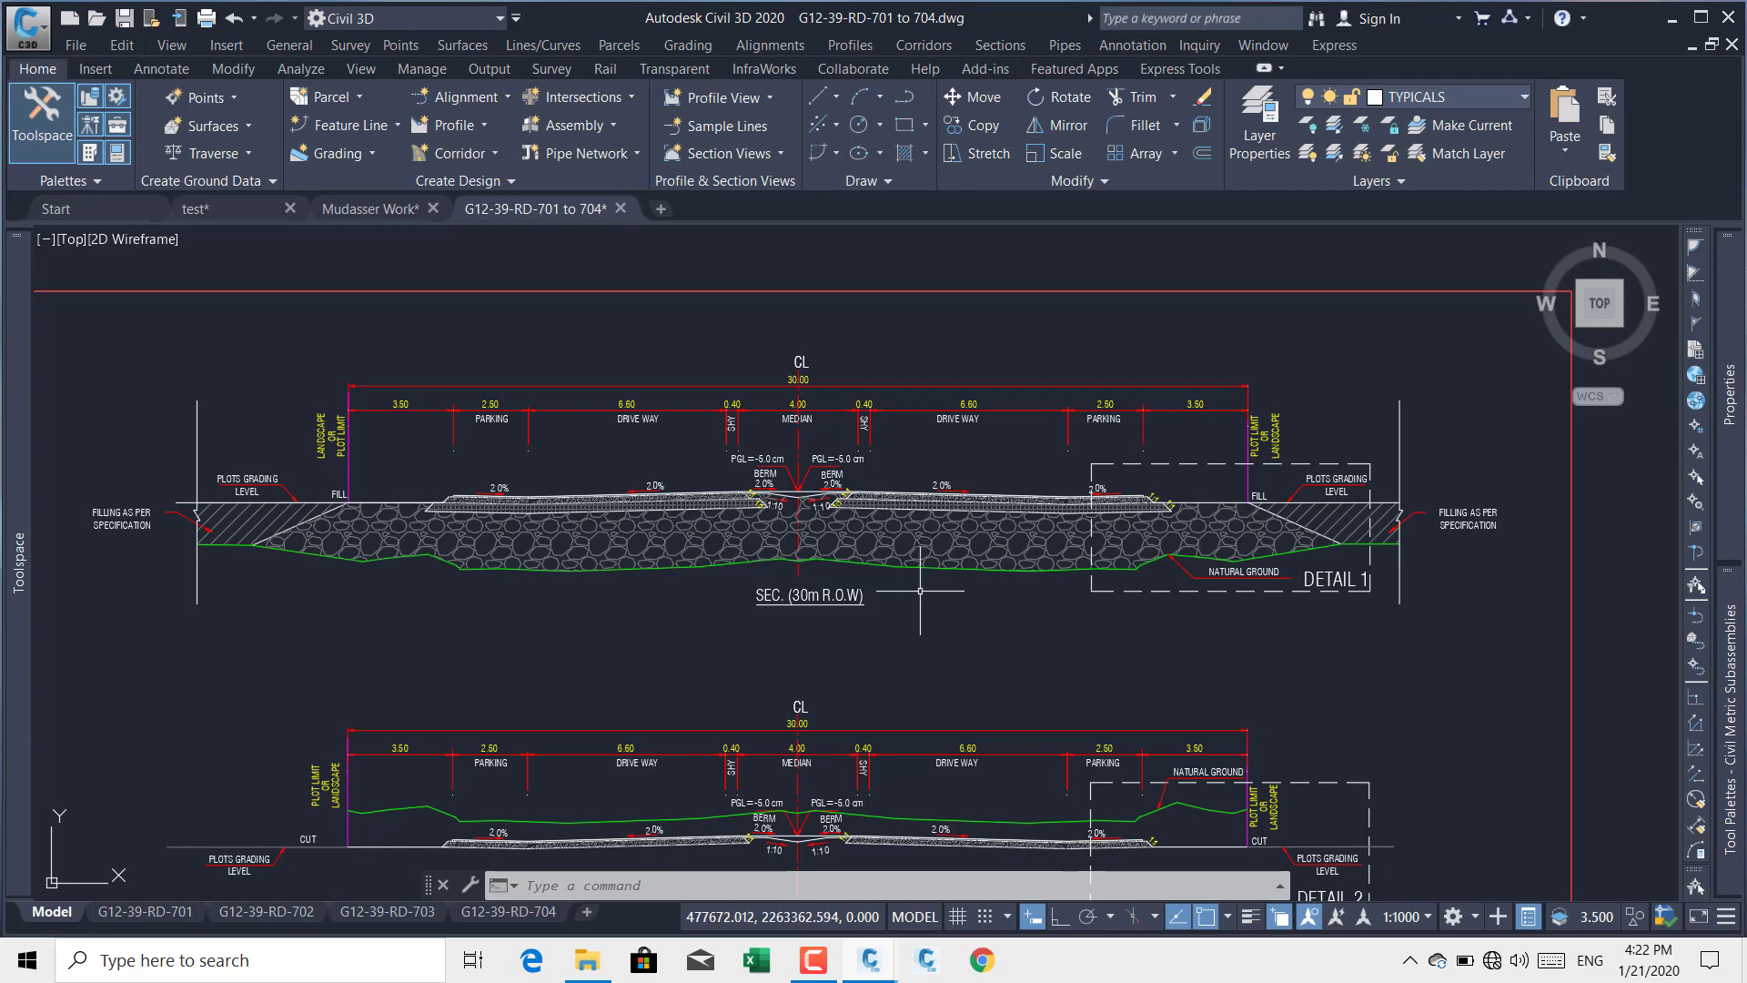
pyautogui.scroll(-7, 969, 573)
pyautogui.scroll(1, 573, 364)
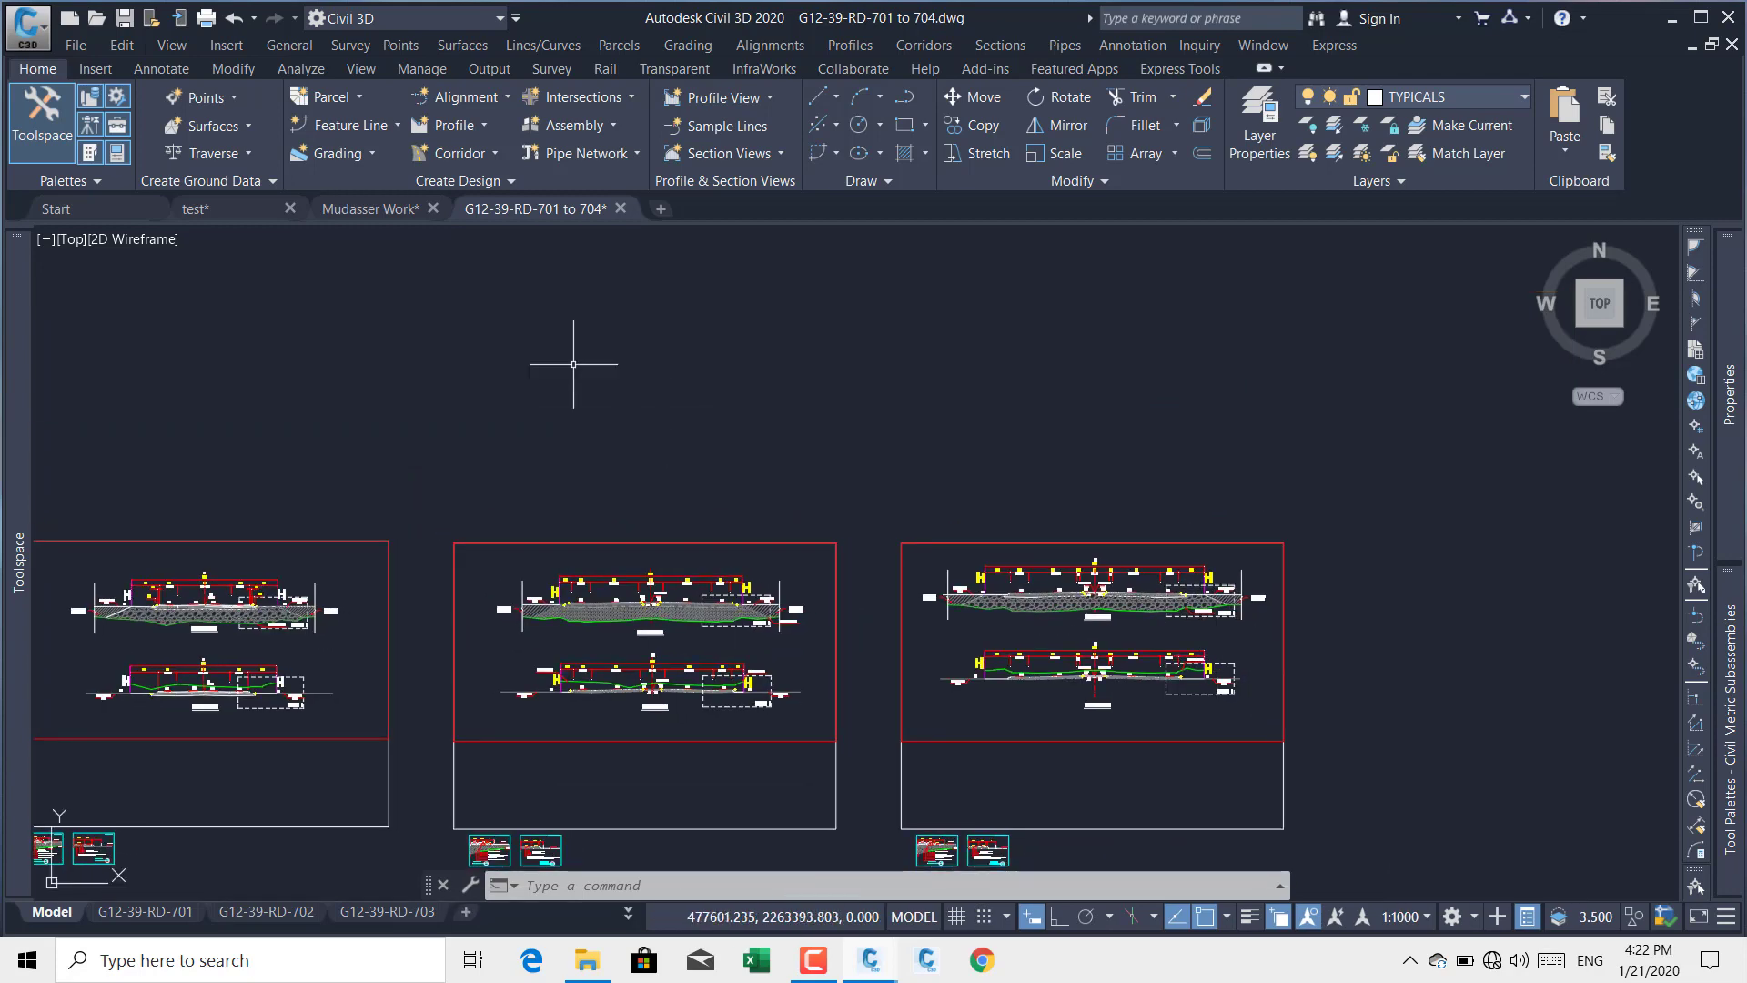
# Step: Check the test drawing's boundary and alignment, and return to the Work drawing to examine the road network around RD-CL-04
pyautogui.click(267, 204)
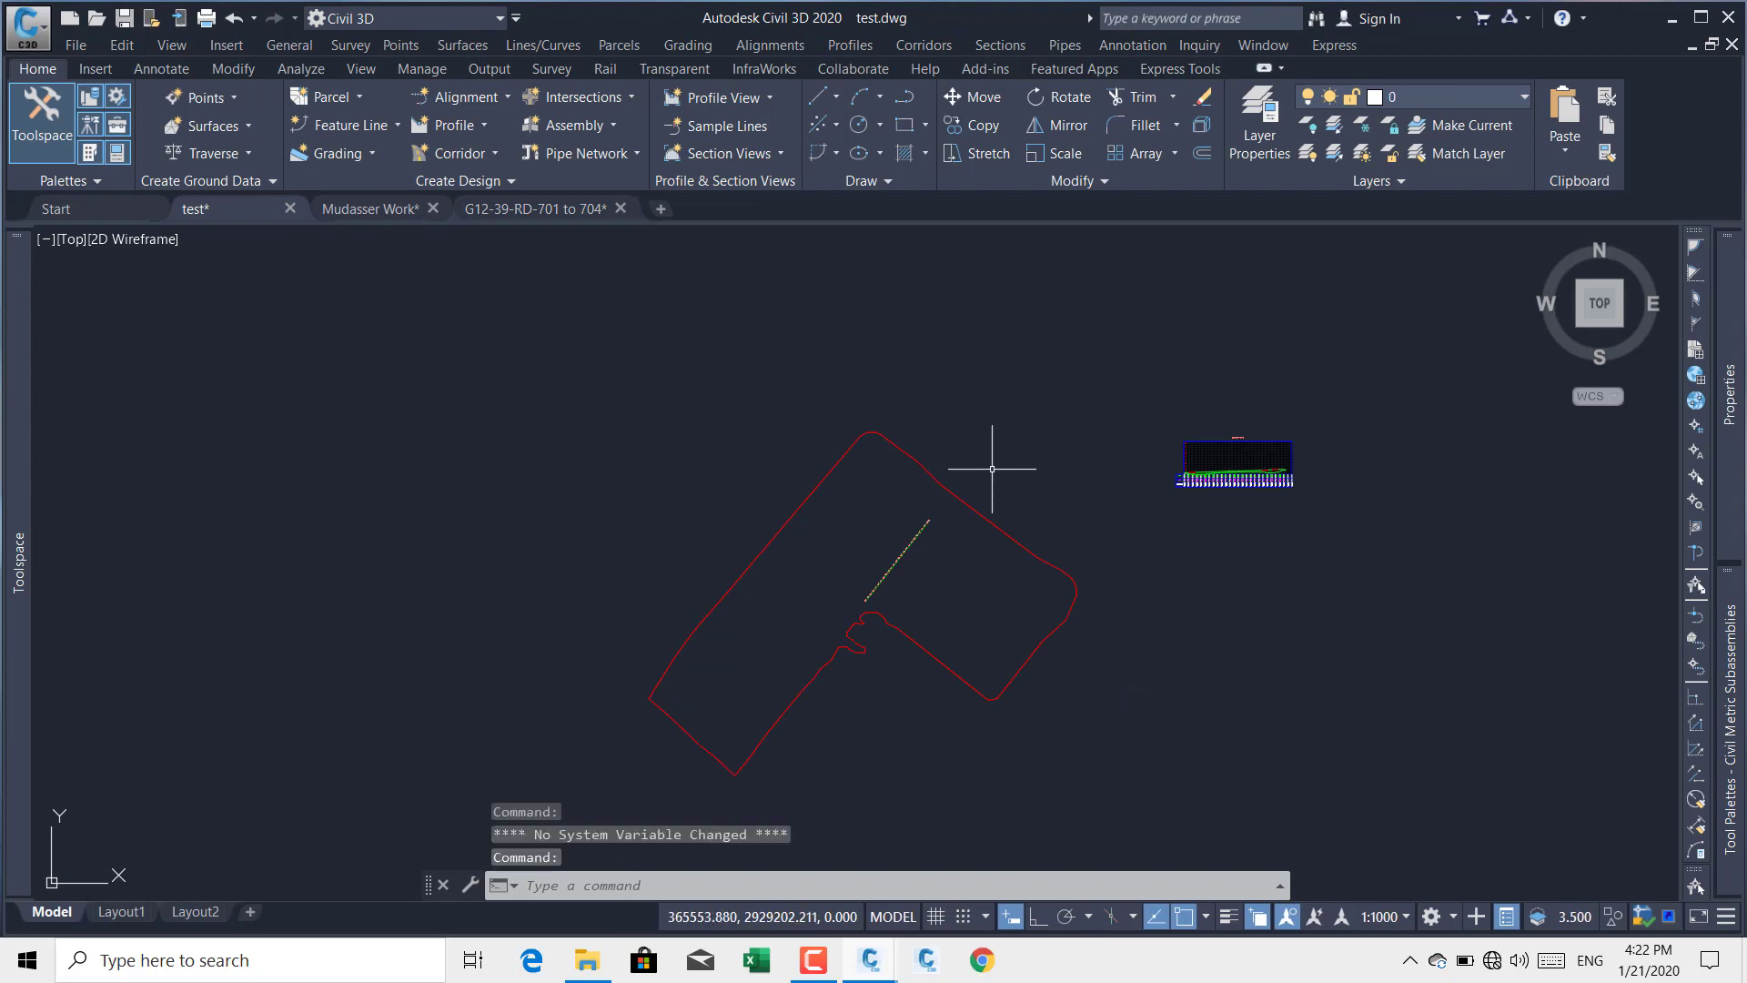
pyautogui.moveTo(1026, 506); pyautogui.dragTo(1029, 511, button='middle')
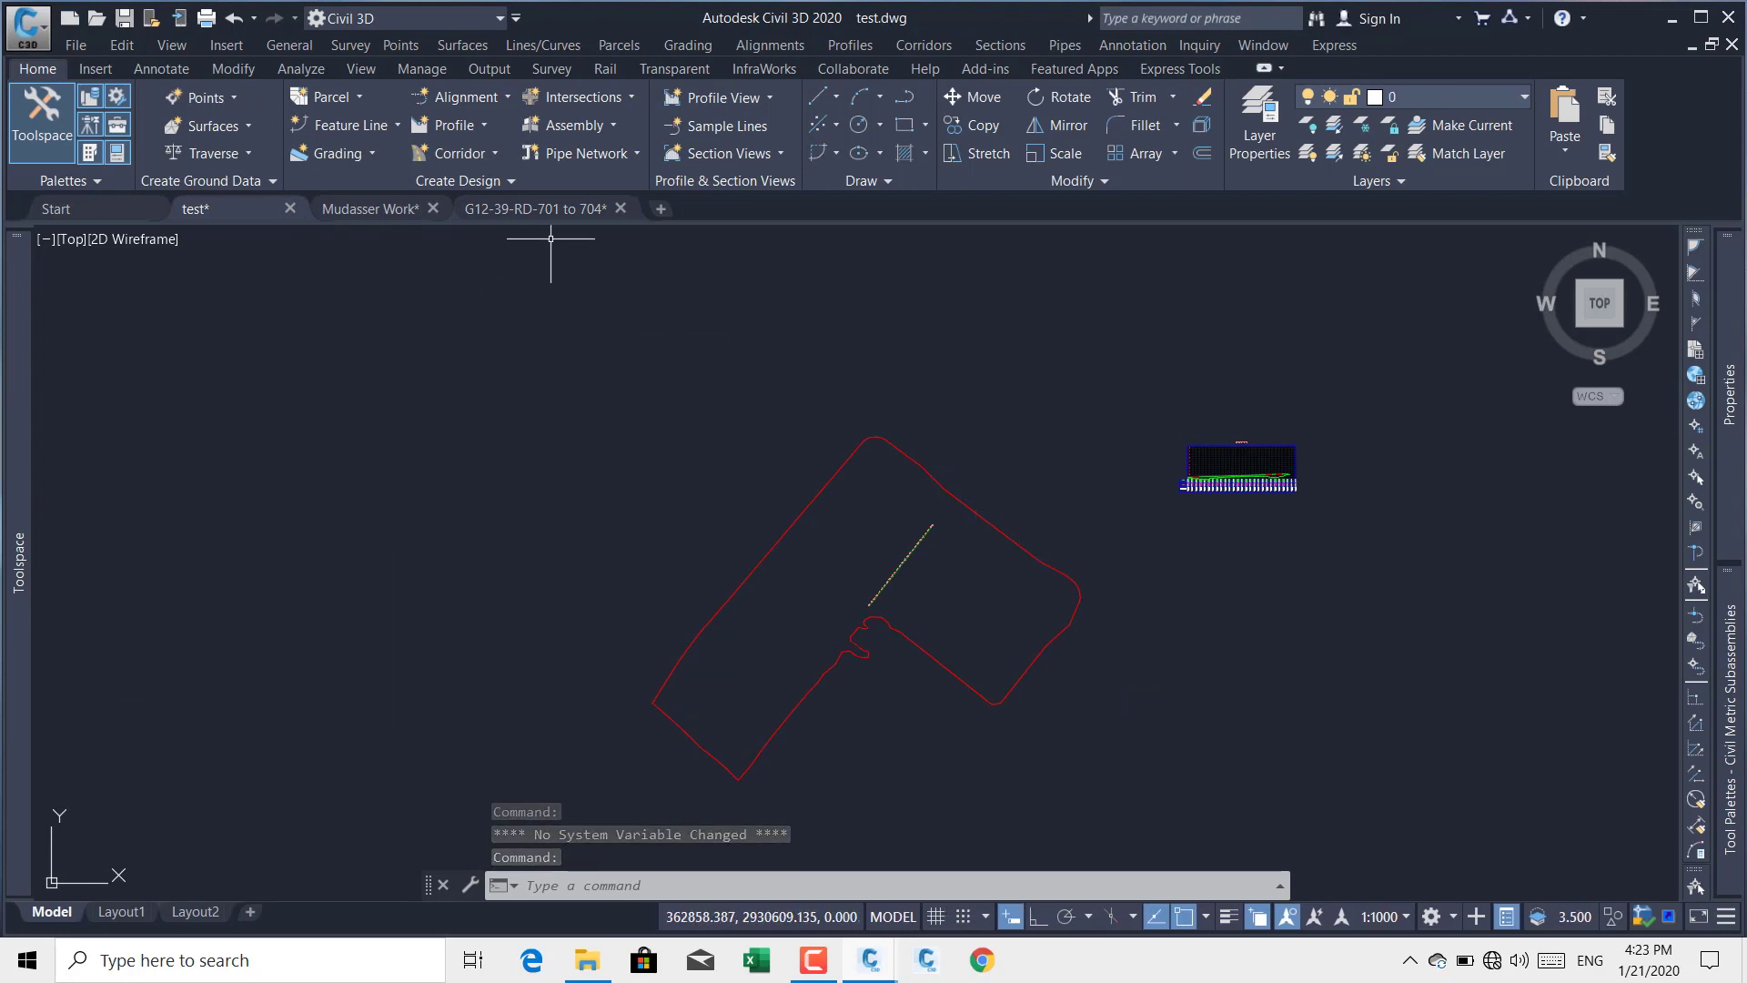
pyautogui.click(559, 212)
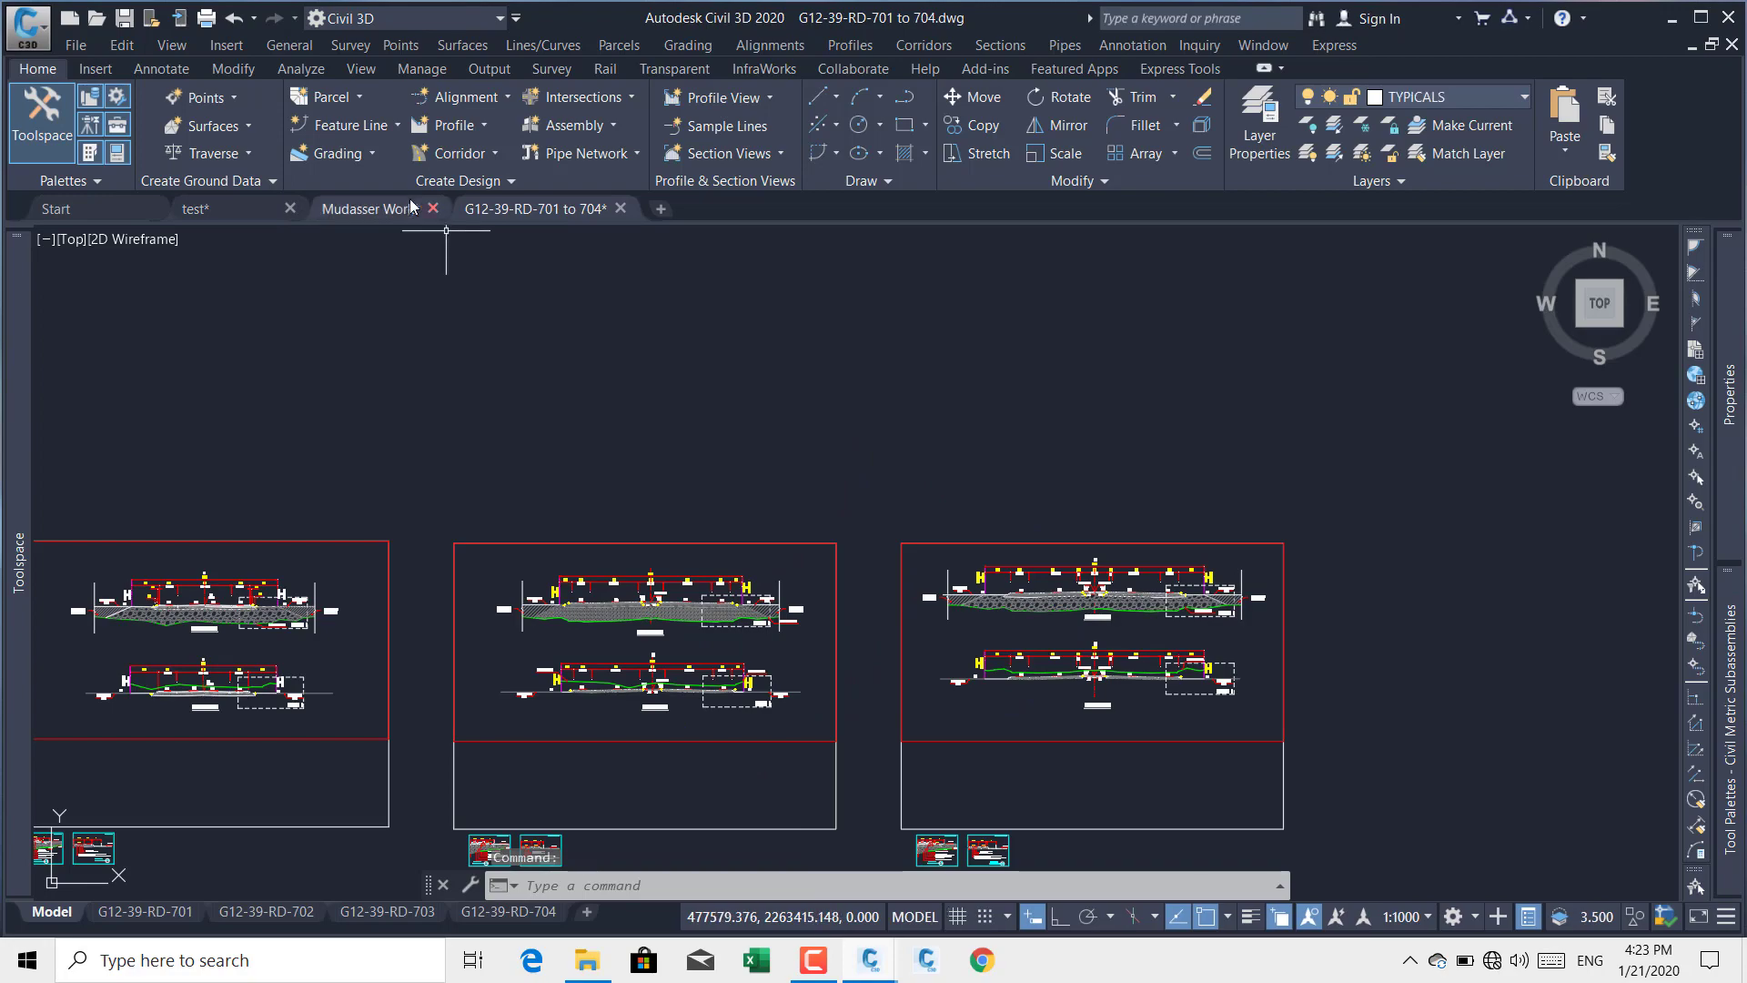
pyautogui.click(371, 209)
pyautogui.scroll(-5, 792, 452)
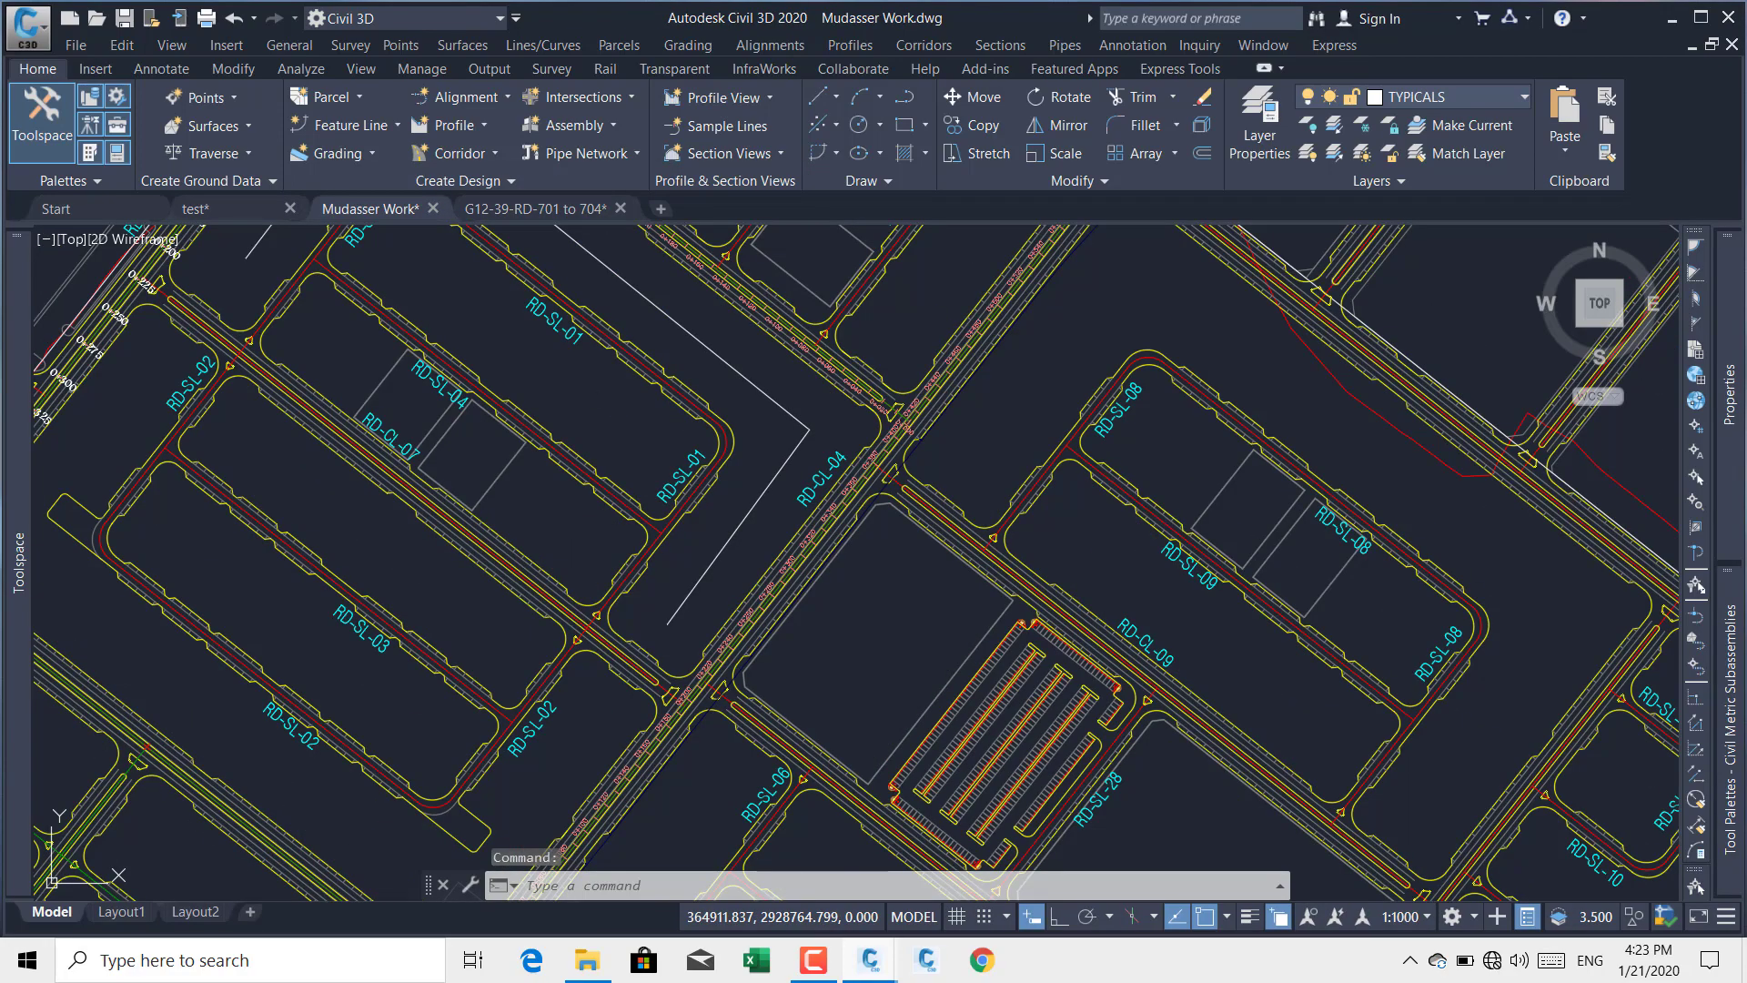
pyautogui.moveTo(928, 470); pyautogui.dragTo(991, 517, button='middle')
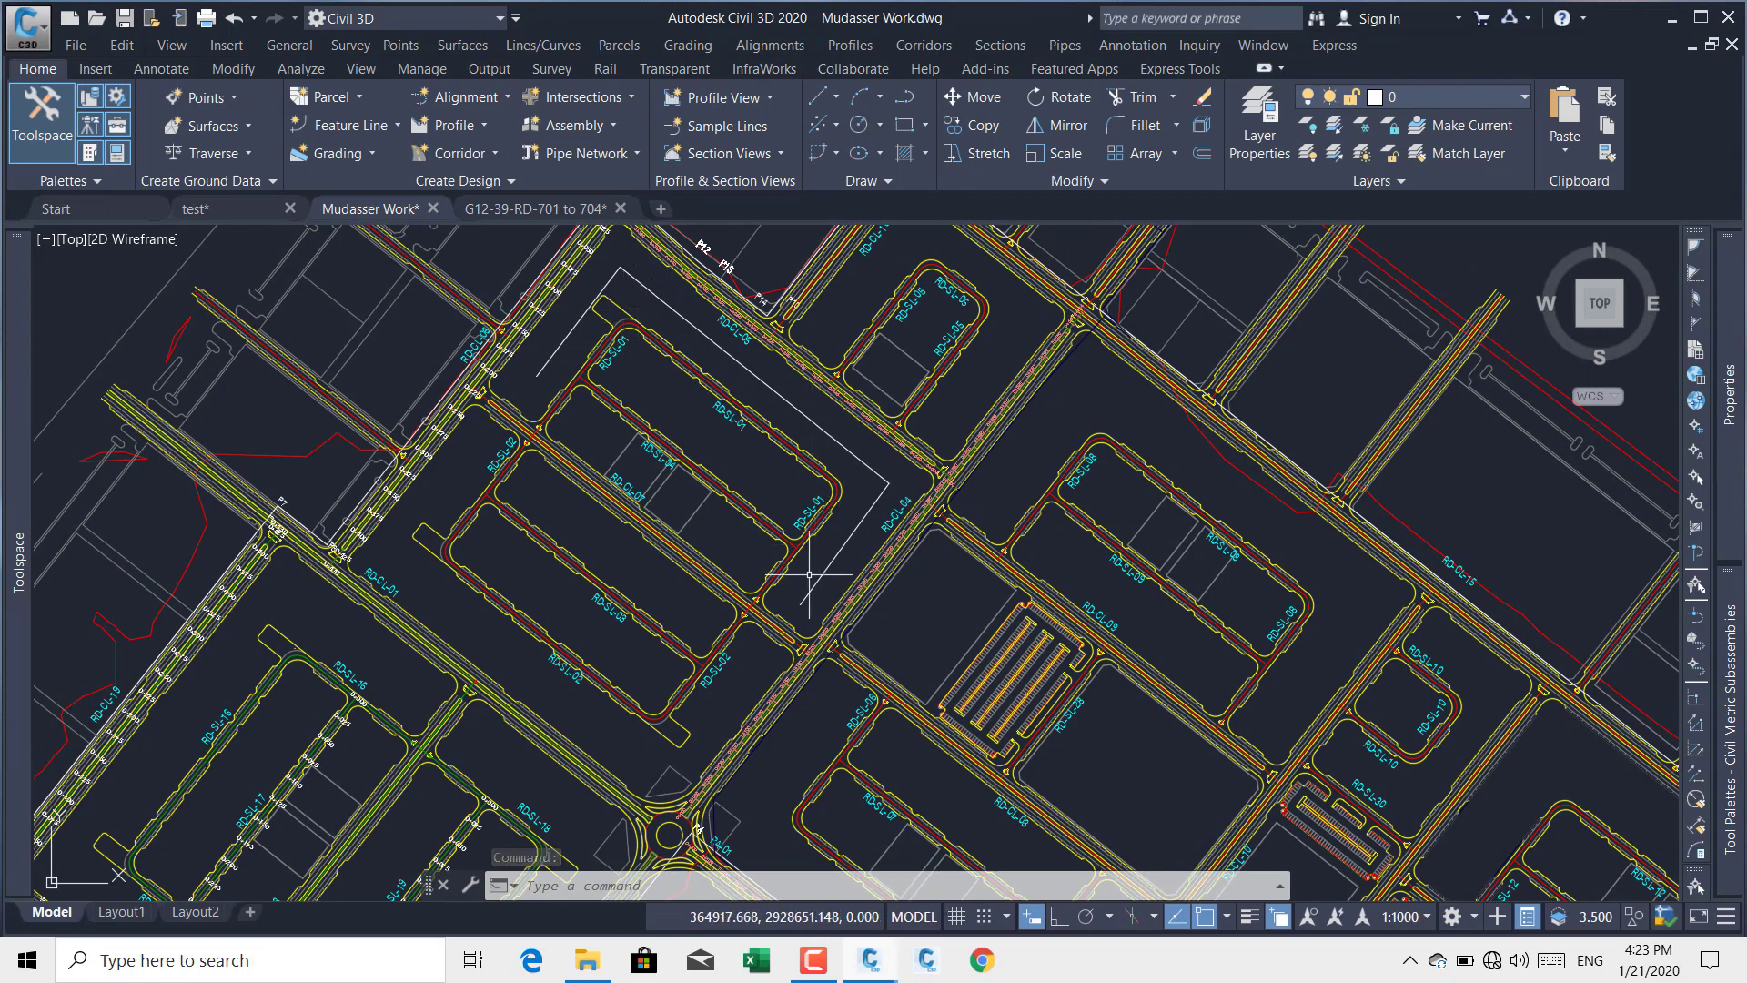
# Step: Switch to the test drawing and examine the existing alignment inside the site boundary
pyautogui.click(207, 209)
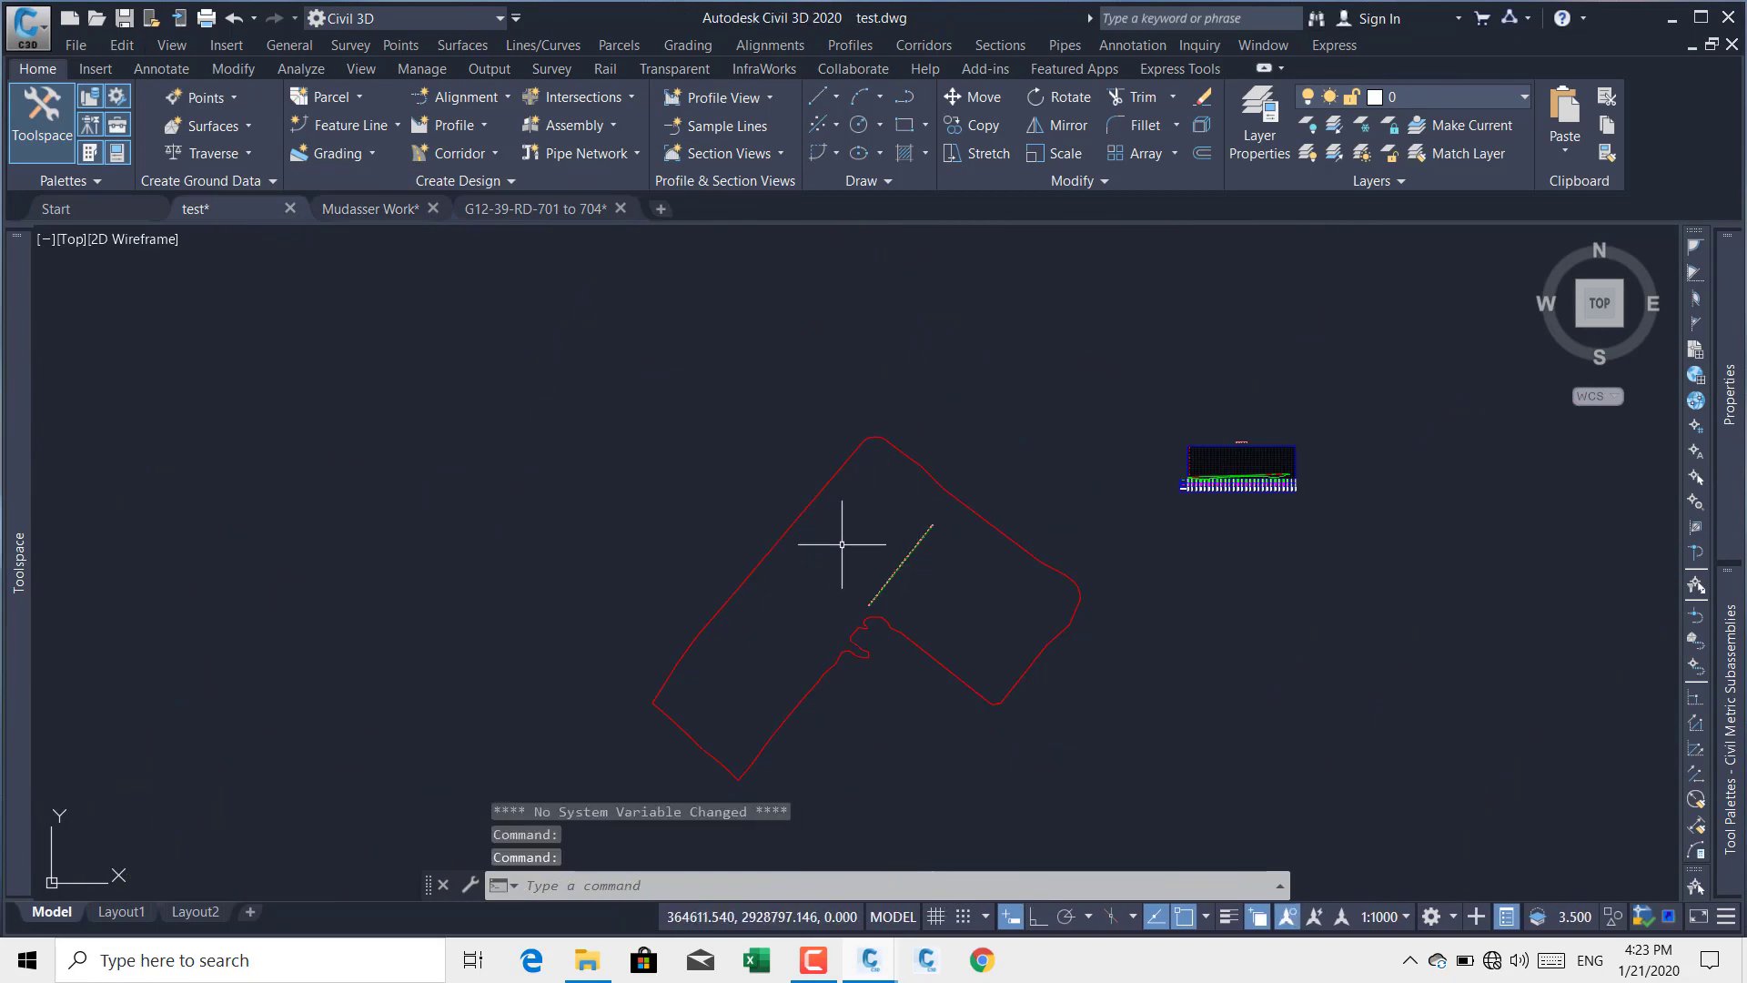
pyautogui.scroll(4, 854, 528)
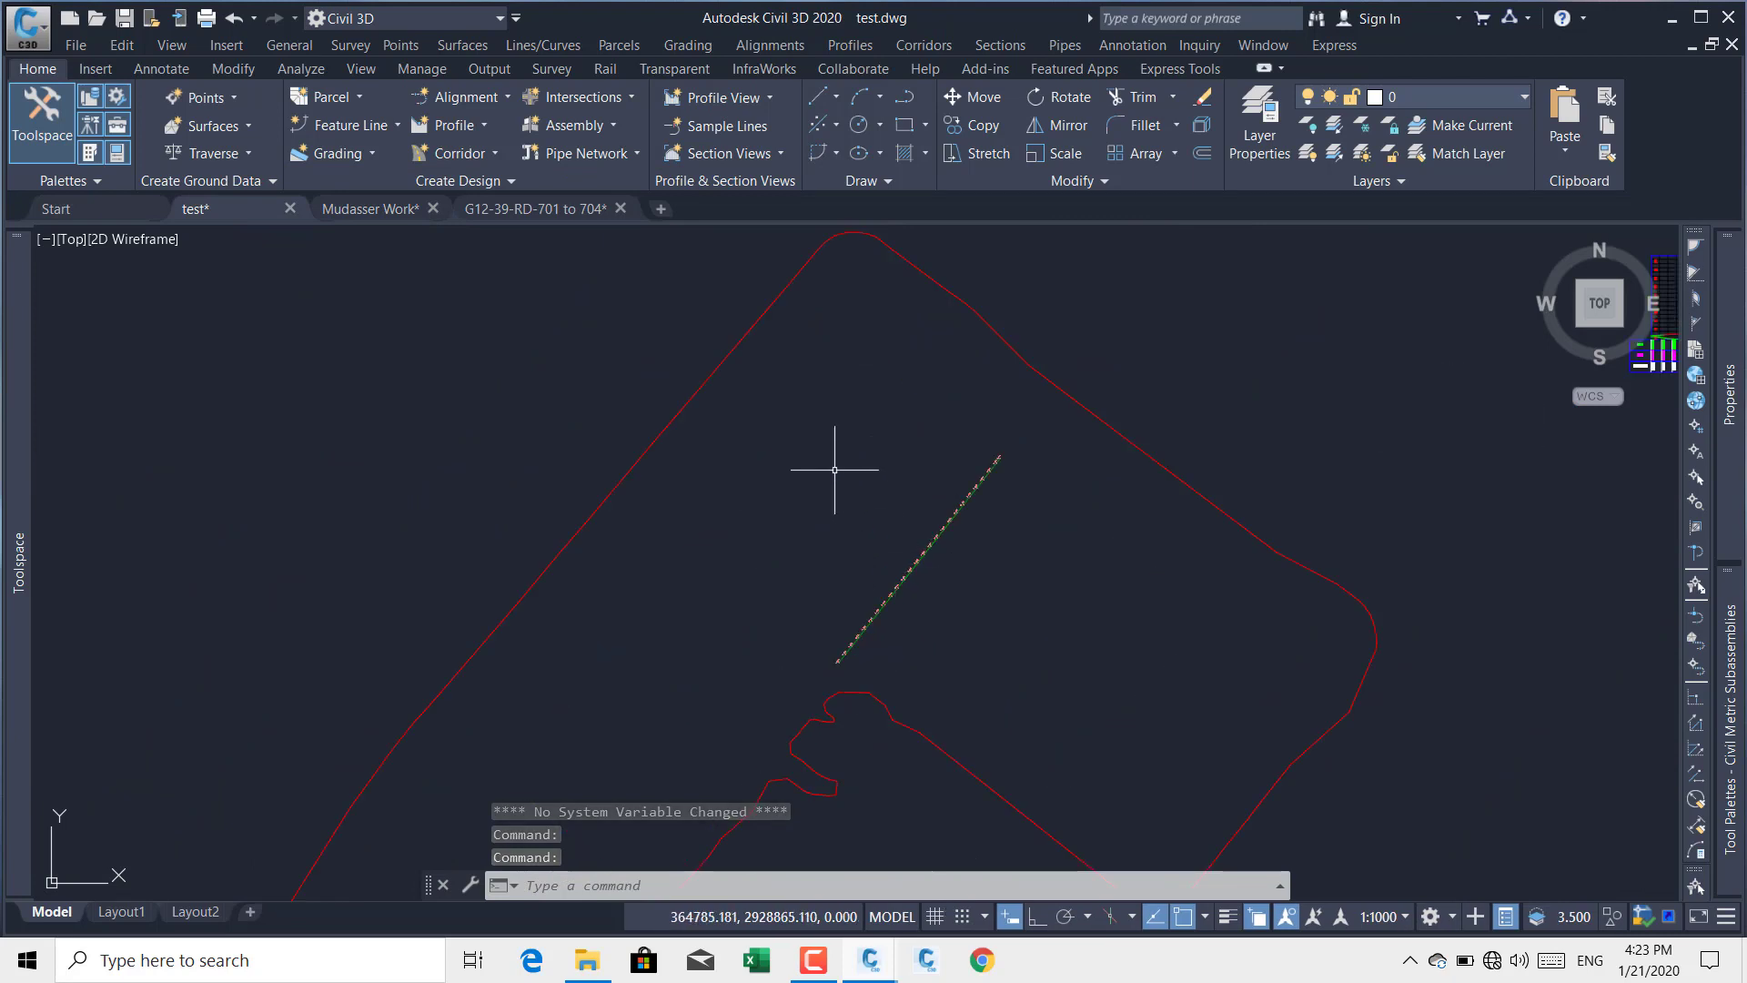
pyautogui.moveTo(936, 542); pyautogui.dragTo(934, 548, button='middle')
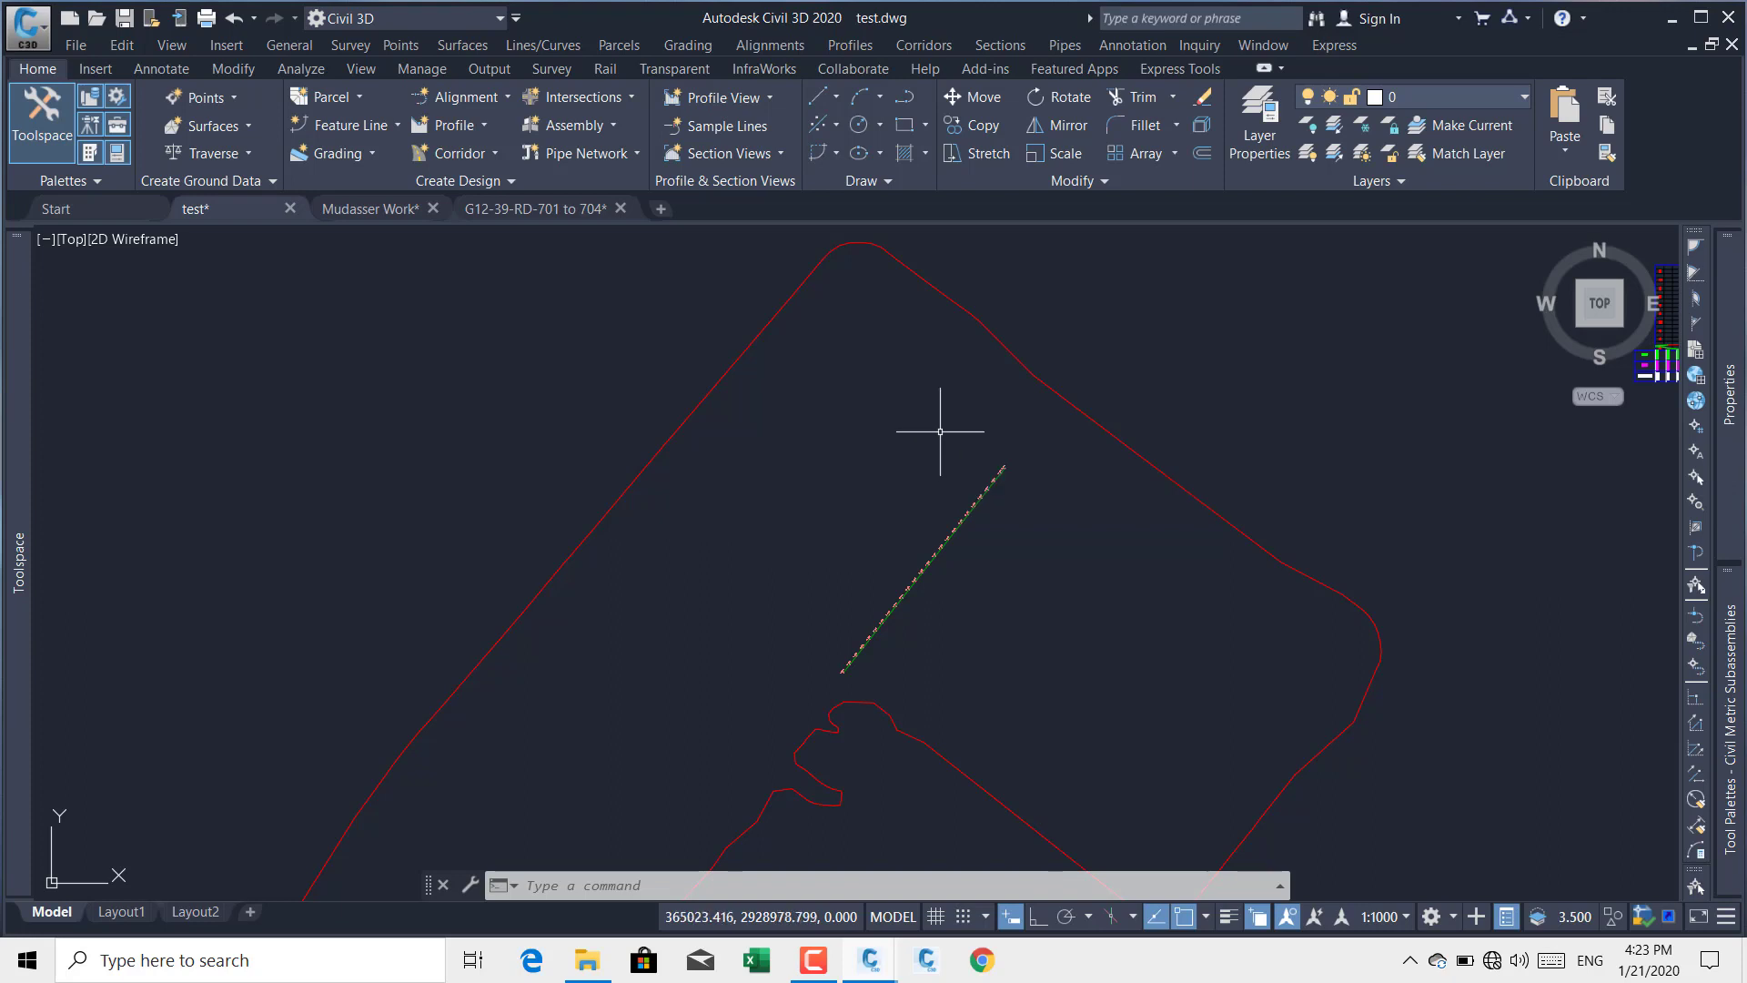
pyautogui.moveTo(940, 431)
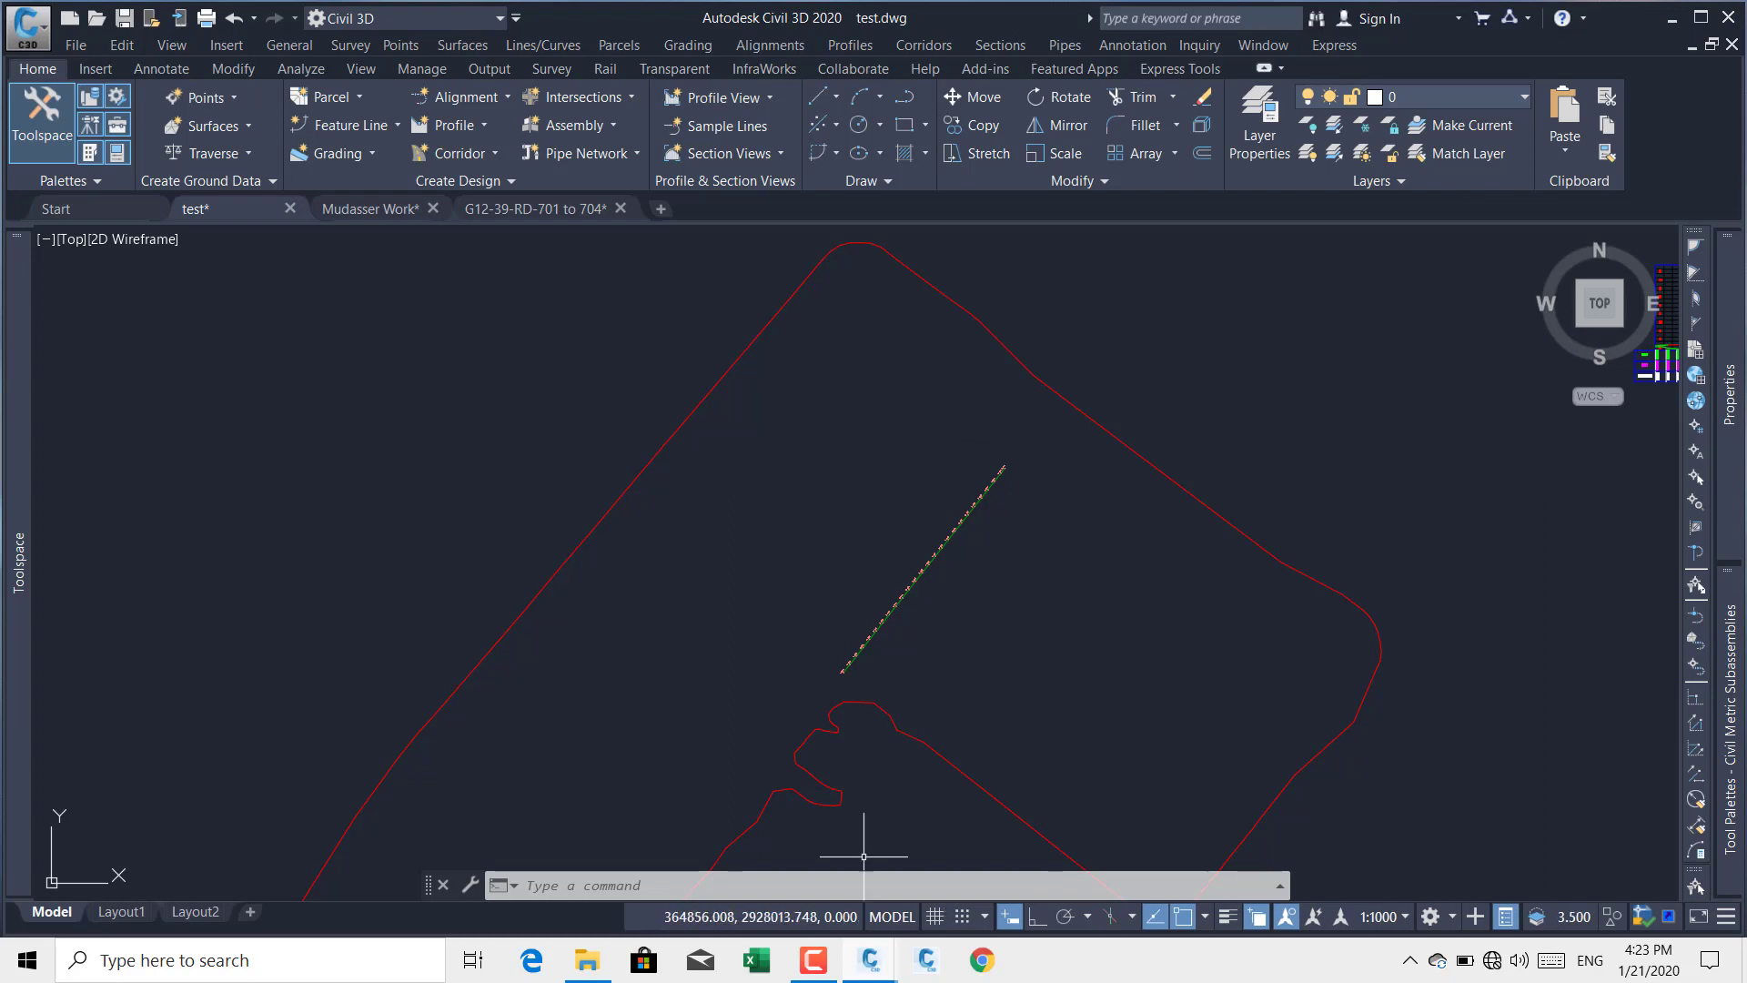
pyautogui.click(820, 974)
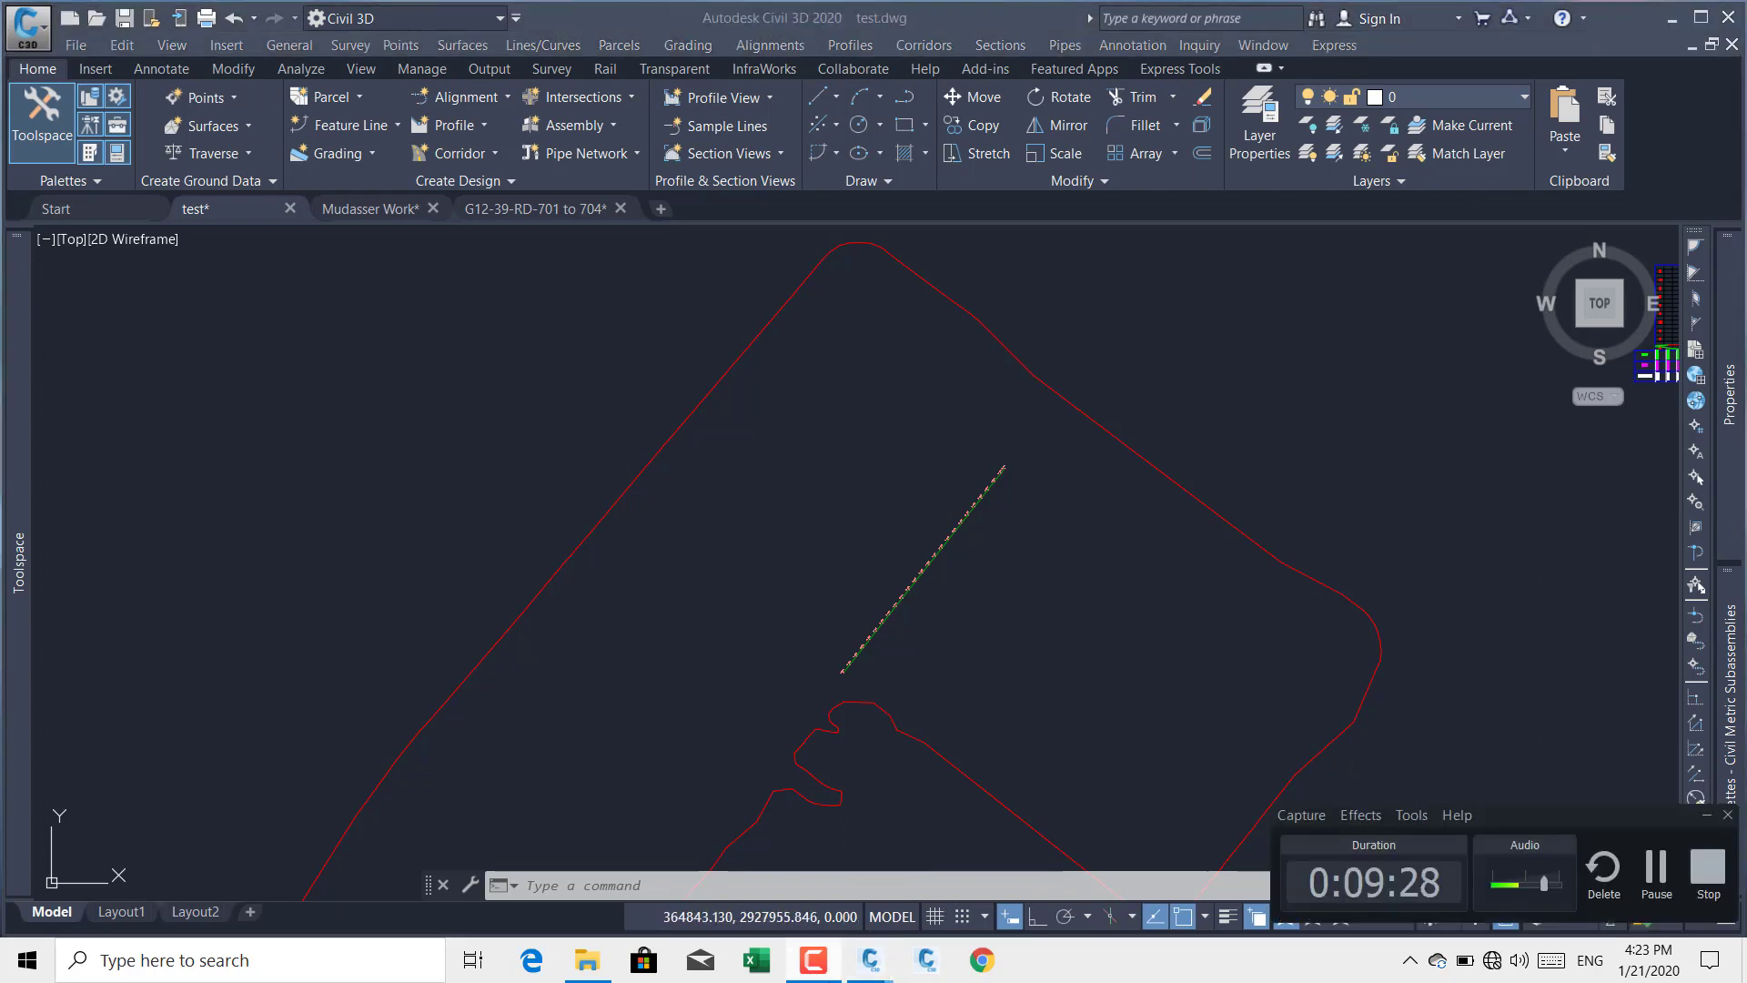
pyautogui.click(1706, 815)
pyautogui.click(824, 968)
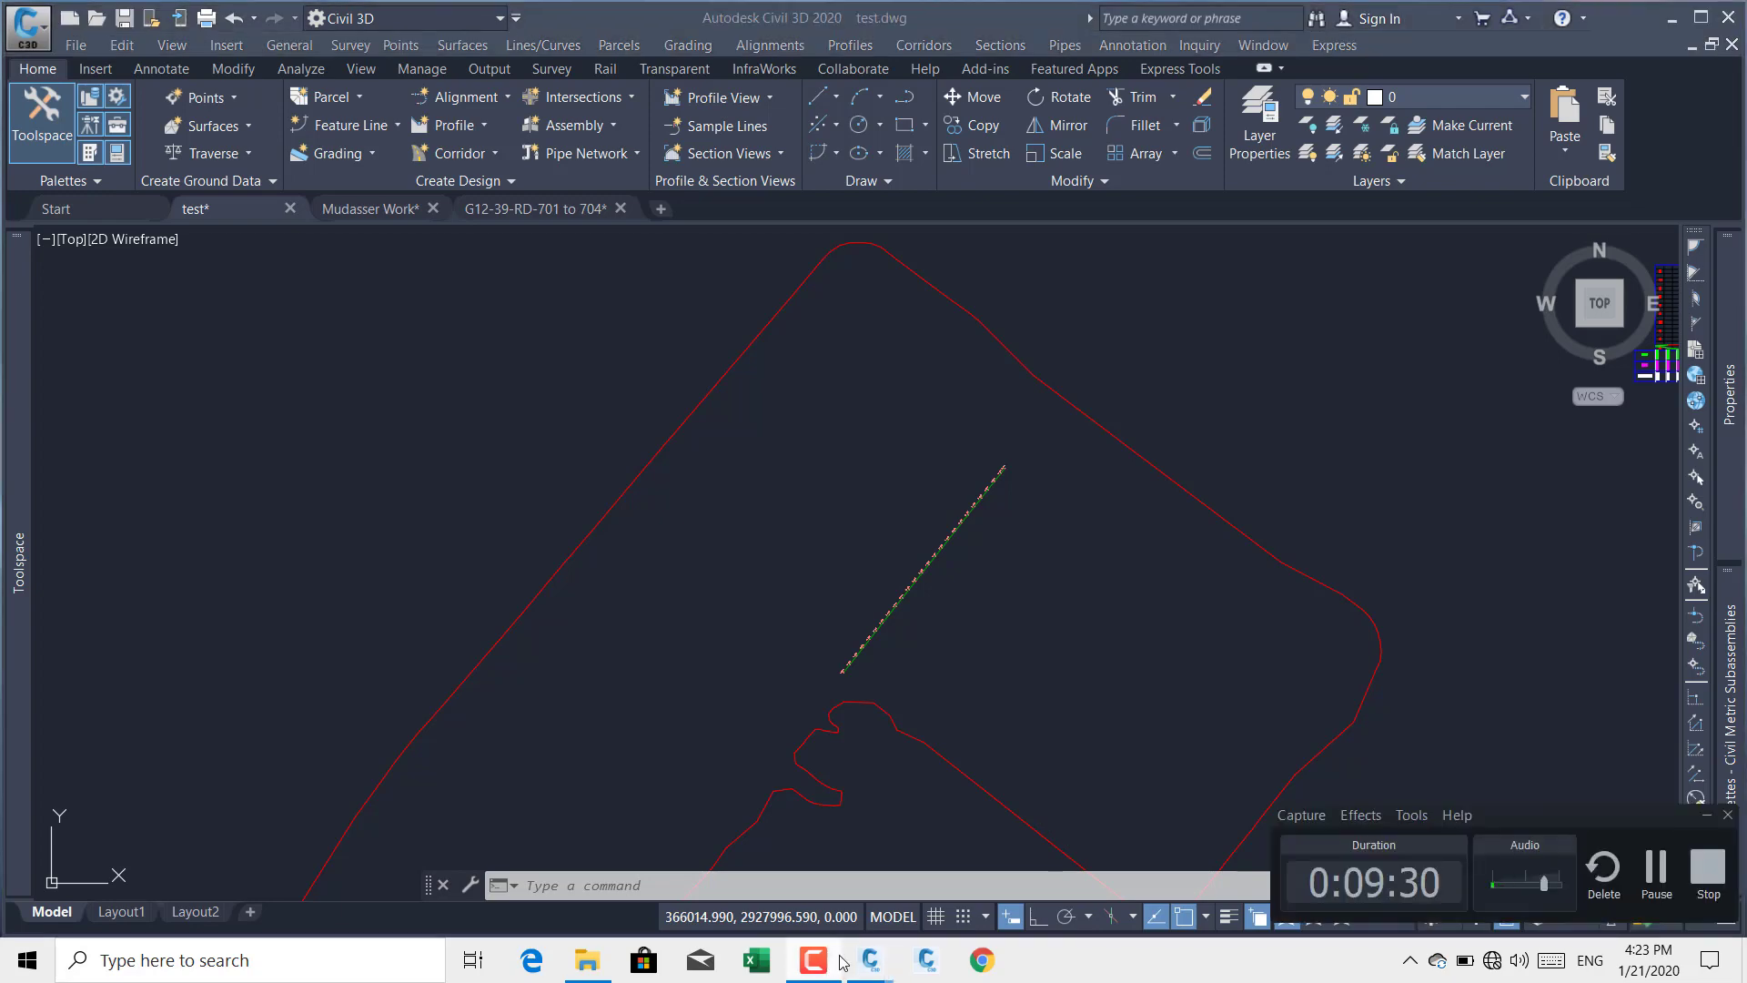
# Step: Return to the Work drawing and examine how RD-CL-05 and RD-CL-06 connect to RD-CL-04
pyautogui.scroll(-5, 897, 663)
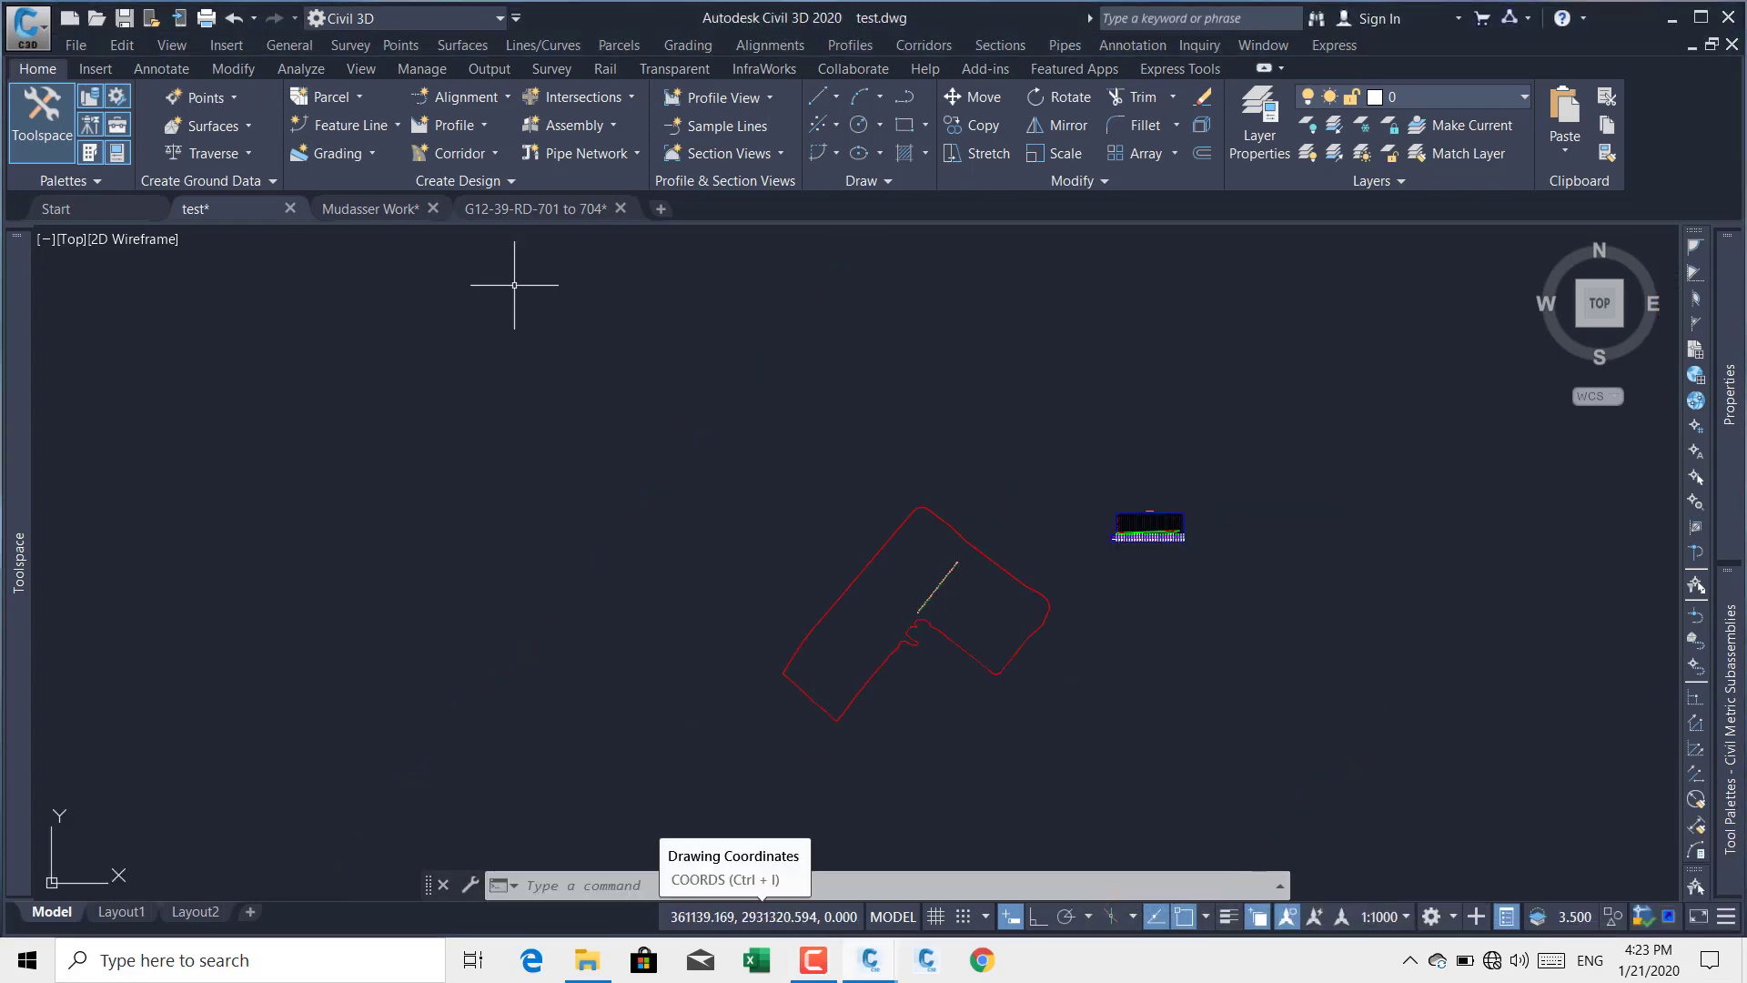
pyautogui.click(371, 209)
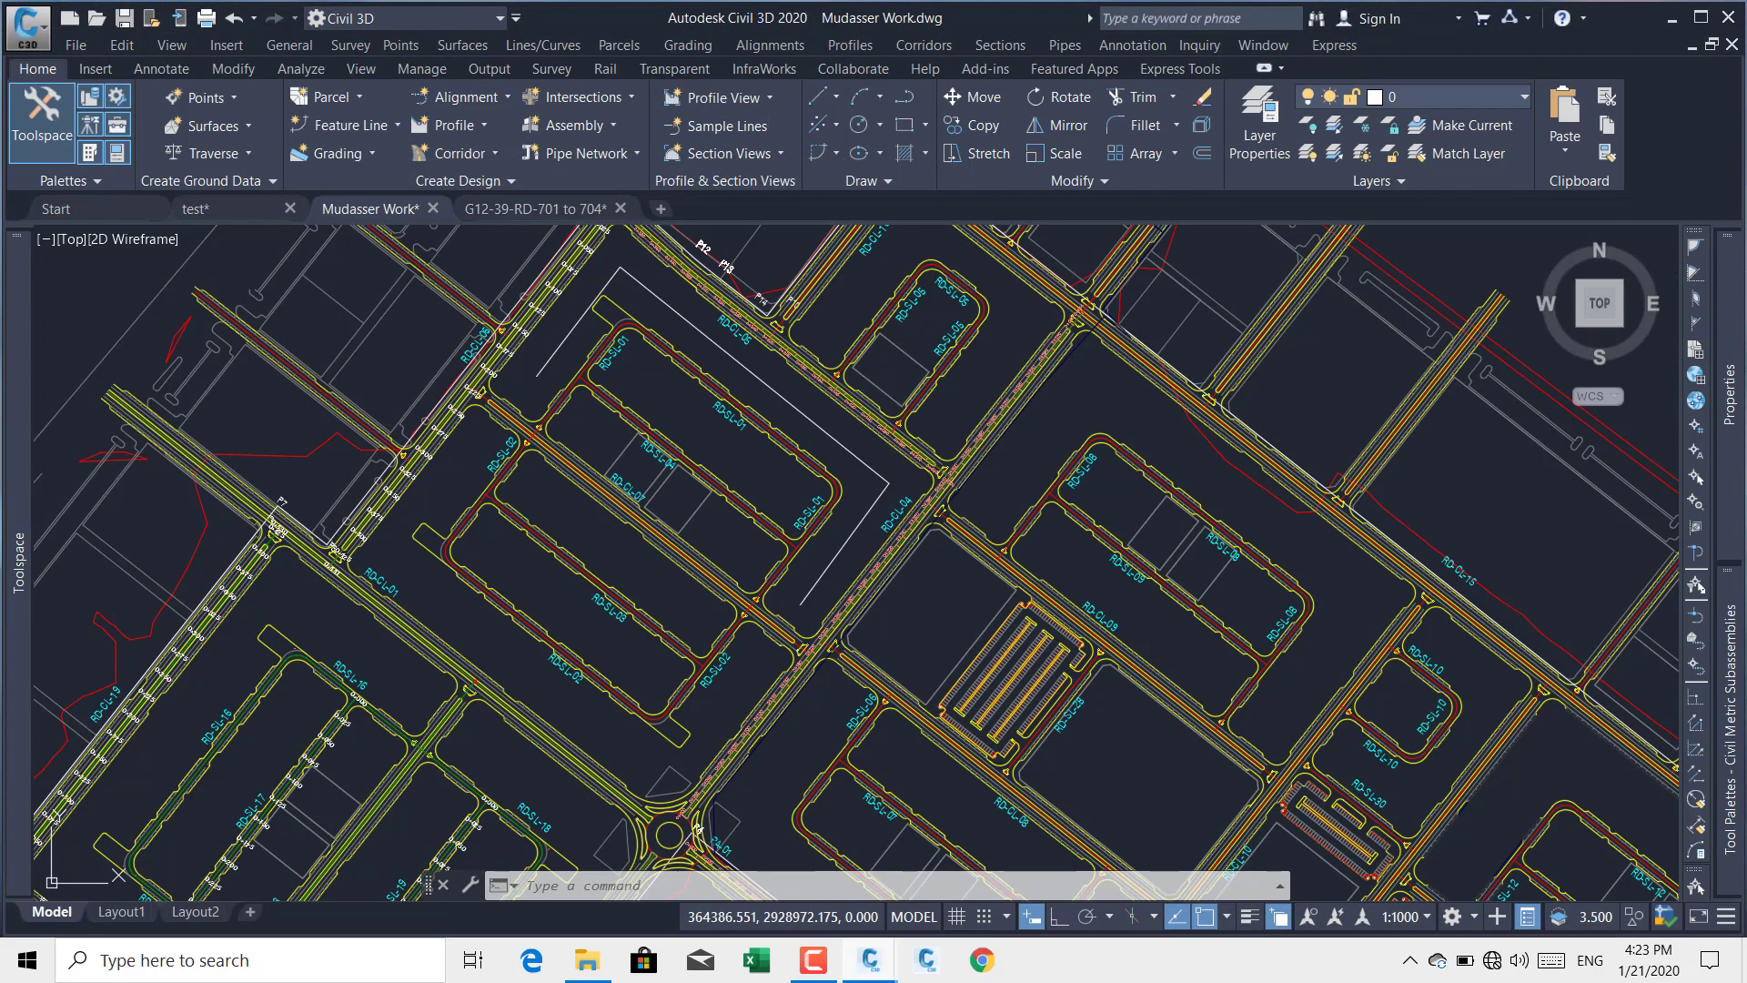
pyautogui.scroll(2, 701, 337)
pyautogui.moveTo(904, 457); pyautogui.dragTo(904, 546, button='middle')
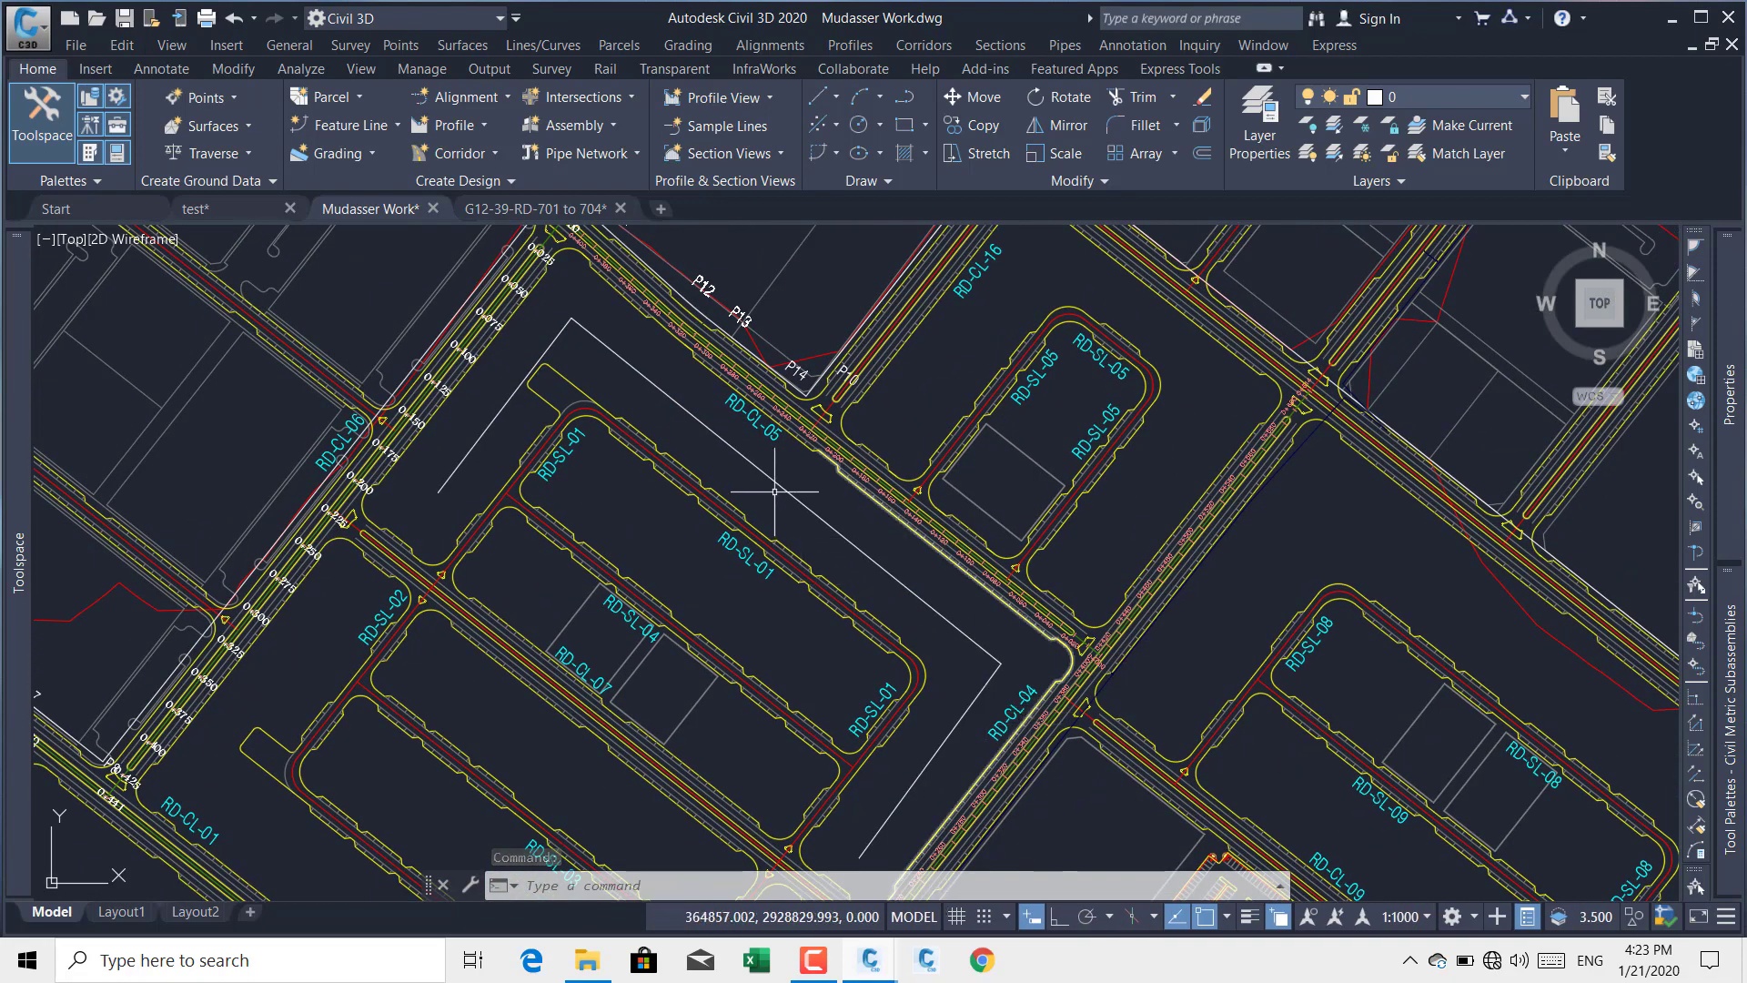
# Step: In the test drawing, create a reference to the RD-CL-6 centerline alignment from the data shortcuts, with the Proposed style and All Labels set
pyautogui.click(202, 221)
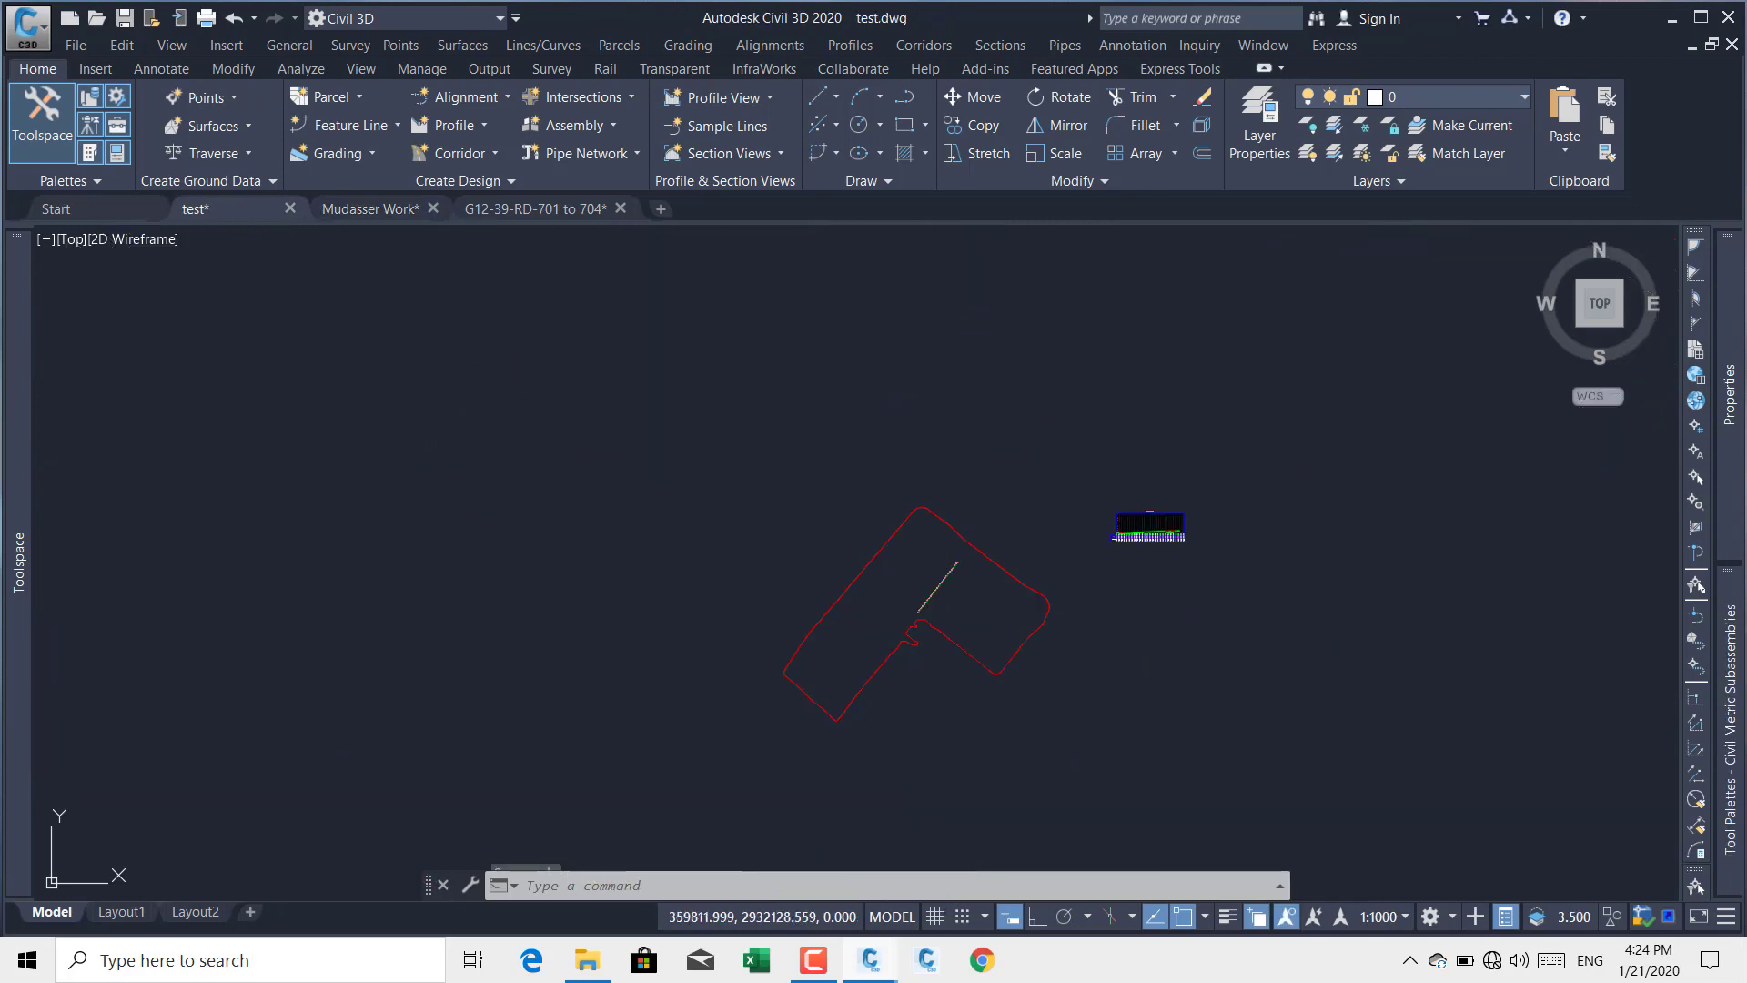
pyautogui.scroll(-1, 913, 421)
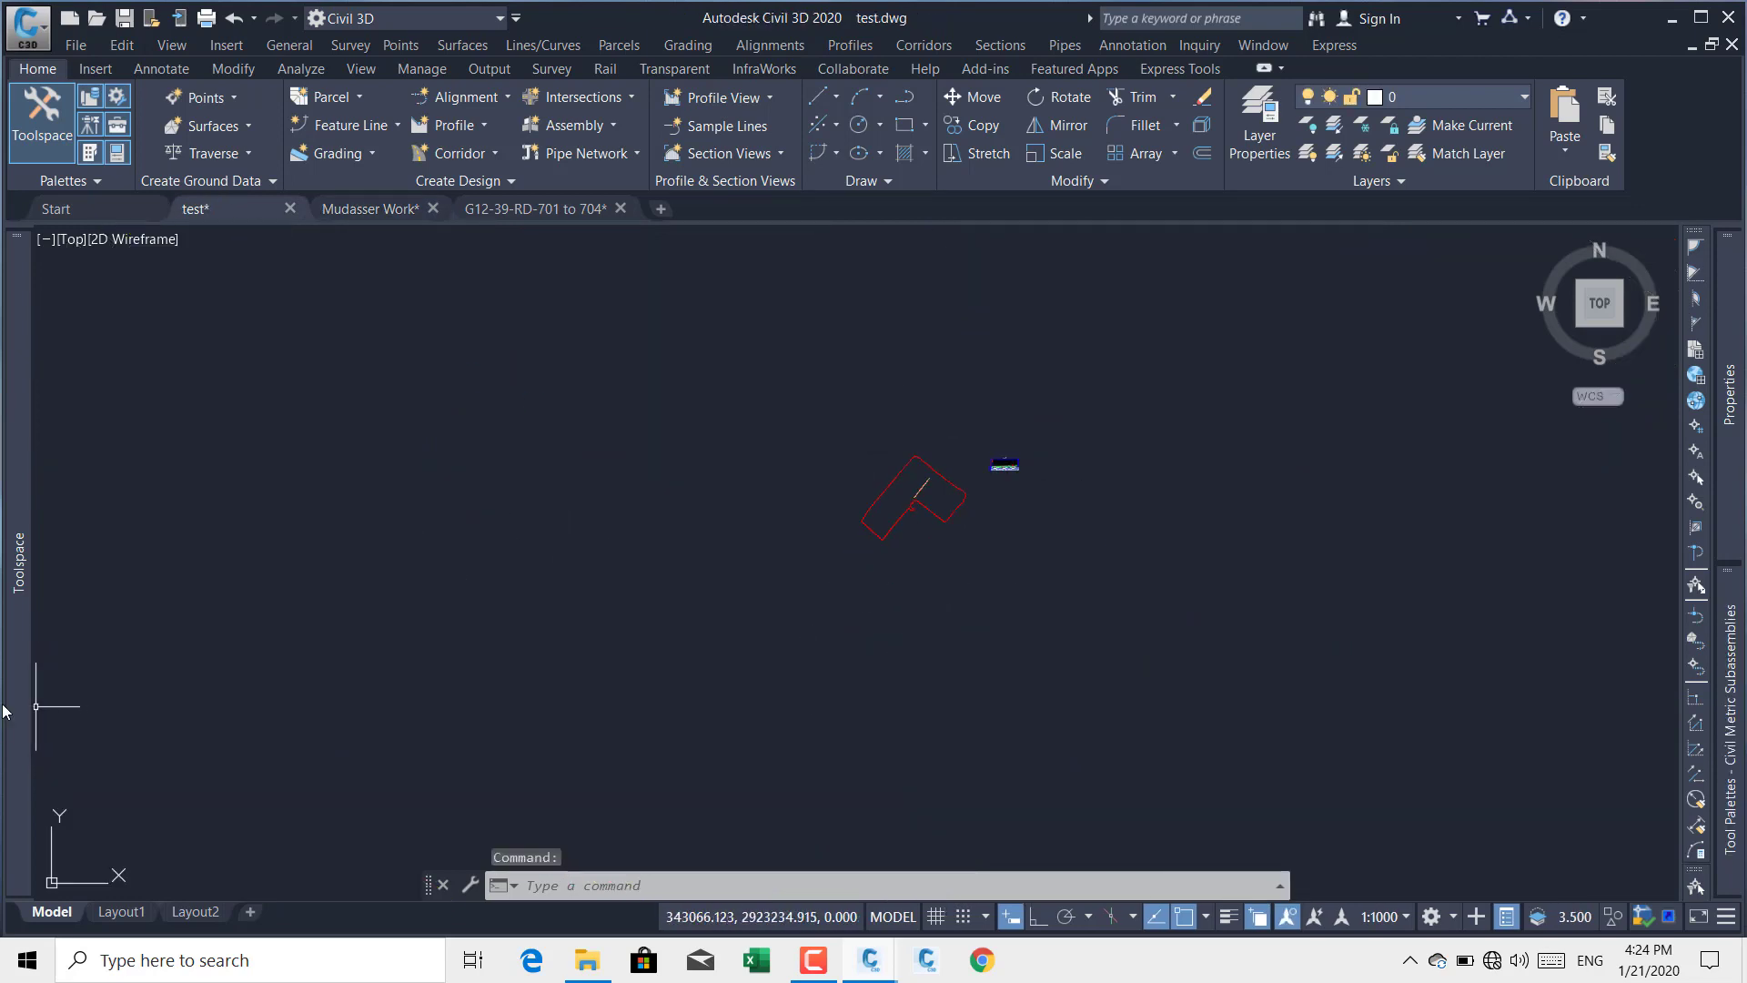
pyautogui.moveTo(13, 710)
pyautogui.scroll(-2, 137, 624)
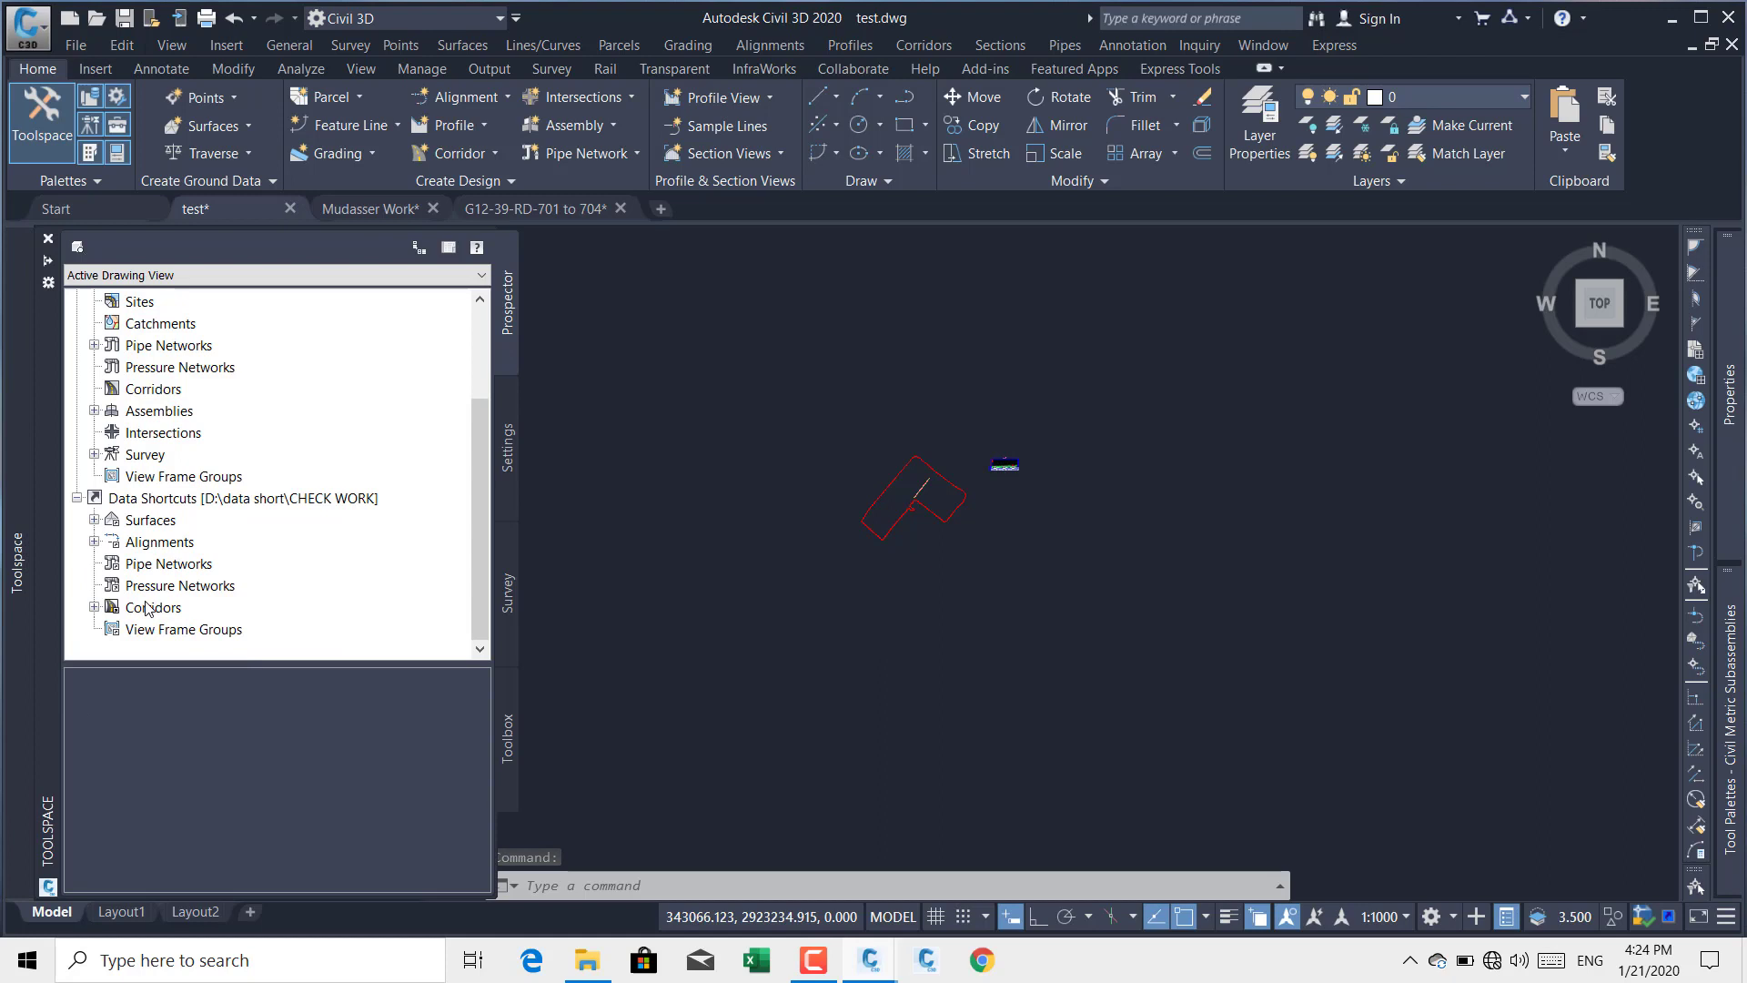
pyautogui.click(93, 543)
pyautogui.click(112, 542)
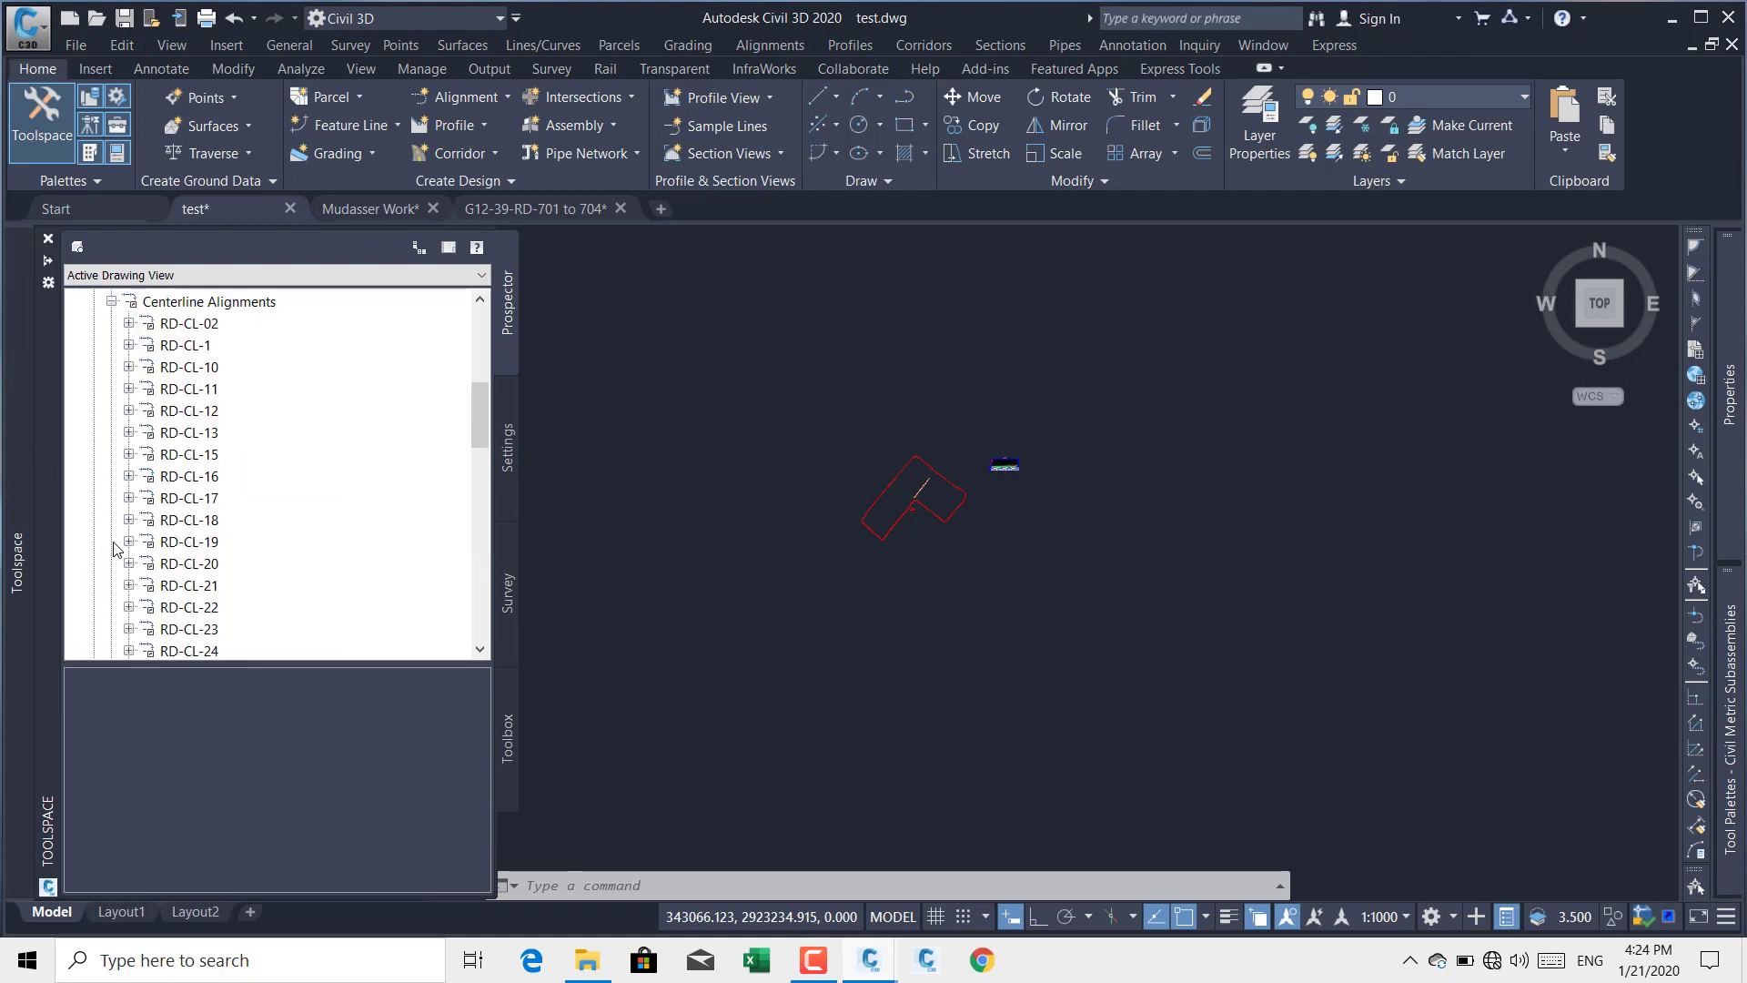
pyautogui.scroll(-4, 258, 503)
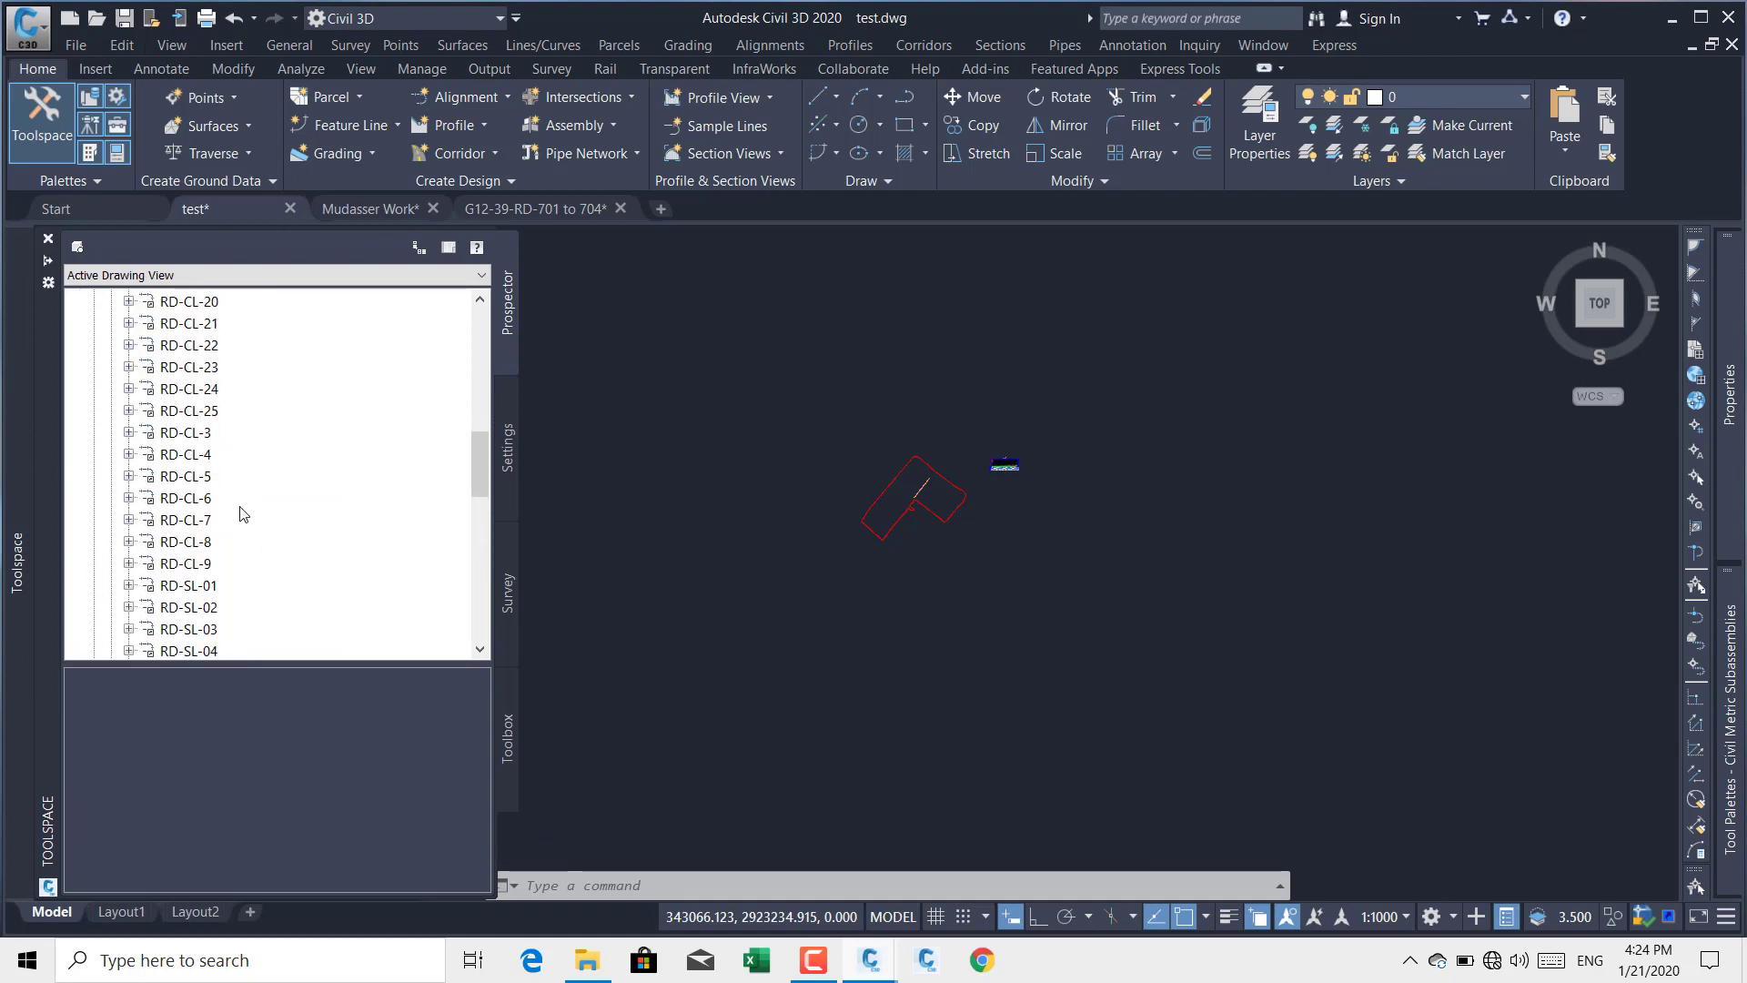
pyautogui.click(208, 502)
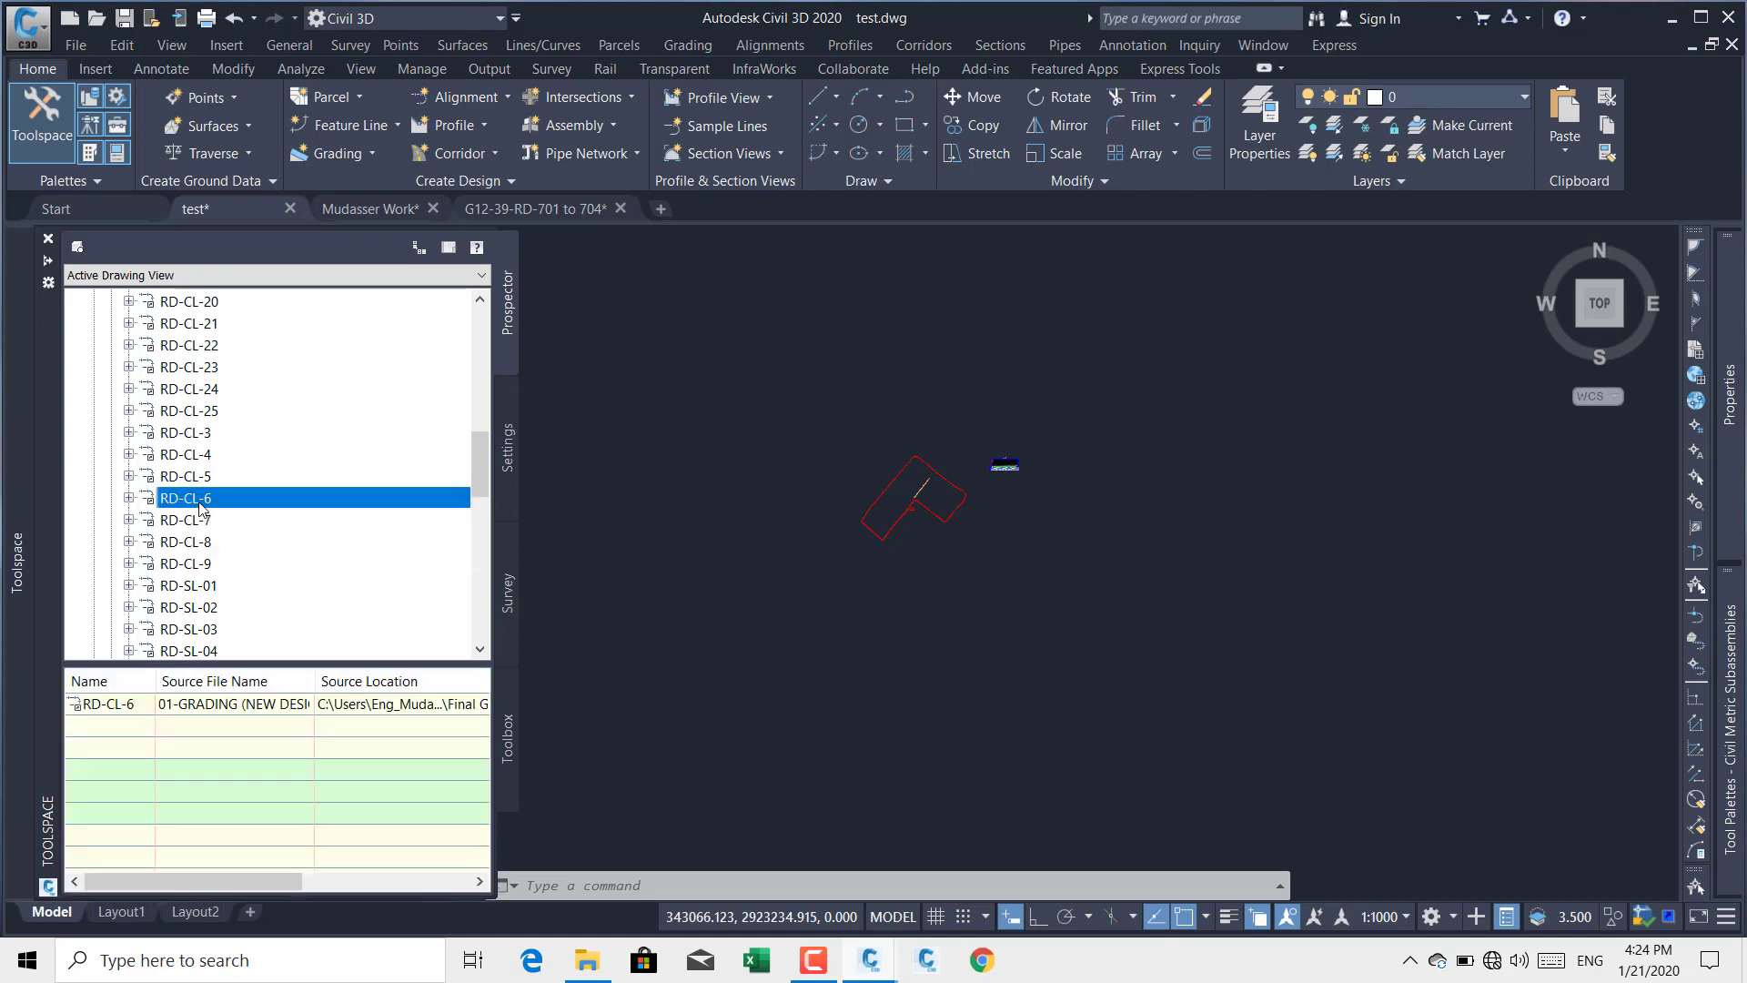
pyautogui.rightClick(207, 506)
pyautogui.click(291, 513)
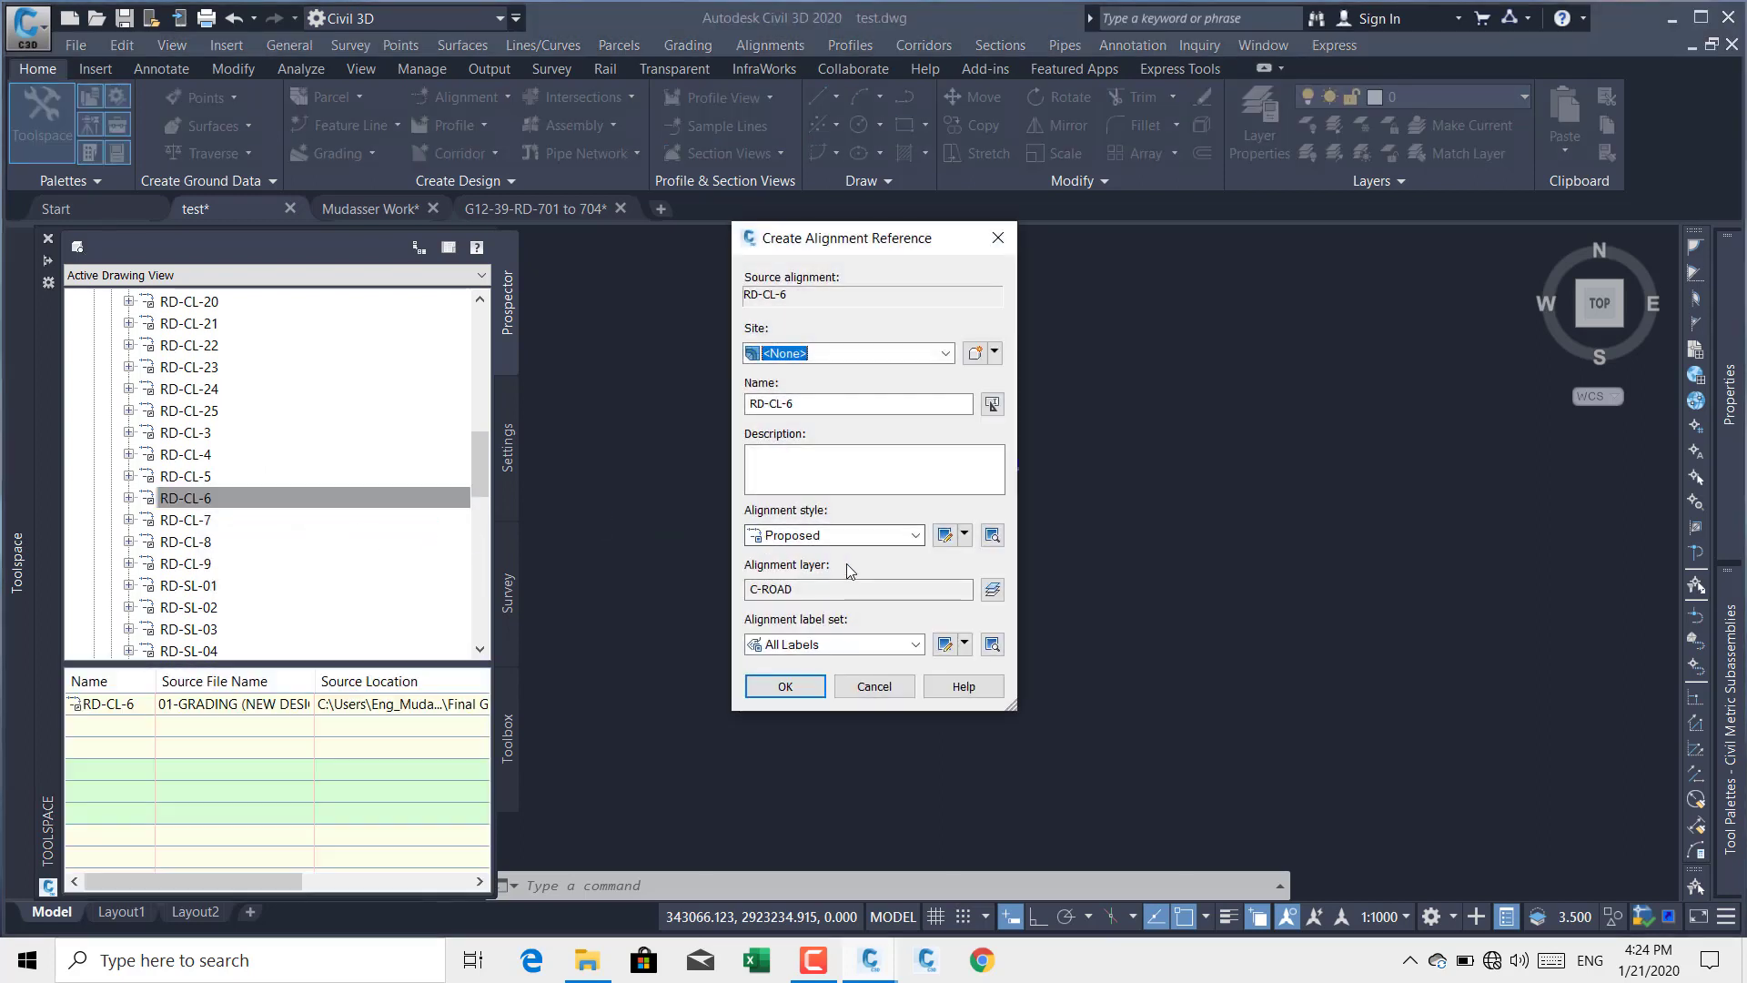
pyautogui.click(784, 686)
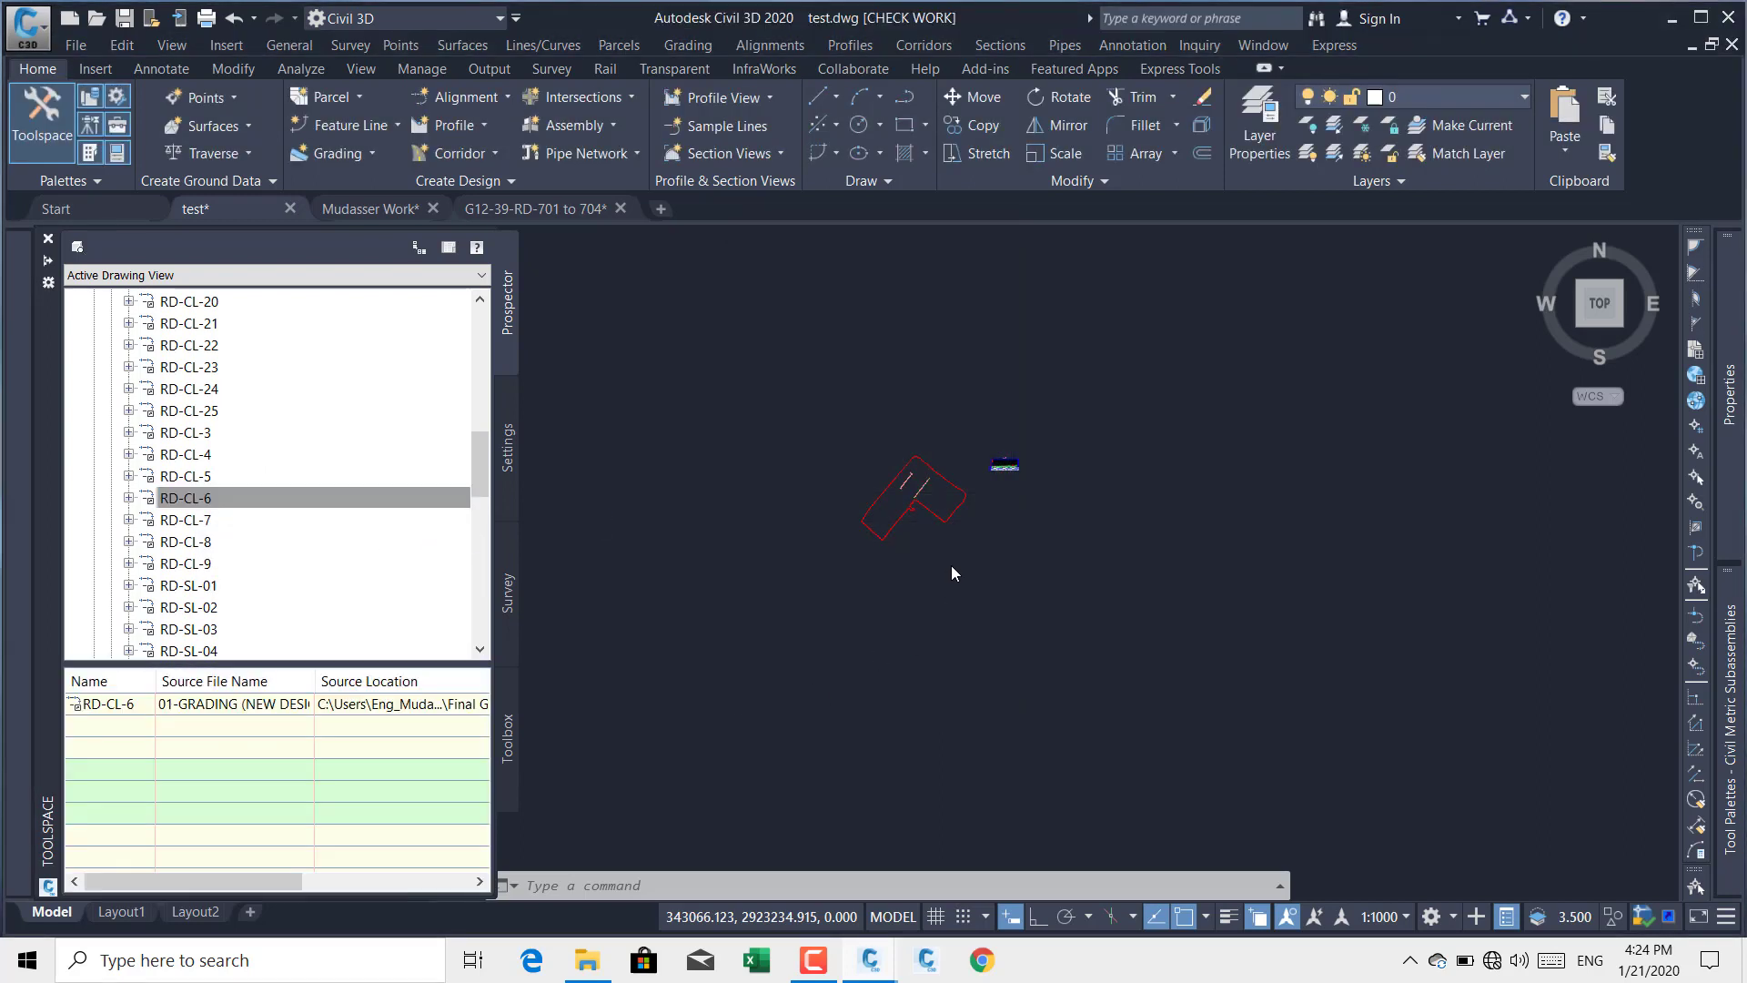
pyautogui.scroll(5, 932, 479)
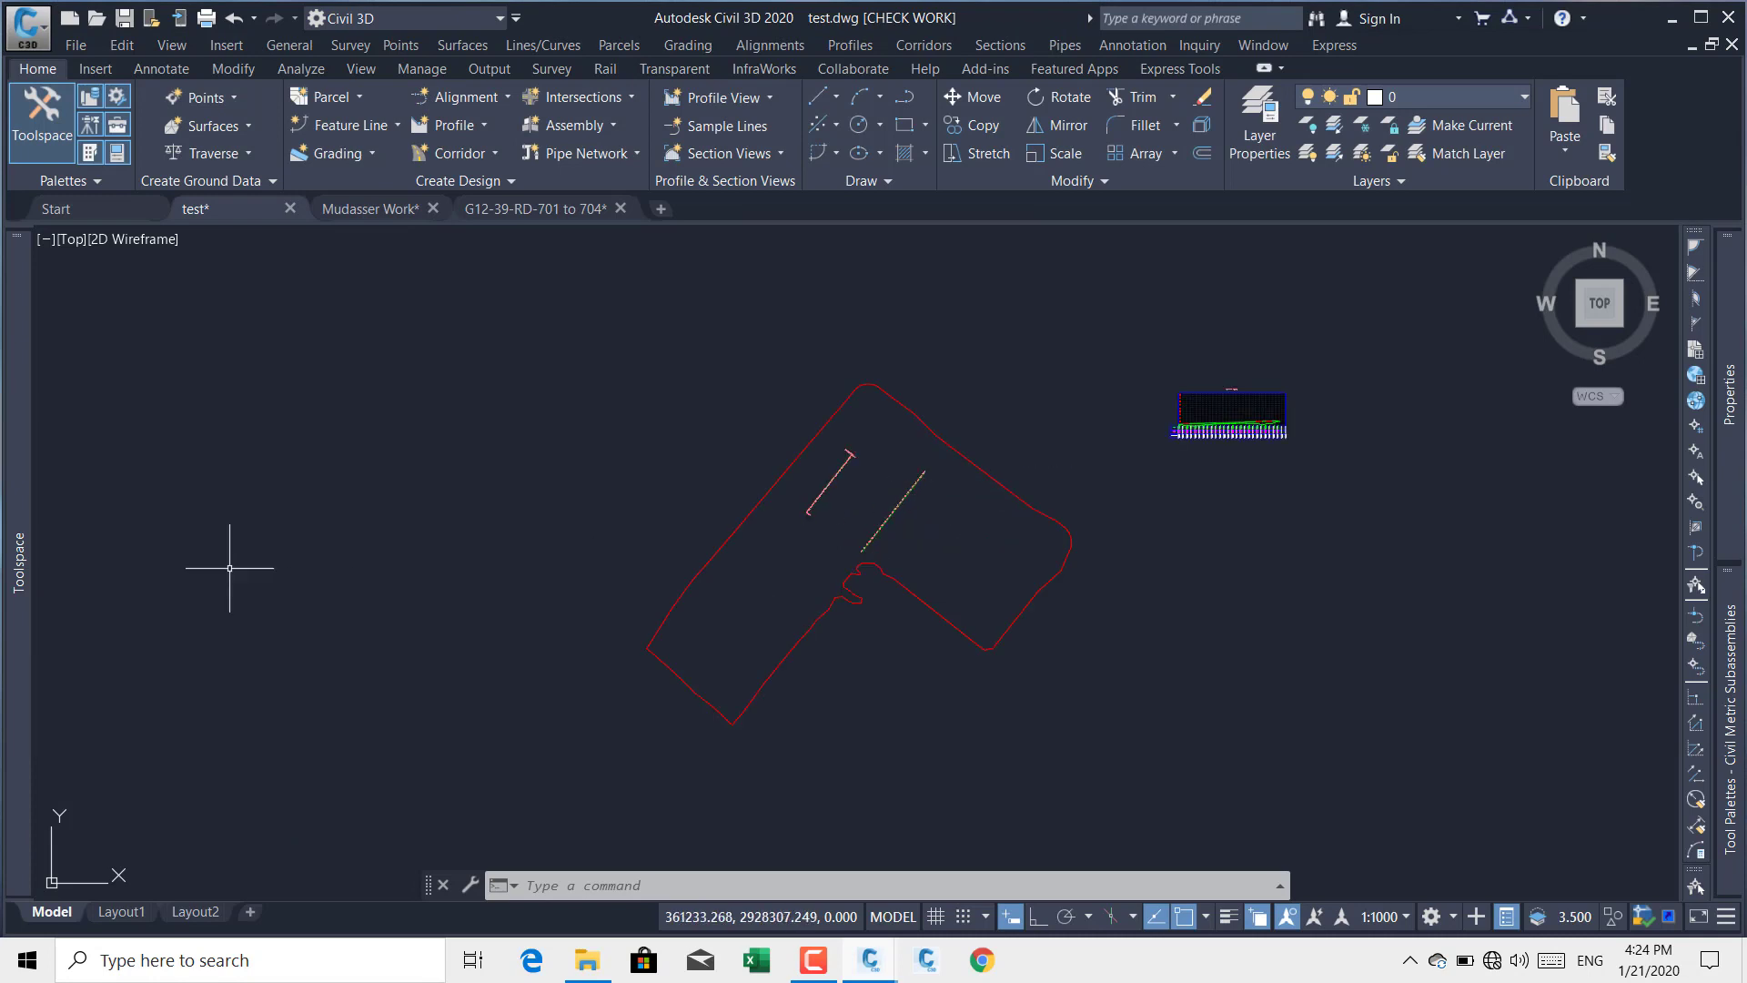
# Step: Create a reference to the RD-CL-5 data shortcut alignment, with the Proposed style and All Labels set
pyautogui.moveTo(16, 564)
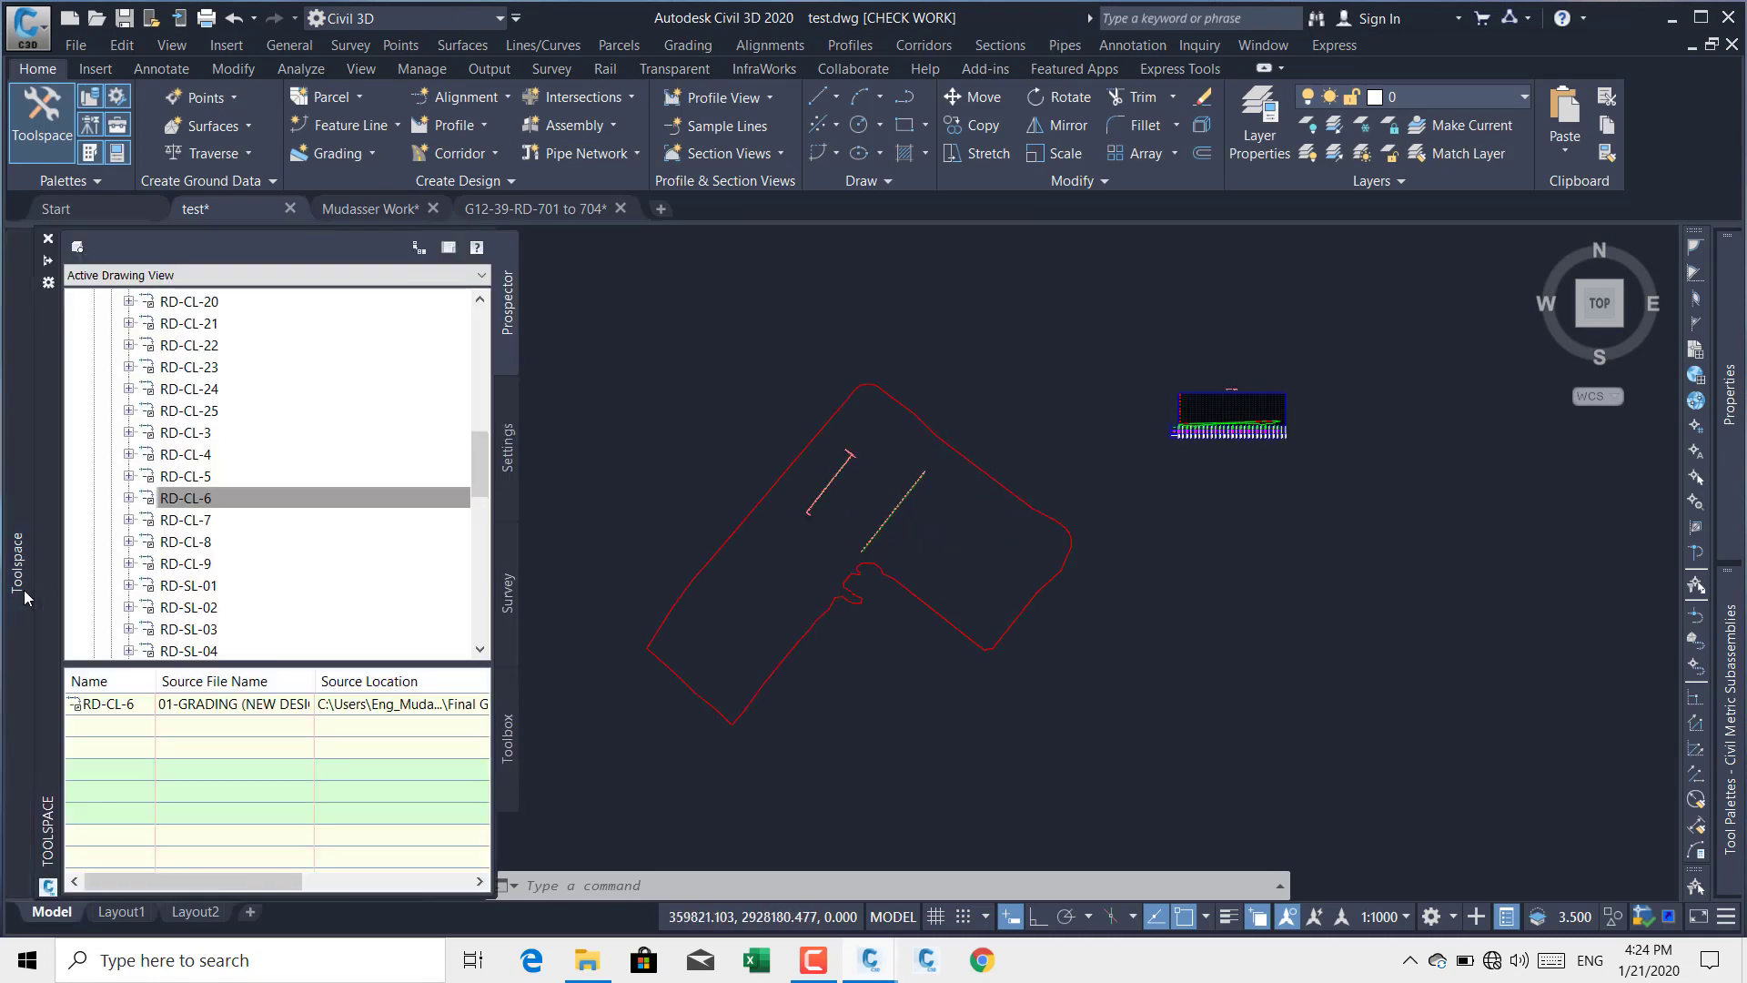
pyautogui.click(202, 482)
pyautogui.rightClick(202, 482)
pyautogui.click(282, 493)
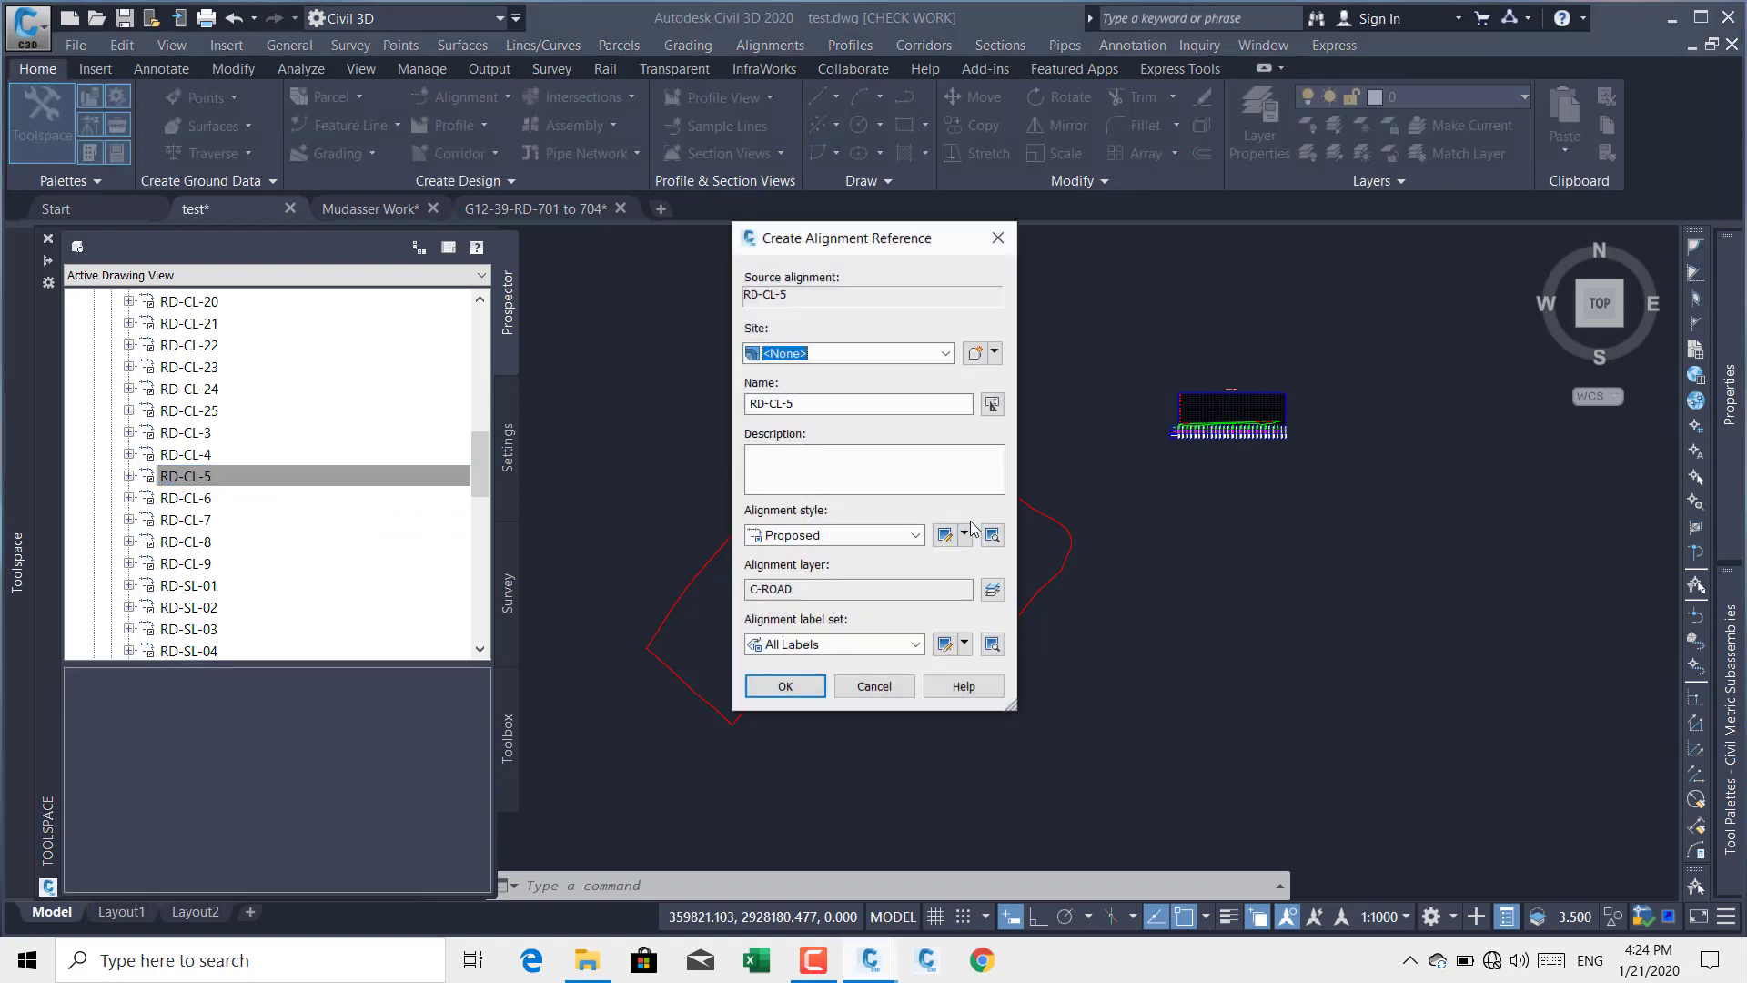
pyautogui.click(784, 686)
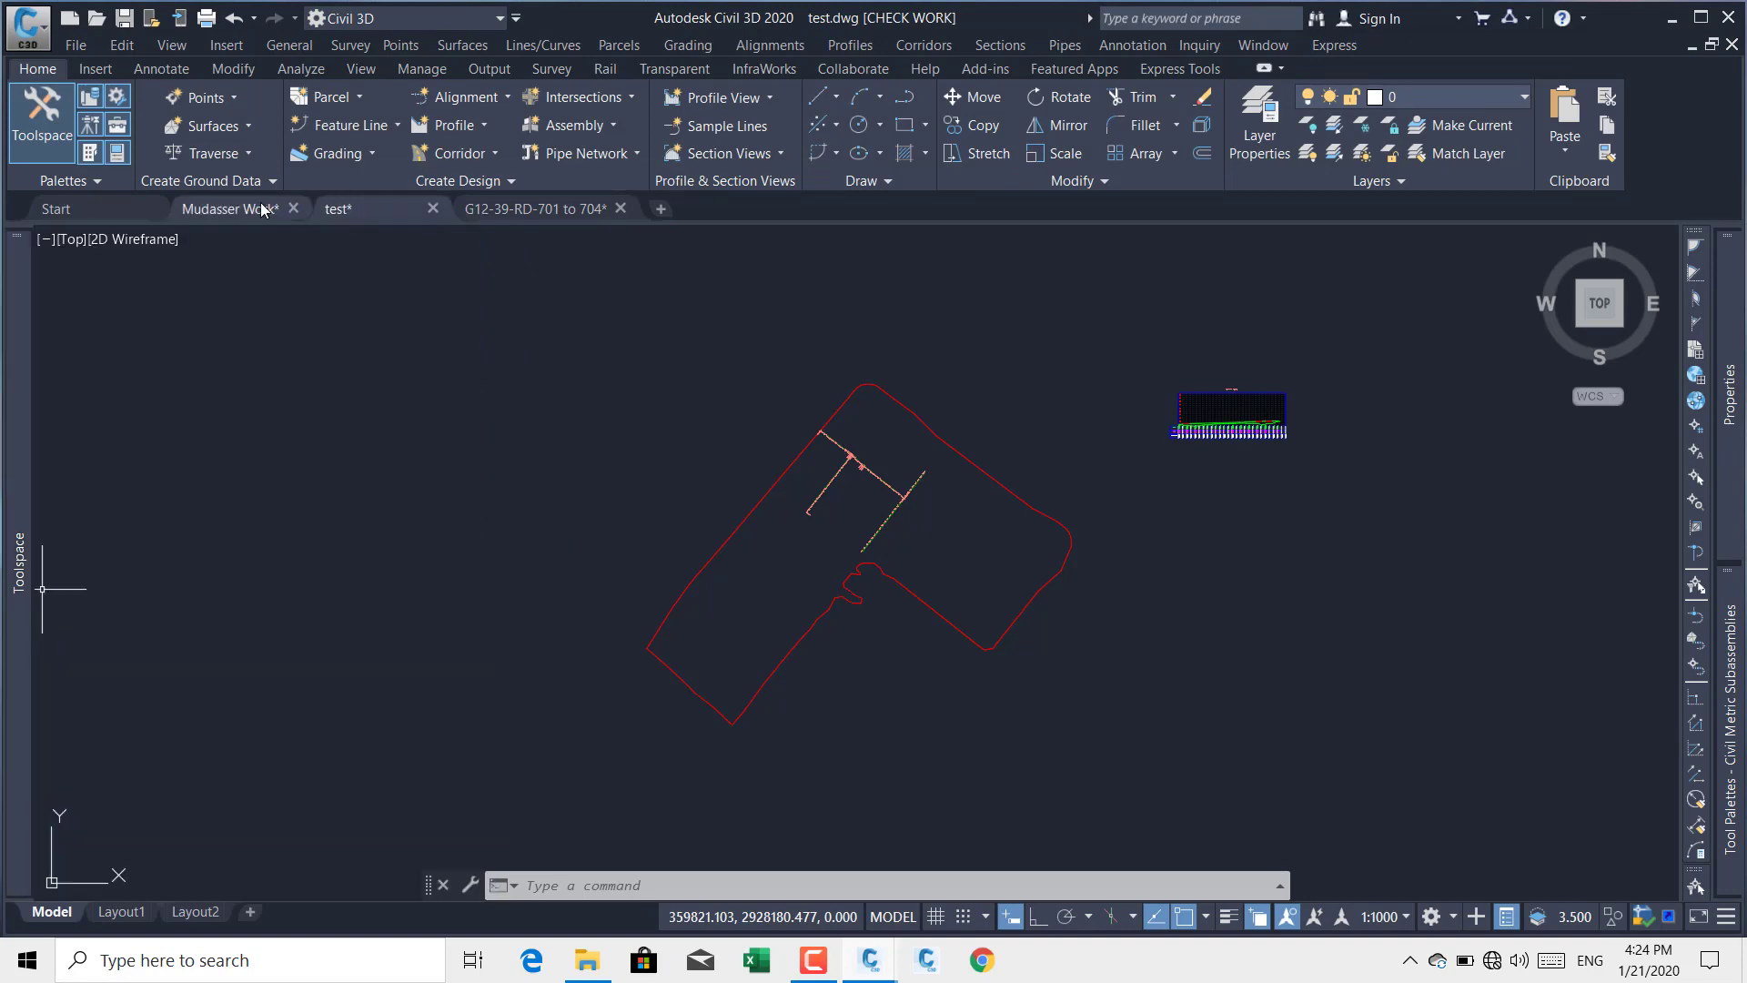
# Step: Switch to the Work drawing and examine the RD-SL-01 loop between RD-CL-05, RD-CL-07 and RD-CL-04
pyautogui.click(248, 211)
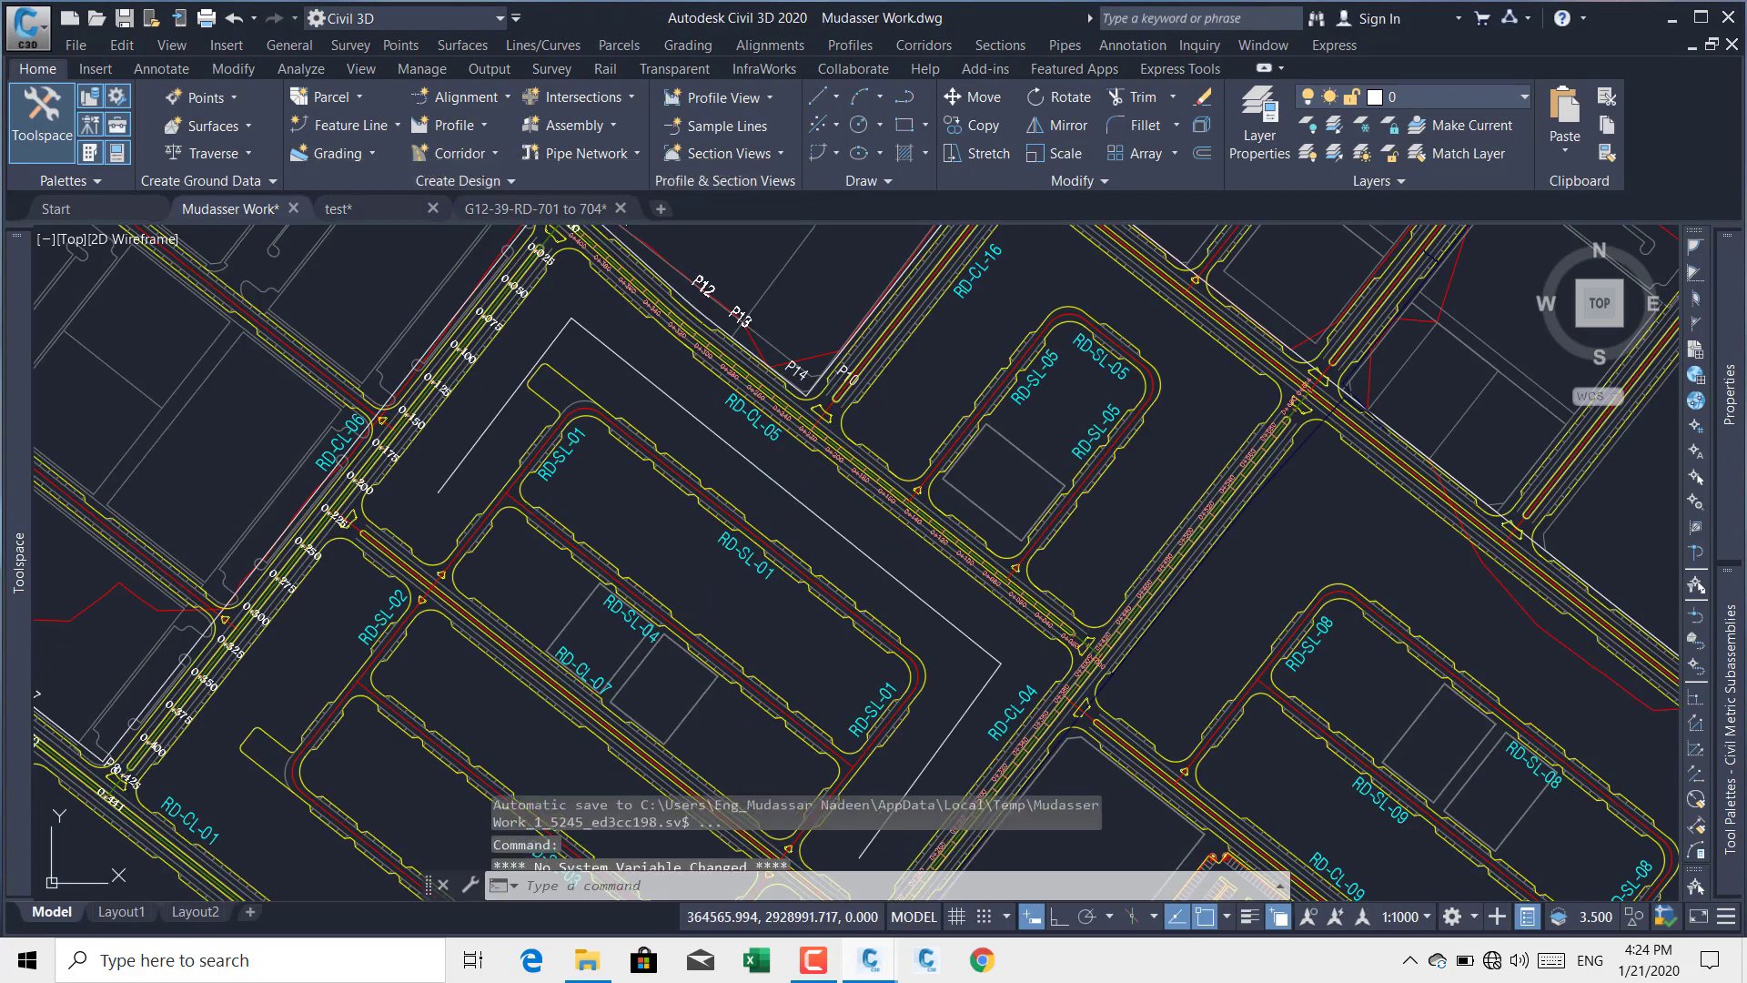
pyautogui.moveTo(554, 557); pyautogui.dragTo(464, 299, button='middle')
pyautogui.moveTo(555, 338); pyautogui.dragTo(580, 476, button='middle')
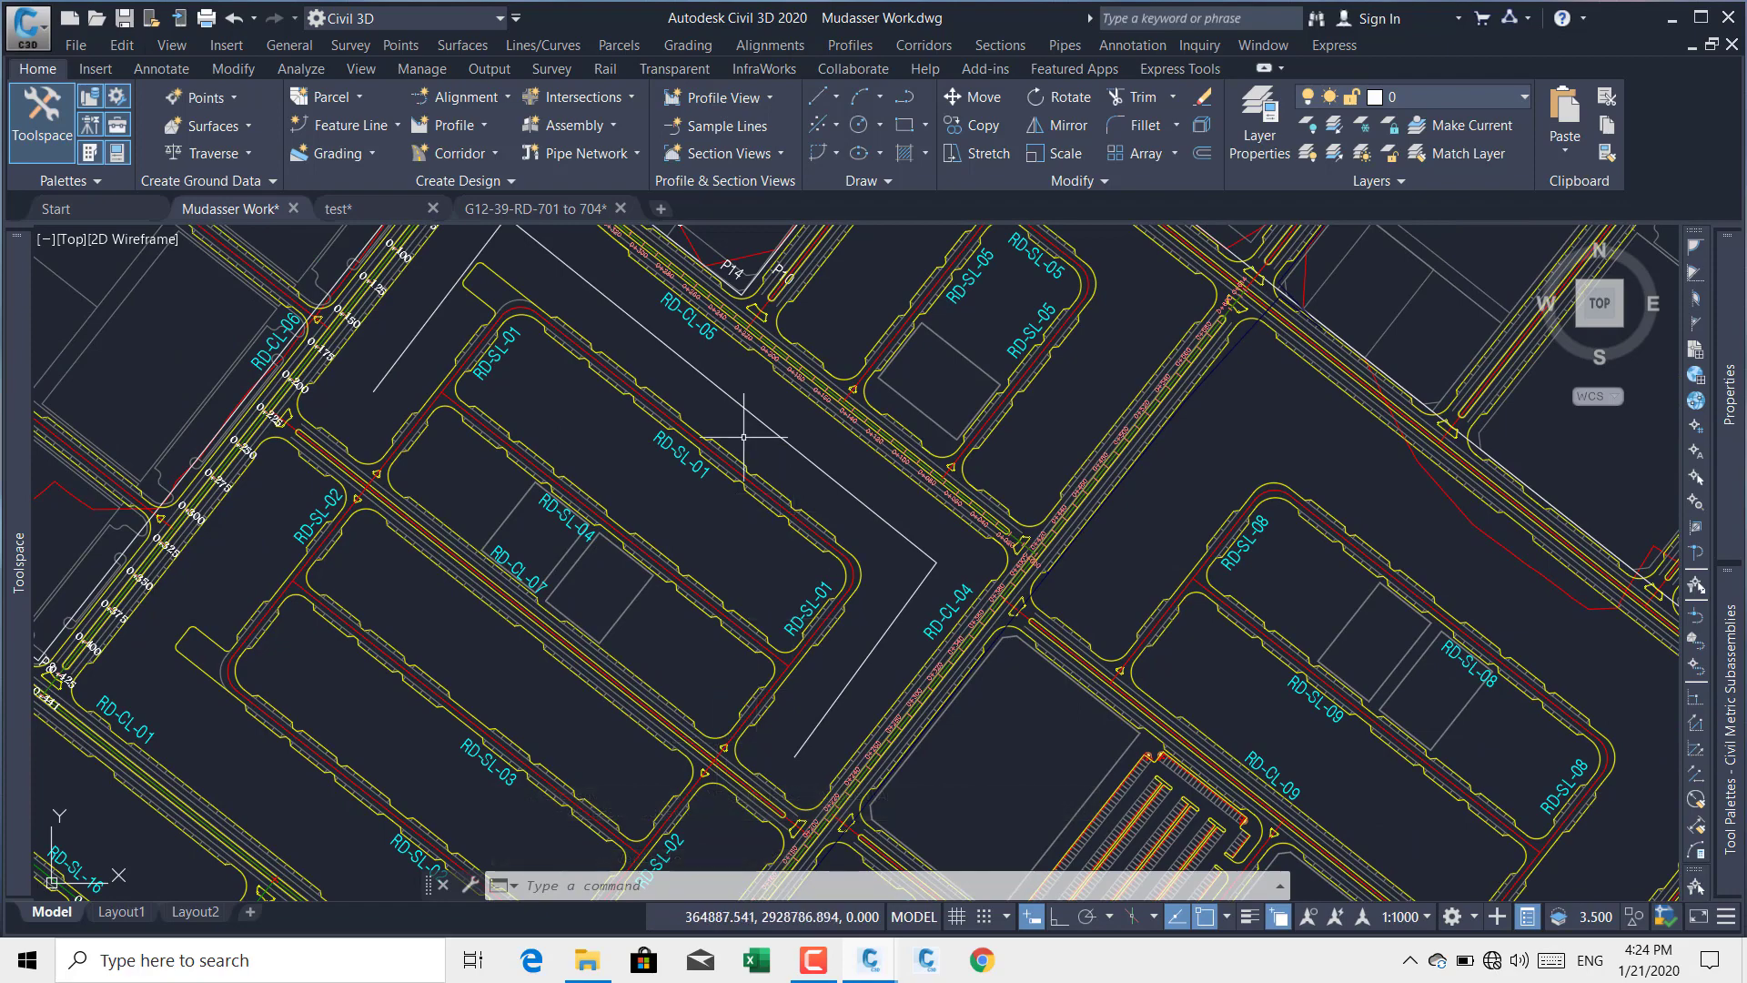
pyautogui.moveTo(537, 350); pyautogui.dragTo(531, 394, button='middle')
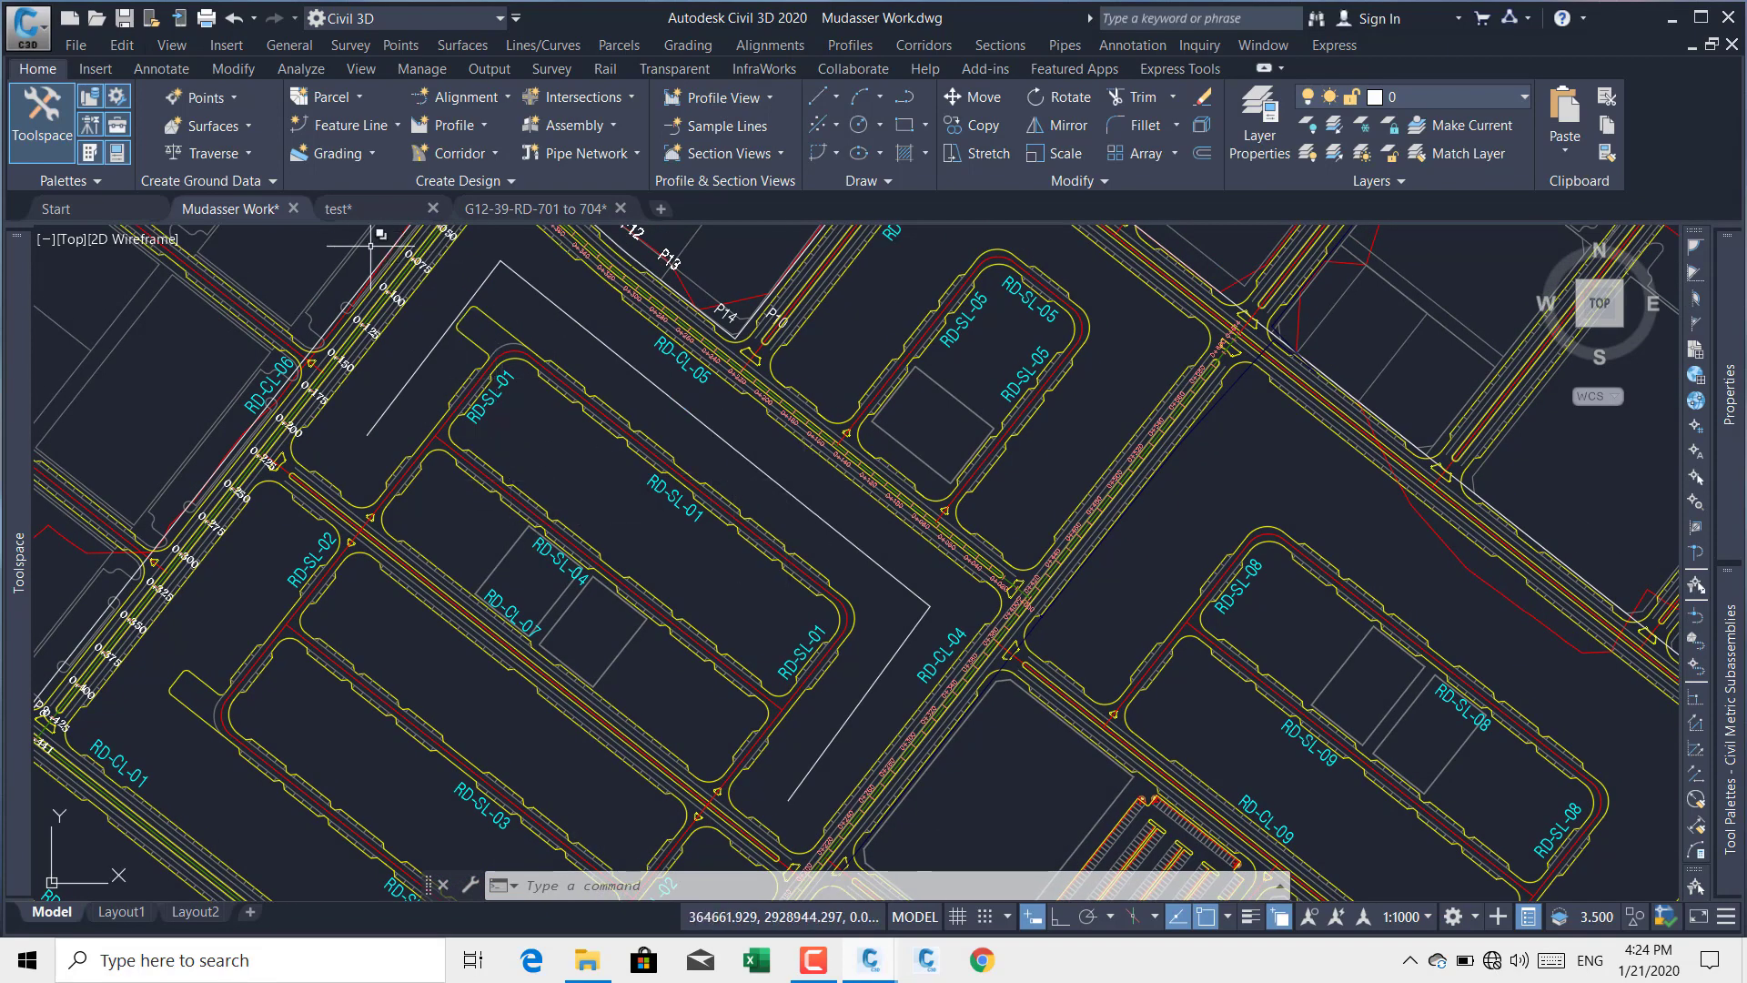
# Step: Return to the test drawing and create a reference to the RD-SL-01 centerline alignment from the data shortcuts
pyautogui.click(345, 208)
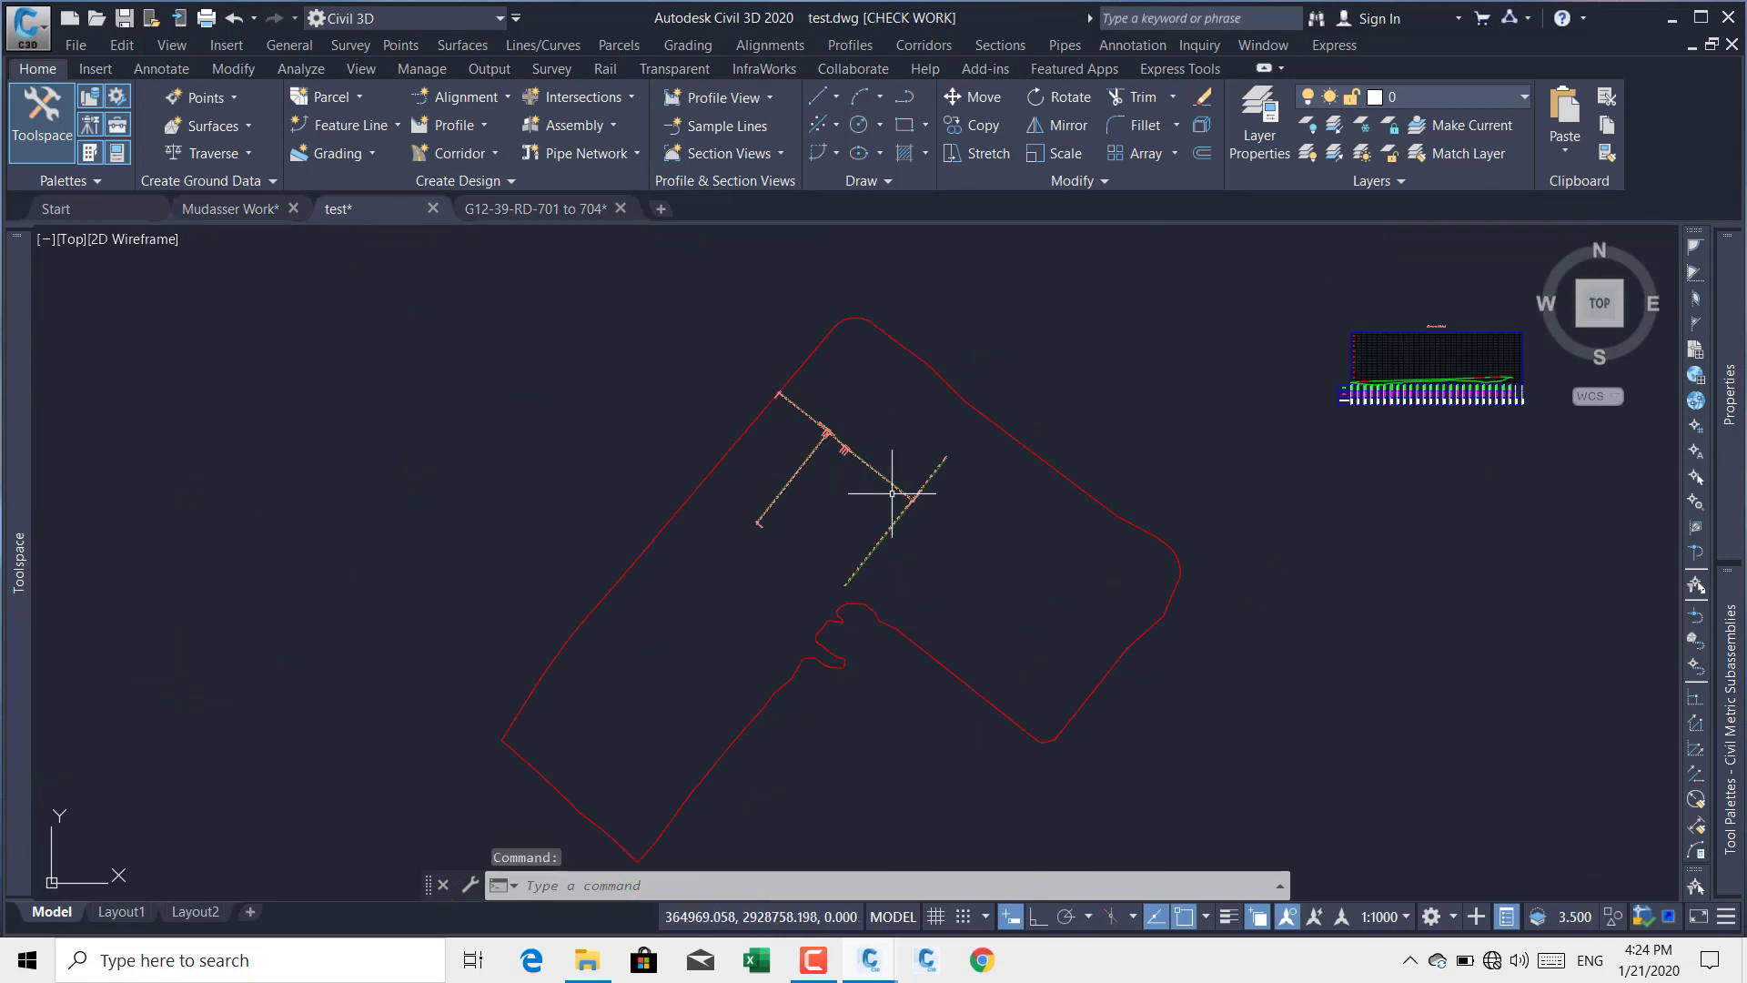
pyautogui.scroll(4, 892, 493)
pyautogui.moveTo(25, 588)
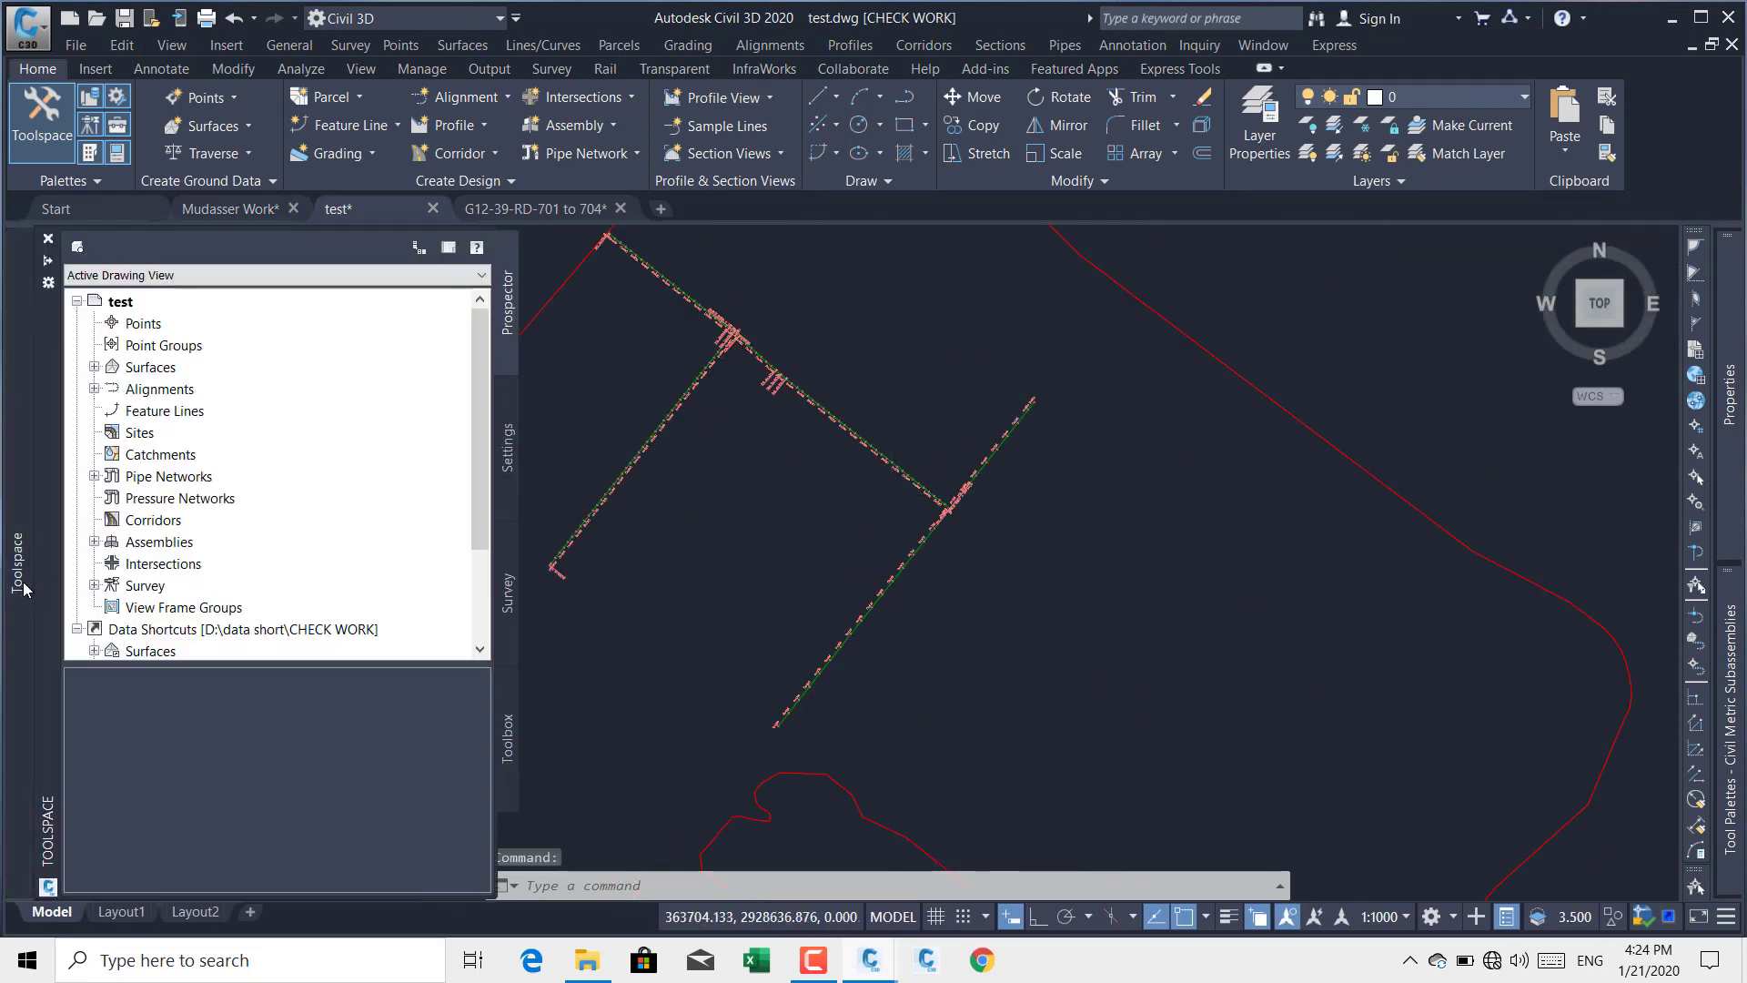
pyautogui.scroll(-2, 204, 494)
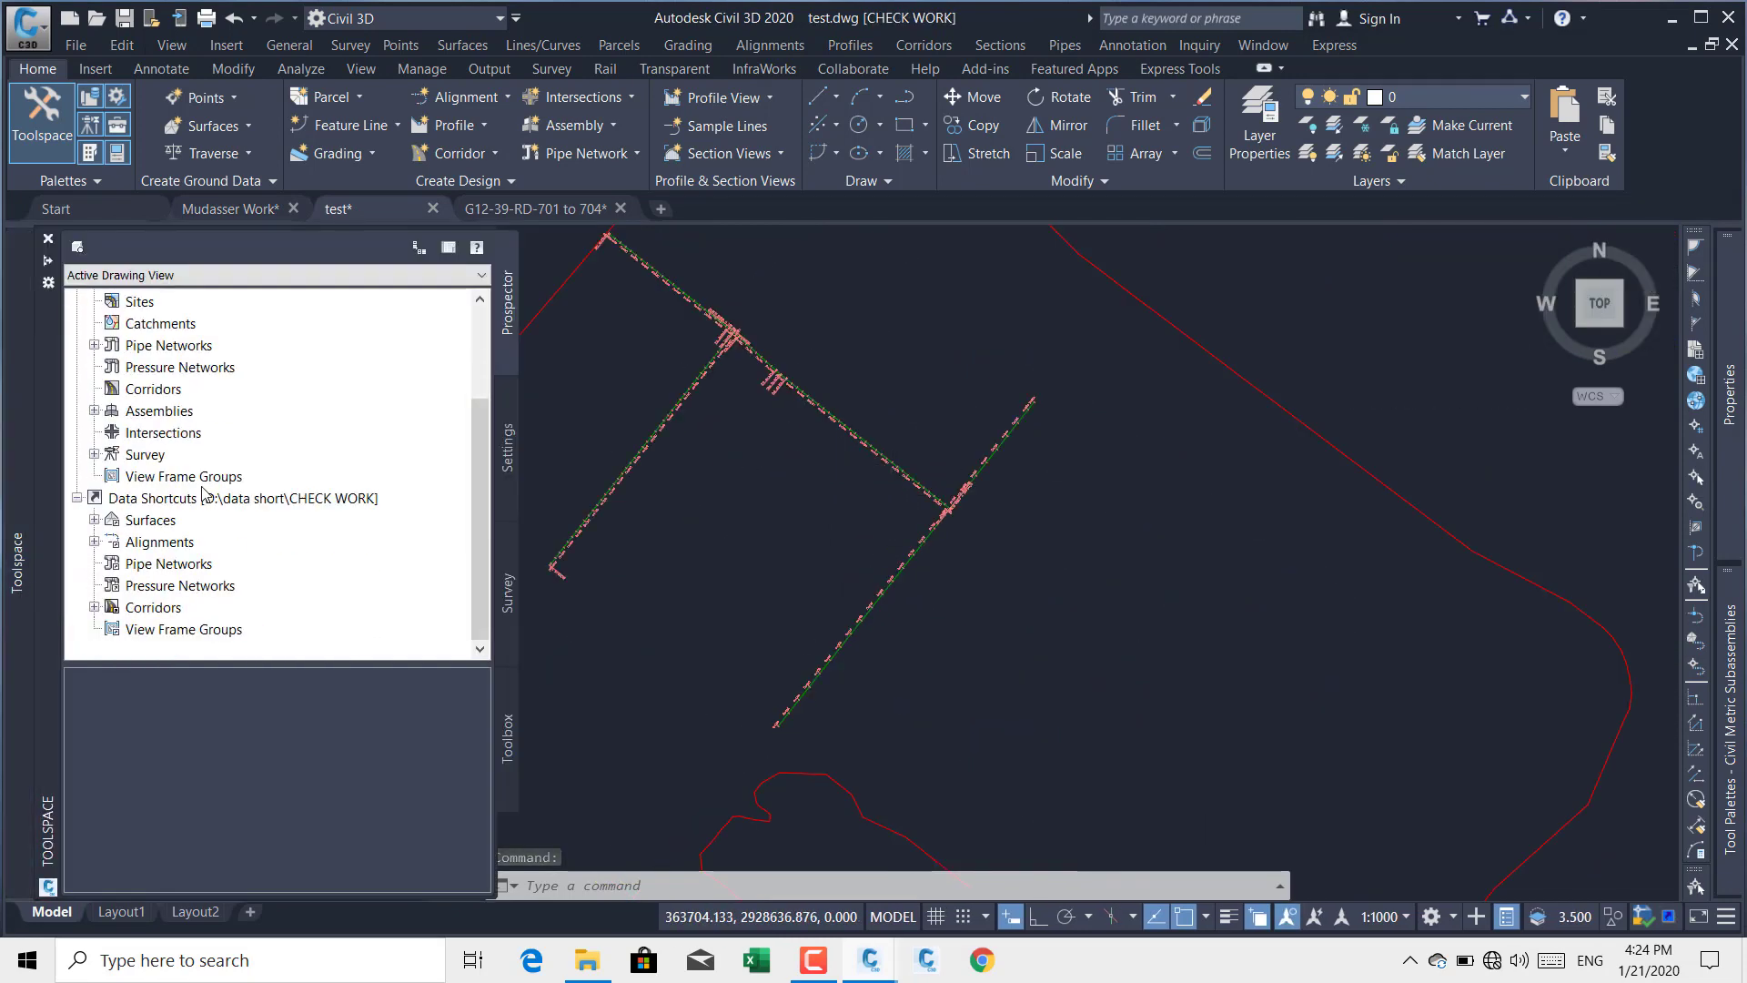
pyautogui.click(95, 542)
pyautogui.click(112, 542)
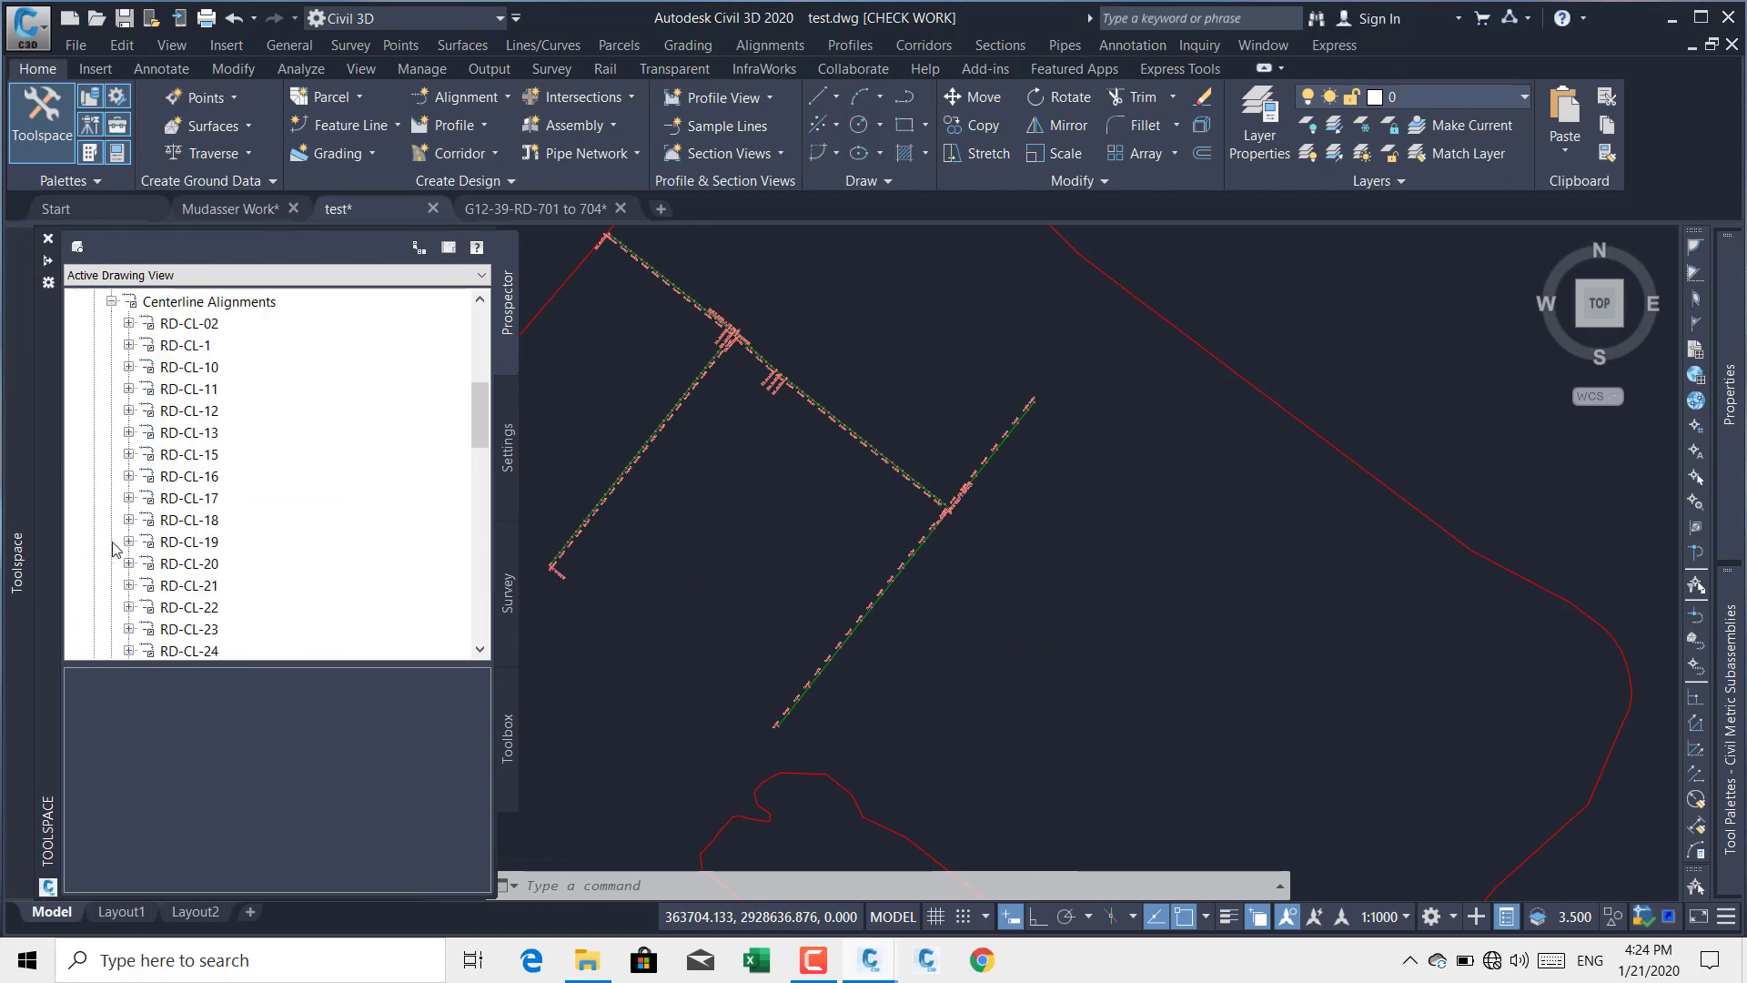
pyautogui.scroll(-7, 228, 467)
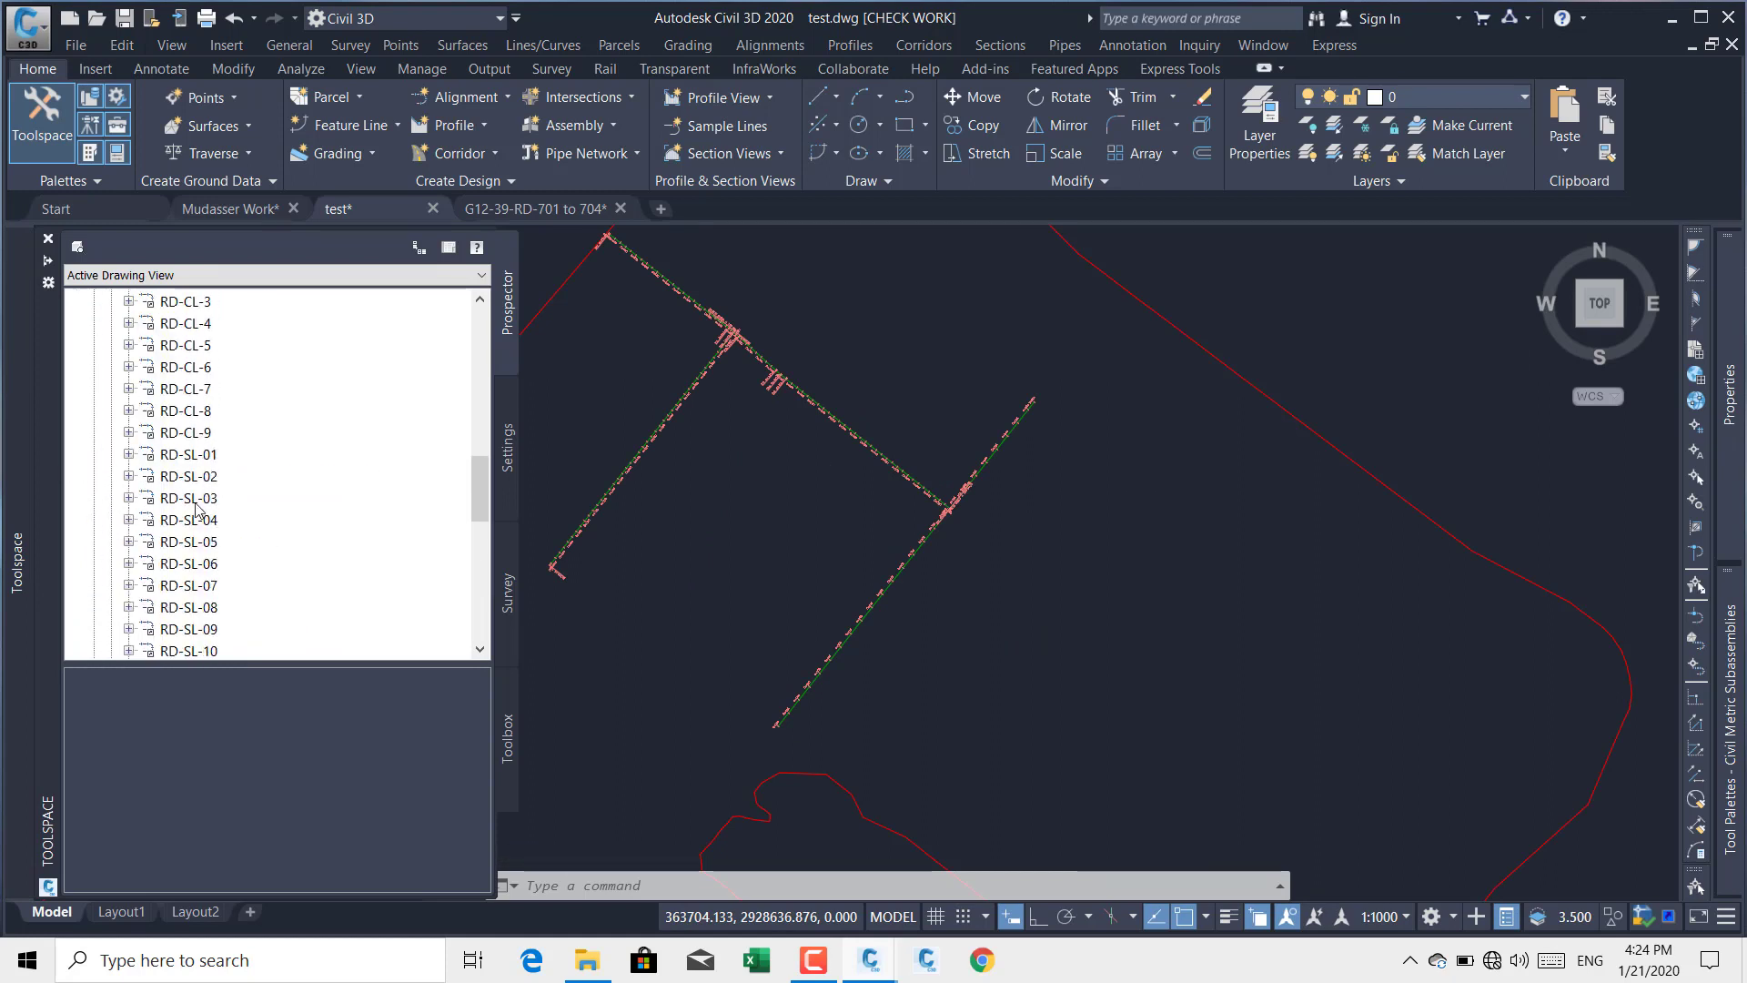
pyautogui.click(198, 455)
pyautogui.rightClick(201, 459)
pyautogui.click(244, 468)
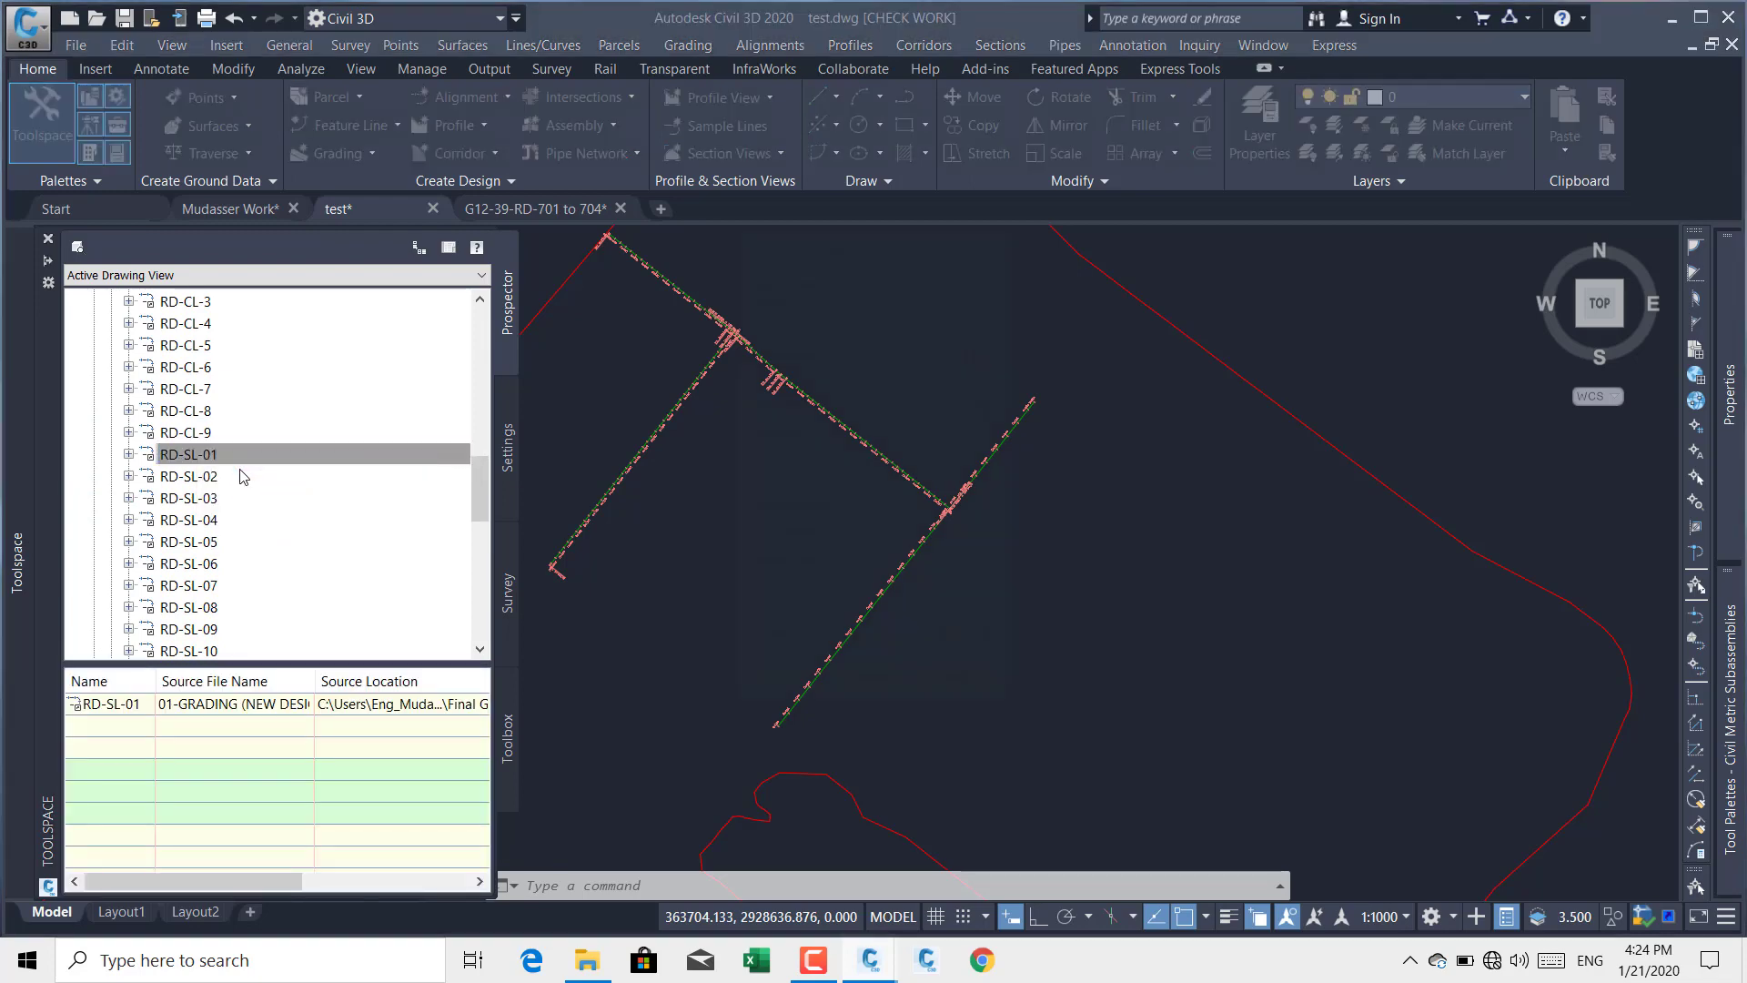
pyautogui.click(785, 687)
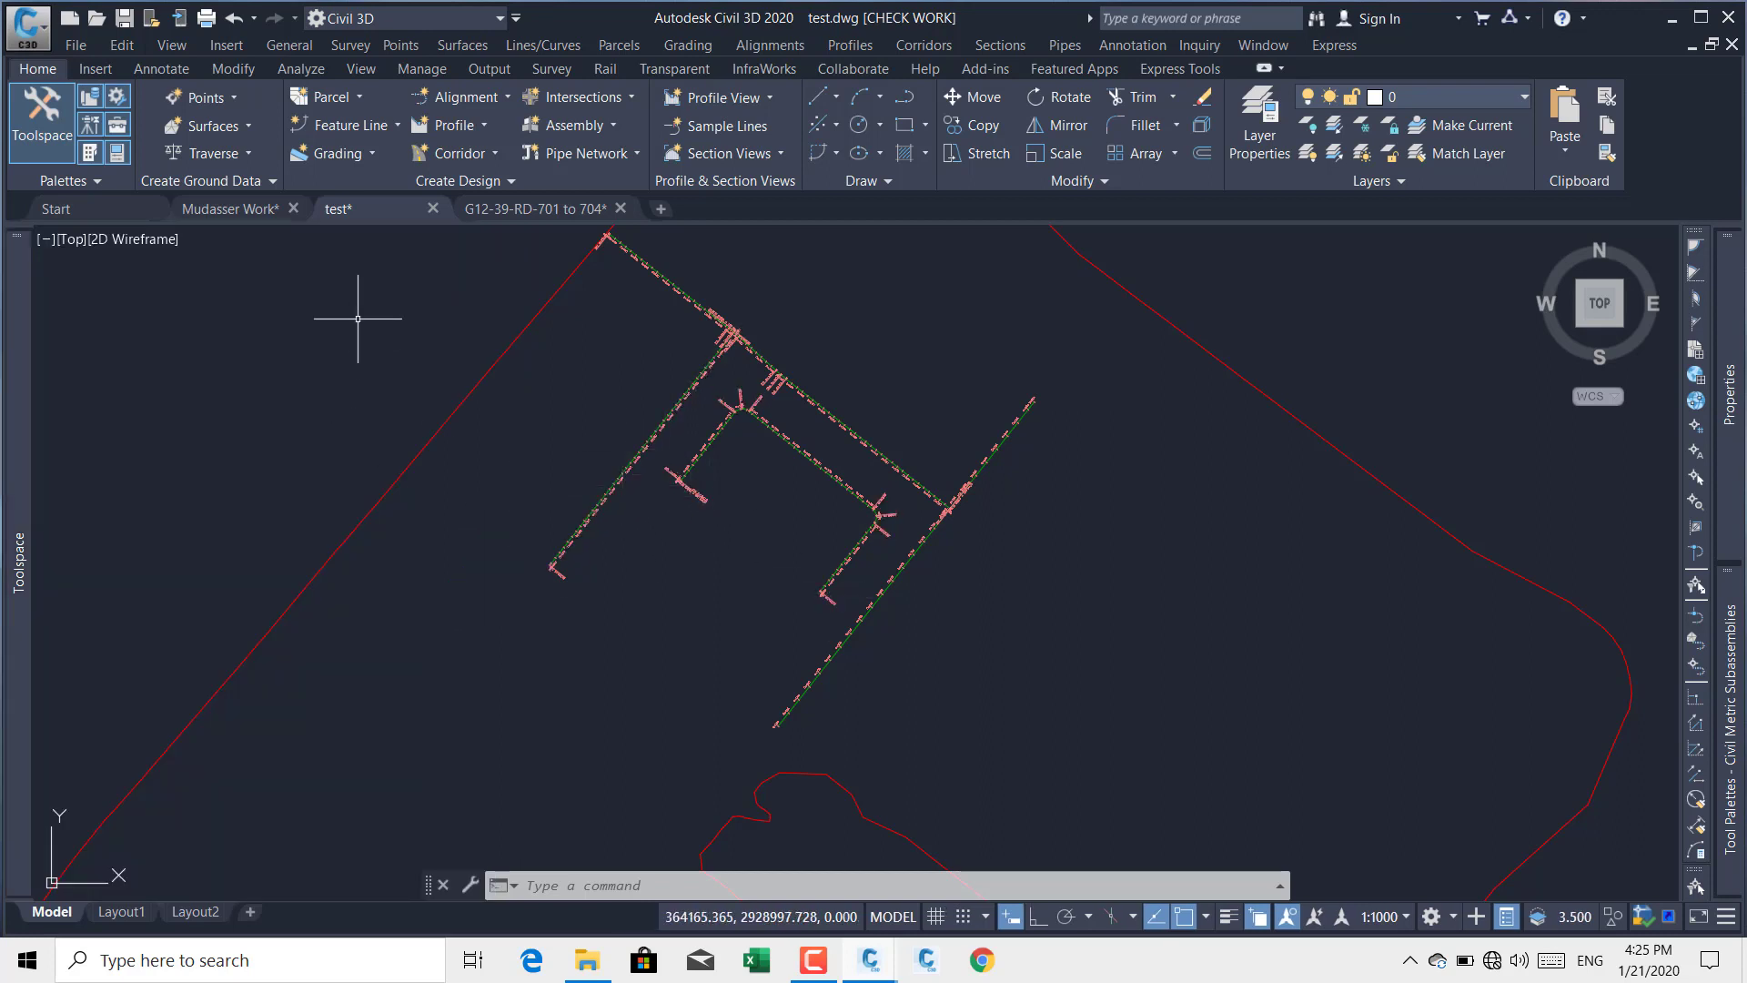
pyautogui.click(241, 215)
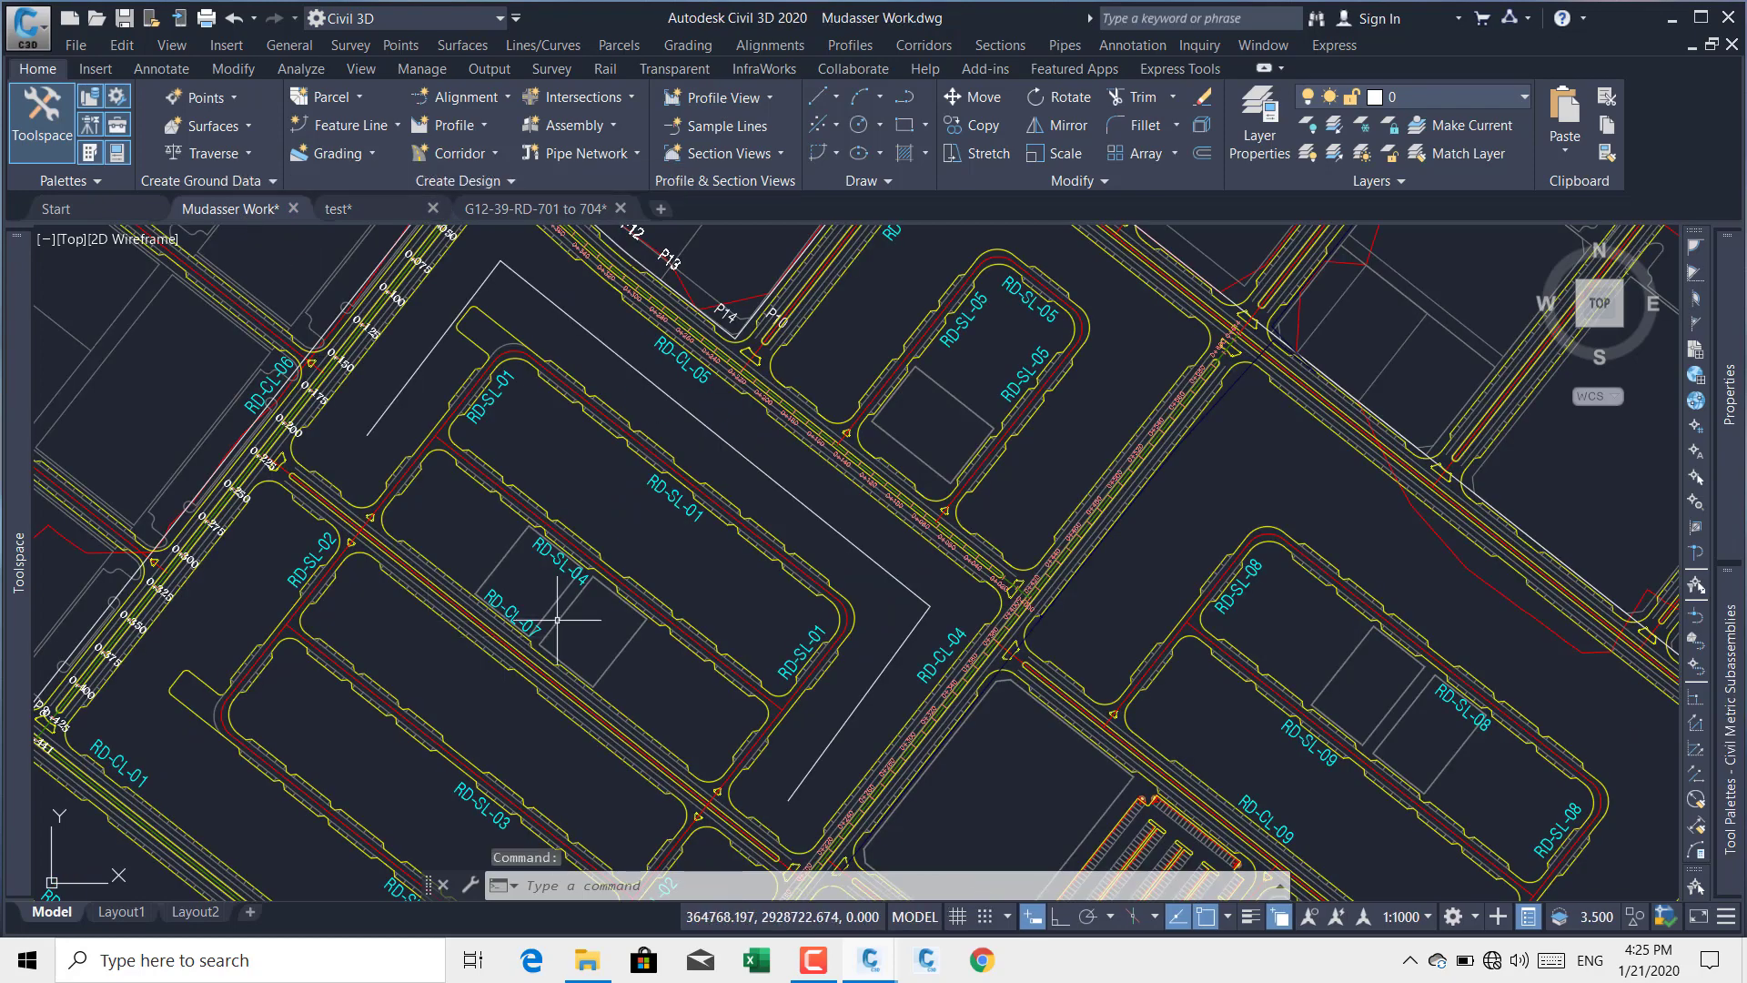
pyautogui.moveTo(11, 528)
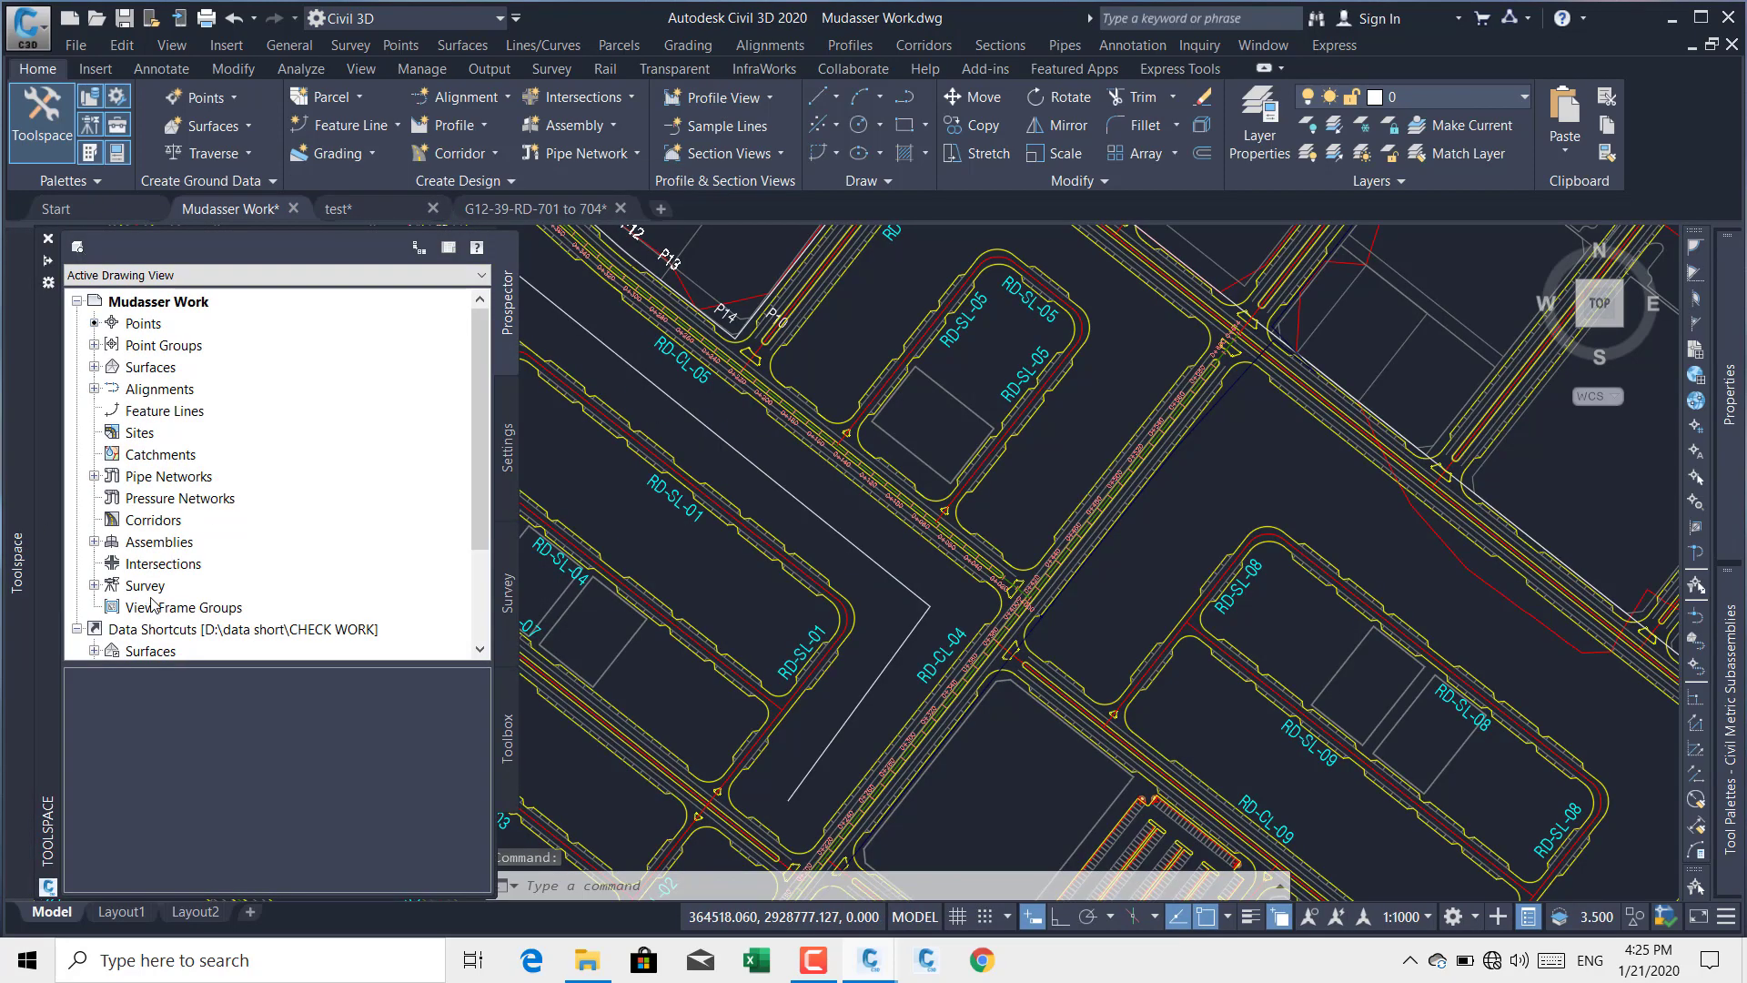
pyautogui.scroll(-2, 150, 603)
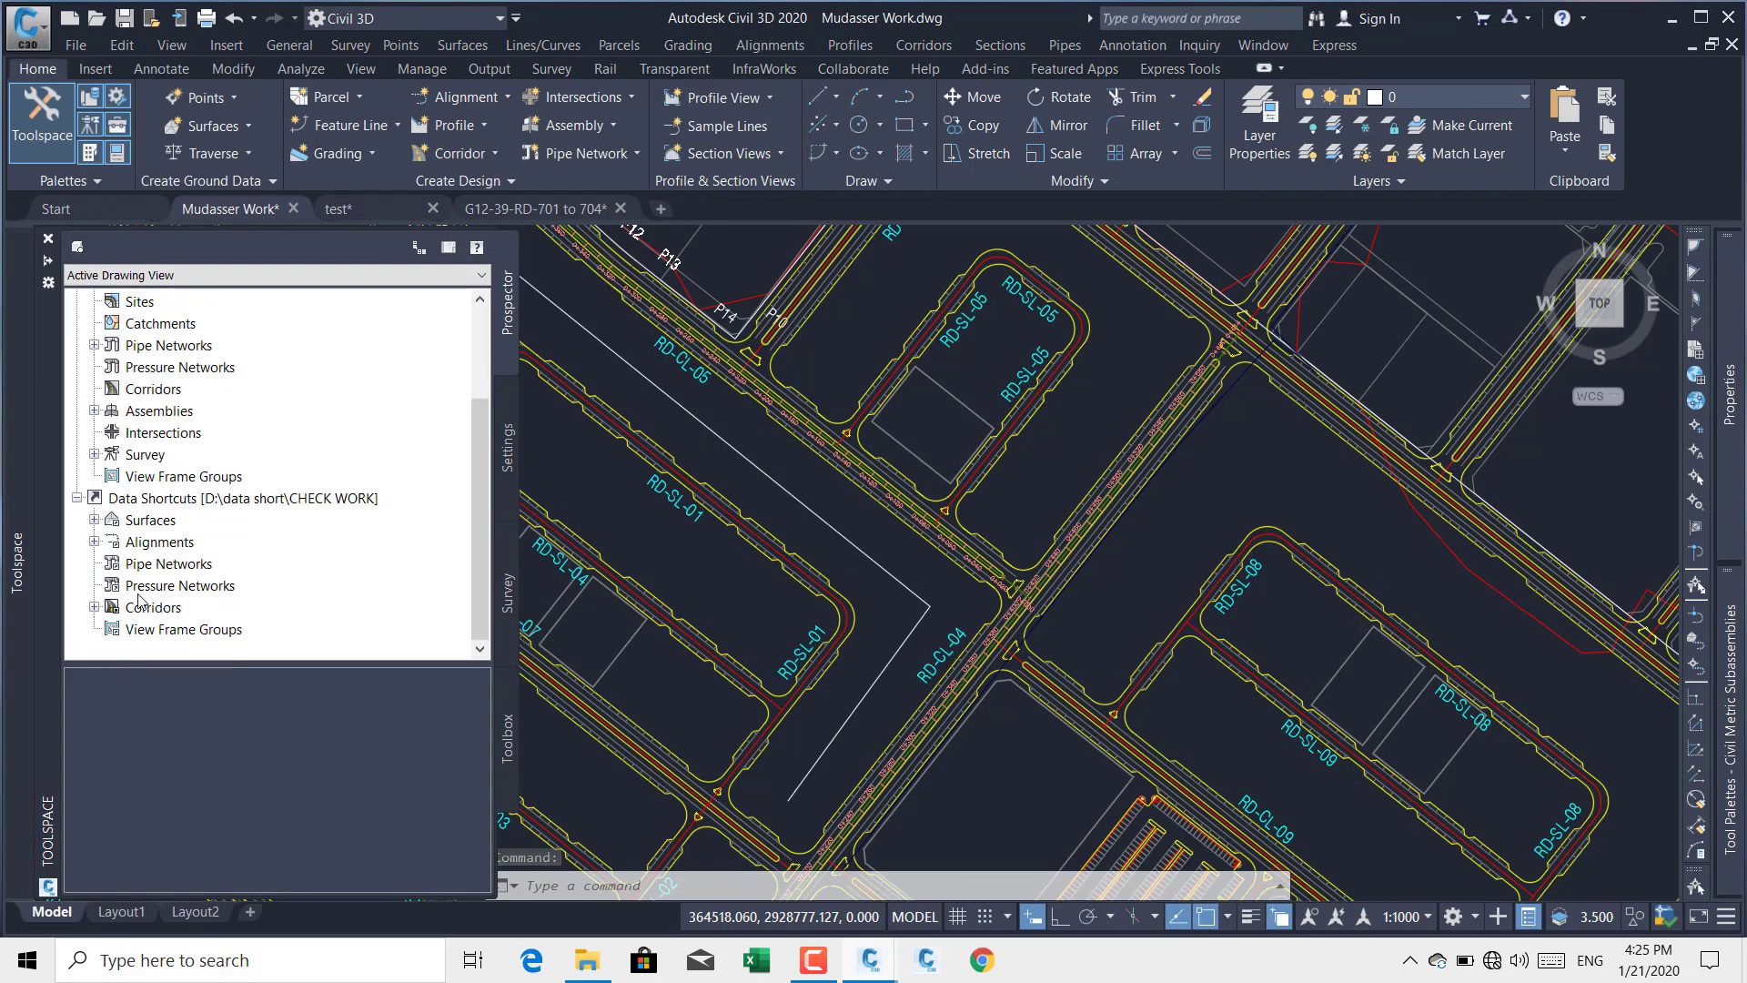
pyautogui.click(95, 543)
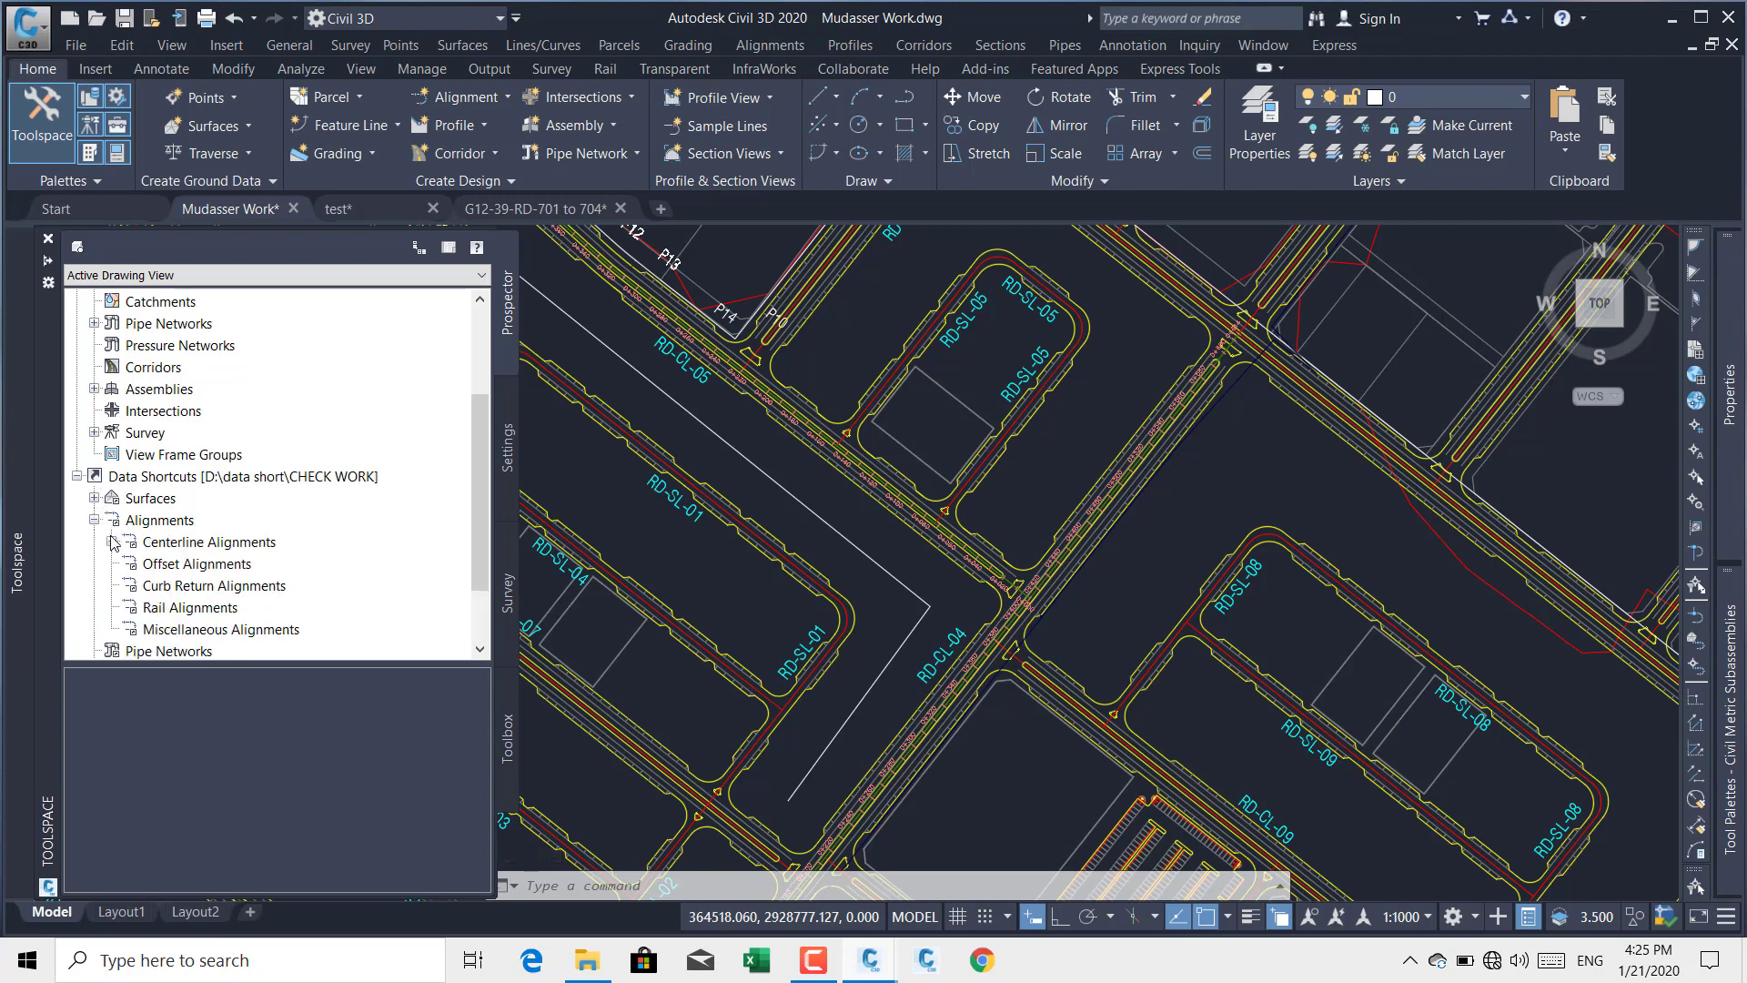
pyautogui.click(112, 541)
pyautogui.scroll(-1, 205, 444)
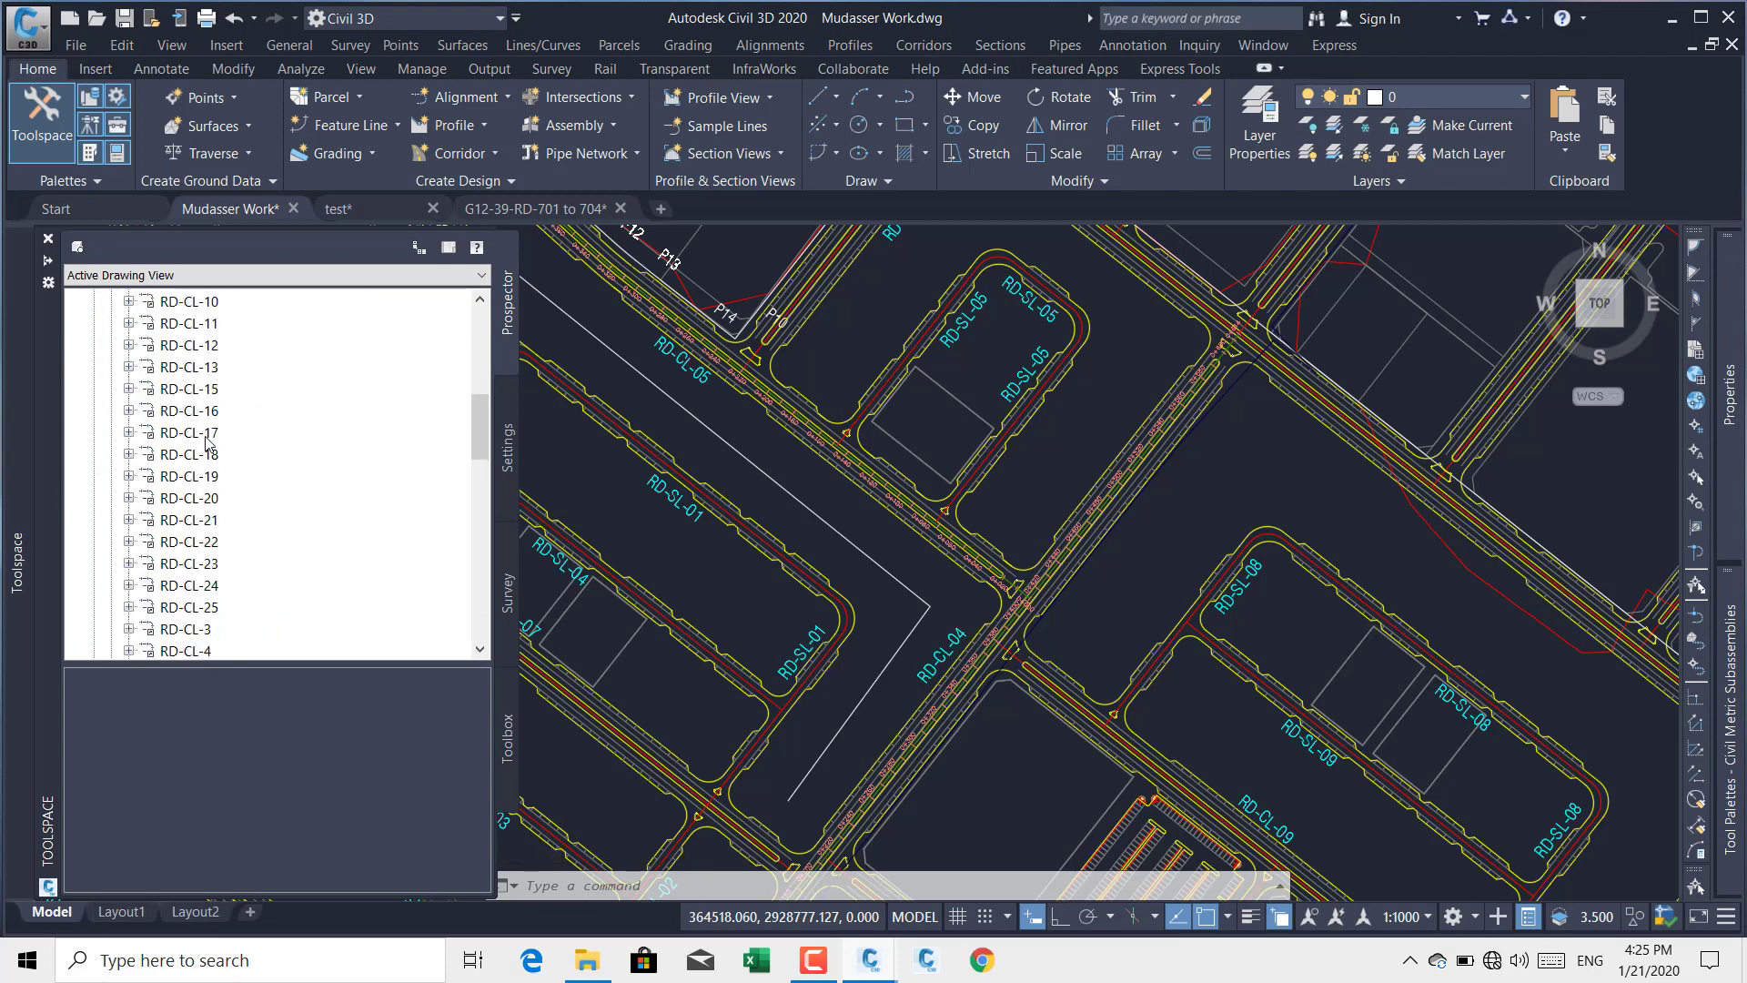
pyautogui.scroll(2, 211, 409)
pyautogui.scroll(-3, 208, 434)
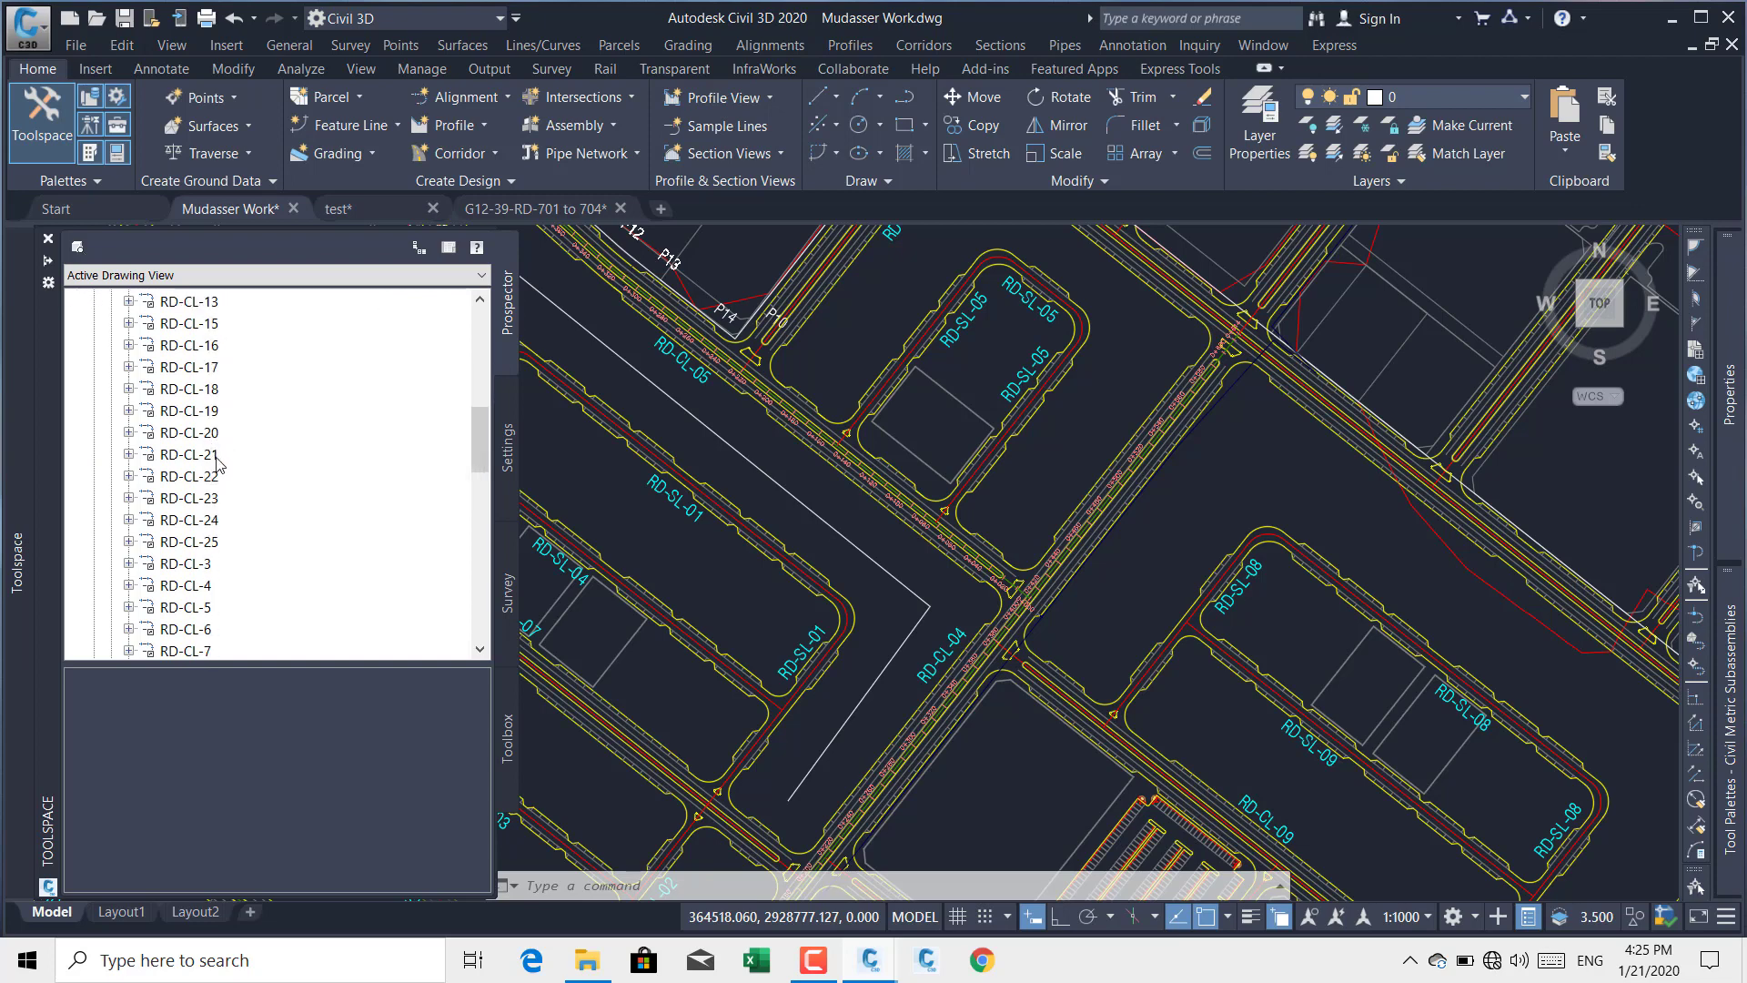
pyautogui.scroll(-2, 210, 510)
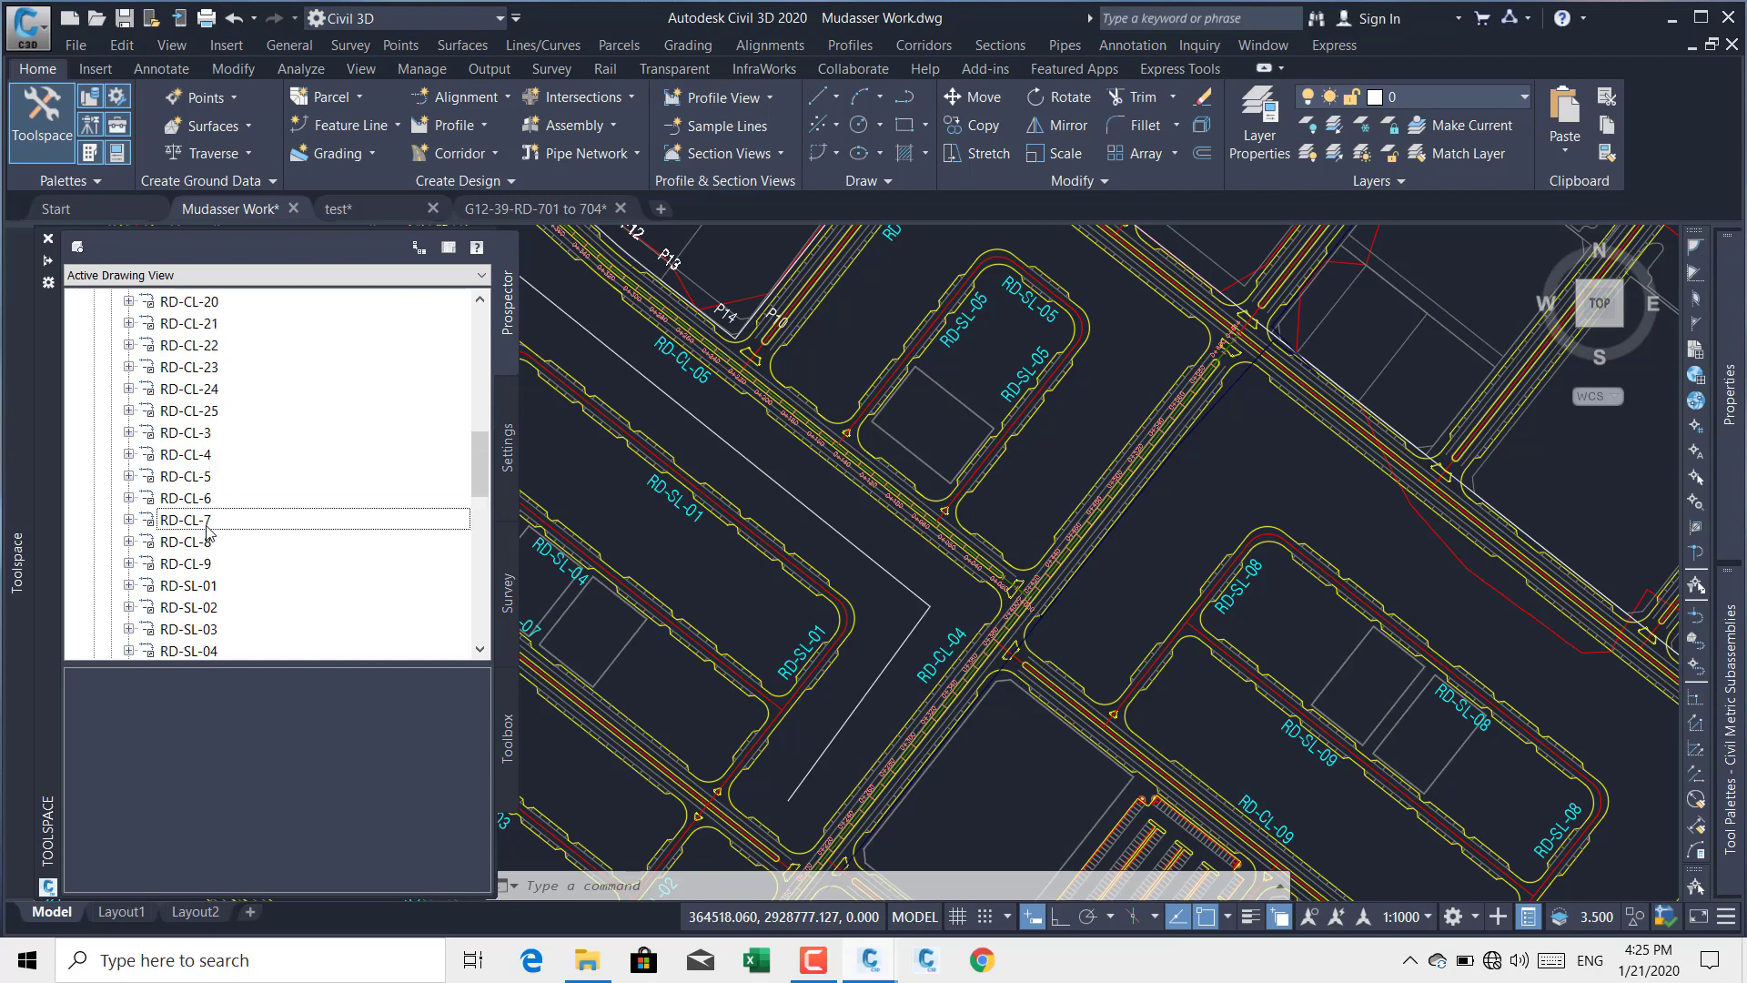
pyautogui.rightClick(208, 528)
pyautogui.click(301, 539)
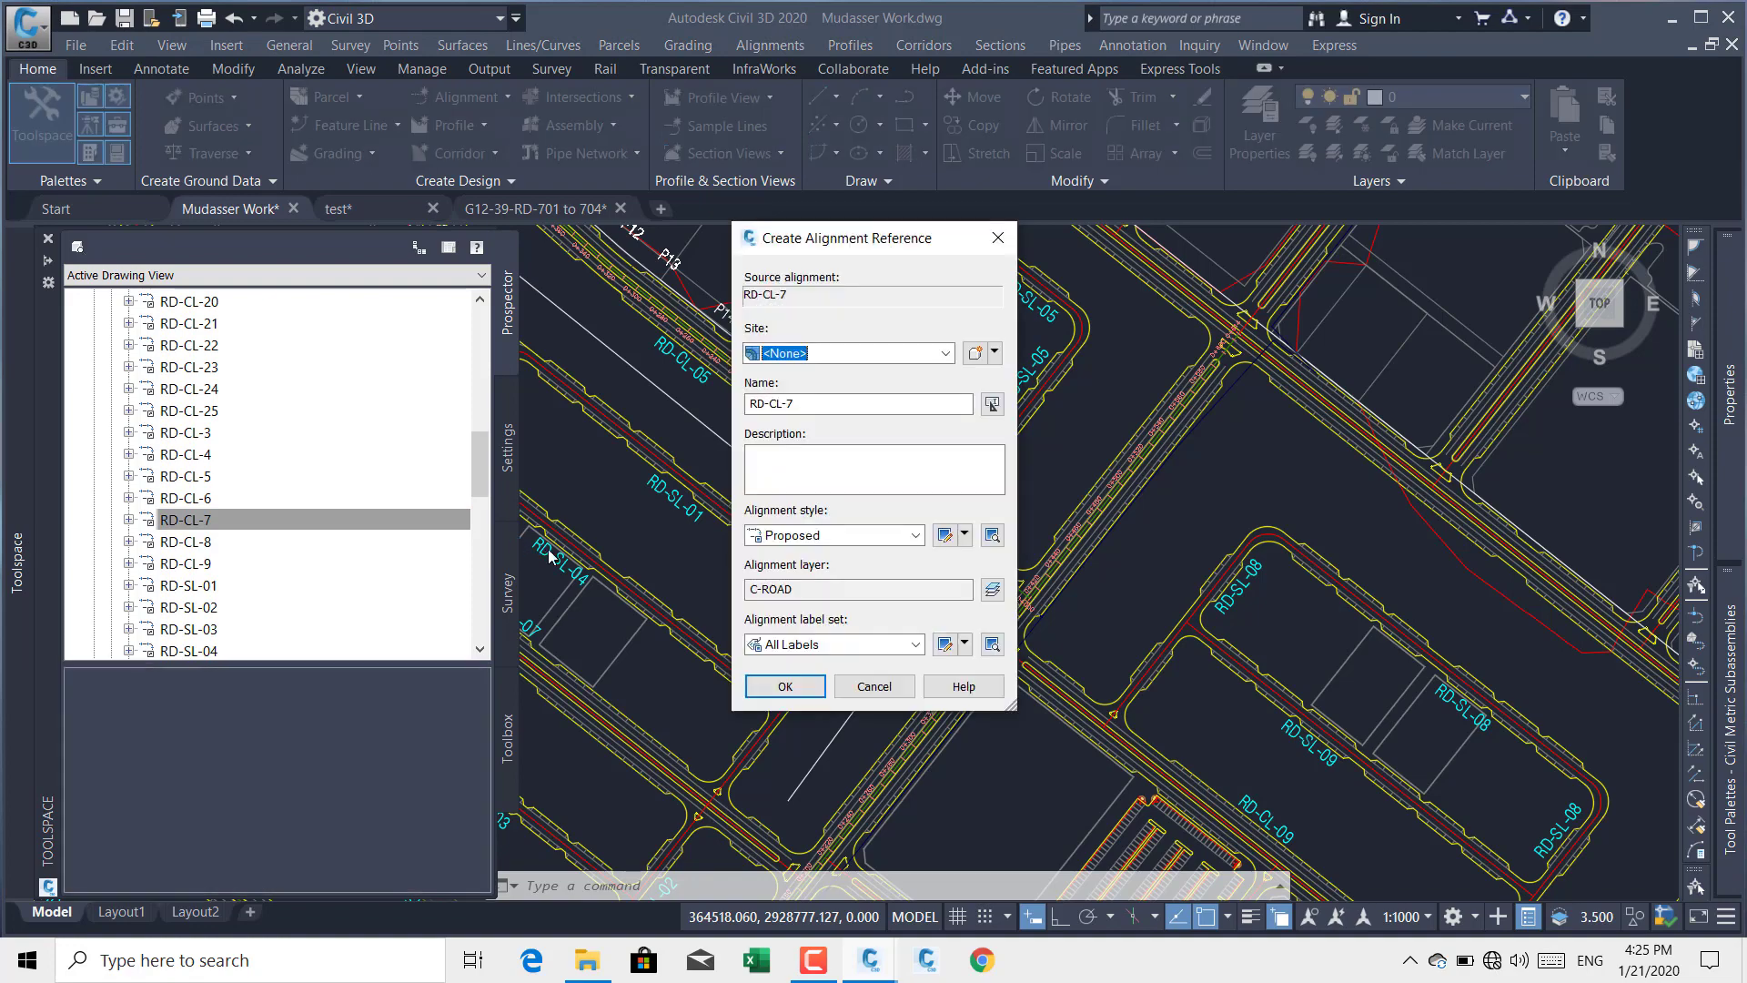
pyautogui.click(884, 686)
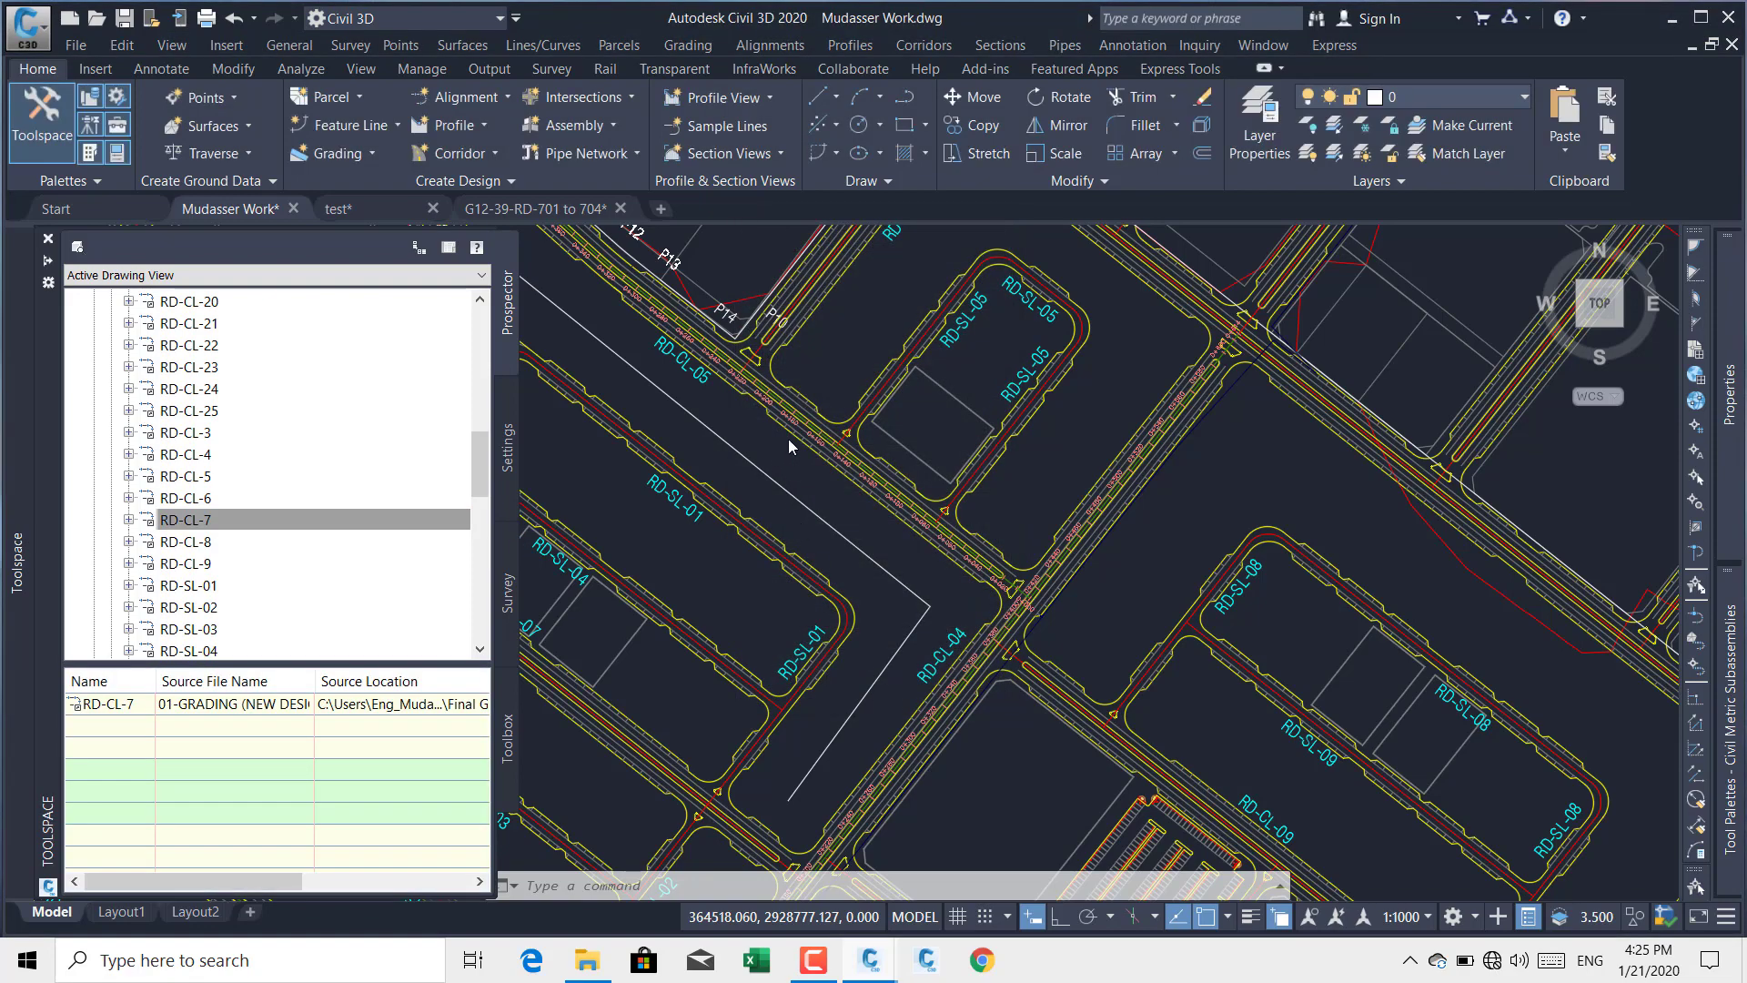
pyautogui.scroll(-5, 789, 446)
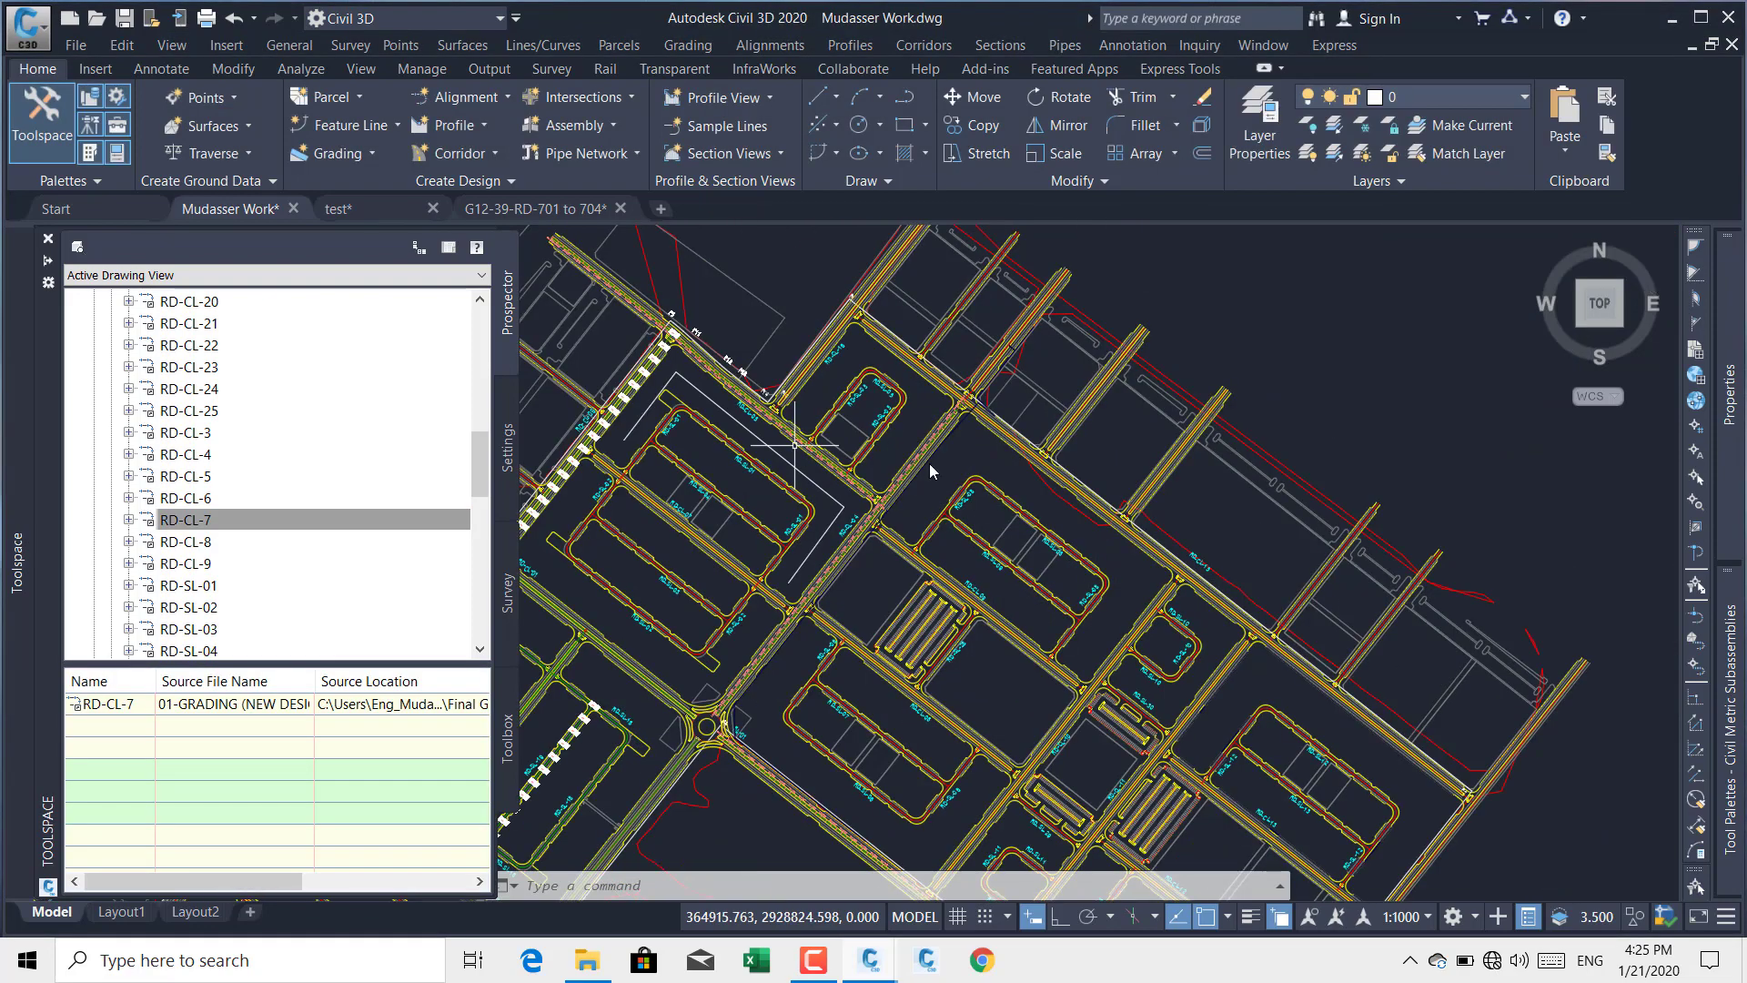
# Step: In the test drawing, create a reference to the RD-CL-7 centerline alignment from the data shortcuts, with the Proposed style and All Labels set
pyautogui.click(369, 210)
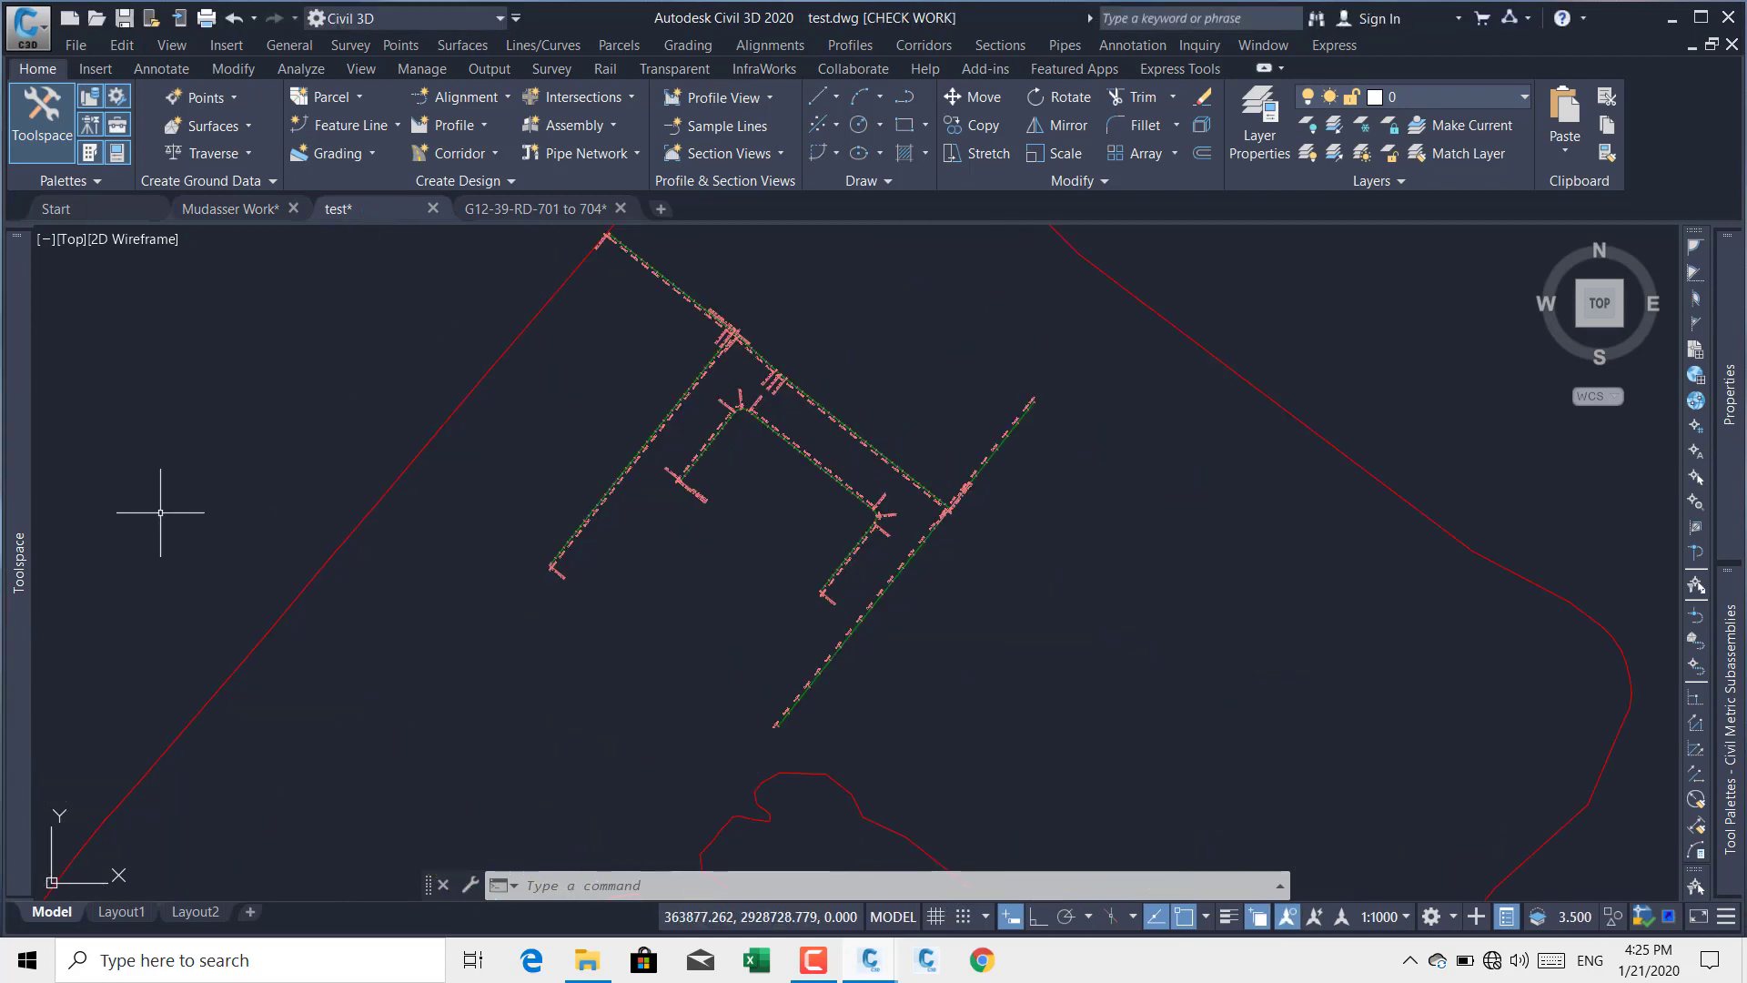
pyautogui.moveTo(18, 546)
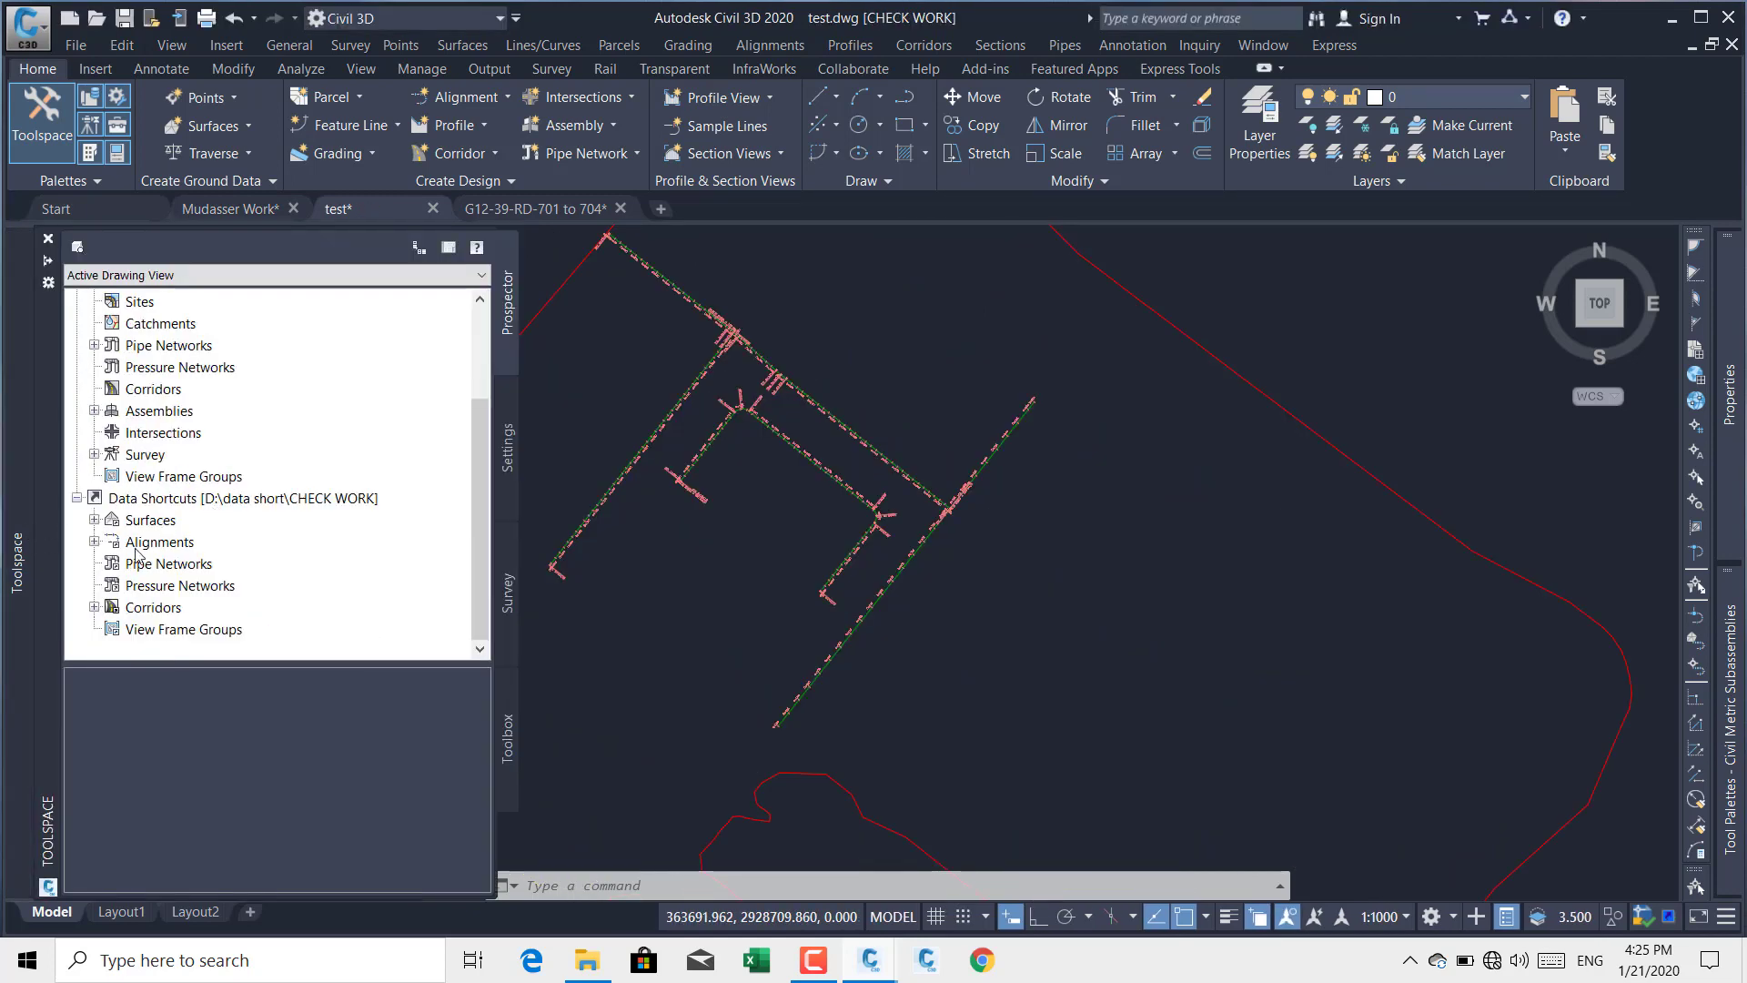
pyautogui.click(94, 542)
pyautogui.click(113, 542)
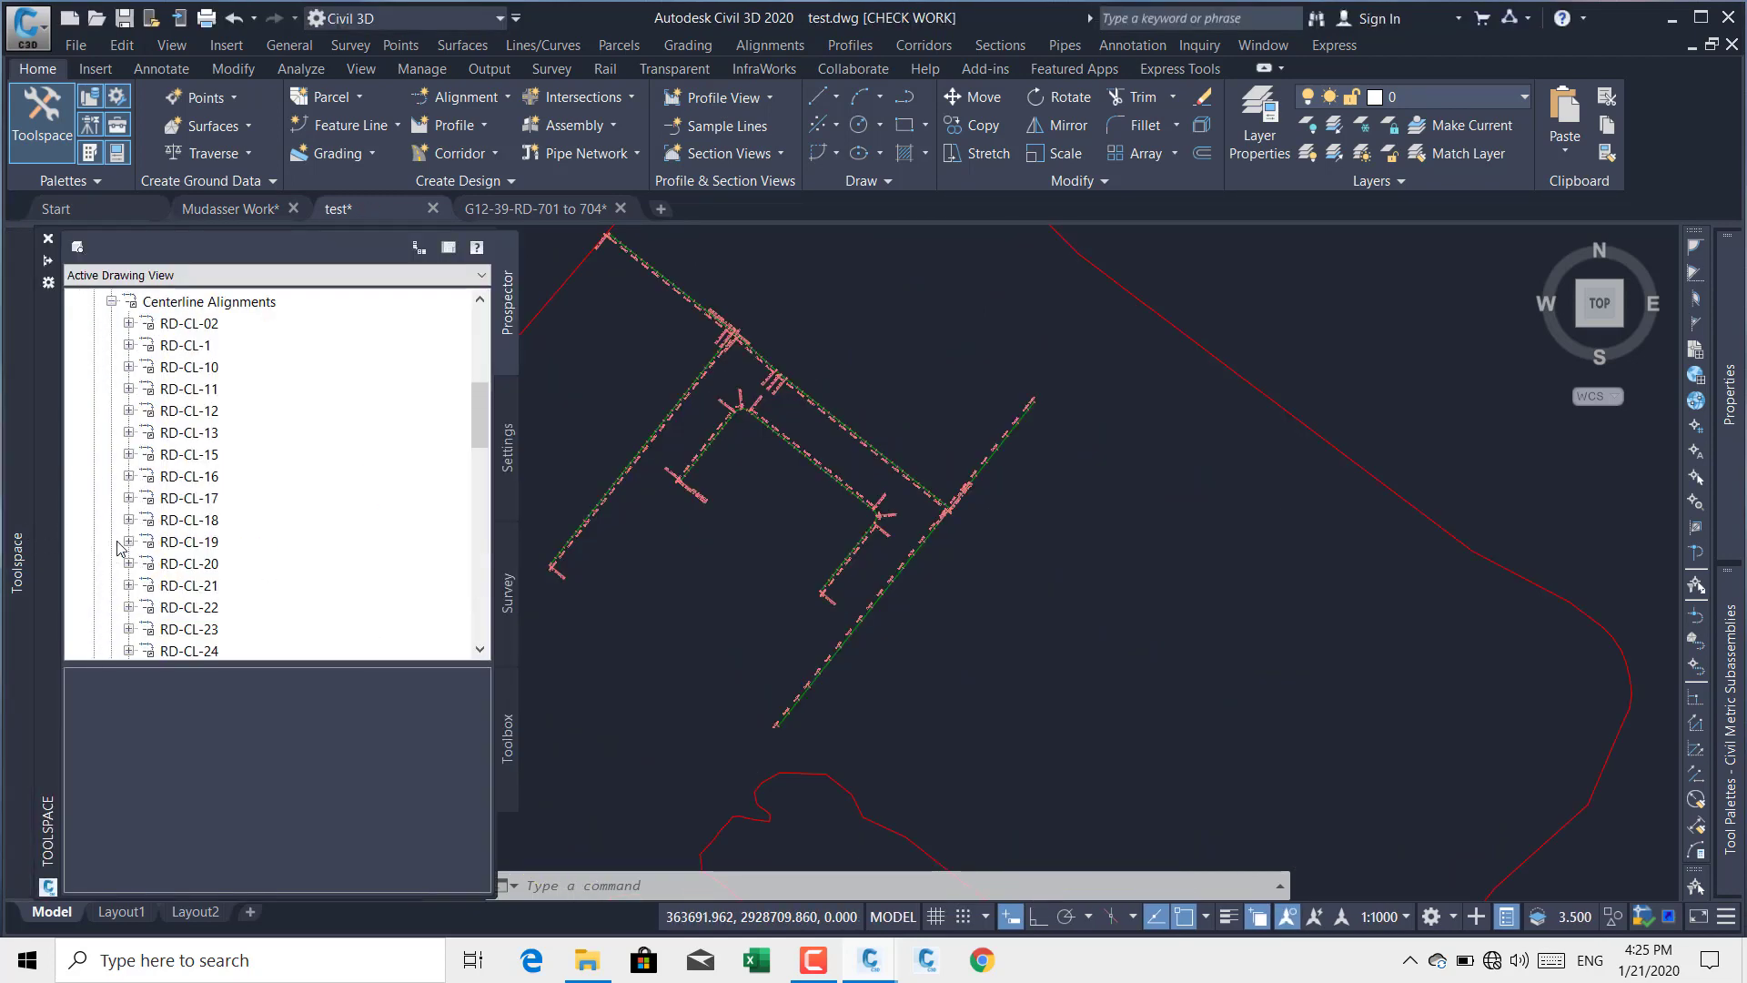
pyautogui.scroll(-4, 200, 473)
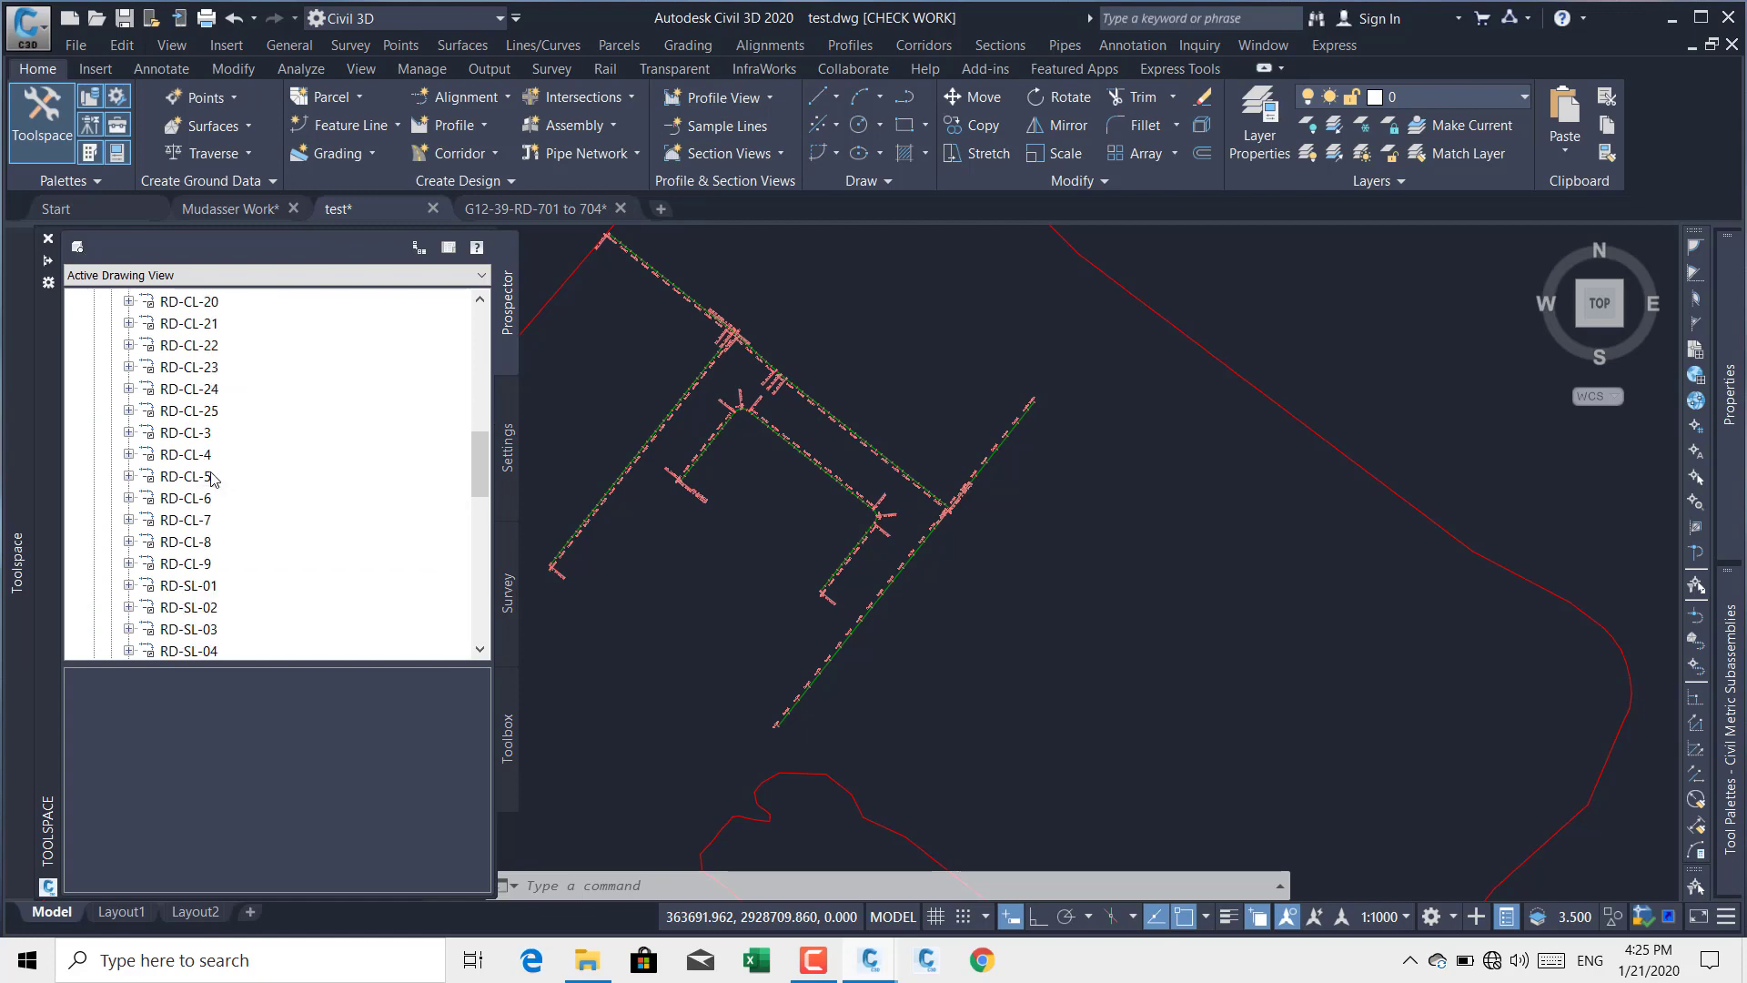
pyautogui.rightClick(219, 517)
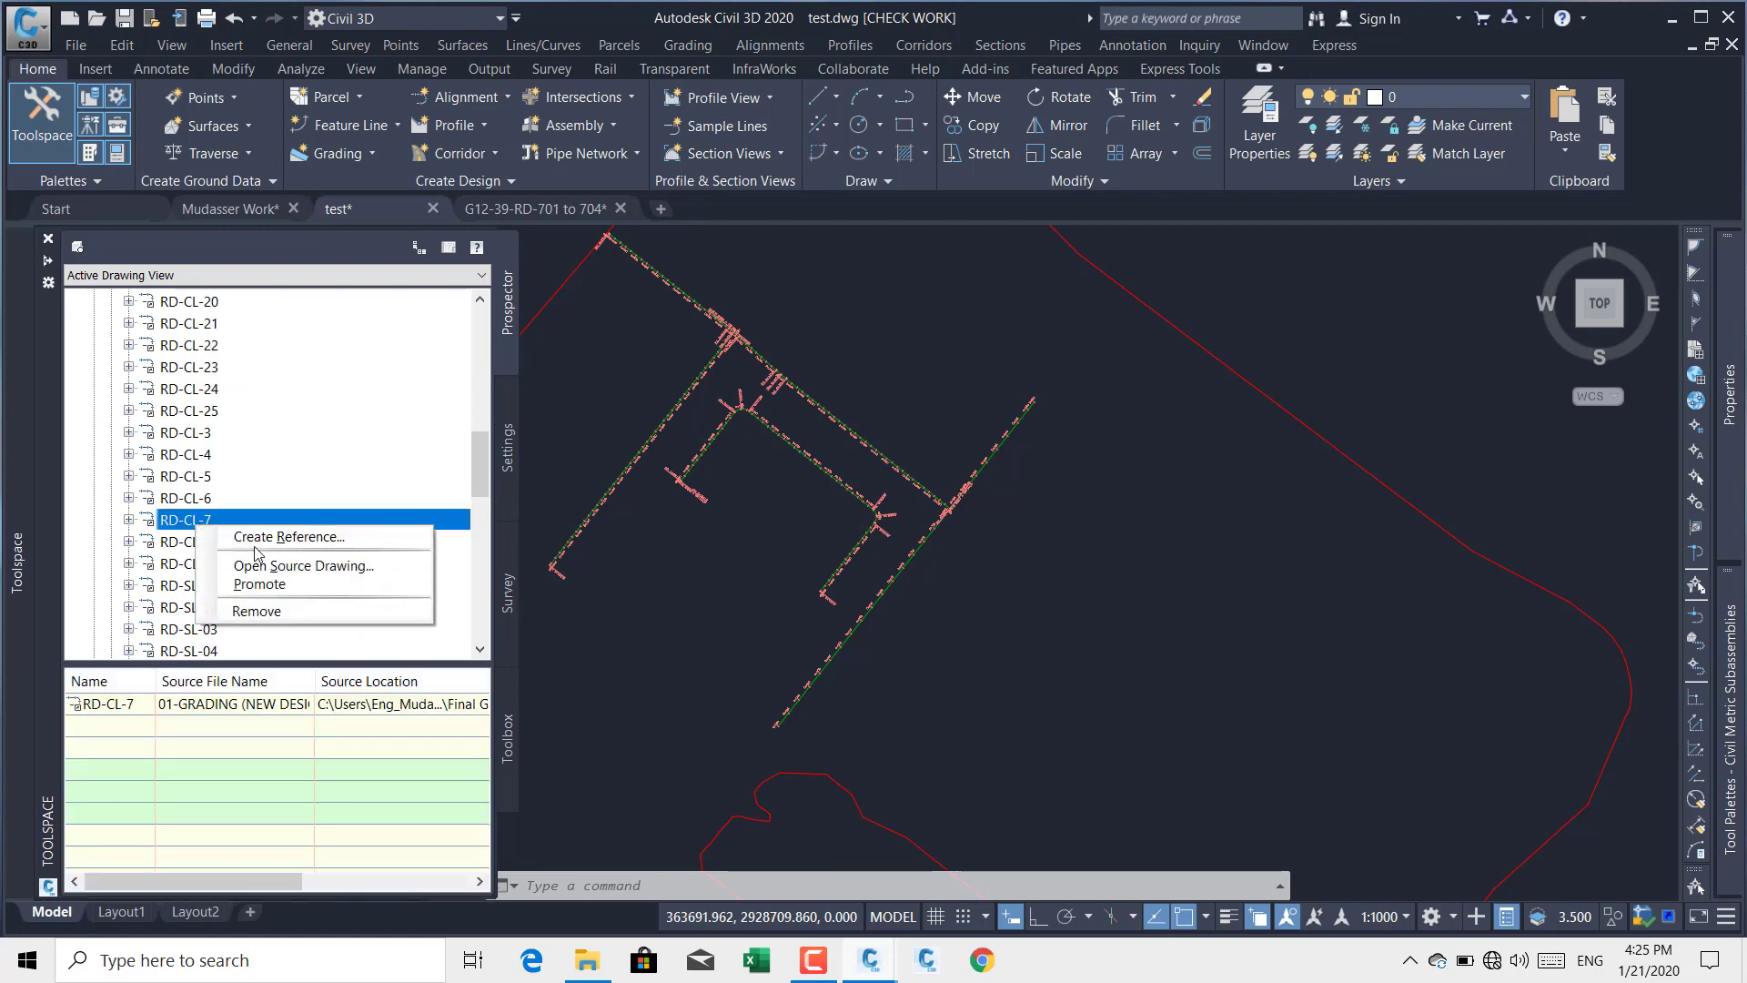
pyautogui.click(259, 539)
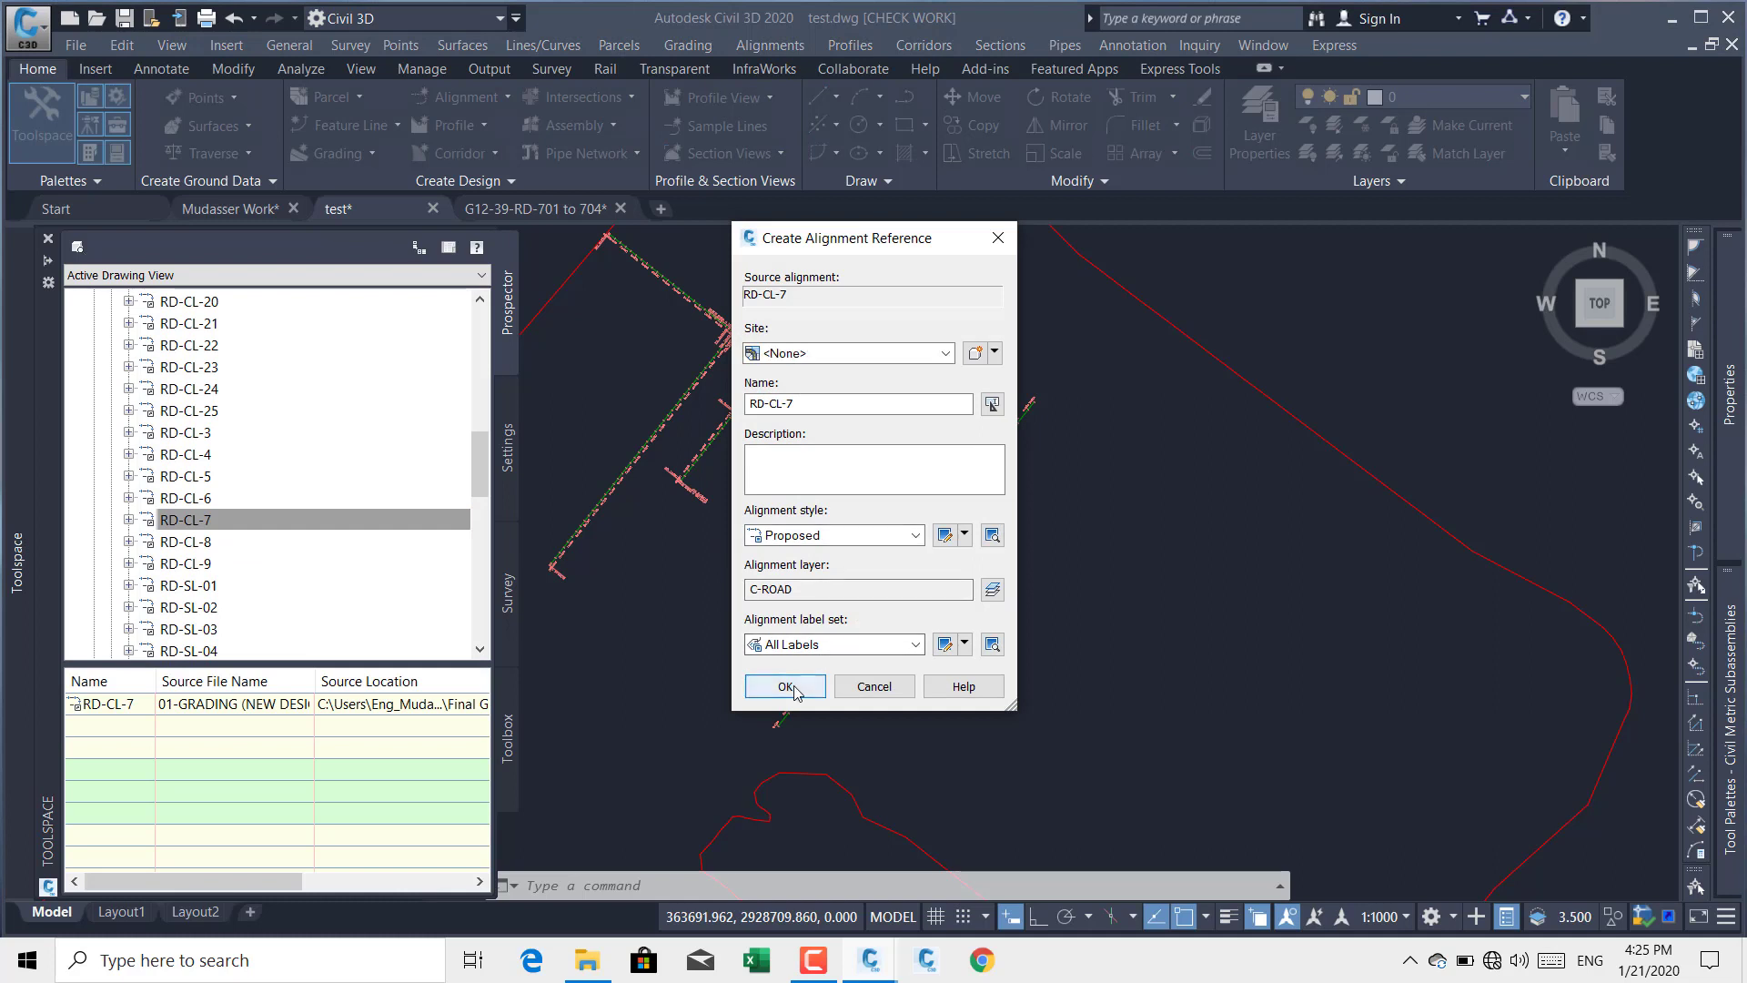
pyautogui.click(789, 690)
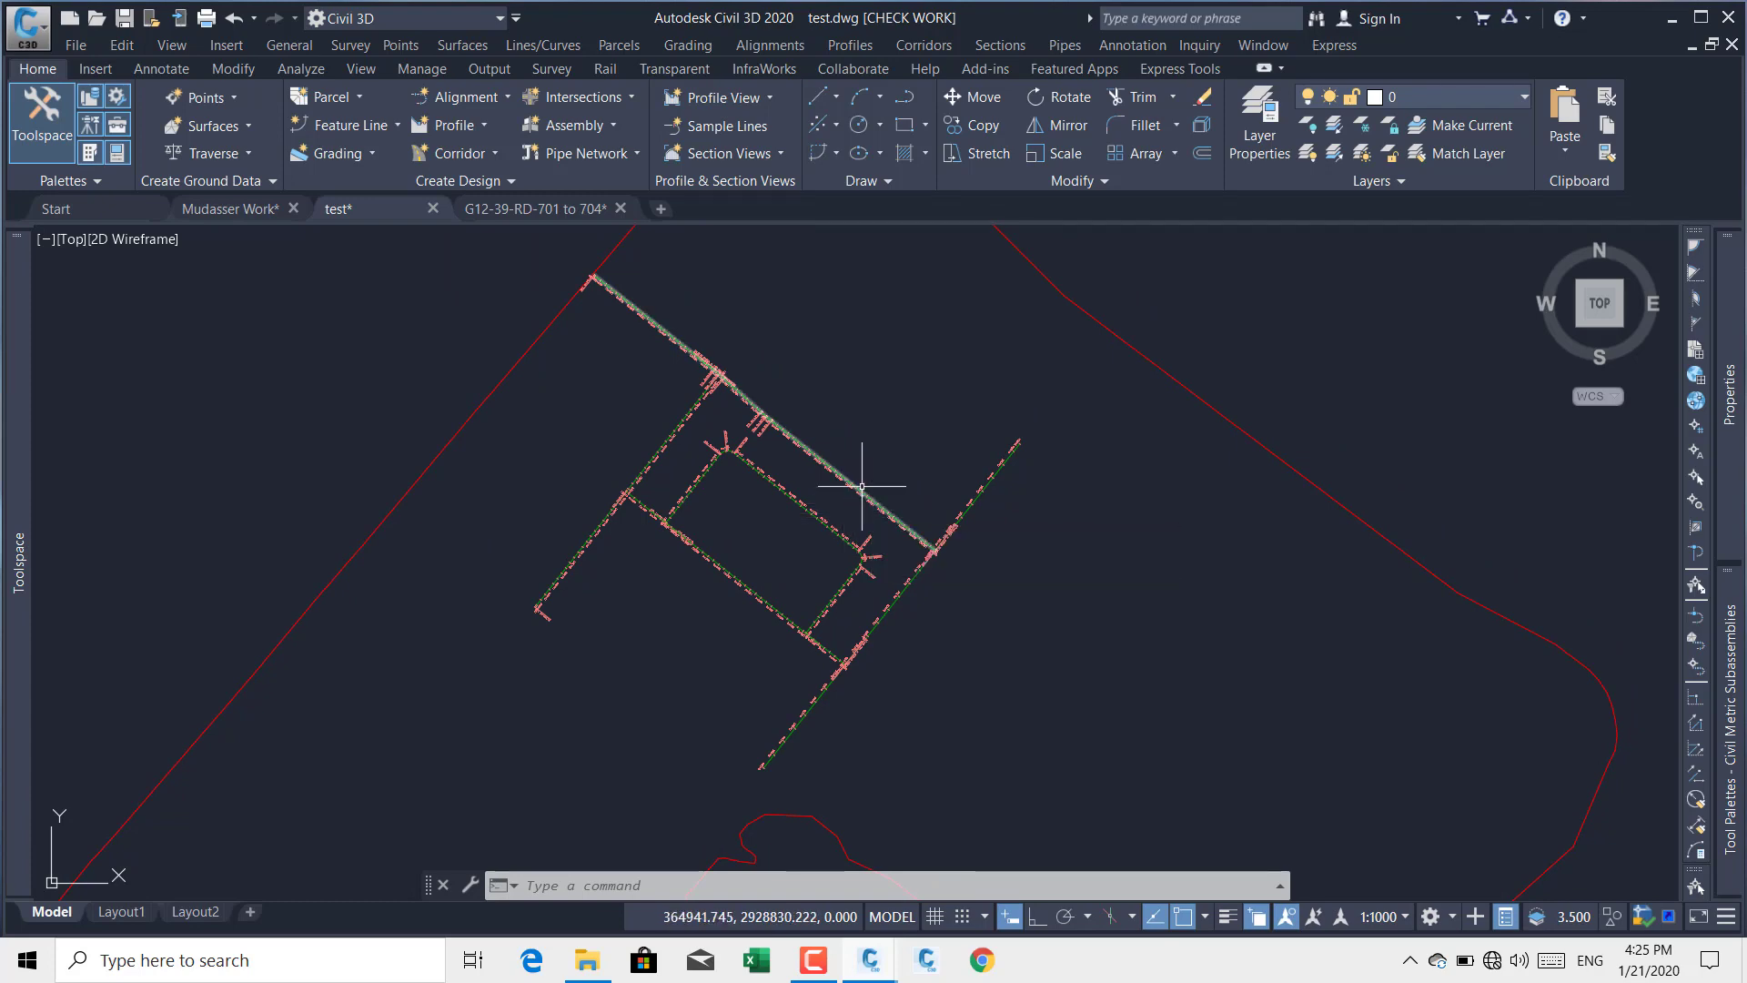
pyautogui.scroll(5, 691, 414)
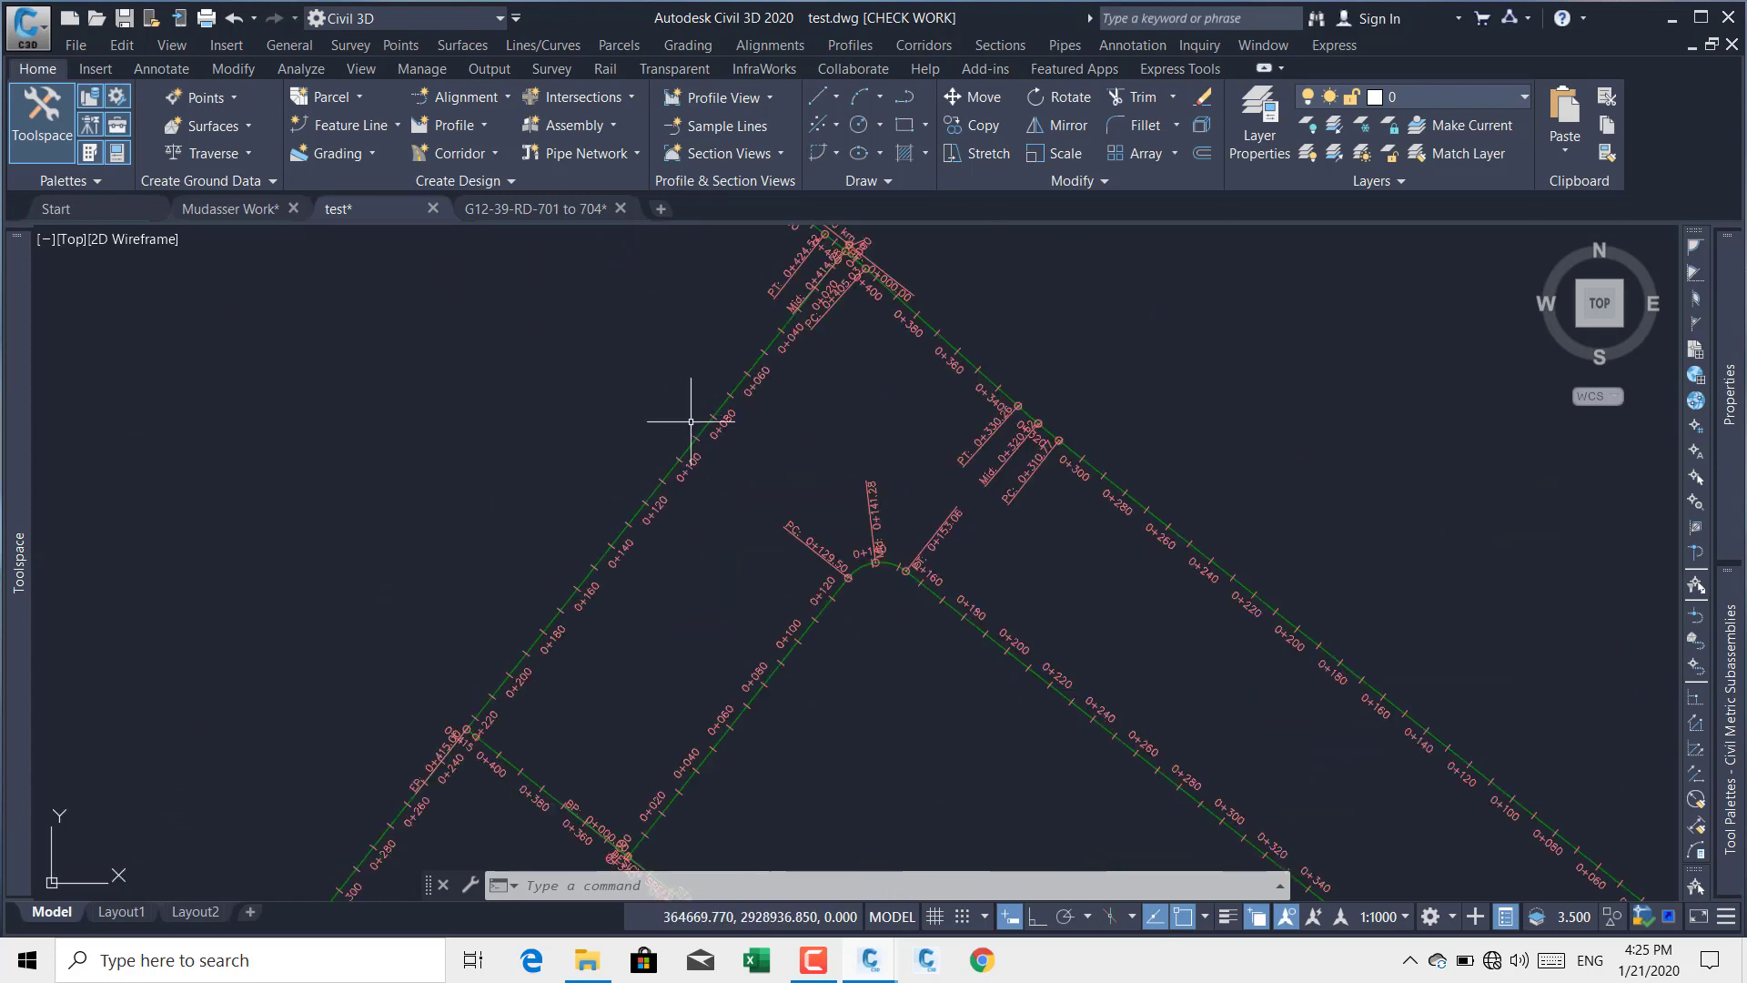
pyautogui.scroll(-5, 752, 374)
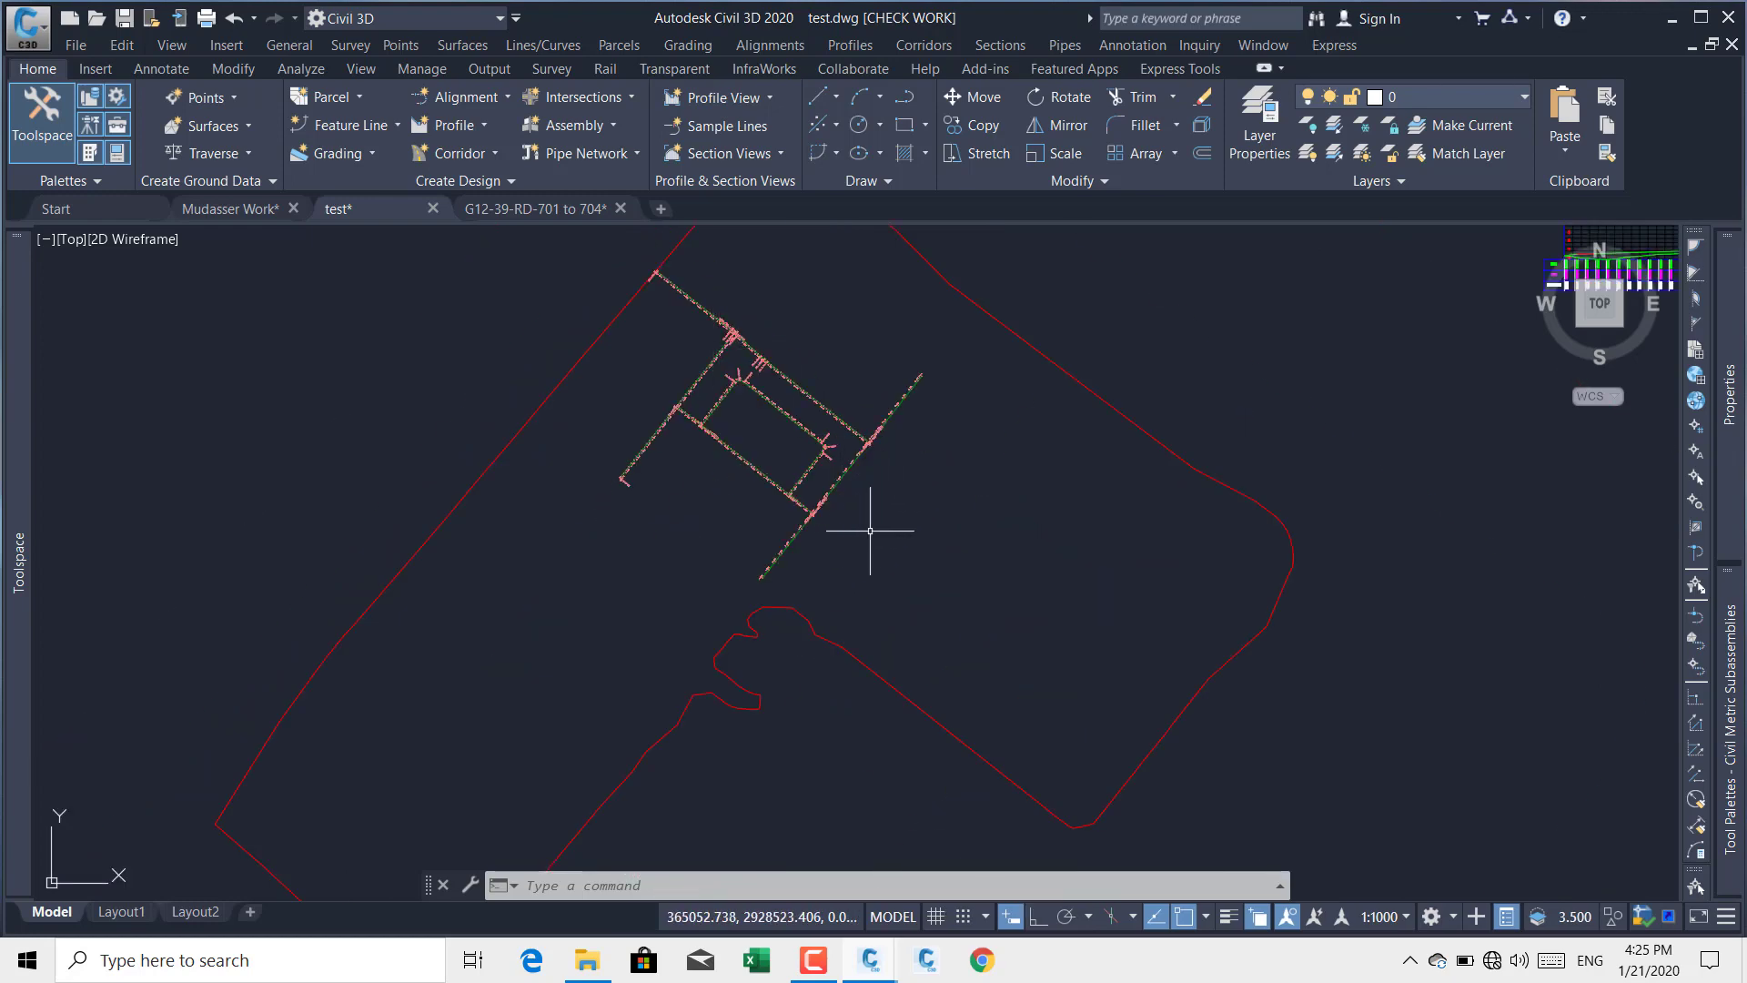
pyautogui.scroll(5, 750, 335)
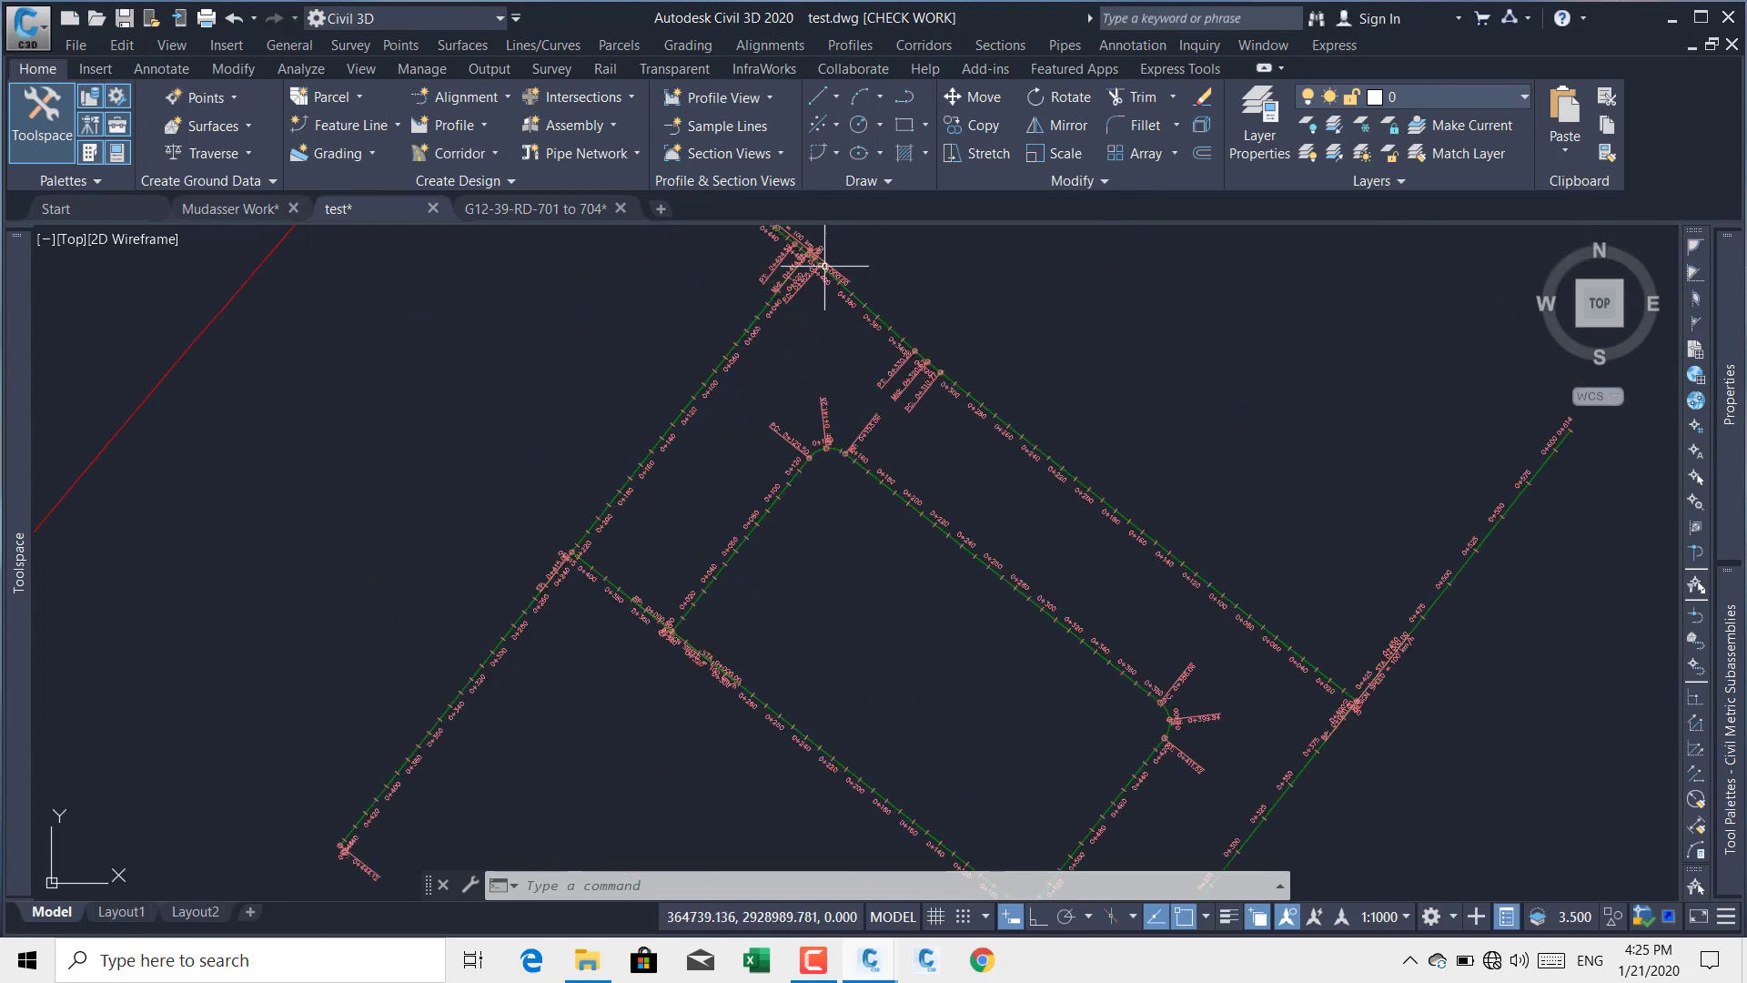
pyautogui.moveTo(825, 266); pyautogui.dragTo(686, 363, button='middle')
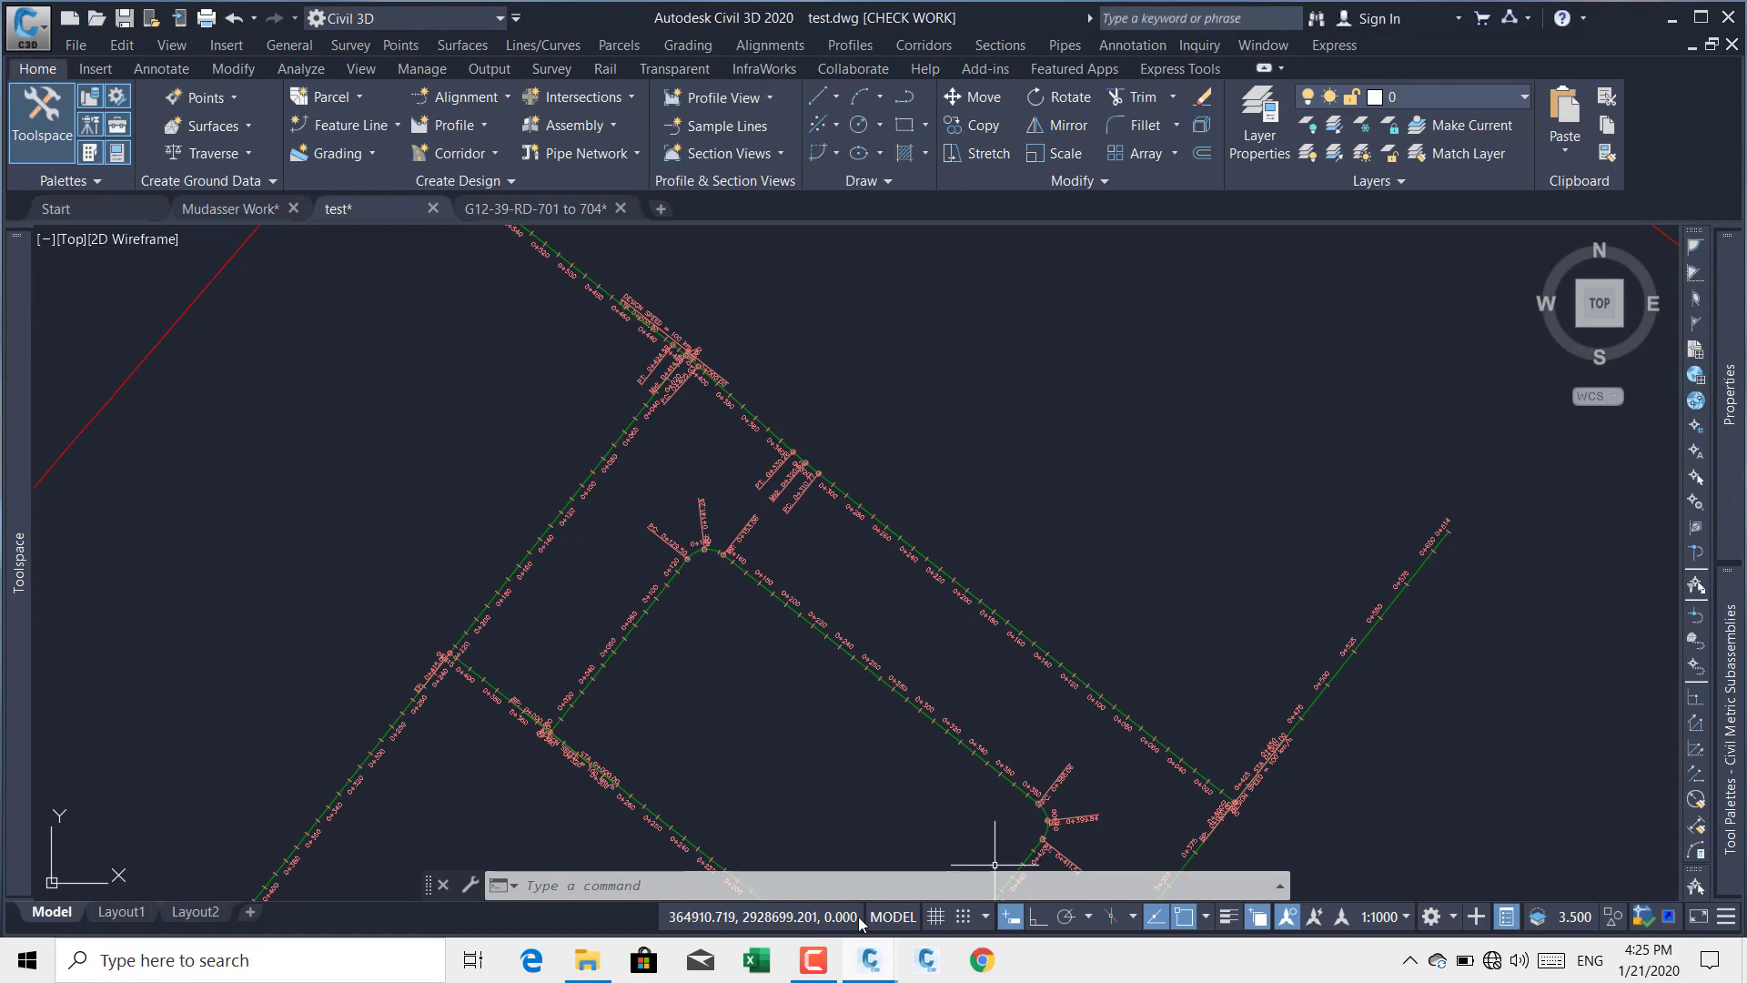
pyautogui.click(811, 966)
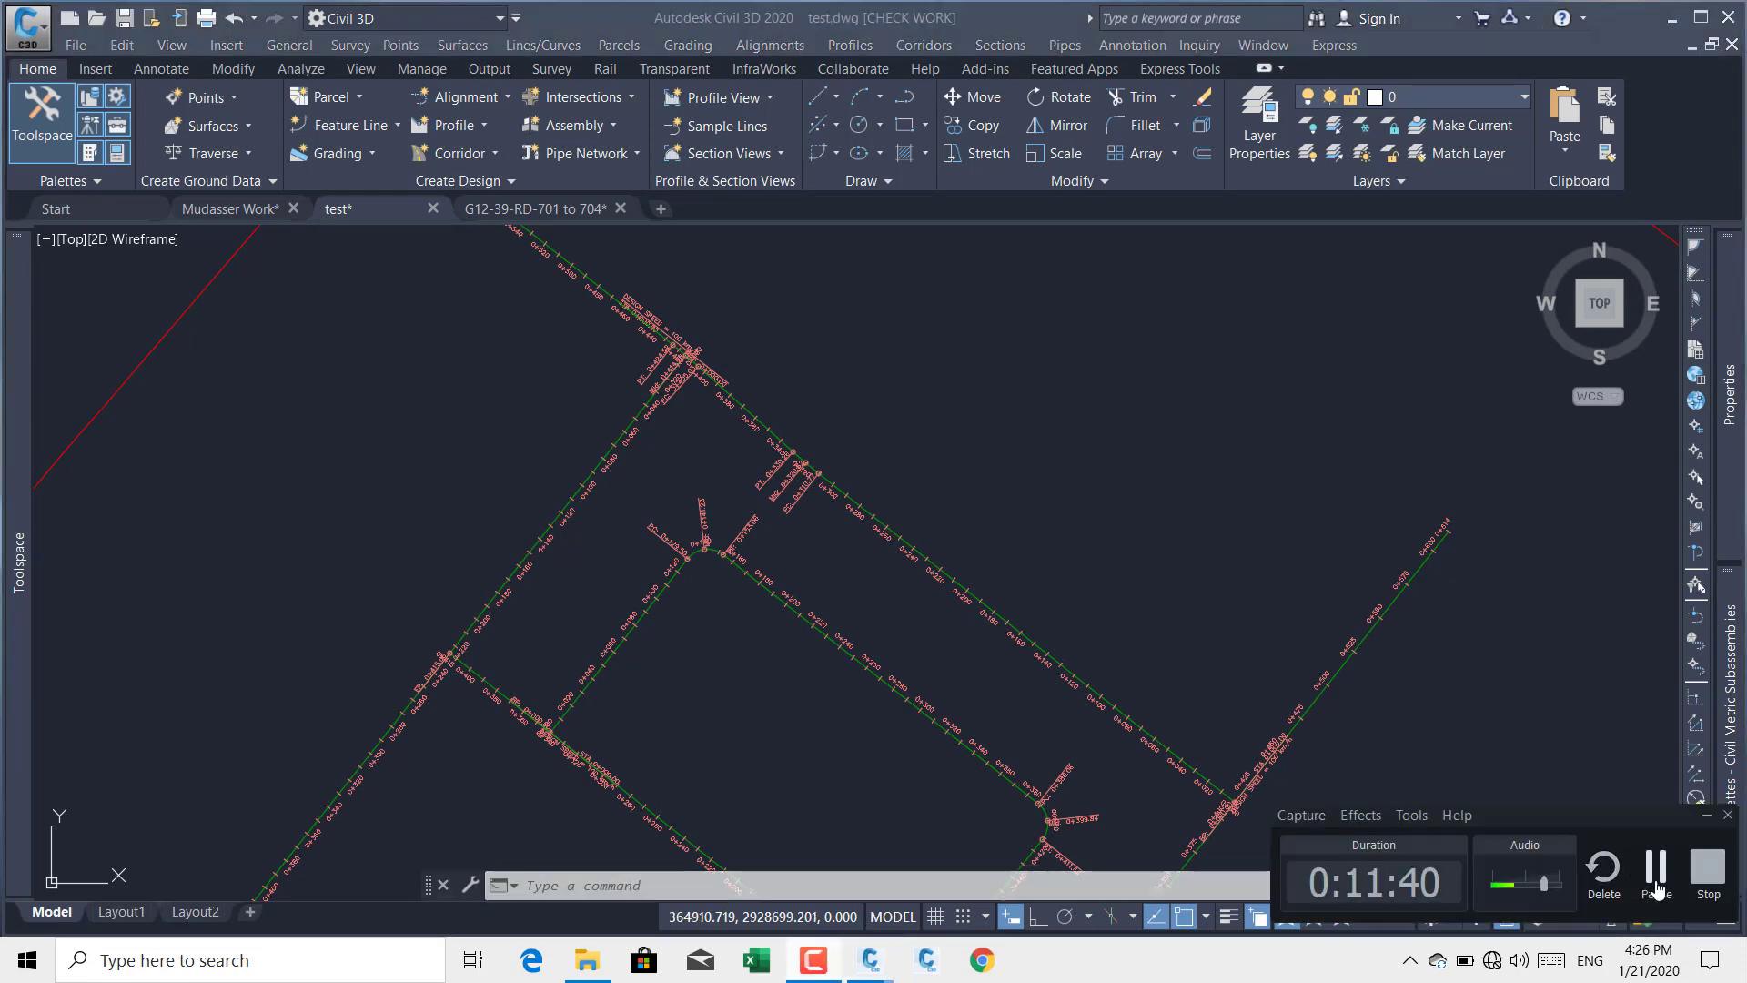
pyautogui.click(1656, 887)
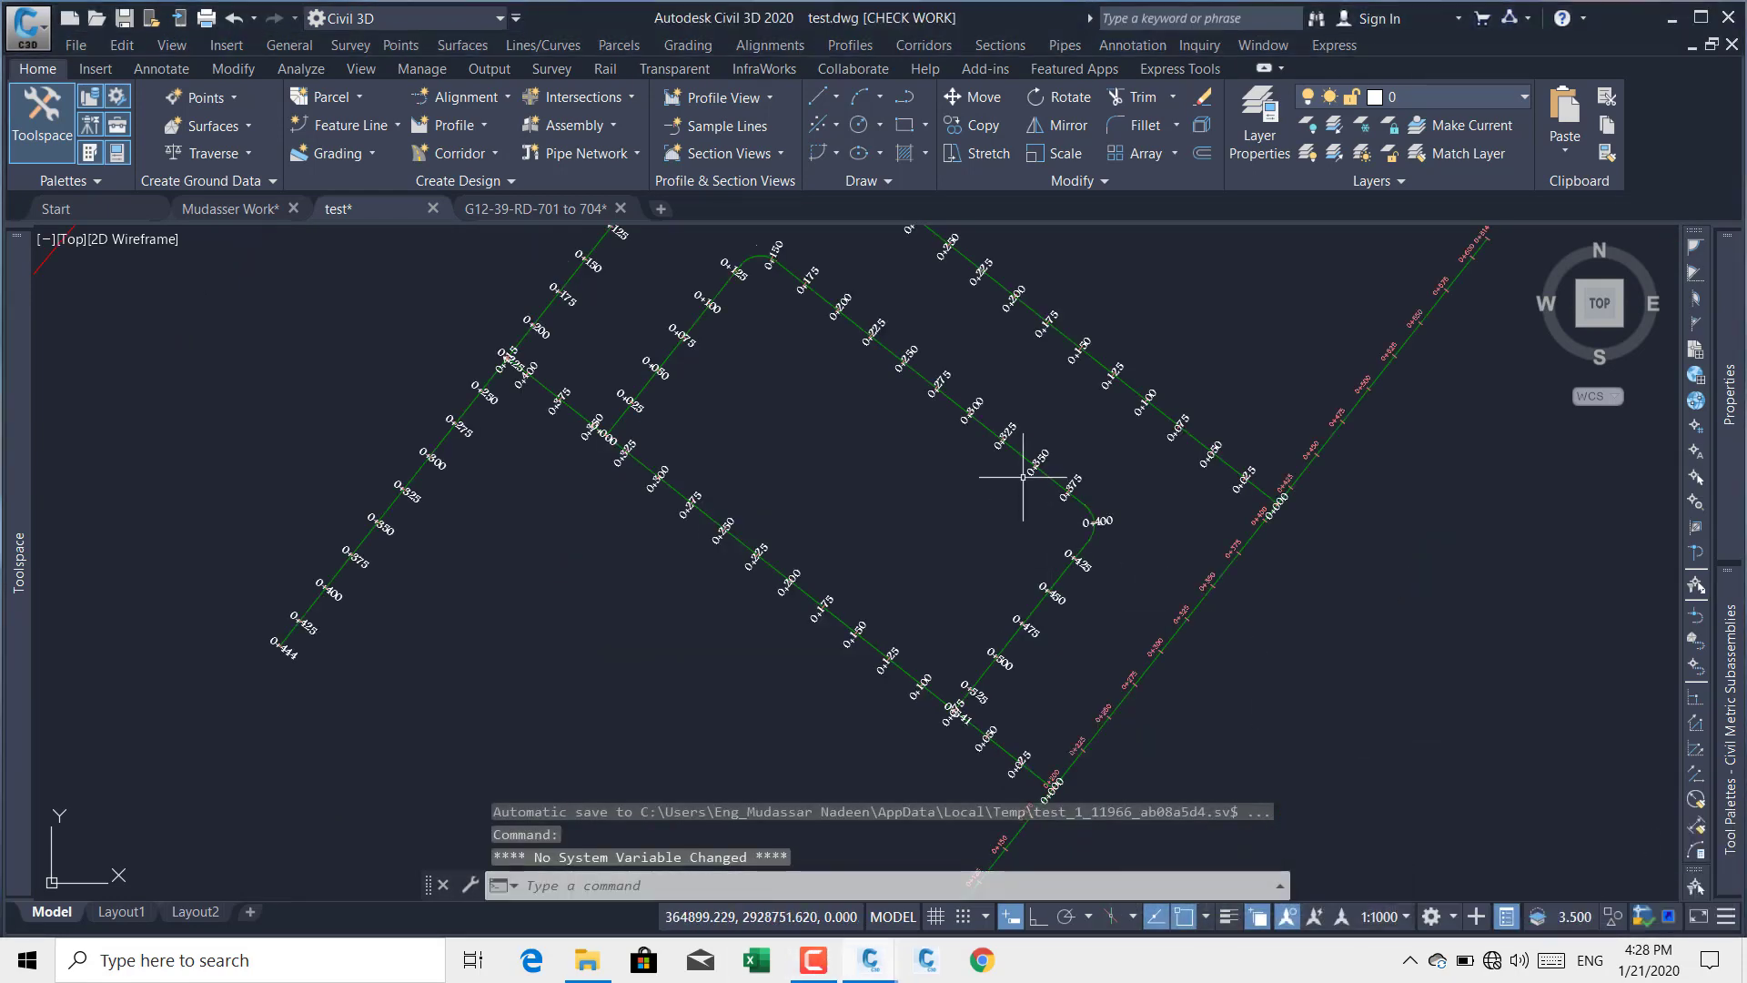
# Step: Edit the labels of the RD-CL-4 alignment and delete its Parallel with Tick major station label entry
pyautogui.moveTo(1023, 476); pyautogui.dragTo(820, 491, button='middle')
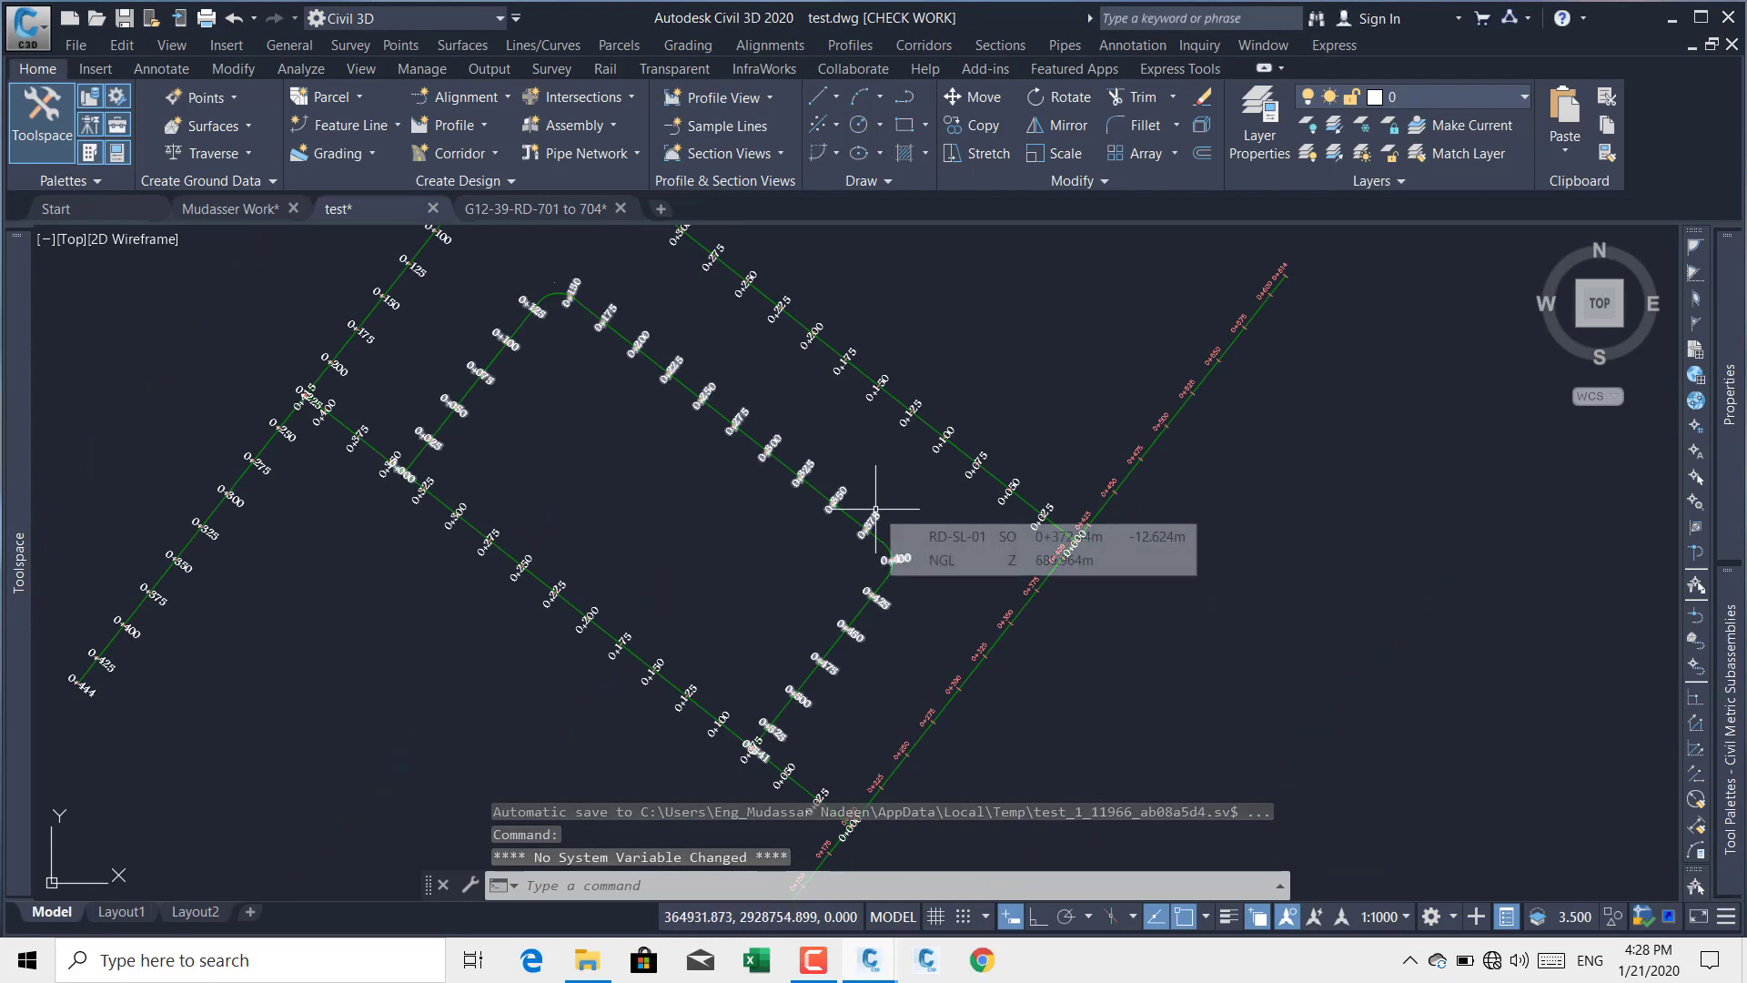
pyautogui.moveTo(1002, 515); pyautogui.dragTo(821, 614, button='middle')
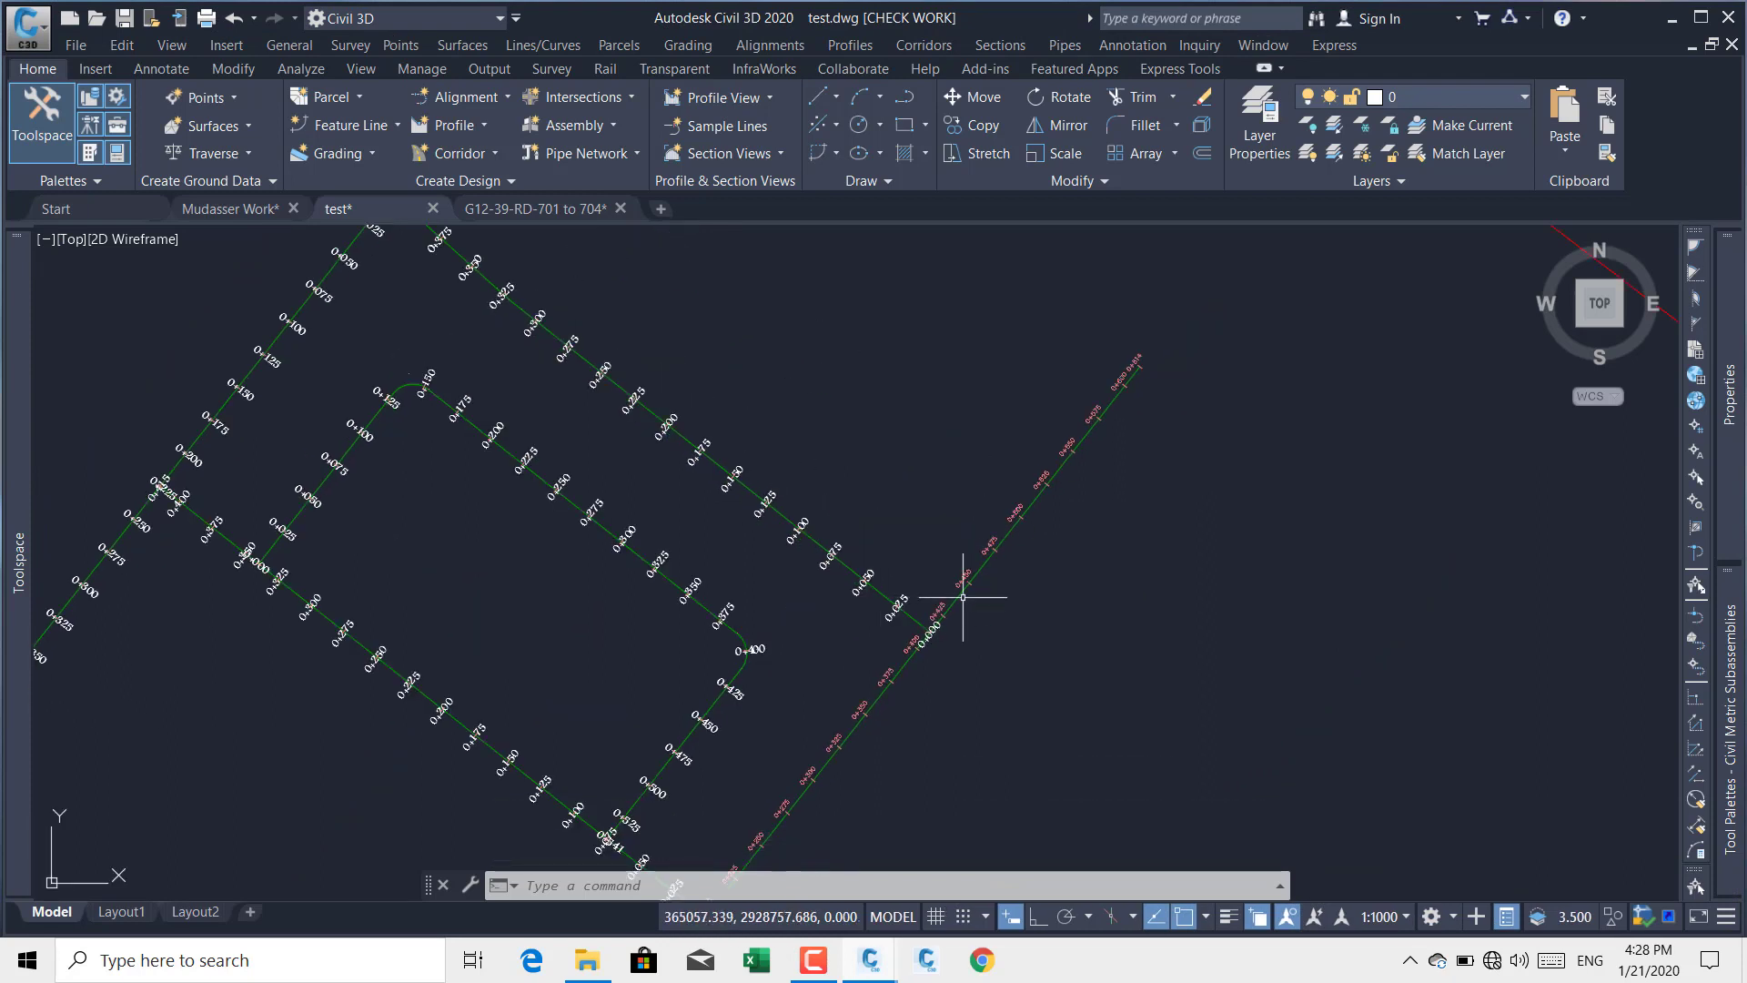
pyautogui.click(1007, 548)
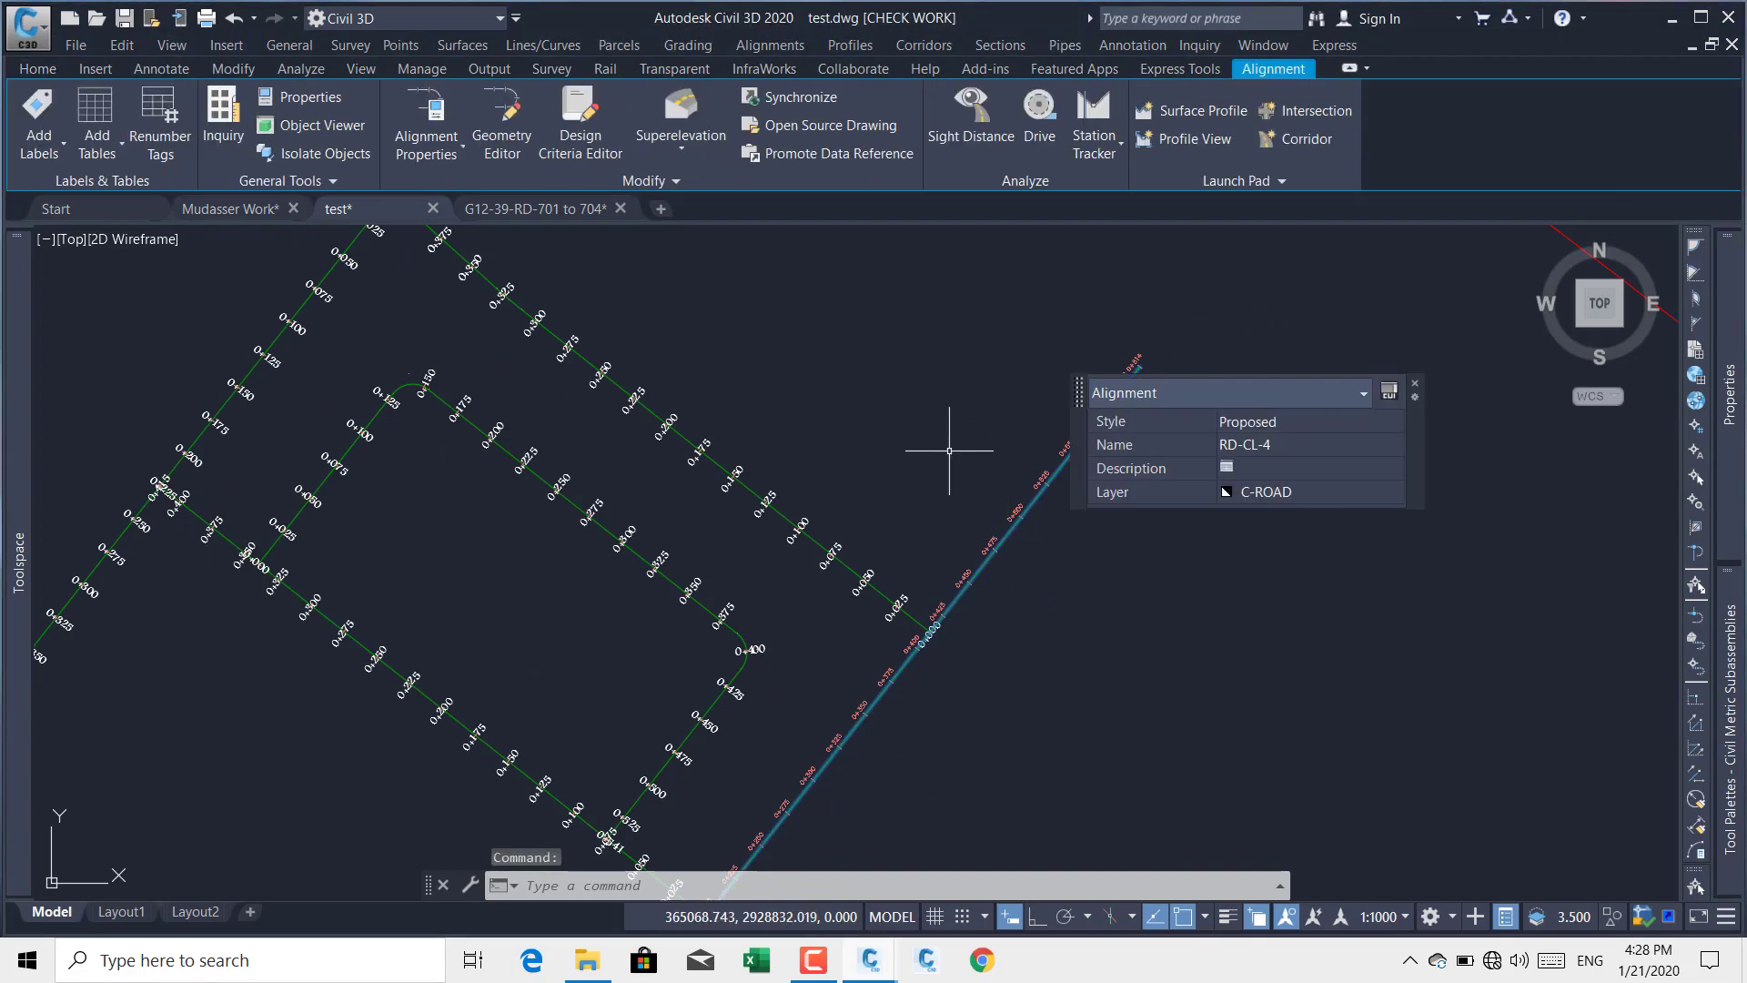
pyautogui.rightClick(897, 369)
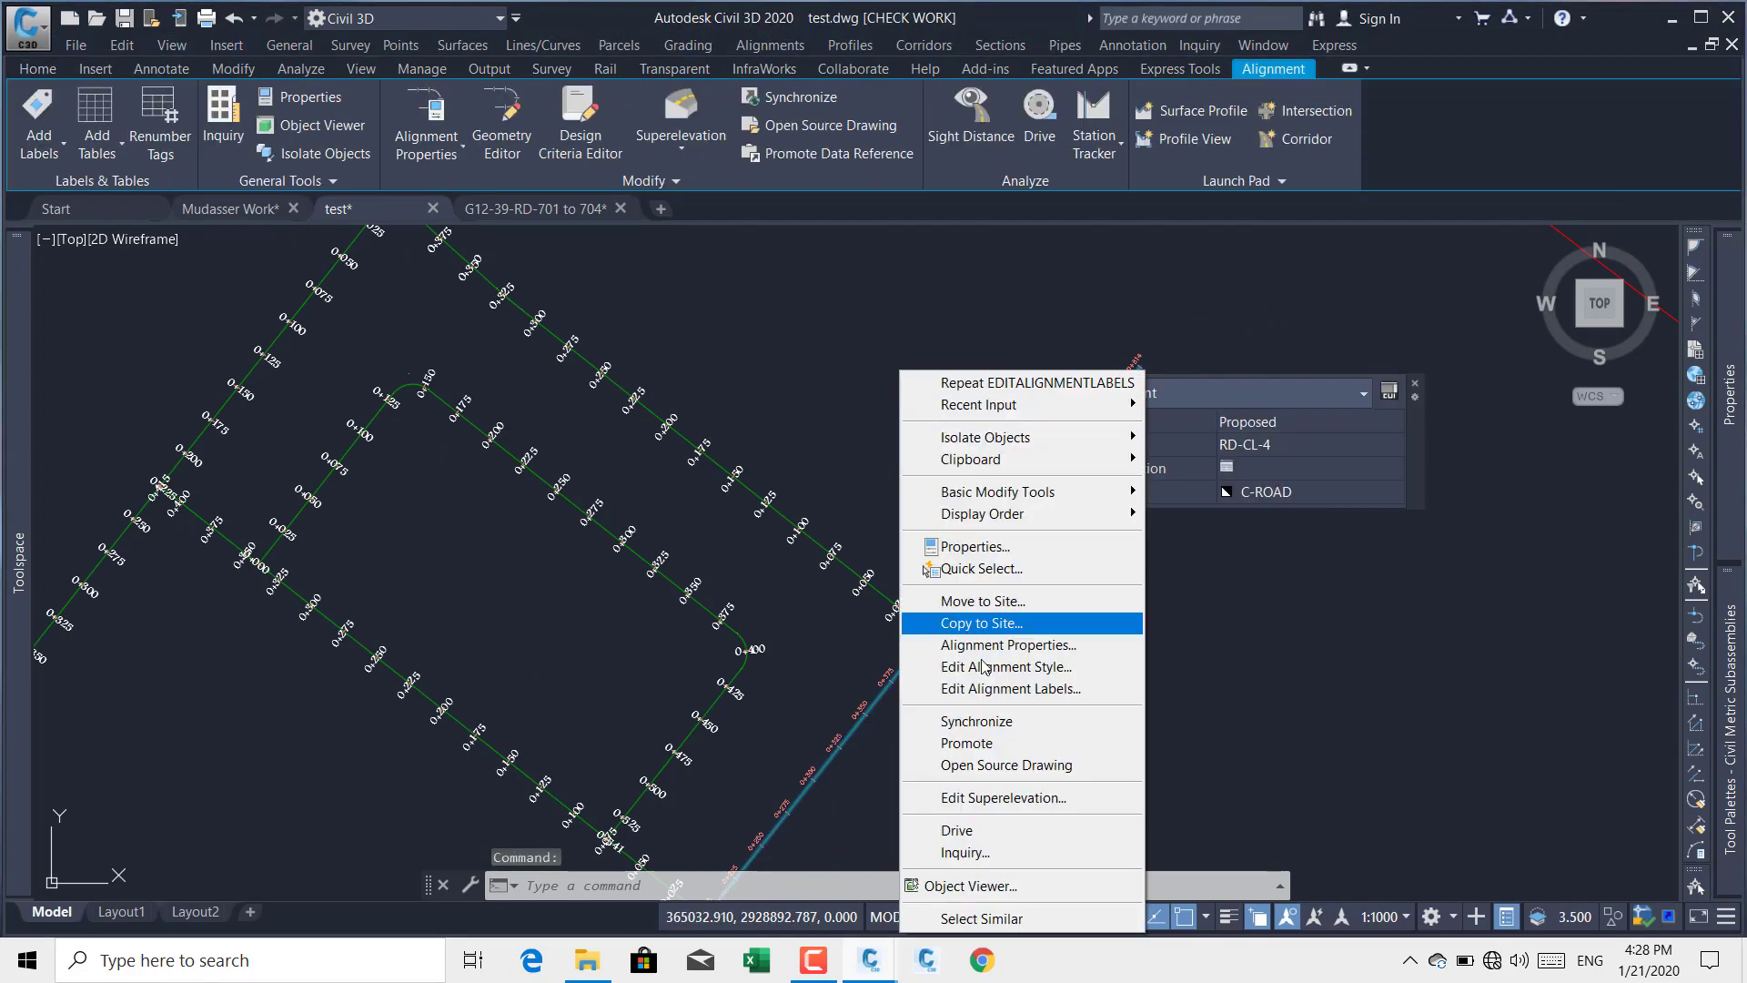
pyautogui.click(1043, 702)
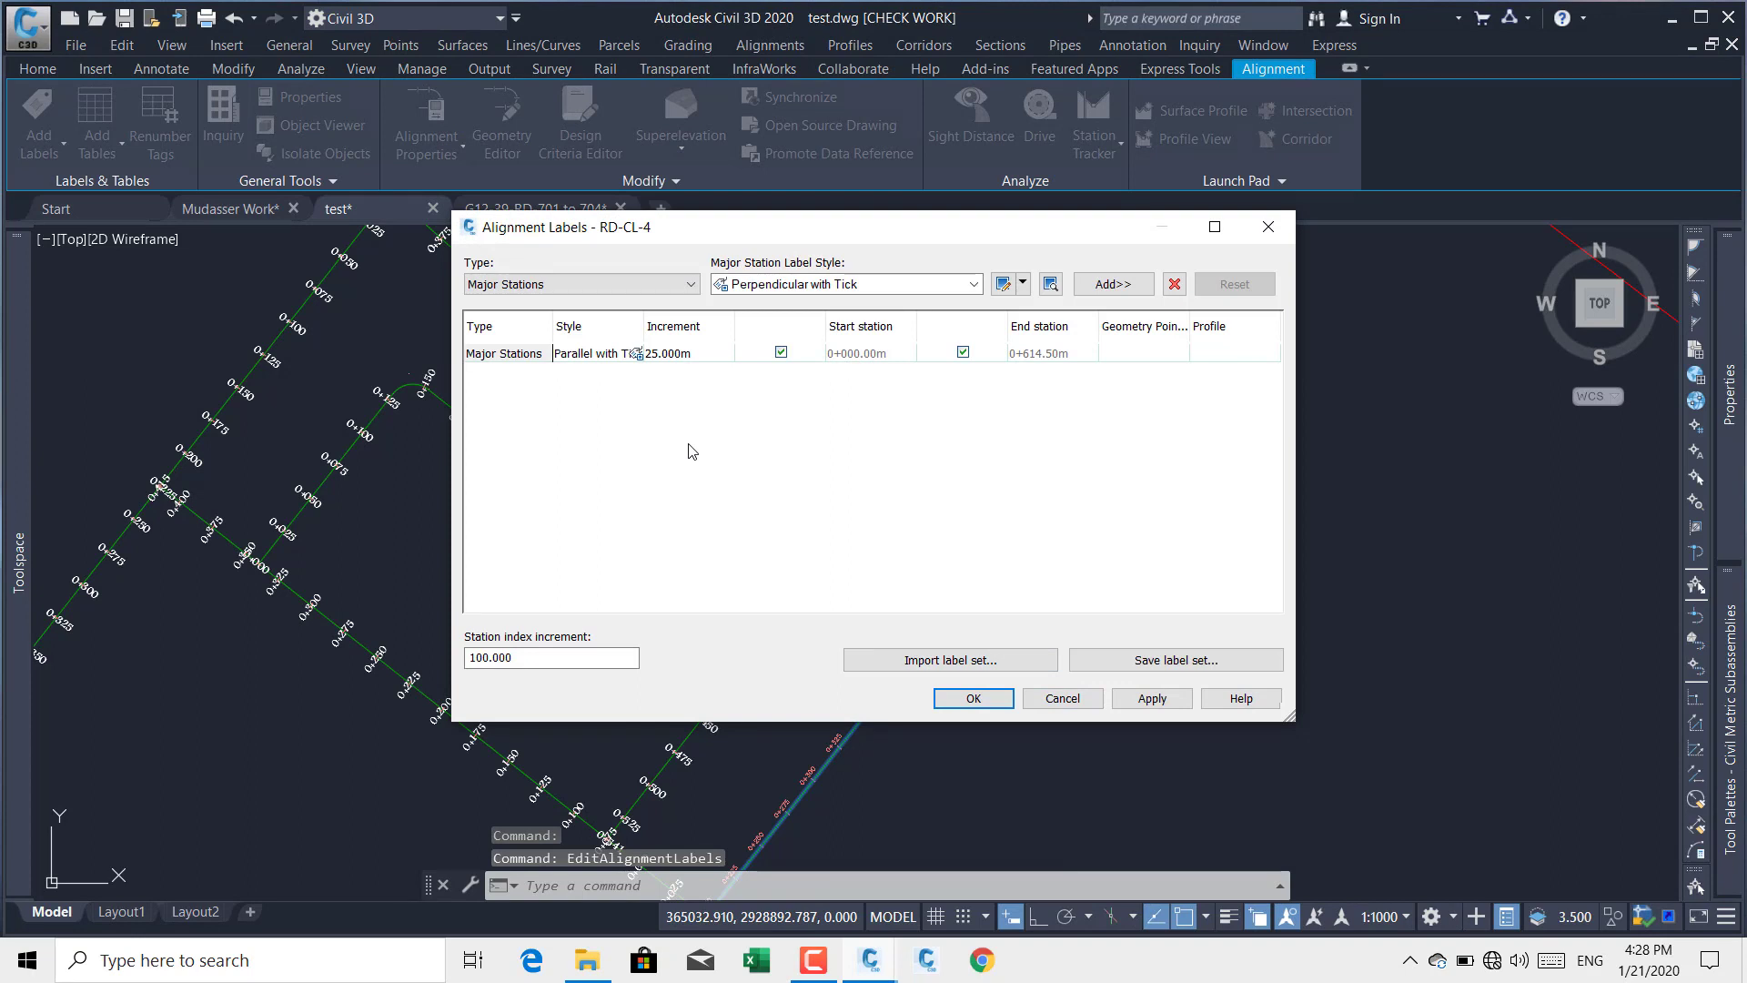
pyautogui.click(711, 355)
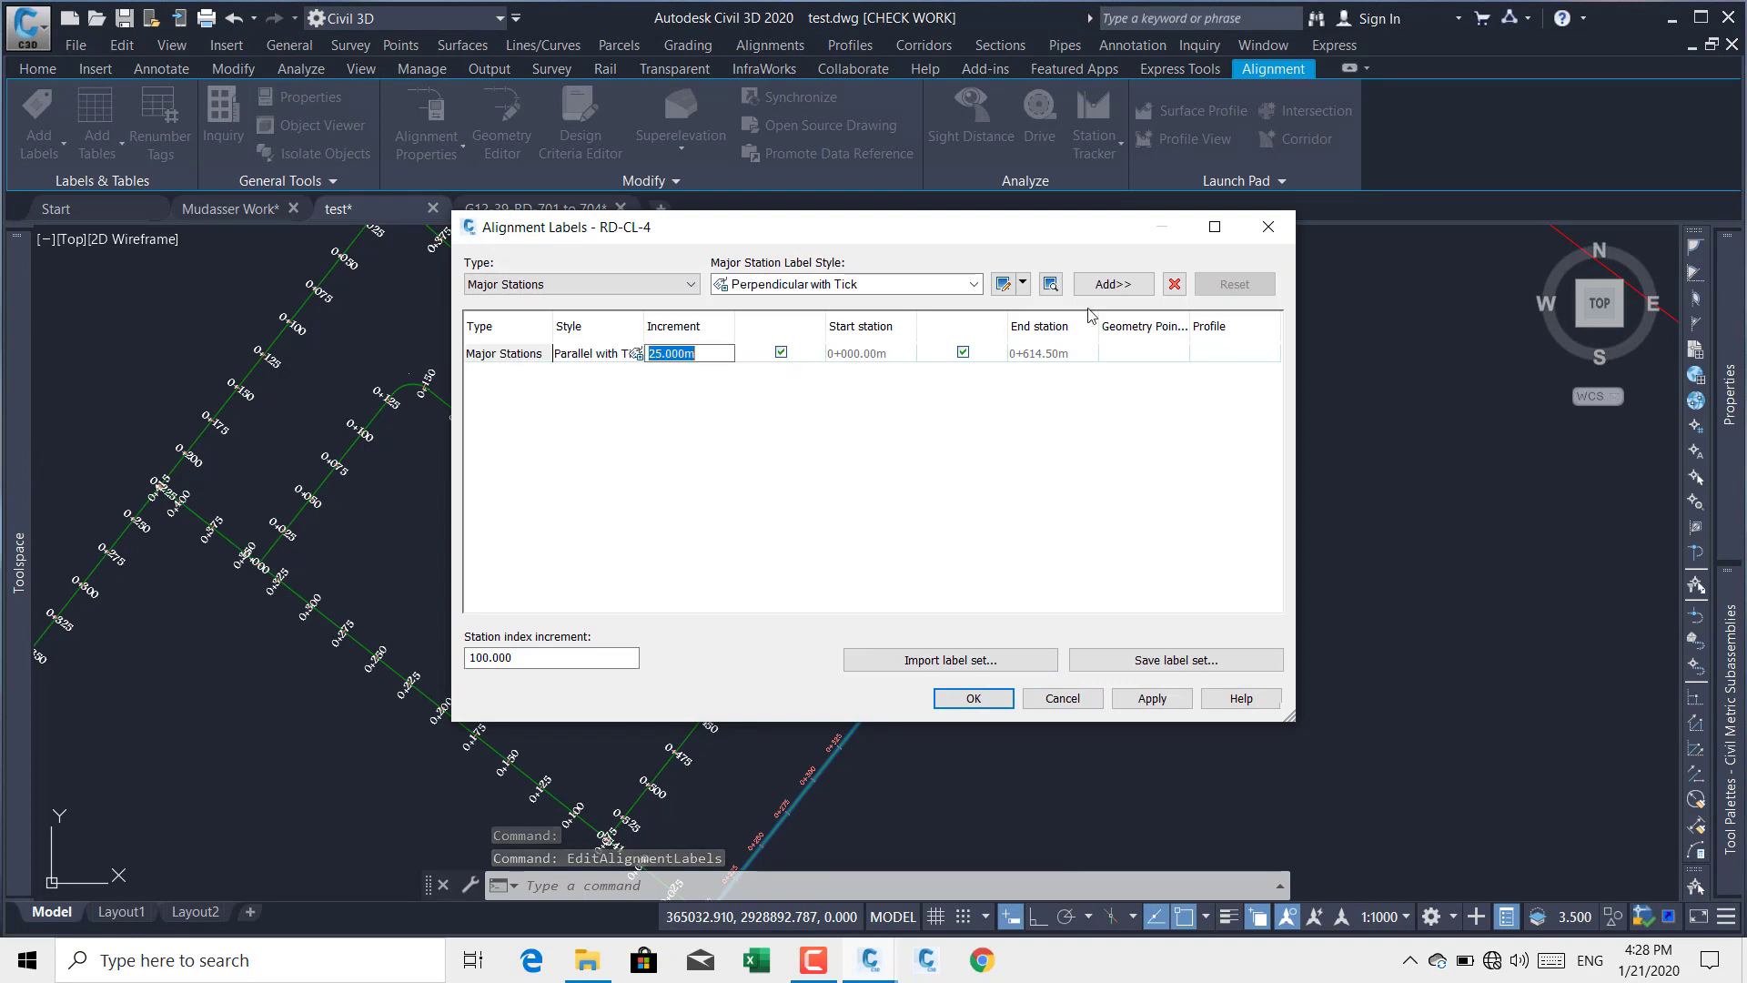
pyautogui.click(1174, 287)
# Step: Add major station labels to RD-CL-4 in the M_ALI style with a 25 m increment and apply them
pyautogui.click(864, 284)
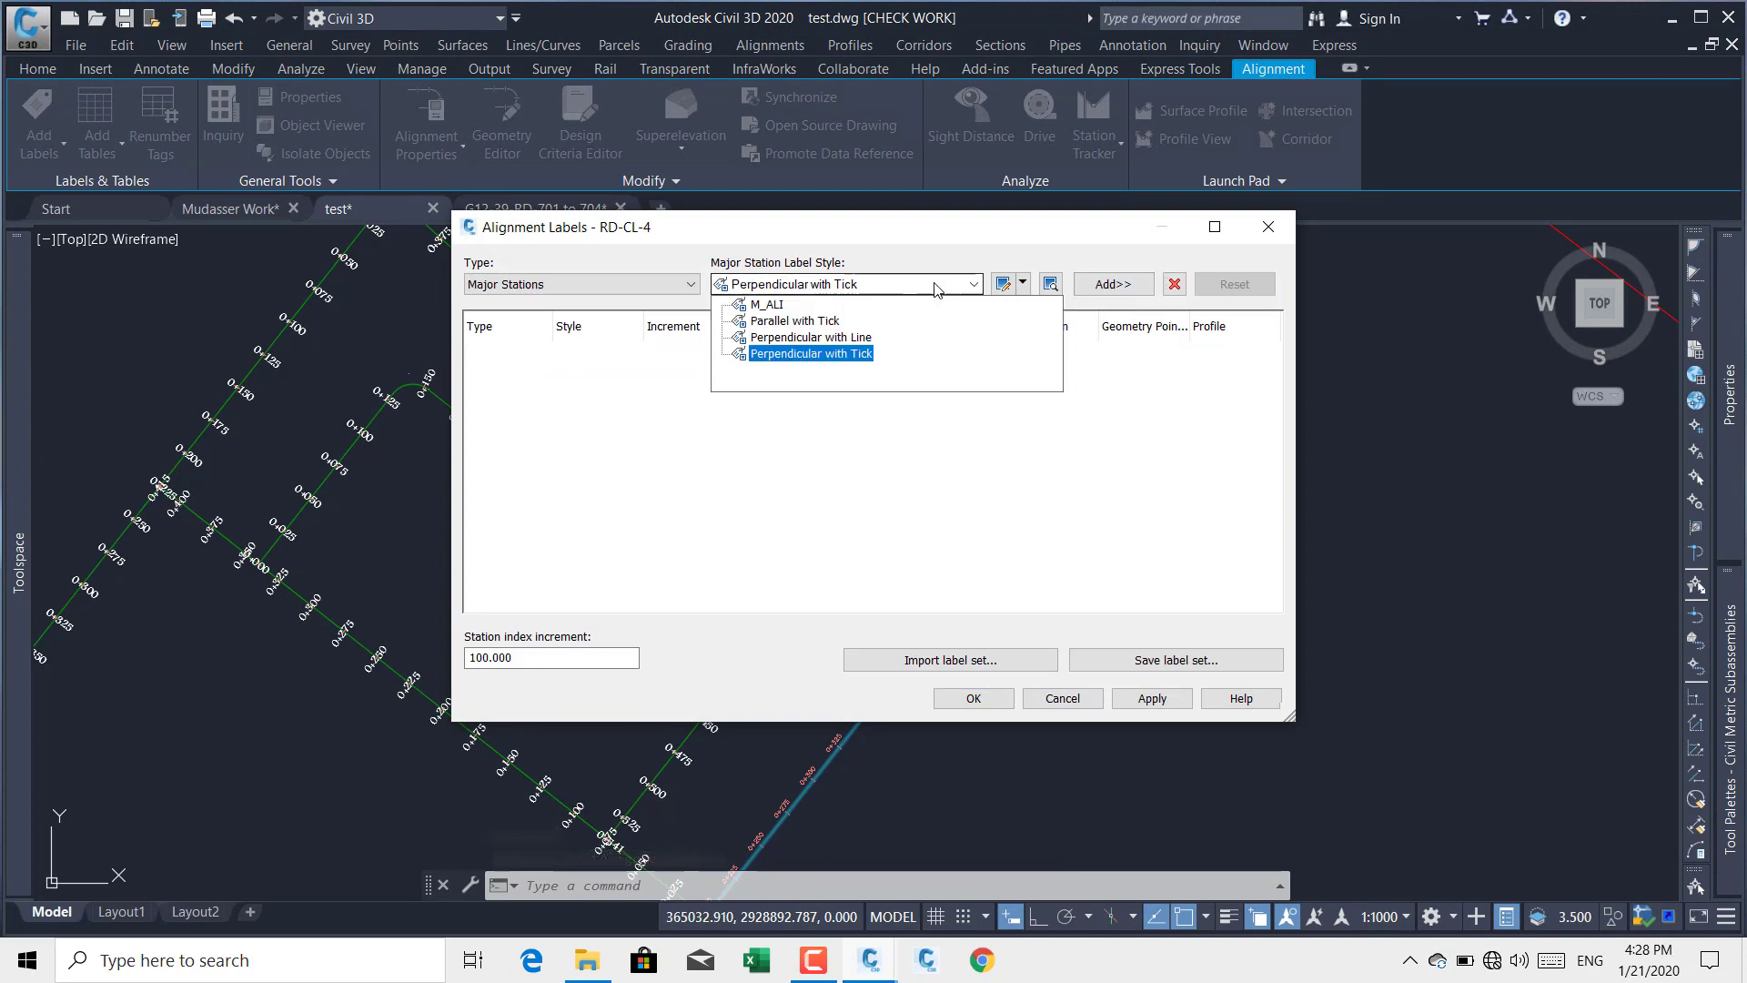
pyautogui.click(766, 304)
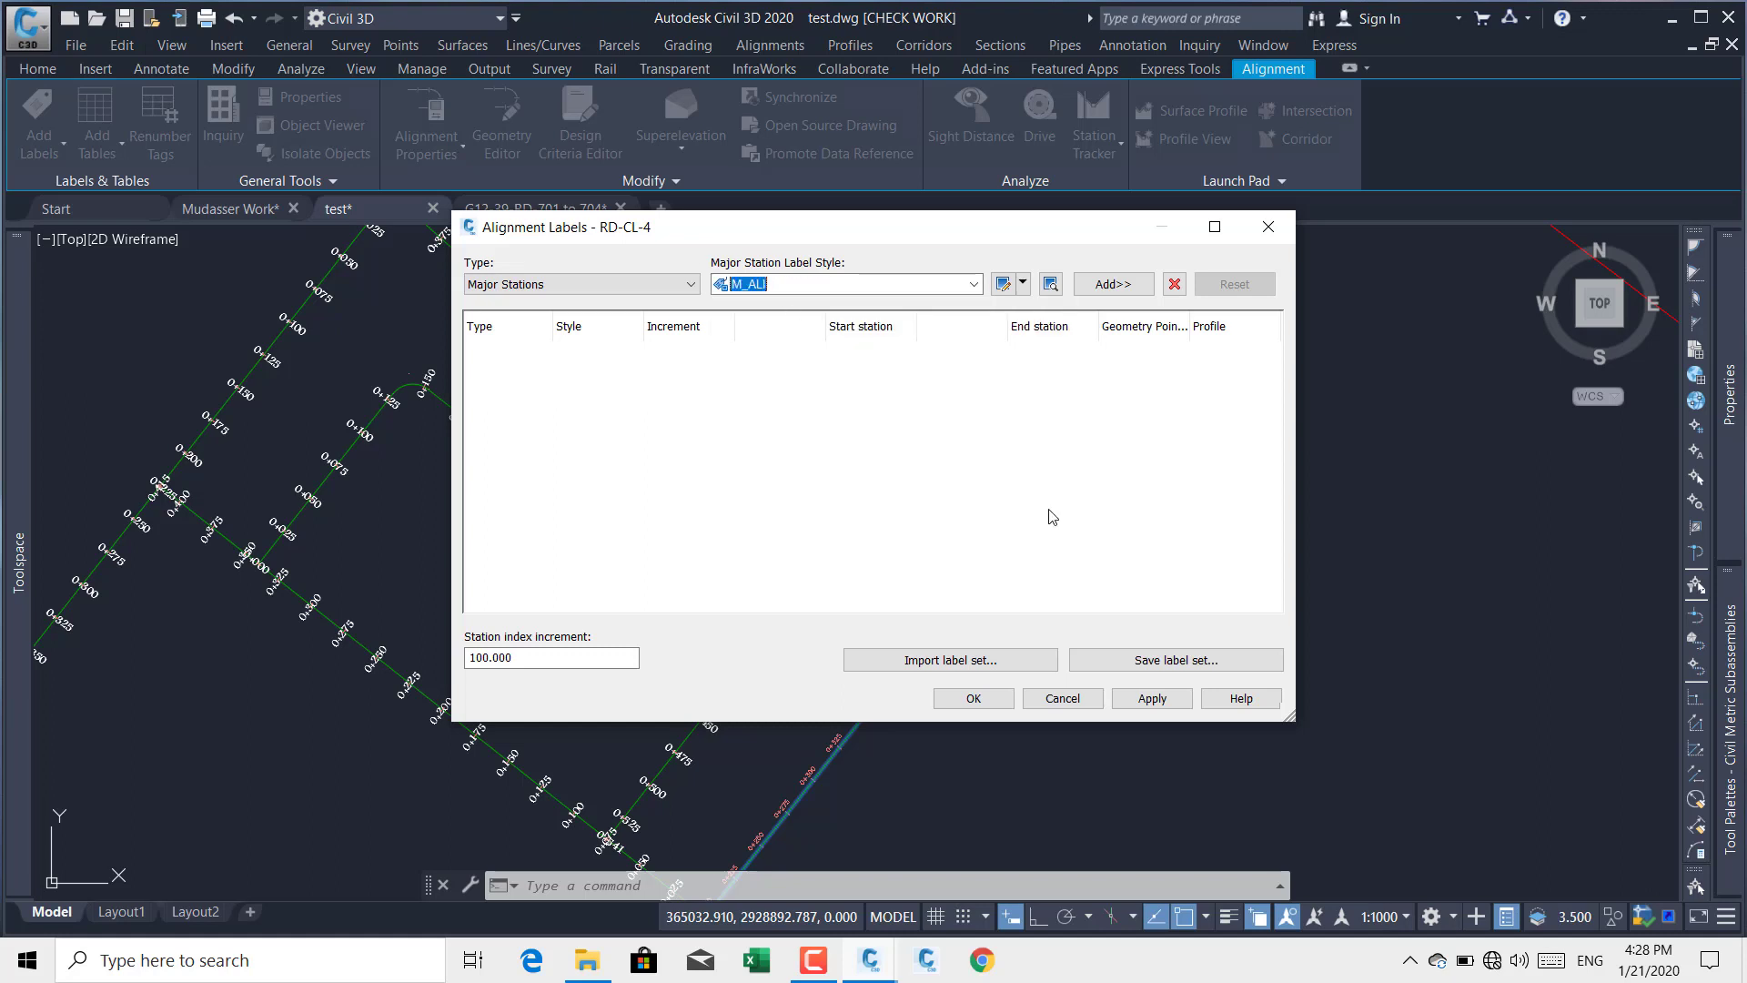
pyautogui.click(1110, 284)
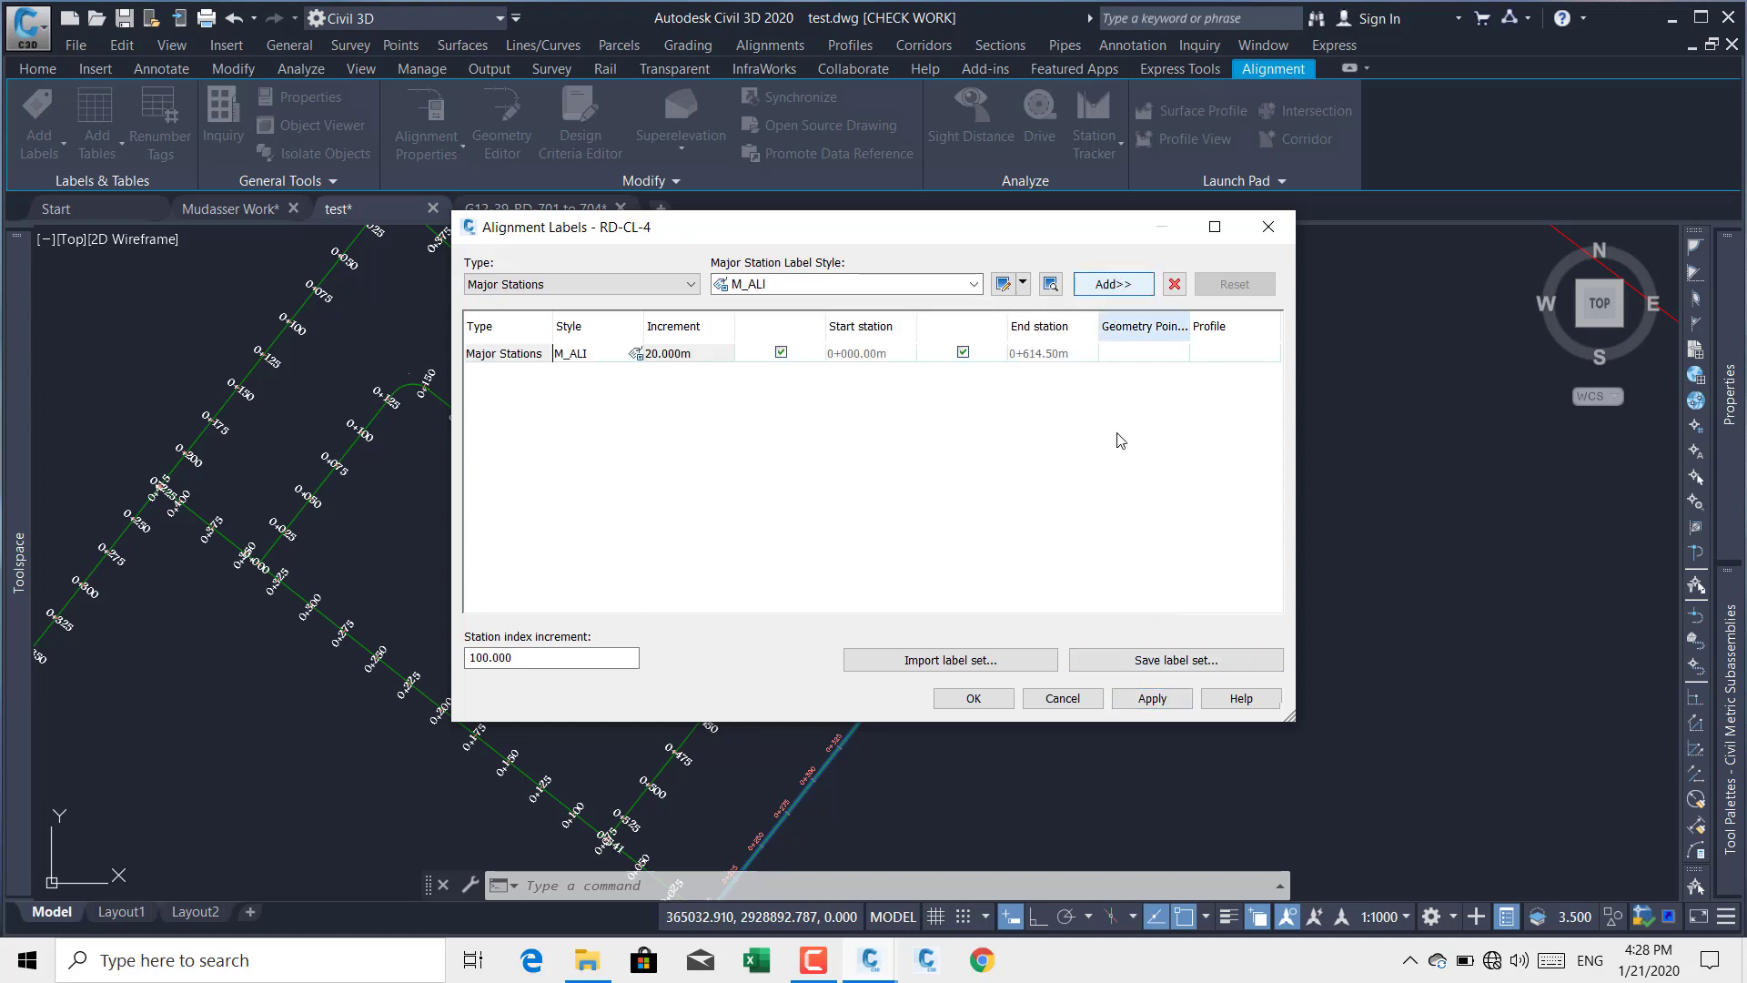
pyautogui.doubleClick(715, 356)
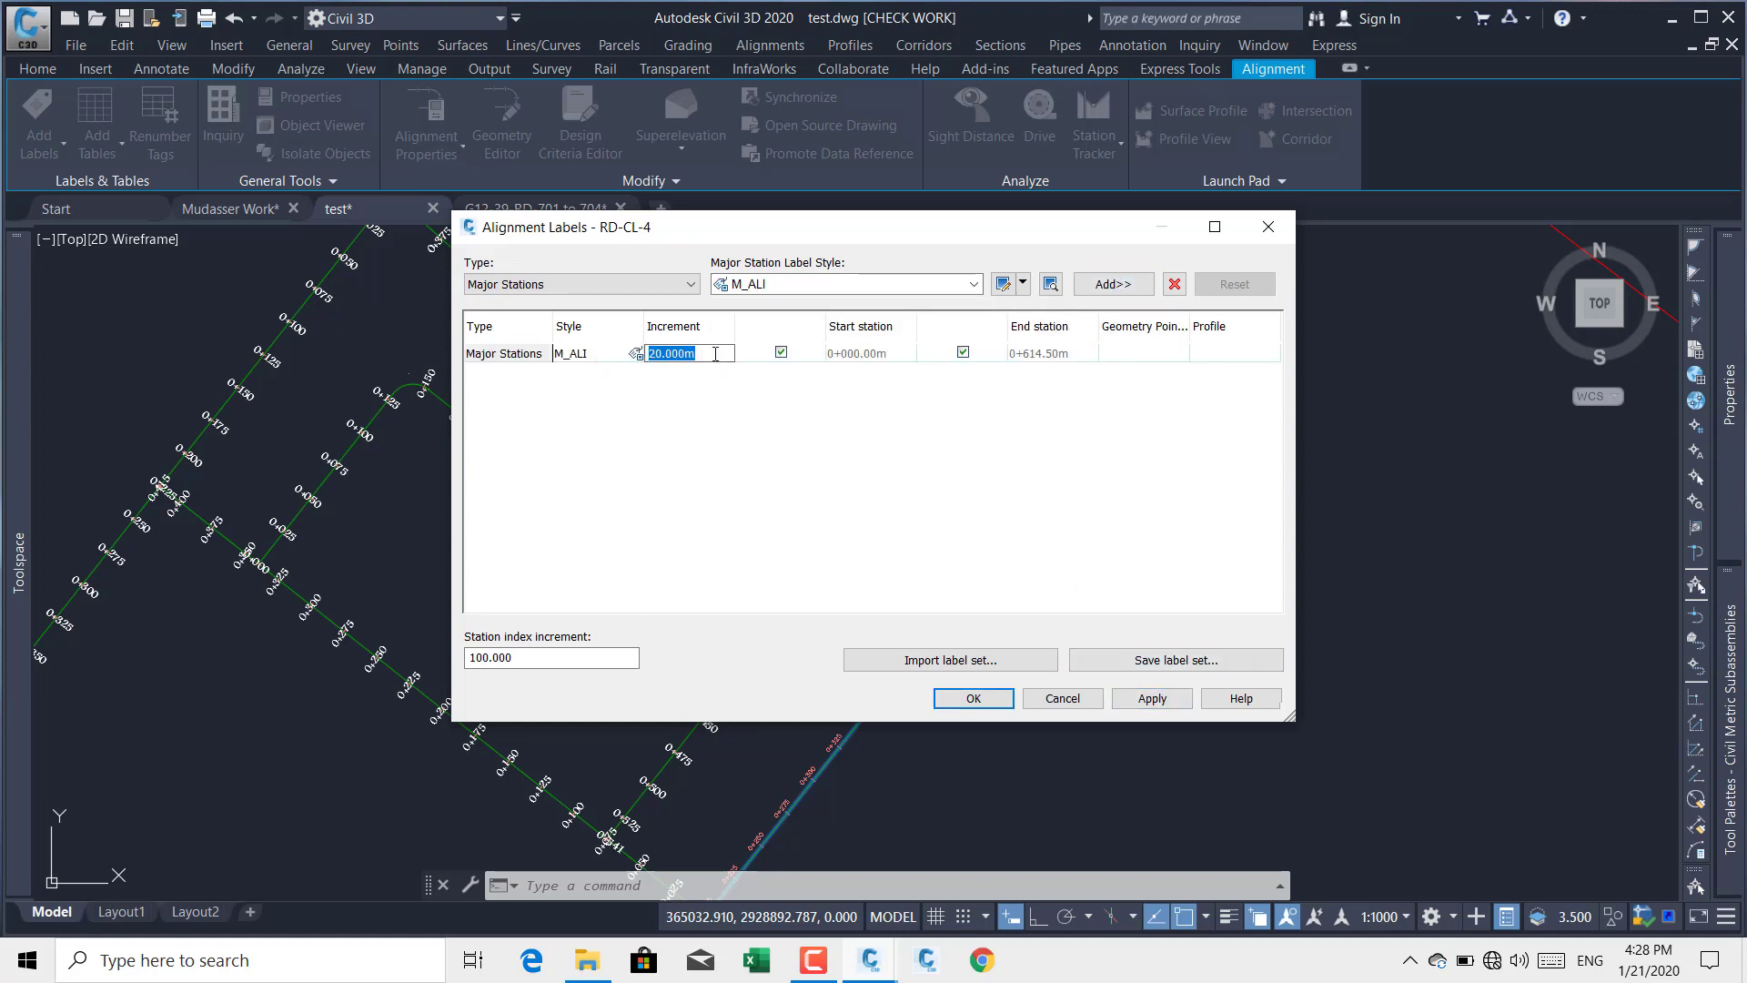
pyautogui.click(965, 698)
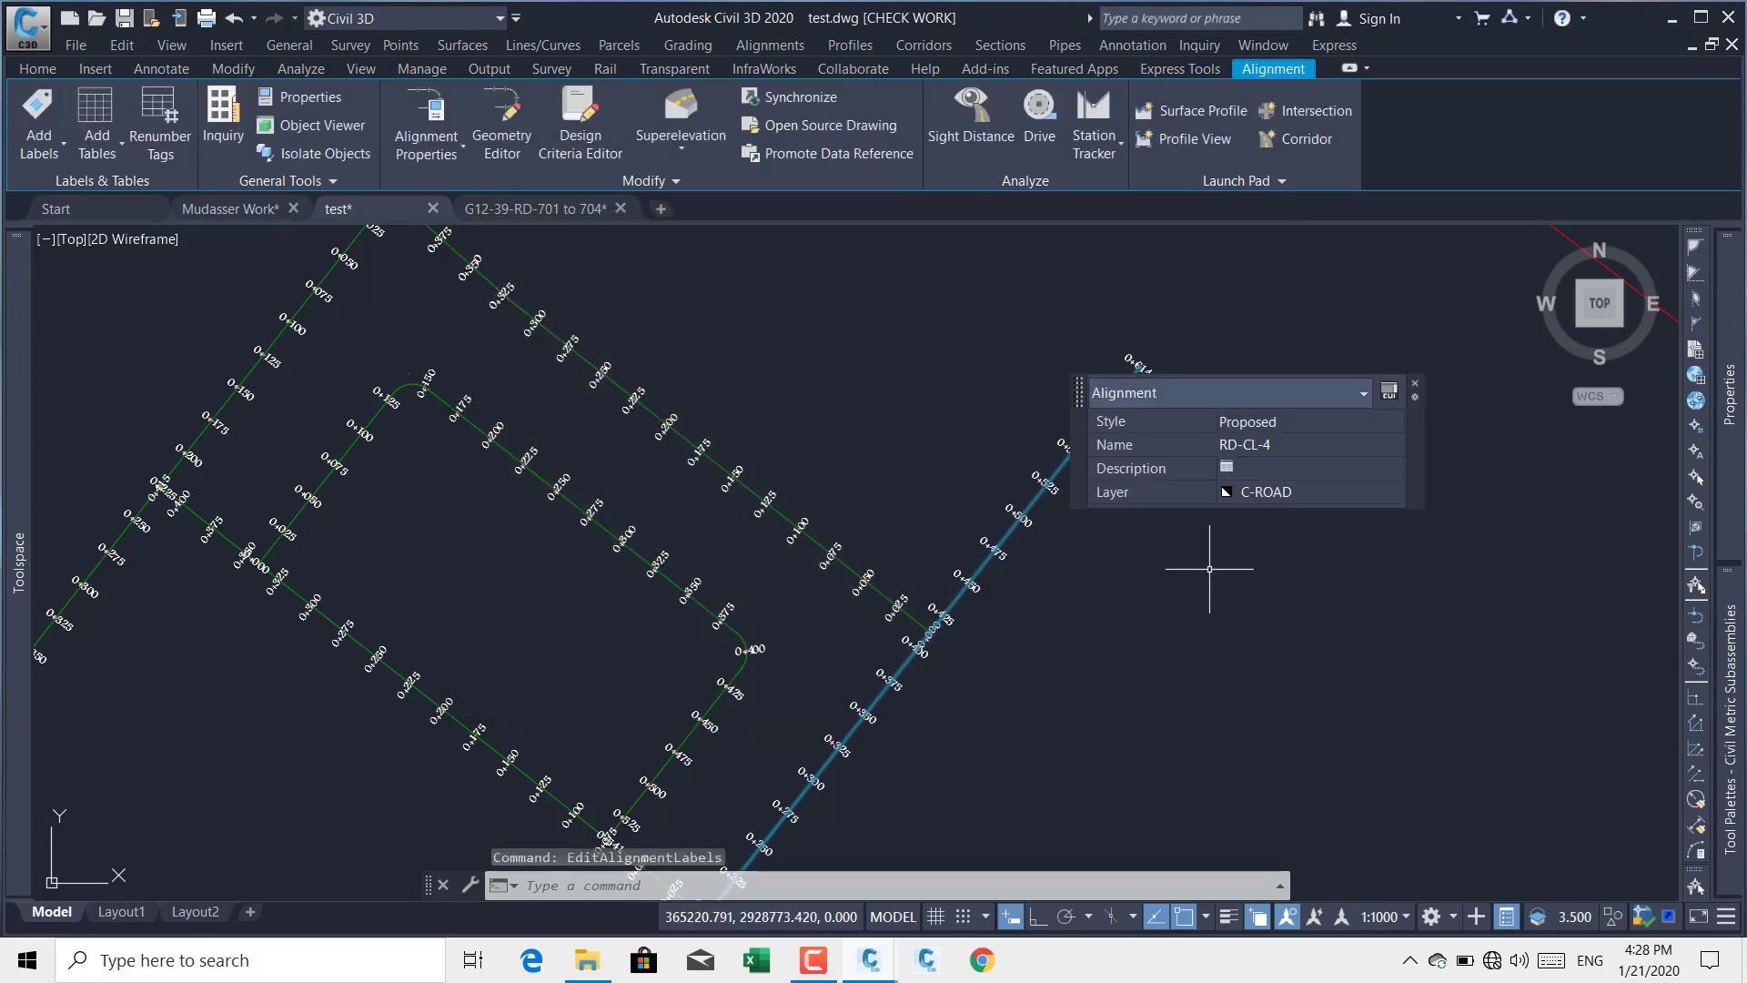
pyautogui.press('Escape')
pyautogui.scroll(-3, 944, 363)
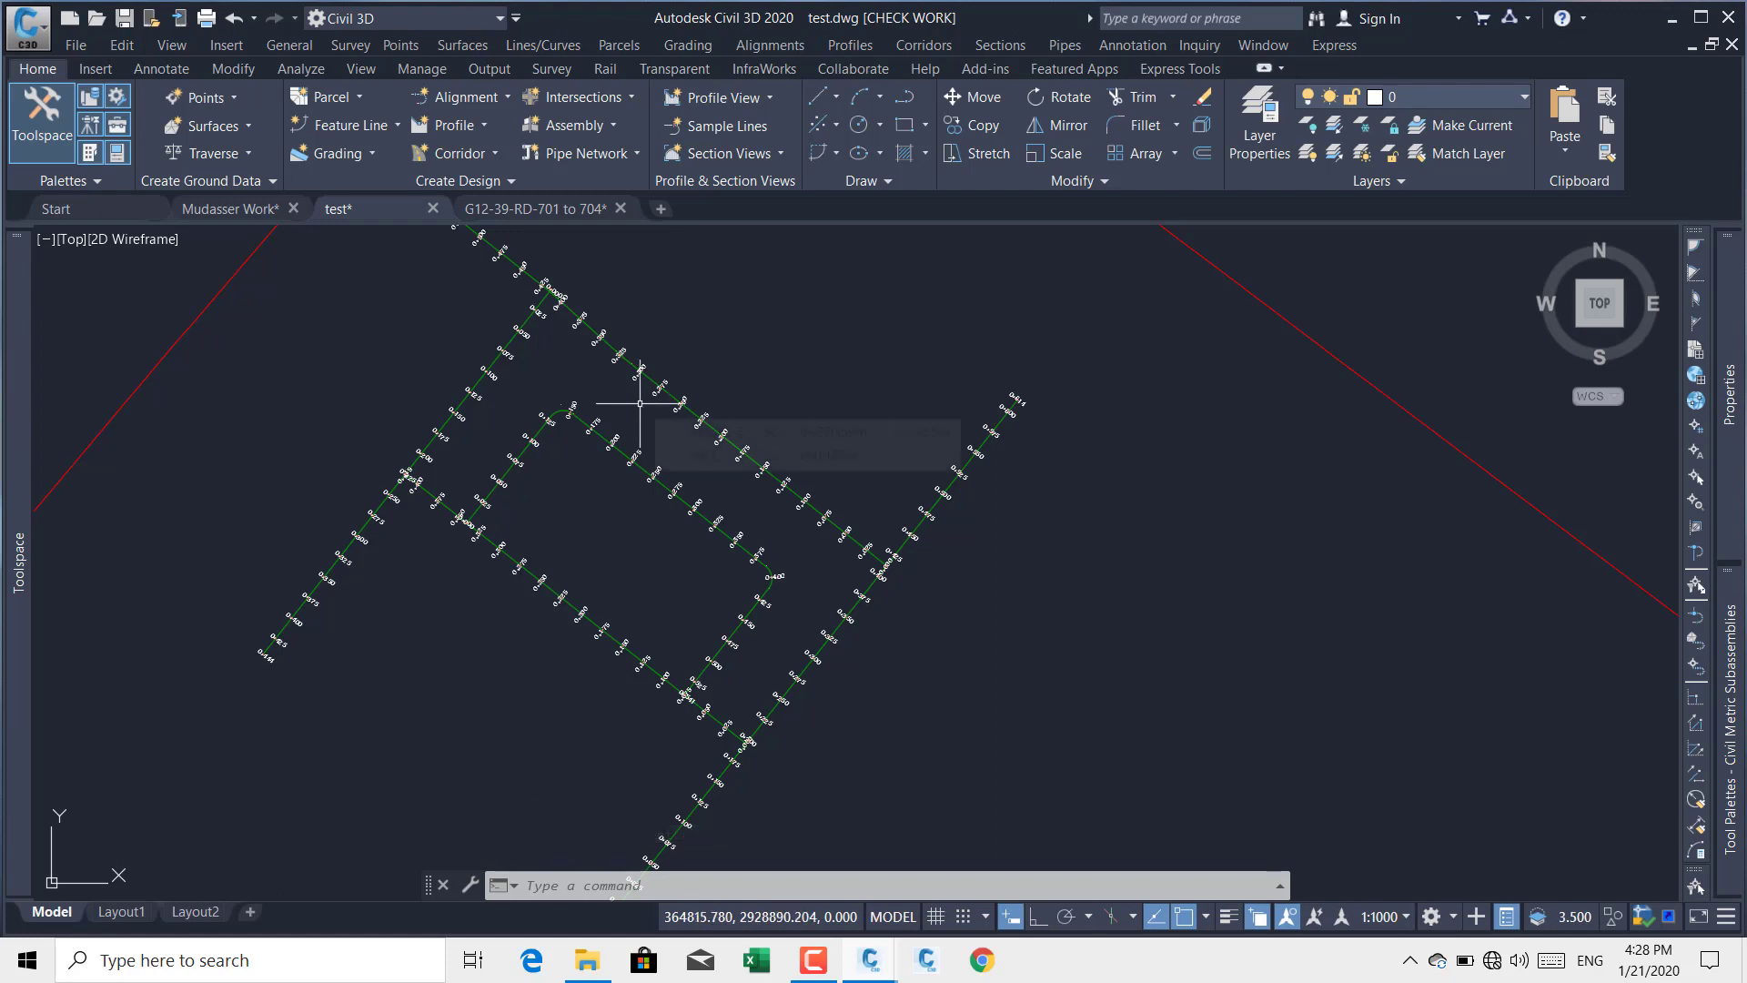
# Step: Switch to the Mudasser Work drawing and examine where RD-CL-07 and the neighbouring roads meet RD-CL-04
pyautogui.moveTo(639, 403)
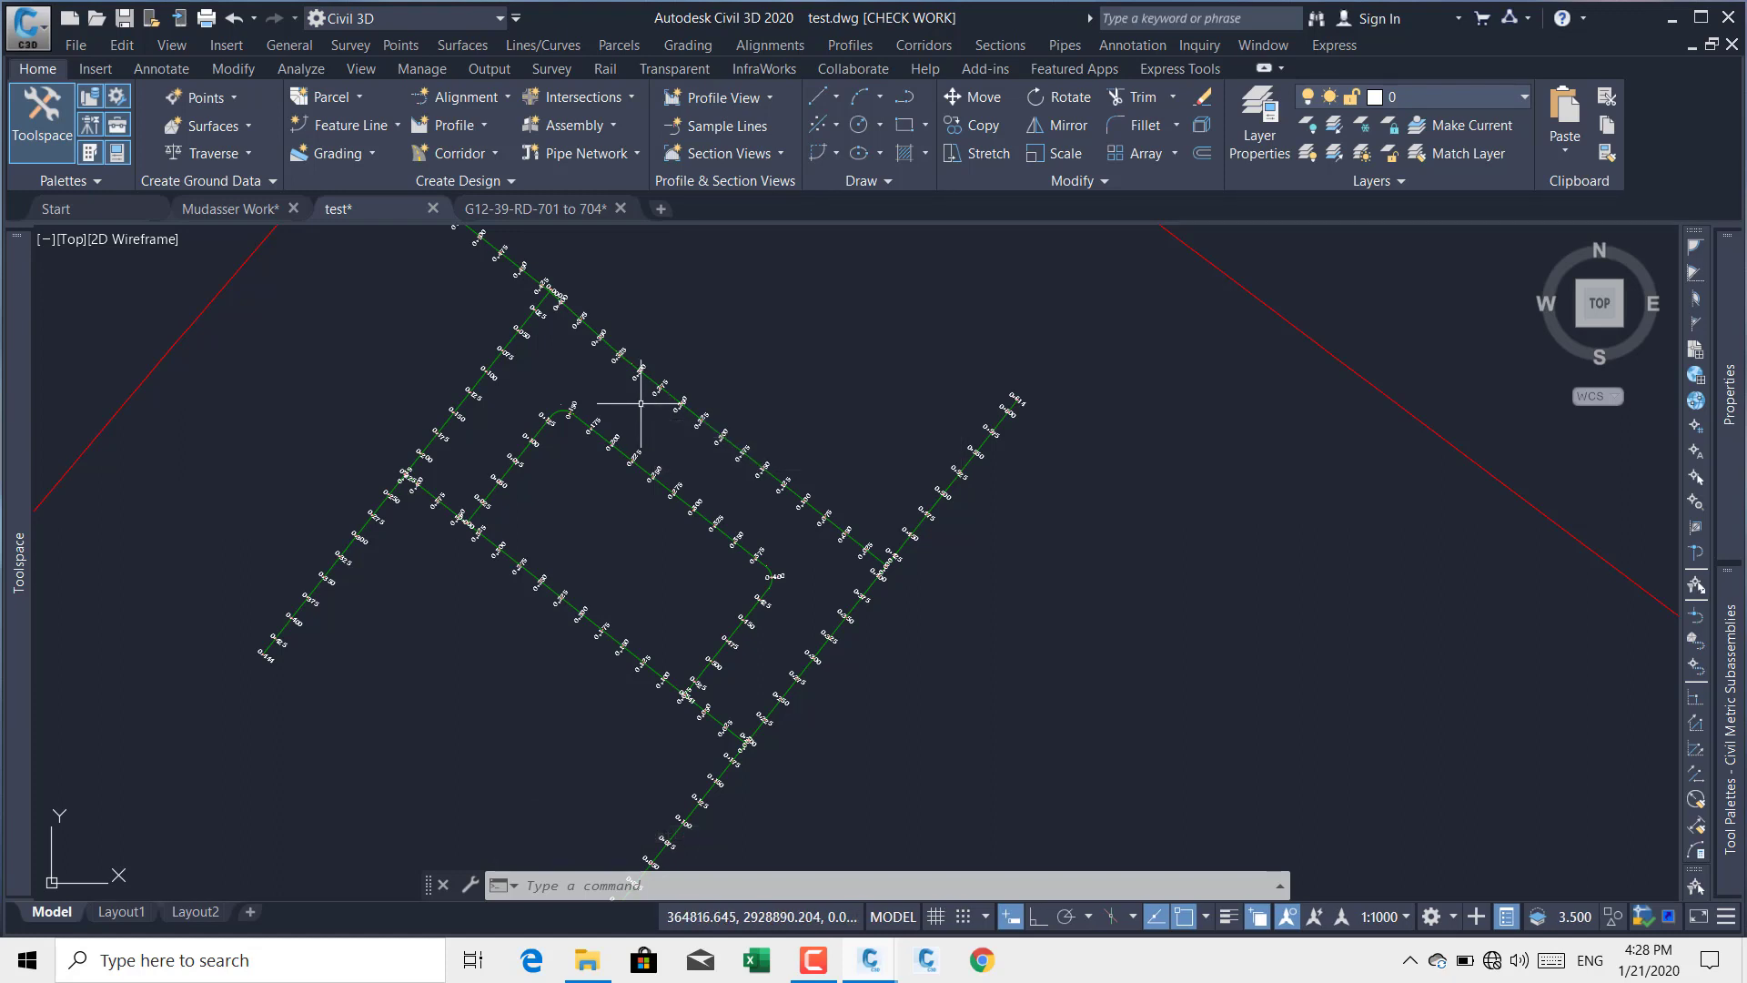
pyautogui.click(240, 213)
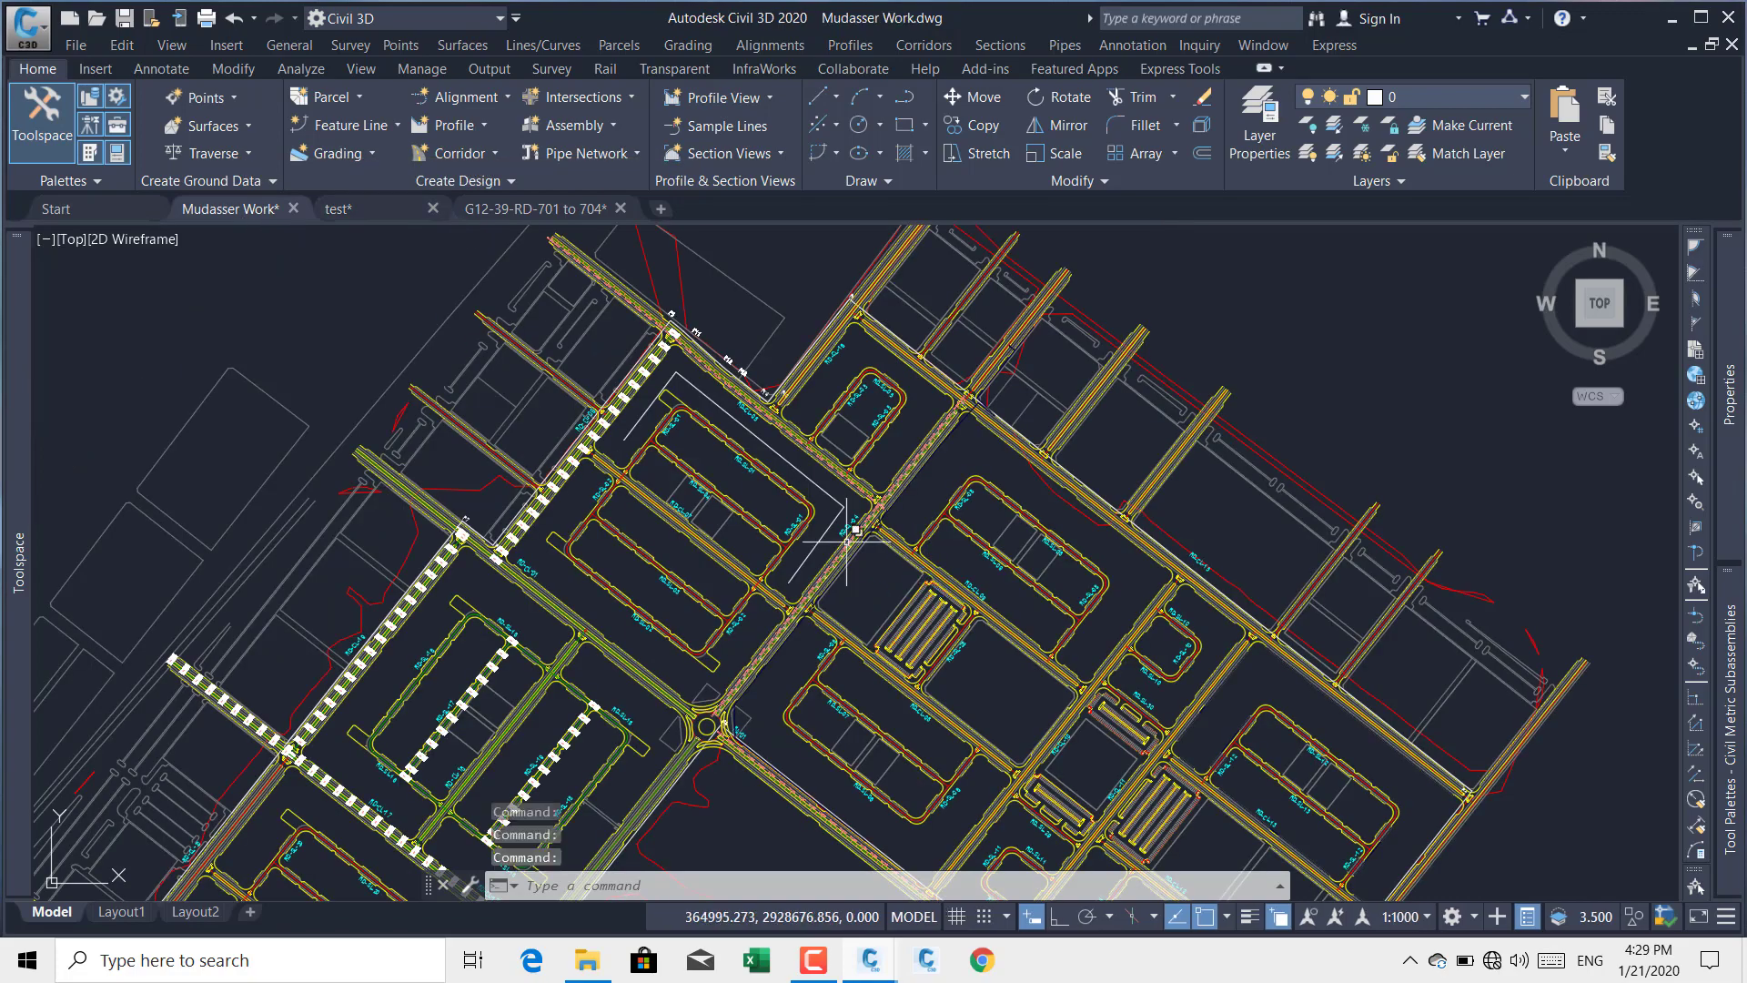
pyautogui.moveTo(847, 534); pyautogui.dragTo(899, 466, button='middle')
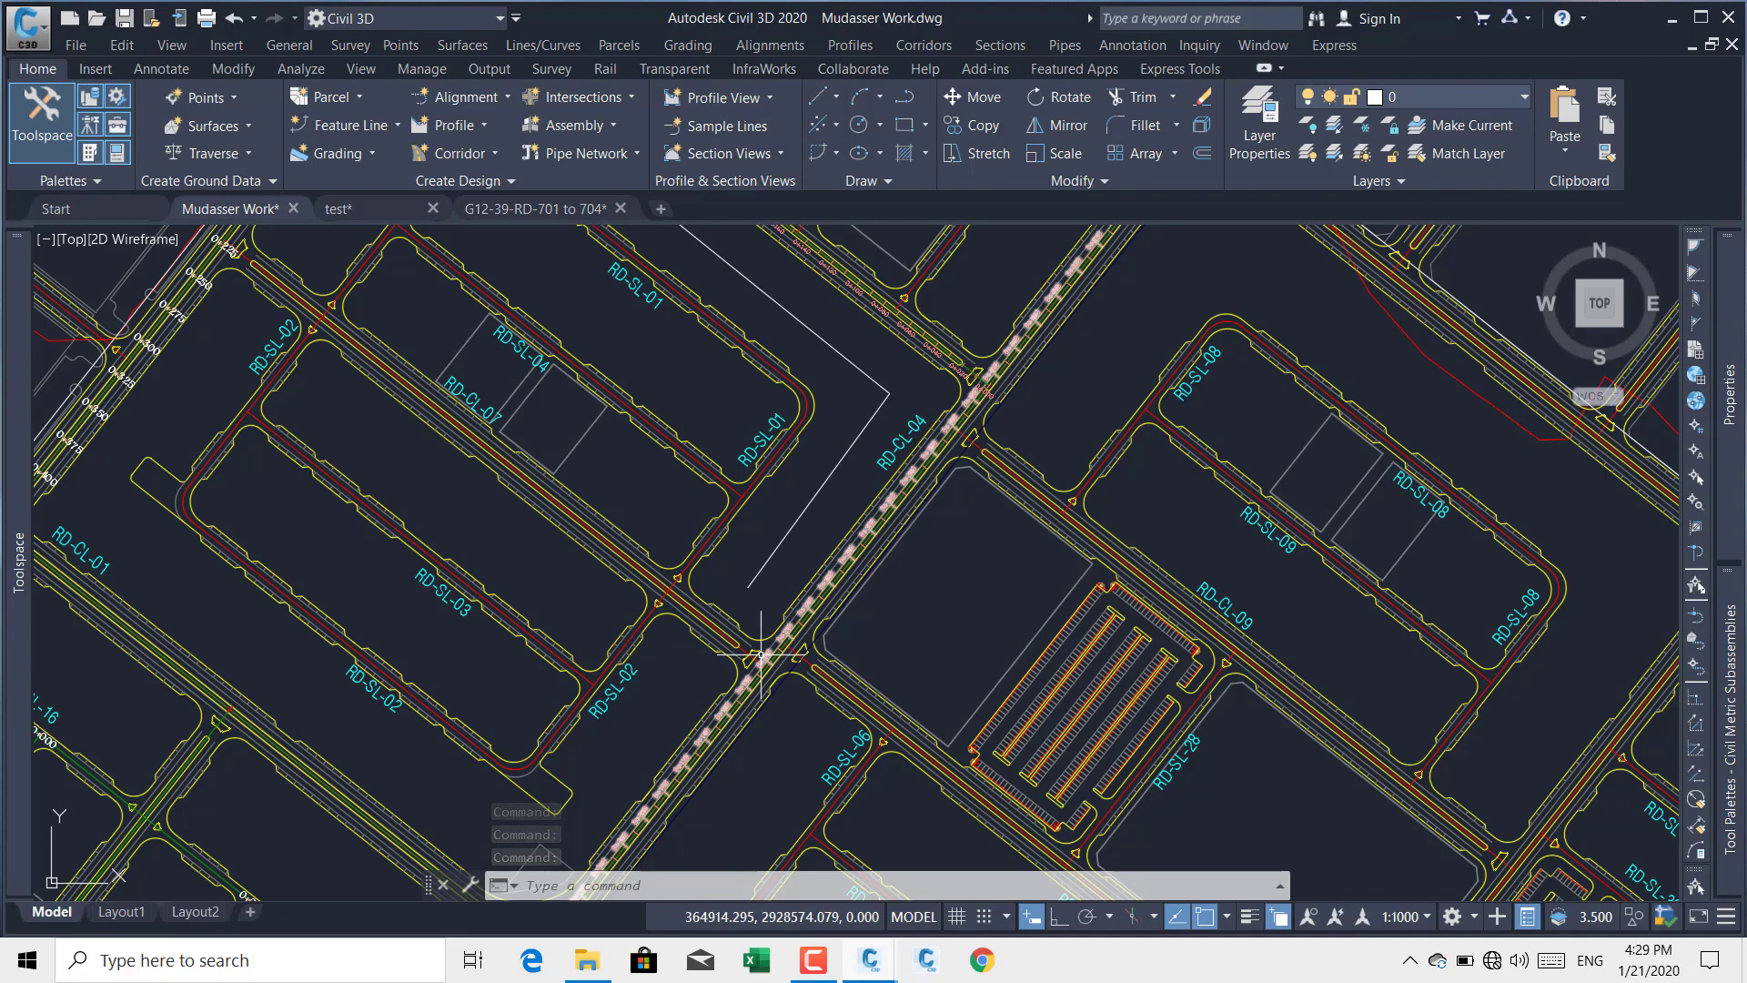
pyautogui.scroll(4, 777, 639)
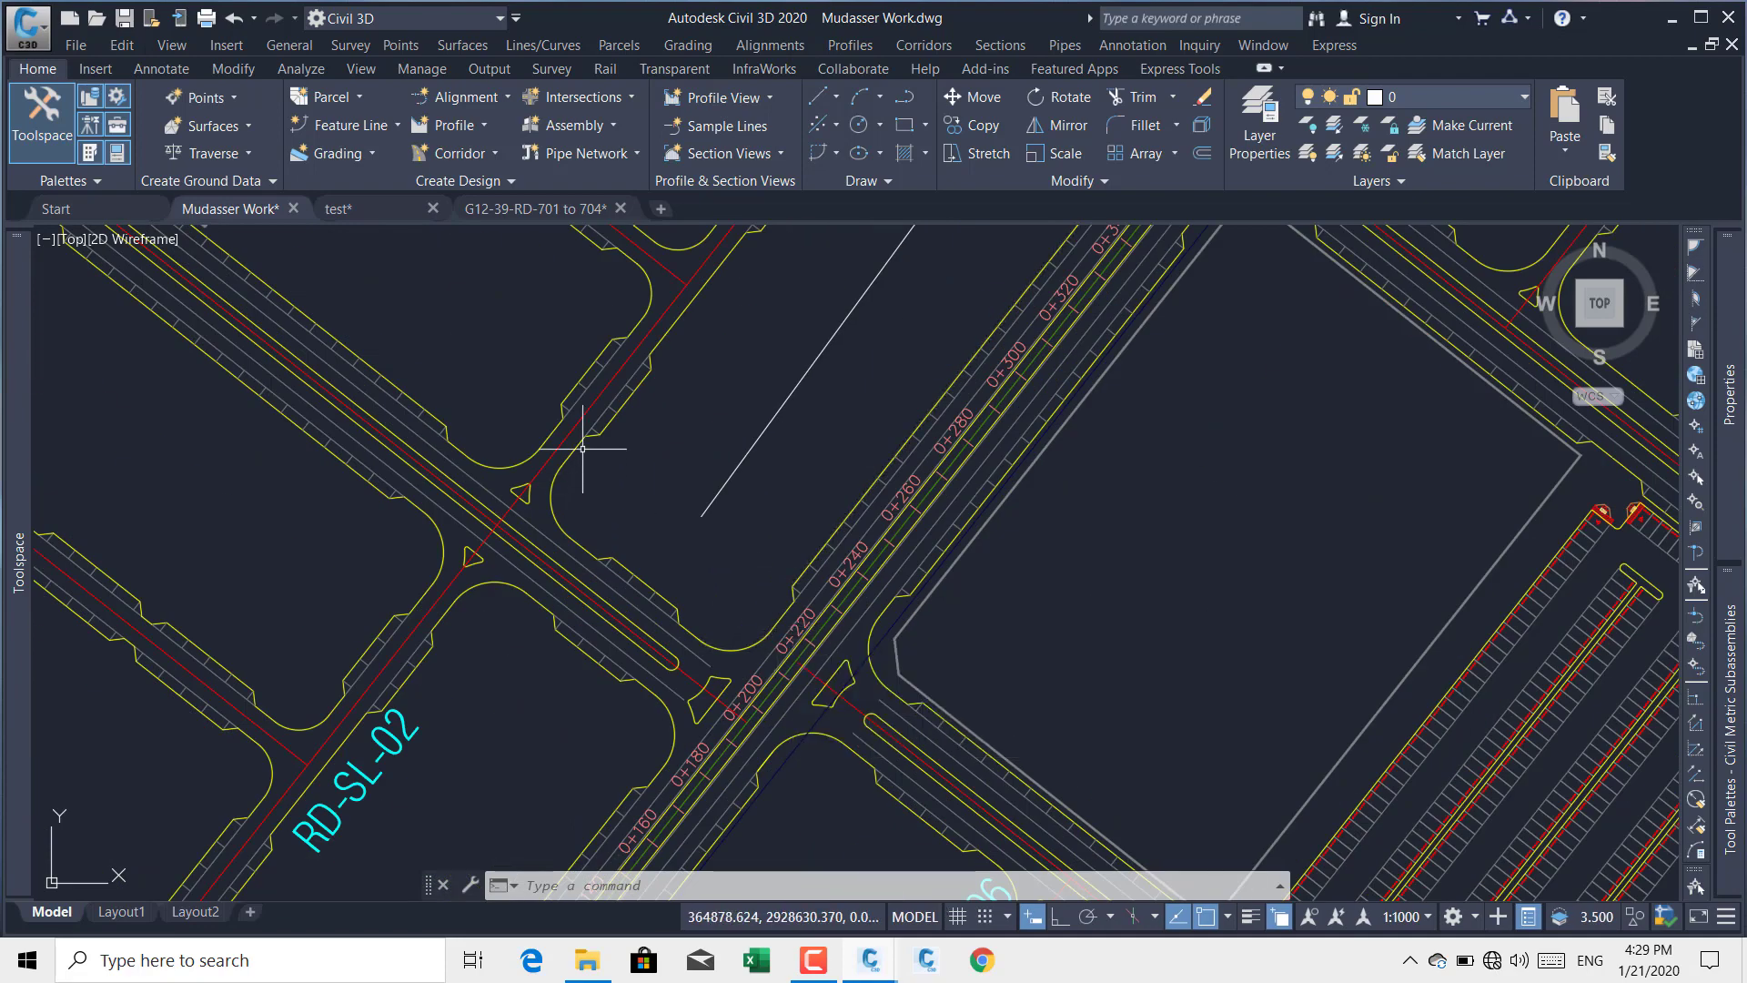
pyautogui.moveTo(585, 460); pyautogui.dragTo(511, 586, button='middle')
pyautogui.moveTo(728, 350); pyautogui.dragTo(696, 441, button='middle')
pyautogui.scroll(-4, 753, 368)
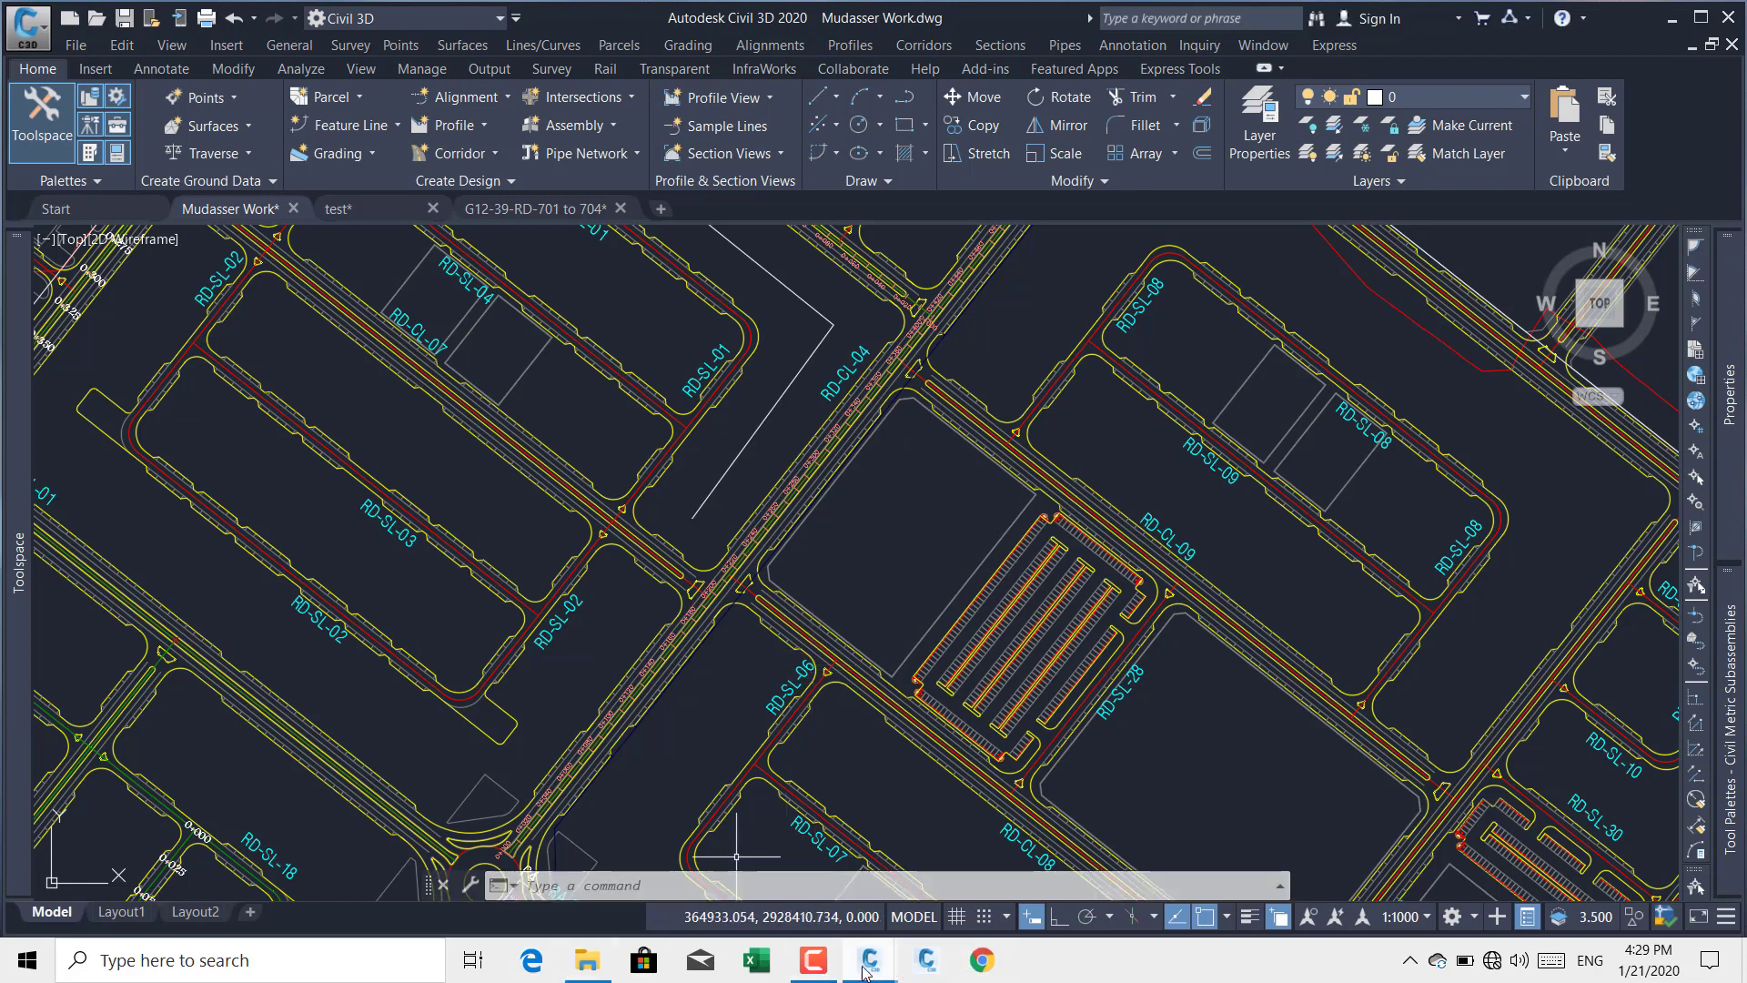
# Step: Compare the alignment junctions along RD-CL-4 in the test drawing with the road layout in the Mudasser Work drawing
pyautogui.click(344, 209)
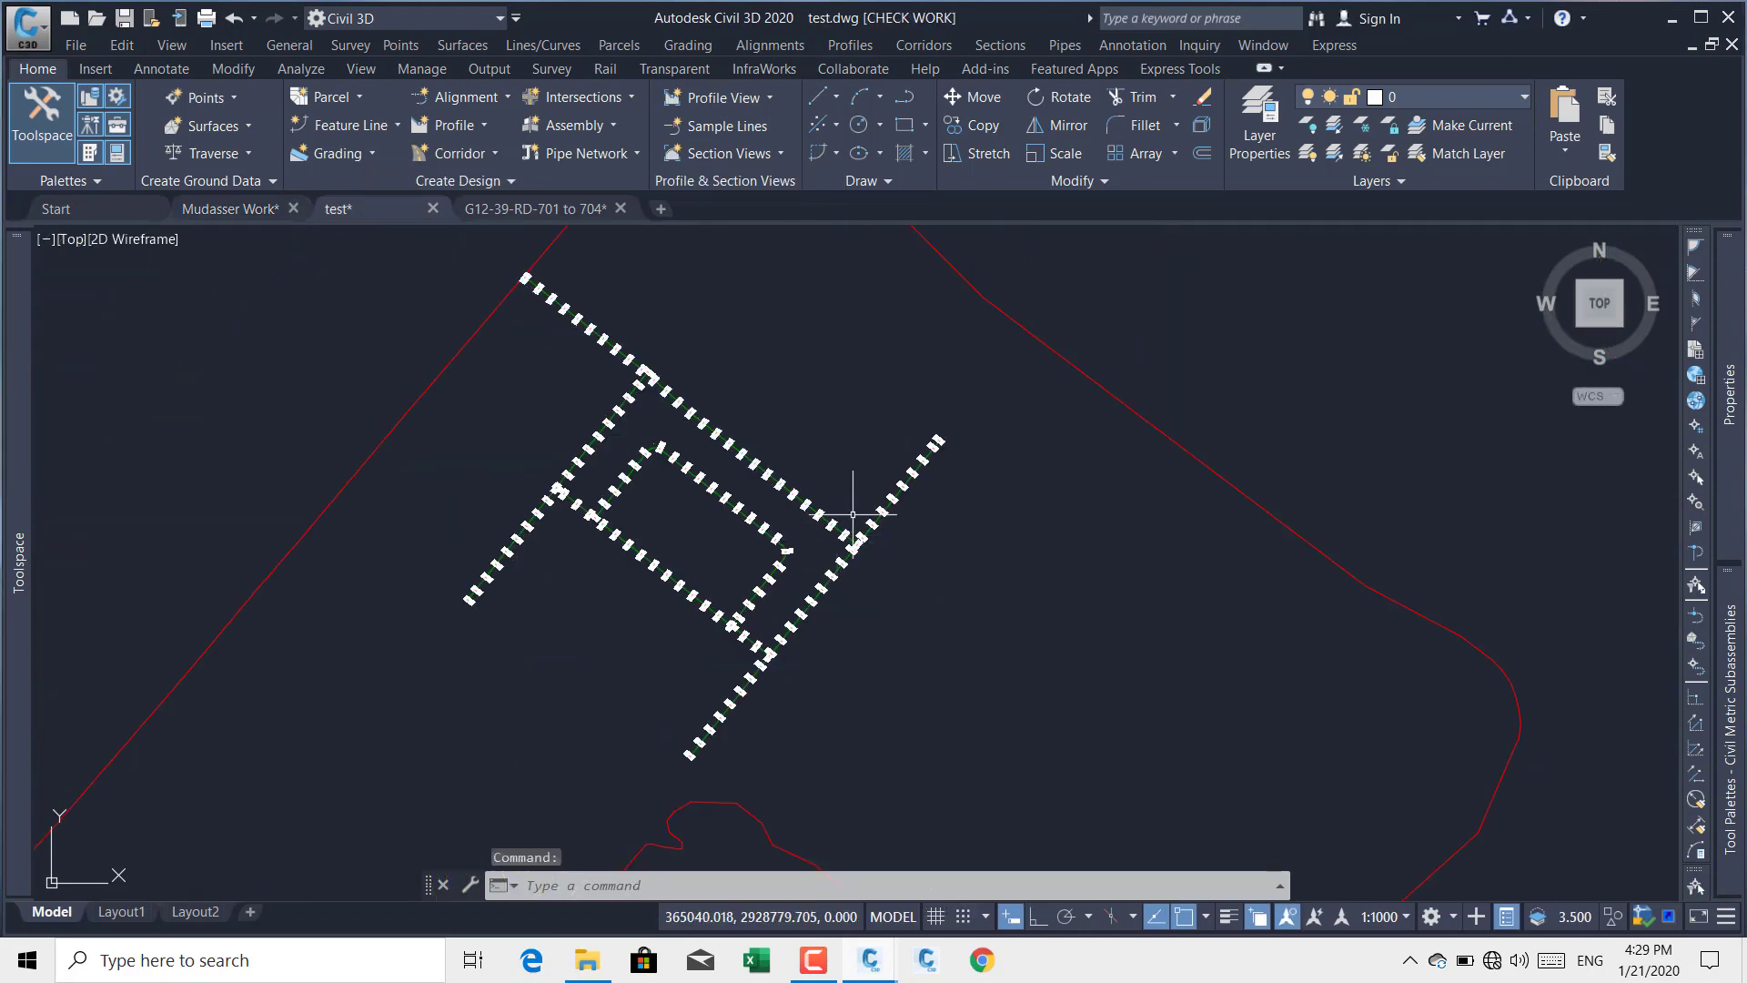
pyautogui.scroll(6, 785, 456)
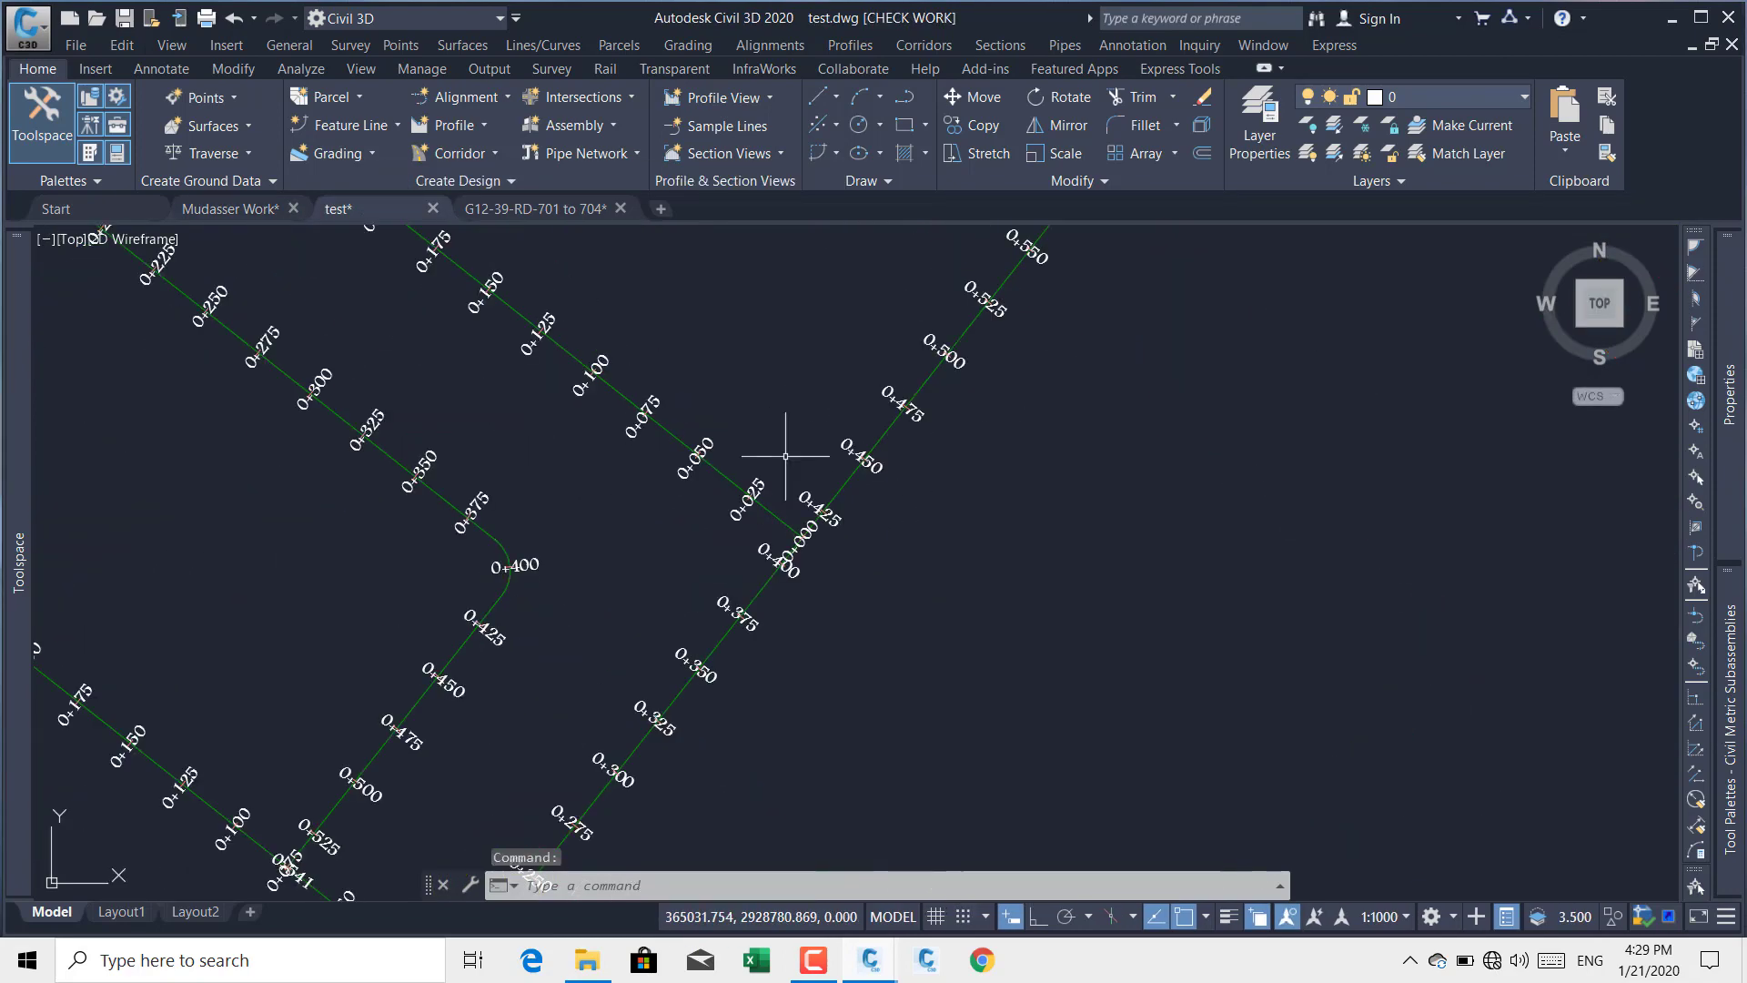
pyautogui.moveTo(780, 565); pyautogui.dragTo(752, 538, button='middle')
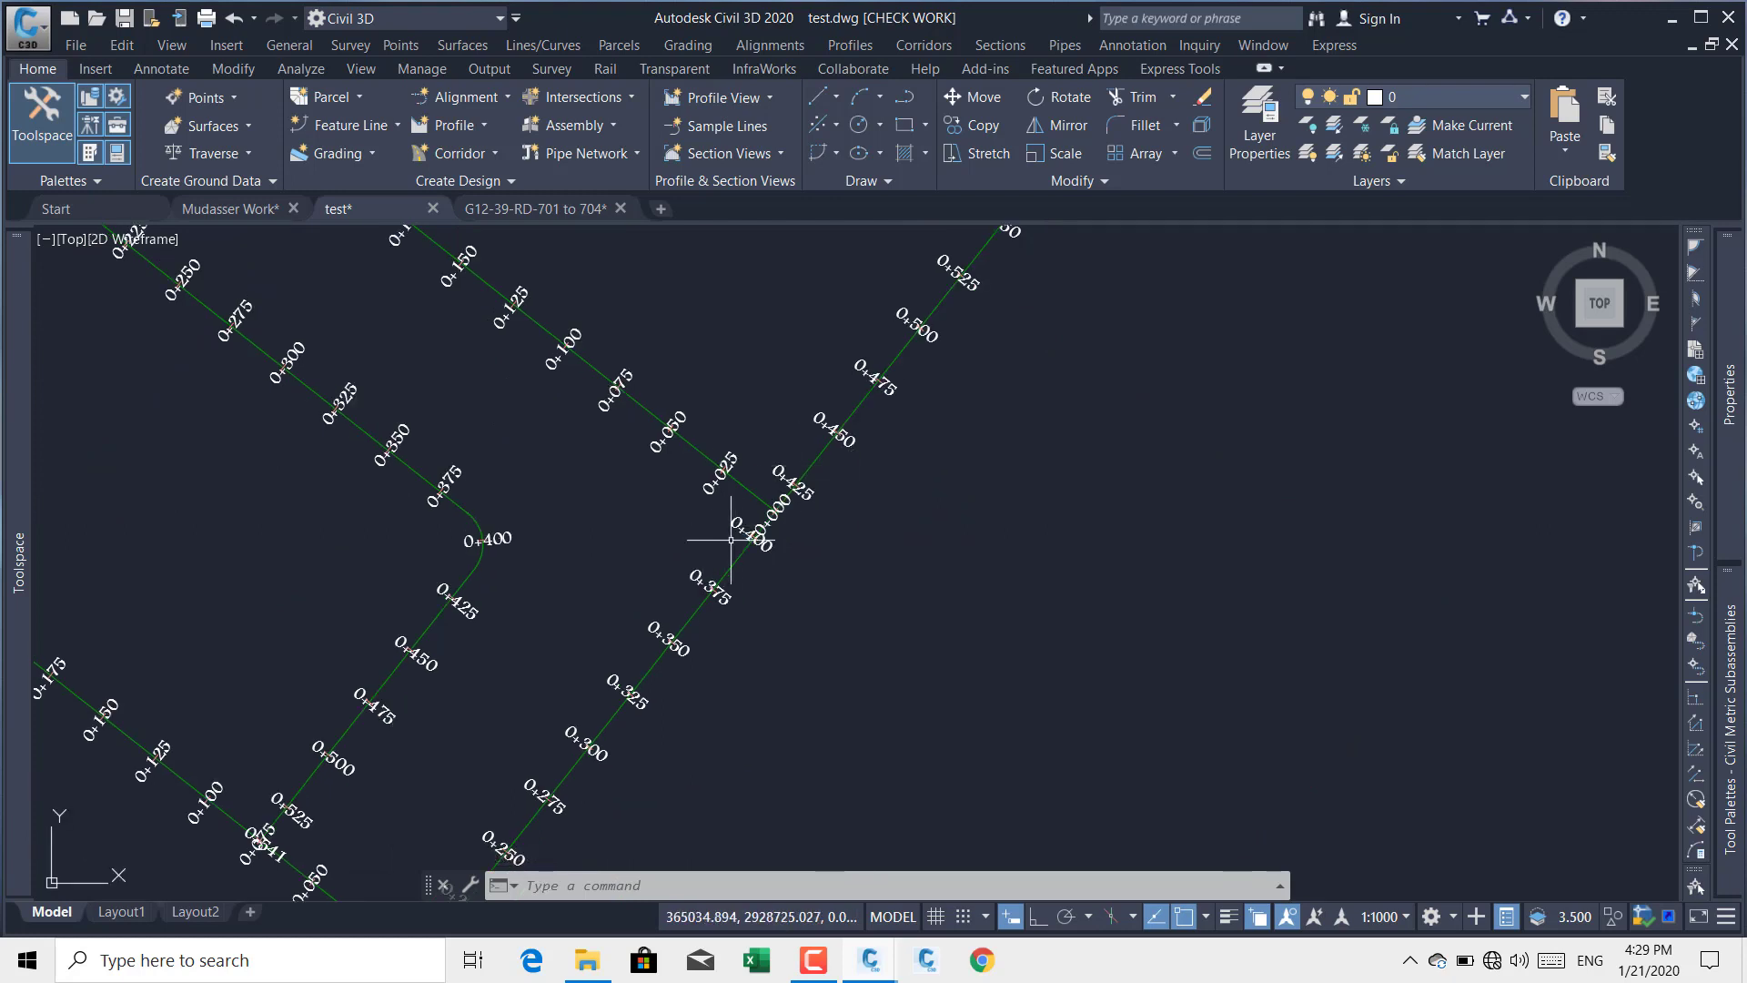
pyautogui.scroll(-5, 682, 418)
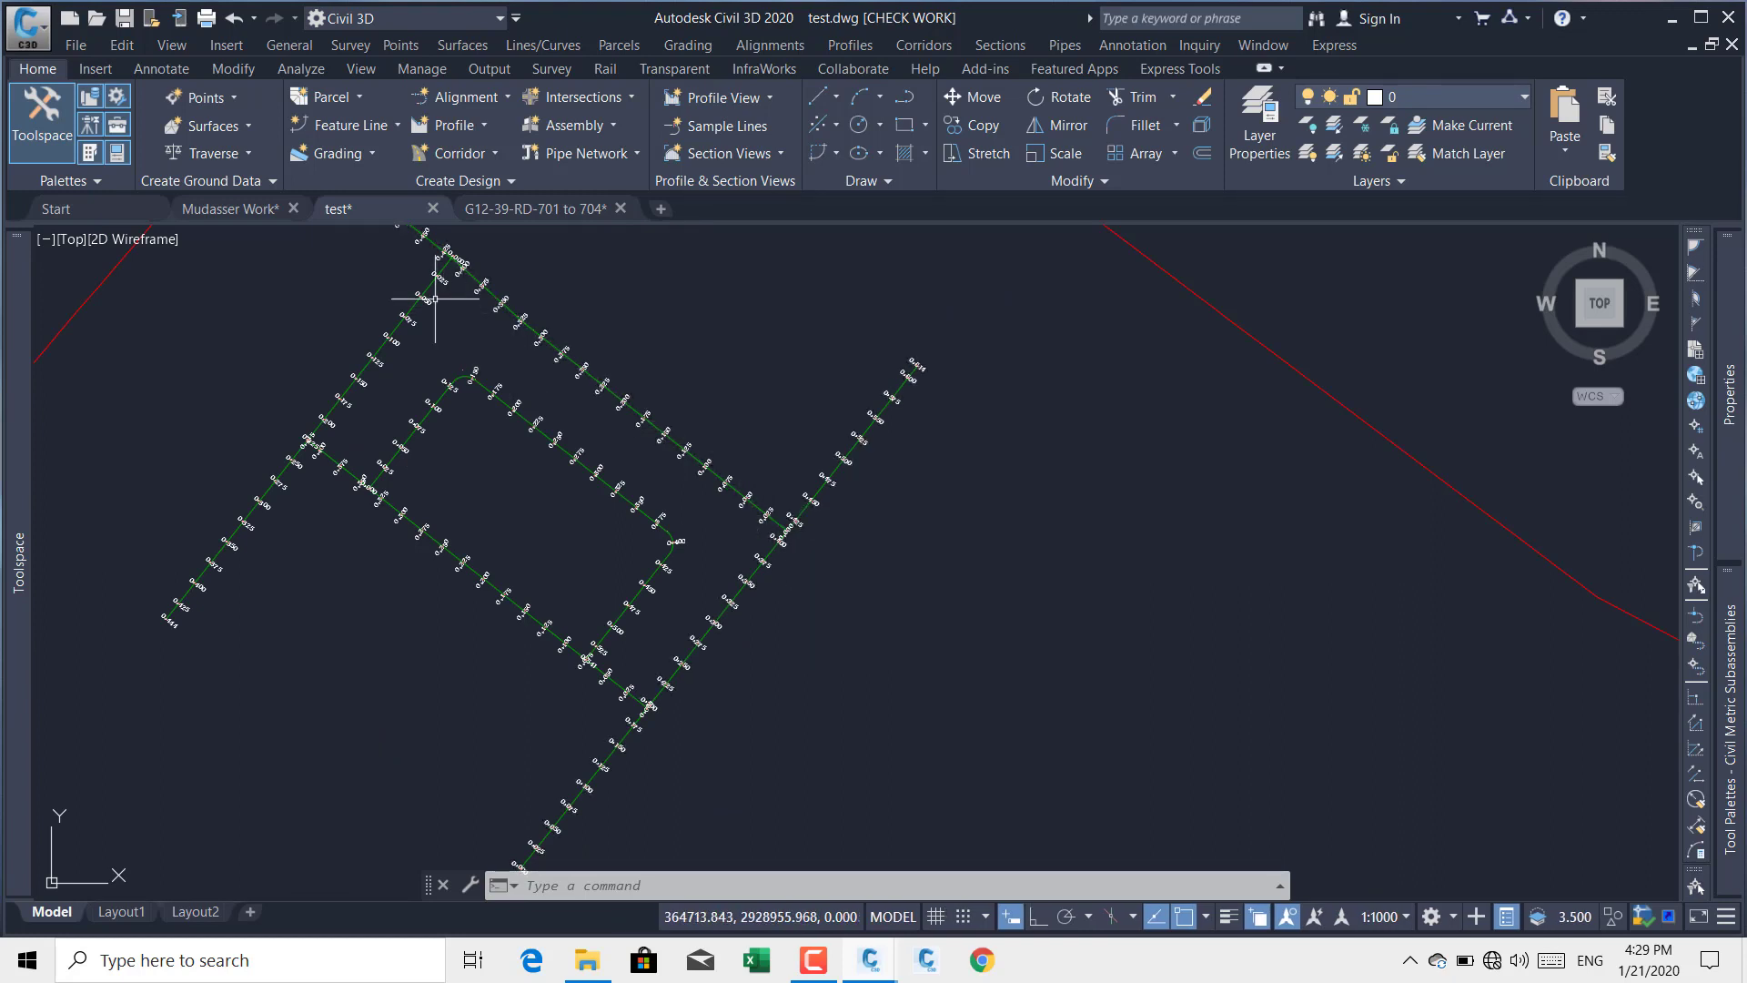
pyautogui.click(258, 211)
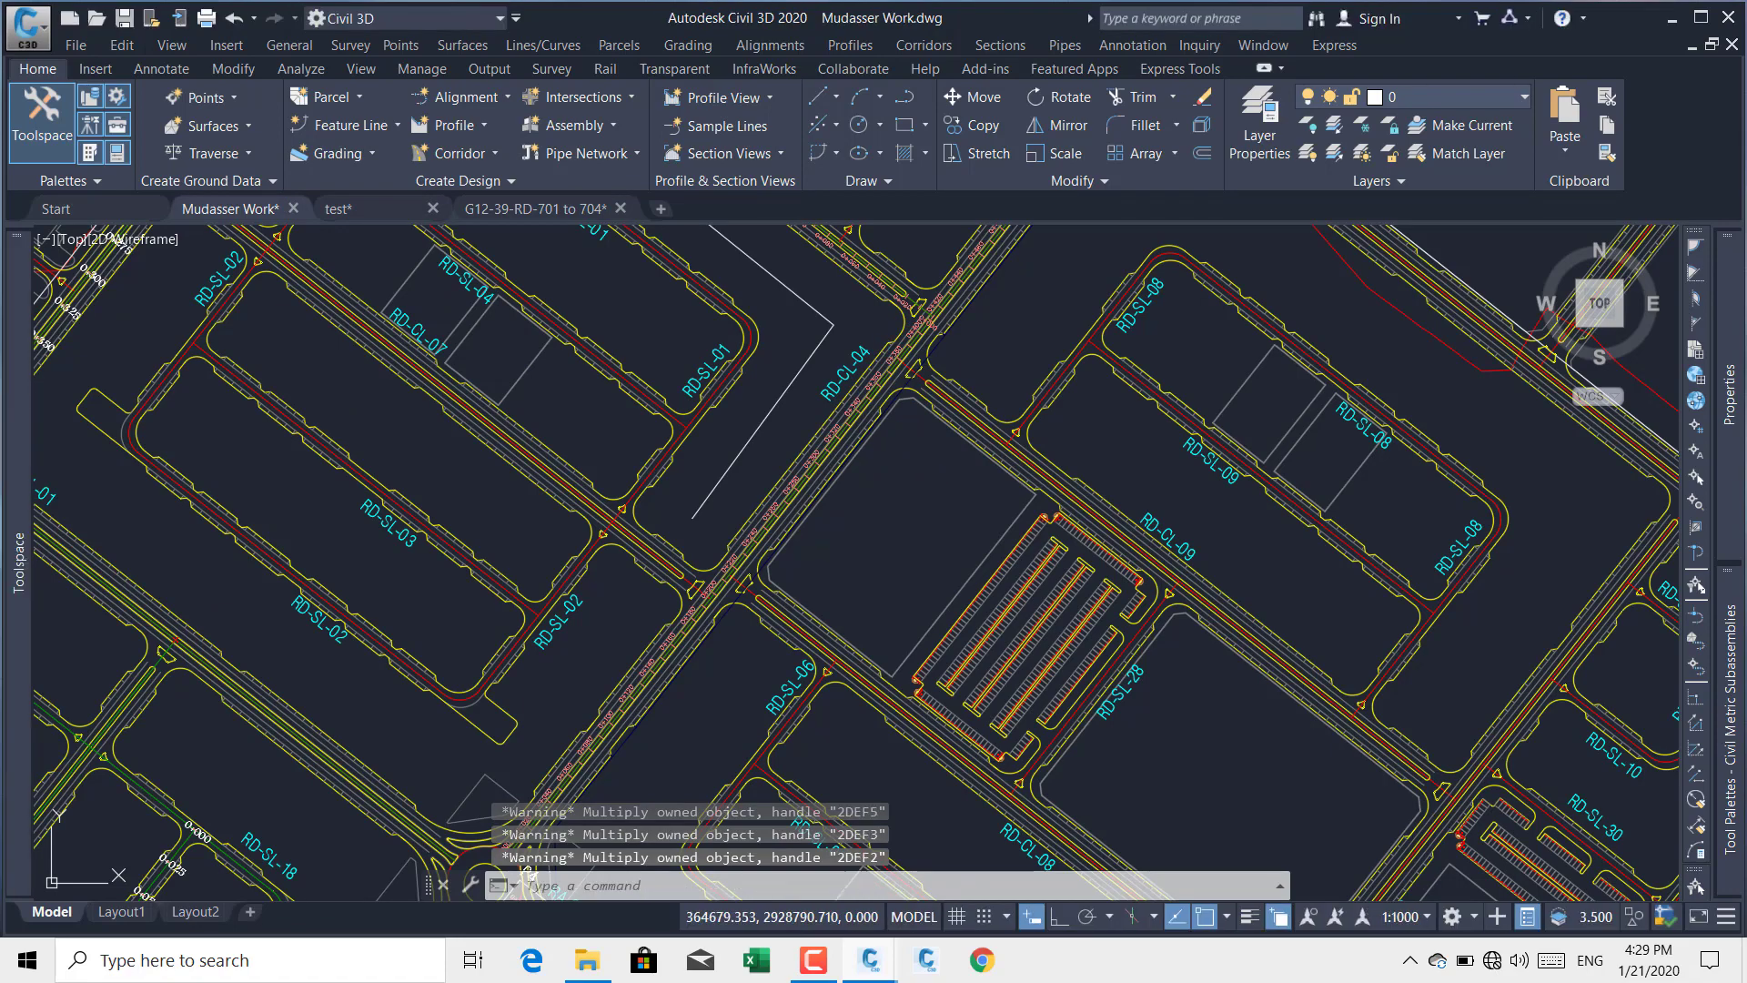
pyautogui.moveTo(892, 556); pyautogui.dragTo(872, 652, button='middle')
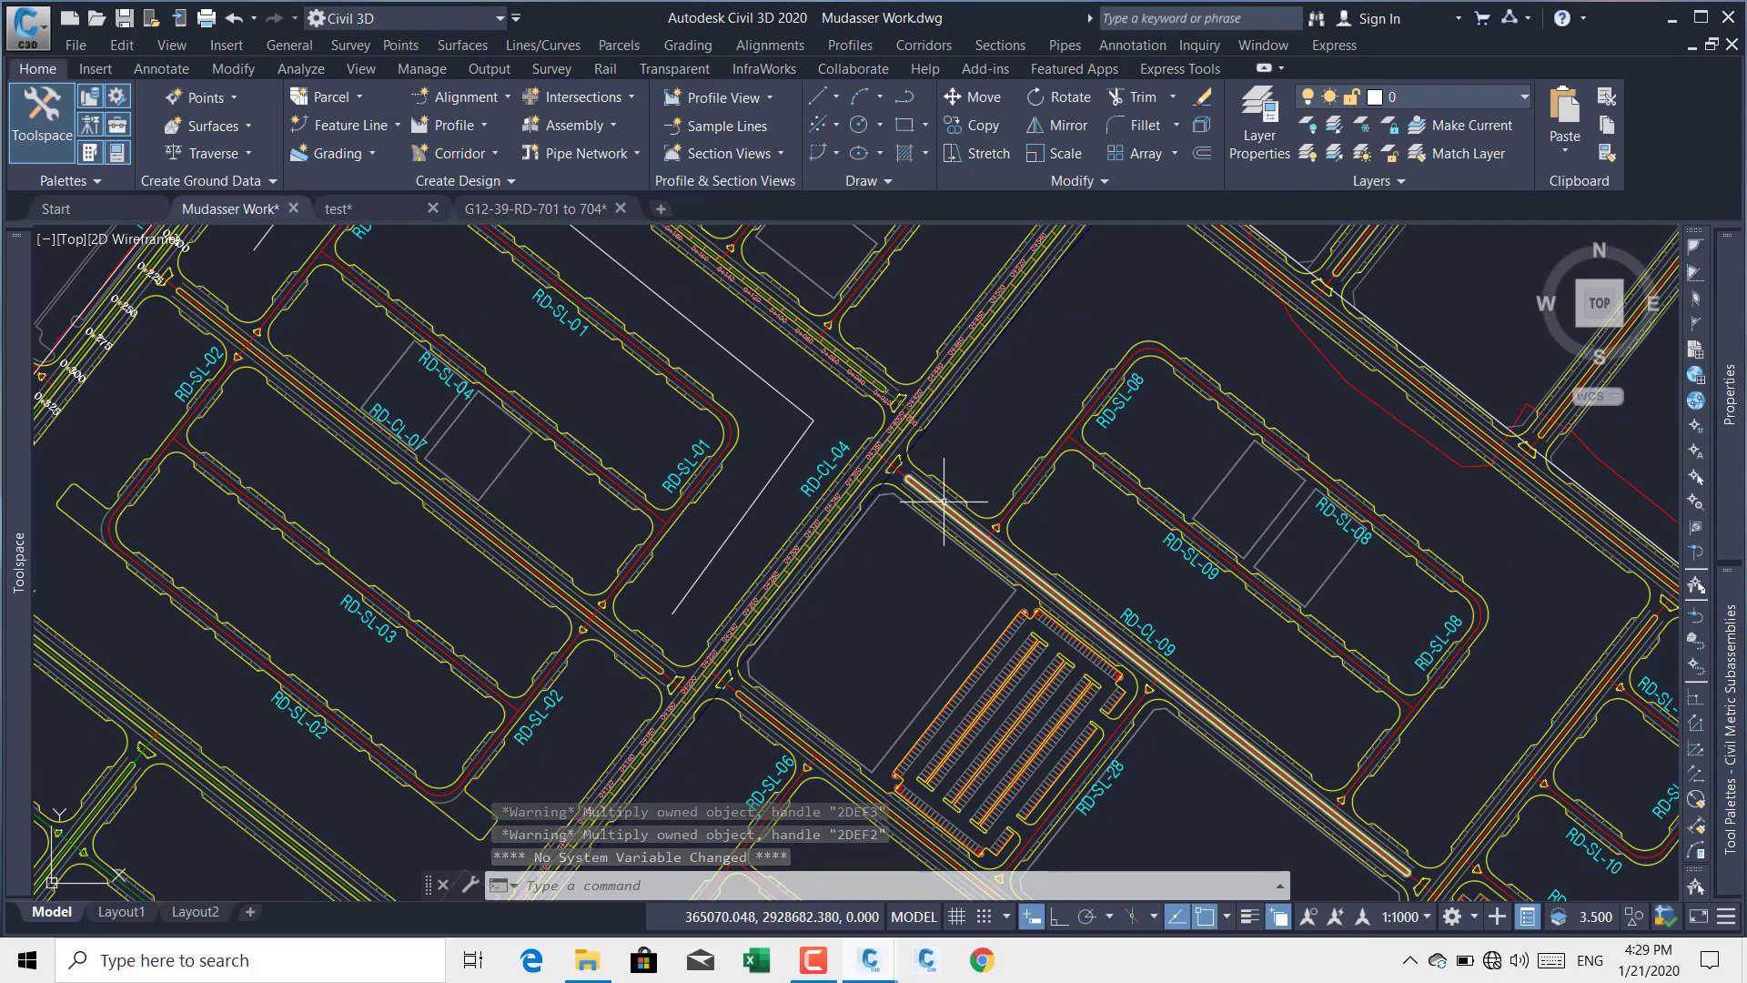
pyautogui.scroll(-4, 937, 495)
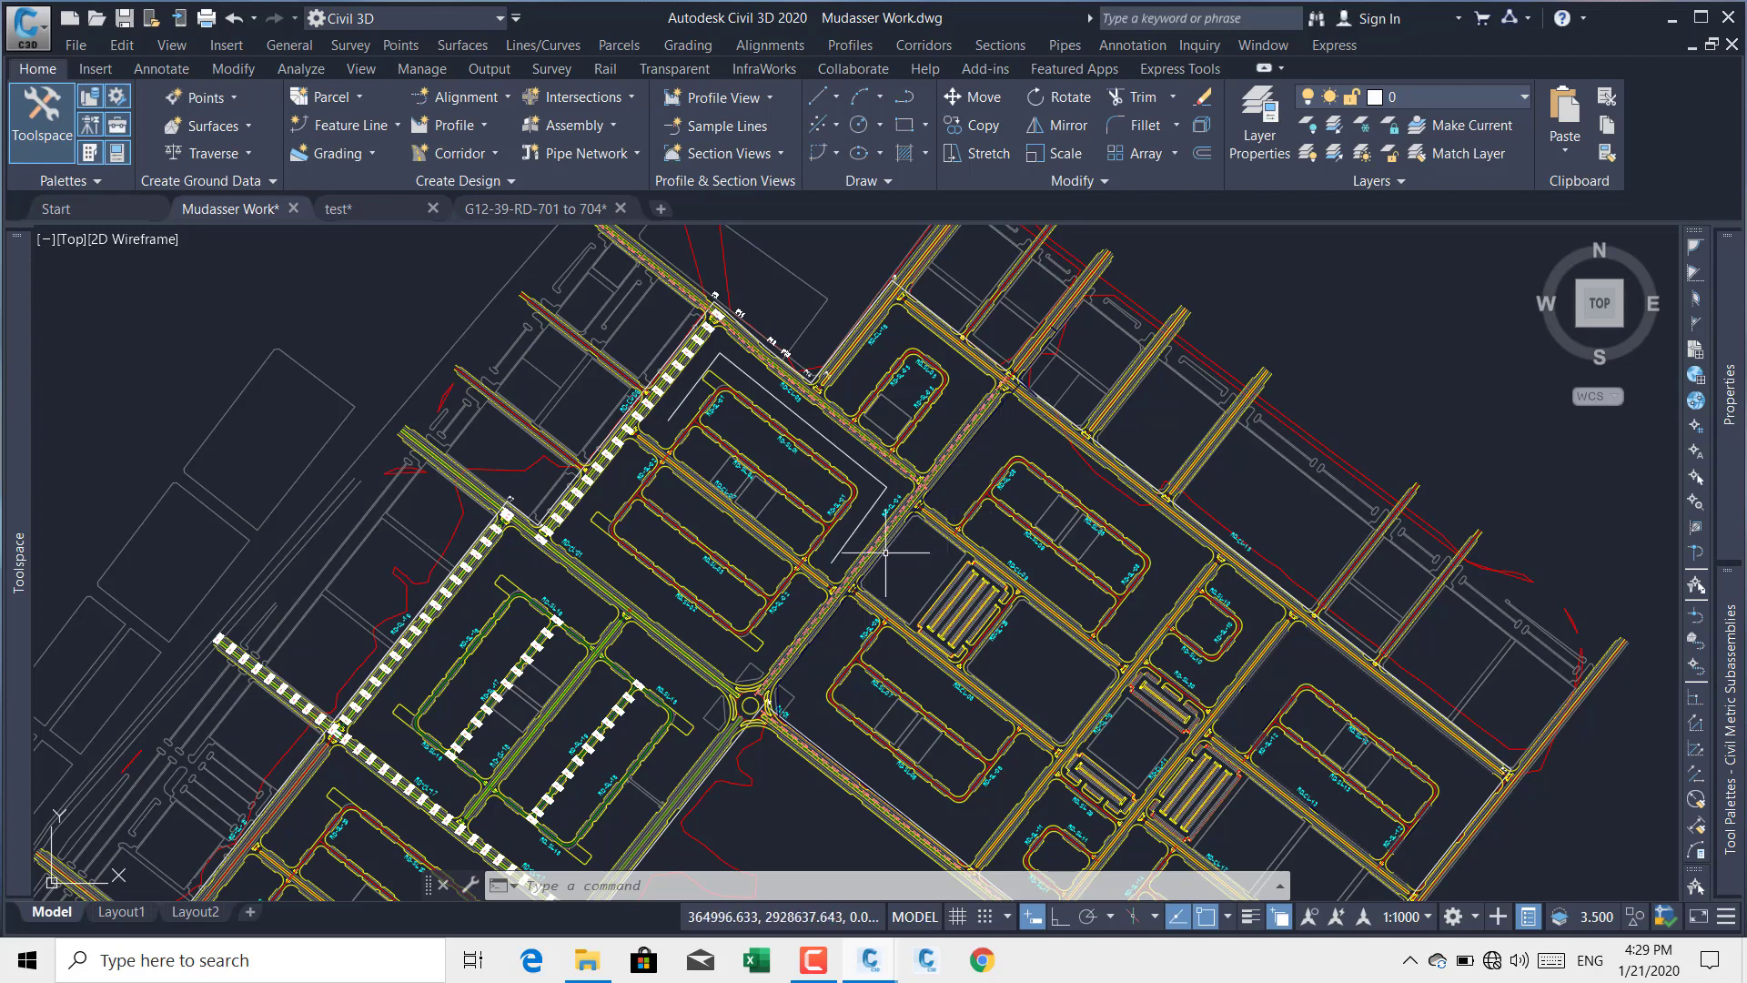
# Step: In the test drawing, create a reference to the RD-CL-04 corridor from the data shortcuts, with the Basic corridor style
pyautogui.click(373, 207)
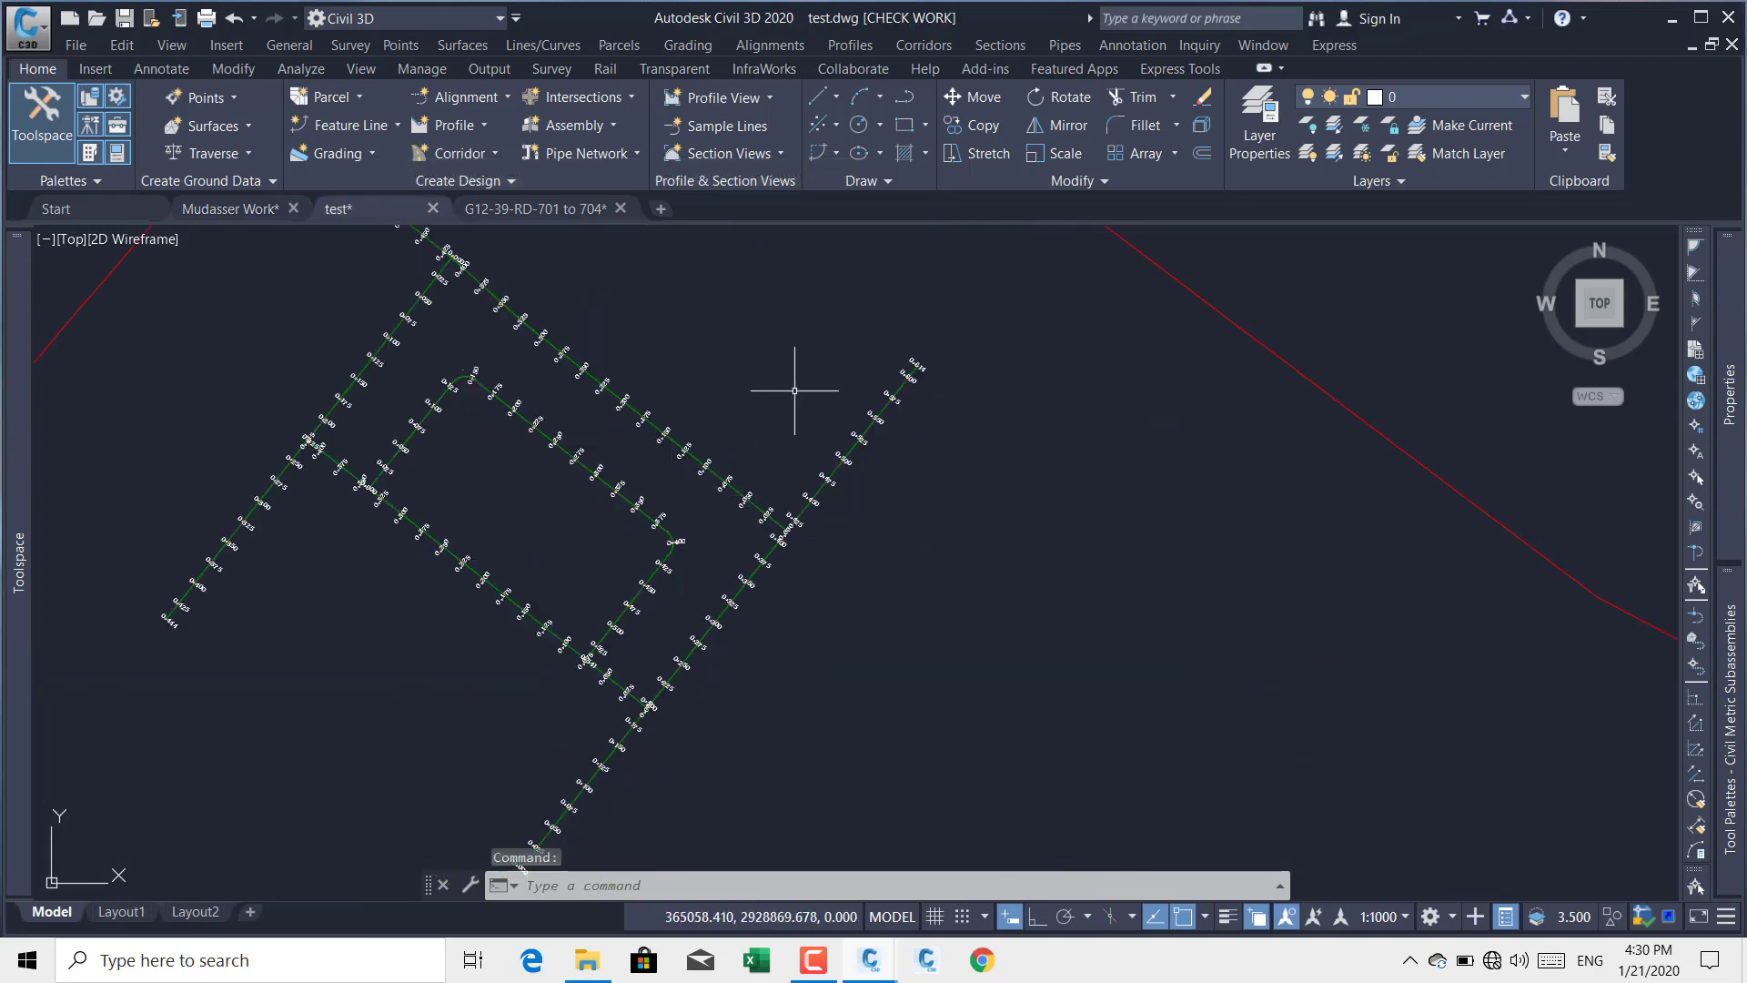
pyautogui.scroll(-3, 830, 370)
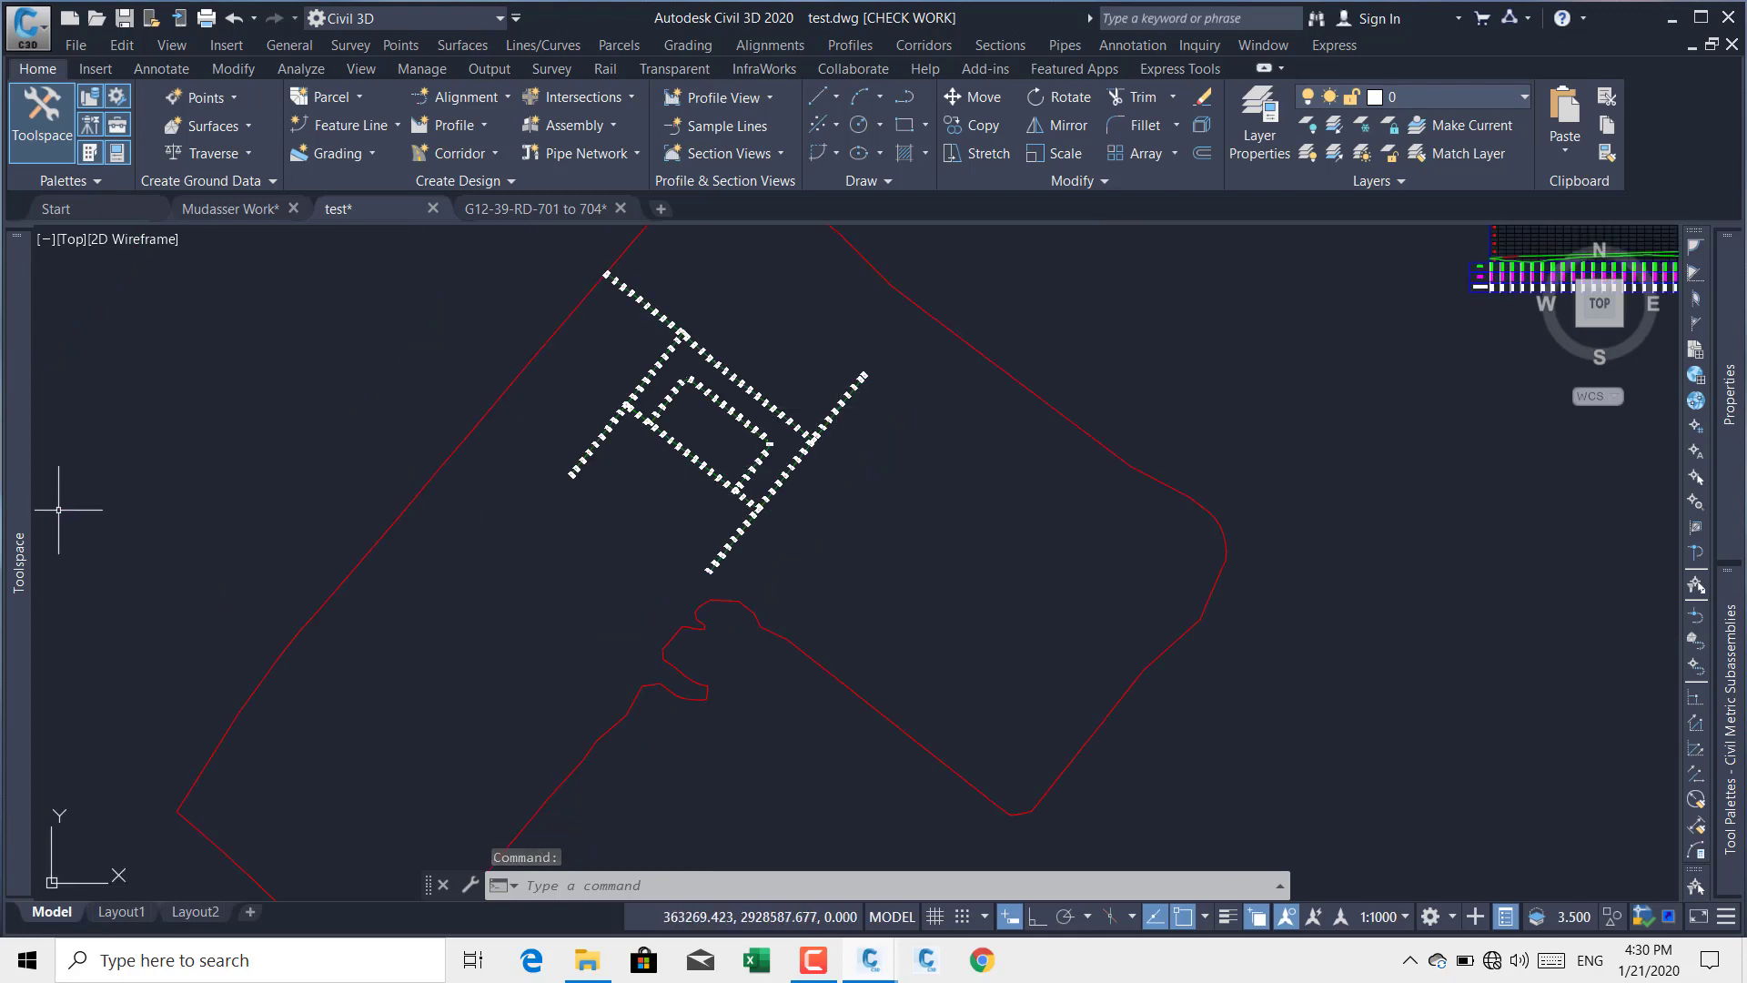
pyautogui.moveTo(18, 509)
pyautogui.scroll(-4, 185, 561)
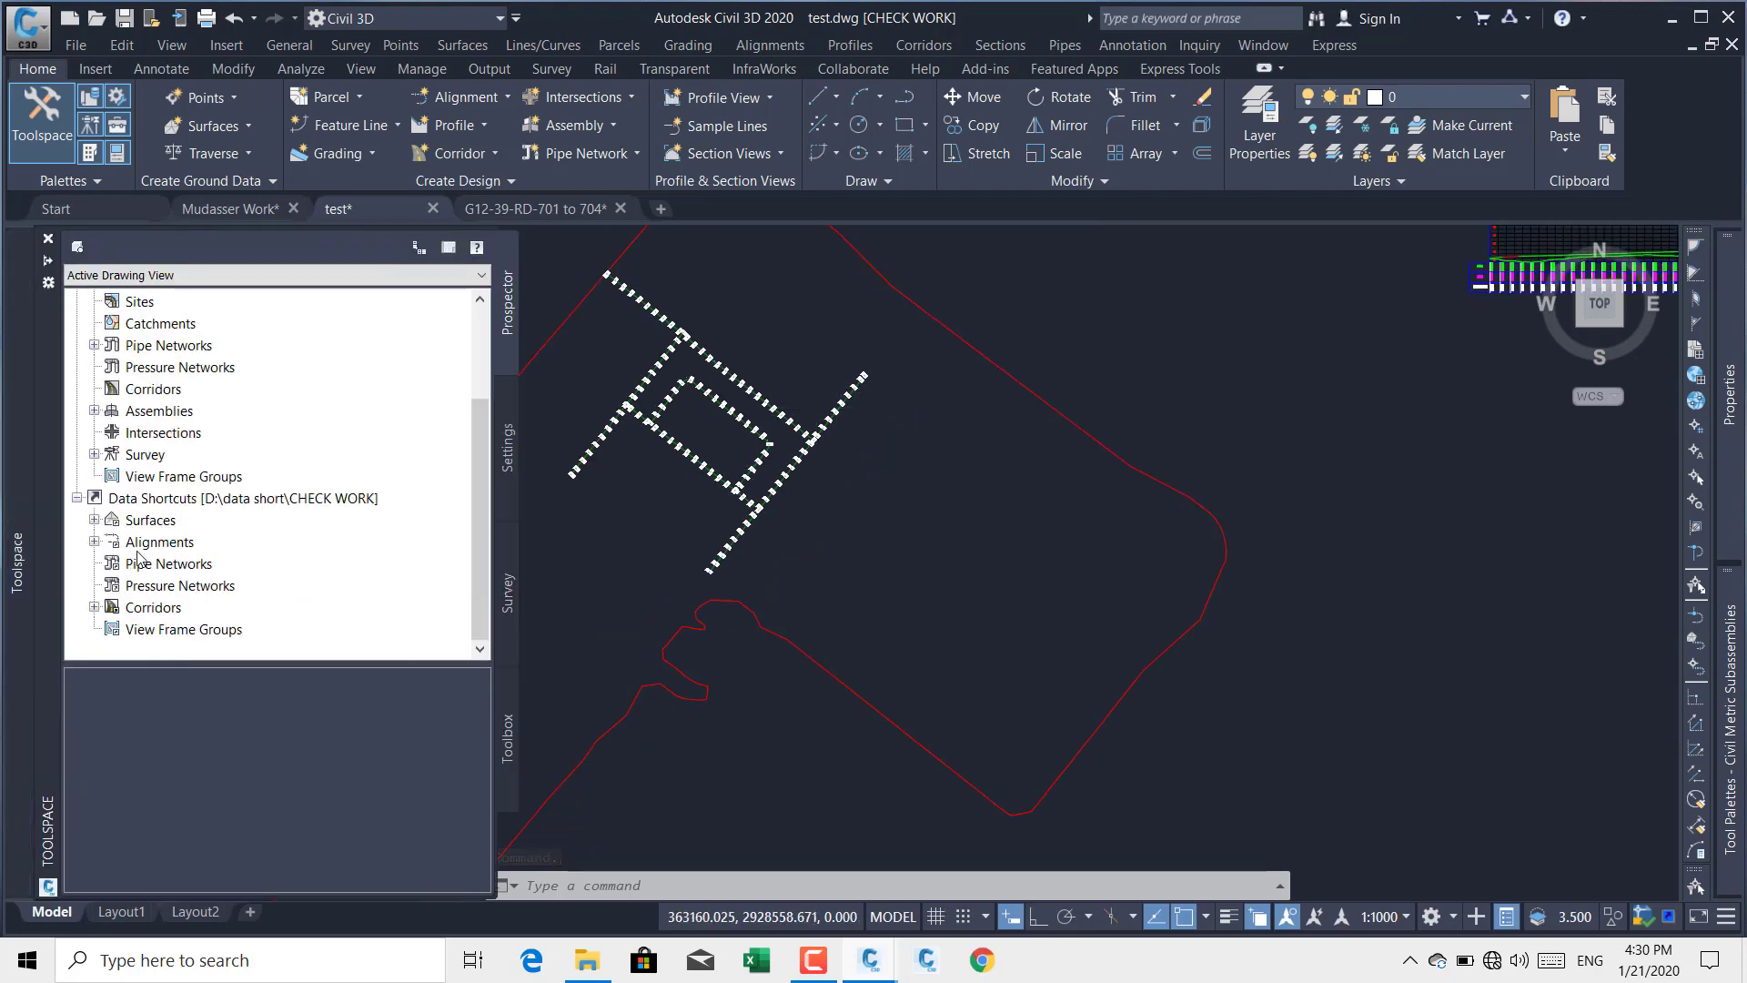
pyautogui.click(94, 607)
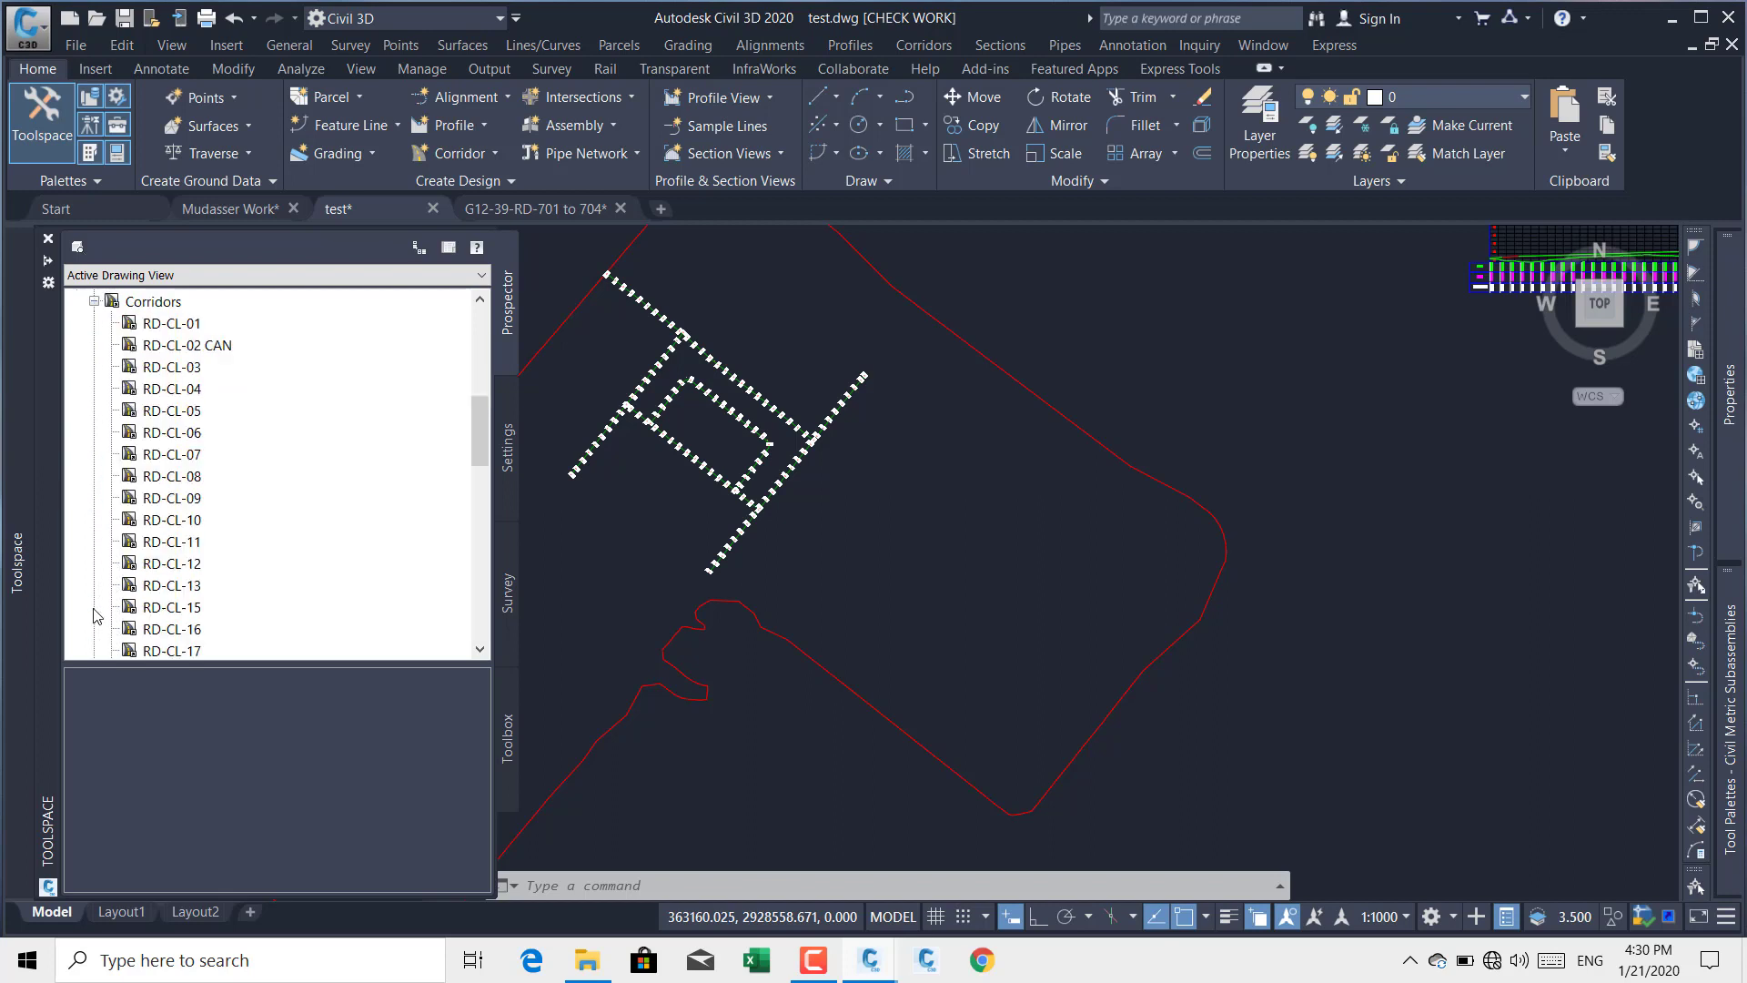
pyautogui.click(191, 389)
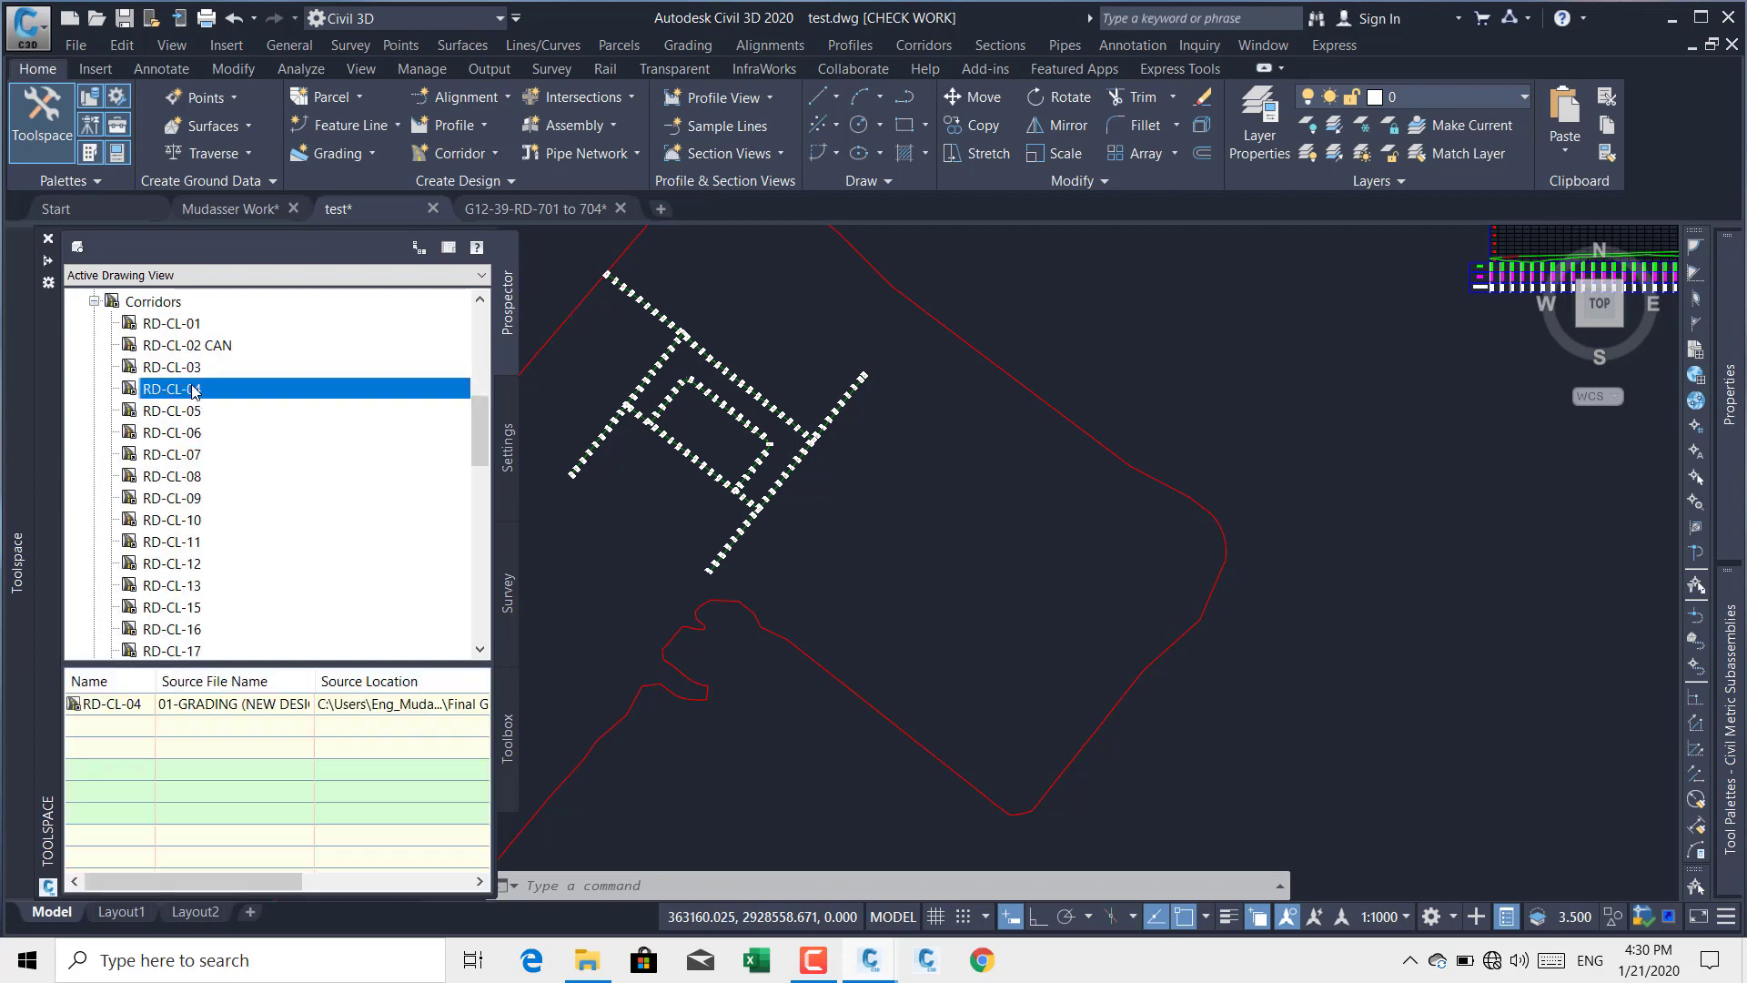
pyautogui.rightClick(209, 387)
pyautogui.click(287, 403)
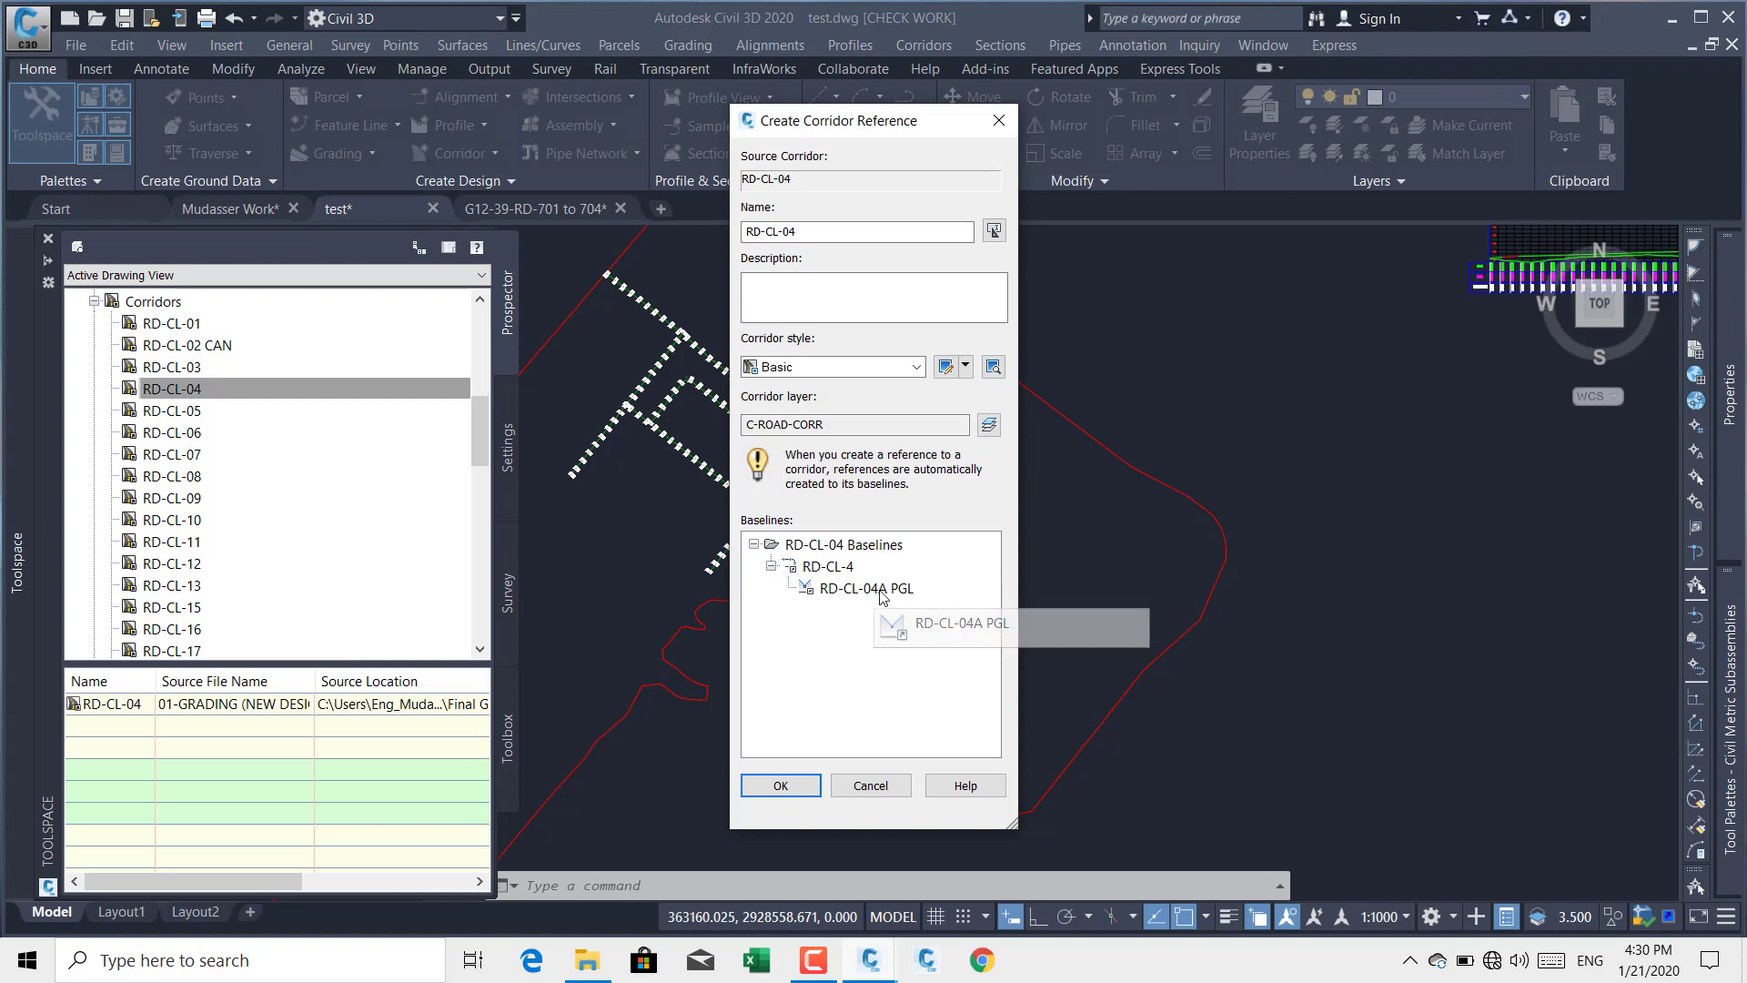
pyautogui.click(806, 787)
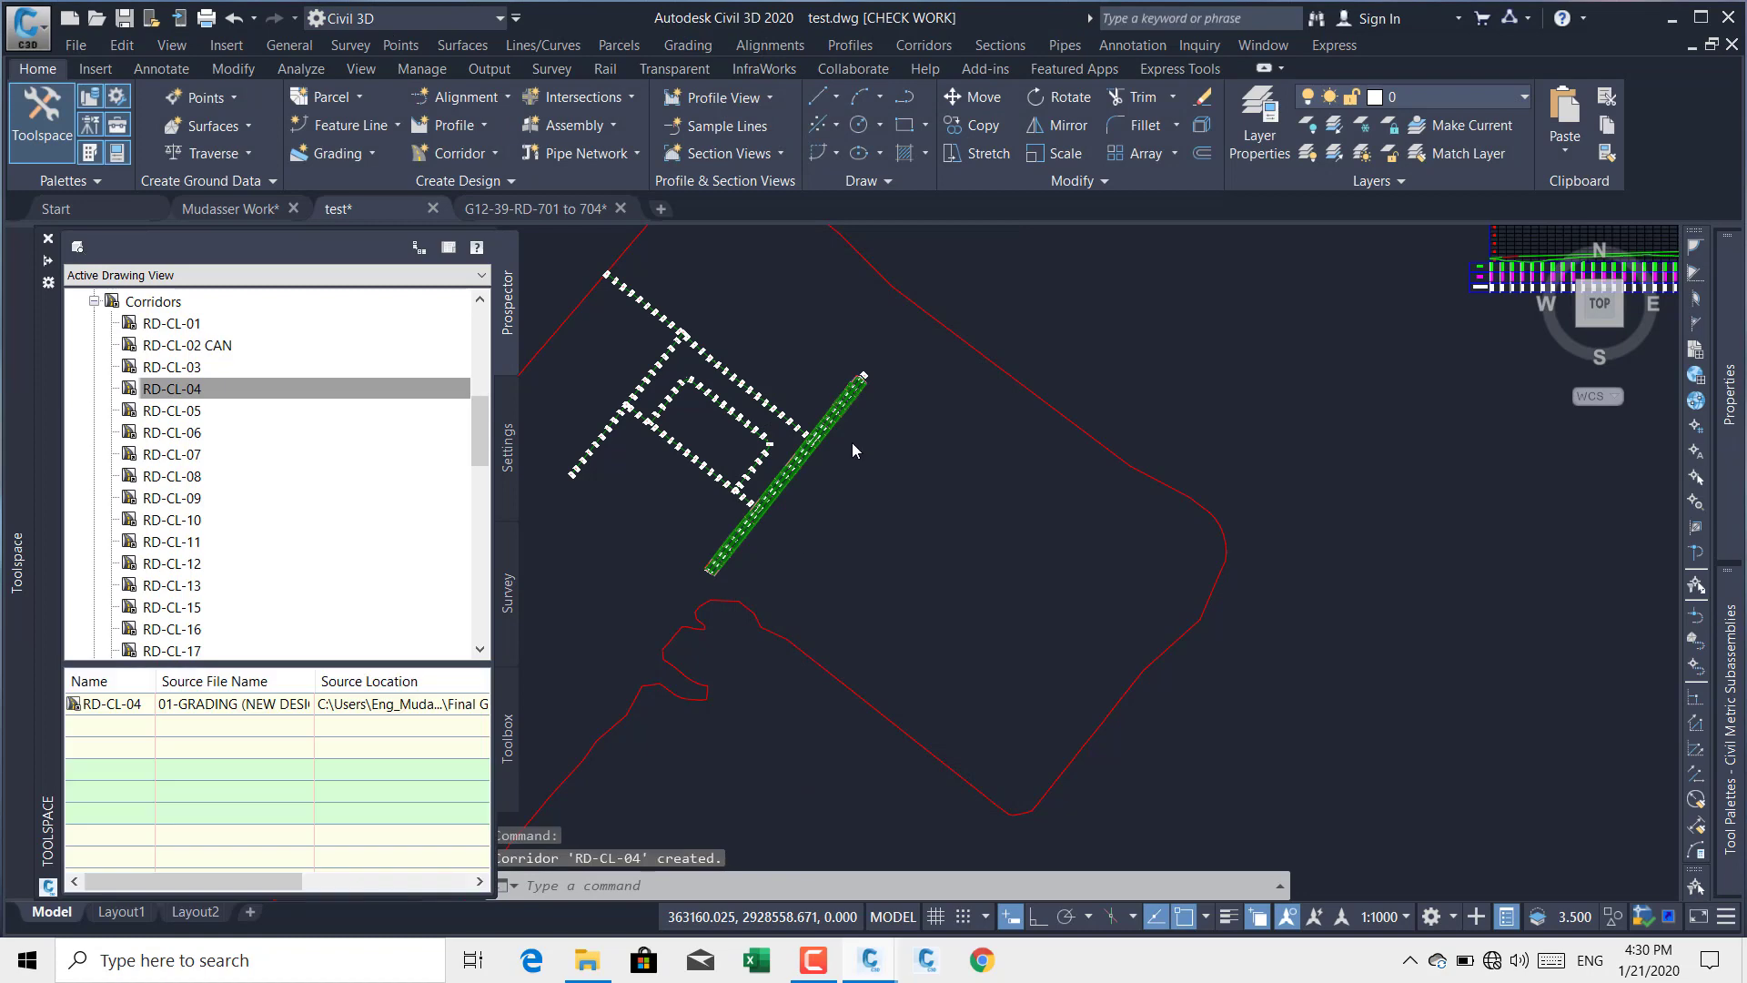
# Step: Examine the referenced RD-CL-04 corridor along its length and where the neighbouring alignments join it
pyautogui.scroll(2, 842, 380)
pyautogui.scroll(3, 842, 380)
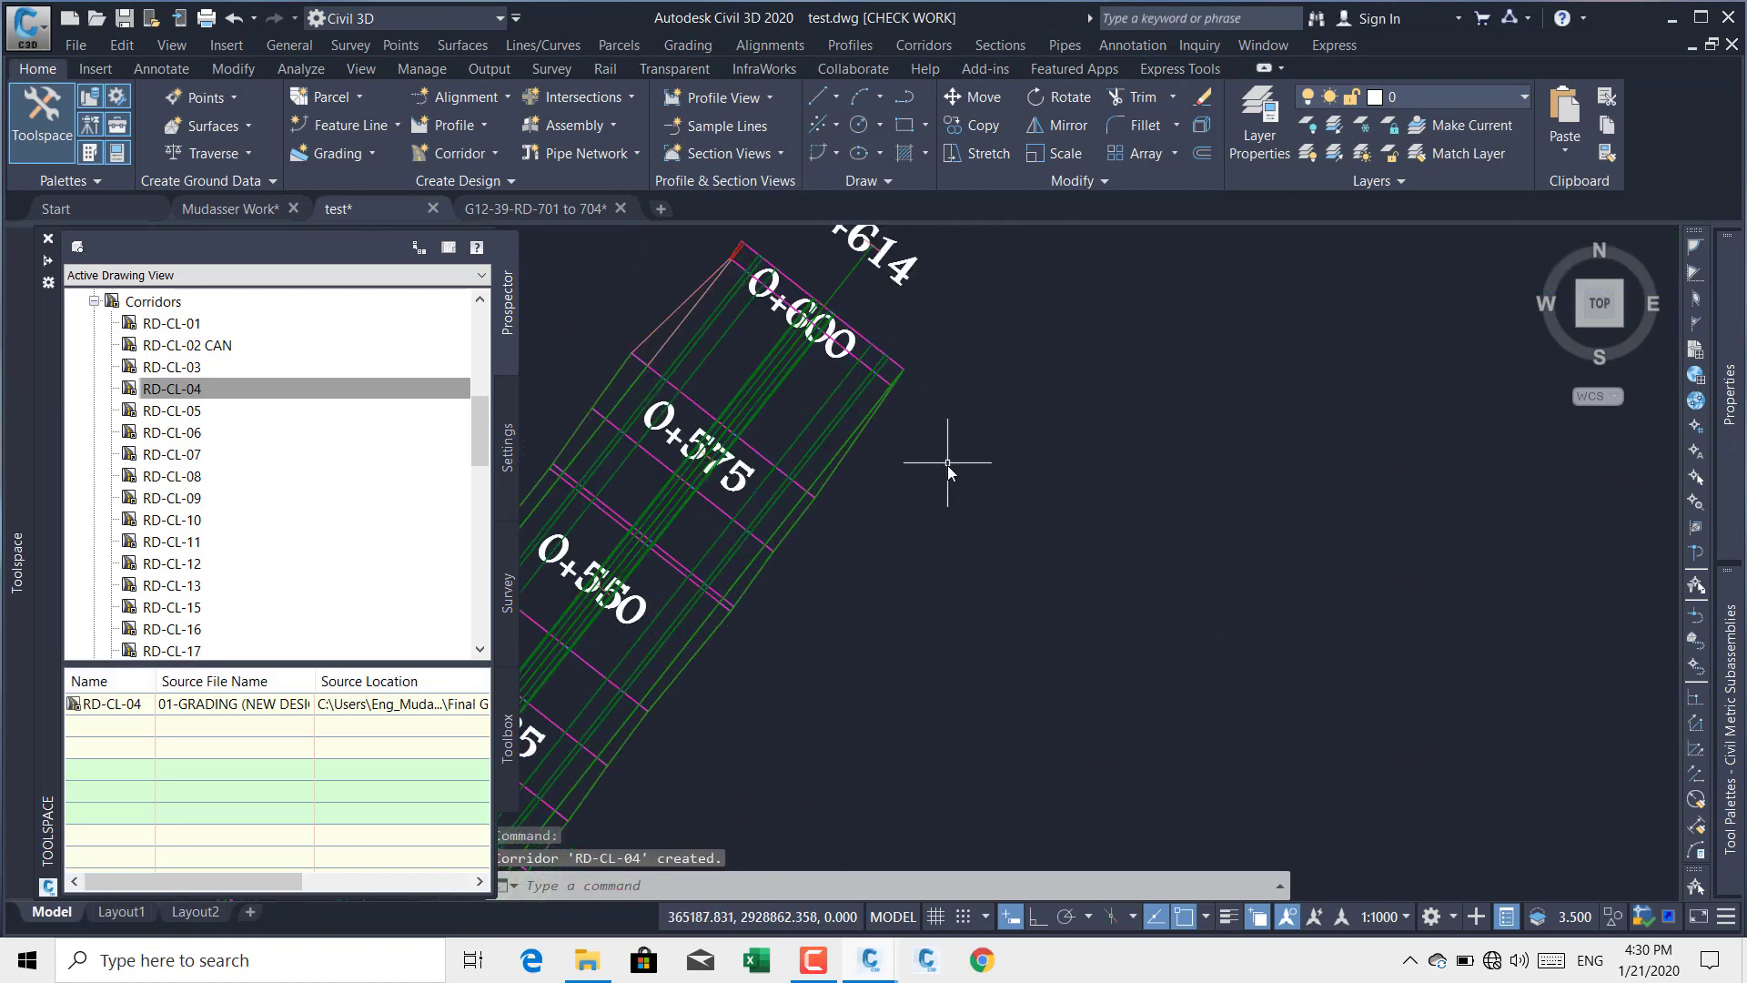
pyautogui.scroll(-2, 947, 467)
pyautogui.scroll(-6, 952, 546)
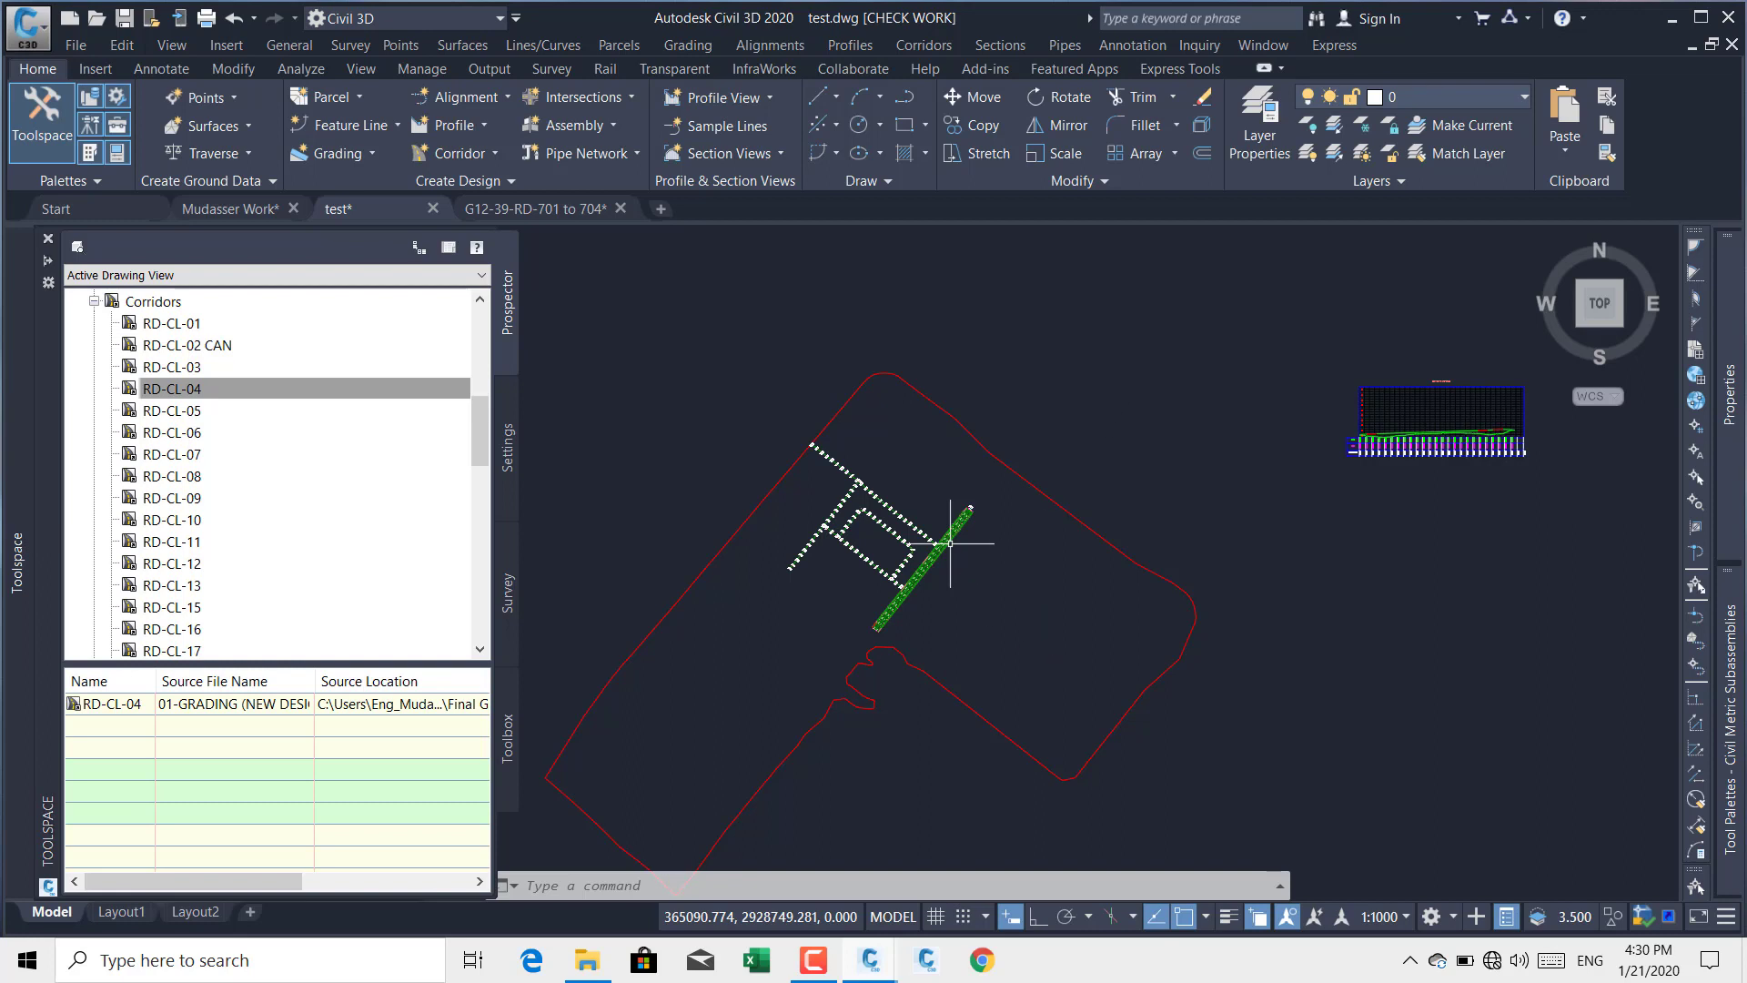
pyautogui.scroll(2, 837, 499)
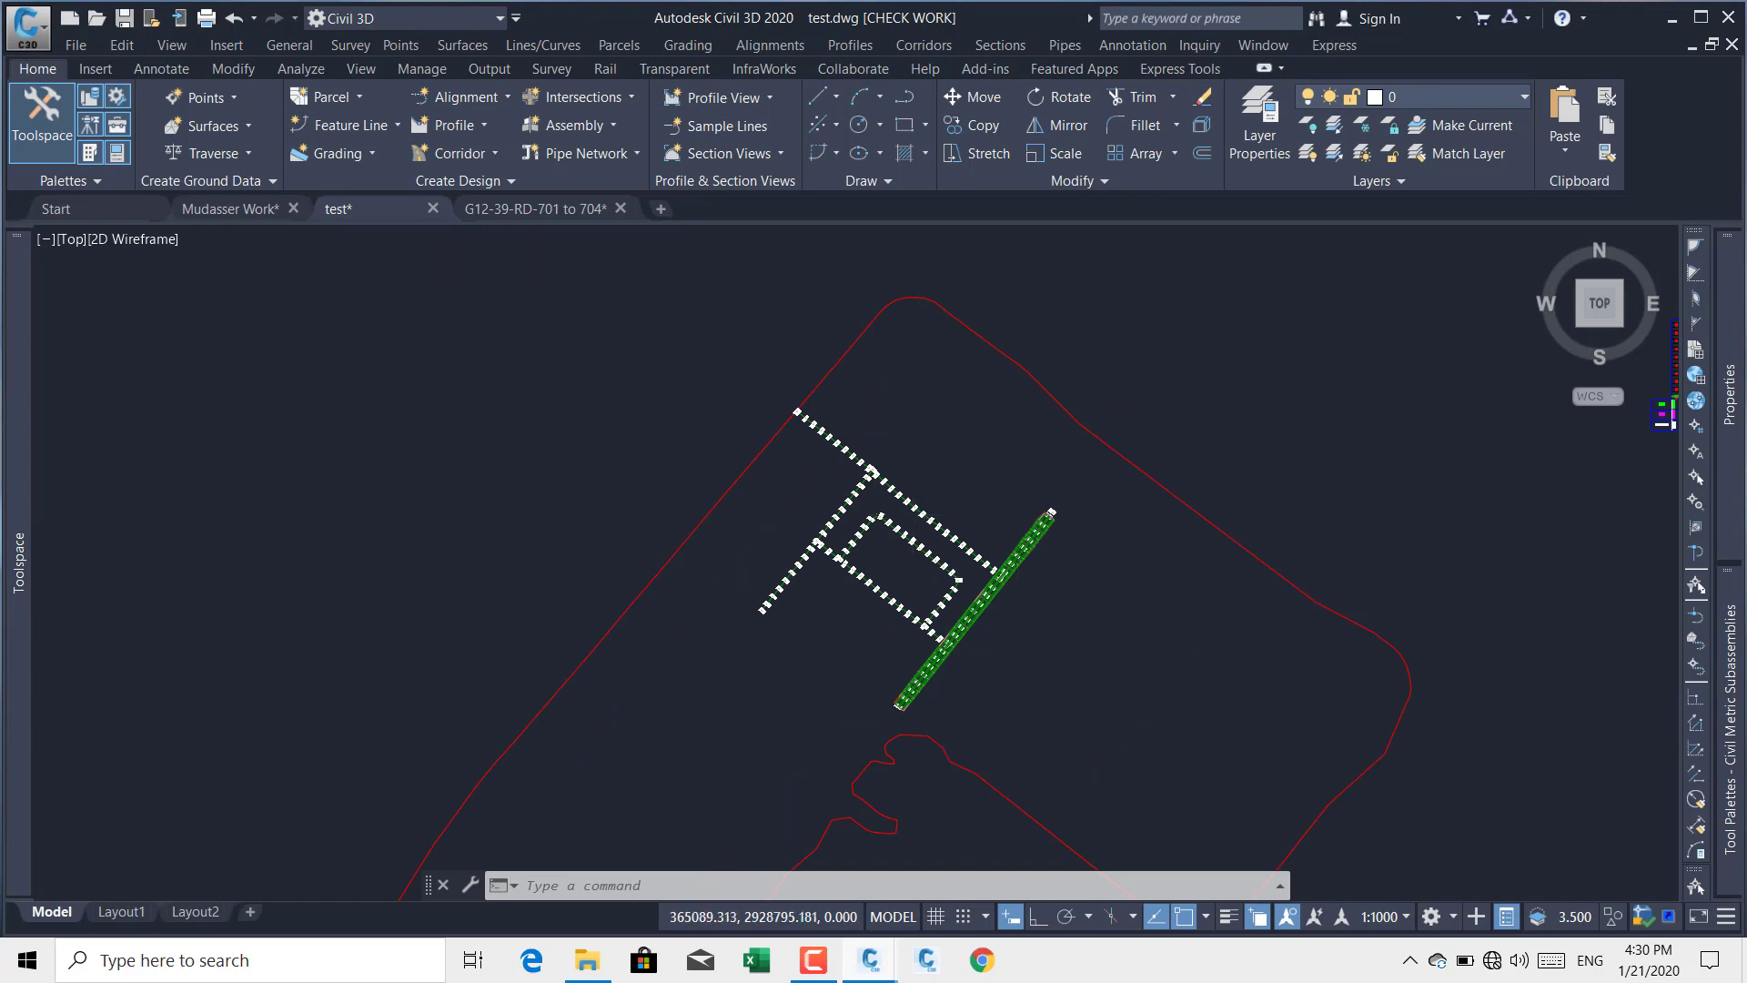
pyautogui.scroll(3, 1022, 565)
pyautogui.scroll(4, 972, 502)
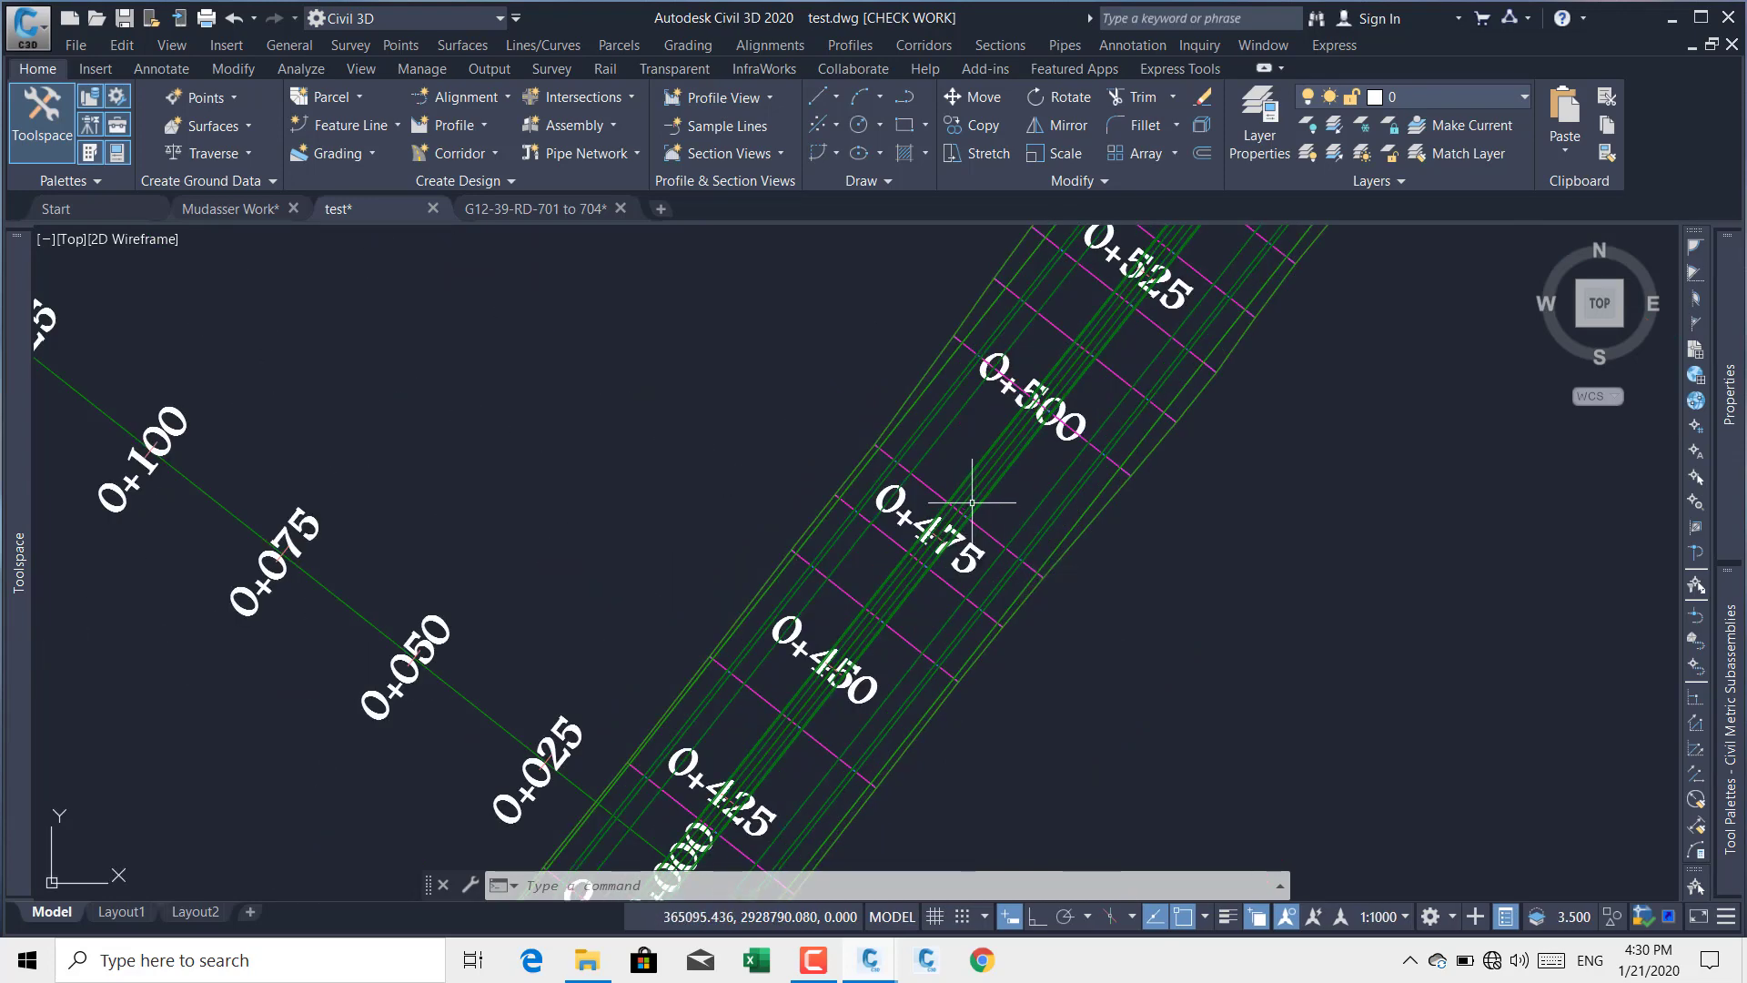
pyautogui.moveTo(972, 501)
pyautogui.mouseDown(button='middle')
pyautogui.moveTo(1119, 487)
pyautogui.moveTo(1142, 441)
pyautogui.mouseUp(button='middle')
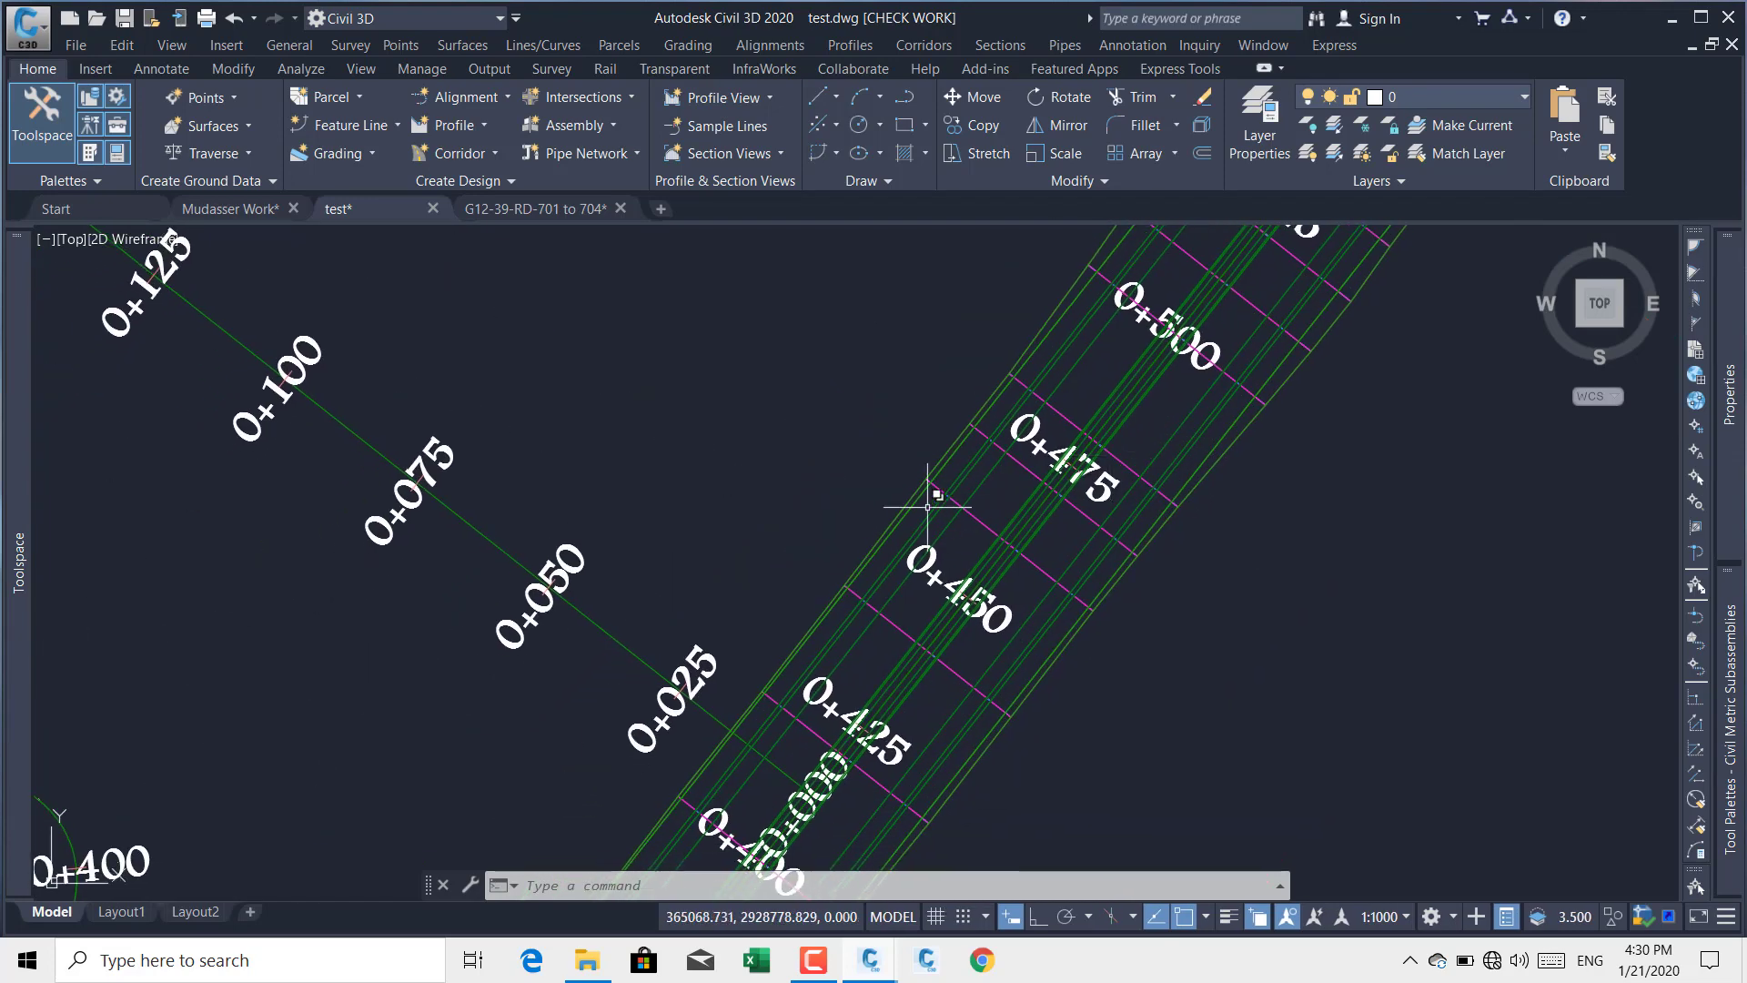
pyautogui.scroll(-4, 901, 523)
pyautogui.scroll(-2, 854, 617)
pyautogui.scroll(3, 849, 612)
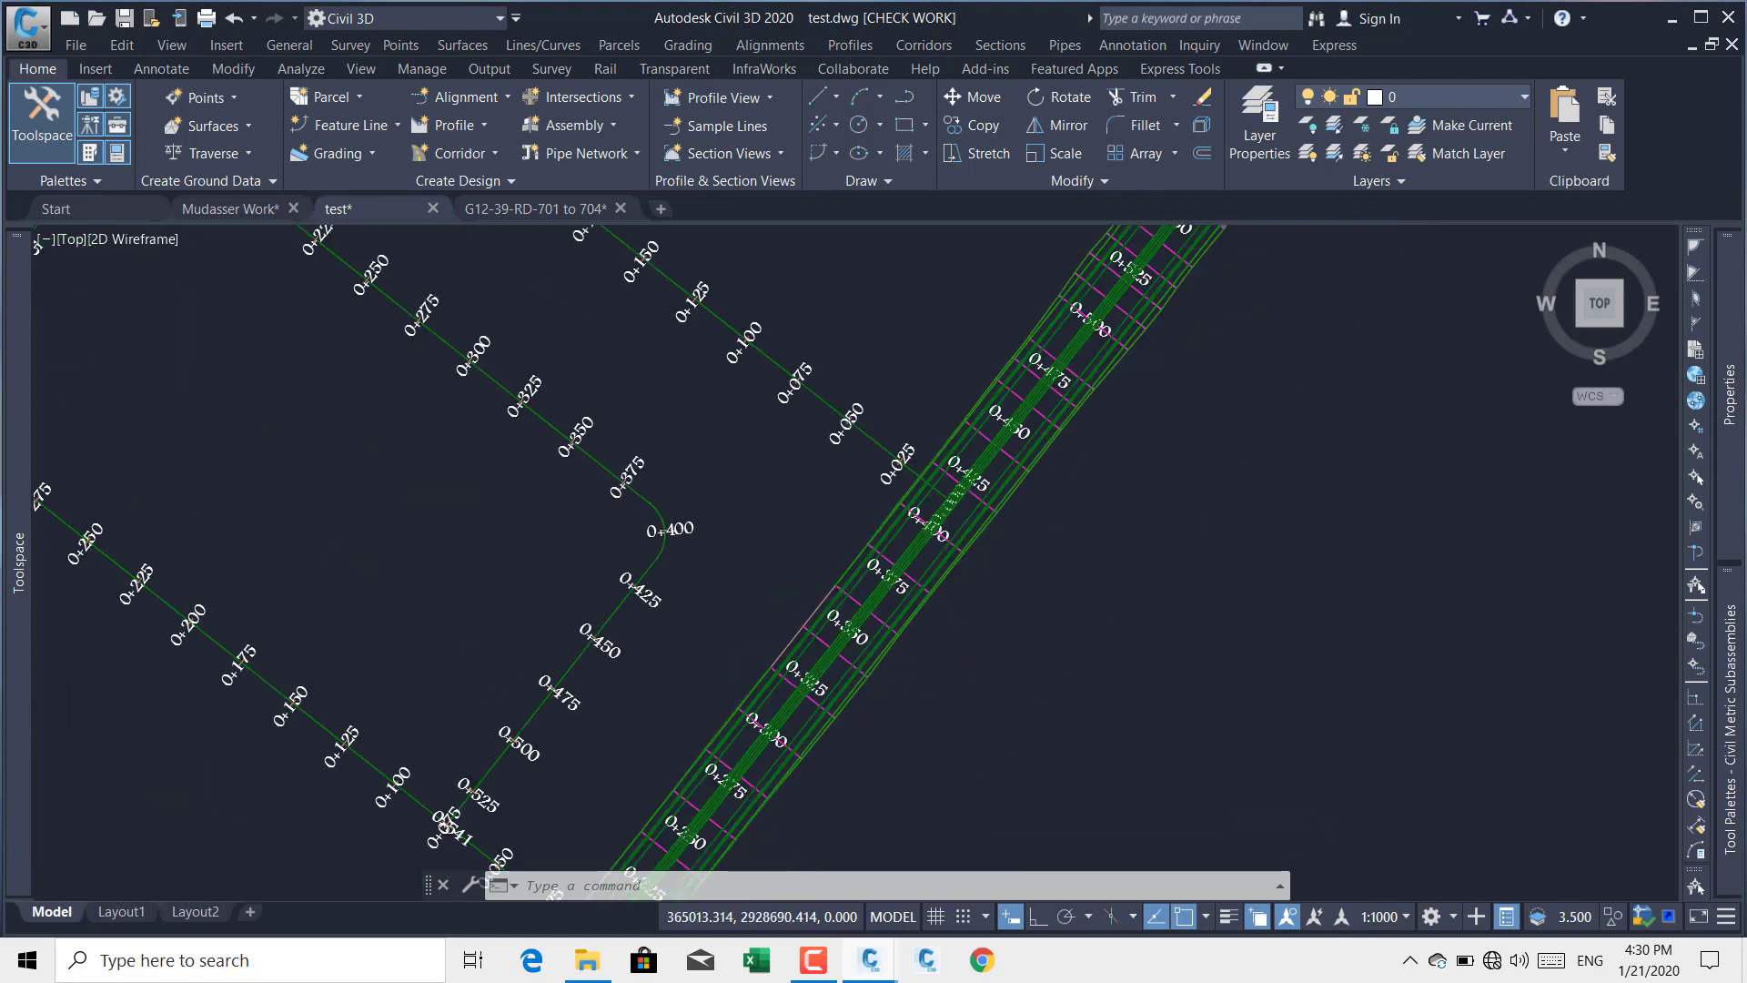
pyautogui.scroll(4, 860, 590)
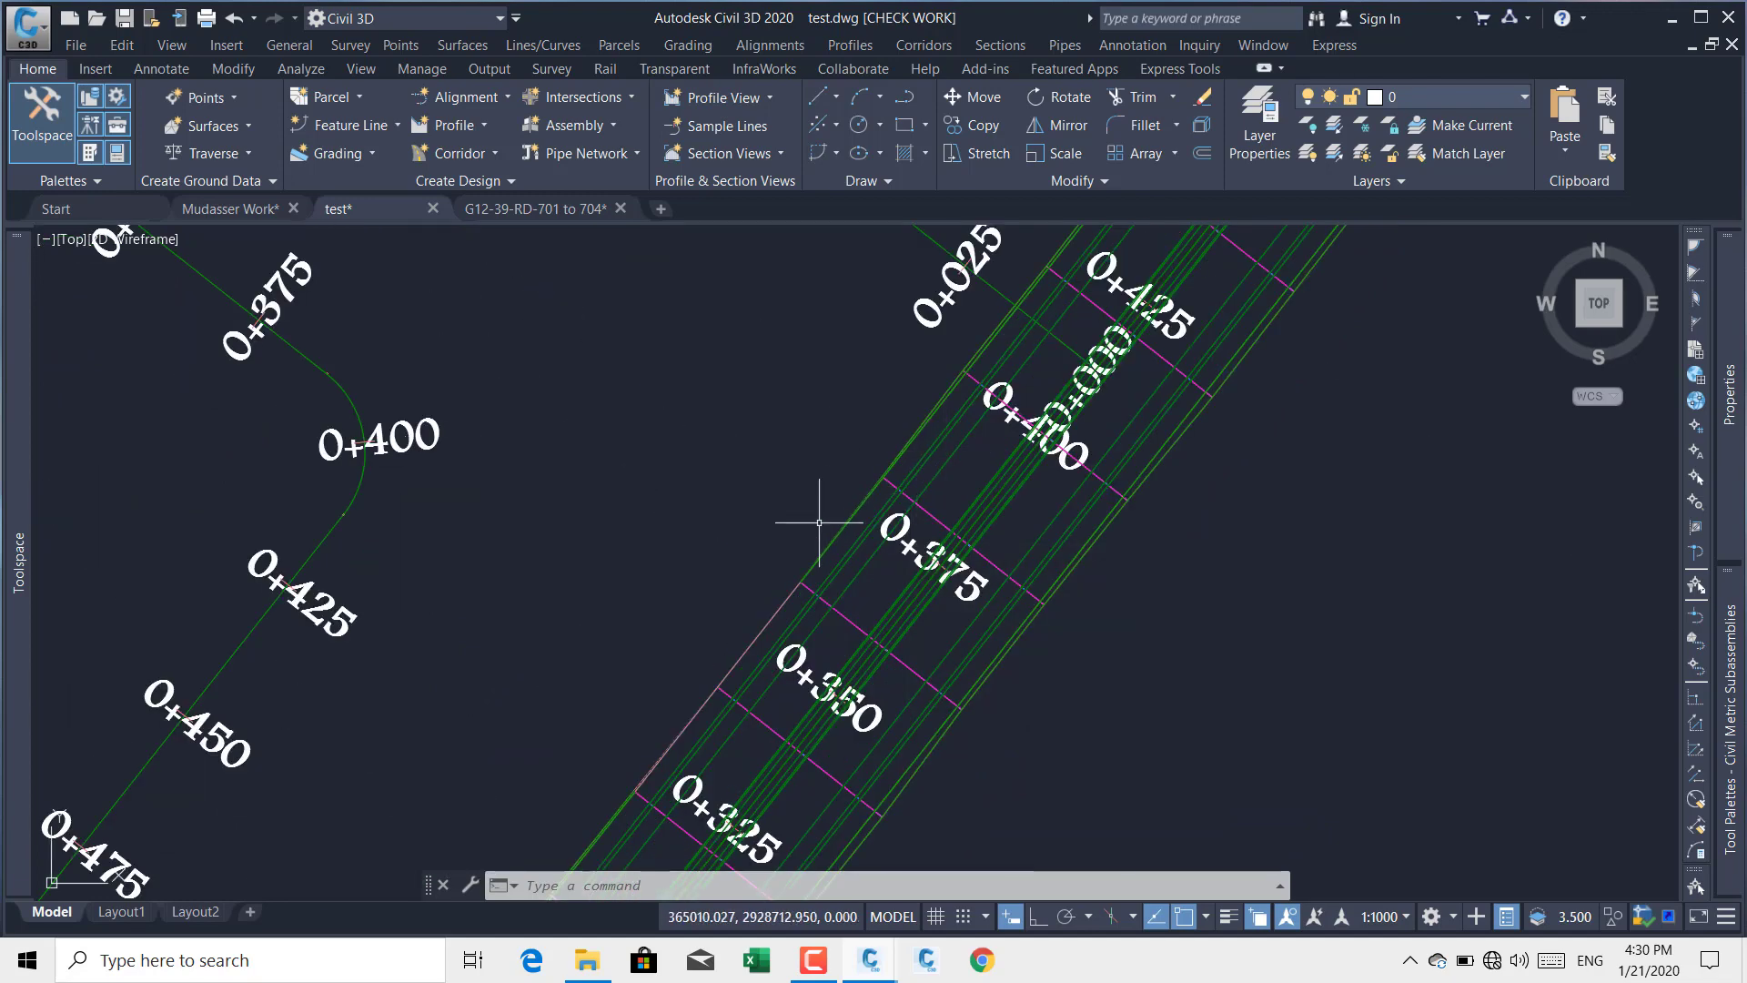
pyautogui.scroll(-3, 846, 558)
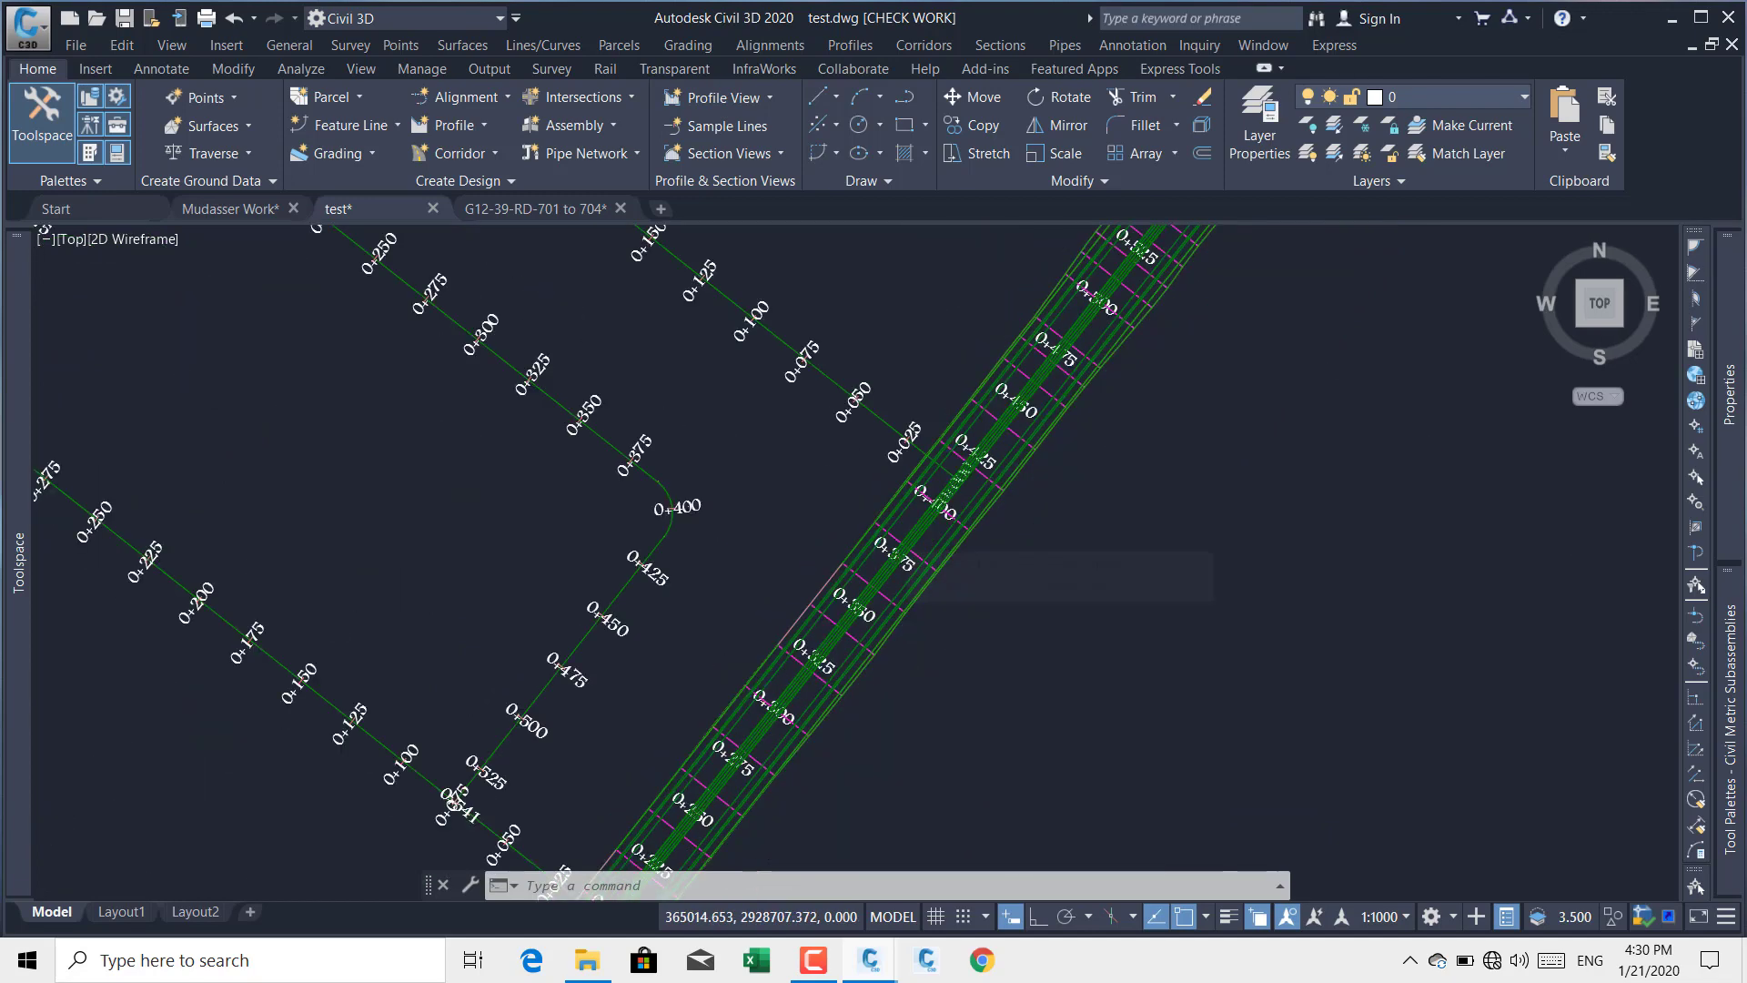
pyautogui.scroll(-3, 995, 495)
pyautogui.scroll(-3, 968, 499)
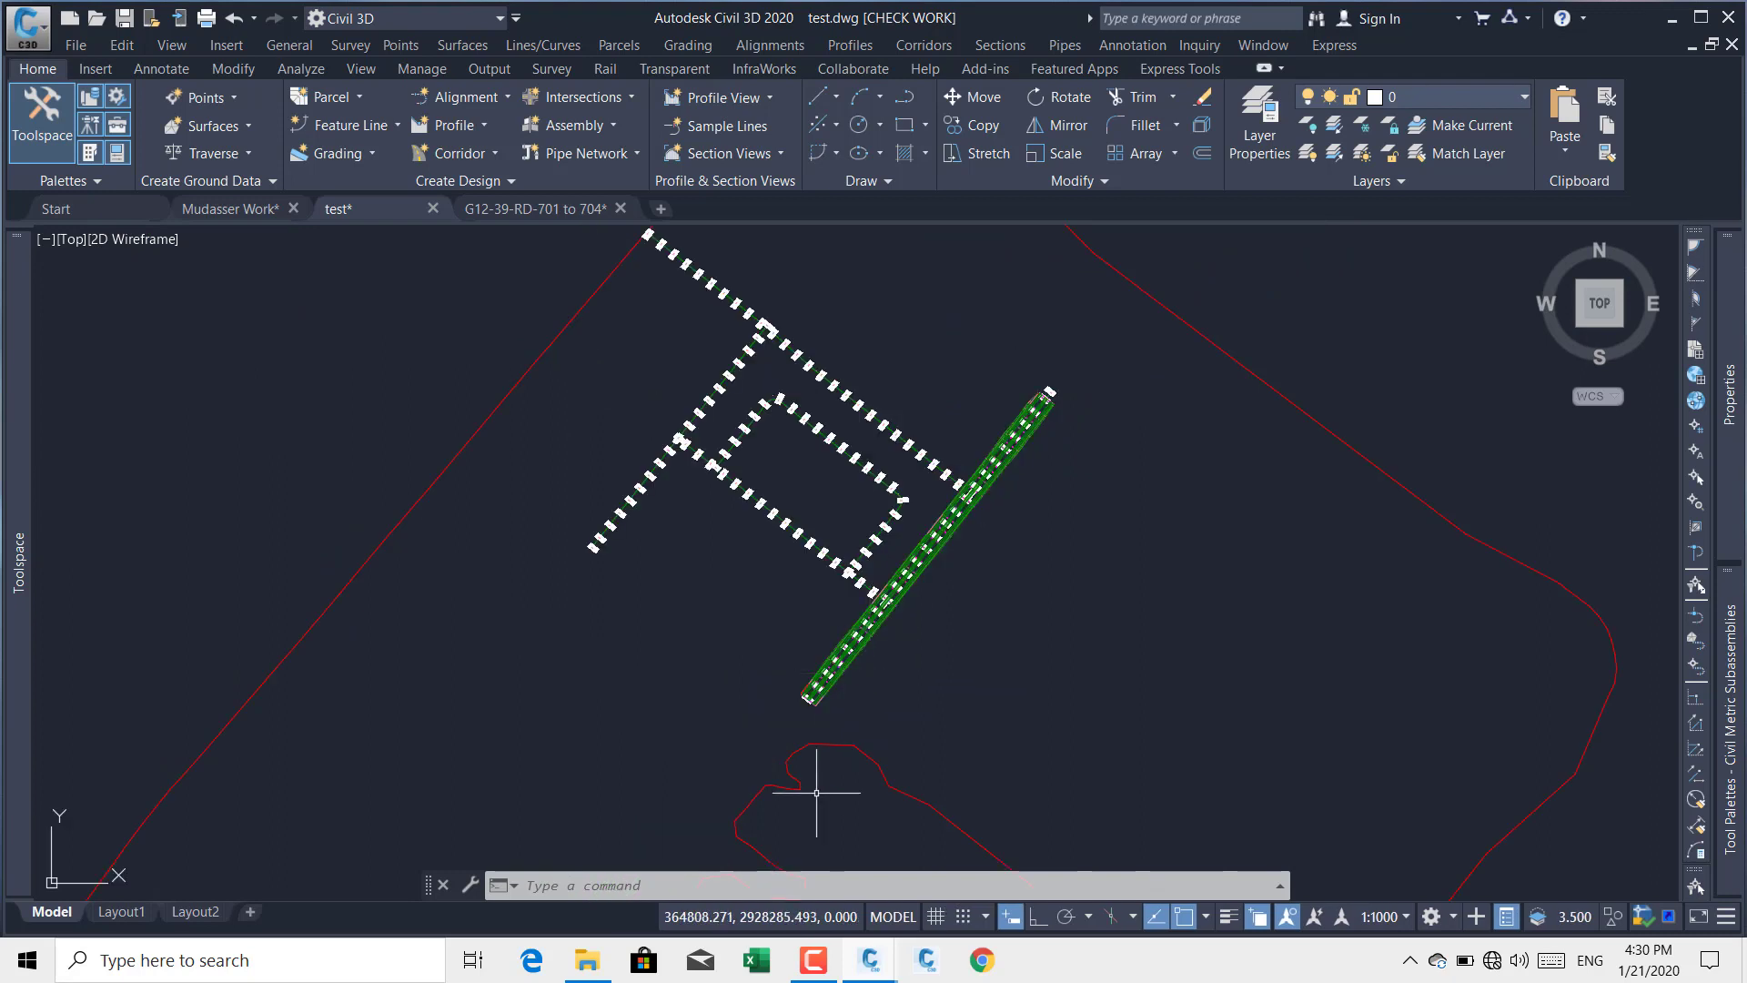
pyautogui.click(816, 960)
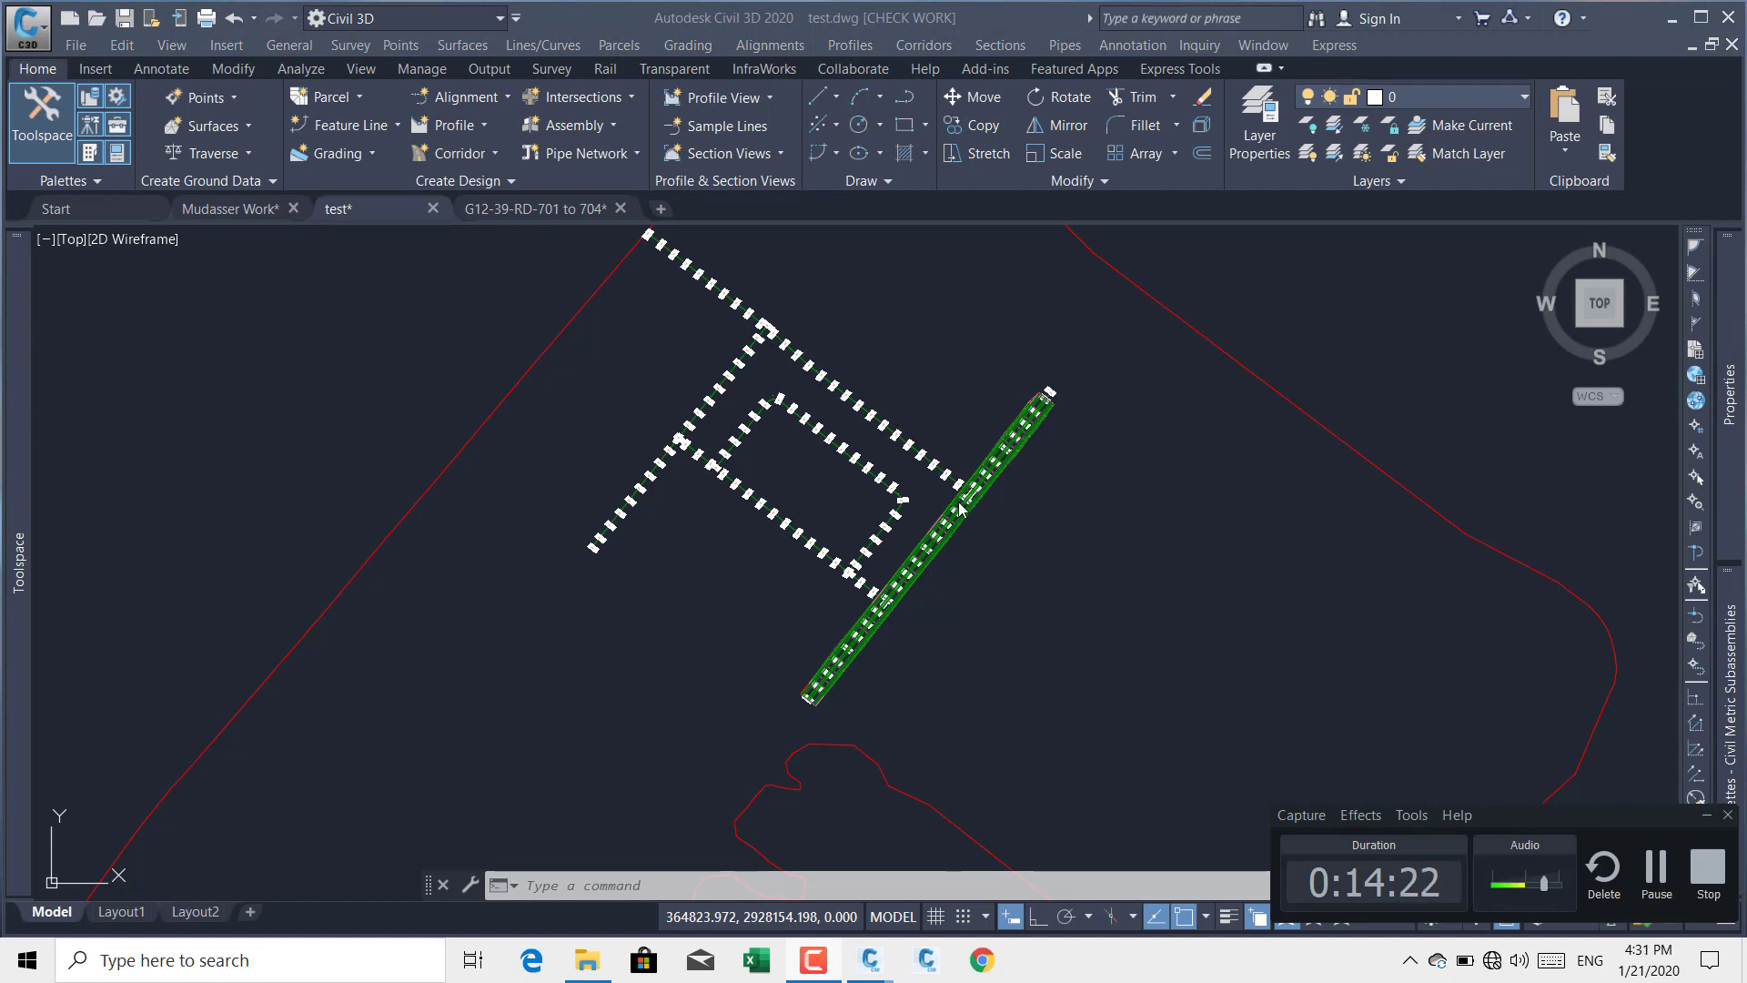
pyautogui.click(1707, 815)
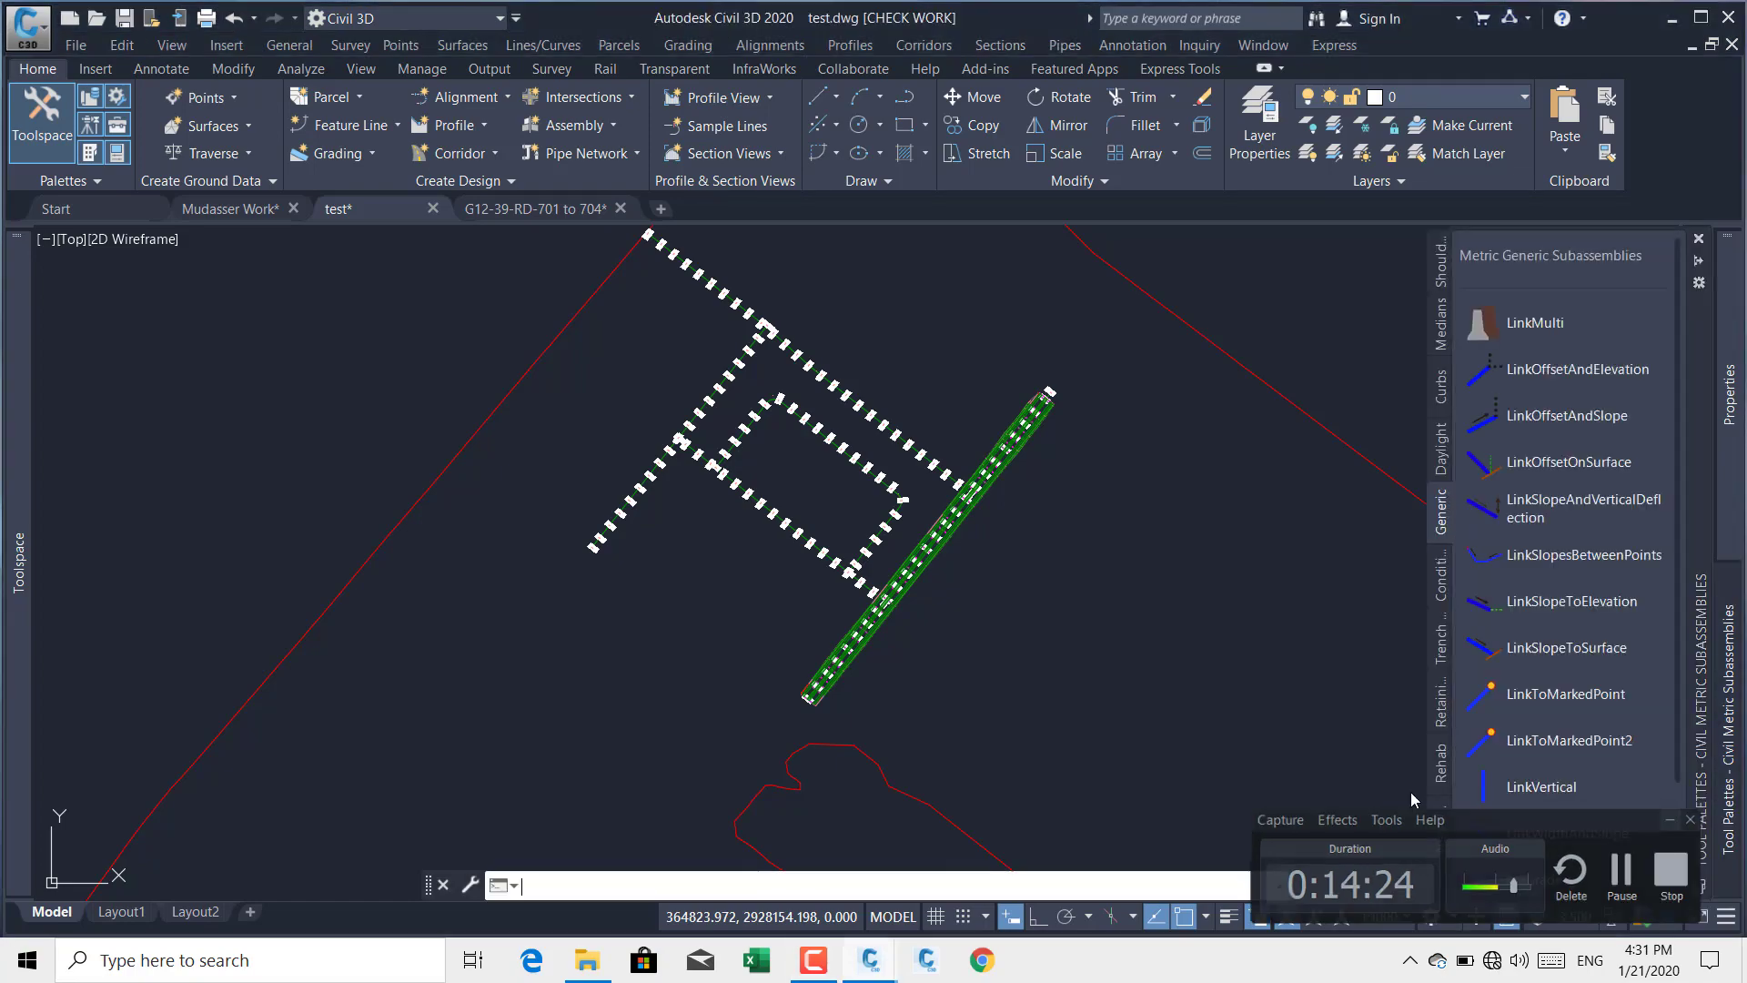
# Step: Inspect the road junctions along RD-CL-04 near station 0+400 in the Mudasser Work drawing
pyautogui.click(232, 208)
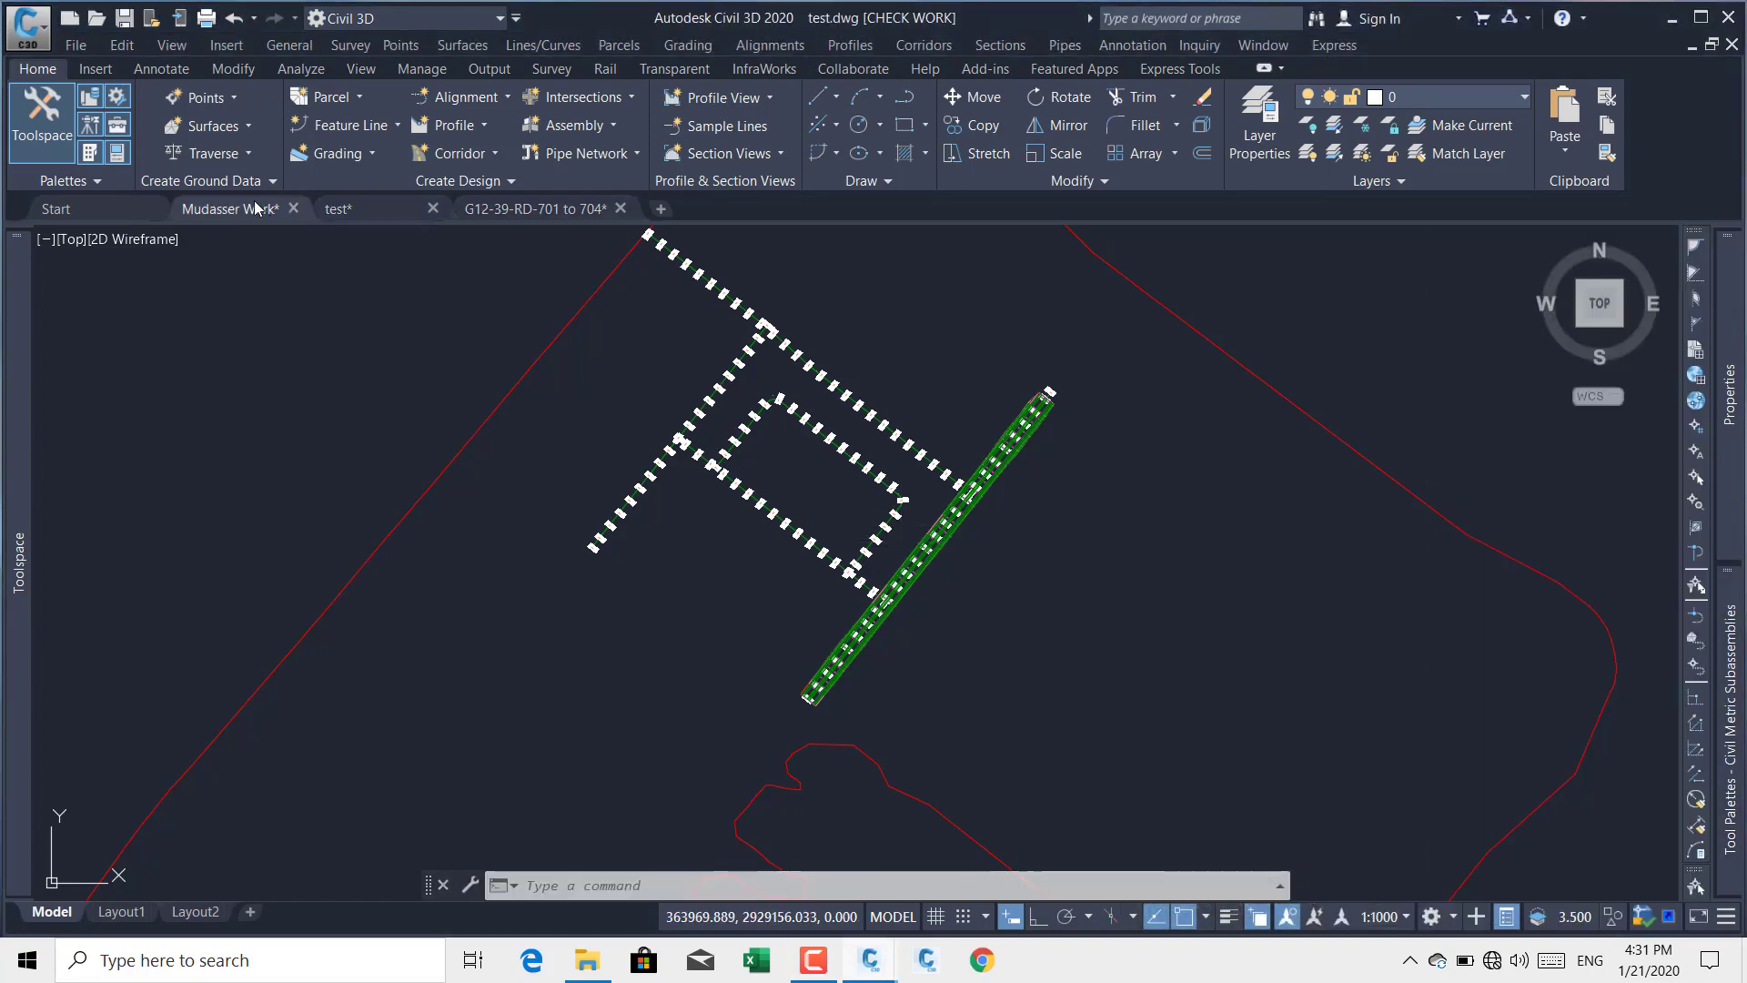
pyautogui.scroll(4, 1046, 482)
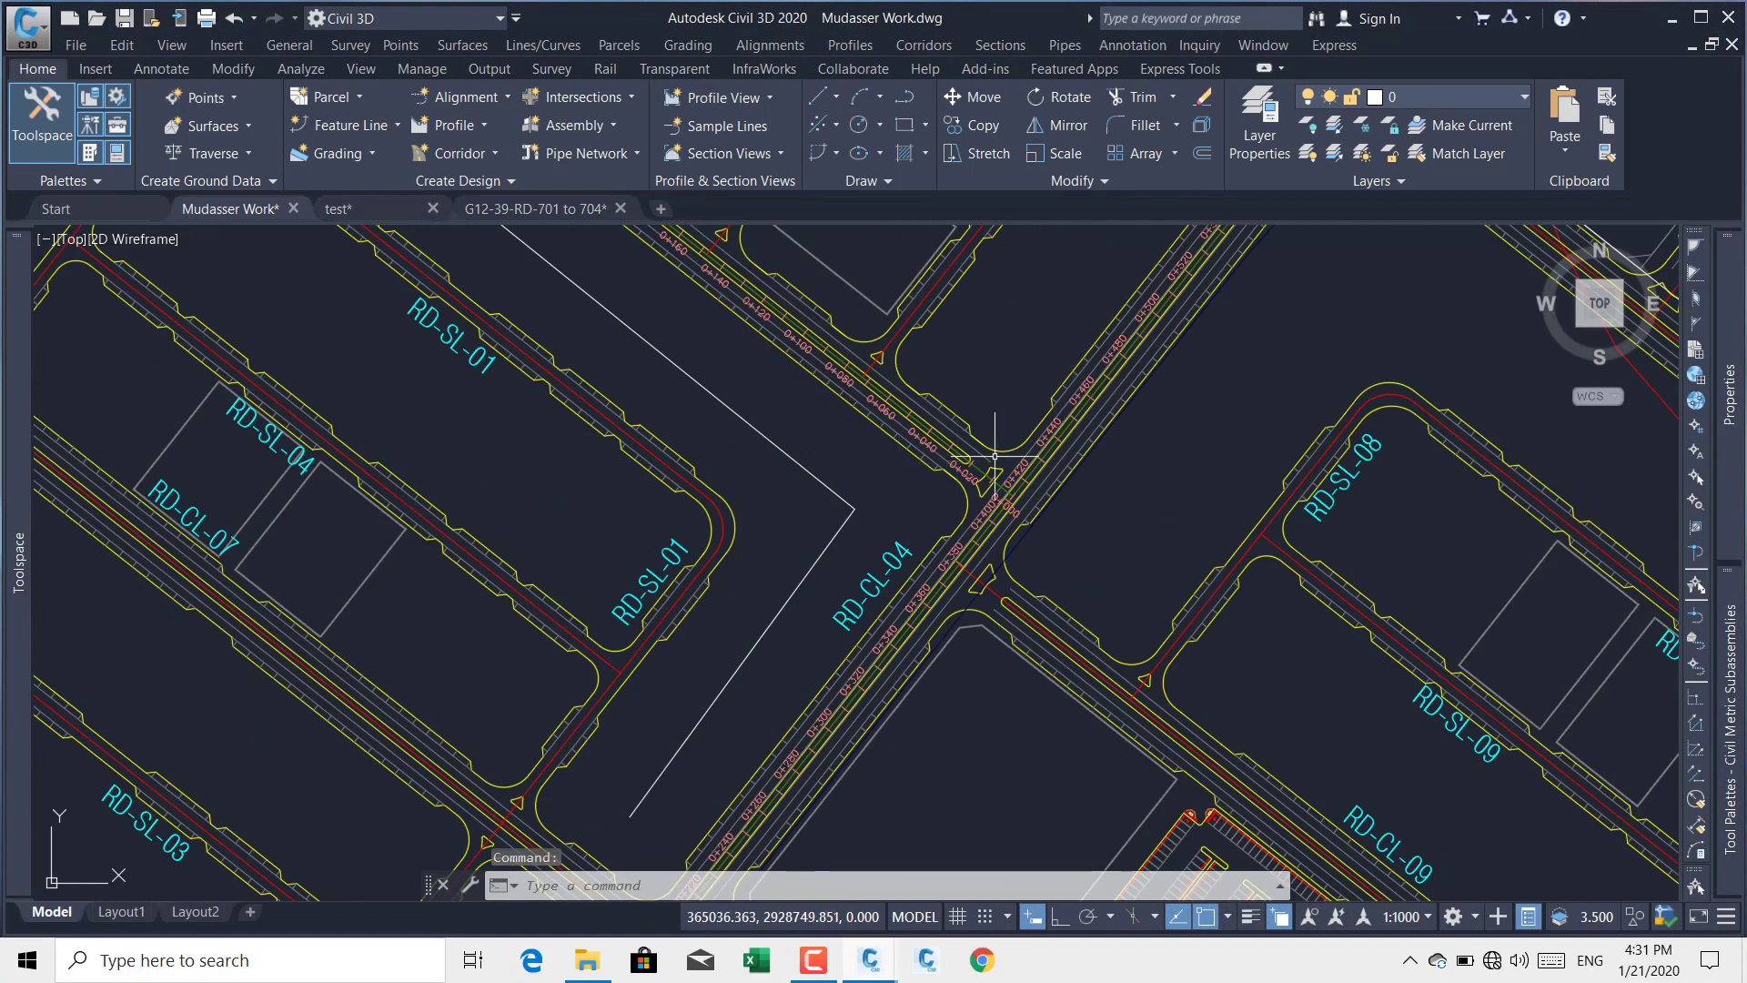
pyautogui.moveTo(1078, 446); pyautogui.dragTo(938, 479, button='middle')
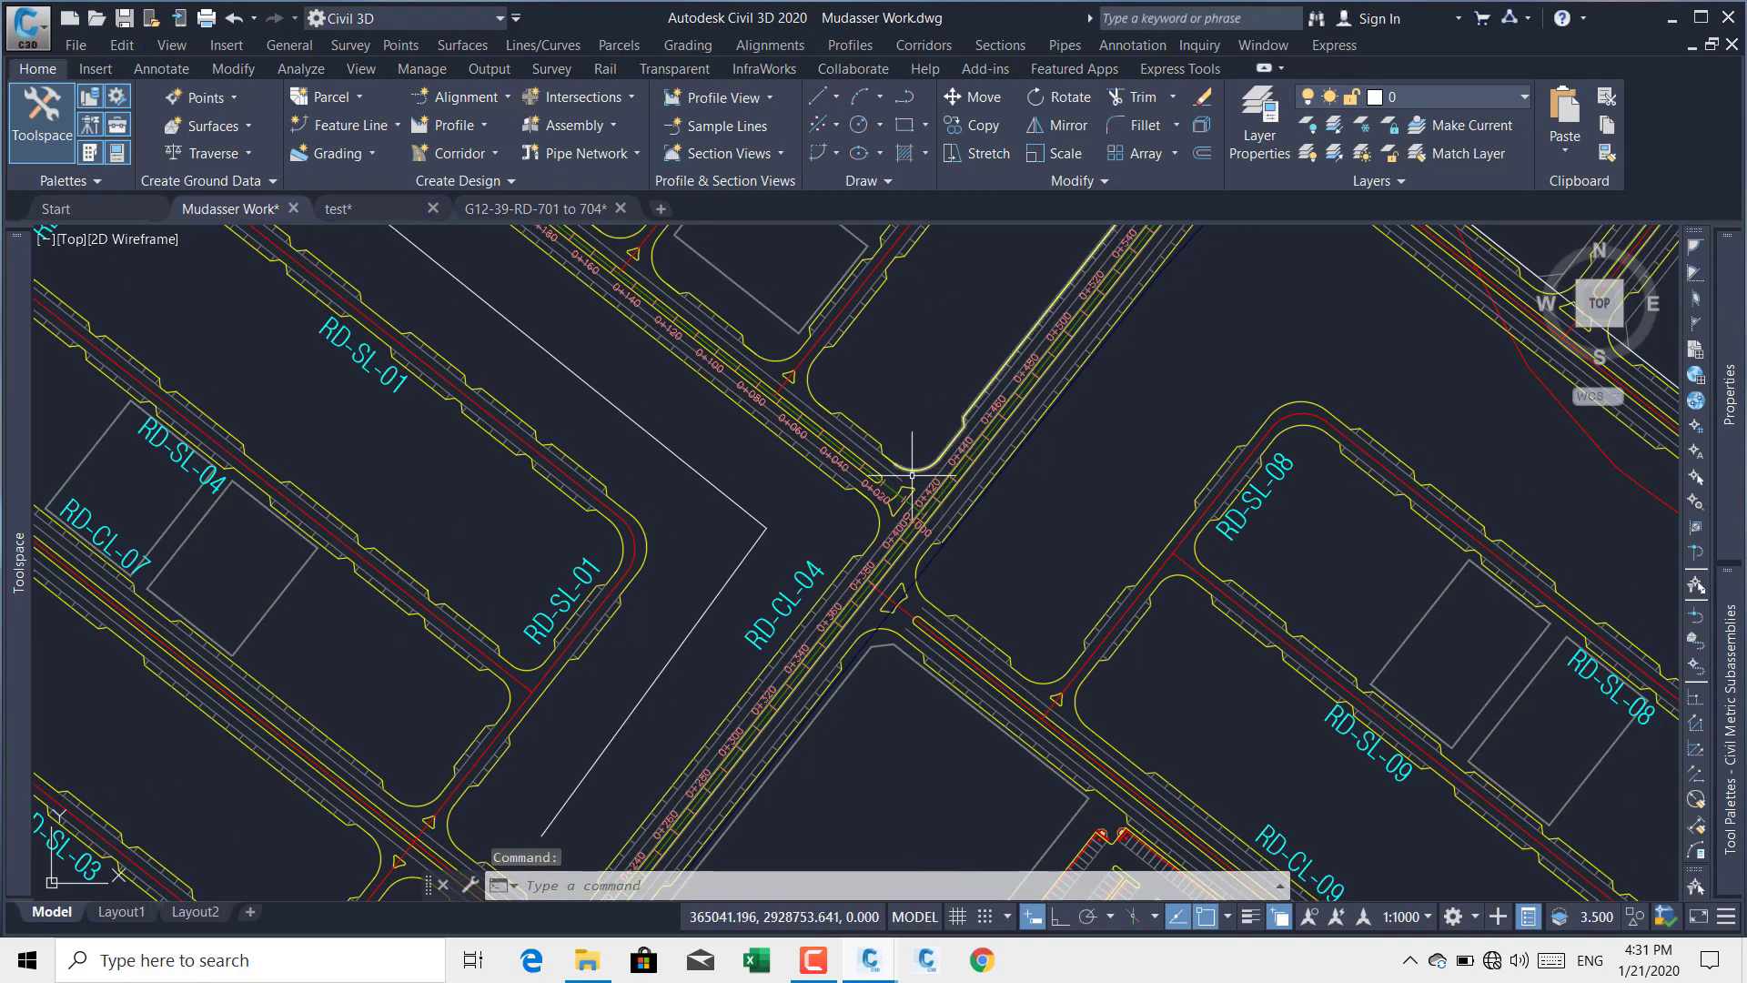
pyautogui.scroll(-5, 951, 499)
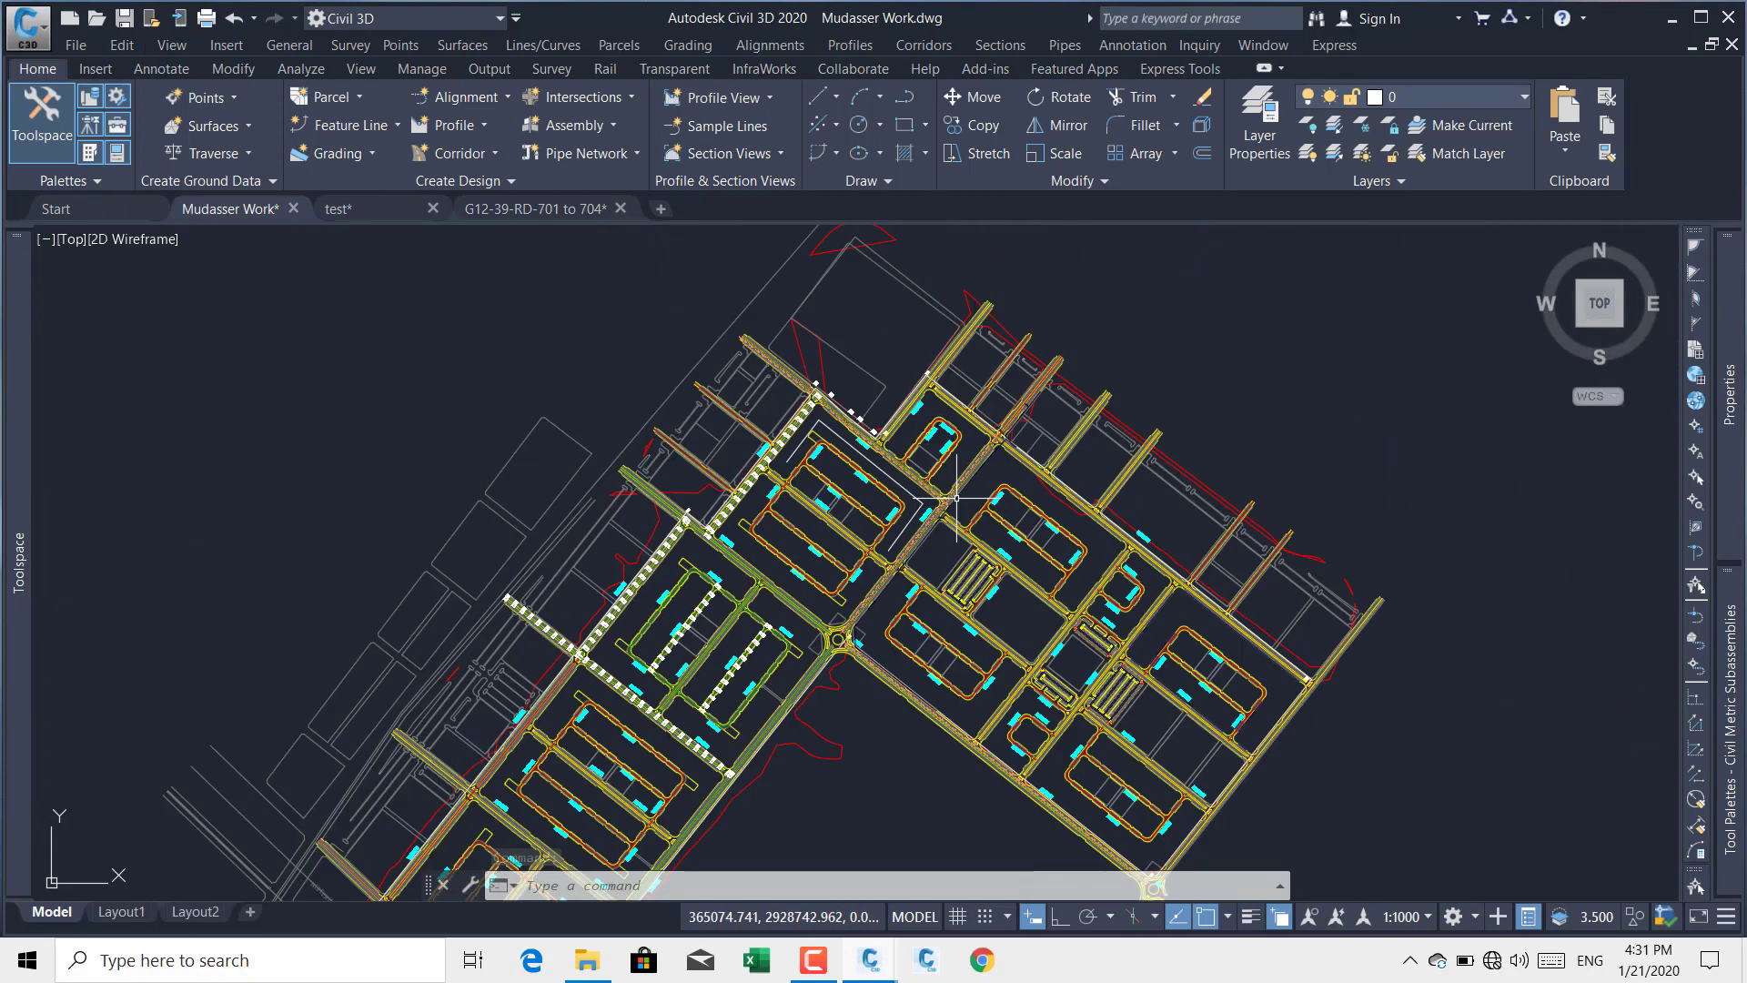
pyautogui.scroll(5, 950, 496)
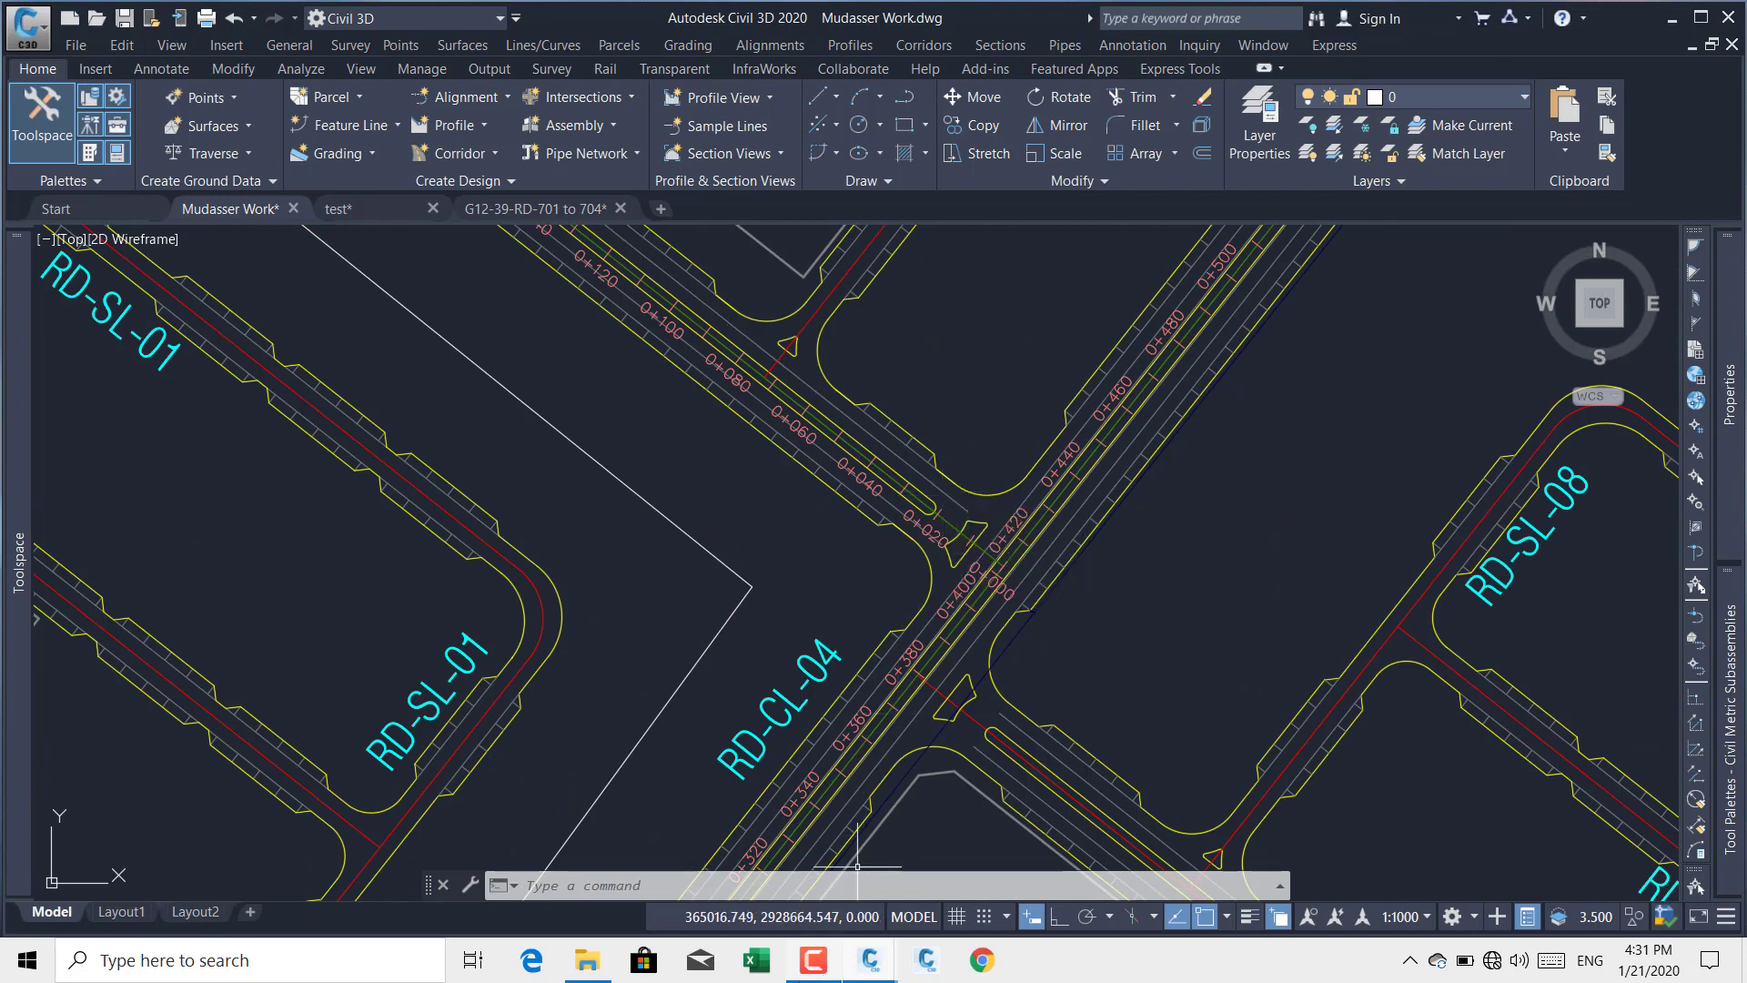
pyautogui.click(812, 960)
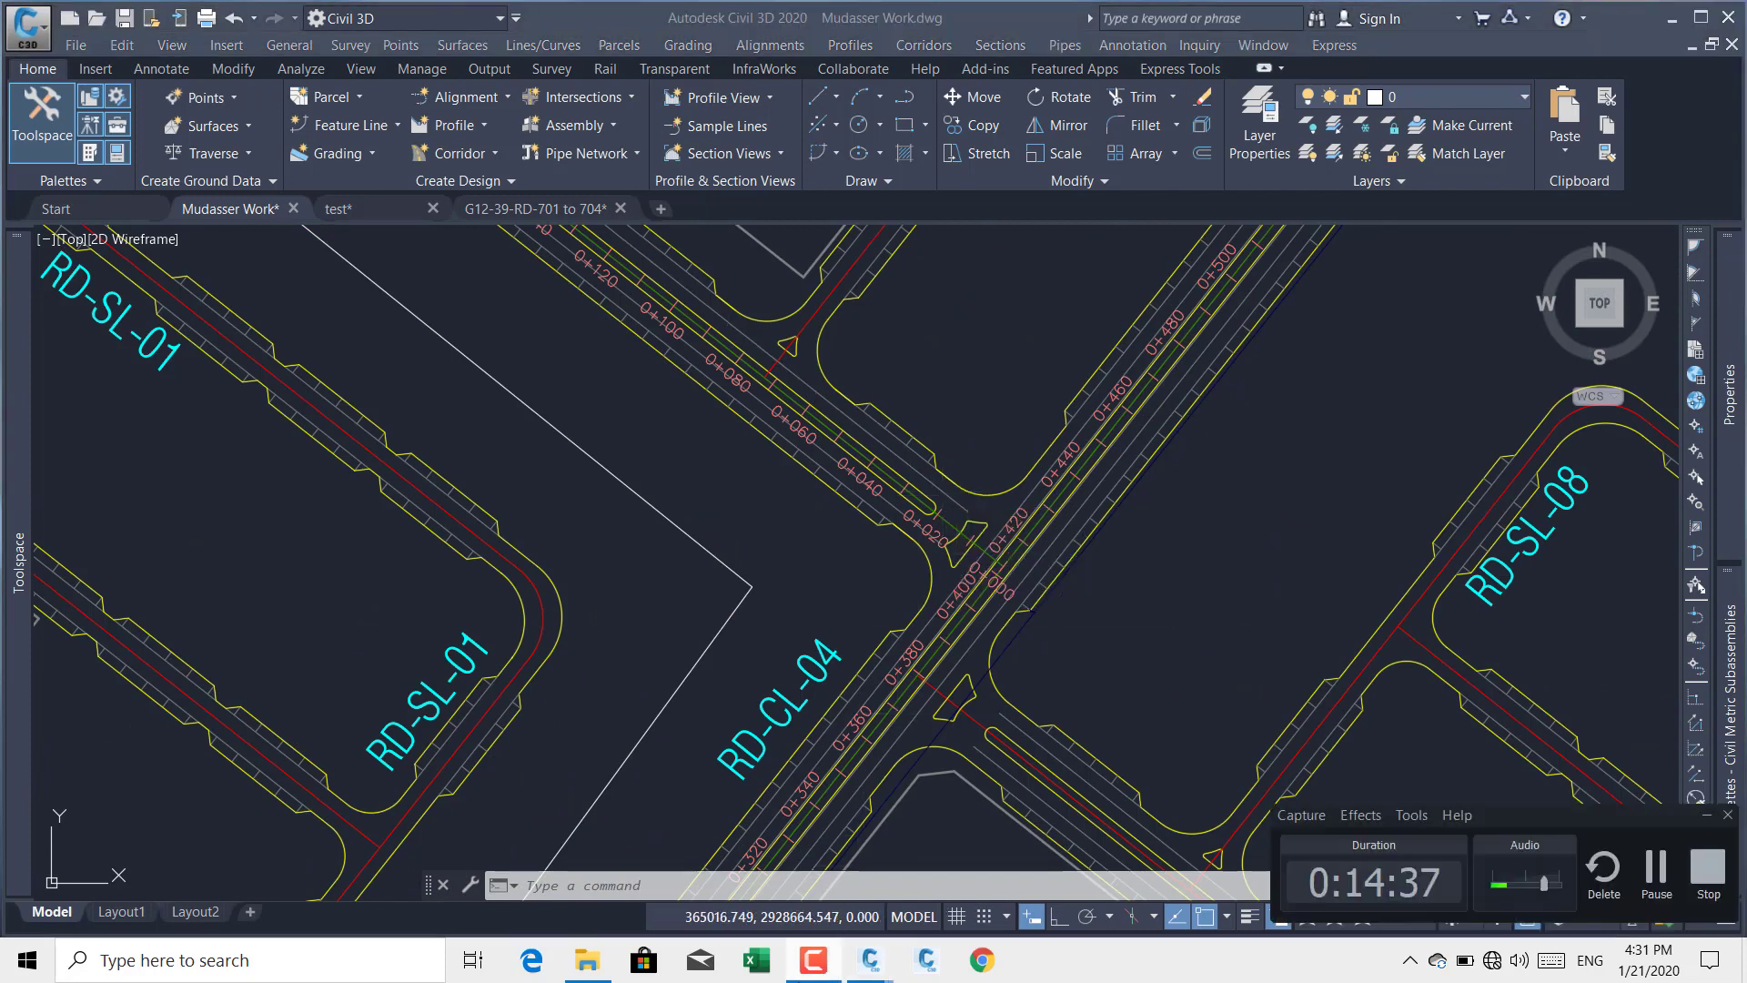
pyautogui.click(1656, 878)
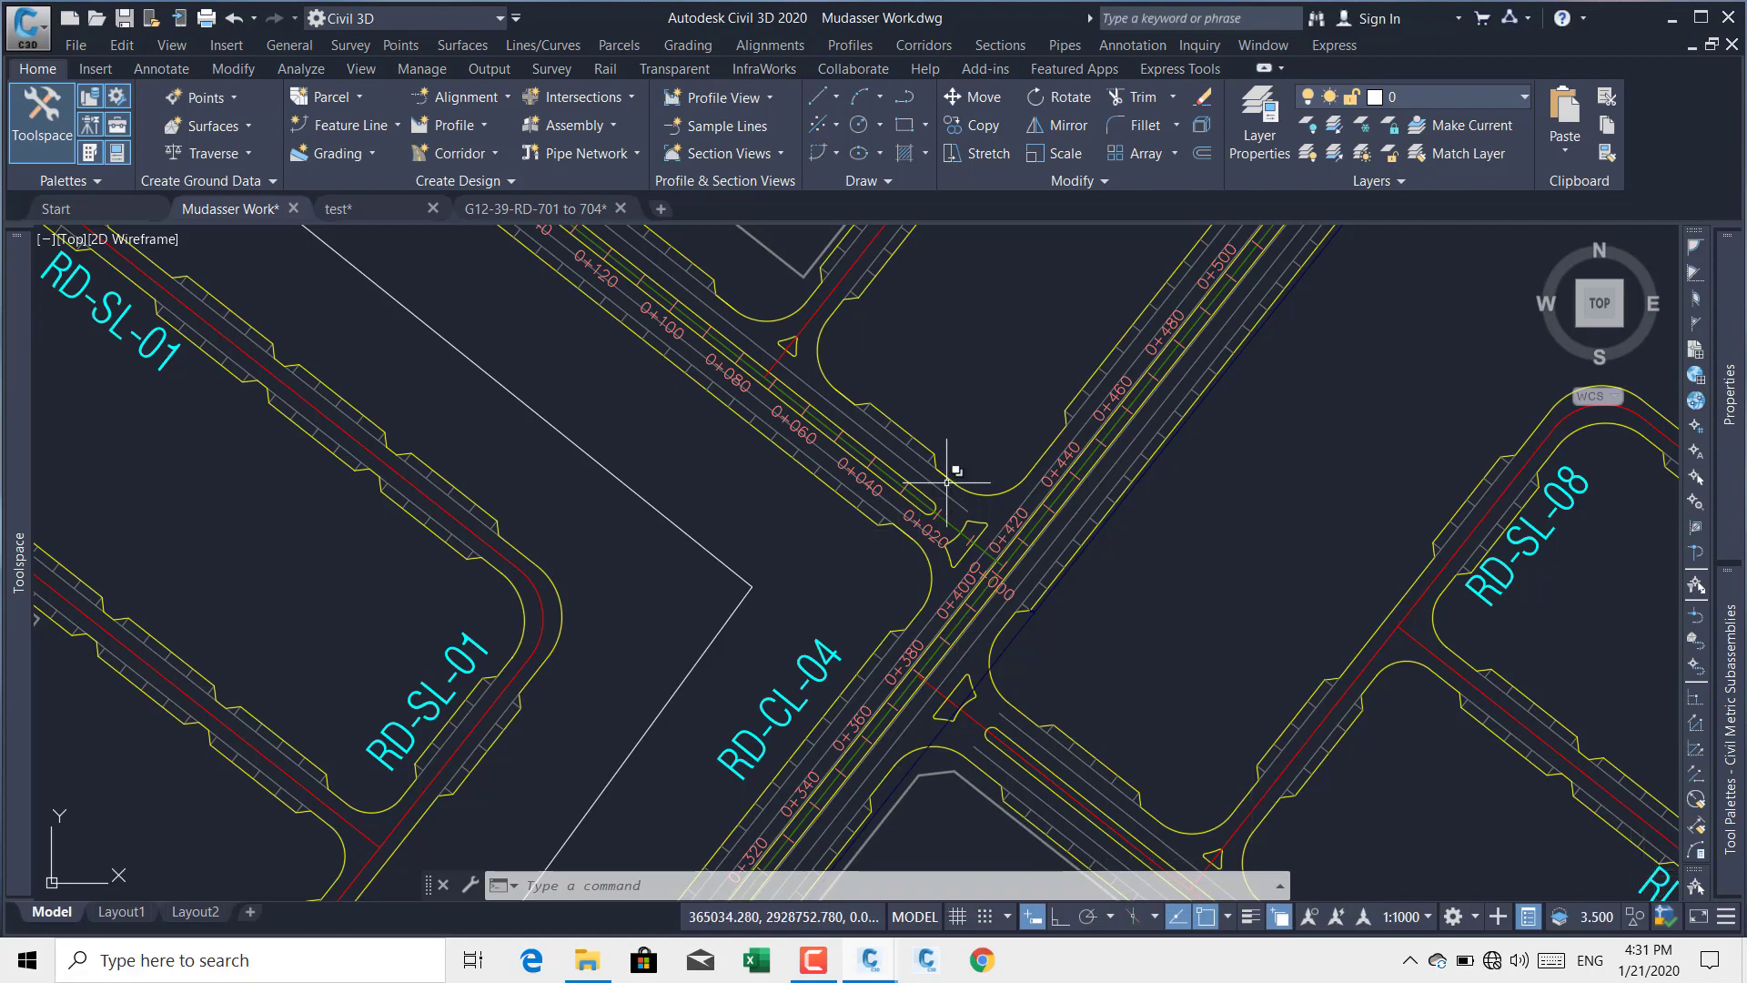
# Step: Examine the RD-CL-04 and RD-CL-05 junction and the surrounding RD-SL-01, RD-CL-06 and RD-CL-07 road layout in the Mudasser Work drawing
pyautogui.scroll(-5, 954, 499)
pyautogui.scroll(5, 967, 527)
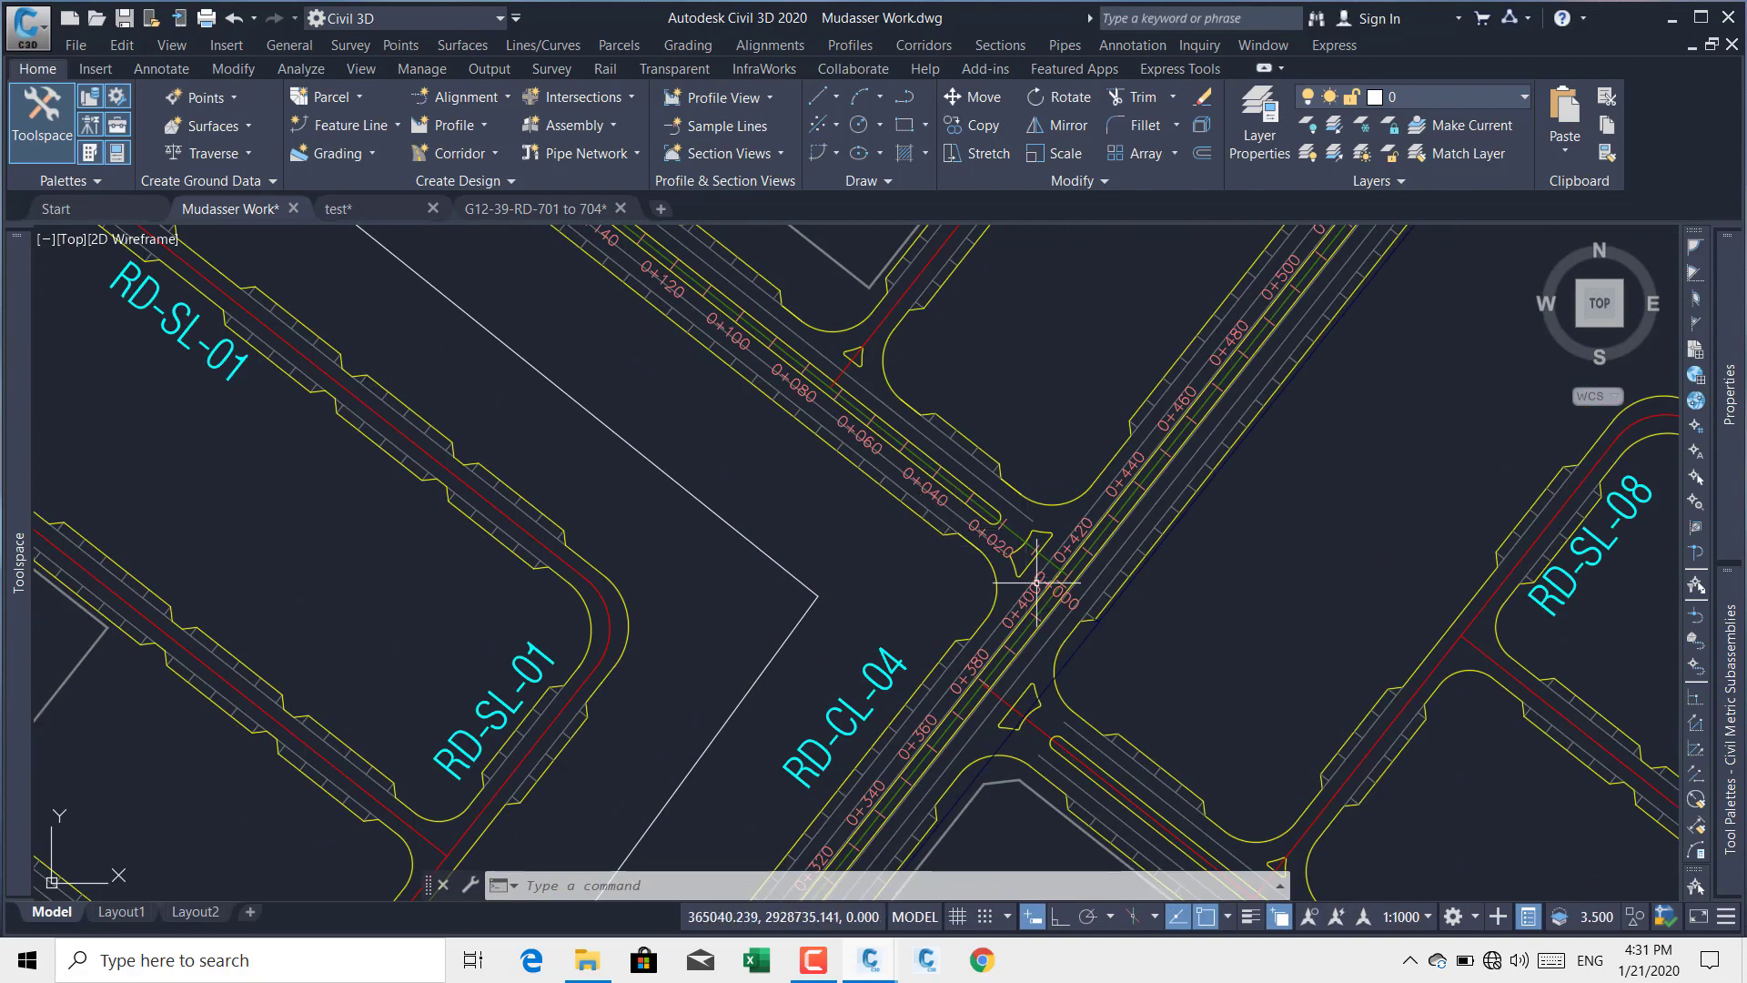
pyautogui.scroll(4, 1034, 577)
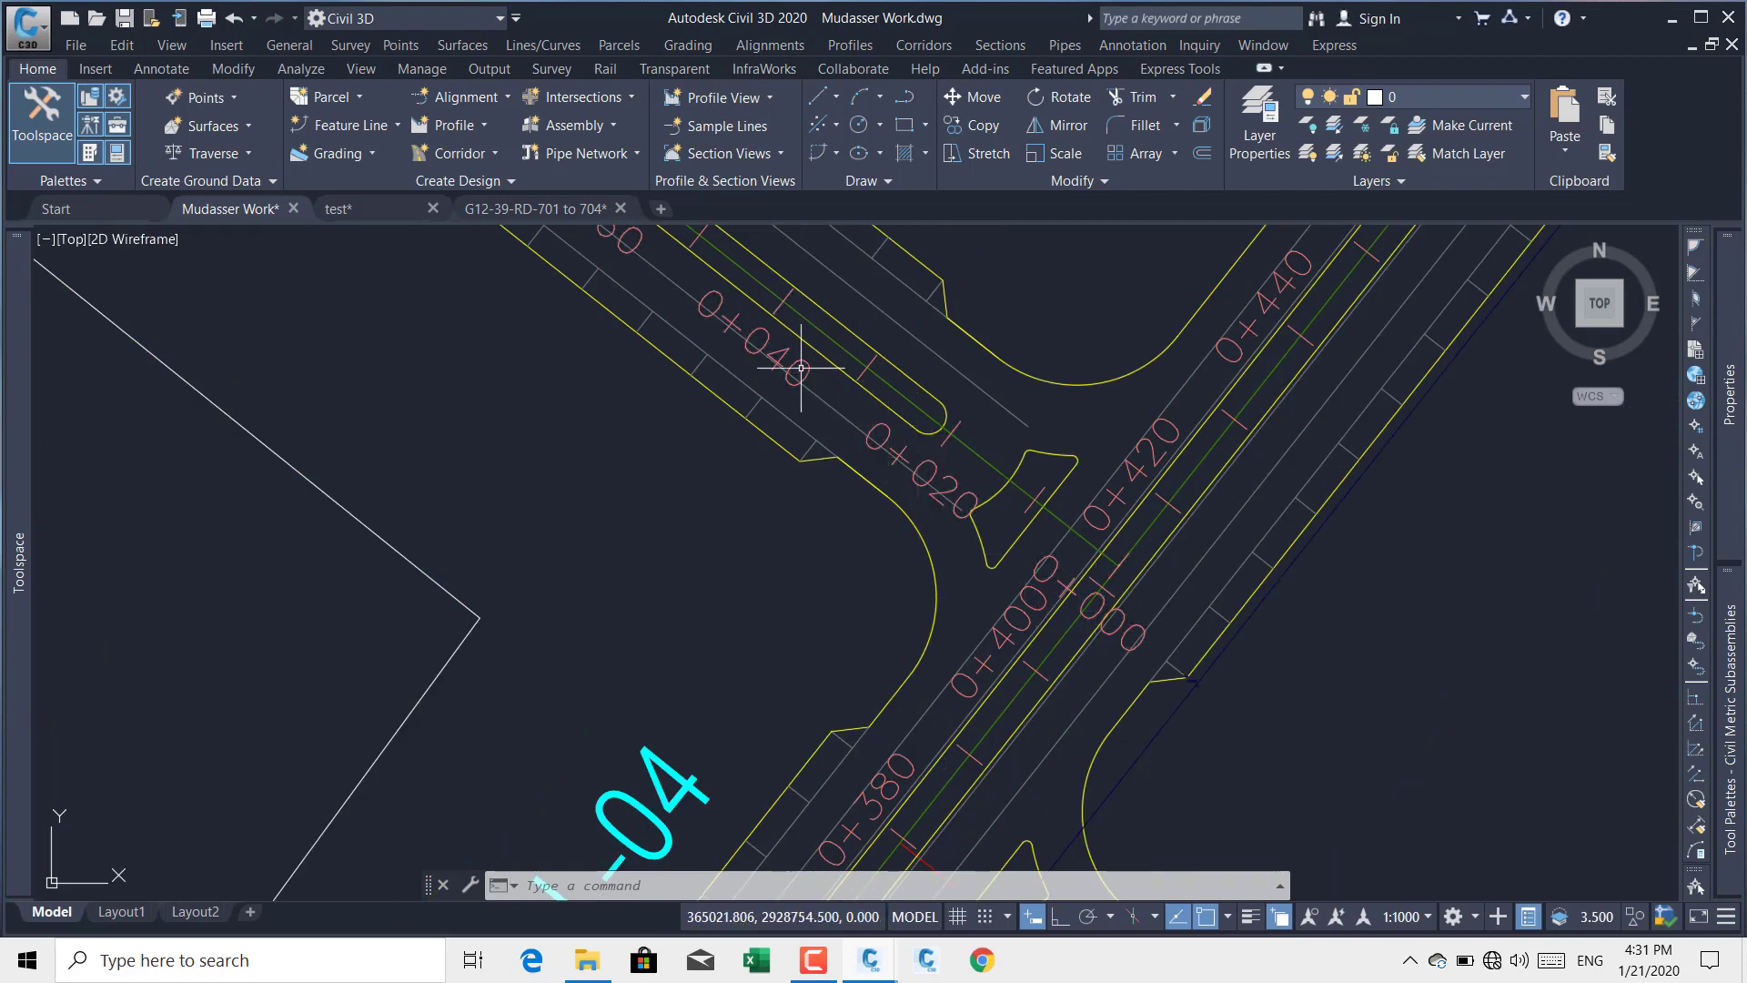
pyautogui.moveTo(757, 435)
pyautogui.mouseDown(button='middle')
pyautogui.moveTo(810, 473)
pyautogui.moveTo(837, 452)
pyautogui.mouseUp(button='middle')
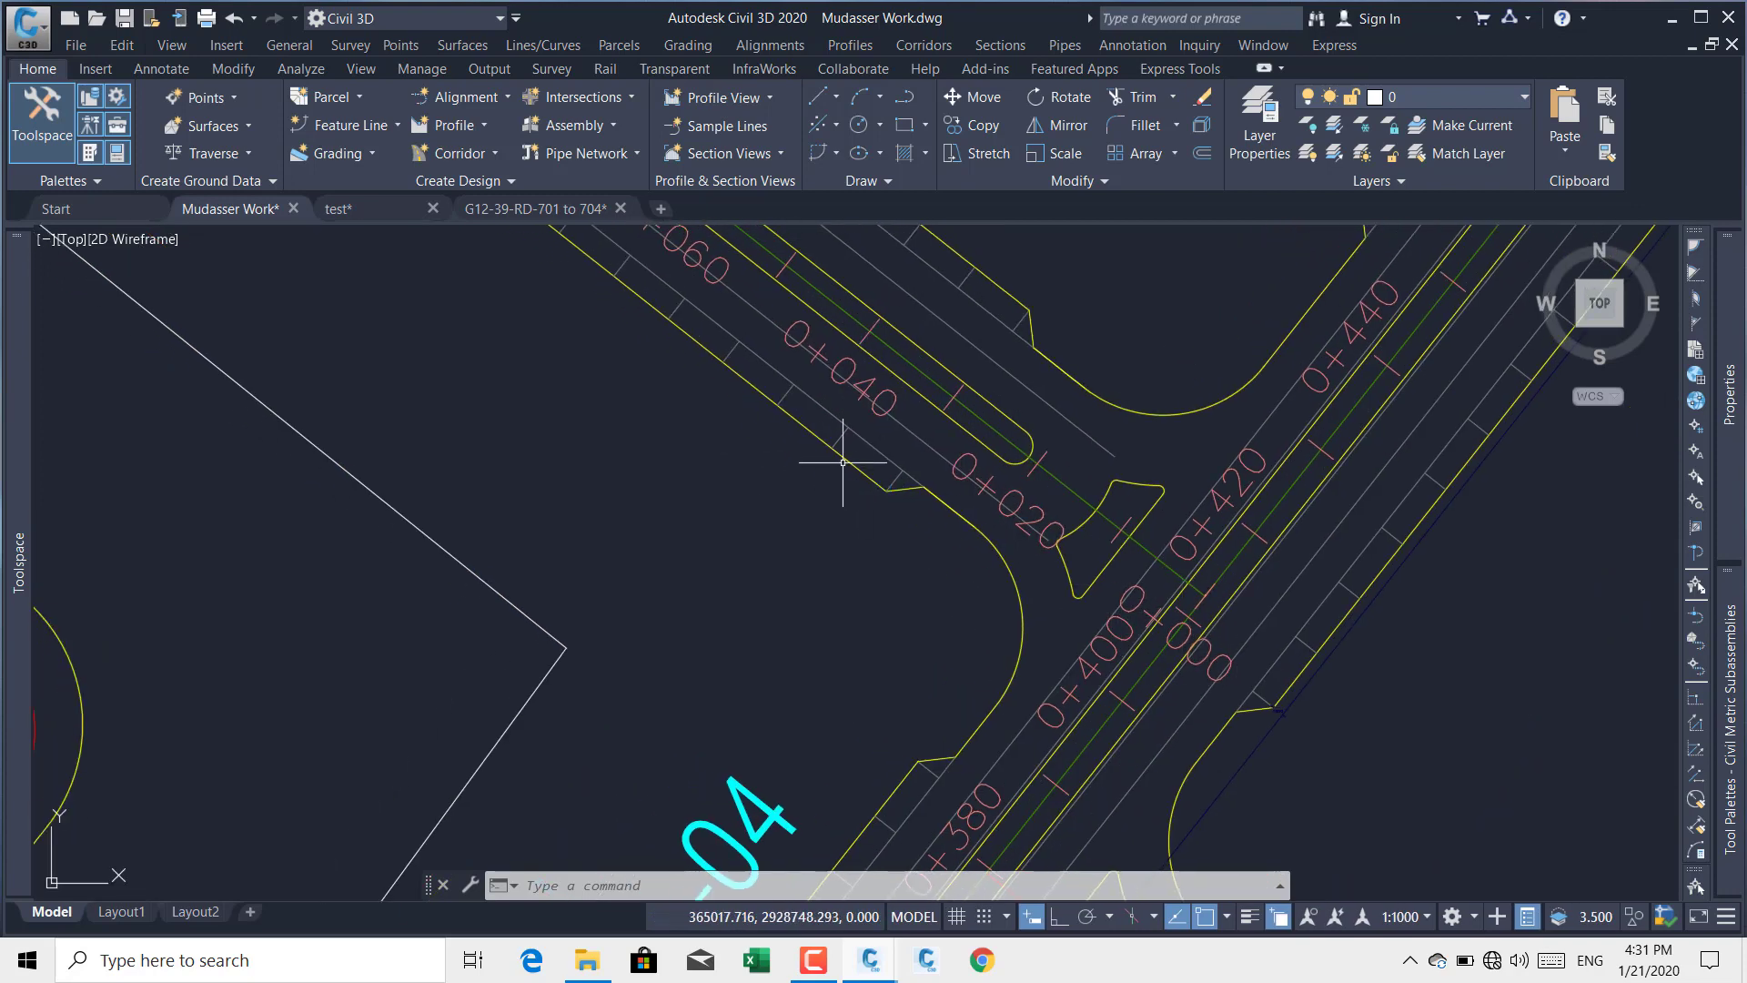
pyautogui.scroll(-5, 833, 455)
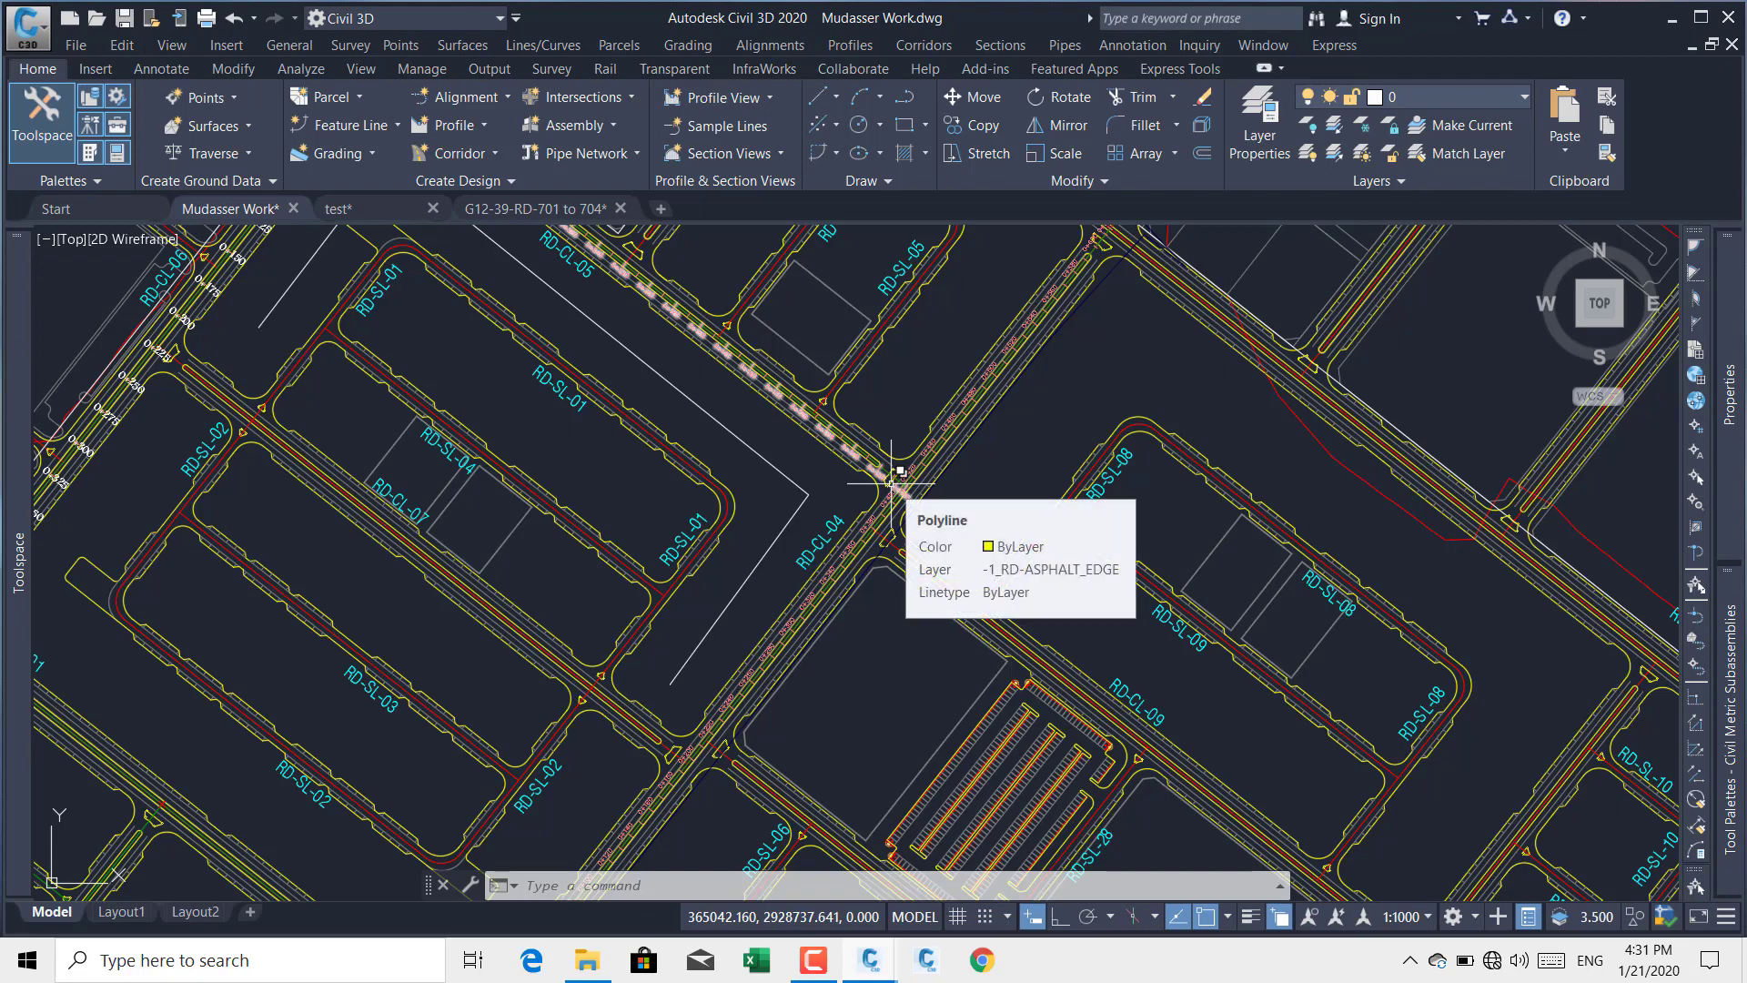
pyautogui.moveTo(892, 483); pyautogui.dragTo(943, 478, button='middle')
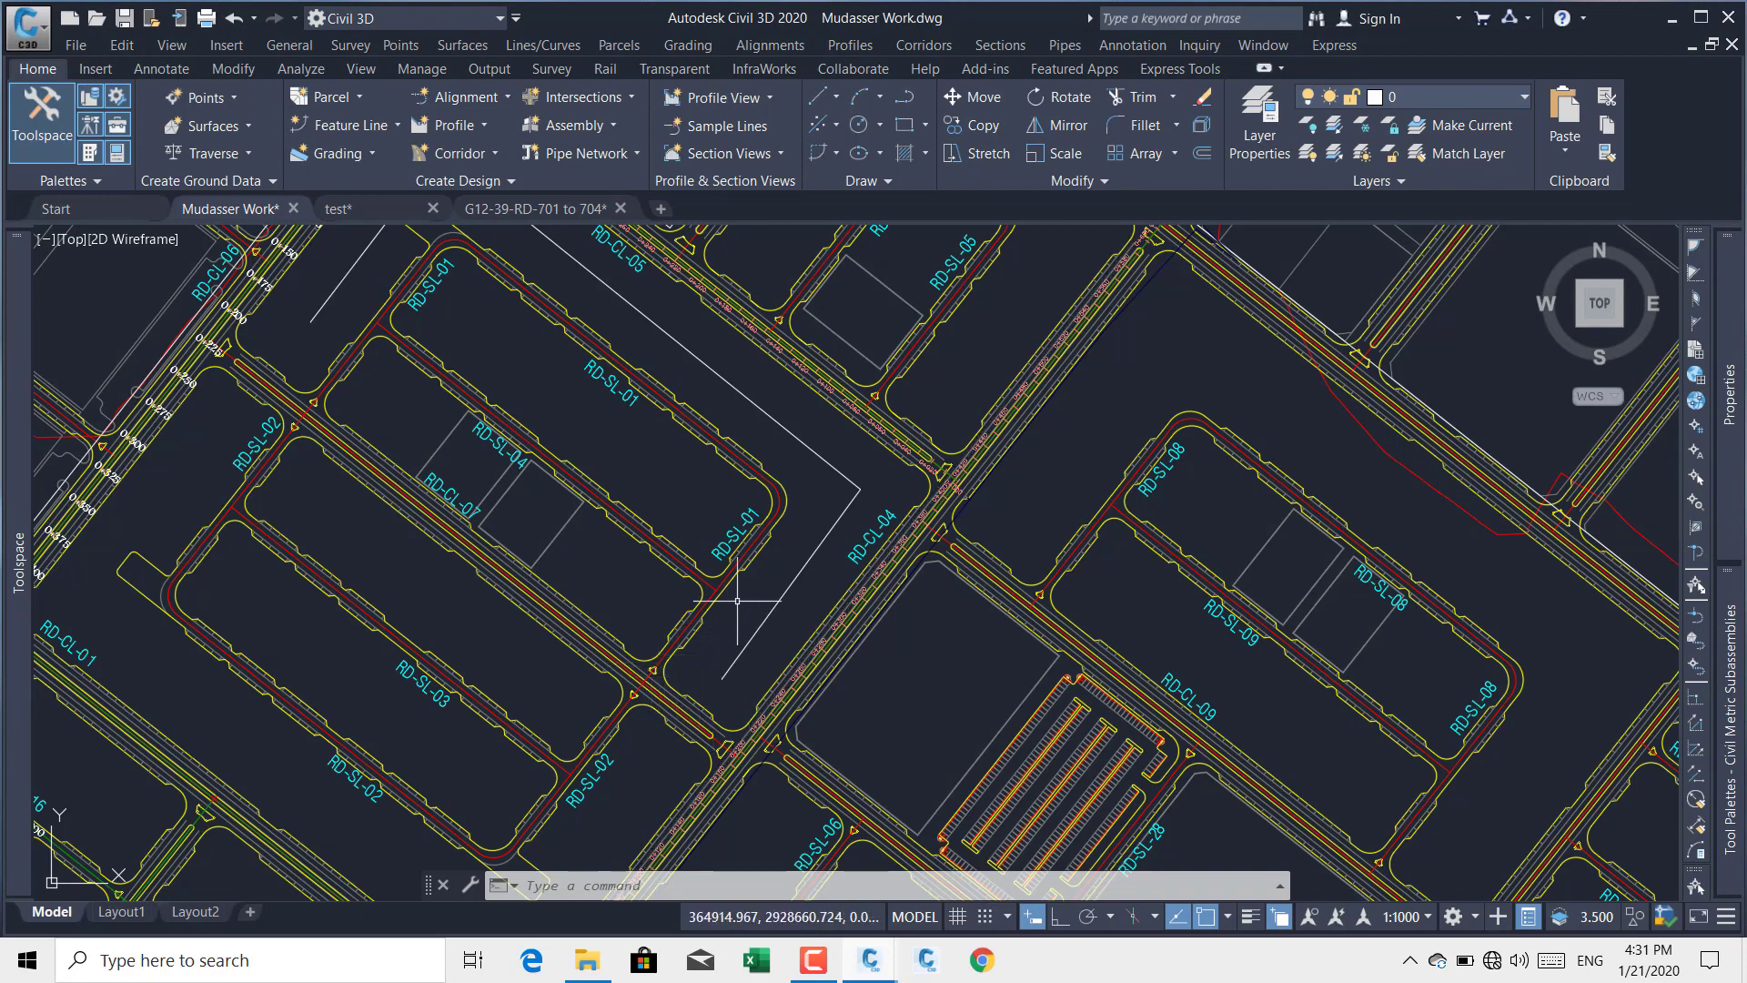
pyautogui.moveTo(591, 287); pyautogui.dragTo(766, 588, button='middle')
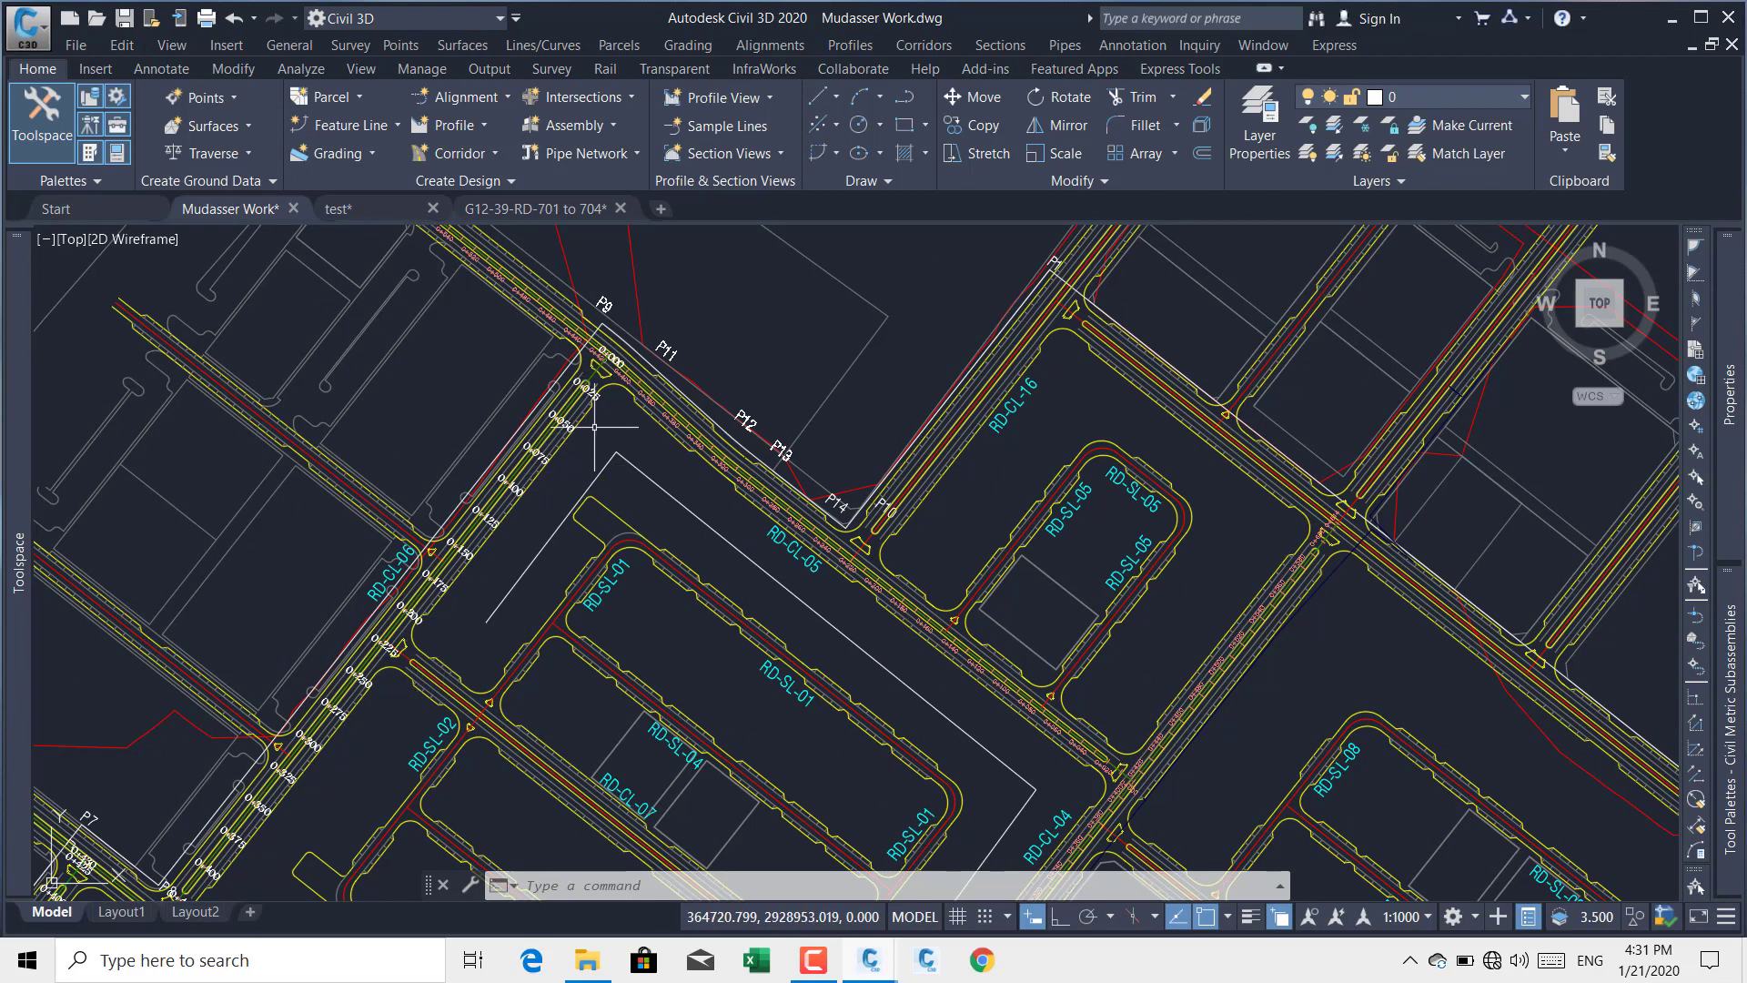
pyautogui.moveTo(924, 644); pyautogui.dragTo(843, 435, button='middle')
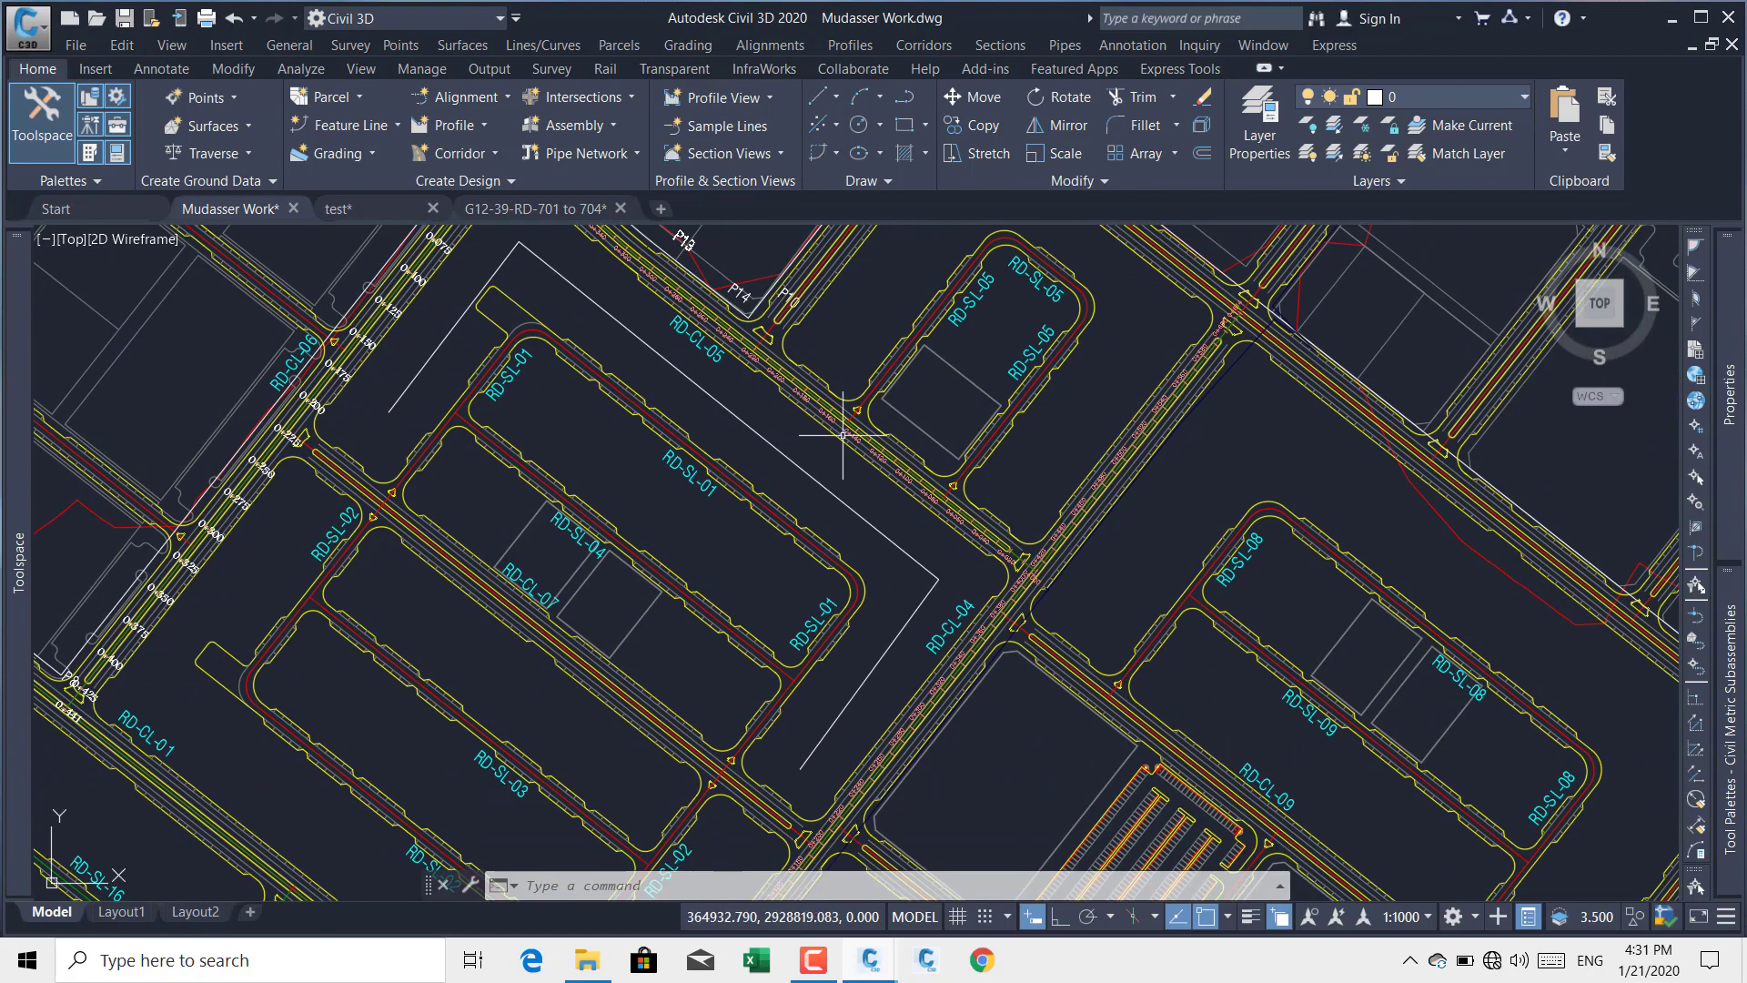
pyautogui.moveTo(1005, 585); pyautogui.dragTo(1004, 445, button='middle')
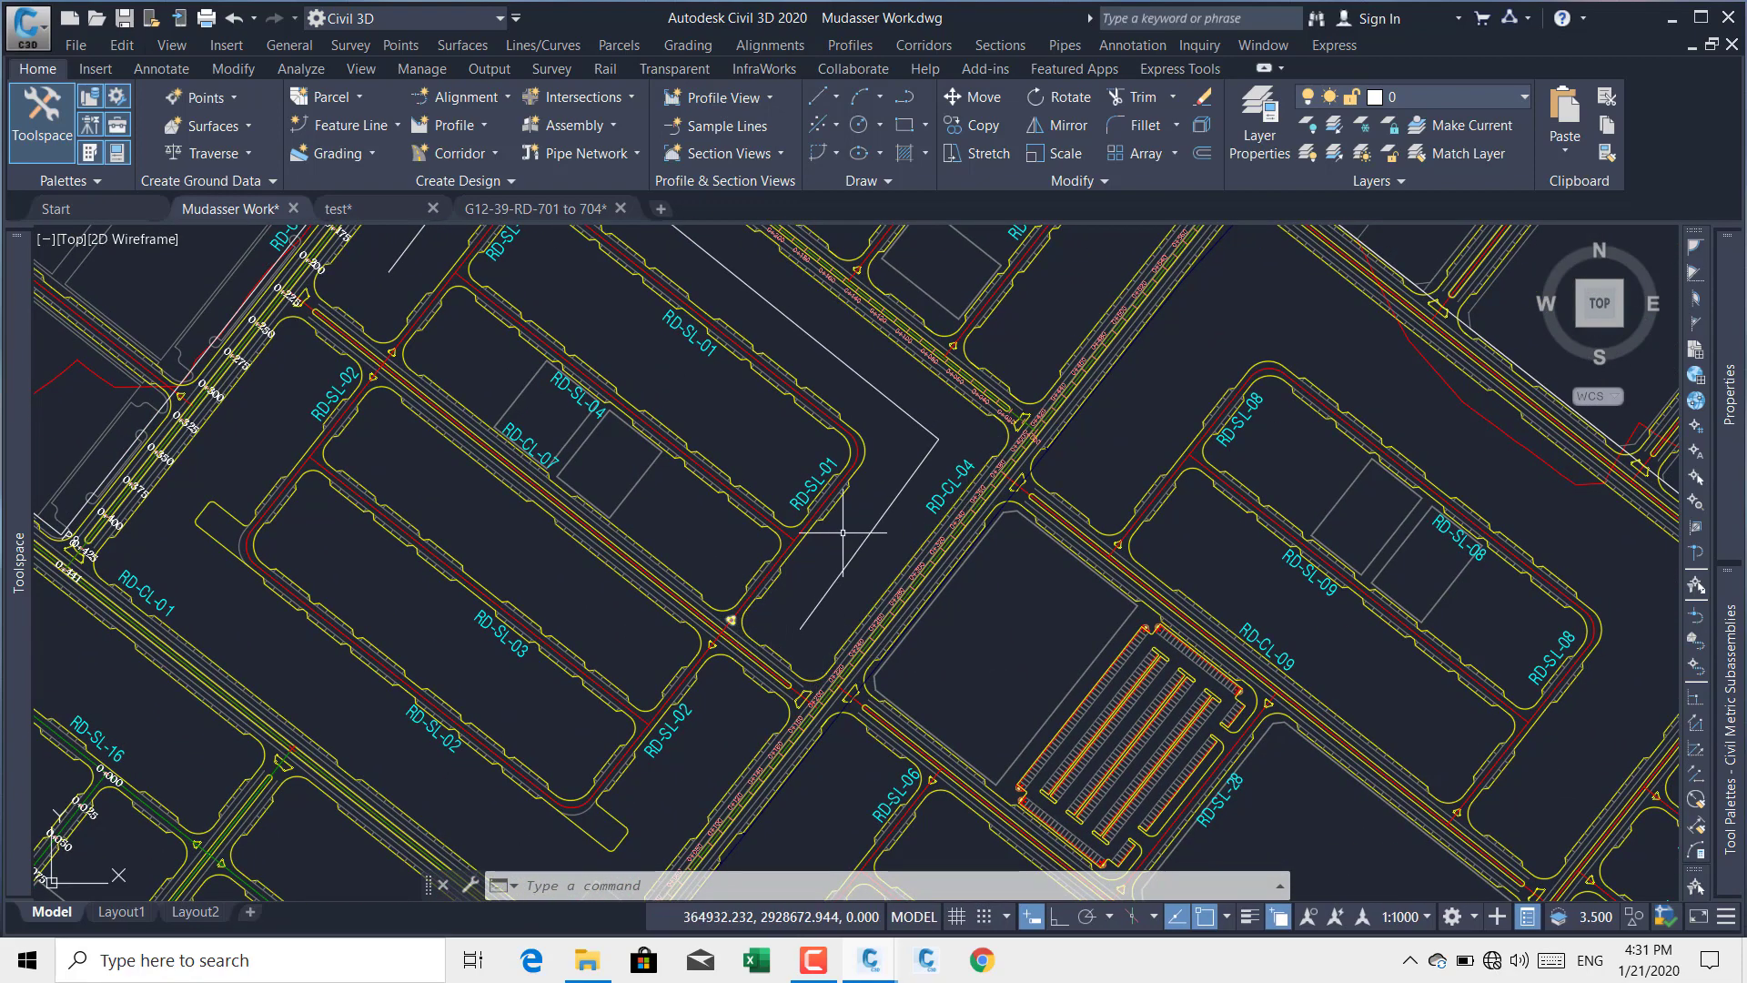
pyautogui.moveTo(849, 515); pyautogui.dragTo(957, 655, button='middle')
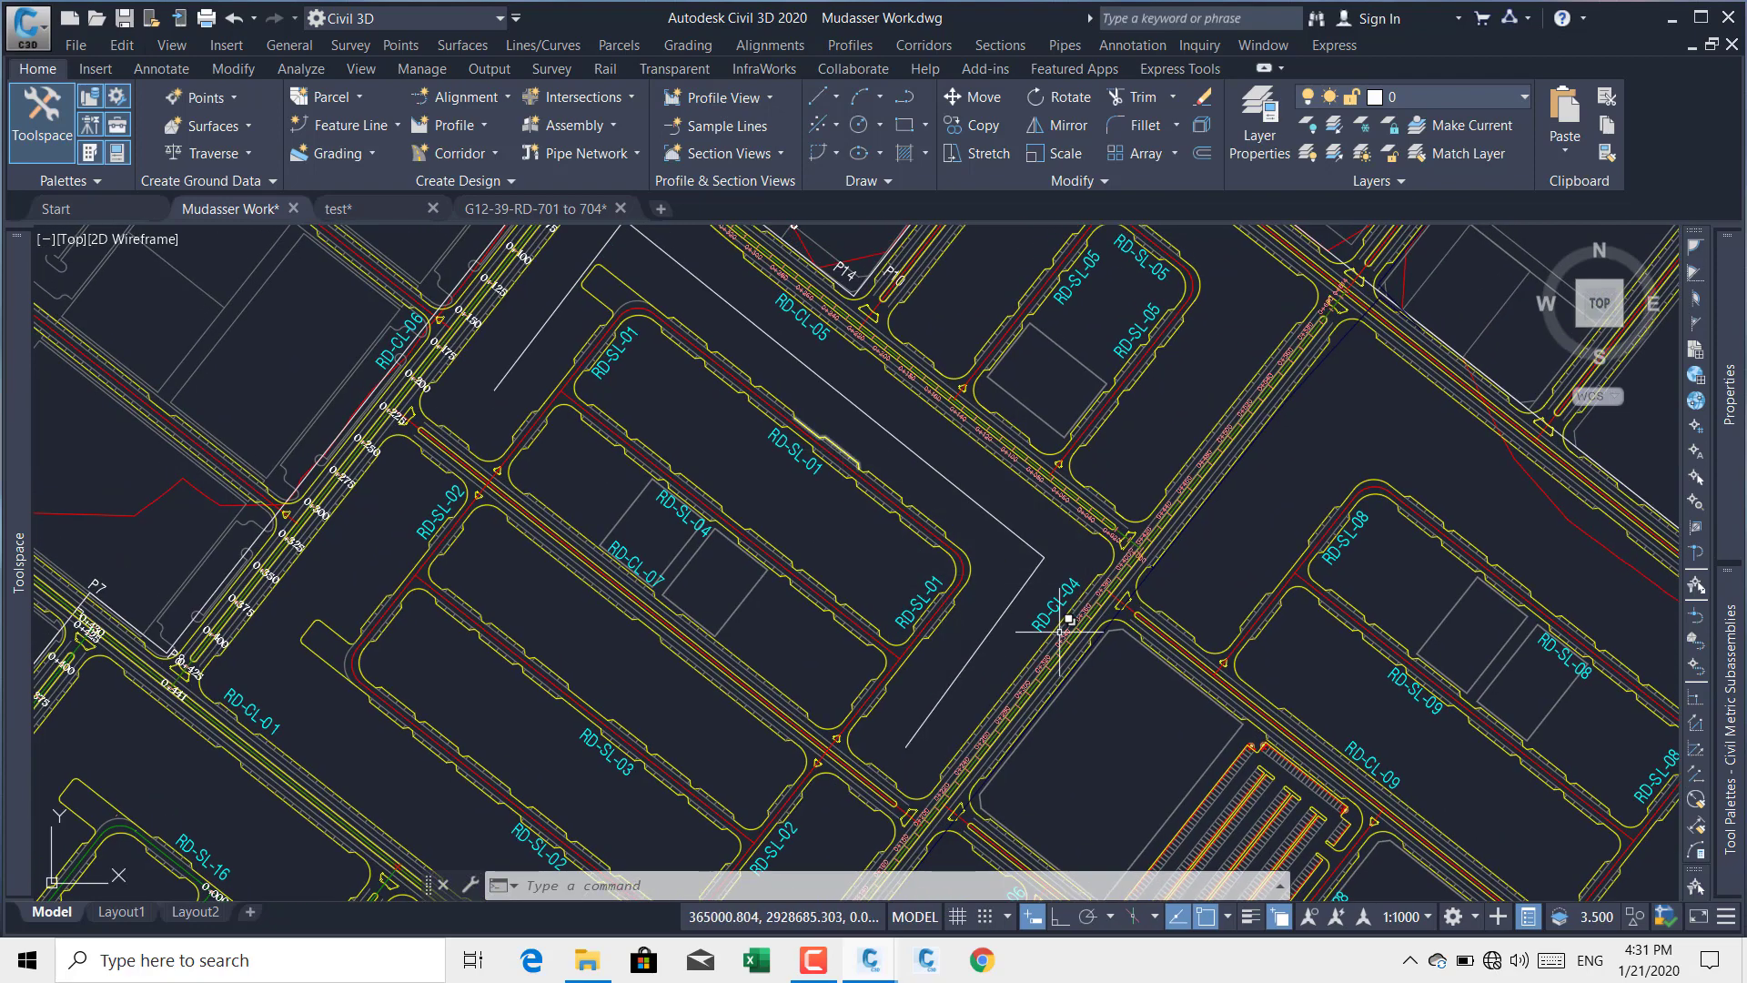
pyautogui.moveTo(754, 335); pyautogui.dragTo(818, 410, button='middle')
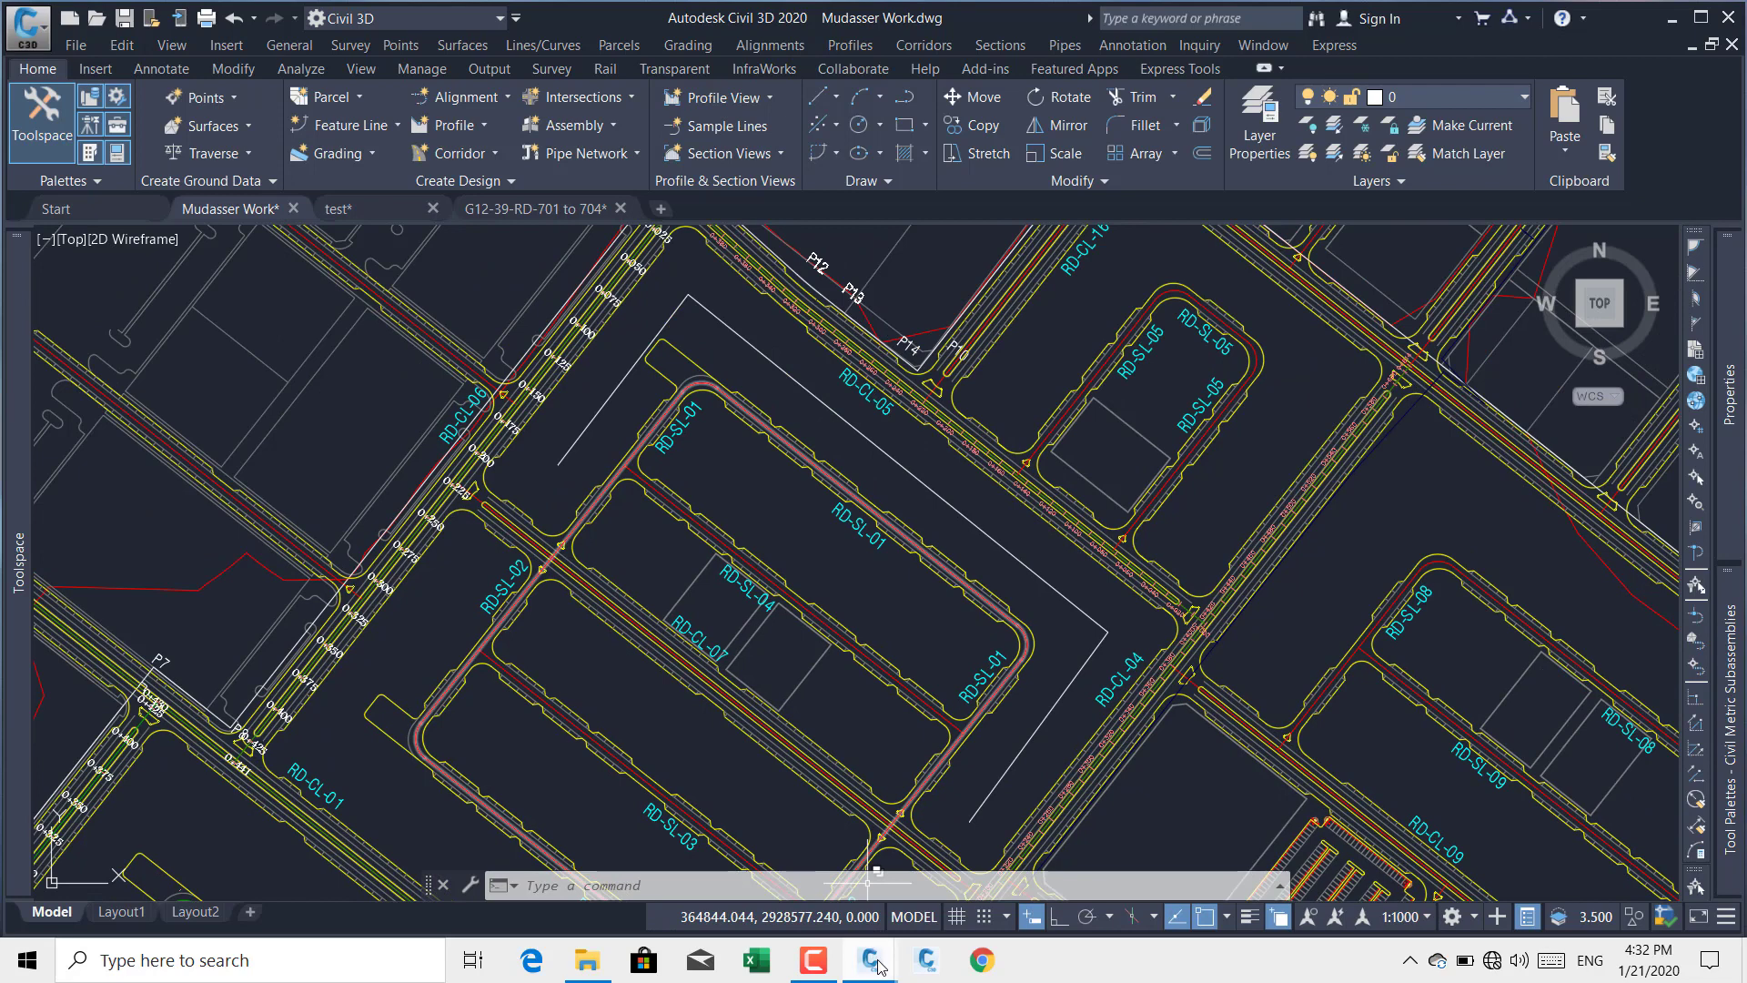
# Step: Switch to the test drawing and inspect where the neighbouring alignments meet the RD-CL-04 corridor near station 0+400
pyautogui.moveTo(877, 966)
pyautogui.click(739, 871)
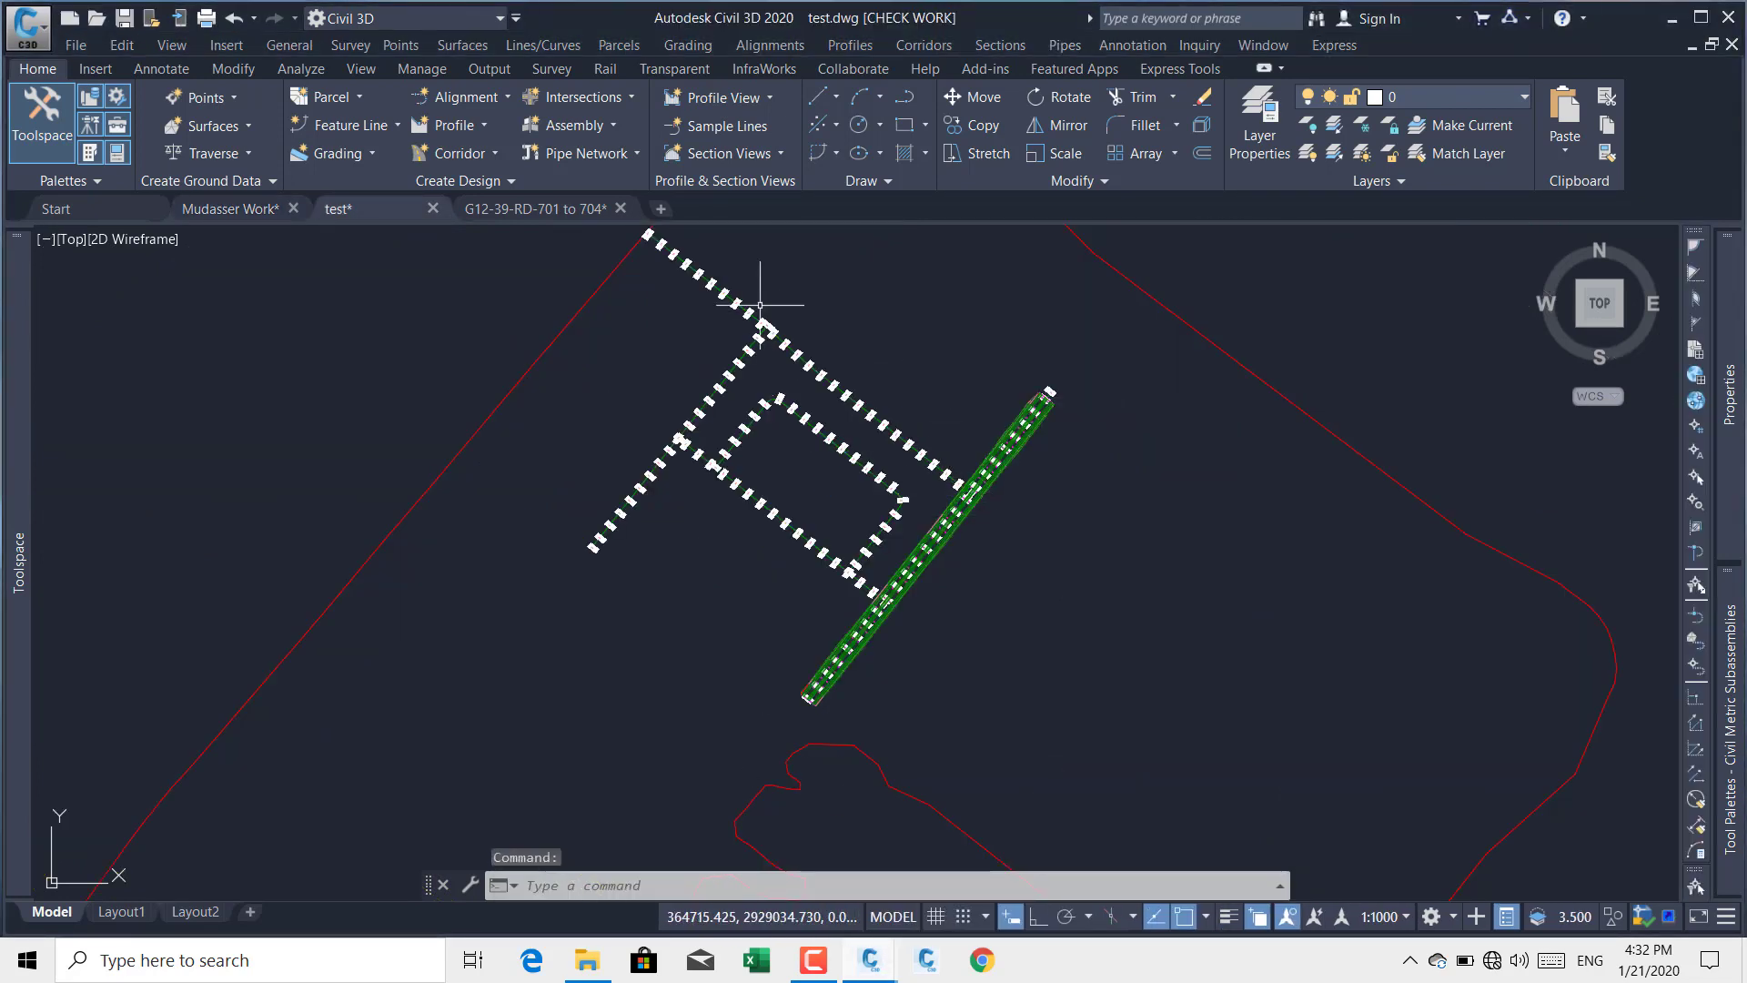
pyautogui.moveTo(773, 300); pyautogui.dragTo(887, 402, button='middle')
pyautogui.moveTo(1092, 577); pyautogui.dragTo(1084, 466, button='middle')
pyautogui.scroll(6, 1091, 579)
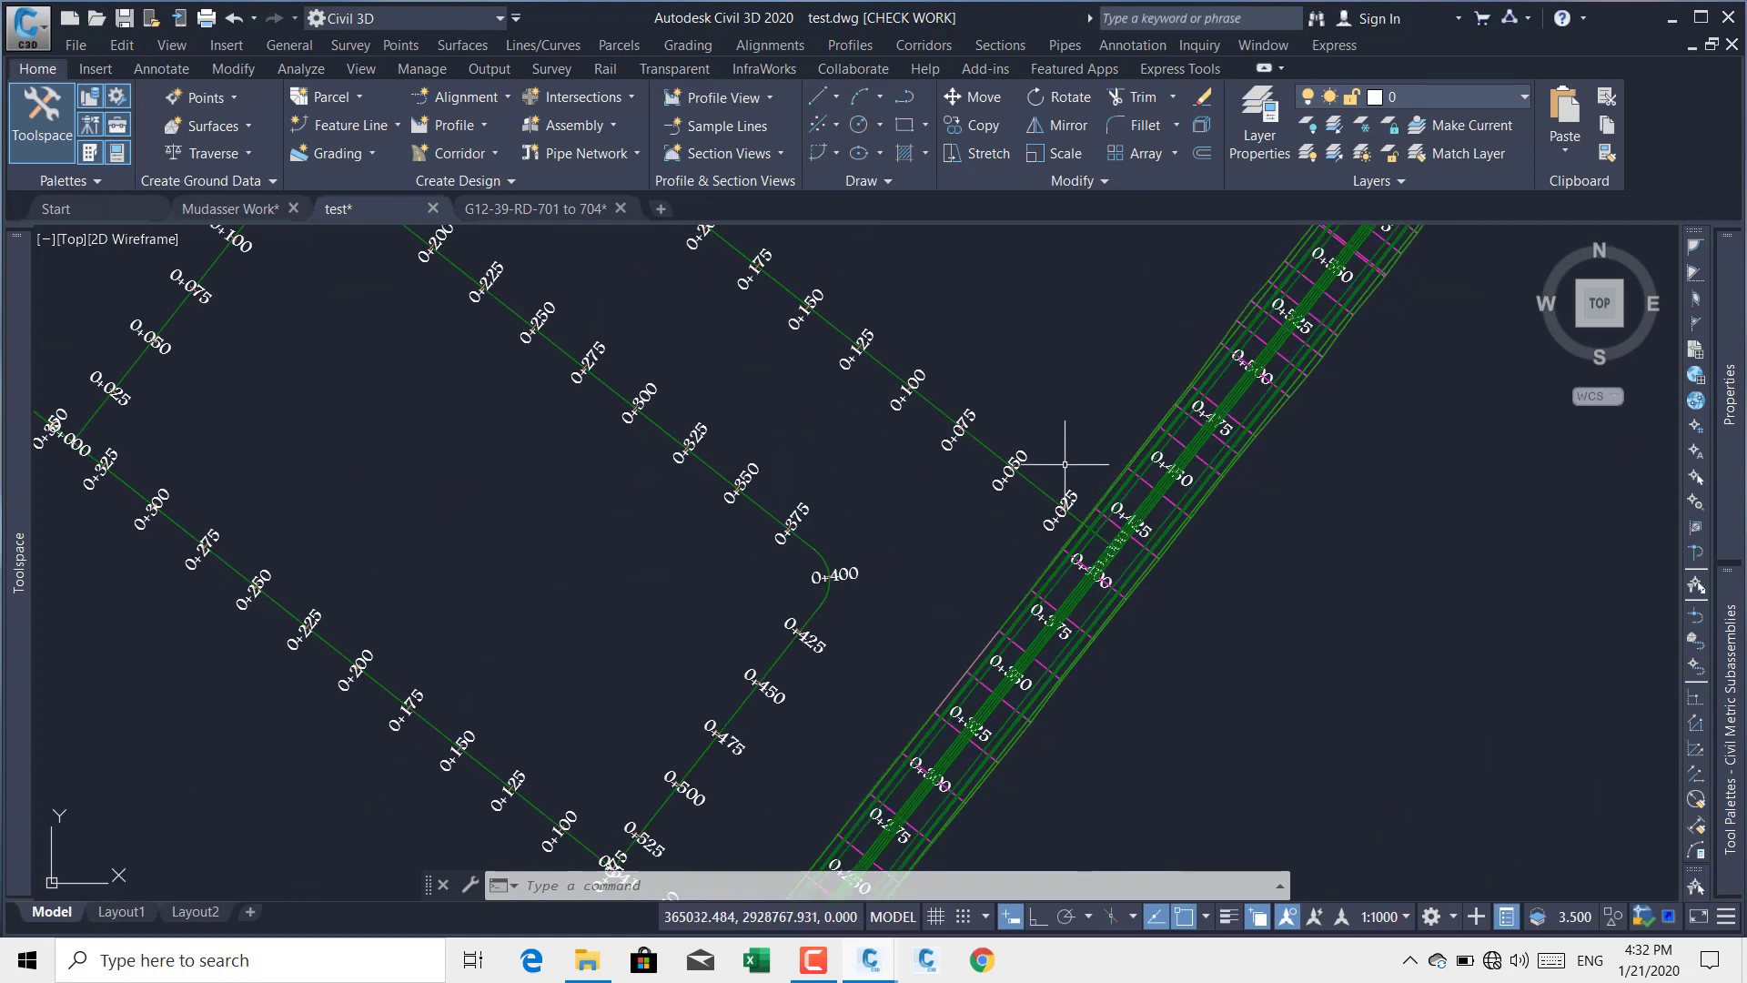
pyautogui.scroll(-3, 1163, 470)
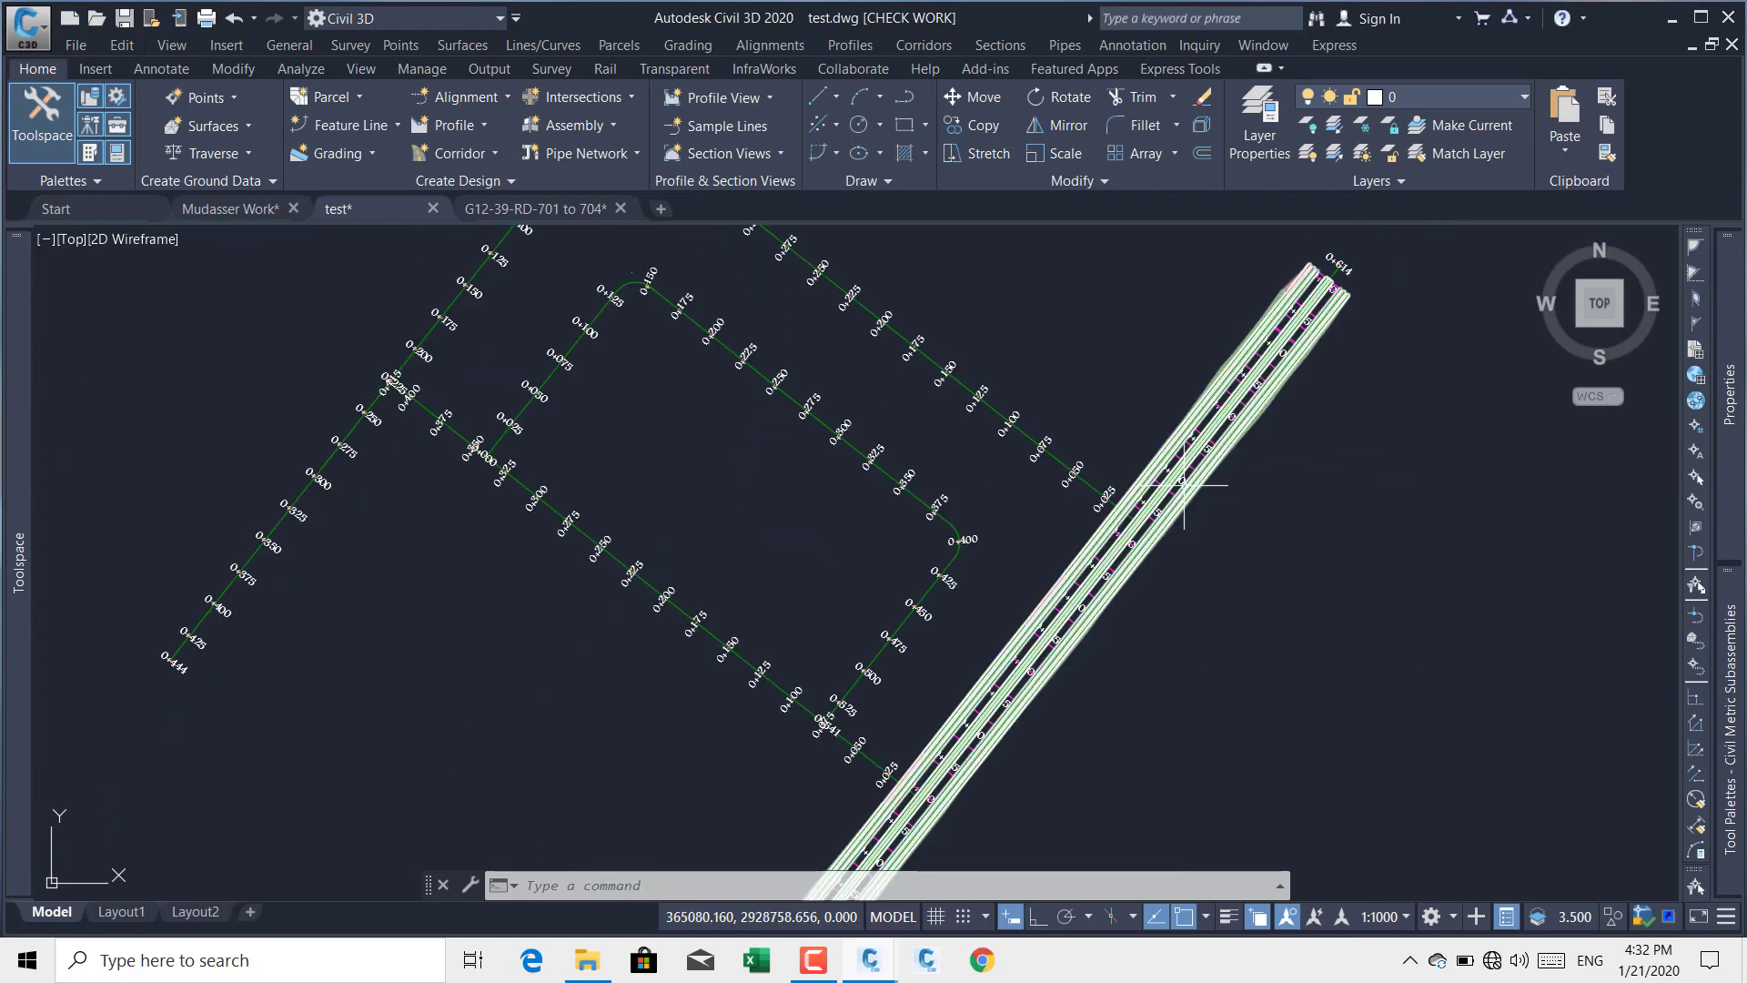